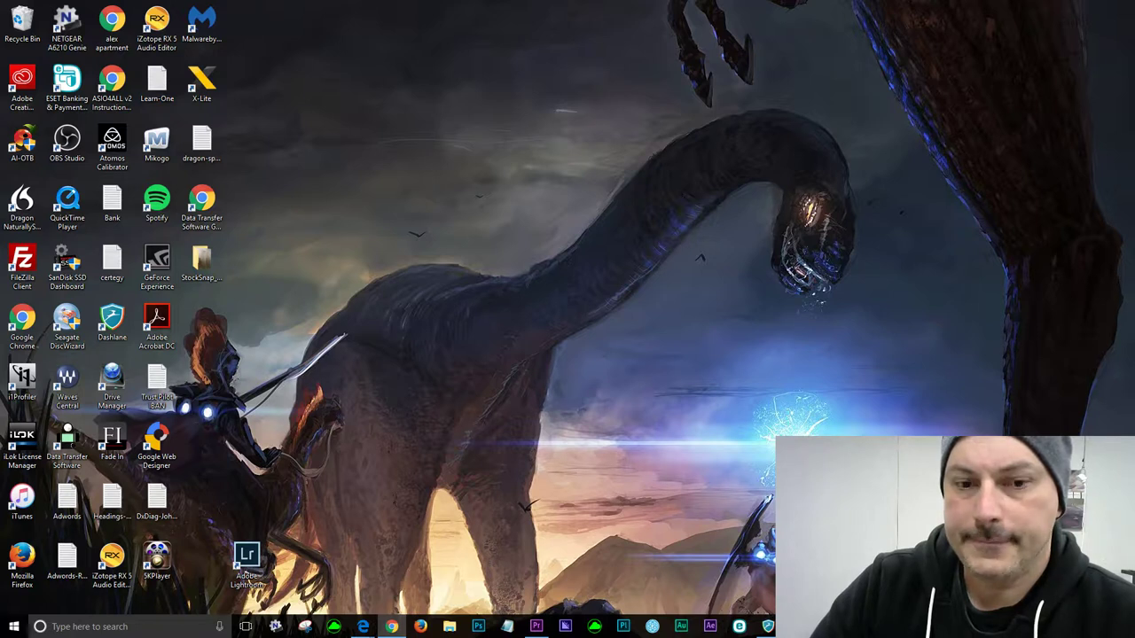
# - Launch Premiere Pro CC 2017 from the taskbar, then bring up File Explorer to find the footage
pyautogui.click(542, 629)
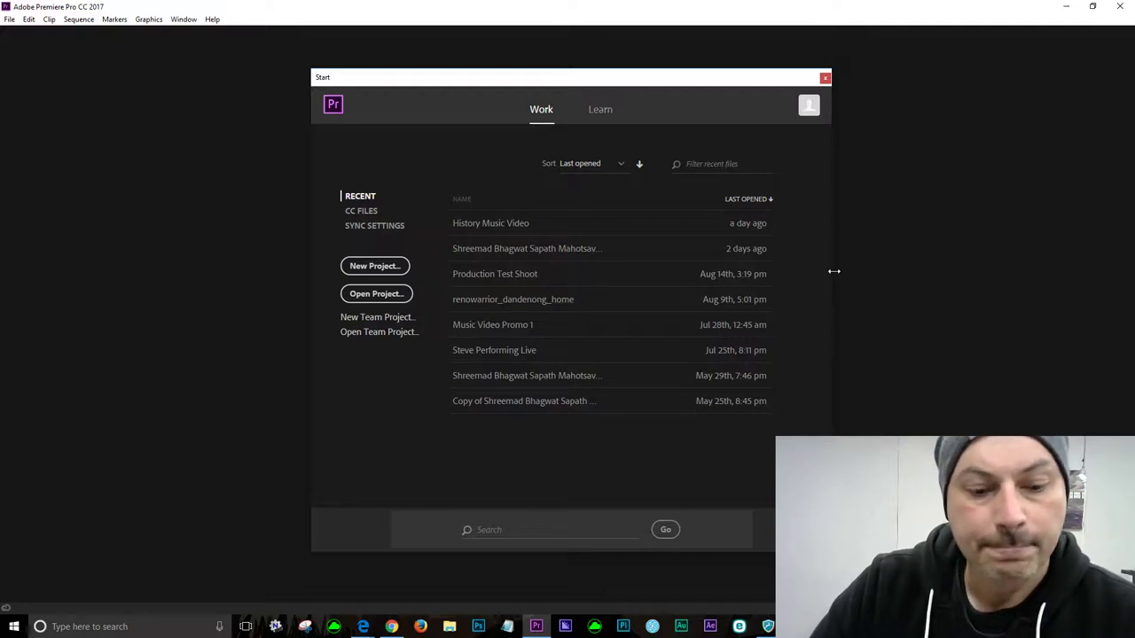
pyautogui.click(448, 626)
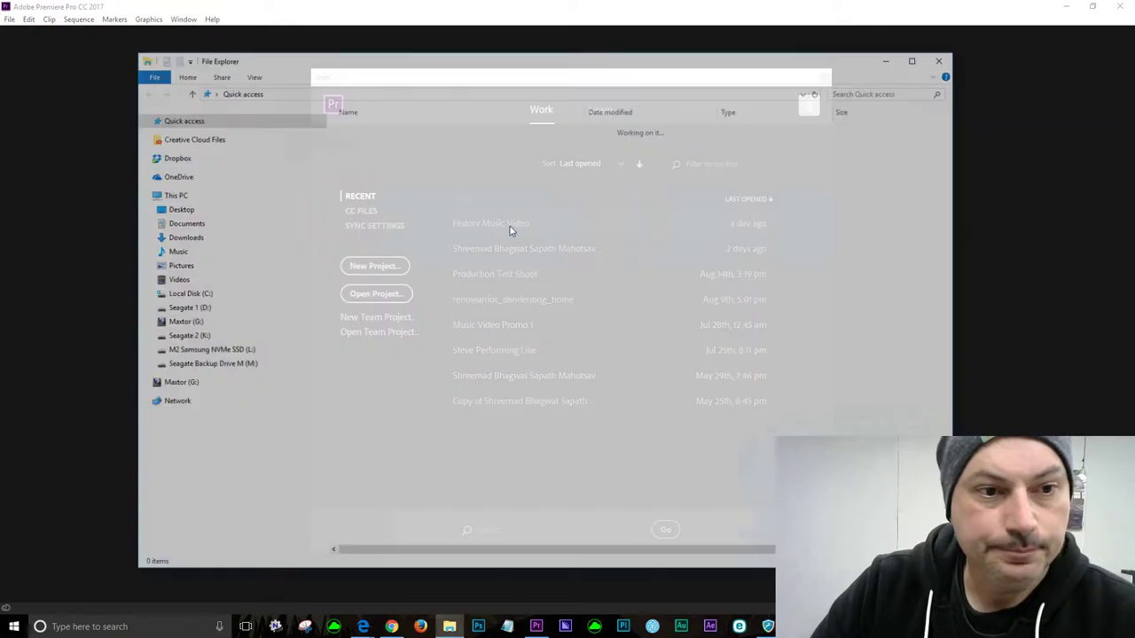
# - Go to L: > Current Project > Mystery Music Video and play video clip 1
pyautogui.click(185, 338)
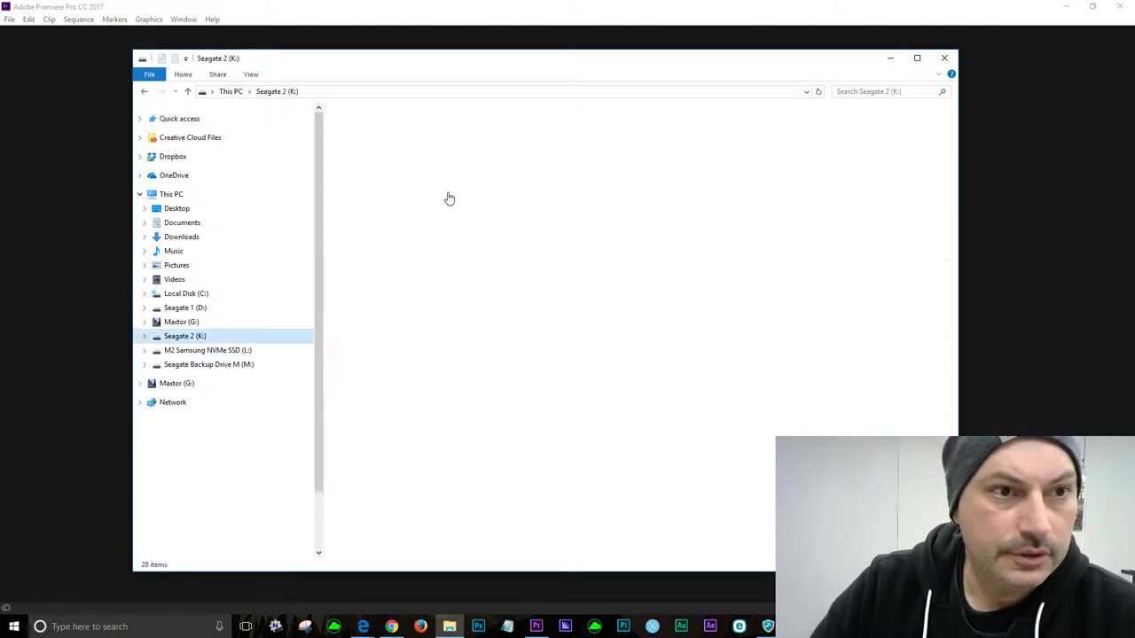
pyautogui.click(228, 351)
pyautogui.click(144, 337)
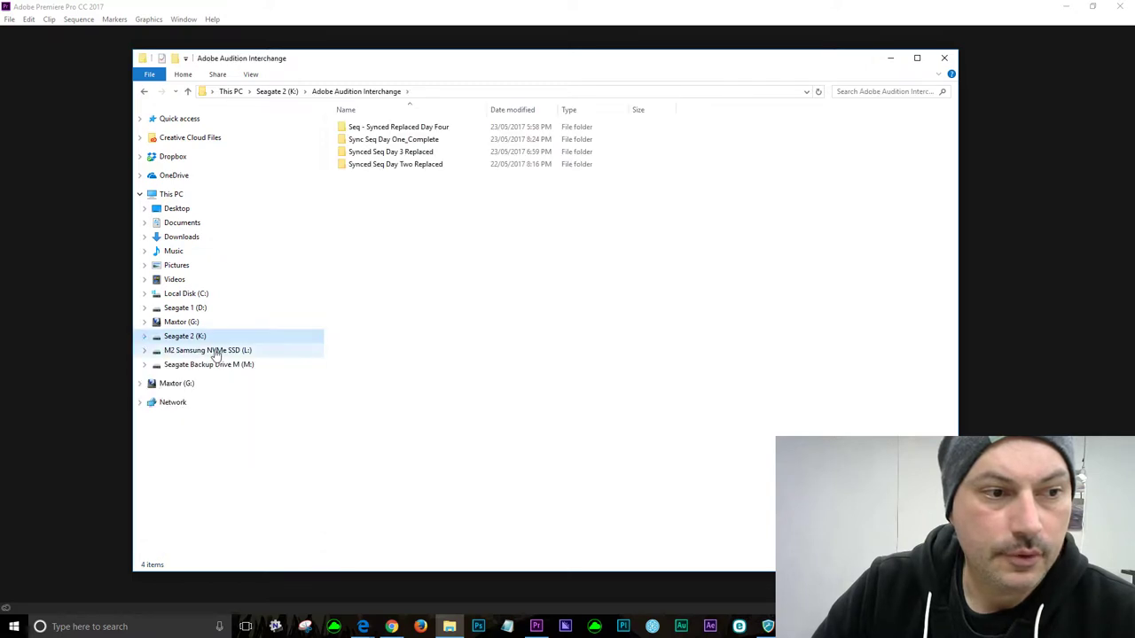
pyautogui.click(214, 352)
pyautogui.doubleClick(378, 141)
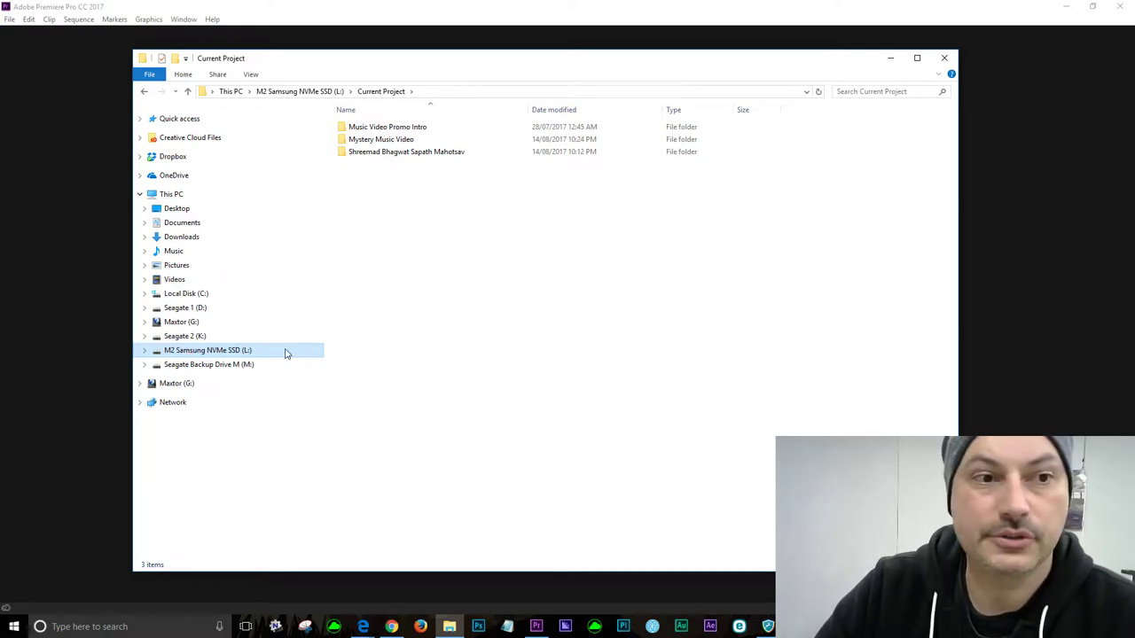
pyautogui.doubleClick(385, 143)
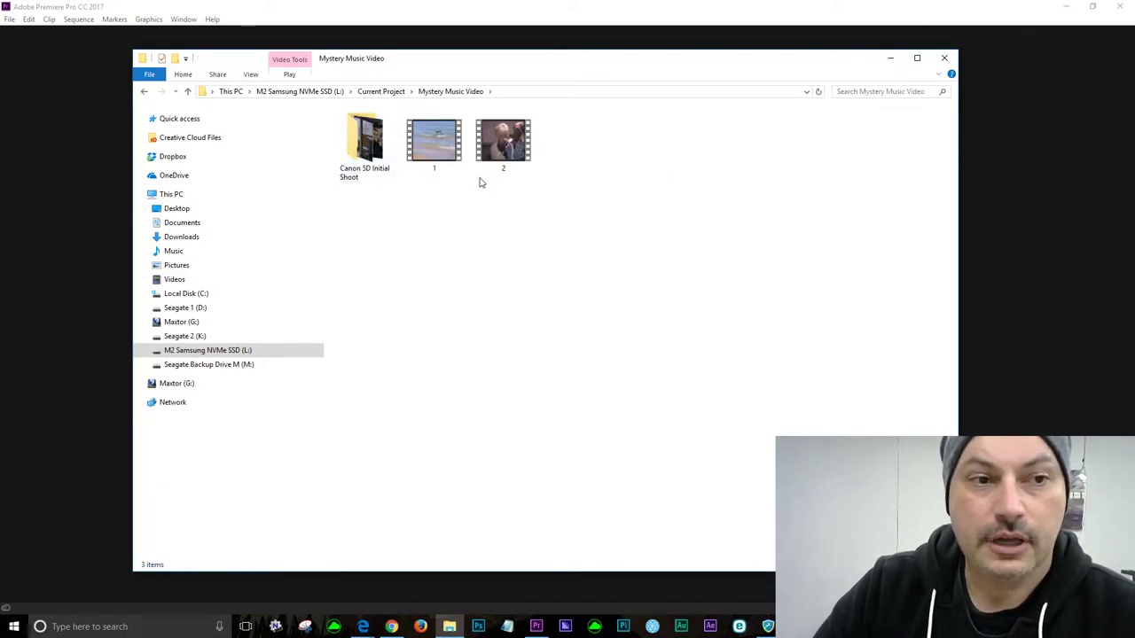
pyautogui.doubleClick(448, 158)
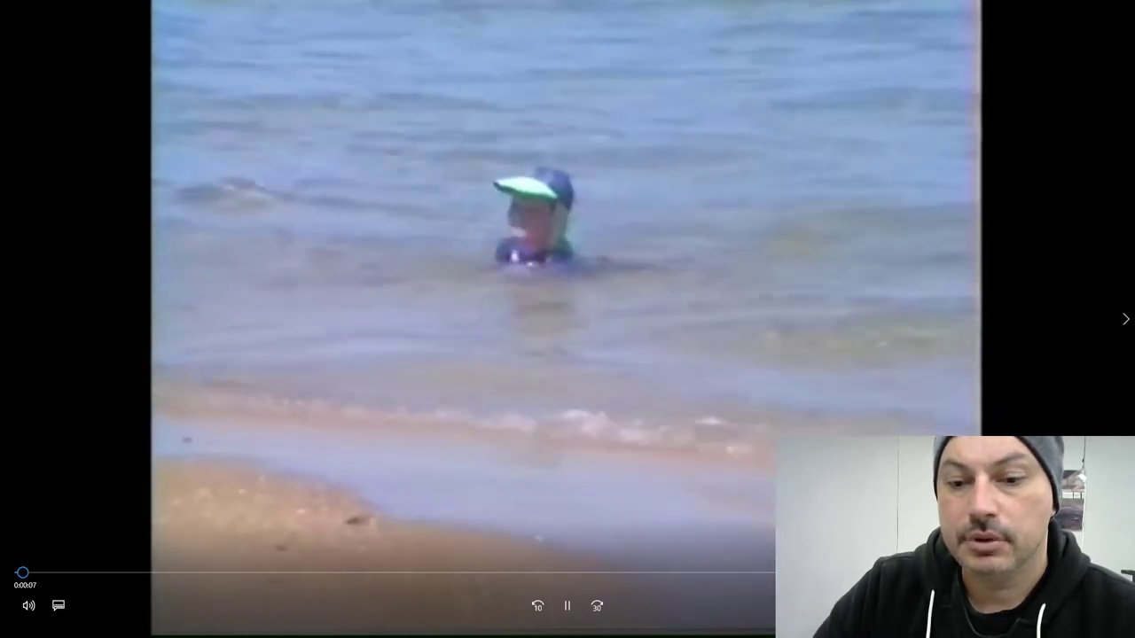
# - Watch beach clip 1, pausing it and toggling full screen, then close the player and select clip 2
pyautogui.press('Escape')
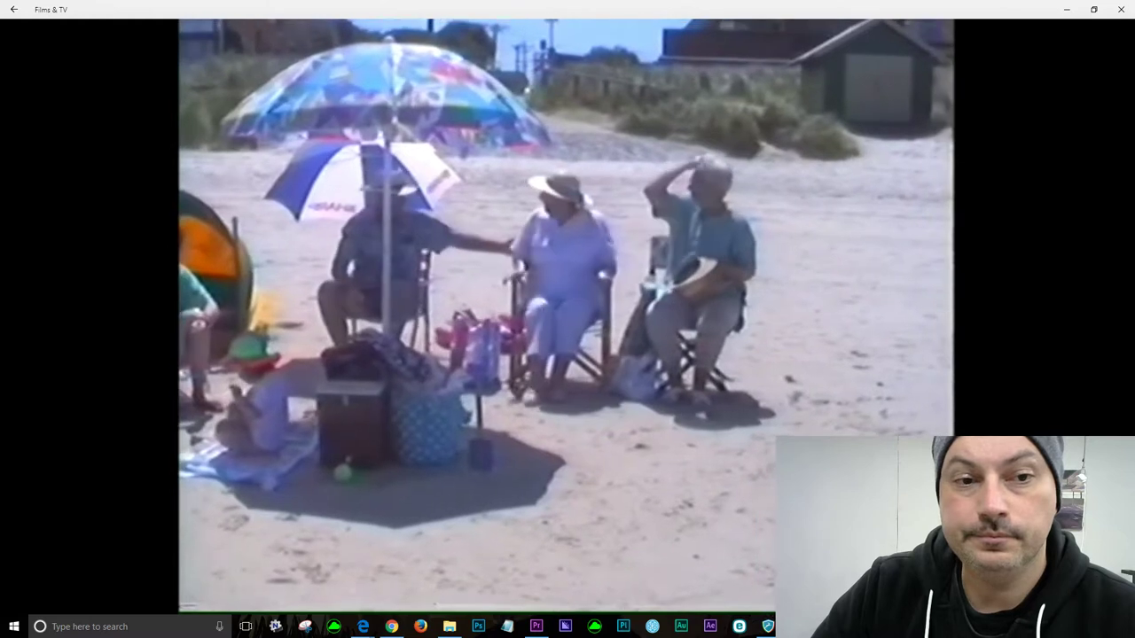
pyautogui.moveTo(464, 237)
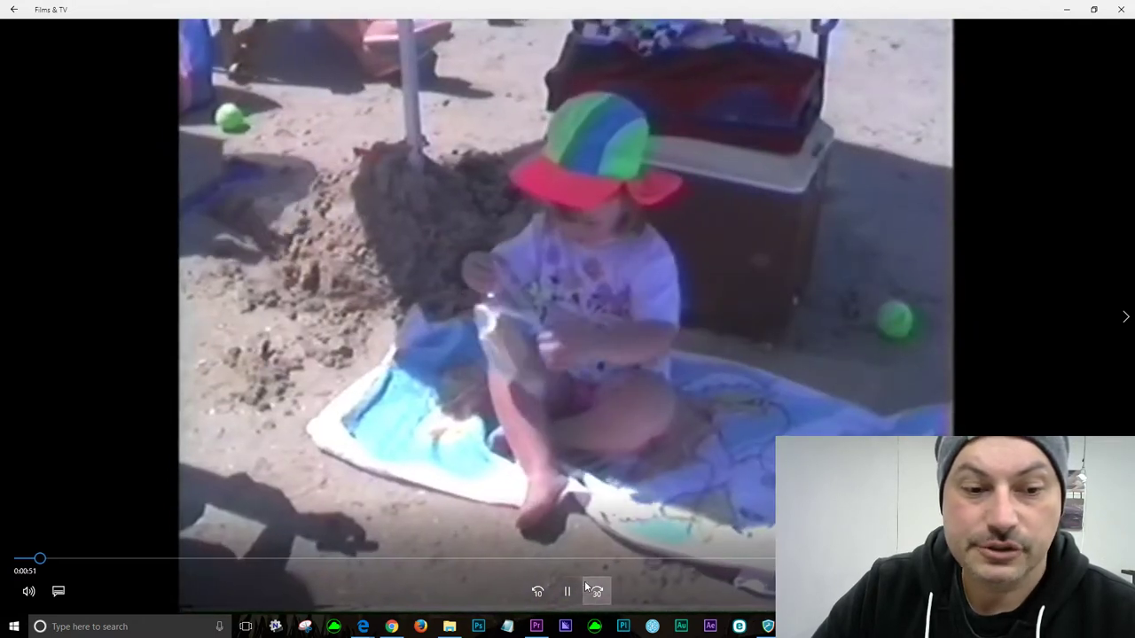
pyautogui.click(568, 591)
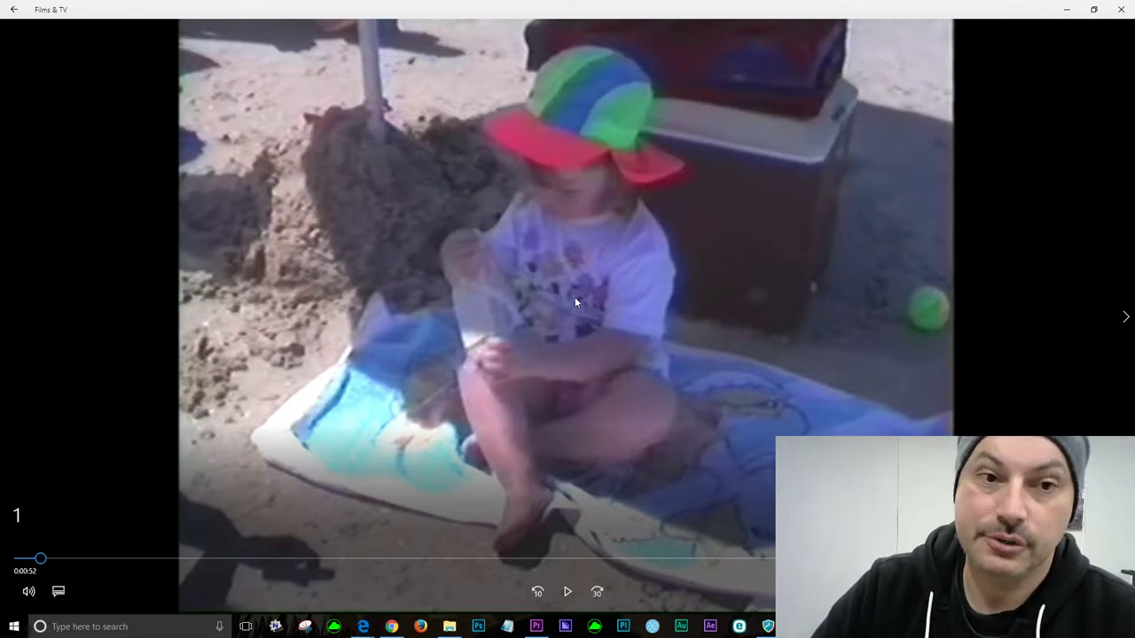
pyautogui.hotkey('alt', 'Return')
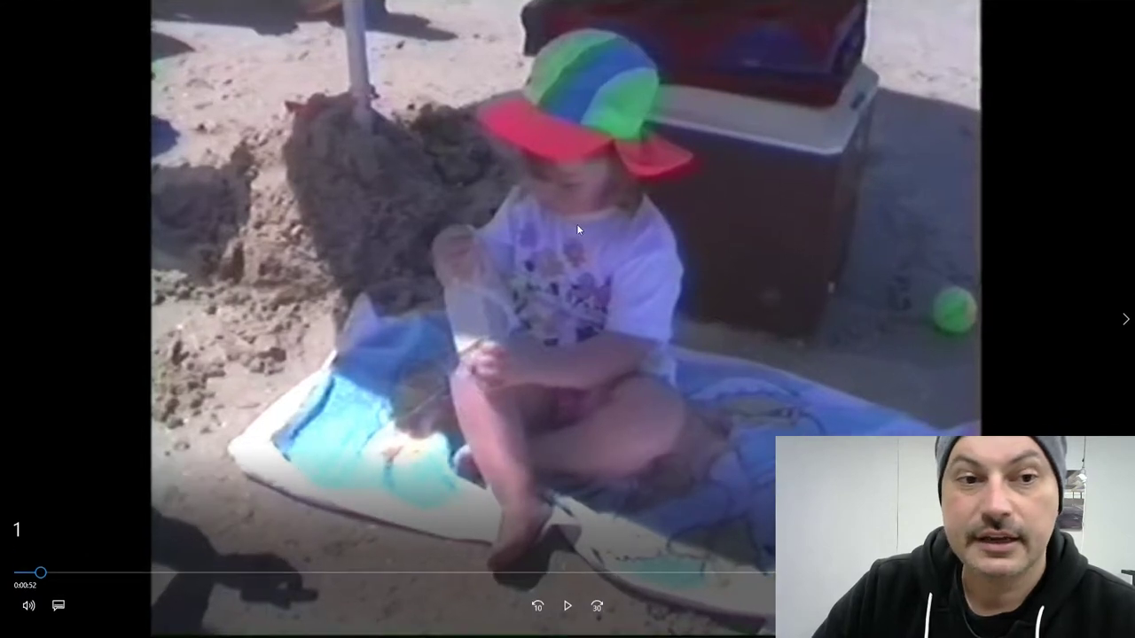
pyautogui.hotkey('alt', 'Return')
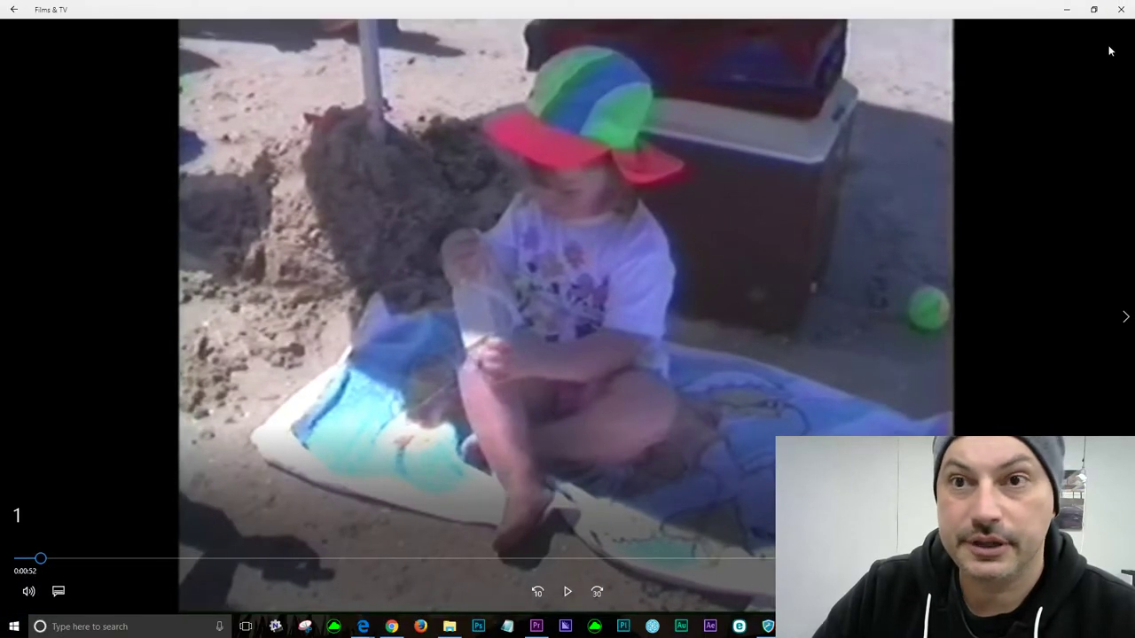
pyautogui.click(1120, 9)
pyautogui.click(512, 152)
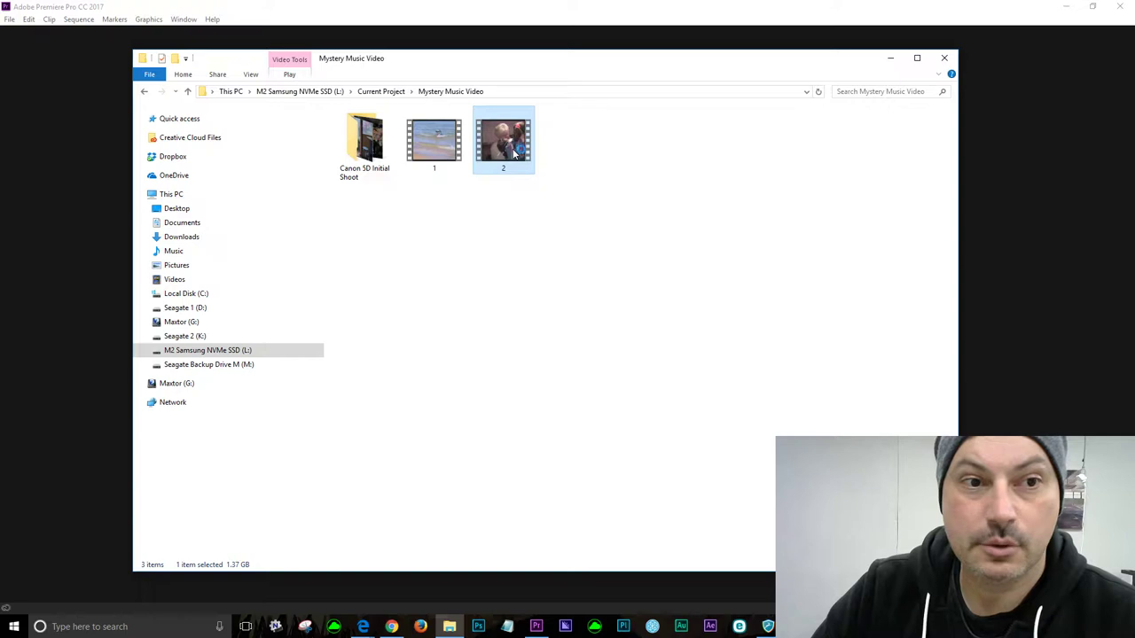
# - Play clip 2, pause and resume it, skim ahead along the seek bar, then close the player
pyautogui.doubleClick(512, 152)
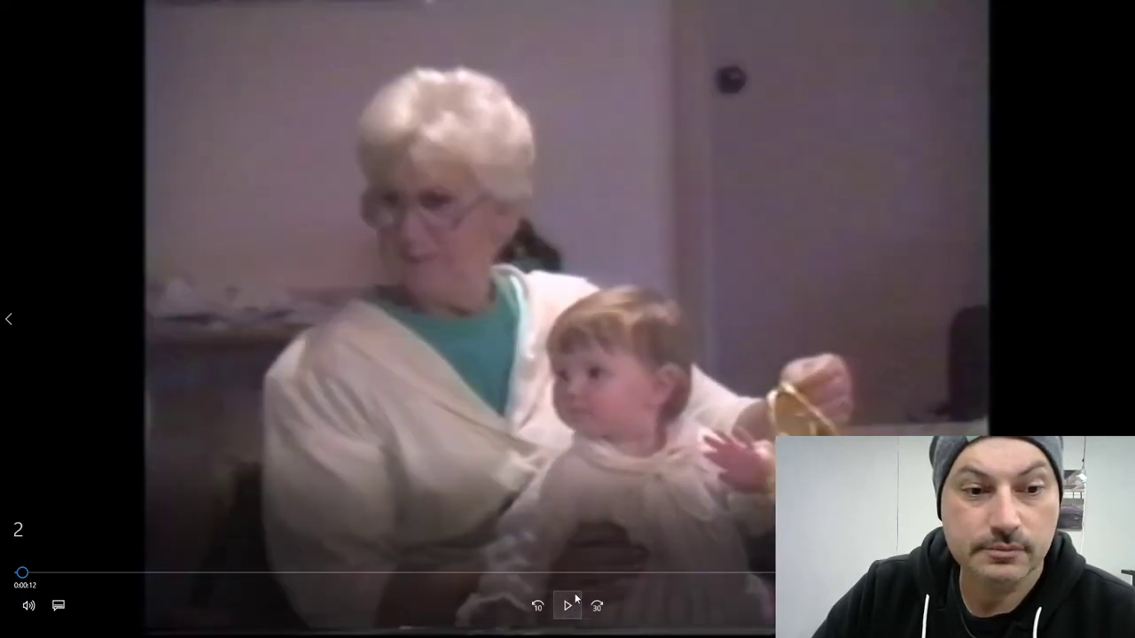
pyautogui.click(567, 605)
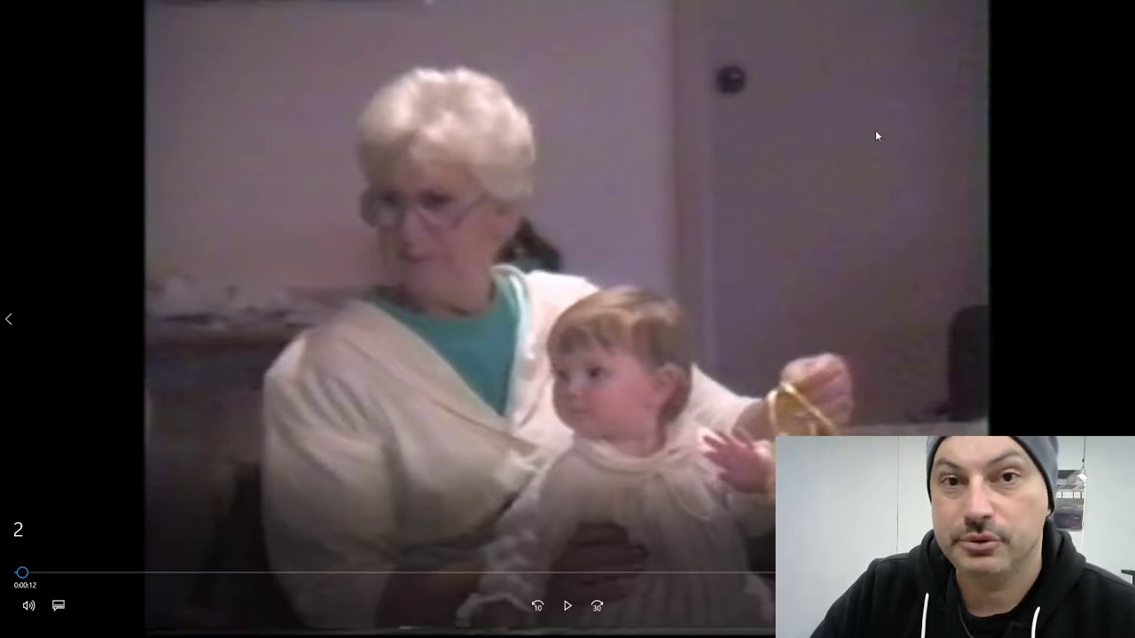
pyautogui.click(566, 609)
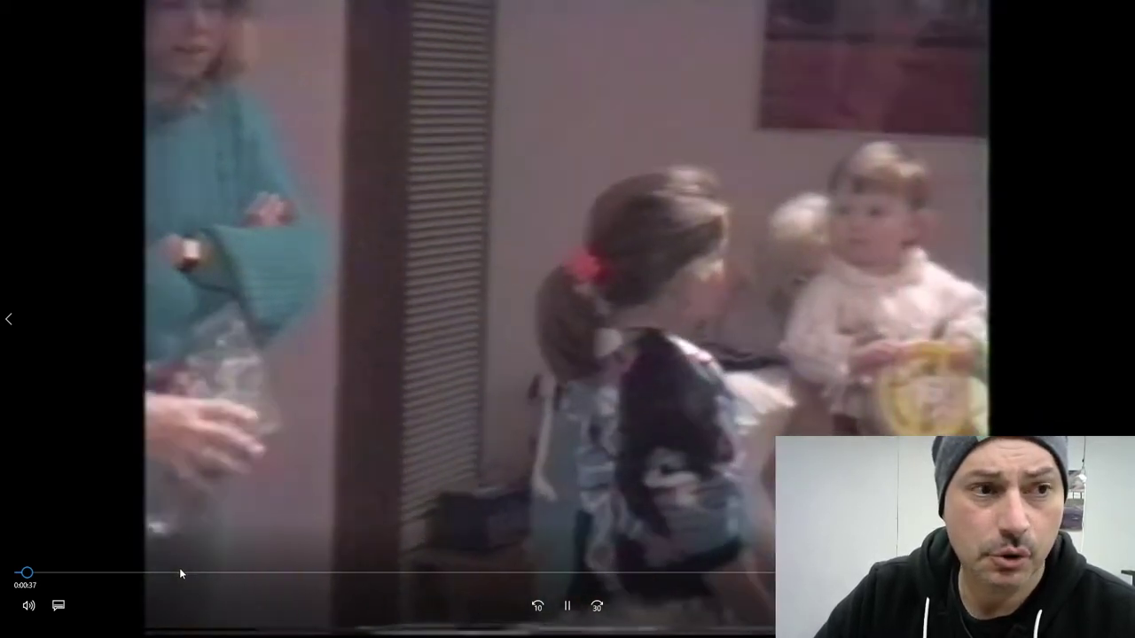
pyautogui.click(181, 572)
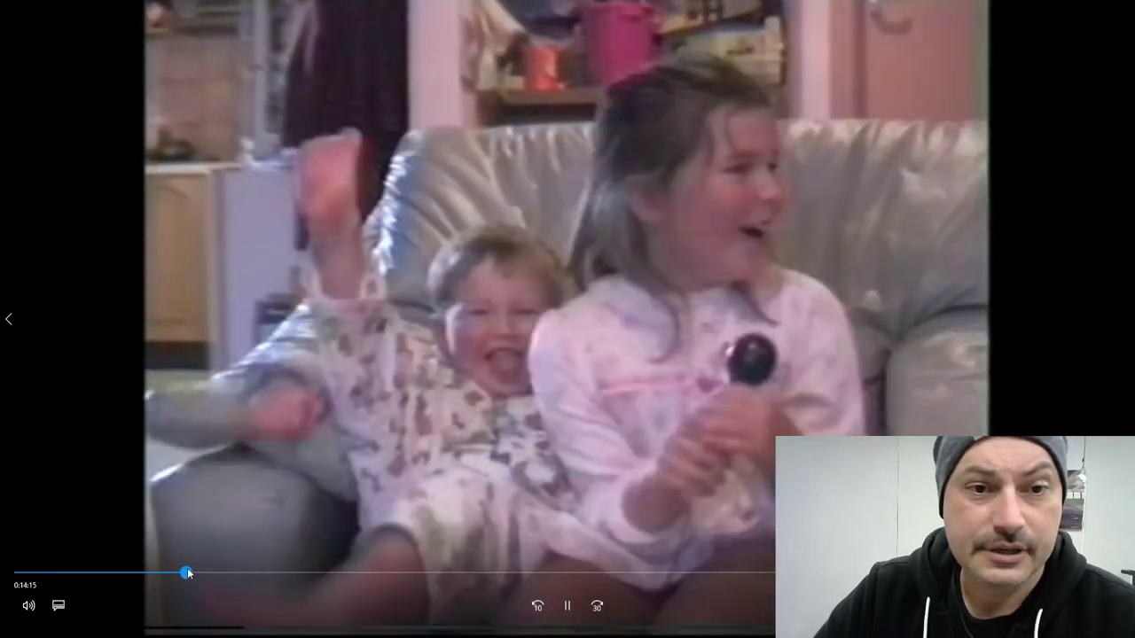
pyautogui.moveTo(183, 568); pyautogui.dragTo(936, 558)
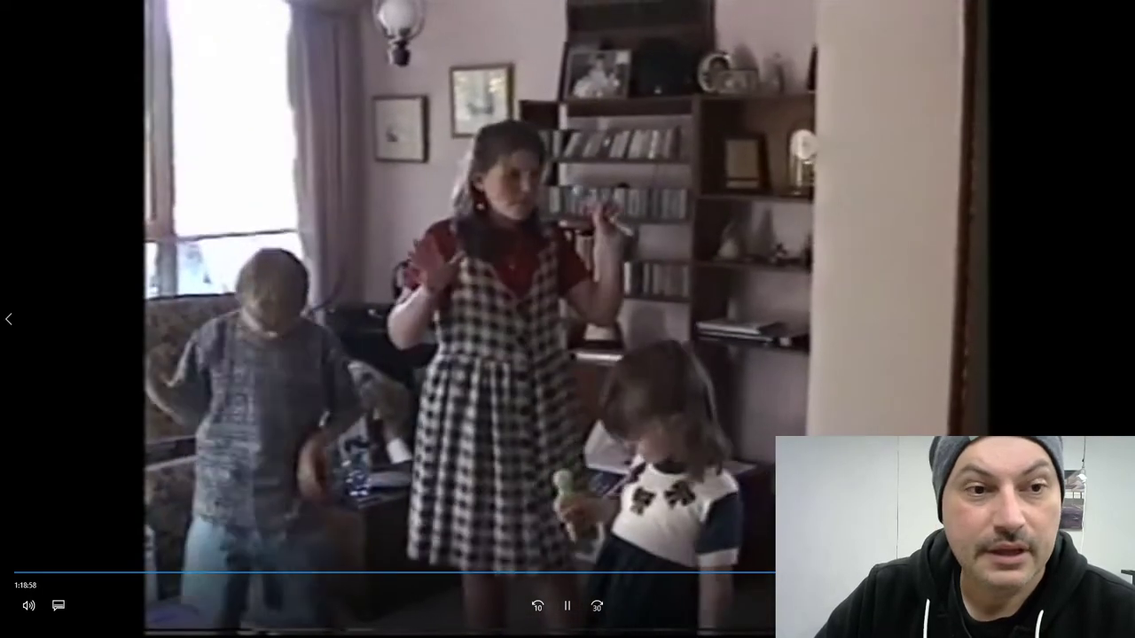
pyautogui.press('Escape')
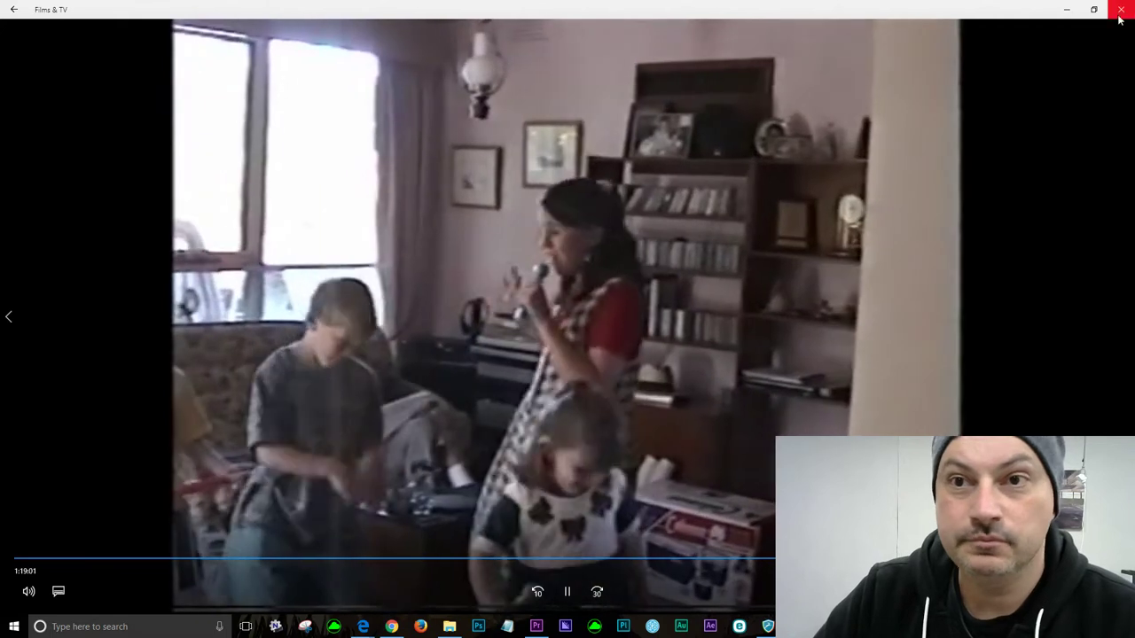
pyautogui.click(1120, 16)
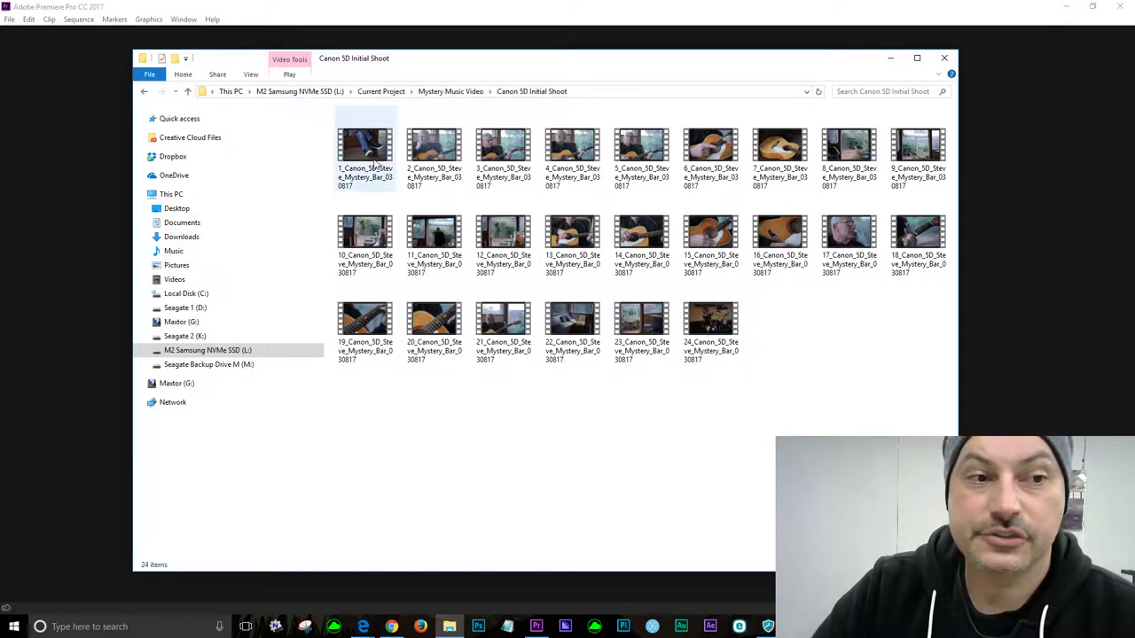
# - Play the first Canon 5D Initial Shoot guitar clip
pyautogui.doubleClick(368, 157)
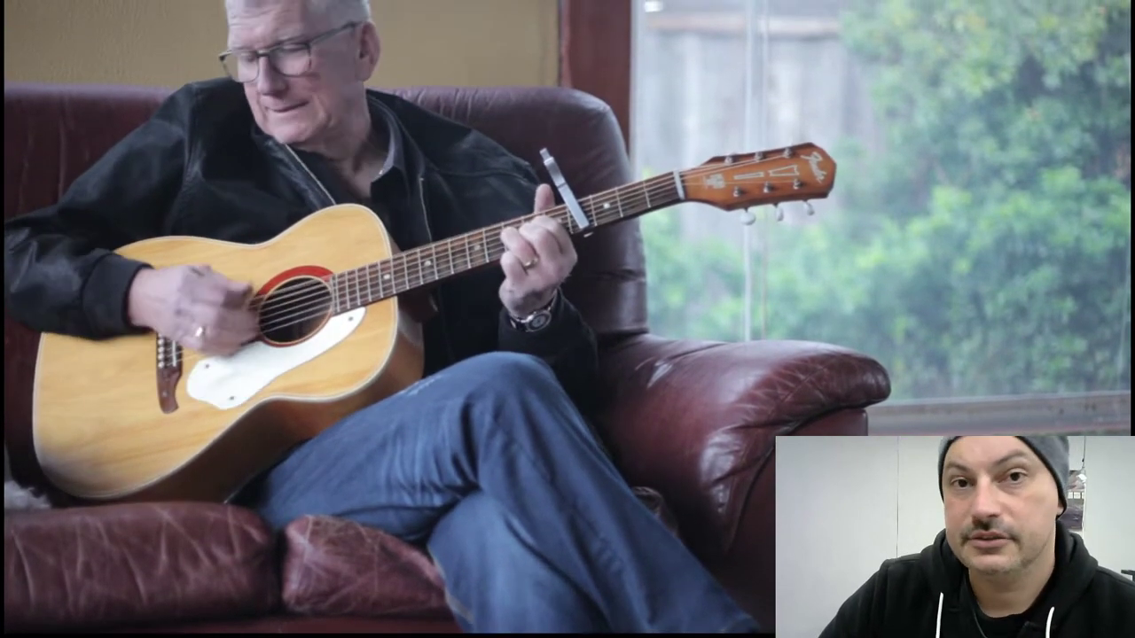
# - Pause and resume the first guitar clip, then play the second Canon clip full screen
pyautogui.moveTo(277, 539)
pyautogui.click(567, 606)
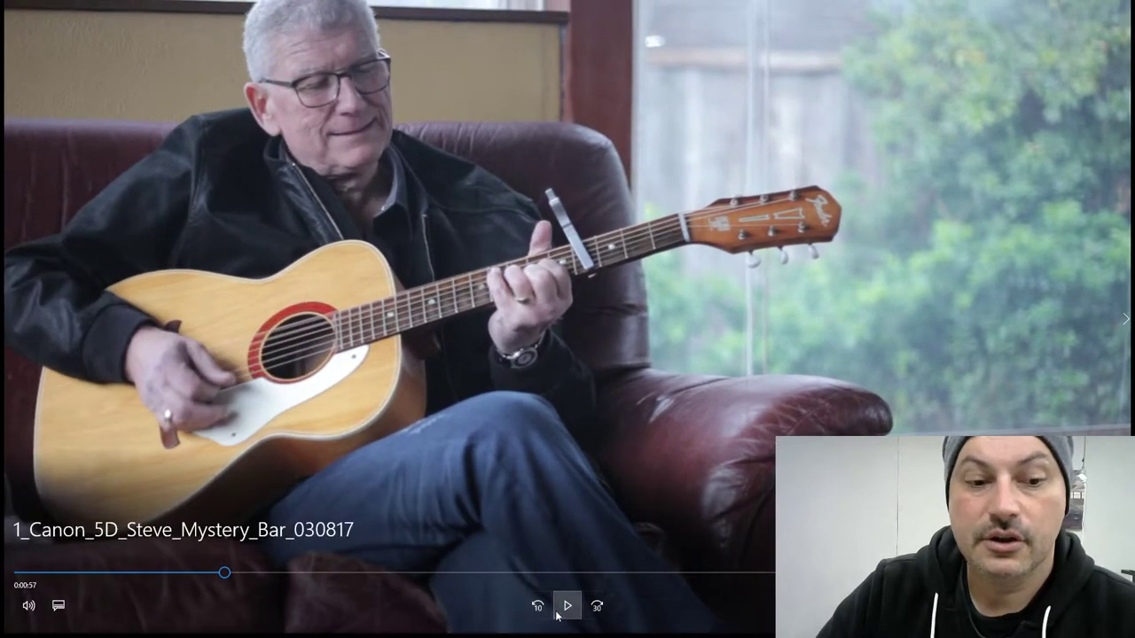
pyautogui.click(558, 611)
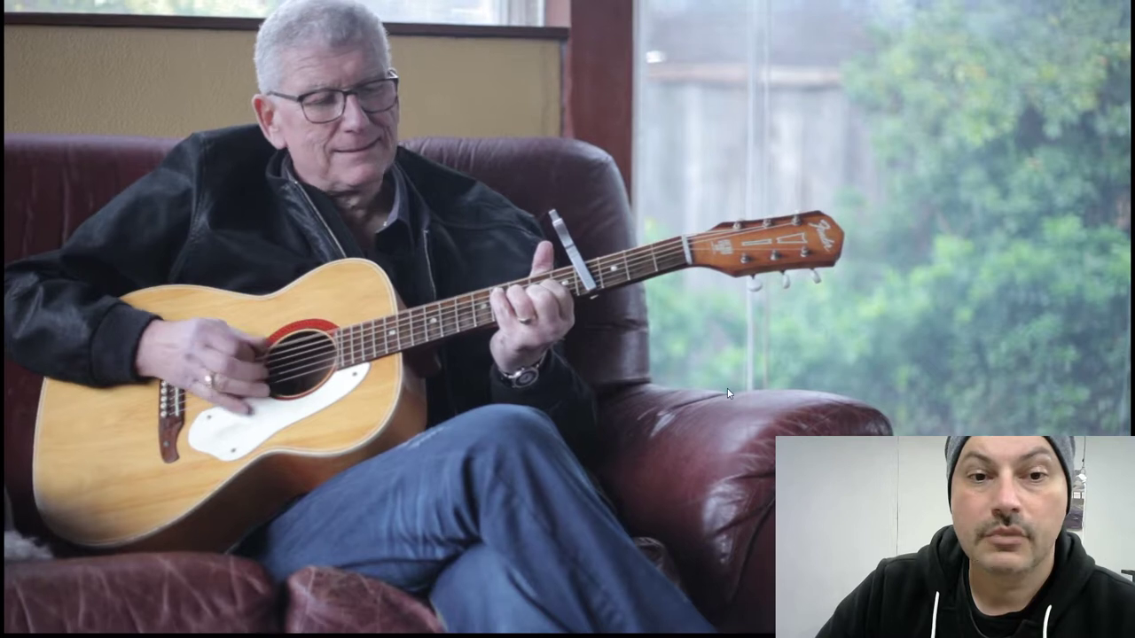
pyautogui.moveTo(727, 388)
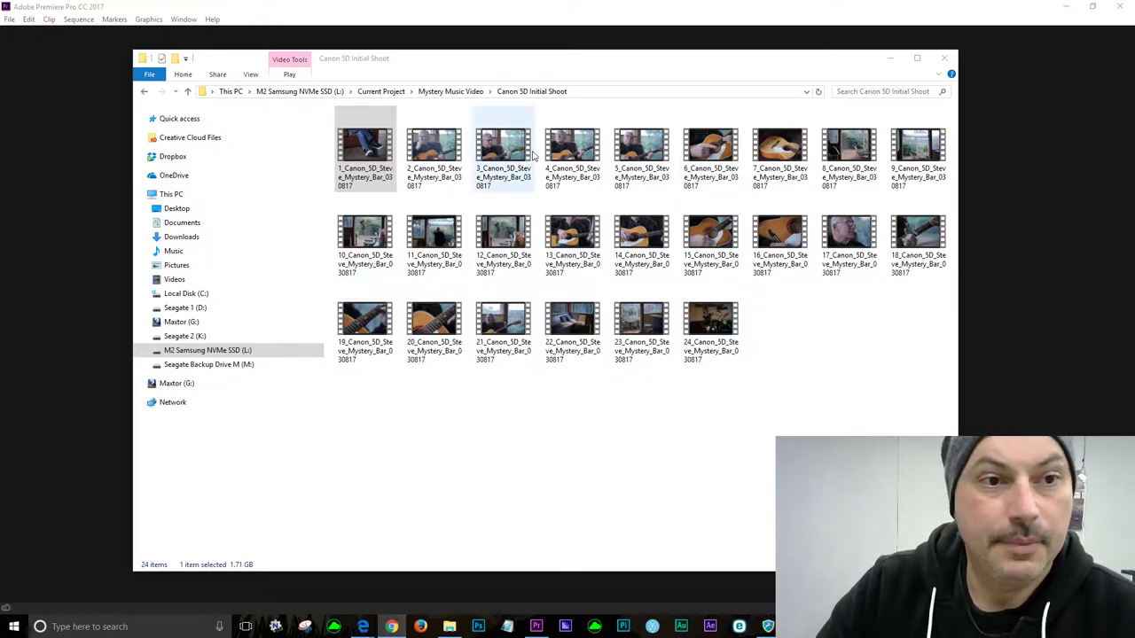
pyautogui.doubleClick(440, 156)
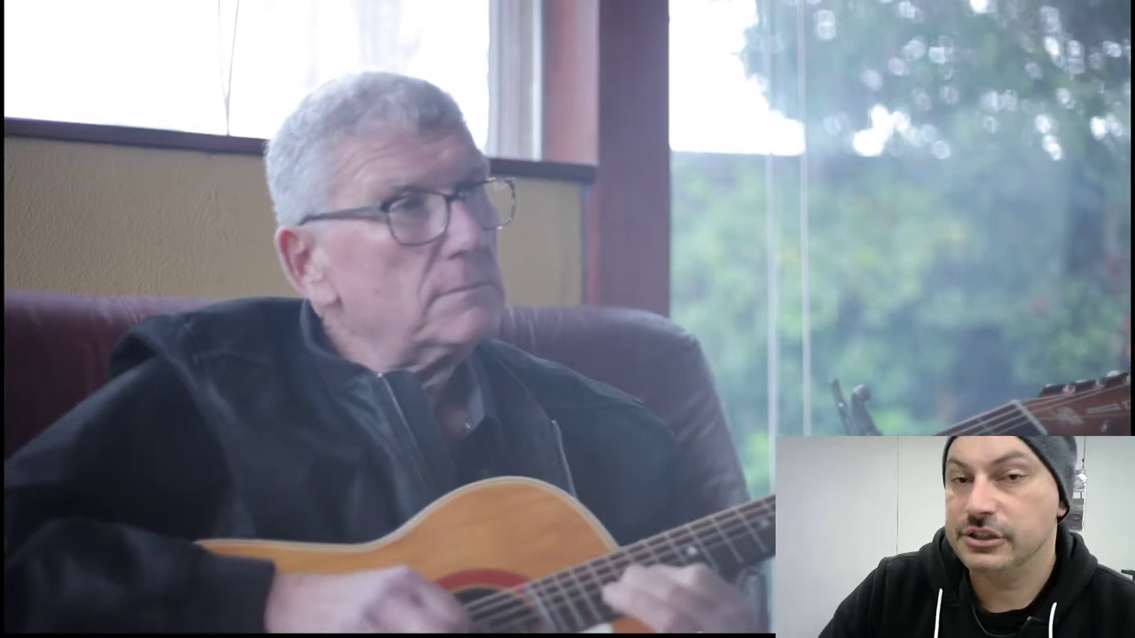
# - Pause 2_Canon_5D_Steve_Mystery_Bar_030817 at 0:01:11, leave full screen, and close the player
pyautogui.moveTo(423, 301)
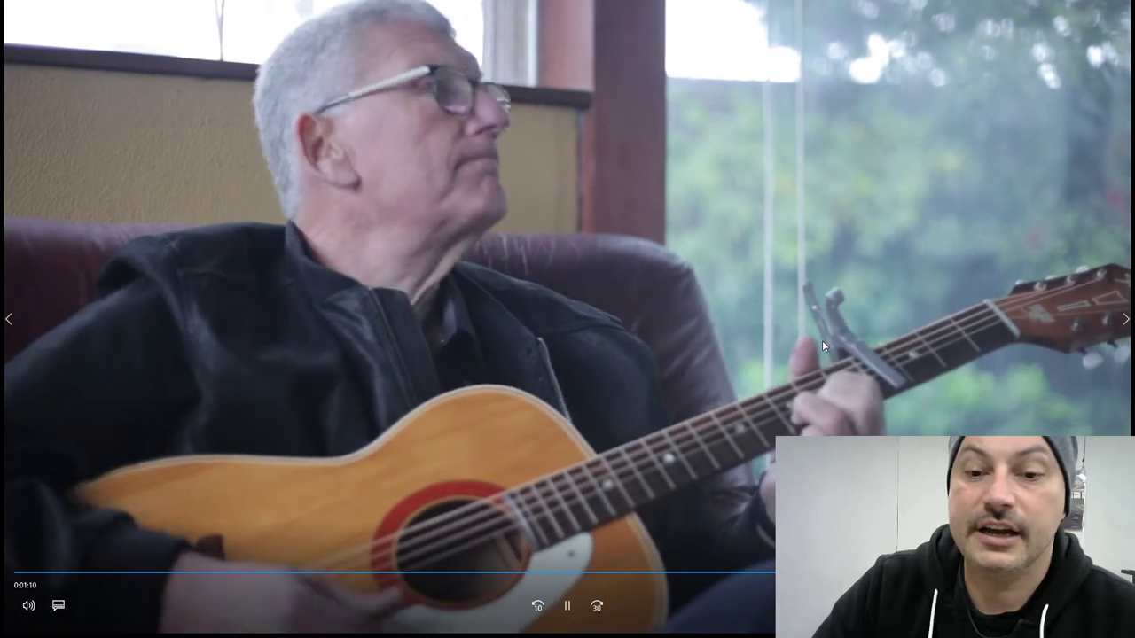
pyautogui.click(822, 341)
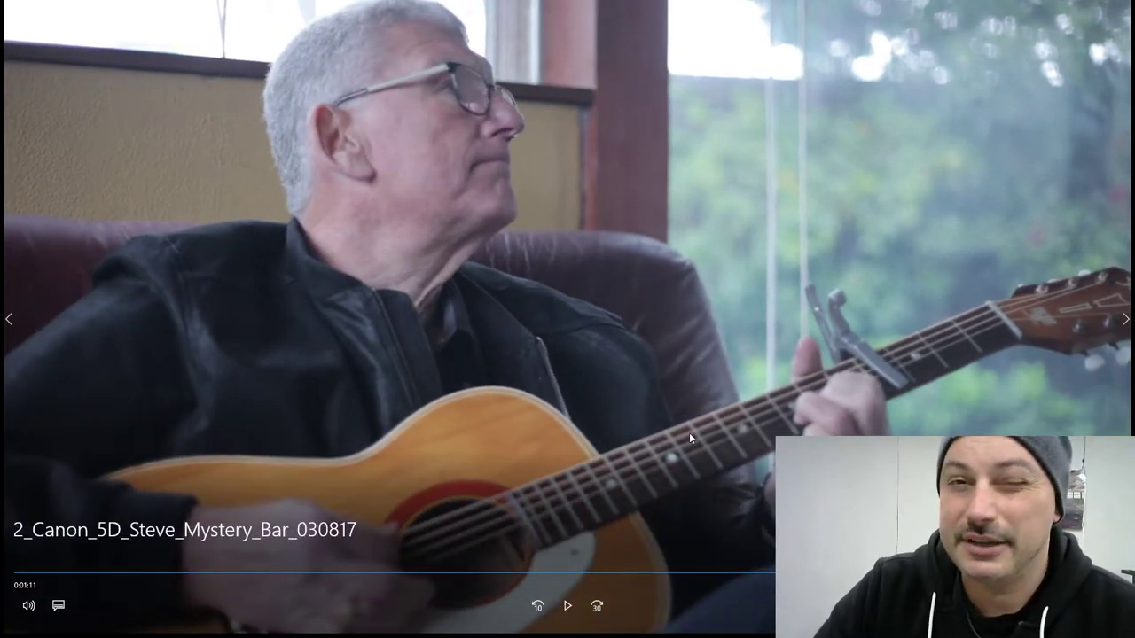
pyautogui.press('Escape')
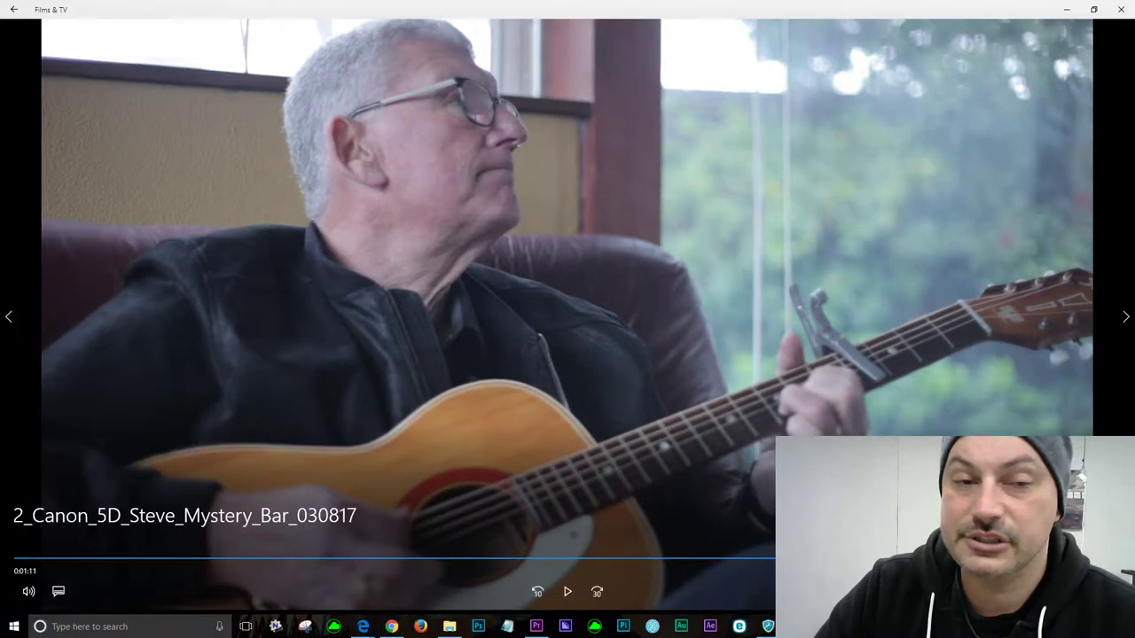
pyautogui.click(1124, 11)
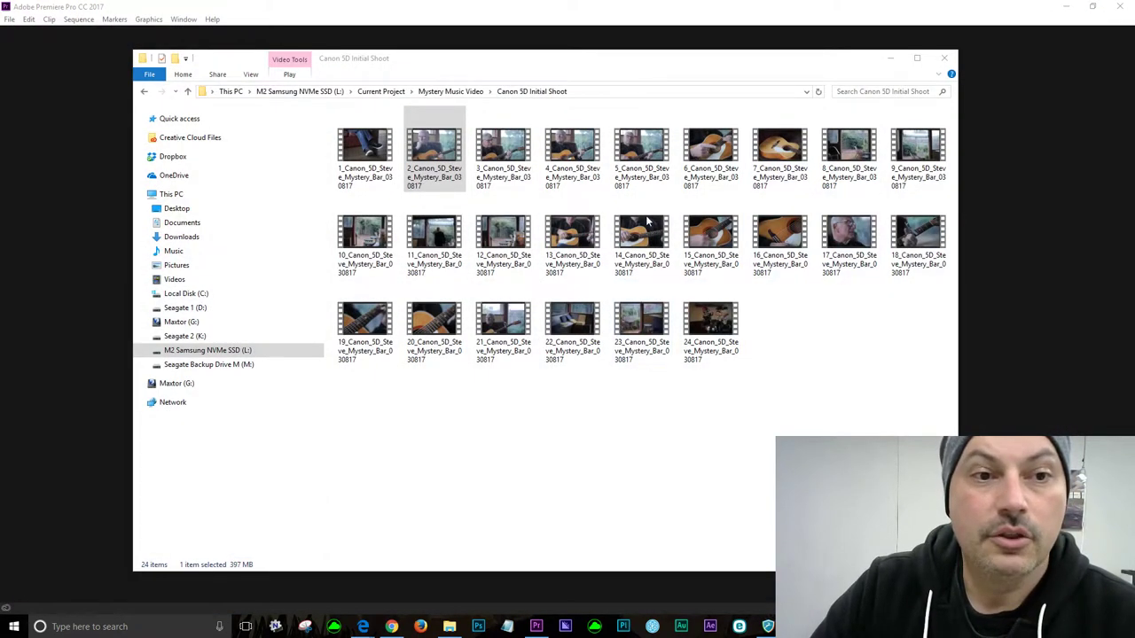
# - Review Canon clip 4, exit full screen and close it, then start clip 13
pyautogui.doubleClick(581, 158)
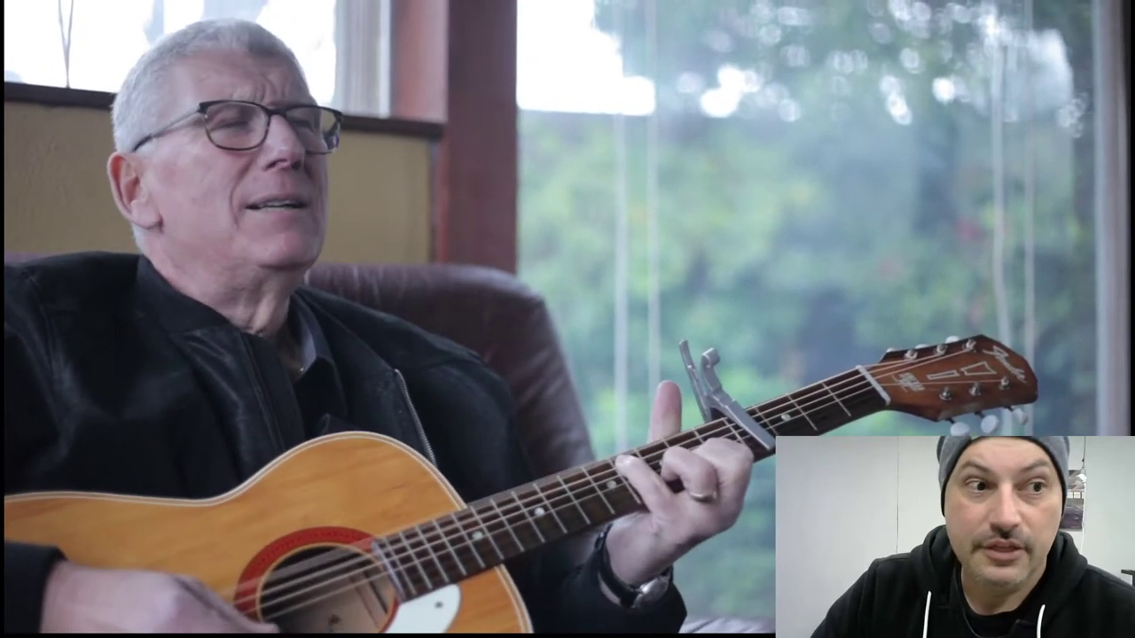
pyautogui.moveTo(226, 184)
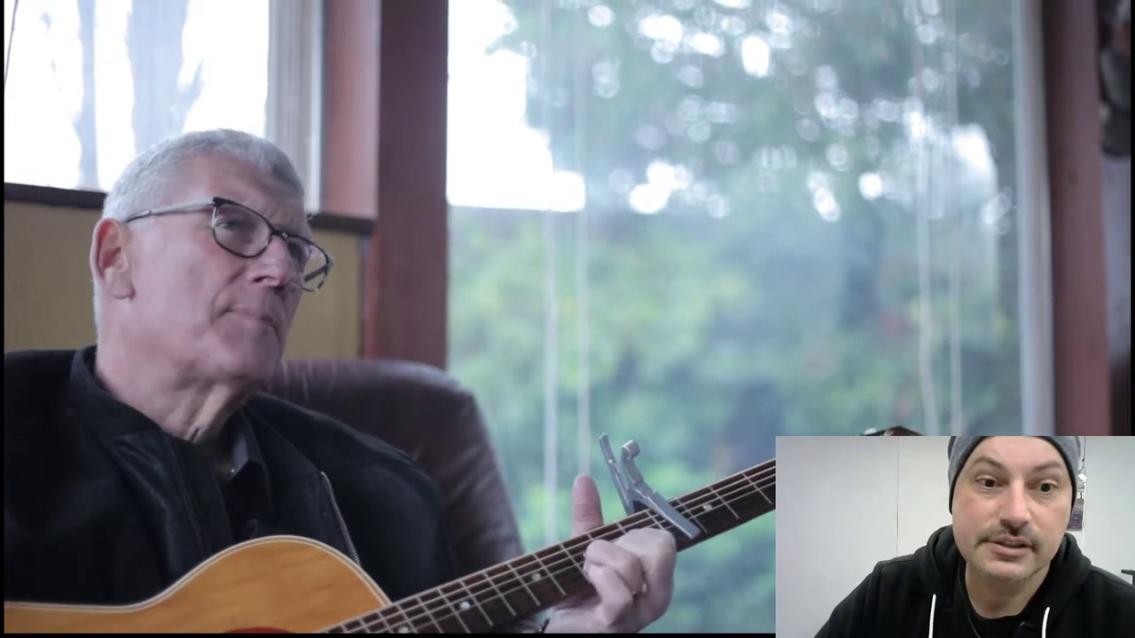
pyautogui.moveTo(562, 342)
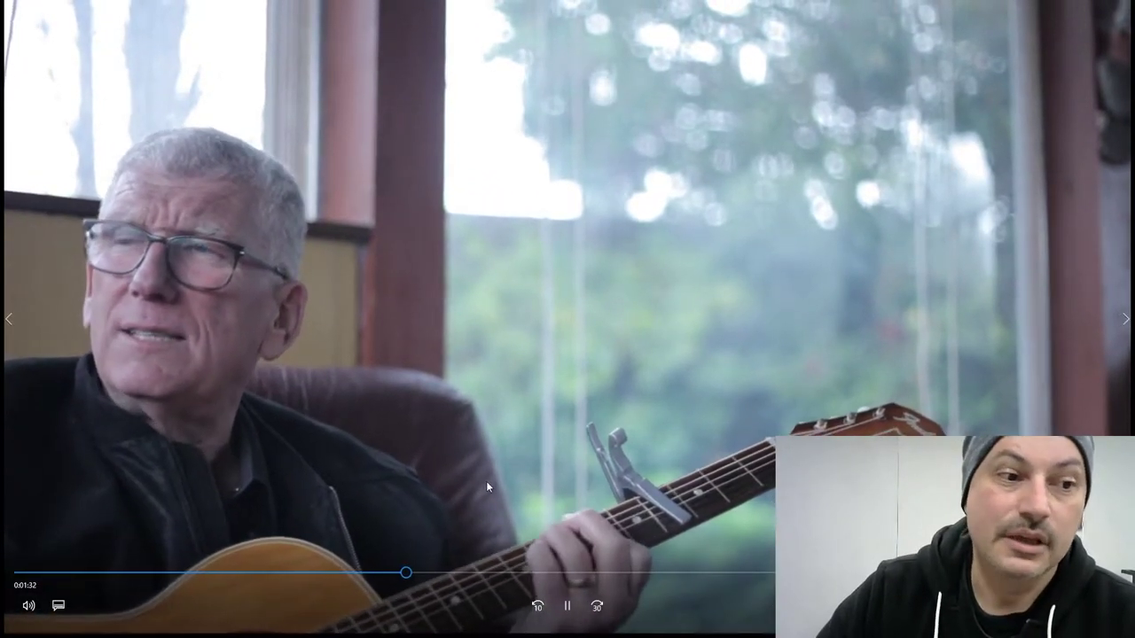
pyautogui.doubleClick(528, 516)
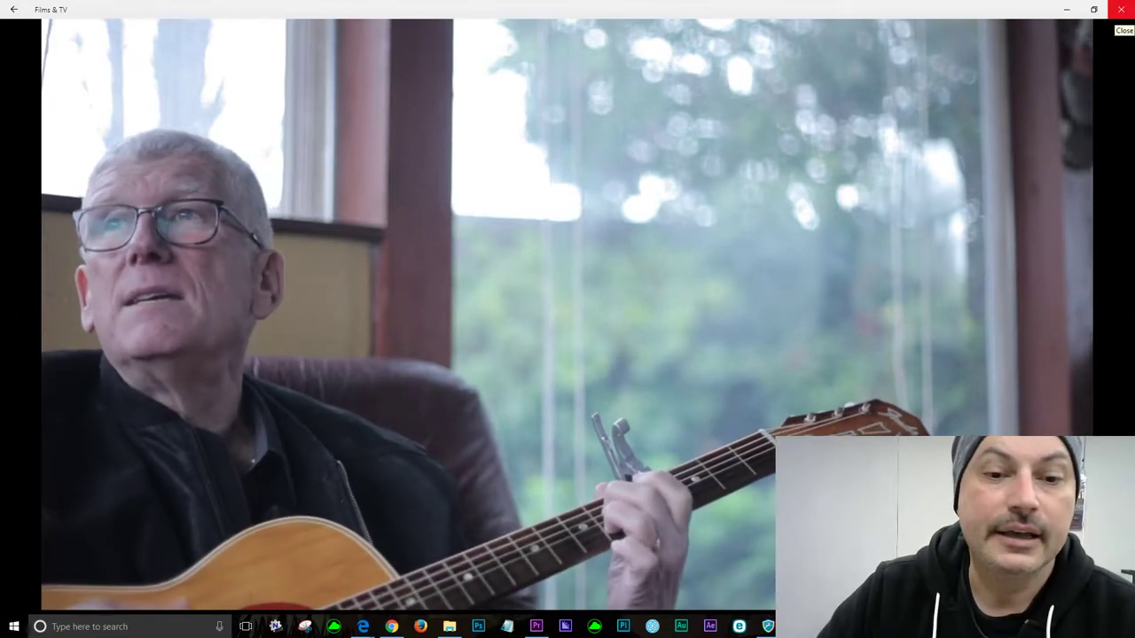
pyautogui.moveTo(498, 184)
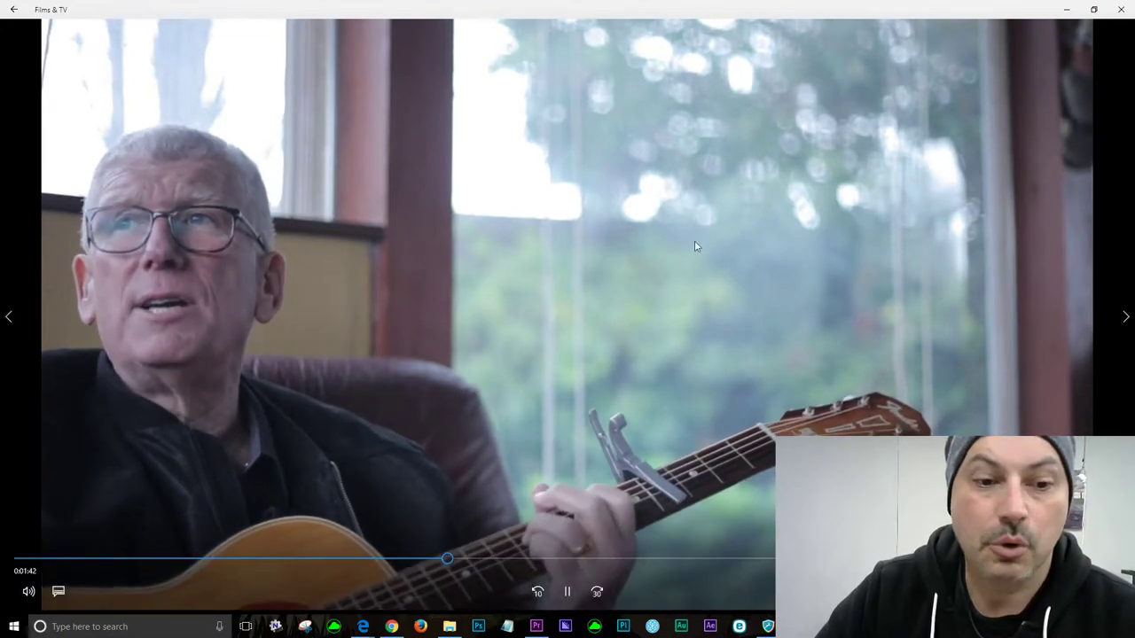
pyautogui.click(1120, 9)
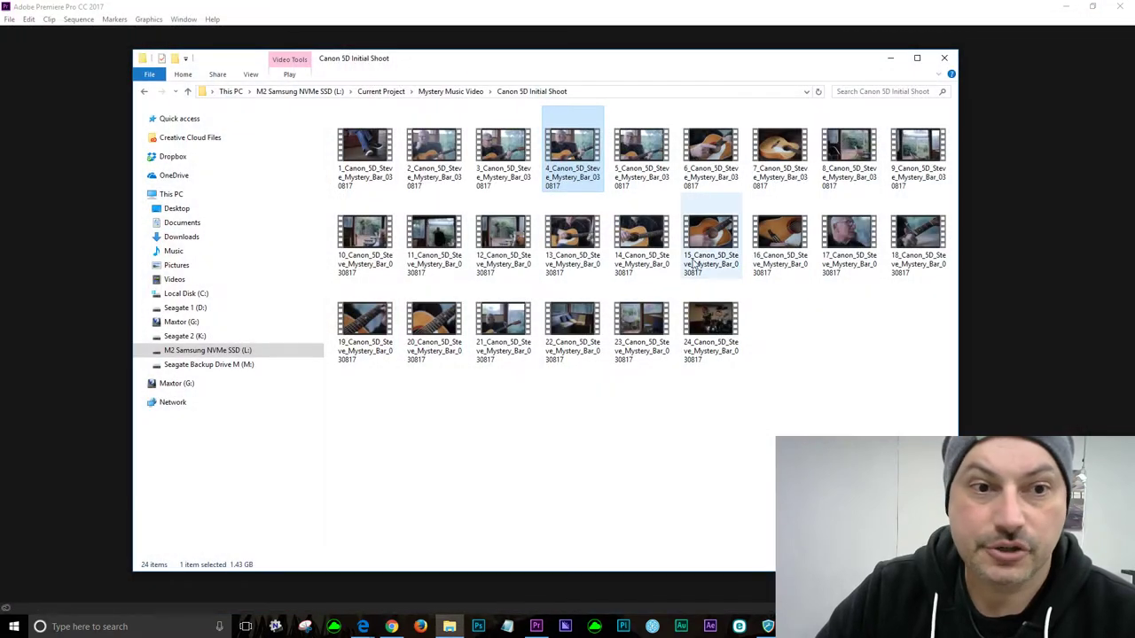
pyautogui.doubleClick(576, 241)
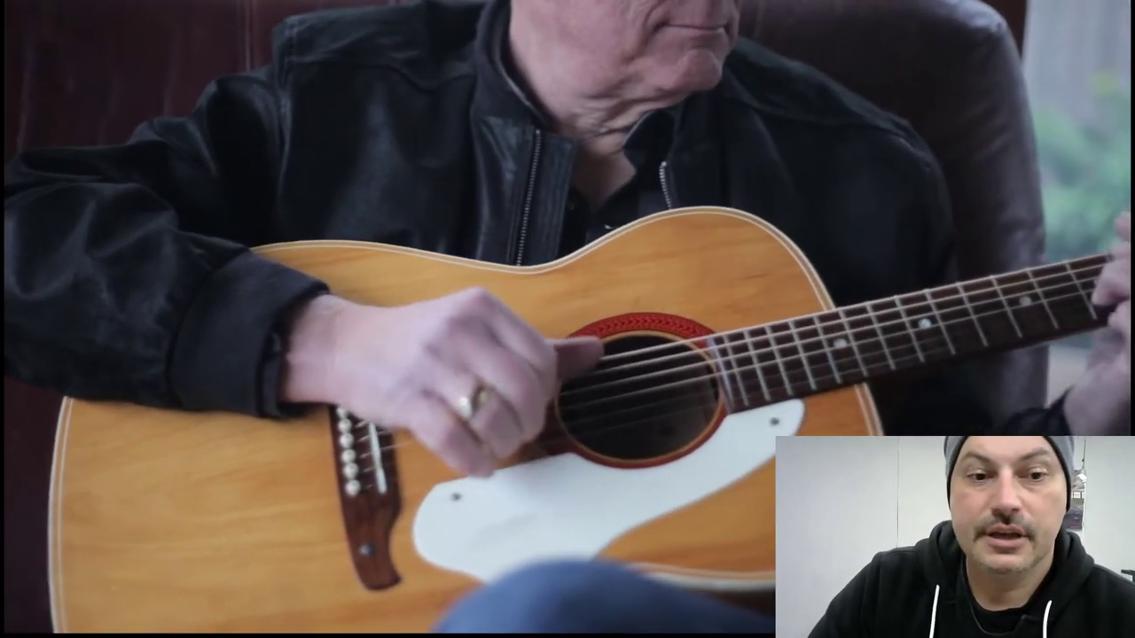
# - Leave full screen on clip 13 and close the Films & TV player
pyautogui.moveTo(725, 190)
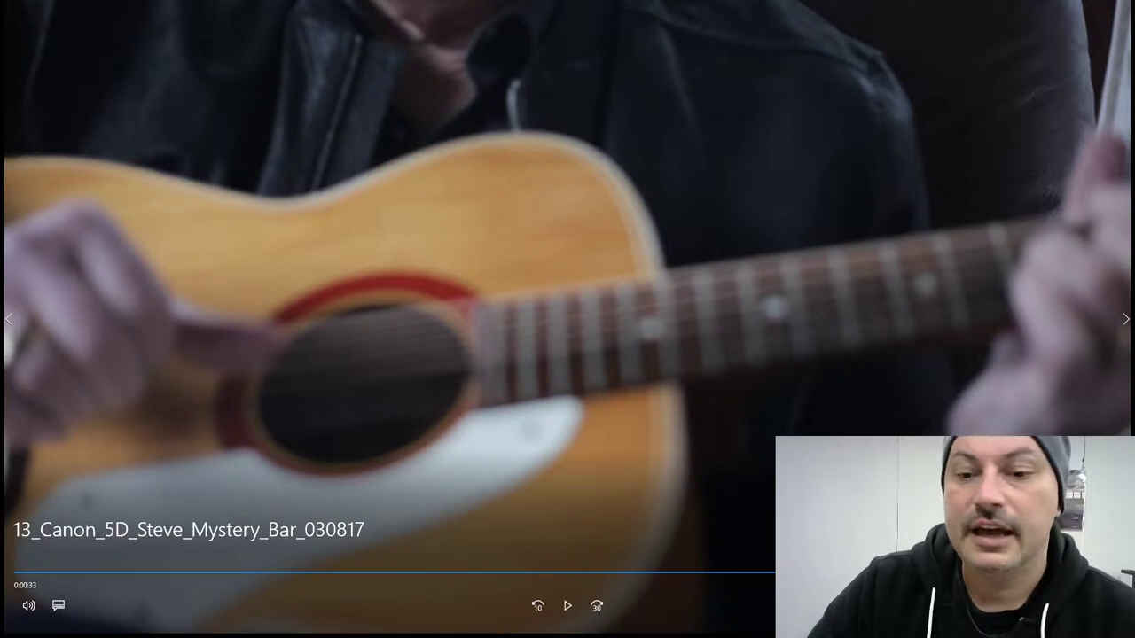
pyautogui.press('Escape')
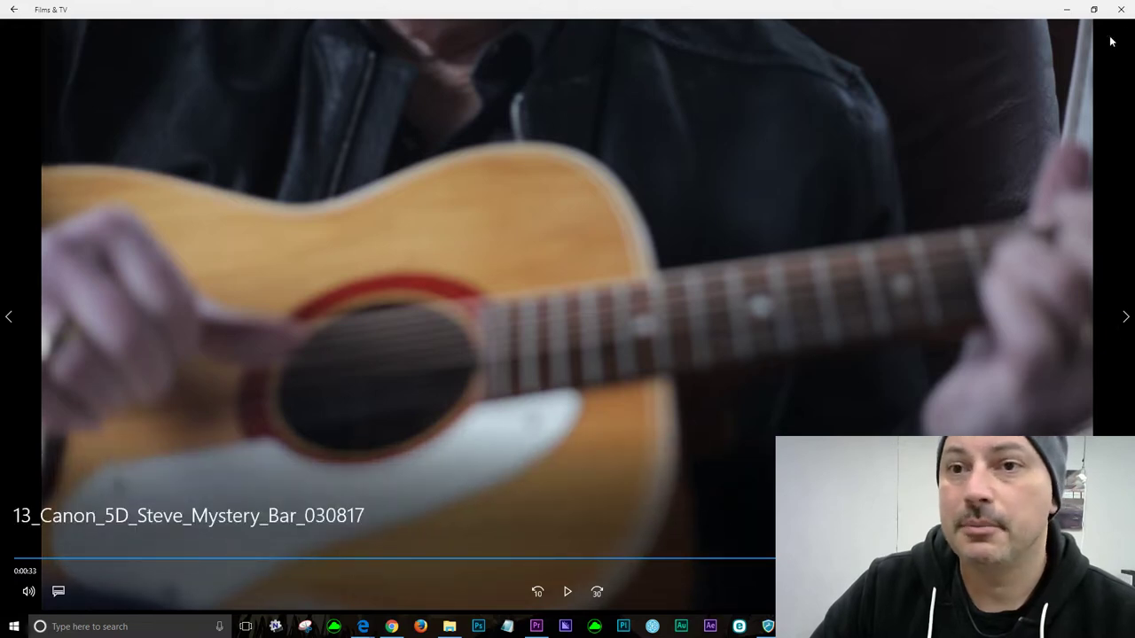
pyautogui.click(1121, 9)
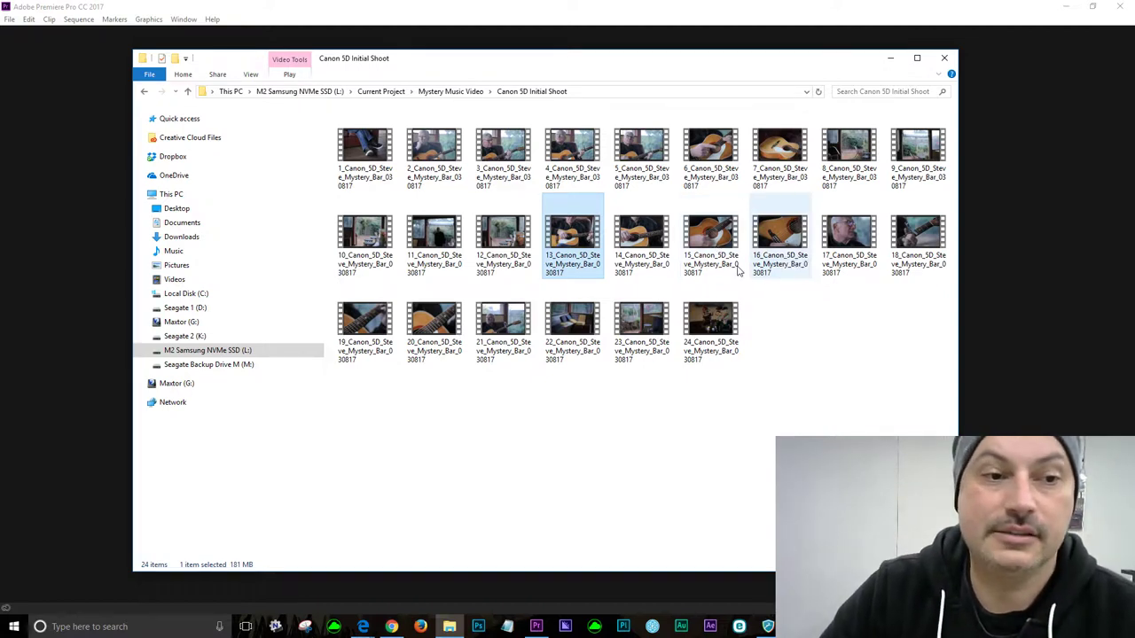
# - Play clip 14, replay its last 10 seconds, then close the player and the footage folder
pyautogui.doubleClick(643, 246)
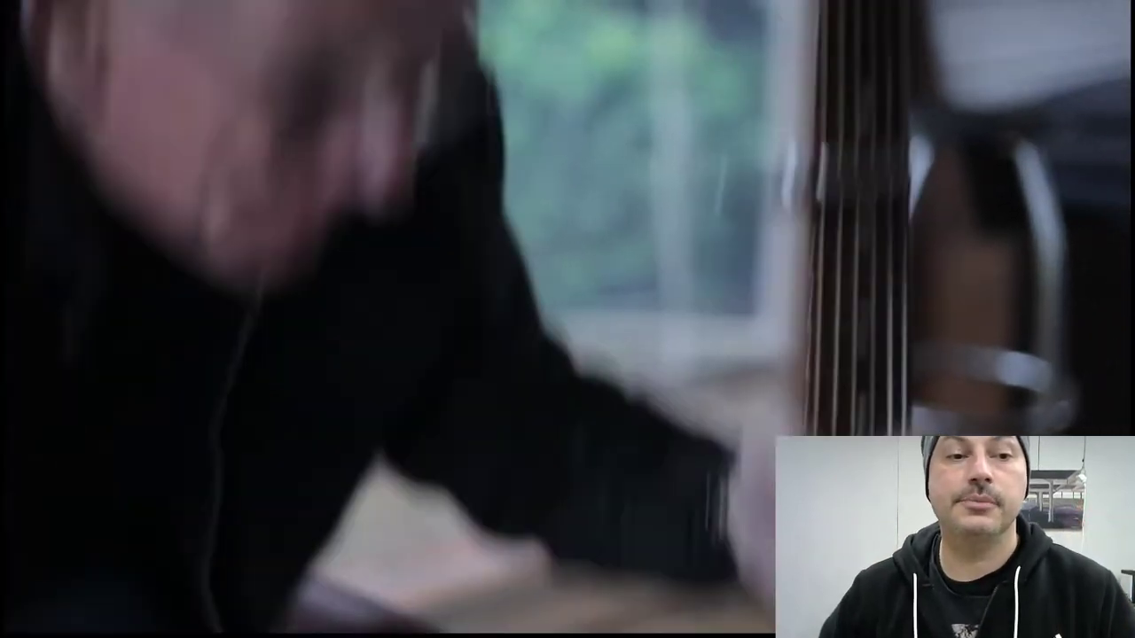
pyautogui.moveTo(808, 295)
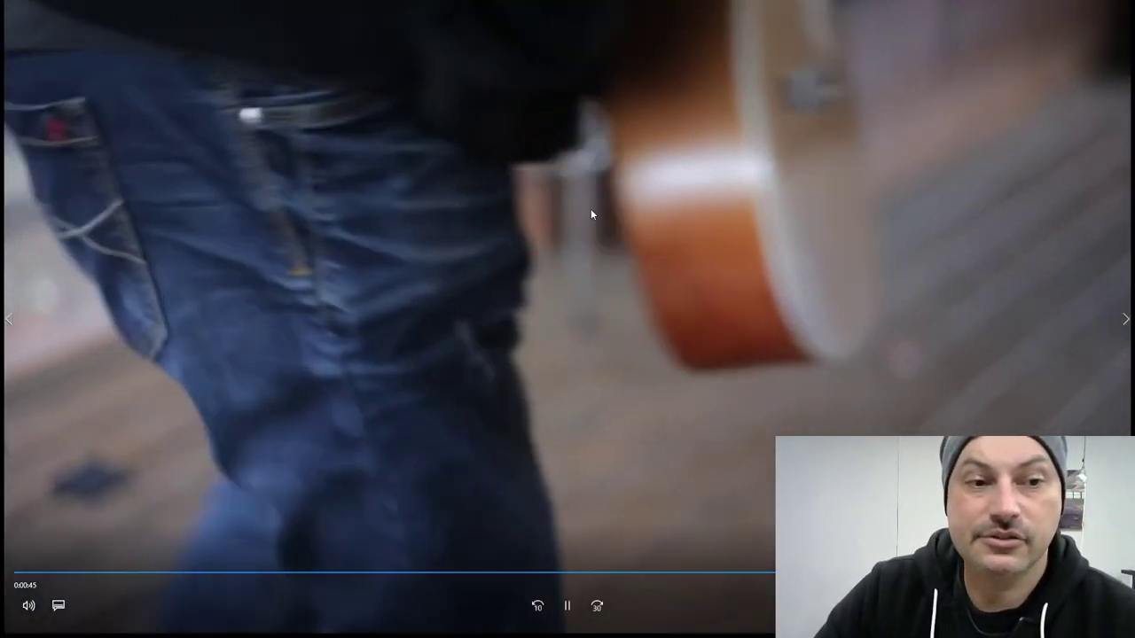
pyautogui.click(386, 379)
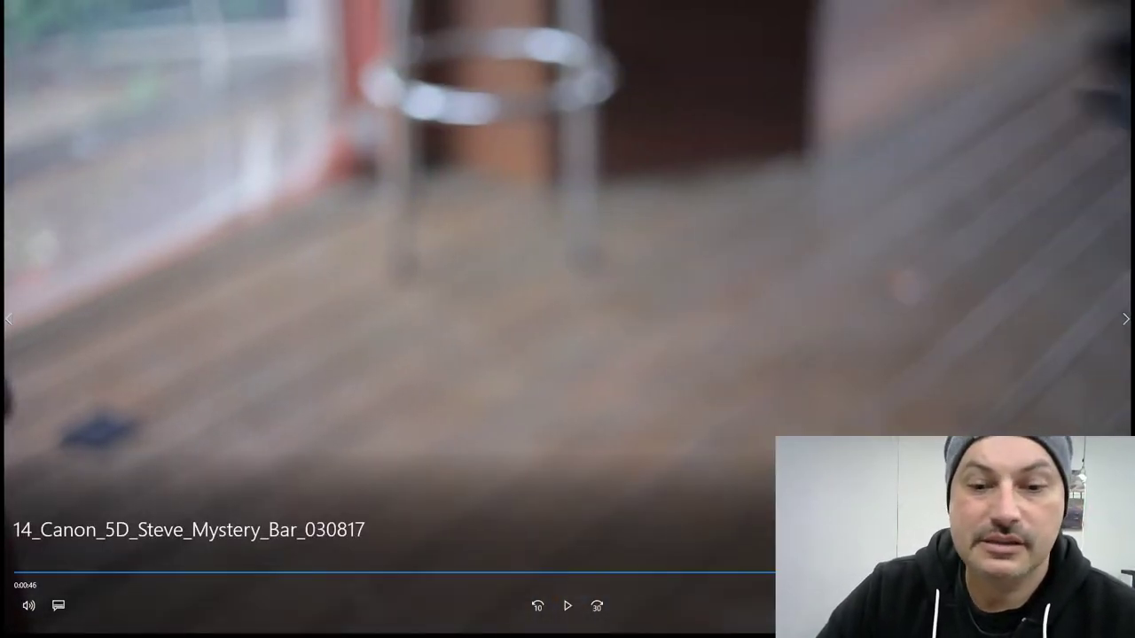
pyautogui.click(537, 605)
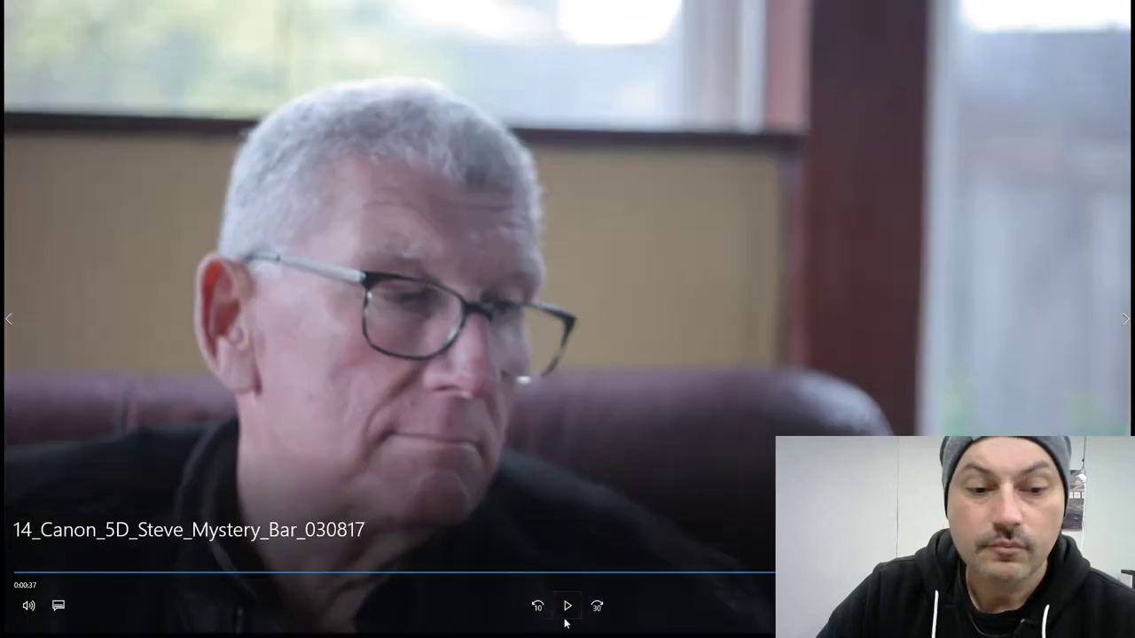
pyautogui.click(568, 606)
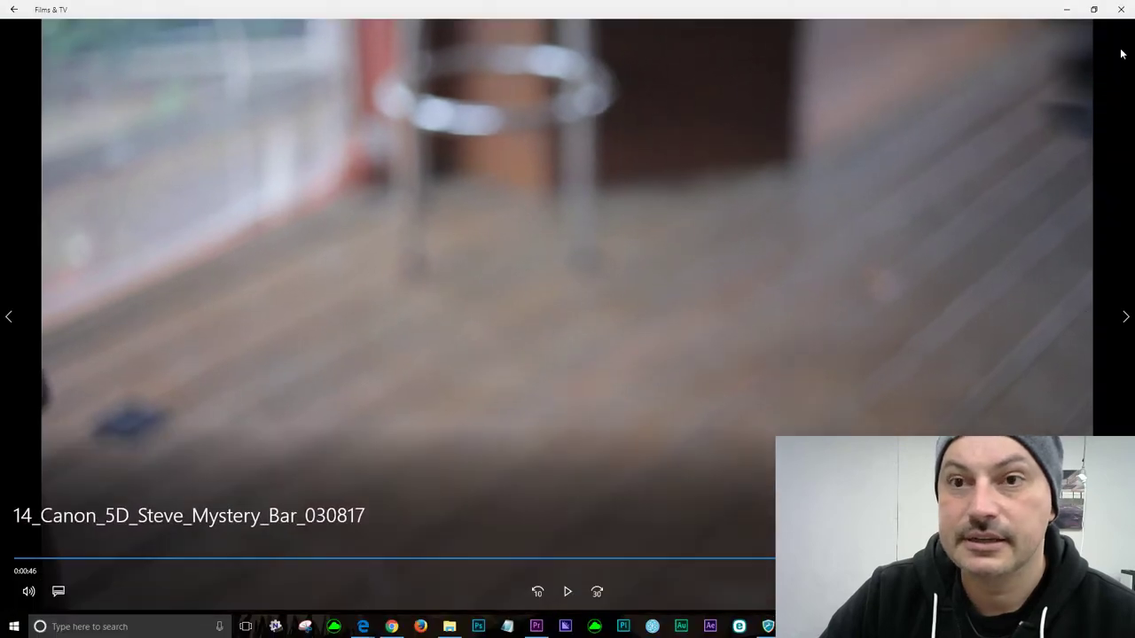
pyautogui.click(1118, 10)
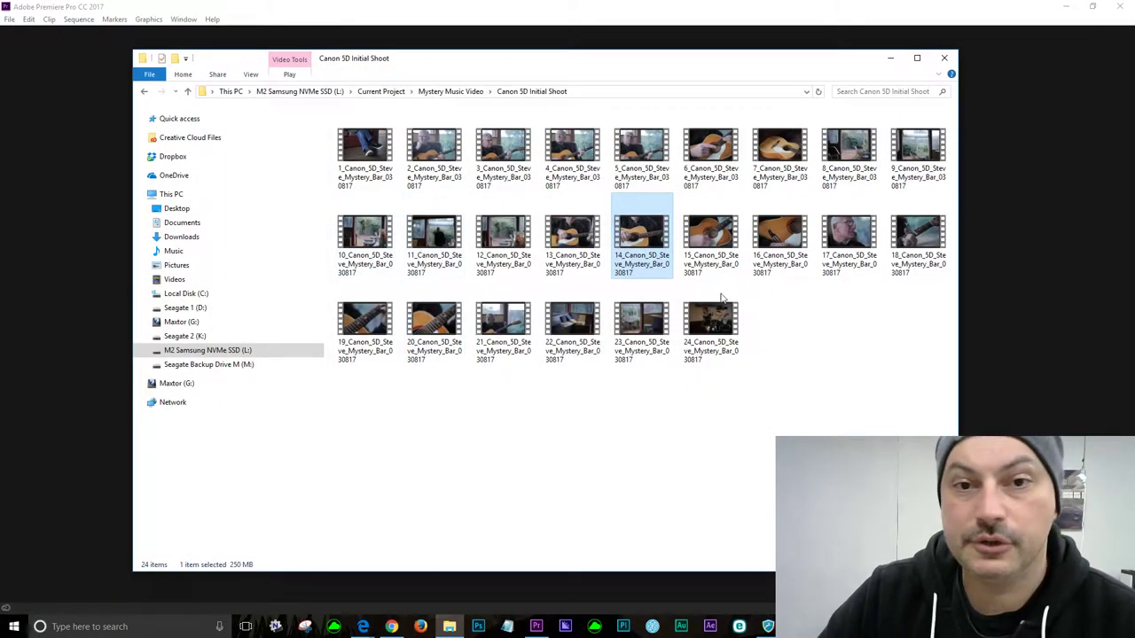
pyautogui.click(945, 58)
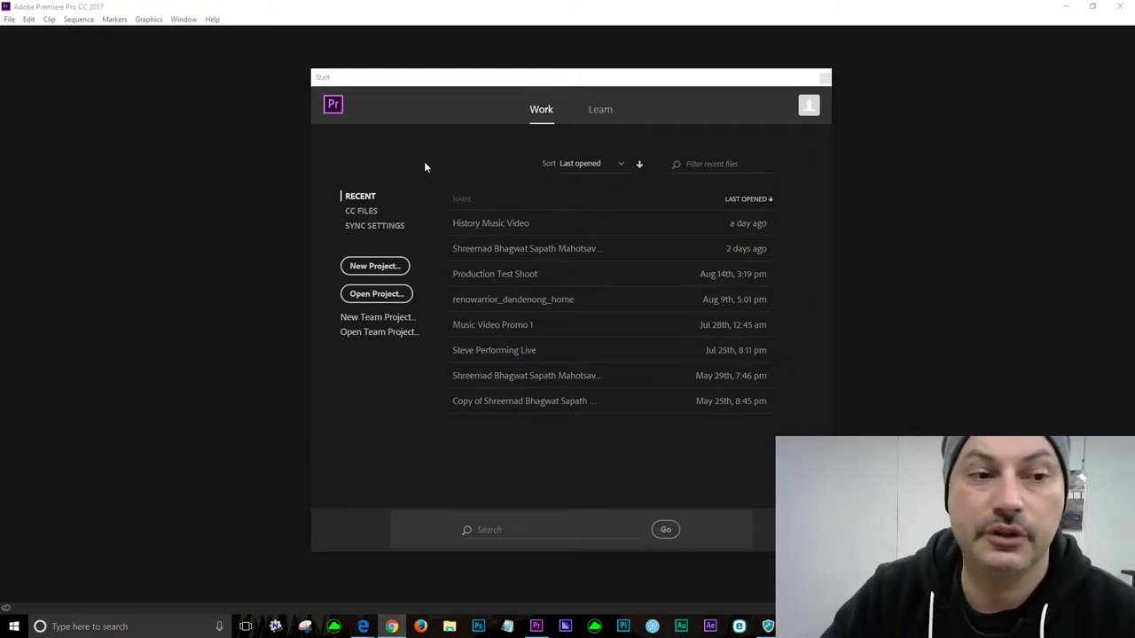
# - Start a new Premiere project and begin choosing a different save location
pyautogui.click(400, 266)
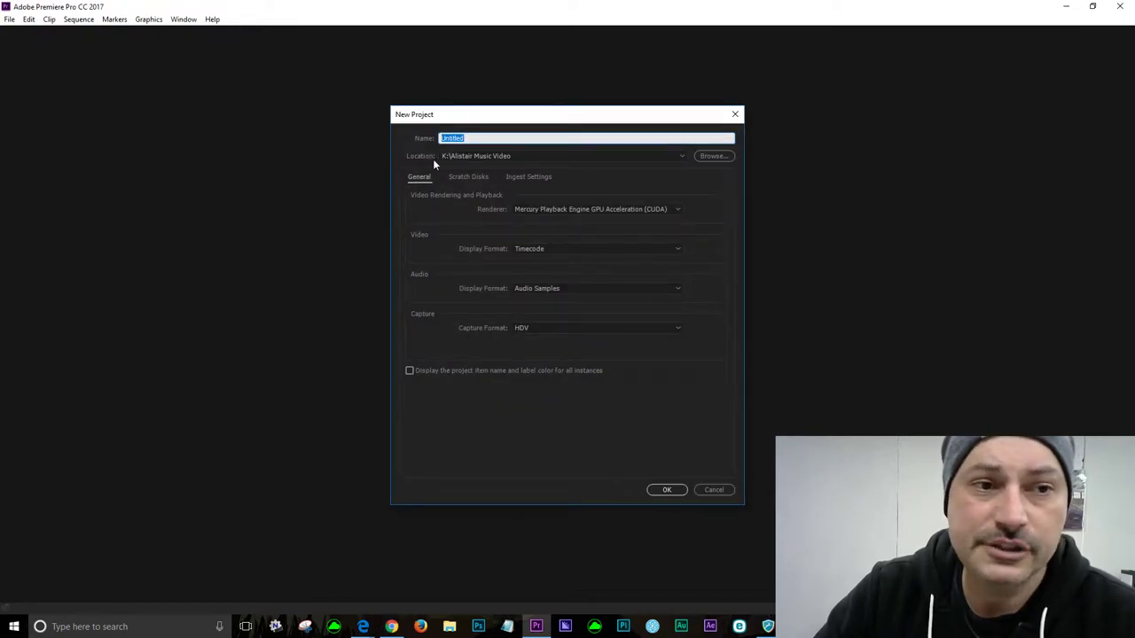
pyautogui.click(714, 157)
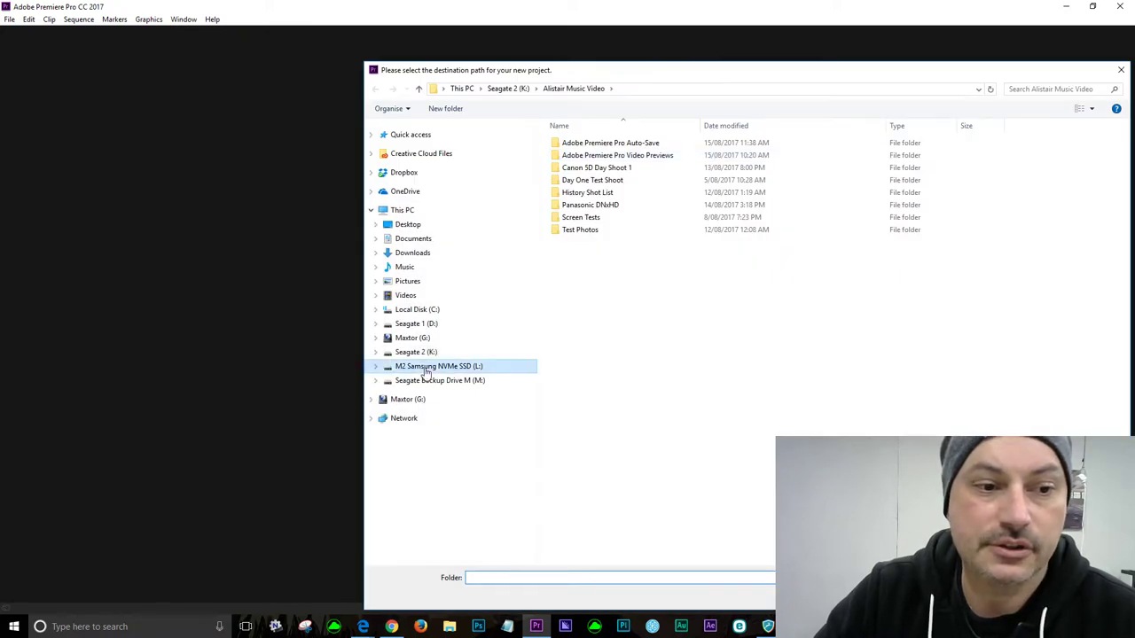
# - Set the project location to the Current Project\Mystery Music Video folder on the M2 SSD
pyautogui.click(426, 371)
pyautogui.doubleClick(596, 155)
pyautogui.click(614, 157)
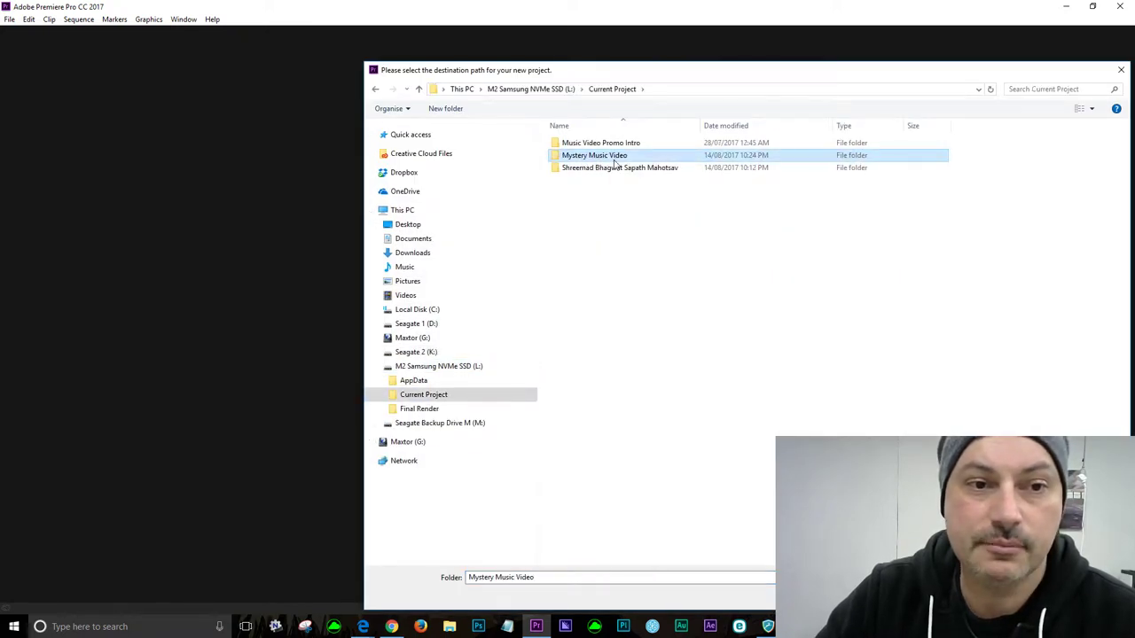
pyautogui.doubleClick(555, 158)
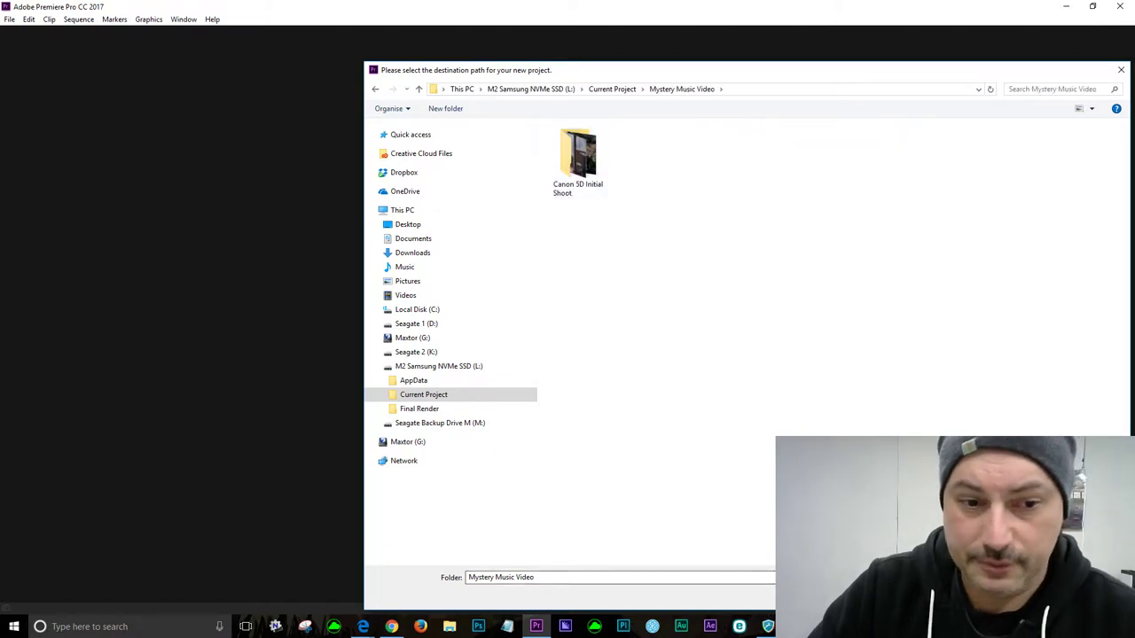
pyautogui.press('Return')
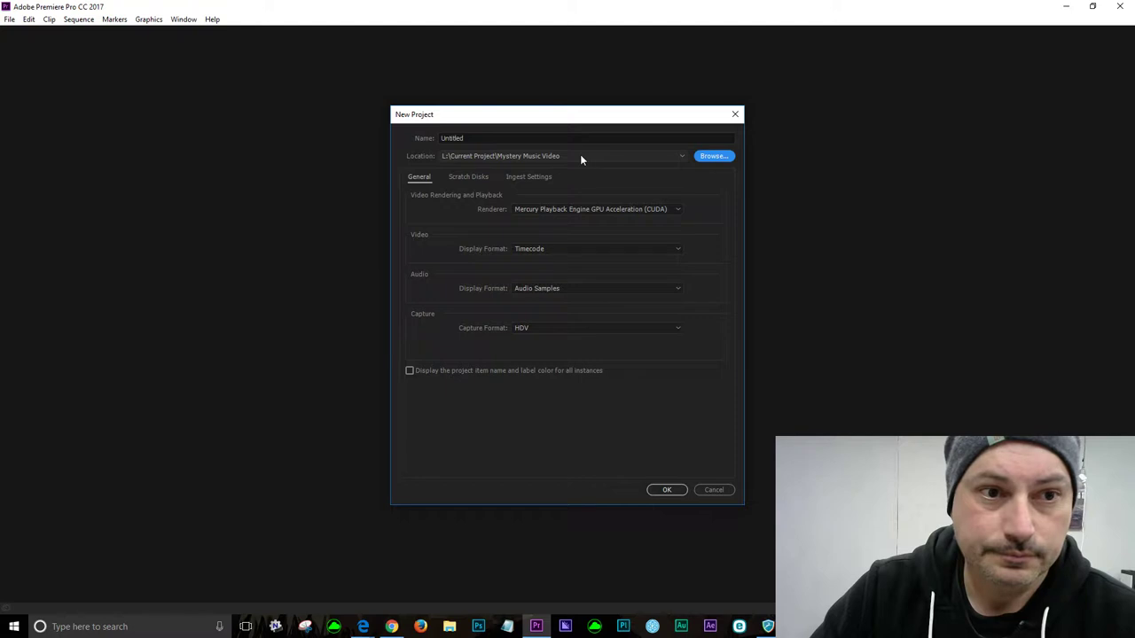
# - Name the project Mystery Music Video and review the scratch disk settings
pyautogui.doubleClick(482, 138)
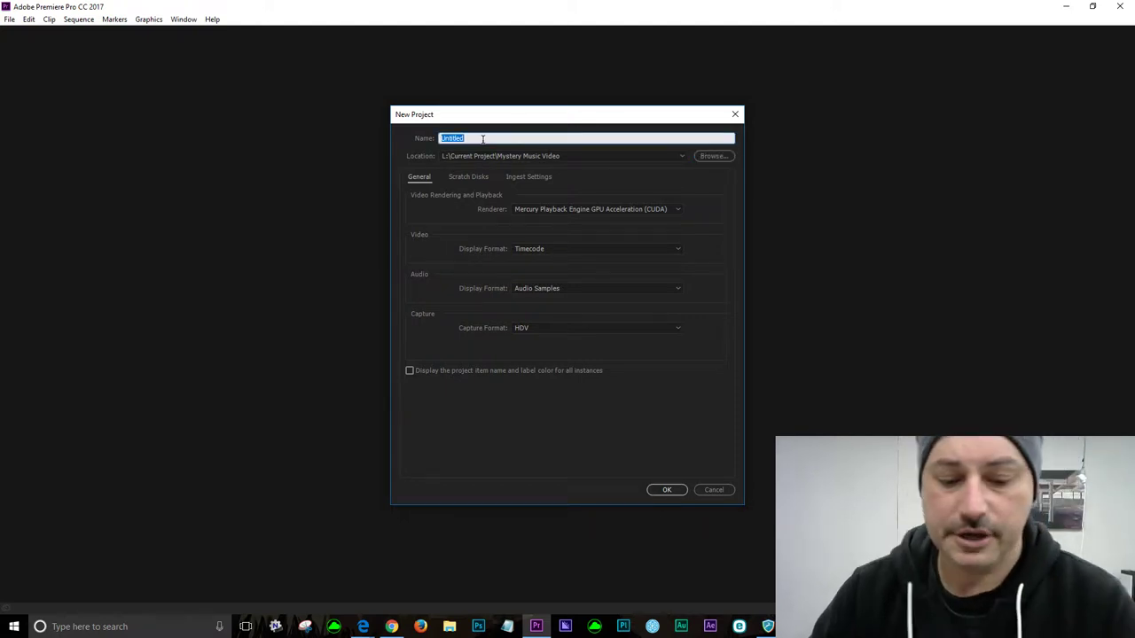
pyautogui.write('Mystery Music Video')
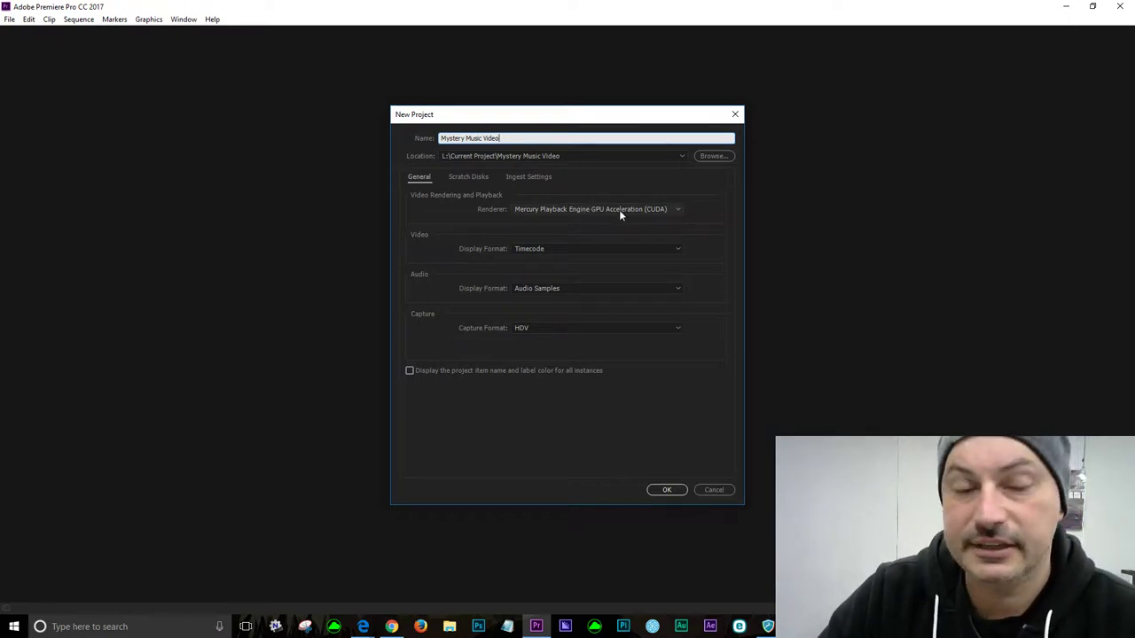
pyautogui.click(708, 218)
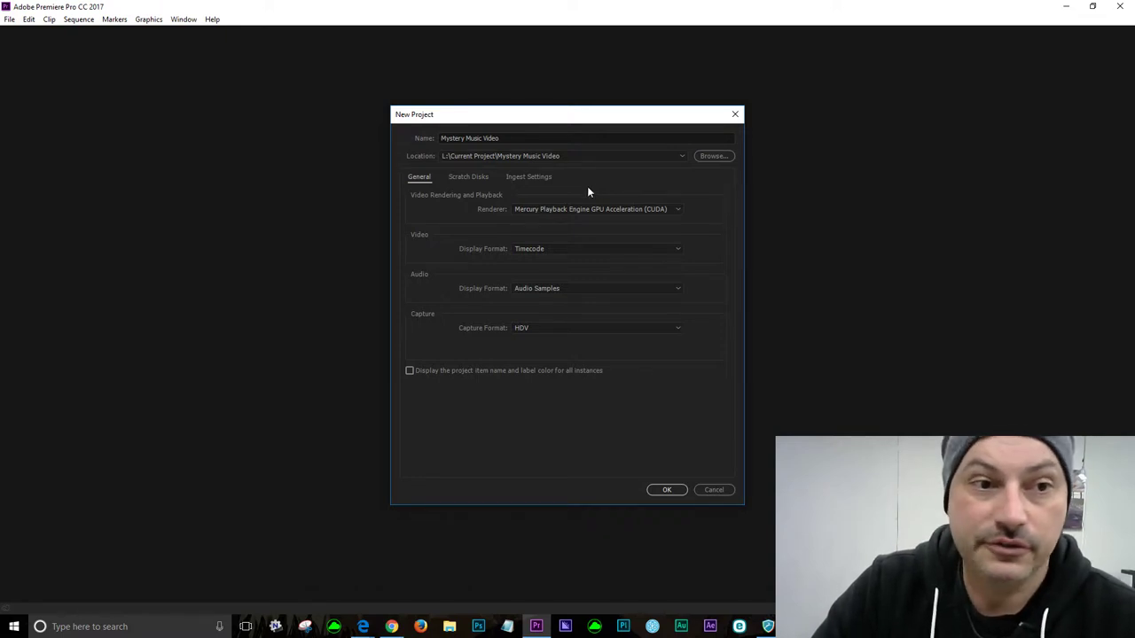
pyautogui.click(465, 175)
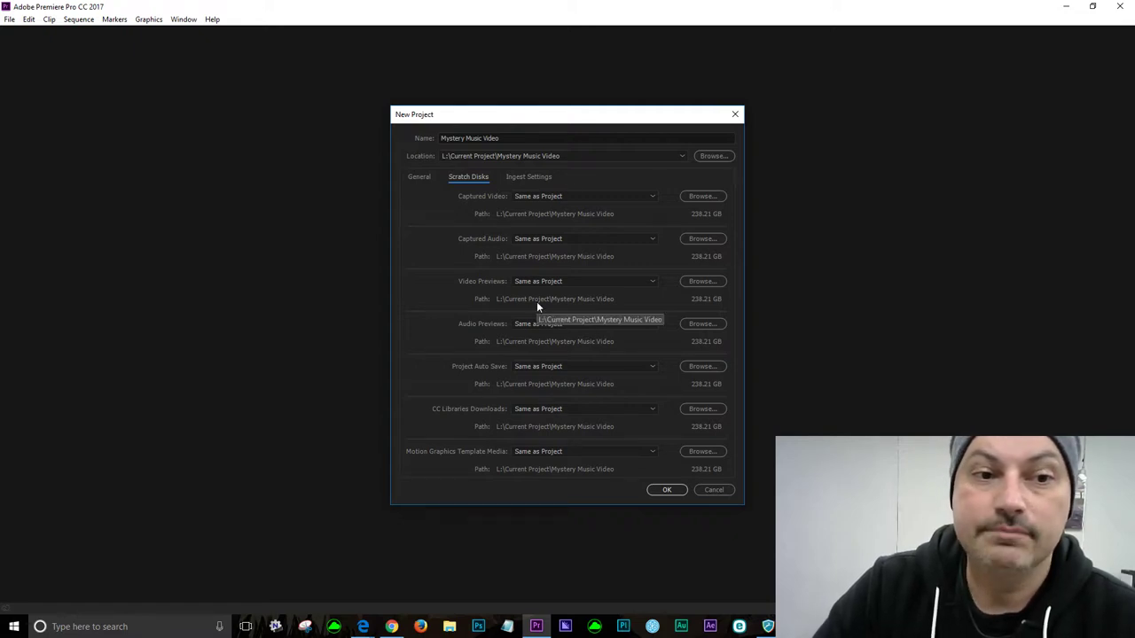
pyautogui.click(534, 179)
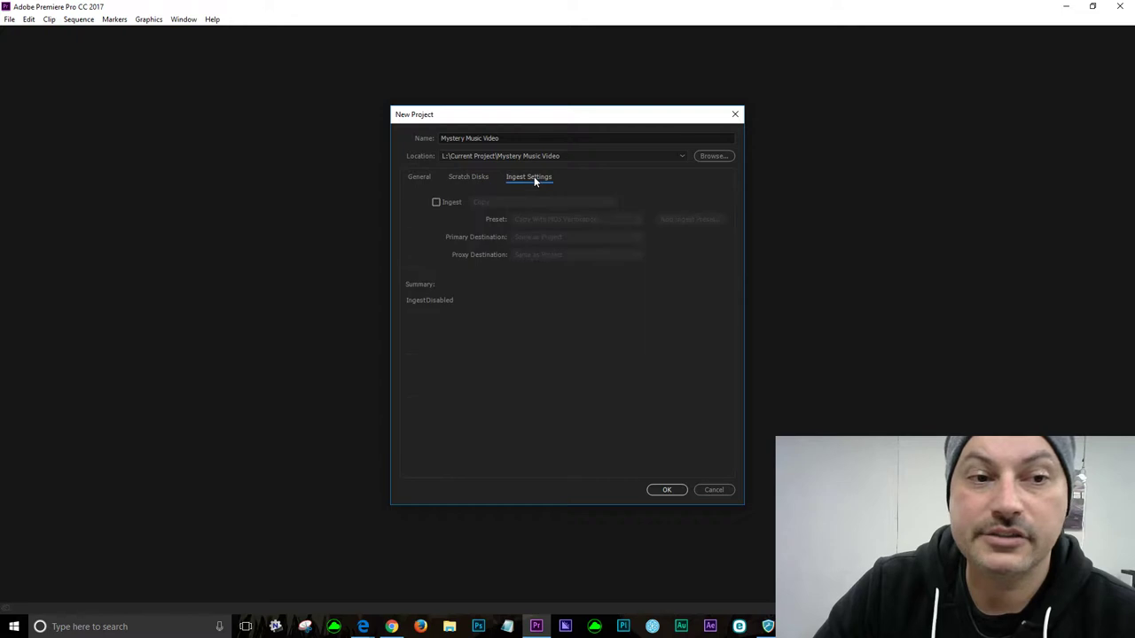
pyautogui.click(484, 178)
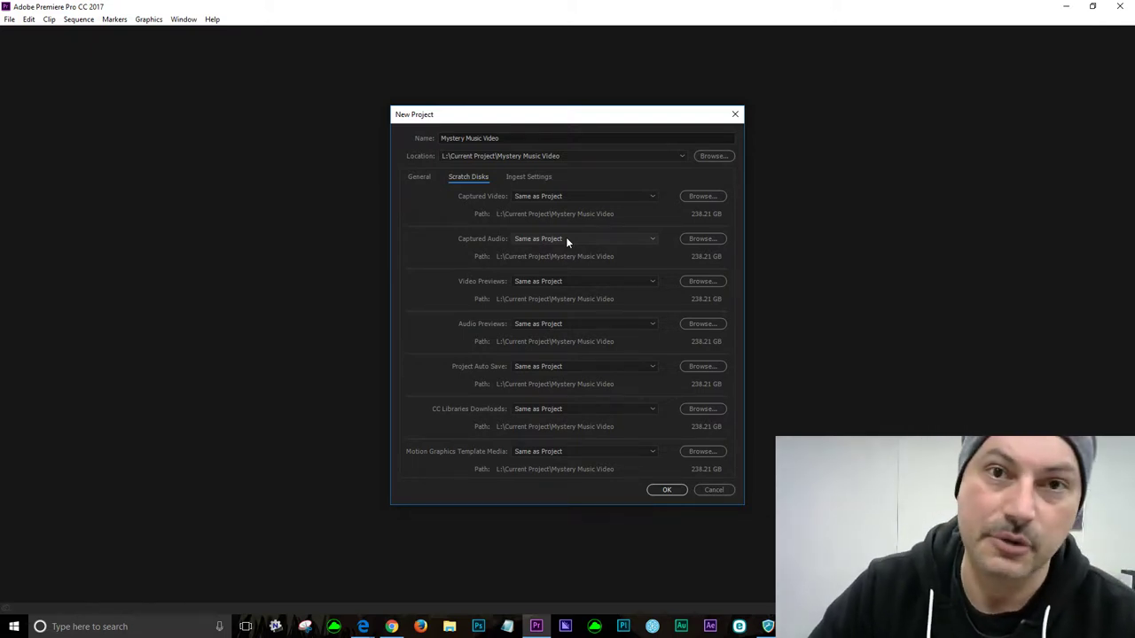
pyautogui.click(680, 495)
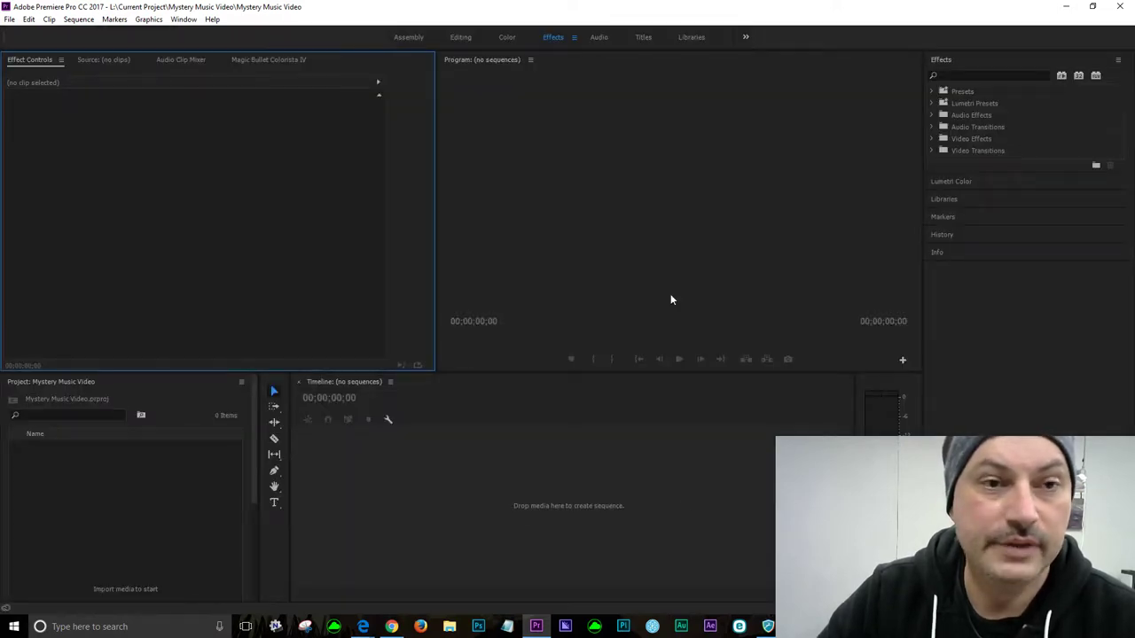
# - Create a new bin in the Project panel named Canon 5D Video
pyautogui.click(113, 499)
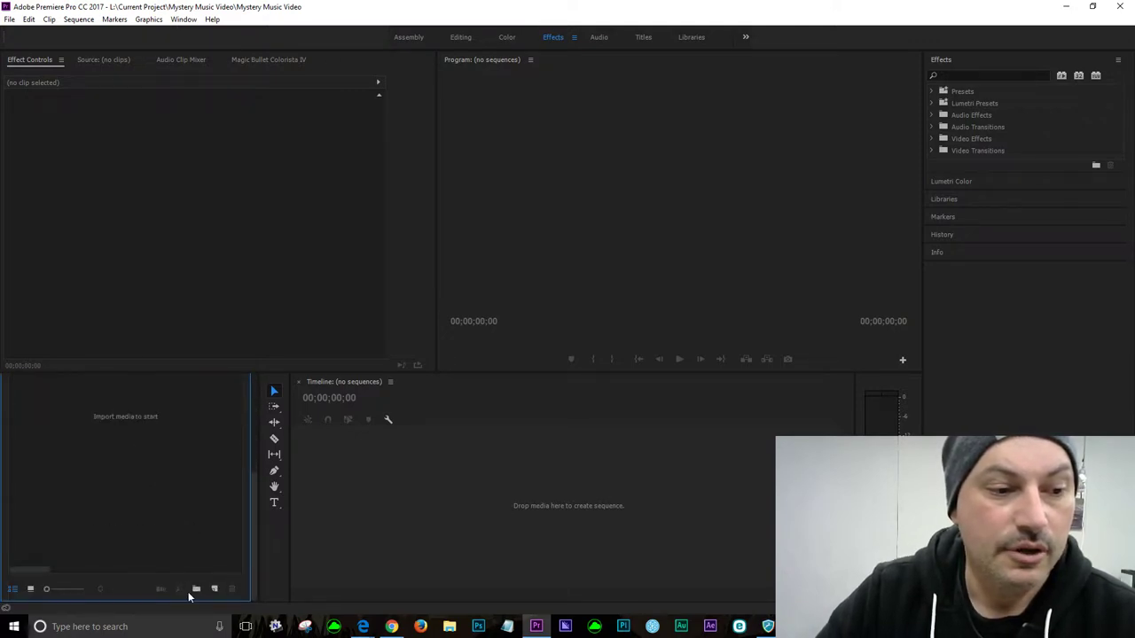
pyautogui.click(196, 589)
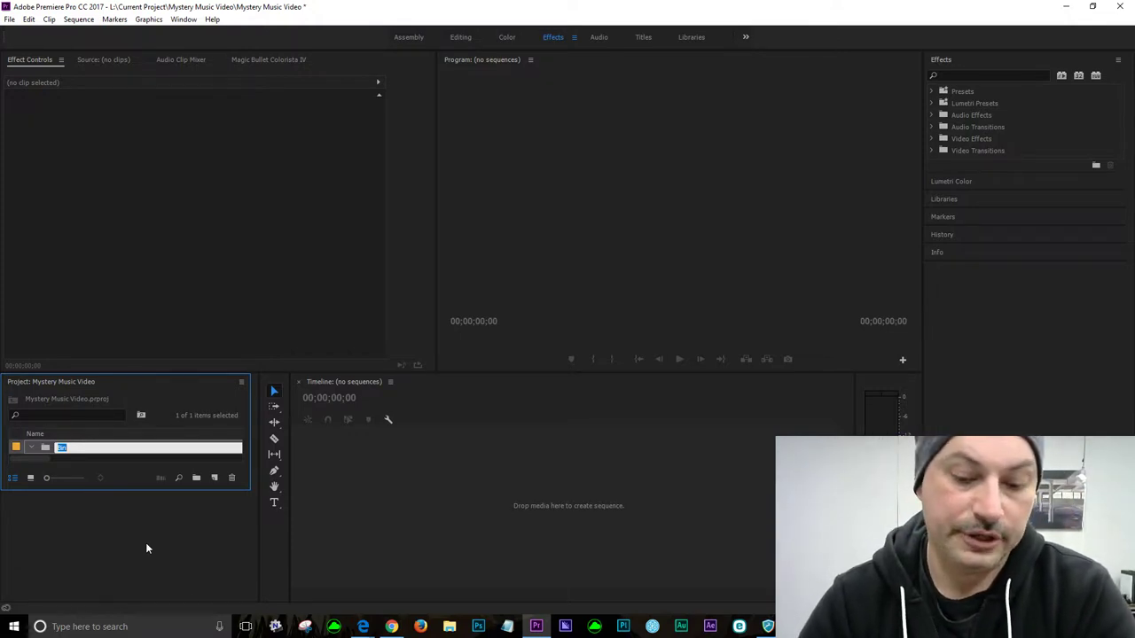
pyautogui.write('Canon')
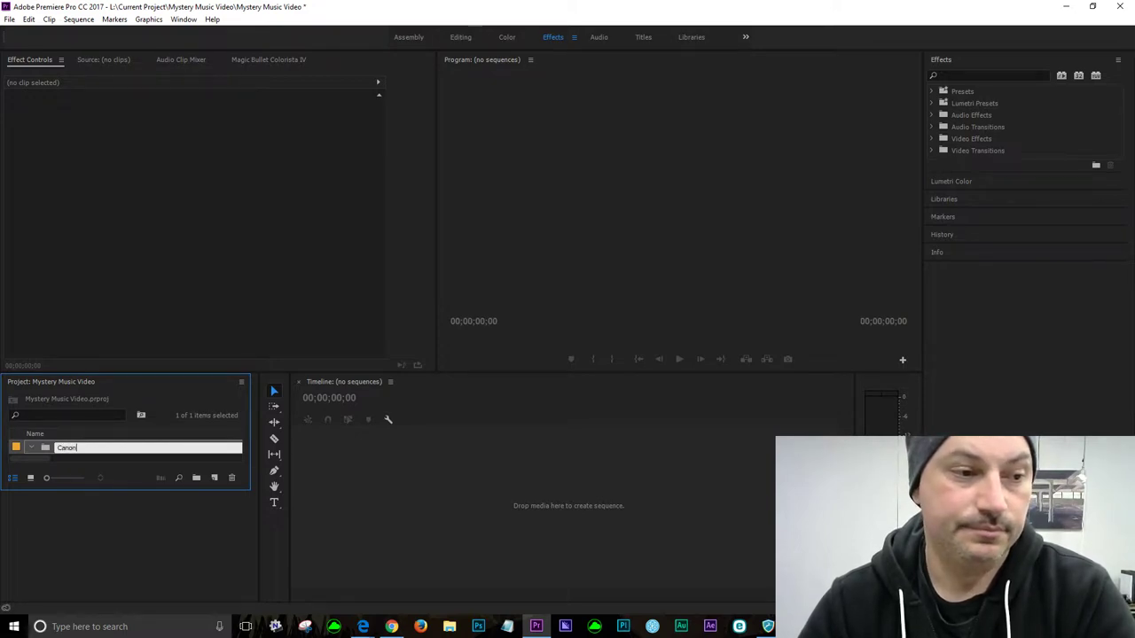
pyautogui.write(' 5D Video')
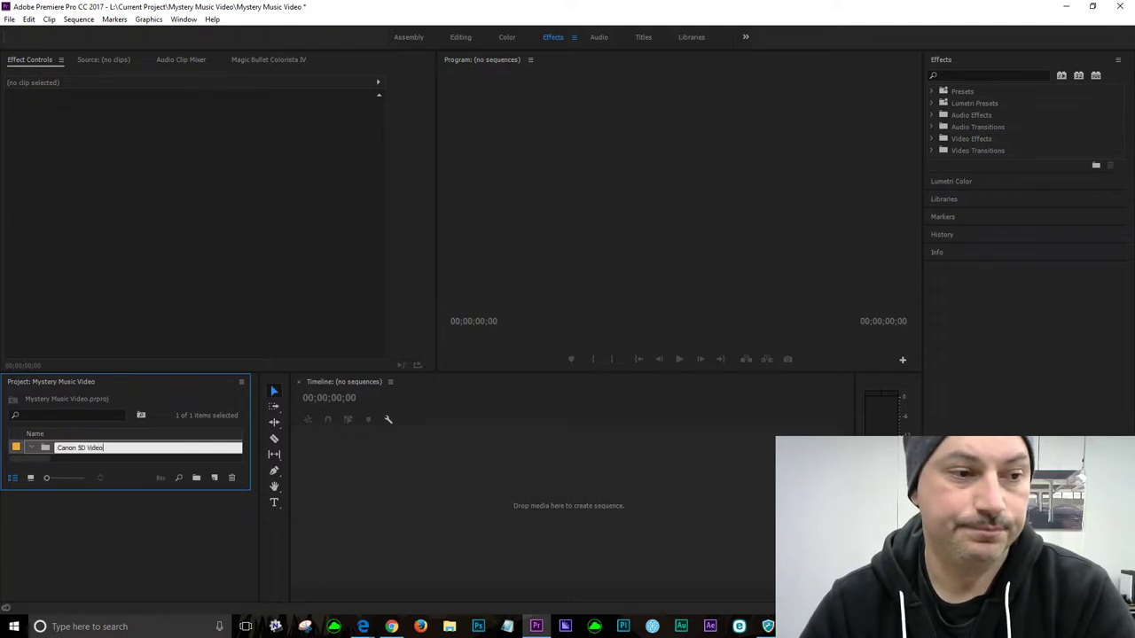
pyautogui.press('Return')
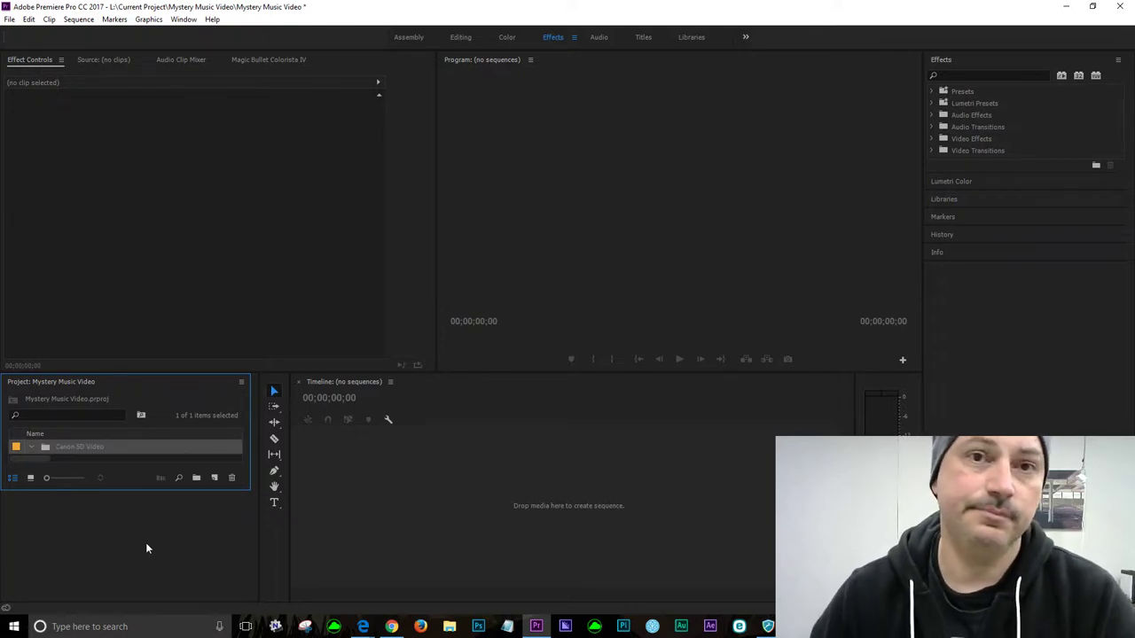
# - Change the Canon 5D Video bin's label from Orange to Purple
pyautogui.rightClick(20, 447)
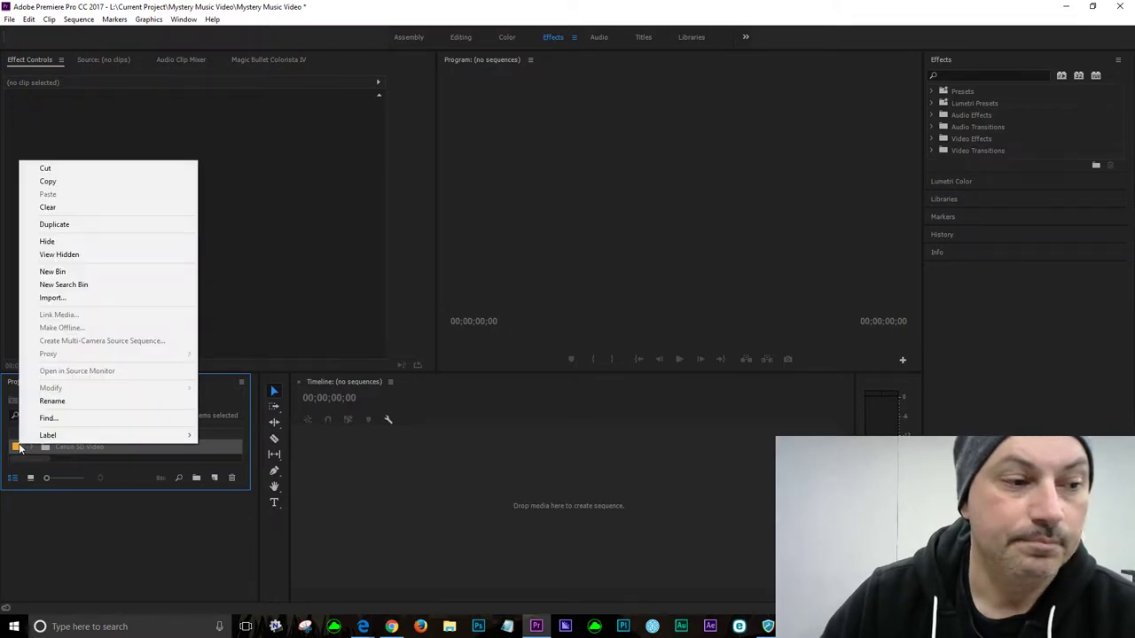
pyautogui.moveTo(168, 435)
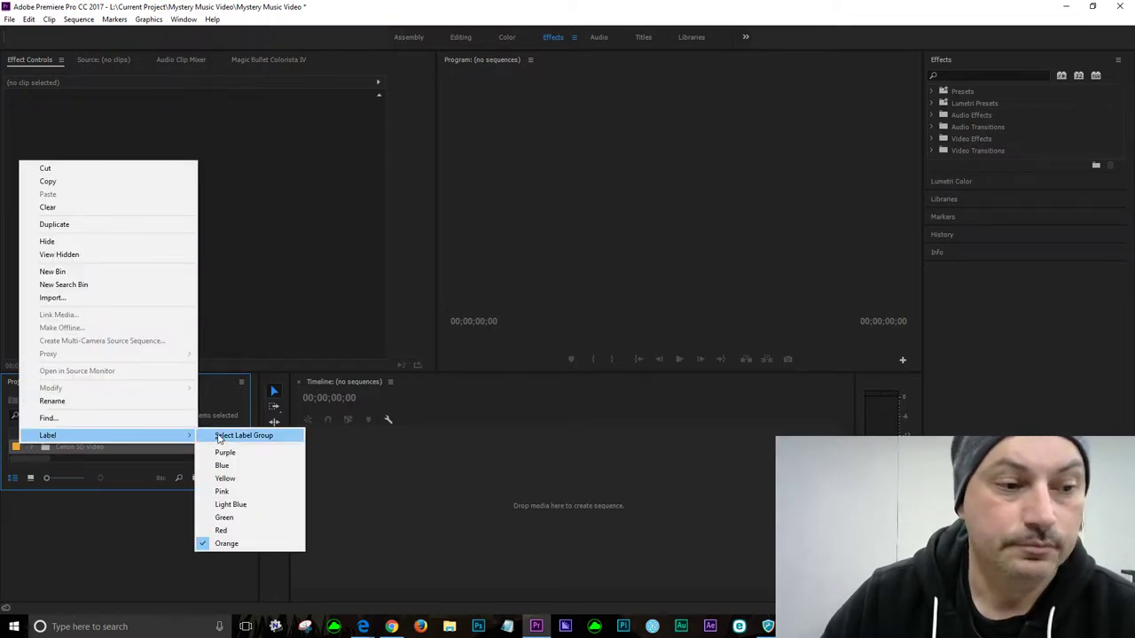
pyautogui.click(235, 453)
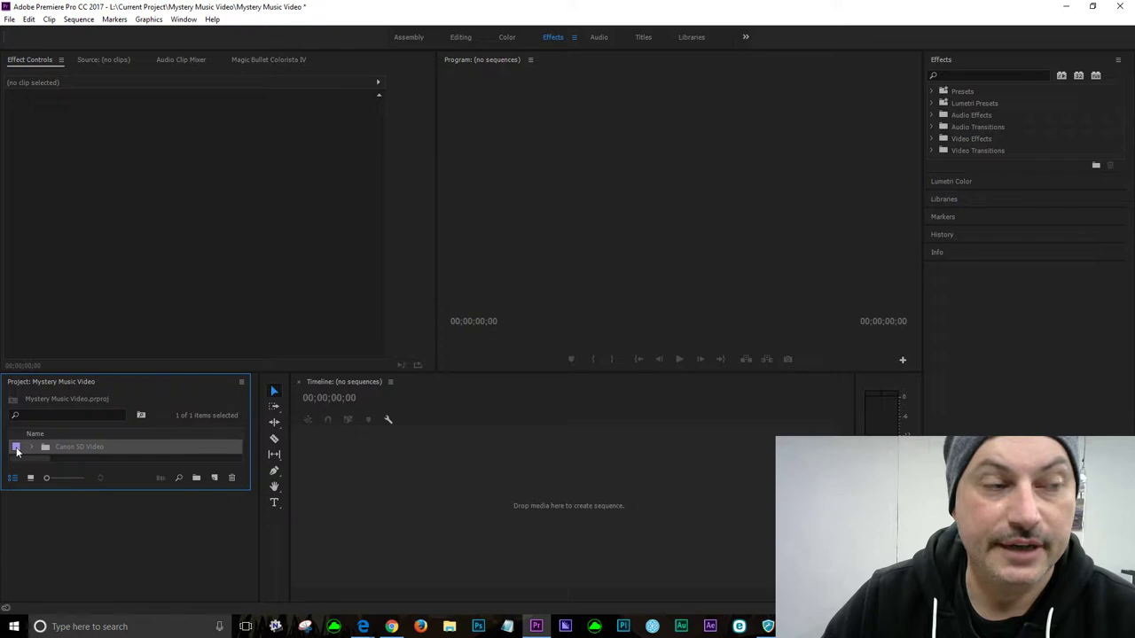
# - Open the Label Colors preferences and center the Preferences window on screen
pyautogui.click(27, 21)
pyautogui.moveTo(64, 366)
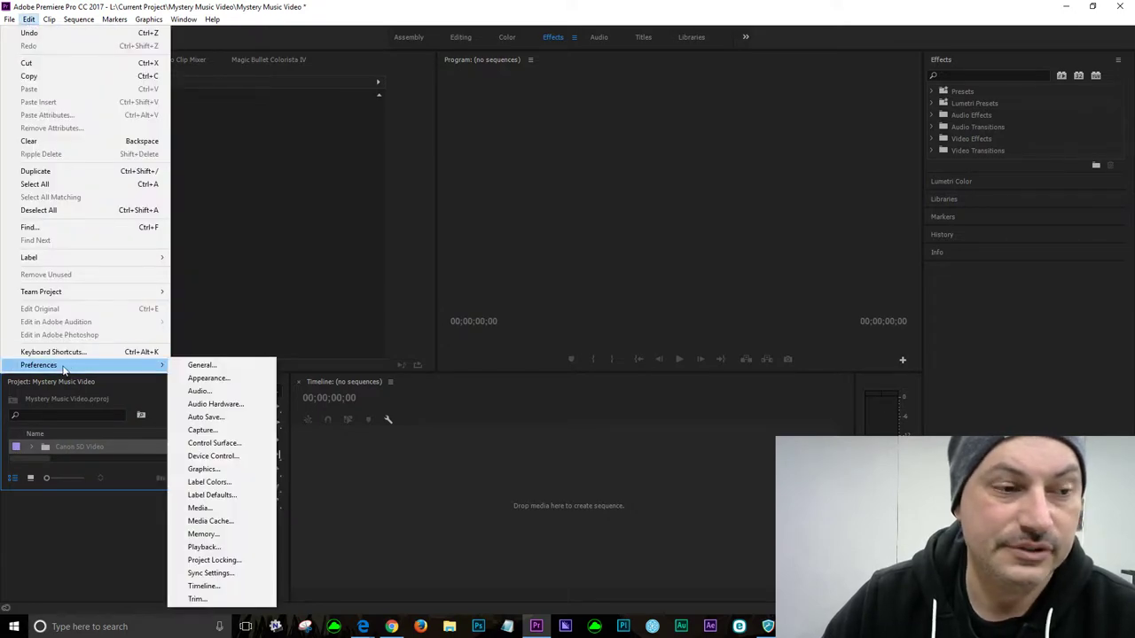
pyautogui.click(218, 483)
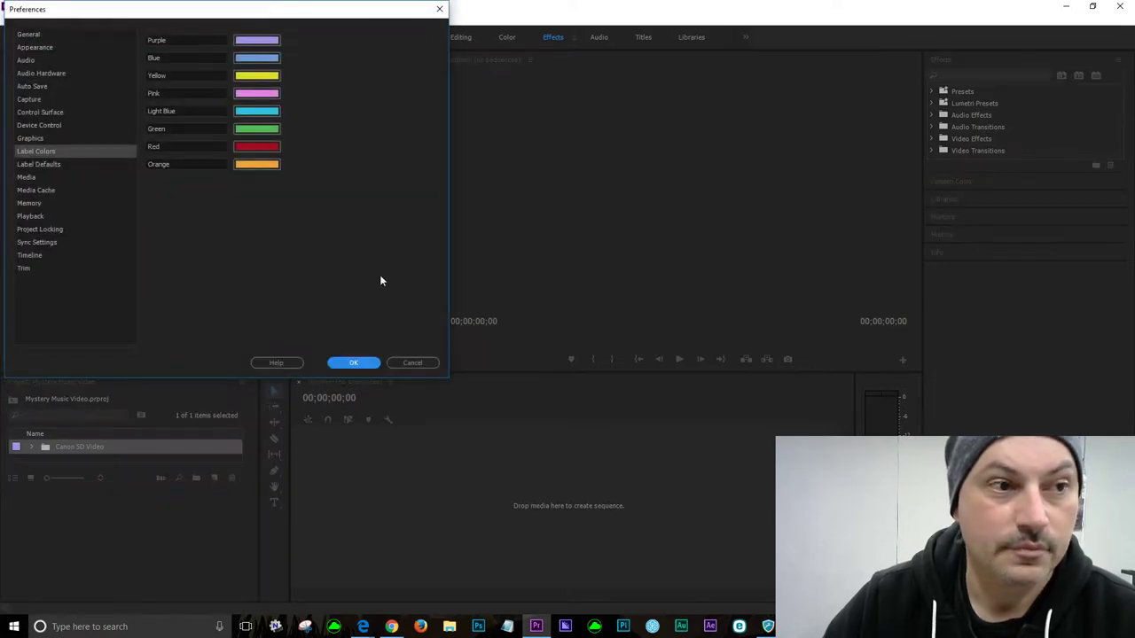
pyautogui.click(177, 39)
pyautogui.moveTo(164, 17); pyautogui.dragTo(608, 134)
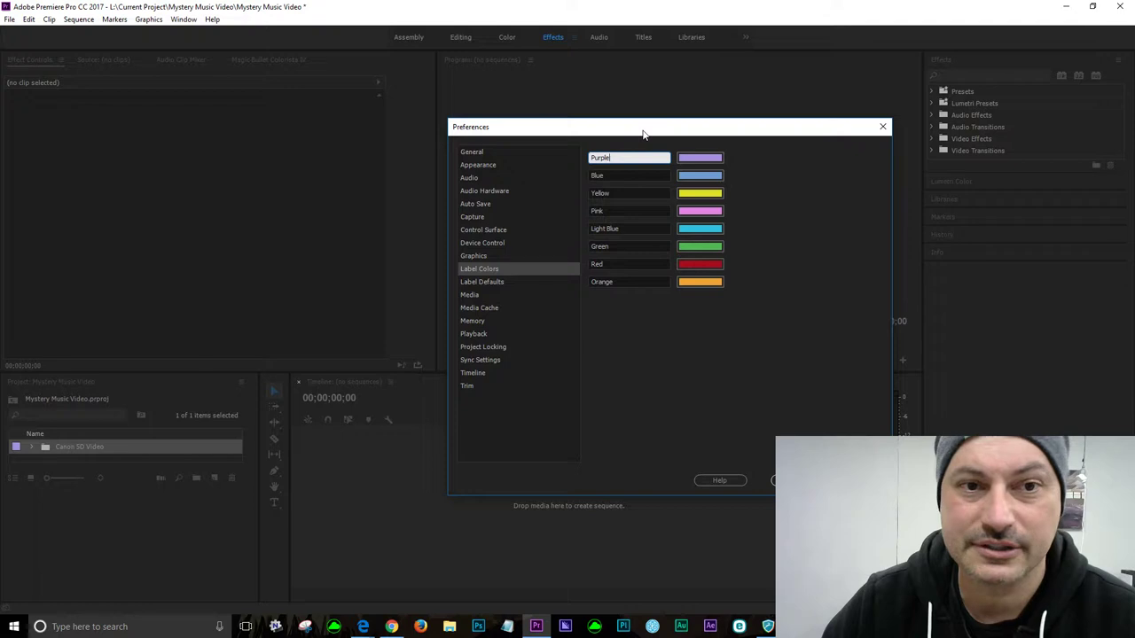
pyautogui.click(809, 202)
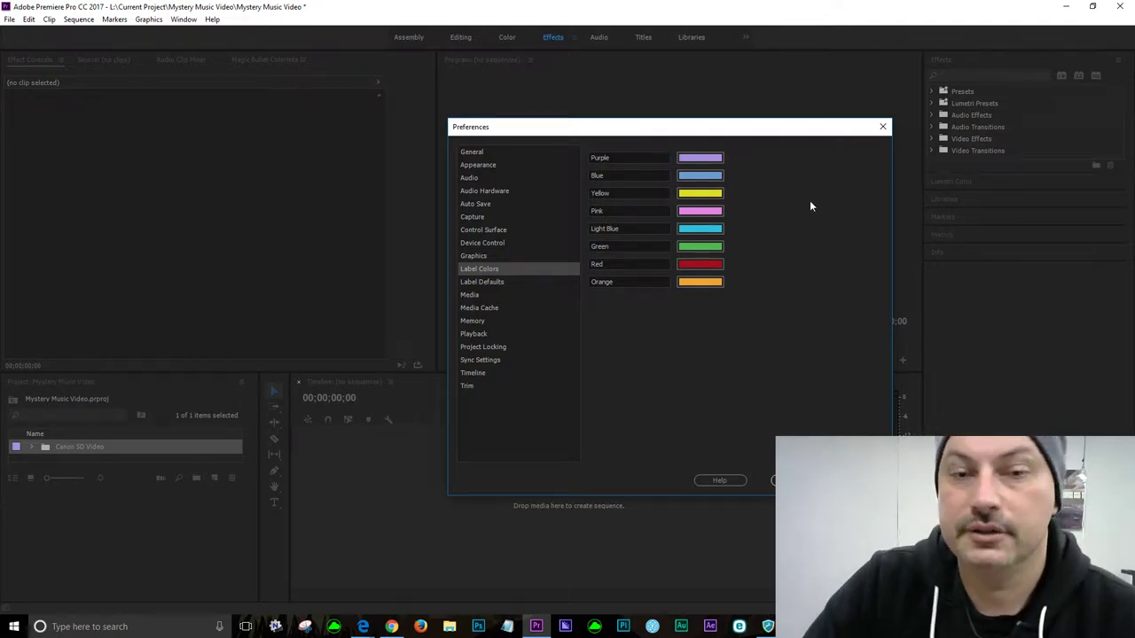
# - Review the Purple, Blue, Yellow and Pink label names and Purple colour, leaving them unchanged
pyautogui.click(629, 210)
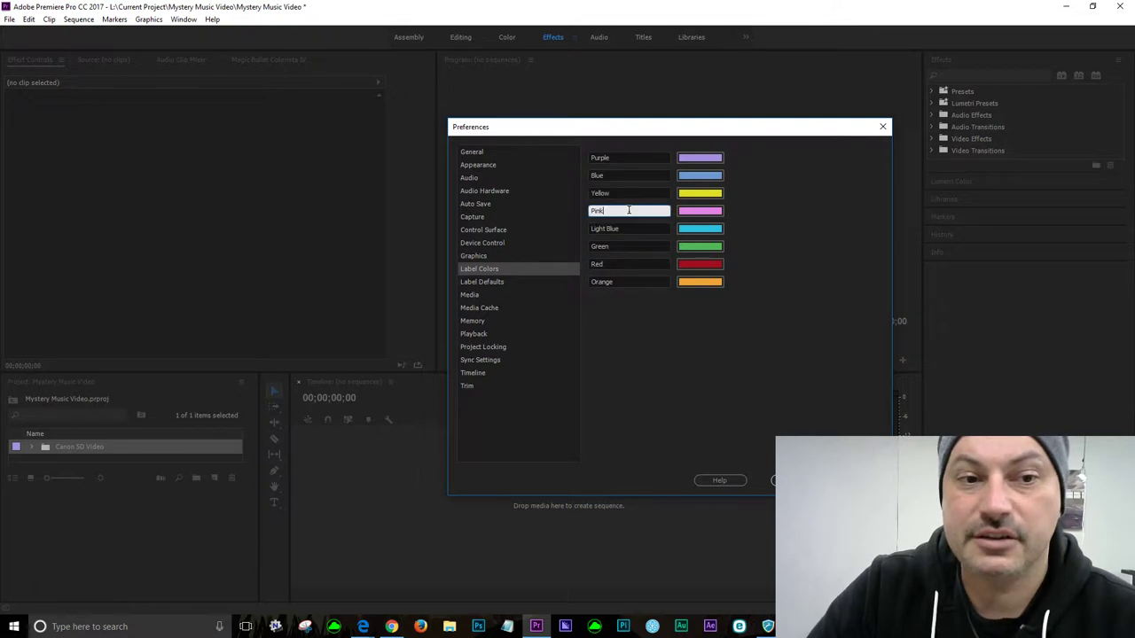
pyautogui.click(783, 219)
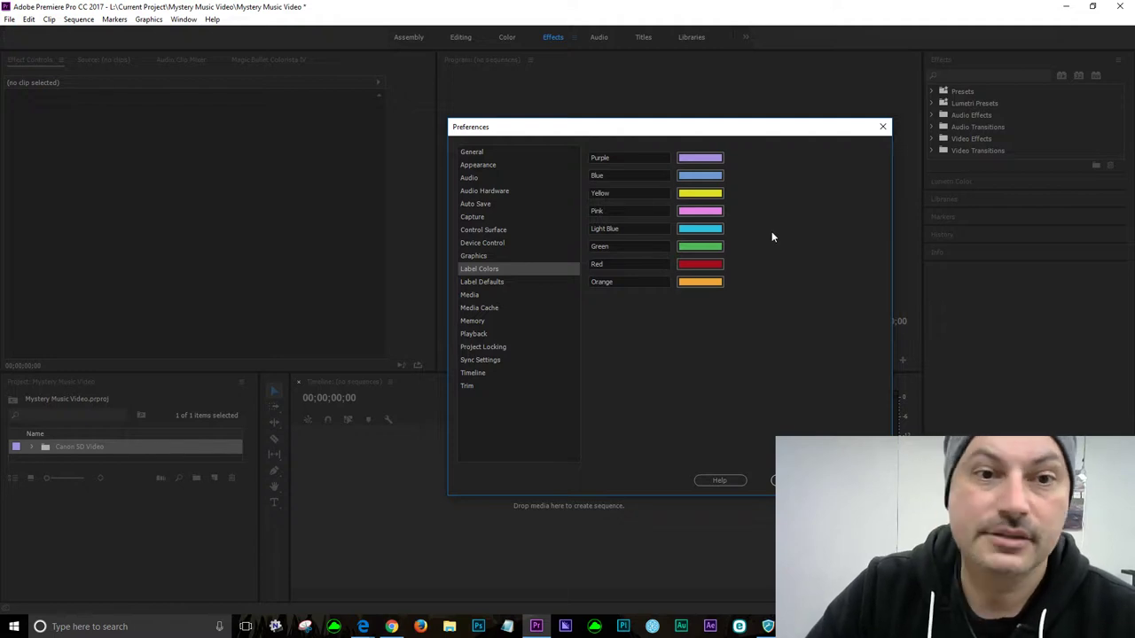
pyautogui.click(617, 157)
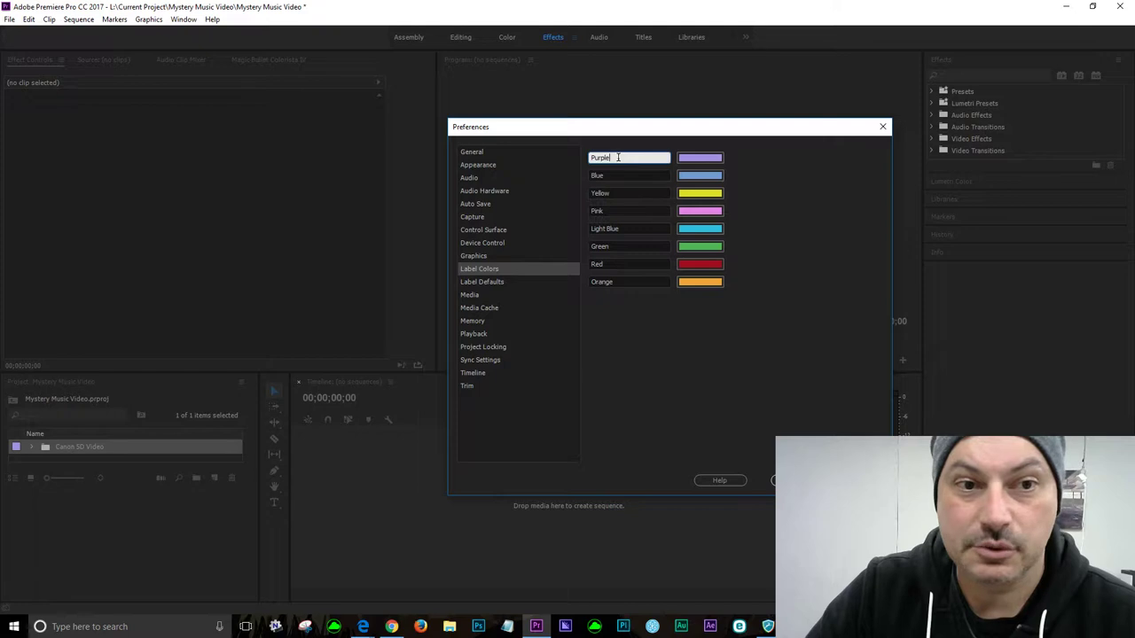
pyautogui.click(618, 172)
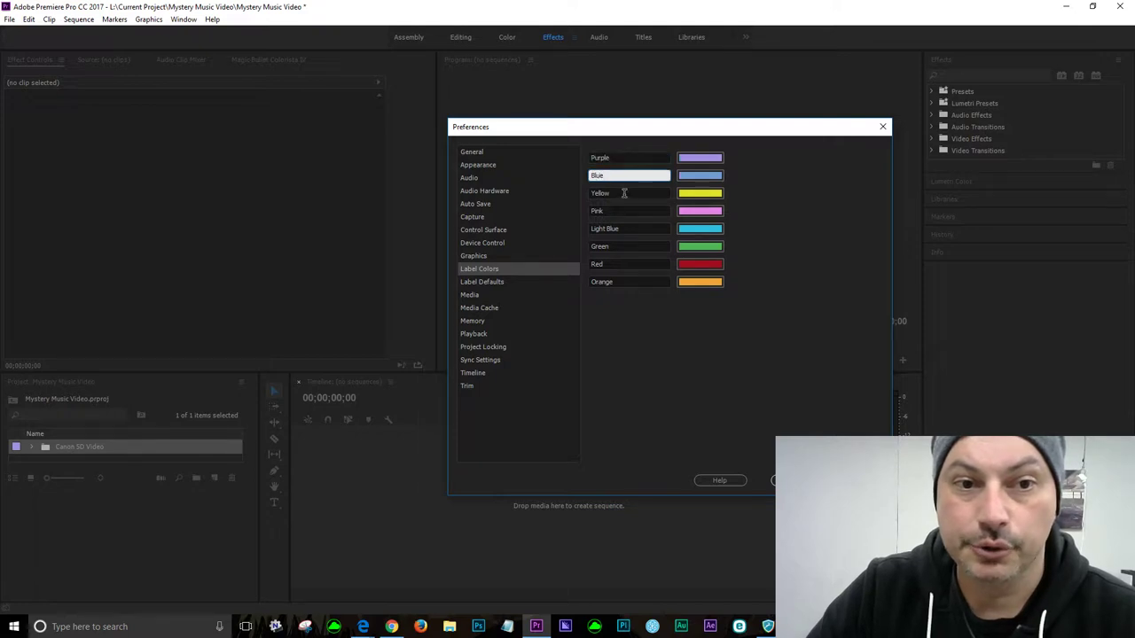
pyautogui.click(624, 193)
pyautogui.click(626, 210)
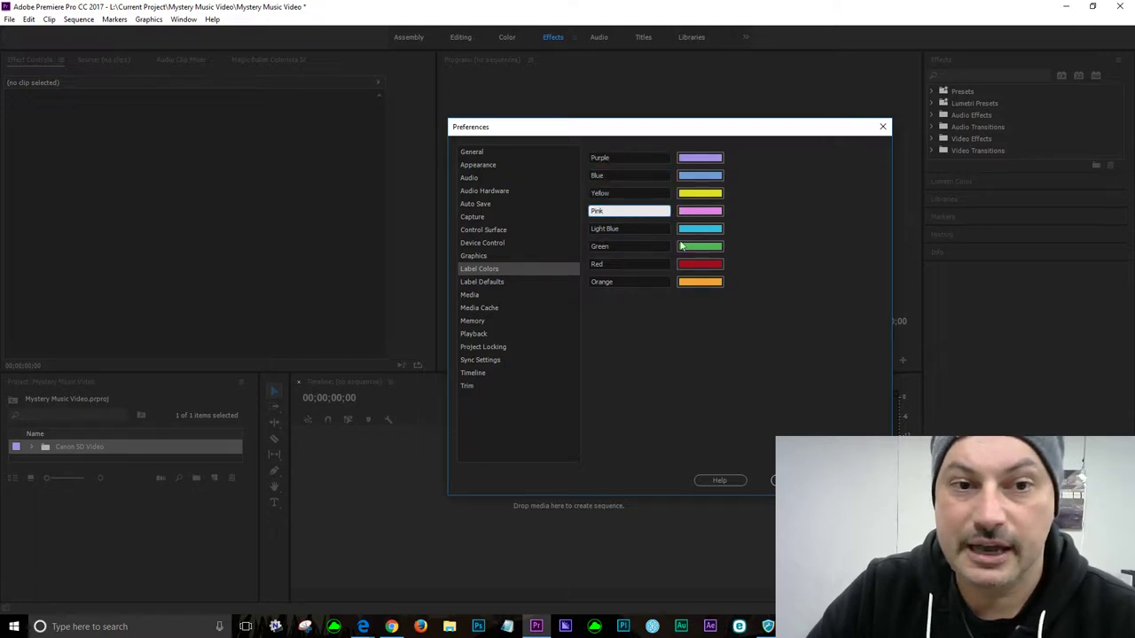
pyautogui.click(699, 158)
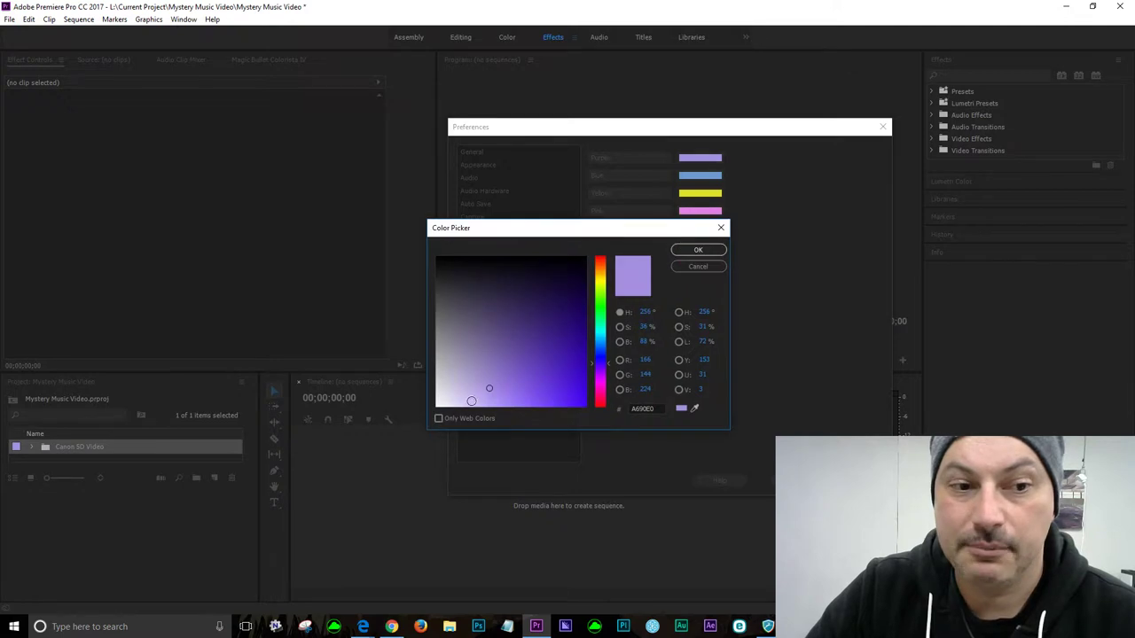
pyautogui.click(697, 249)
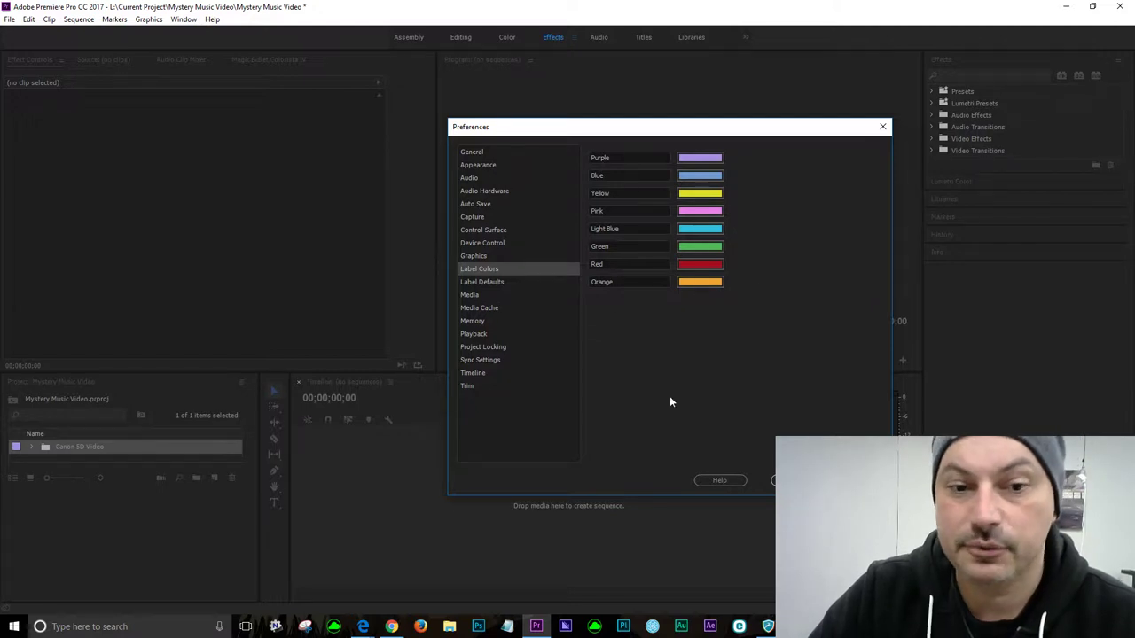
# - Close Preferences and add a new bin inside Canon 5D Video
pyautogui.click(793, 480)
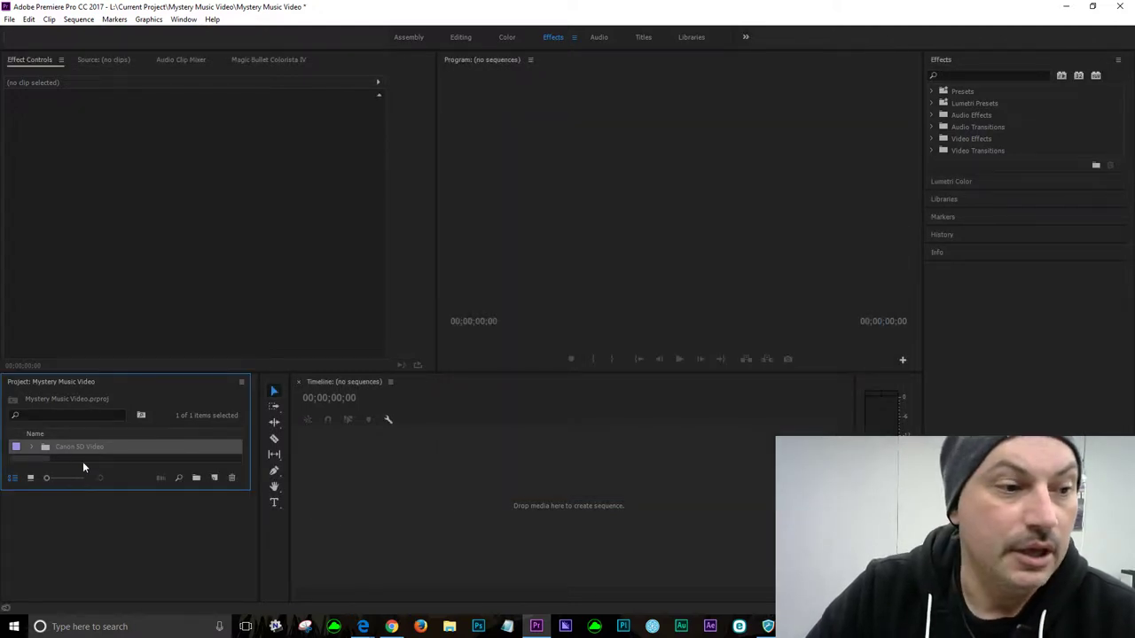
pyautogui.click(195, 480)
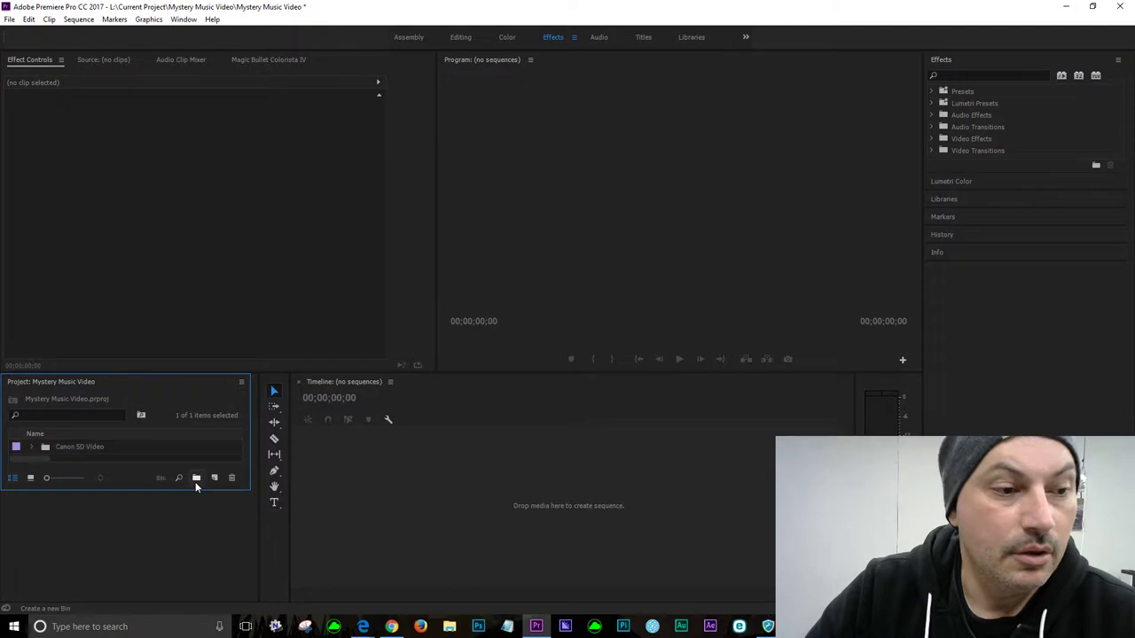
pyautogui.click(31, 447)
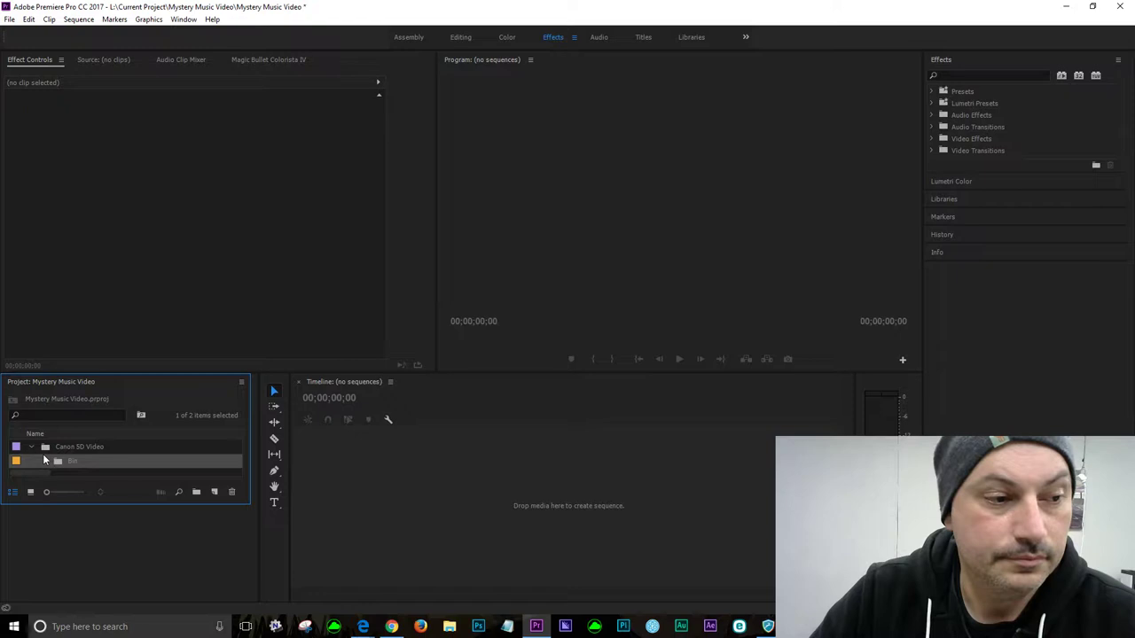
# - Delete the nested bin, leaving Canon 5D Video selected
pyautogui.click(45, 447)
pyautogui.click(58, 461)
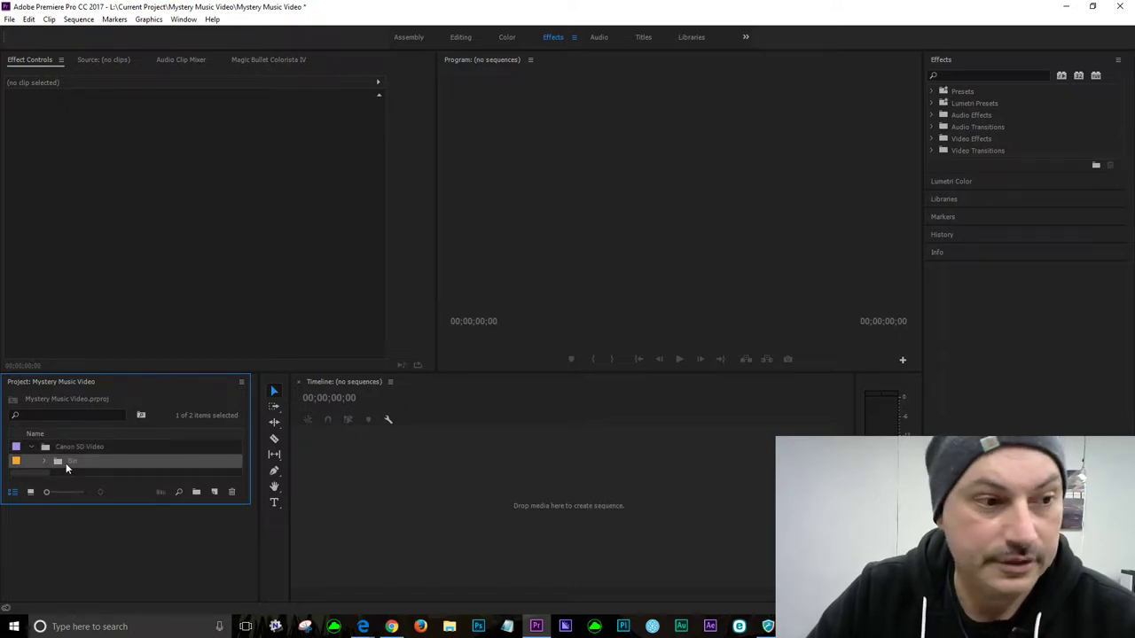
pyautogui.rightClick(63, 460)
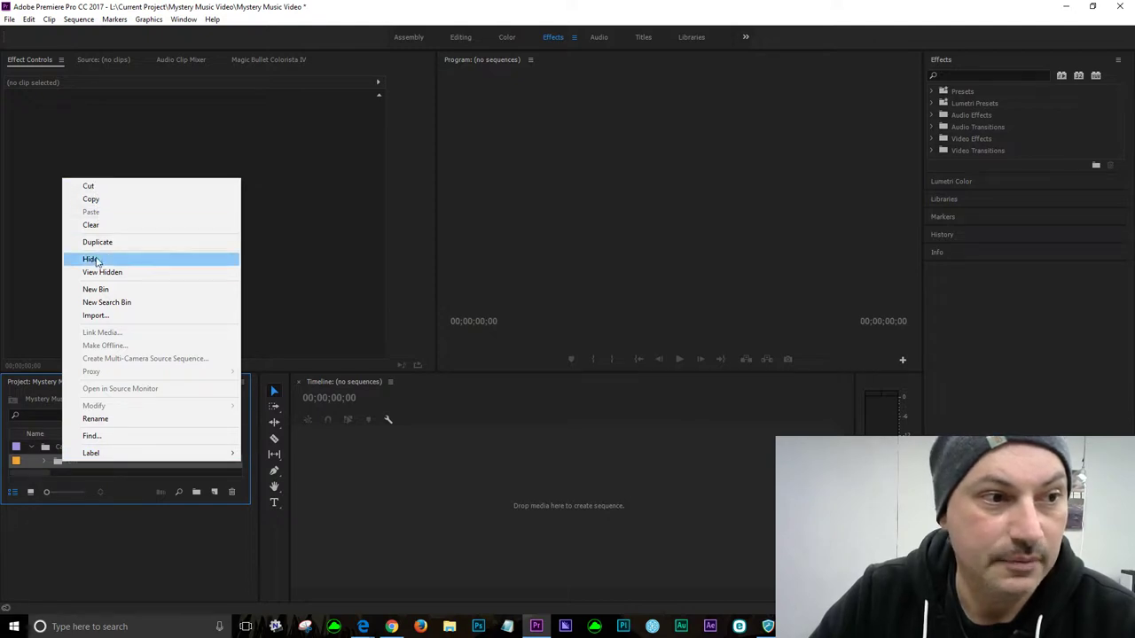
pyautogui.click(92, 227)
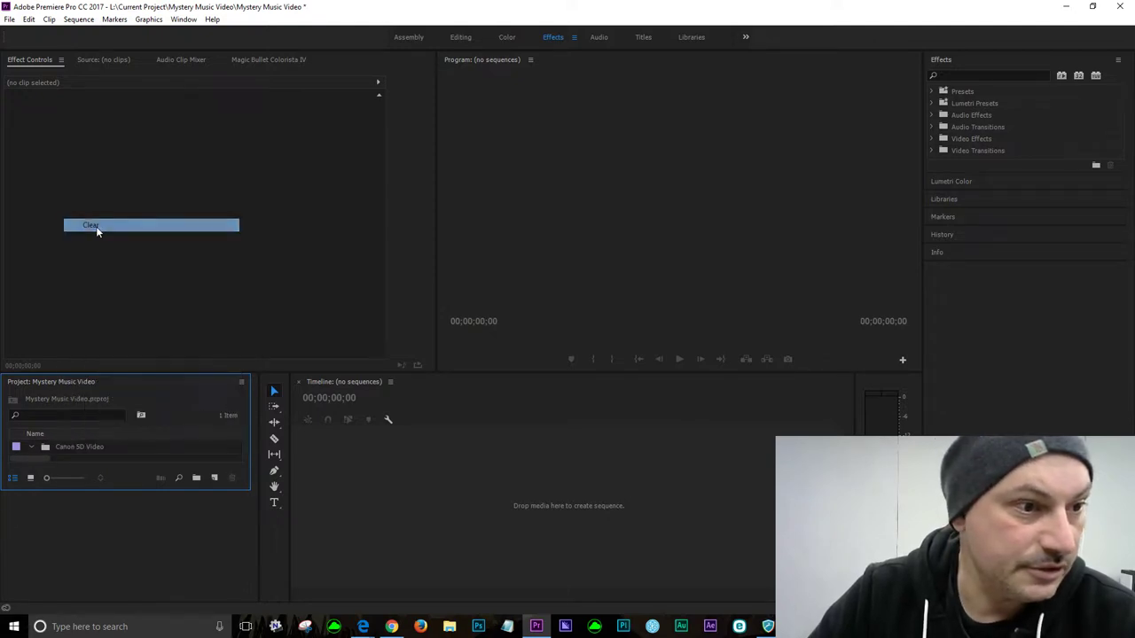
pyautogui.click(37, 448)
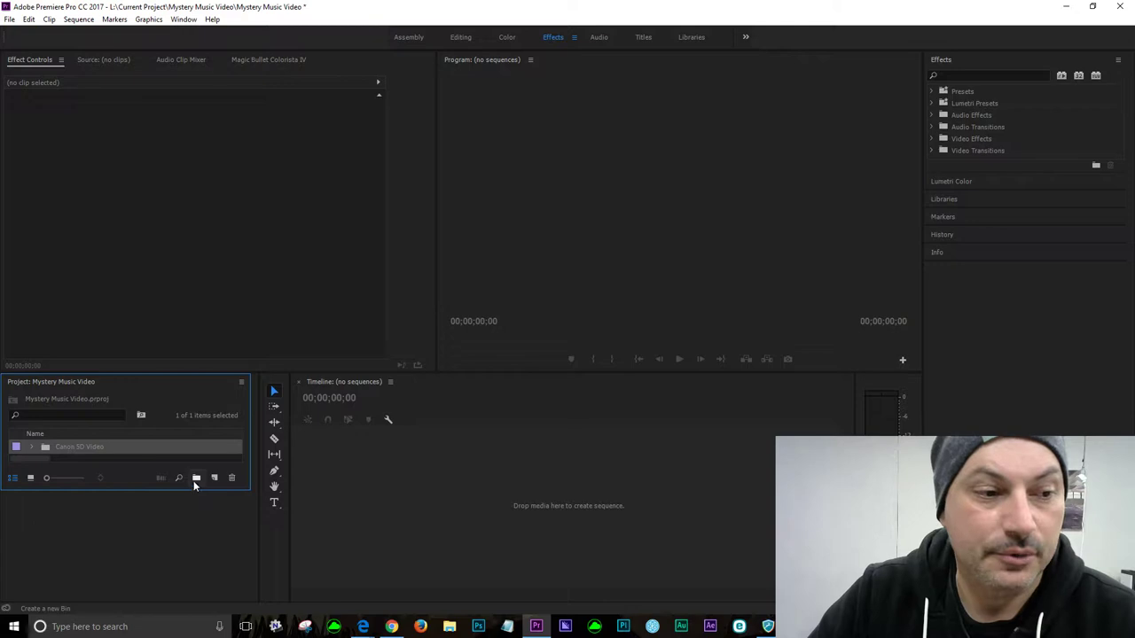
# - Toggle the name sort and create a new bin named Super8 Video
pyautogui.click(84, 434)
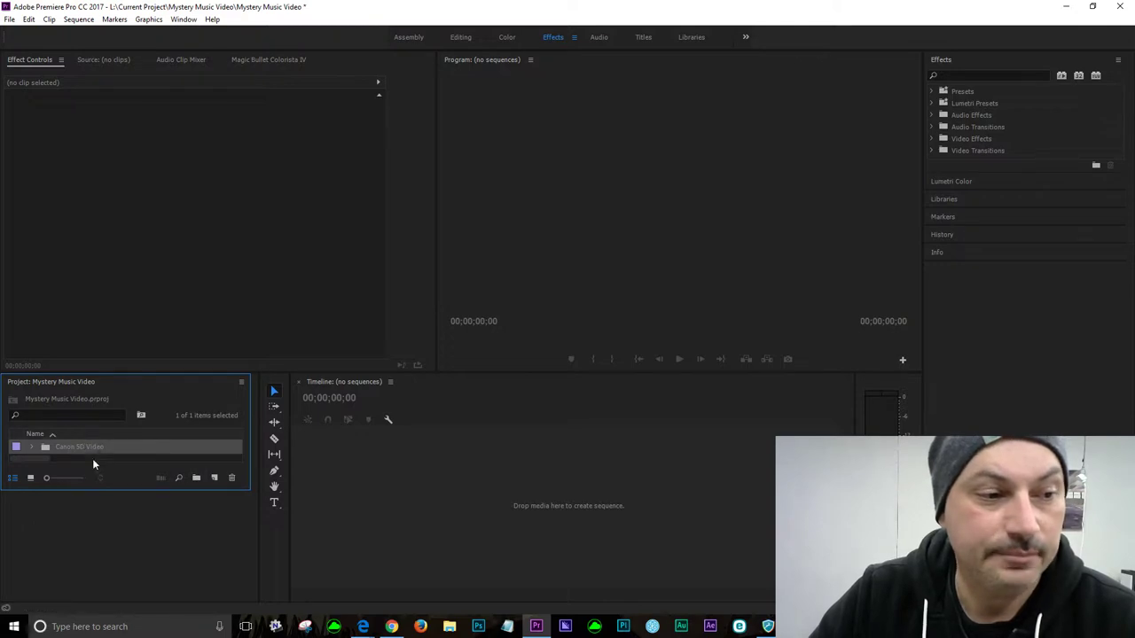
pyautogui.click(51, 435)
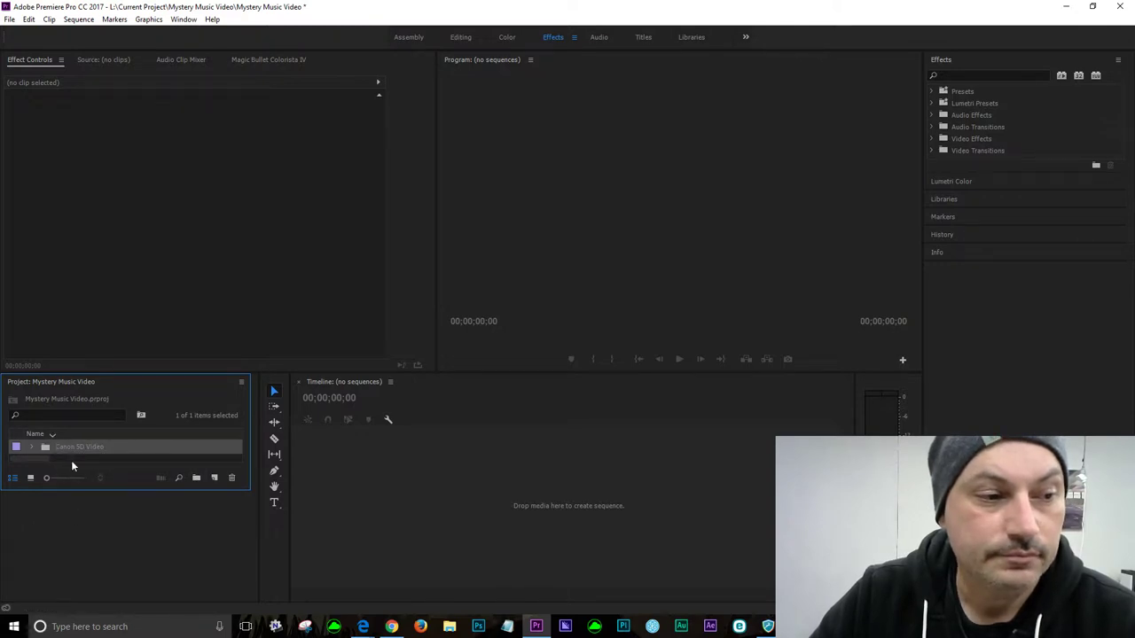
pyautogui.click(115, 455)
pyautogui.click(196, 478)
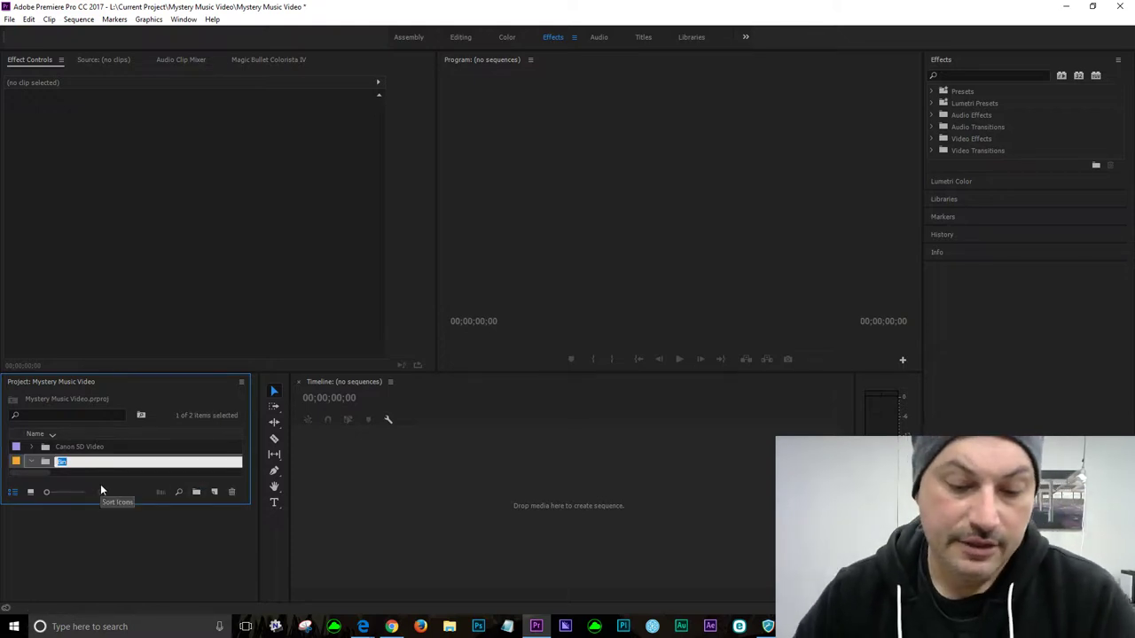
pyautogui.write('Sup')
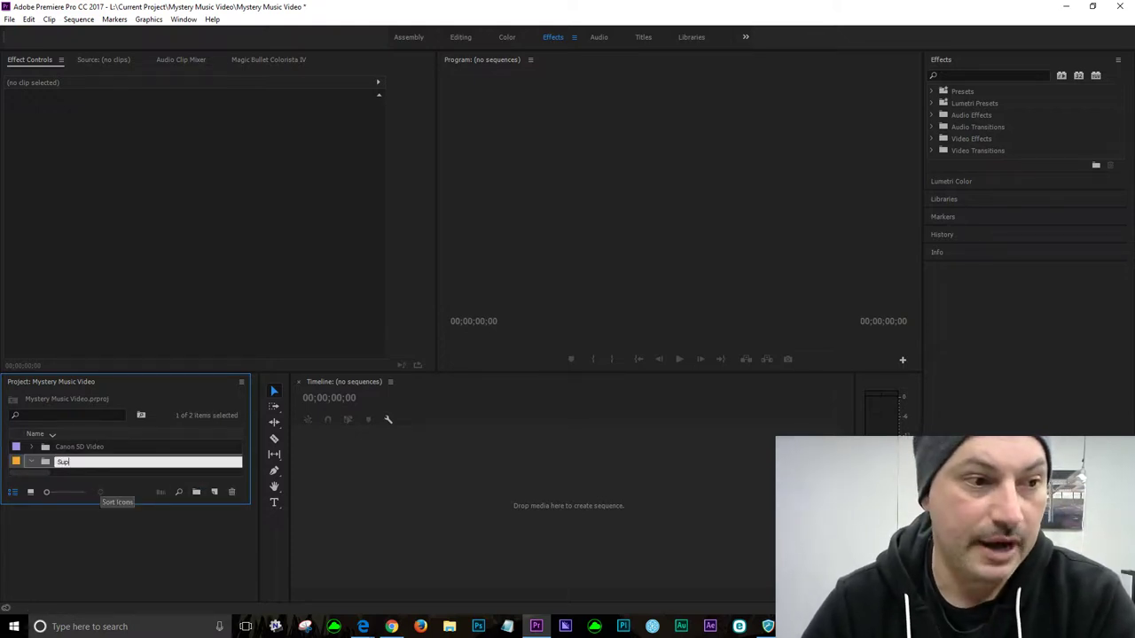
pyautogui.write('er8')
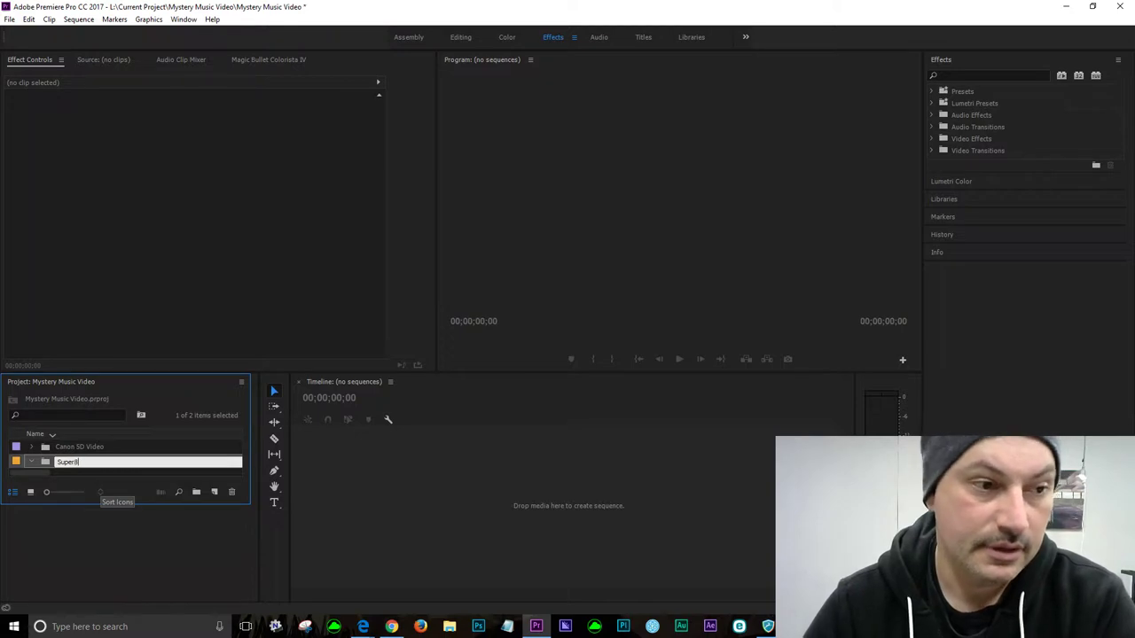
pyautogui.write(' Video')
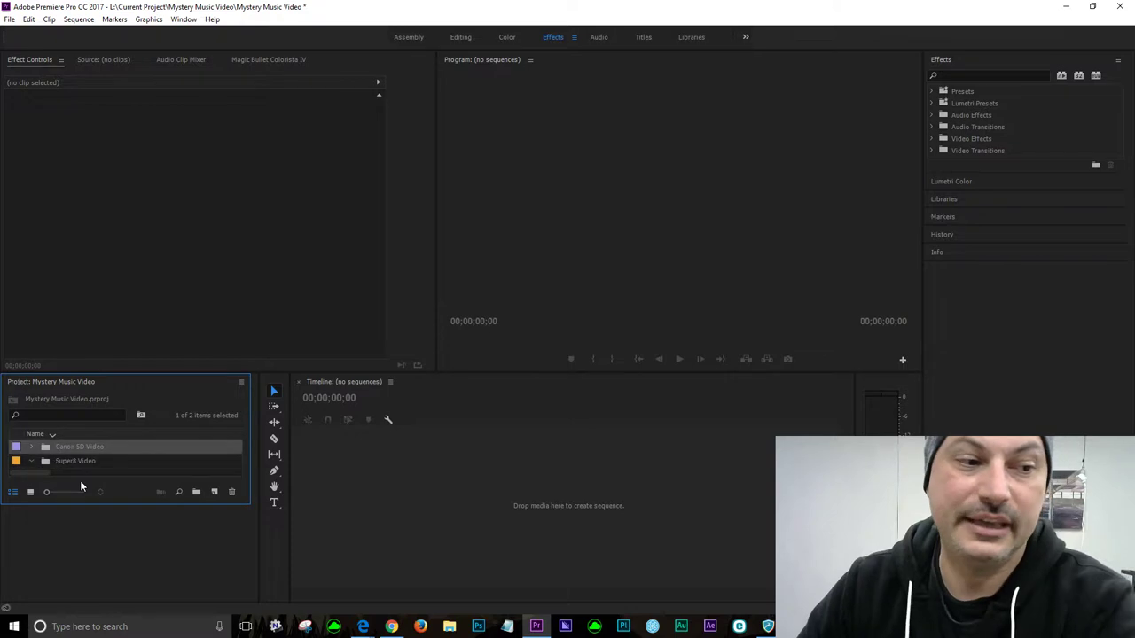
pyautogui.press('Return')
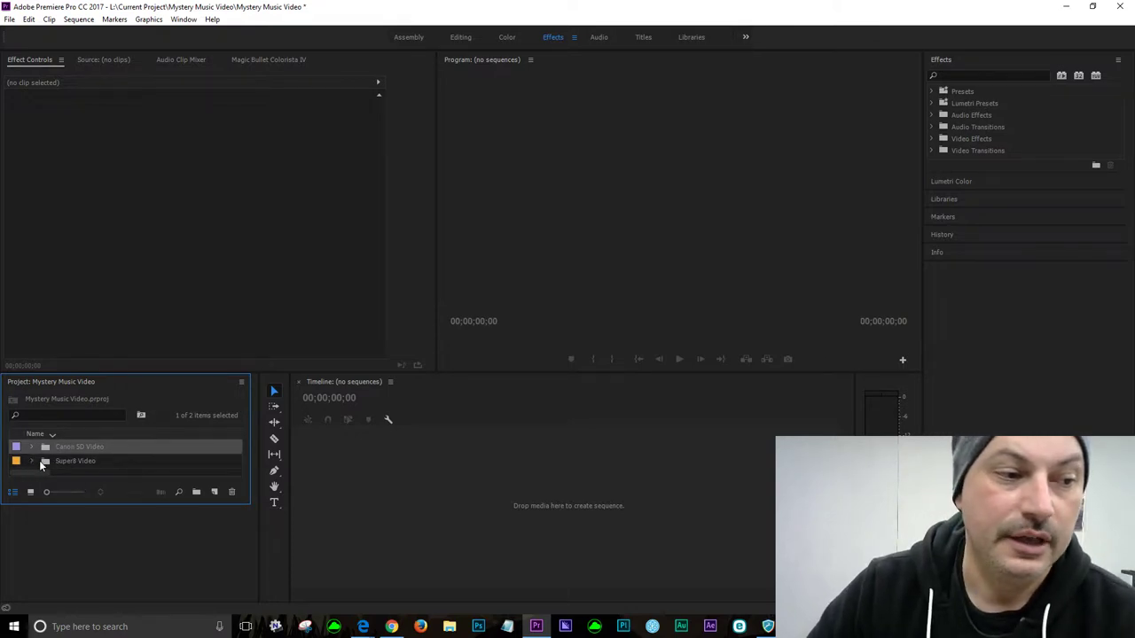
# - Label the Super8 Video bin Blue, then add another new bin
pyautogui.click(17, 463)
pyautogui.rightClick(16, 464)
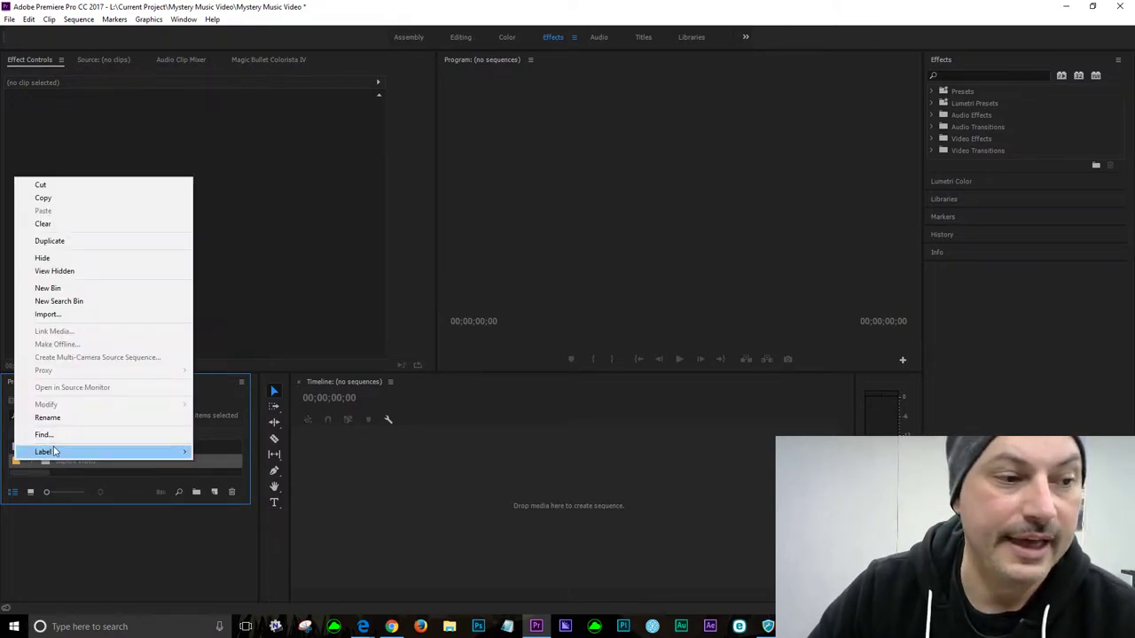
pyautogui.moveTo(54, 452)
pyautogui.click(221, 483)
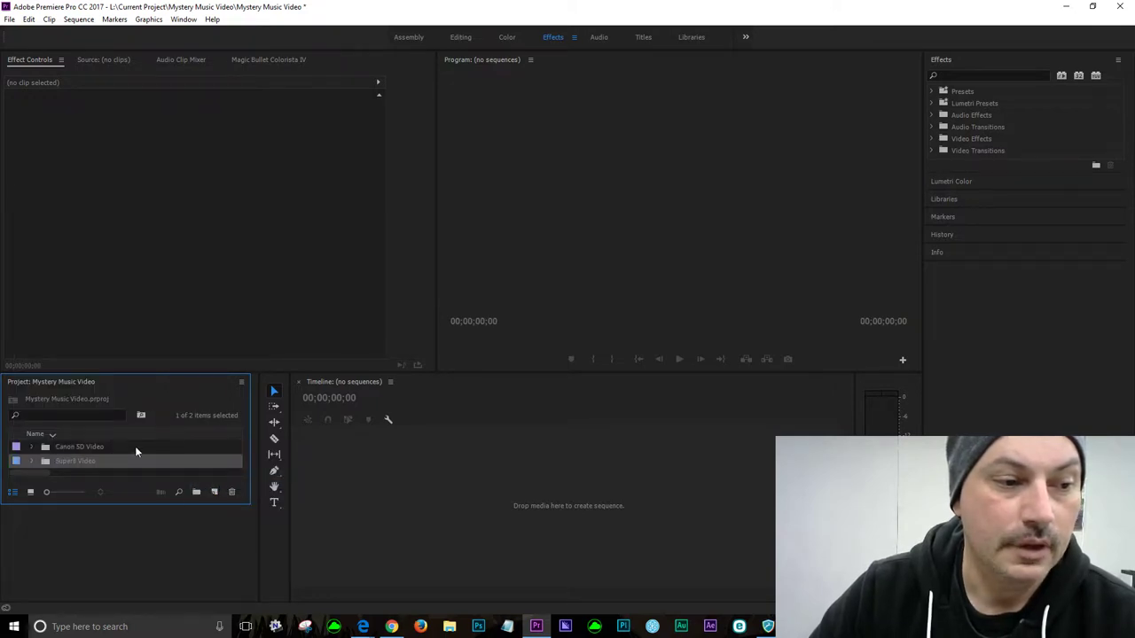
pyautogui.hotkey('ctrl', 'shift', 'a')
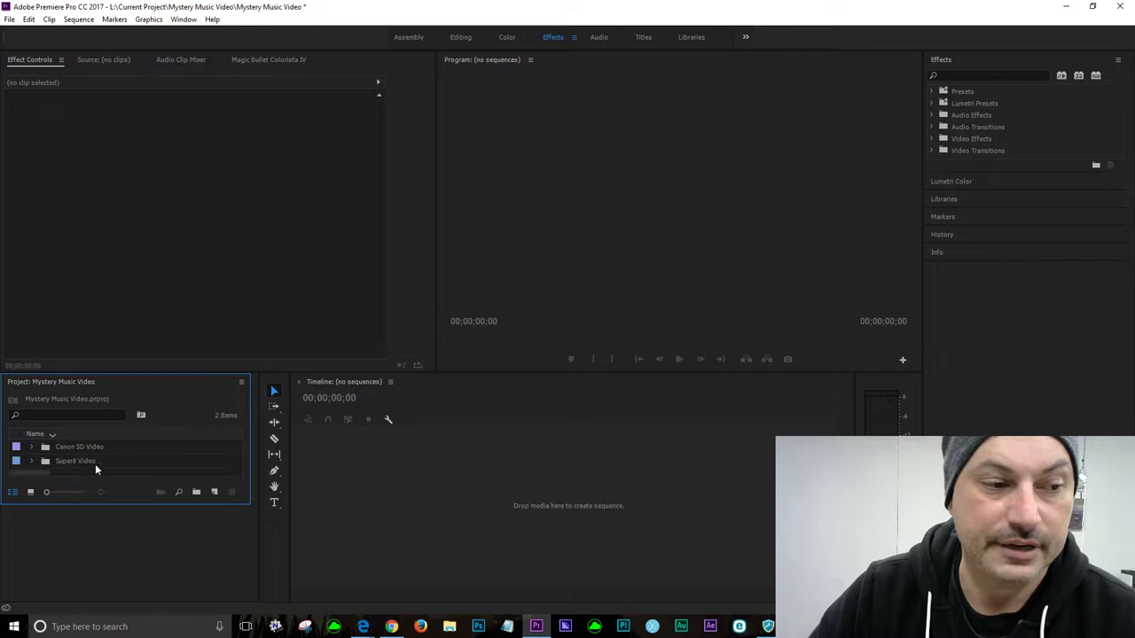
pyautogui.click(195, 492)
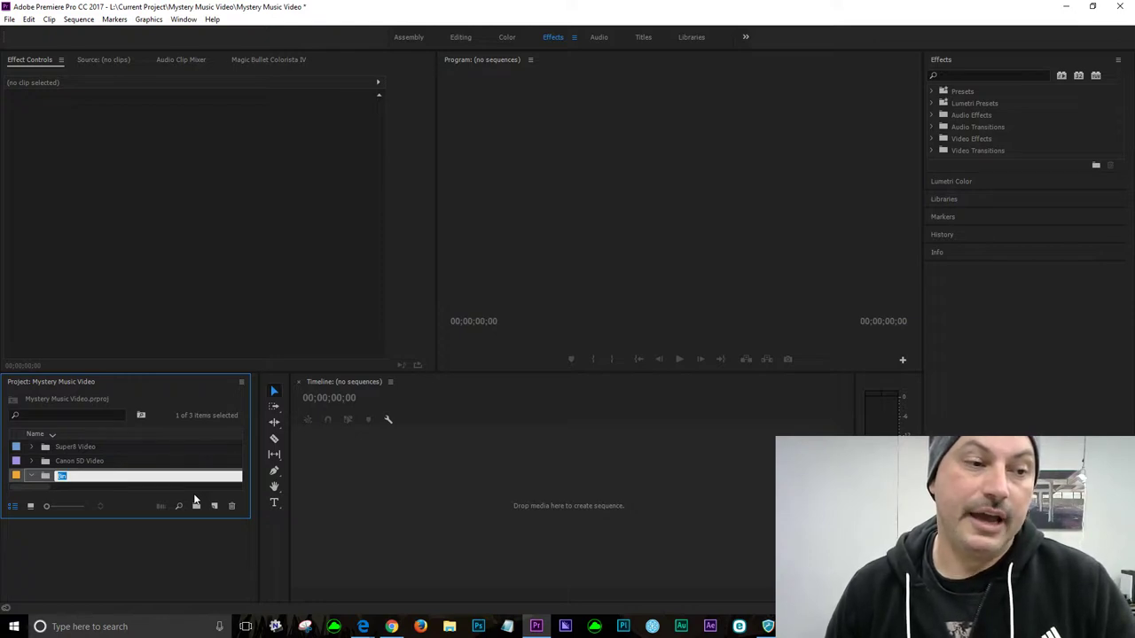
# - Name the third bin Sequence and select it
pyautogui.write('S')
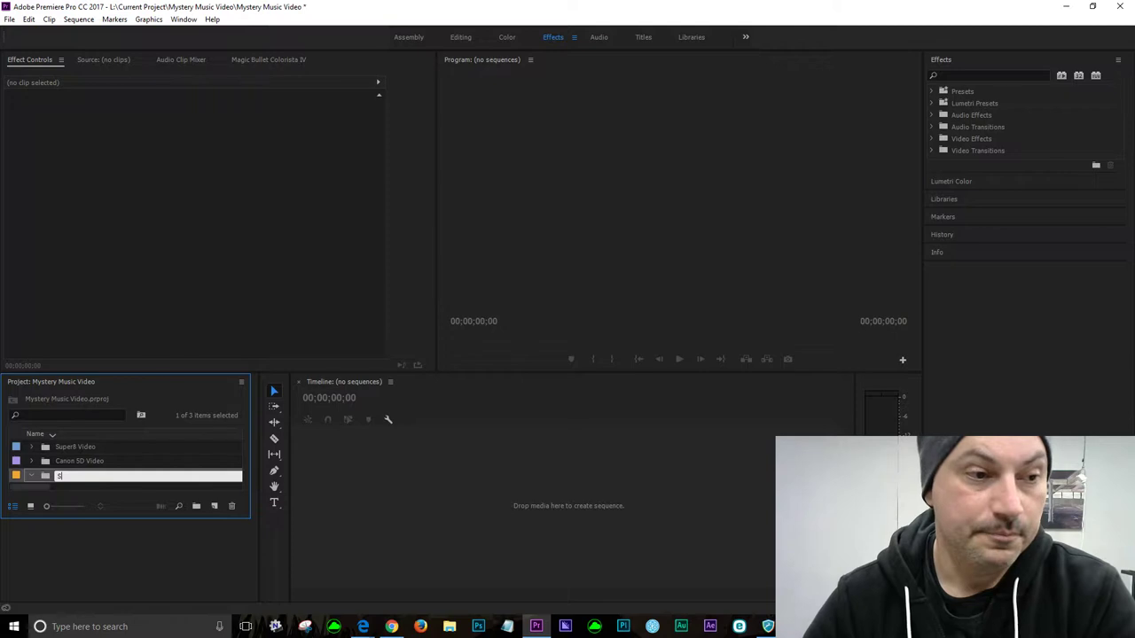
pyautogui.write('equence')
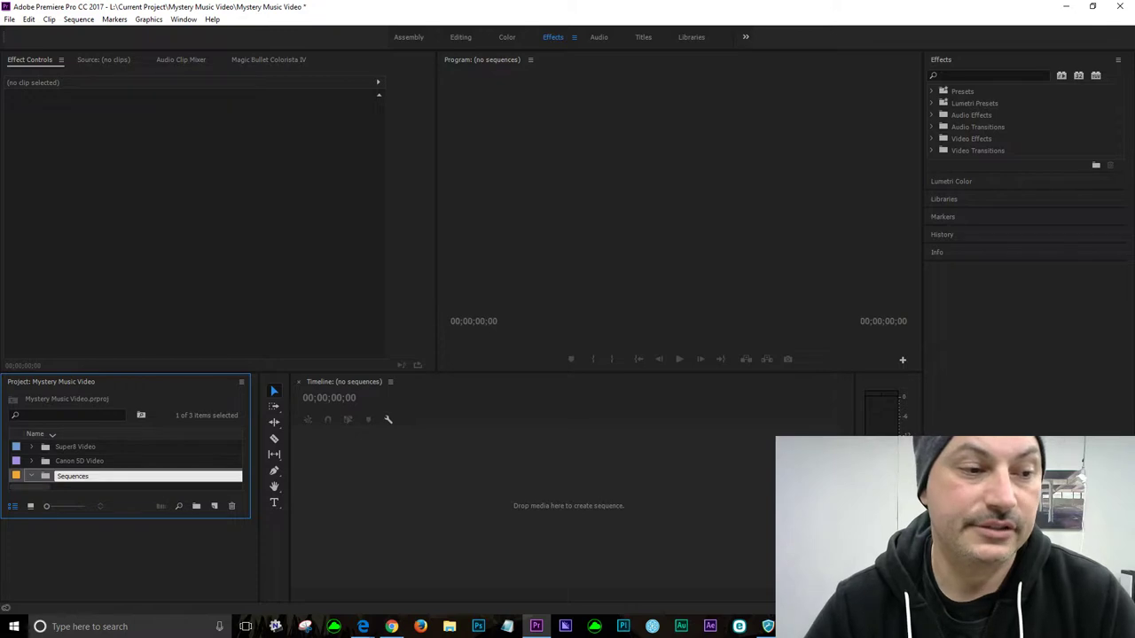
pyautogui.write('s')
pyautogui.press('BackSpace')
pyautogui.click(133, 447)
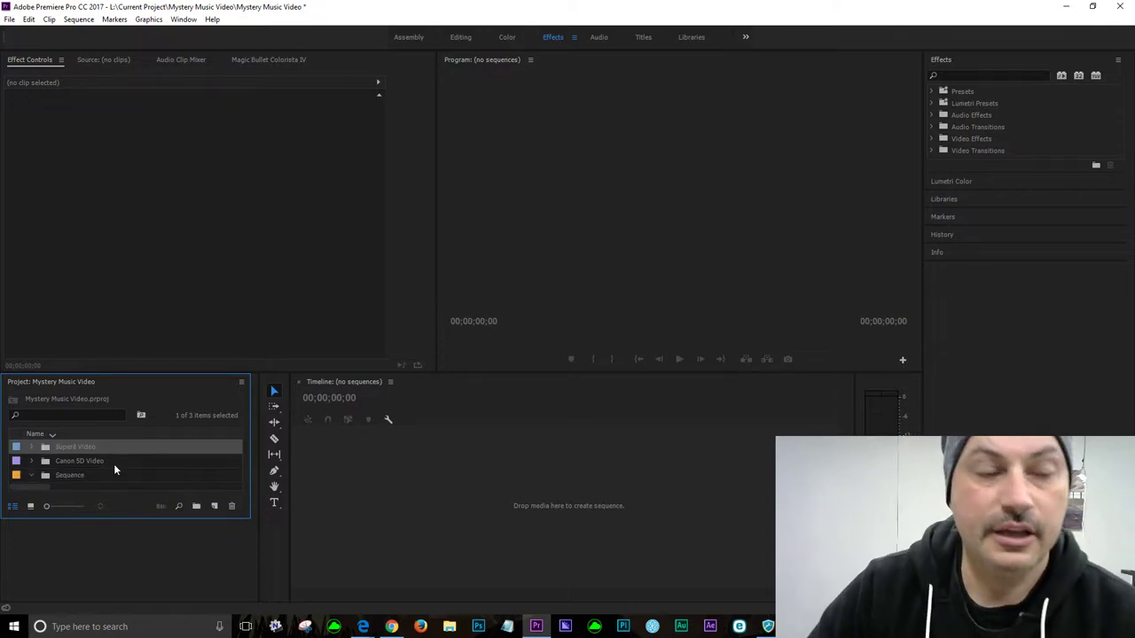
pyautogui.click(73, 475)
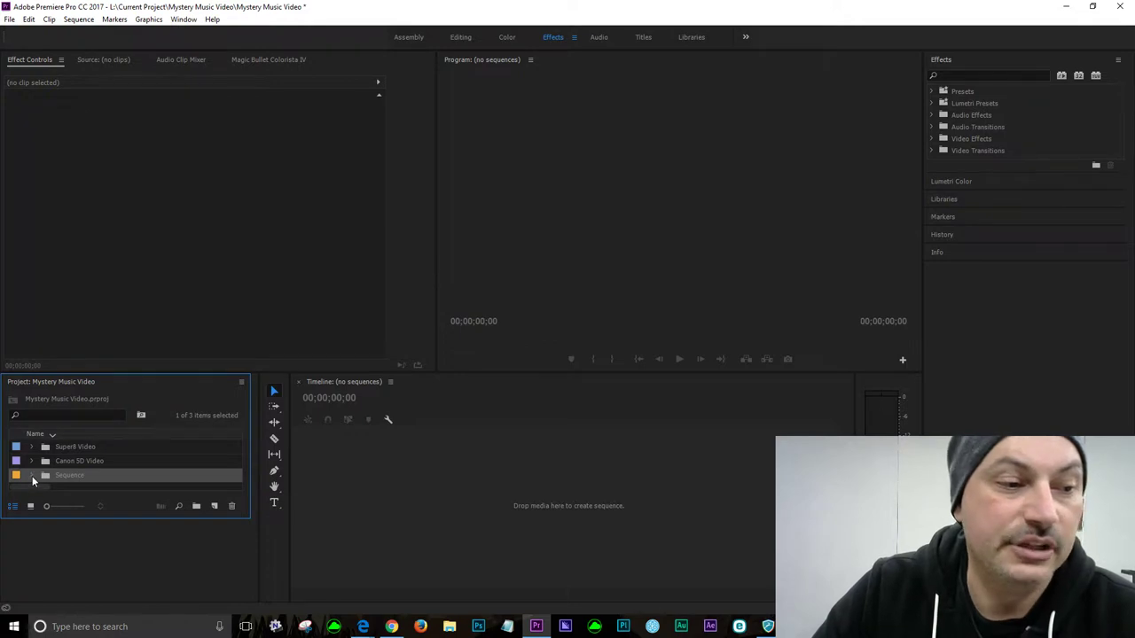
# - Change the Sequence bin's label to Light Blue
pyautogui.rightClick(43, 475)
pyautogui.moveTo(102, 471)
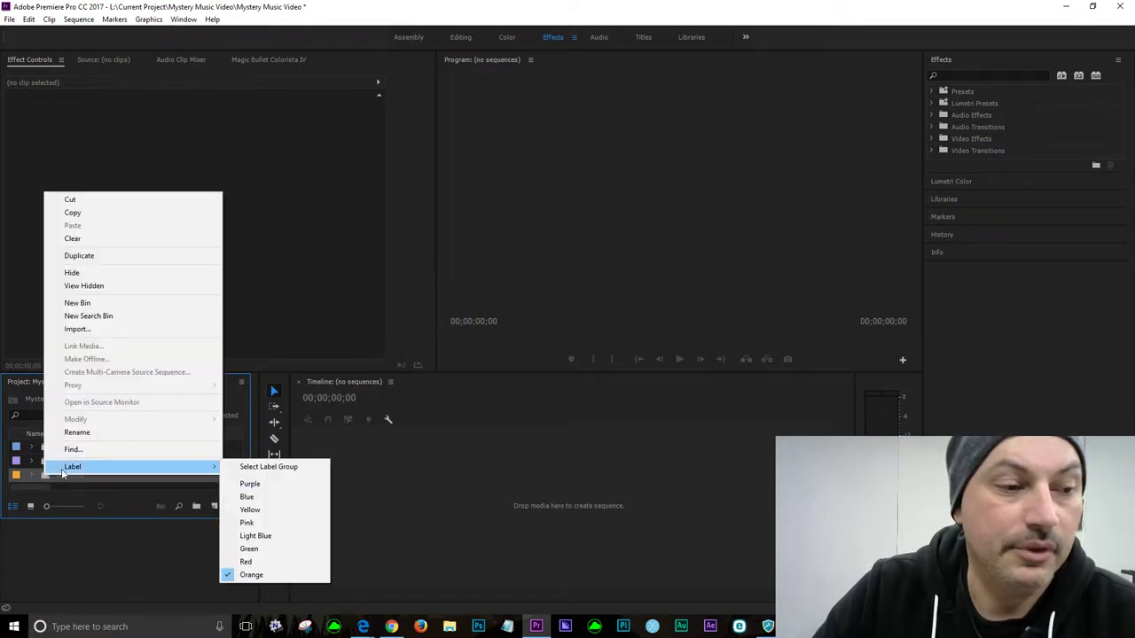
pyautogui.click(266, 535)
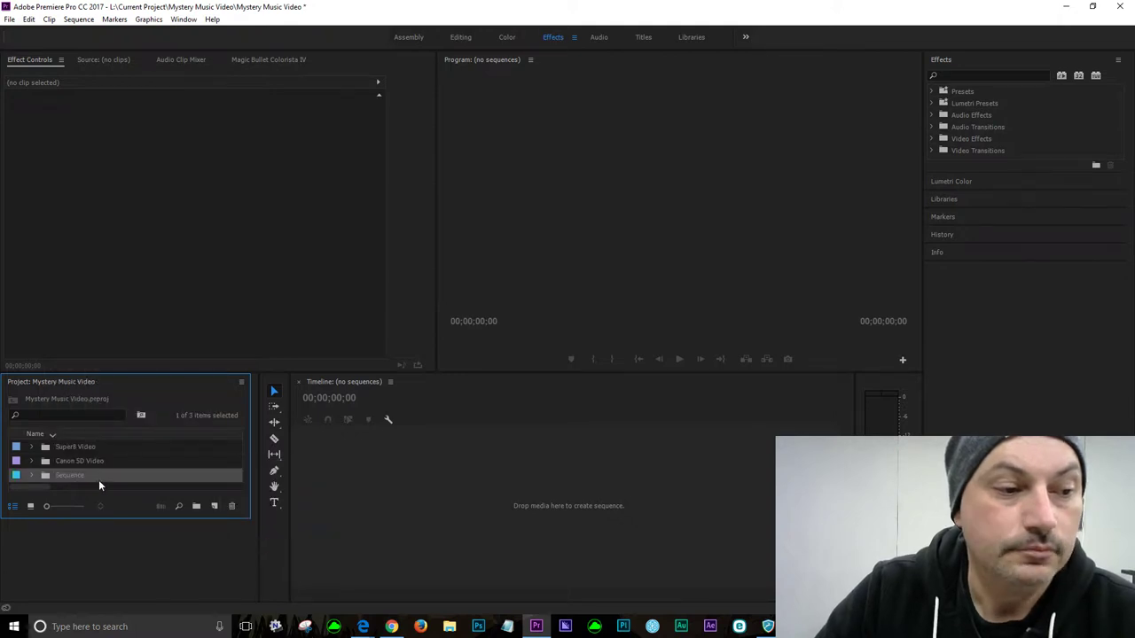
# - Sort the bins ascending by name and select Canon 5D Video
pyautogui.click(90, 446)
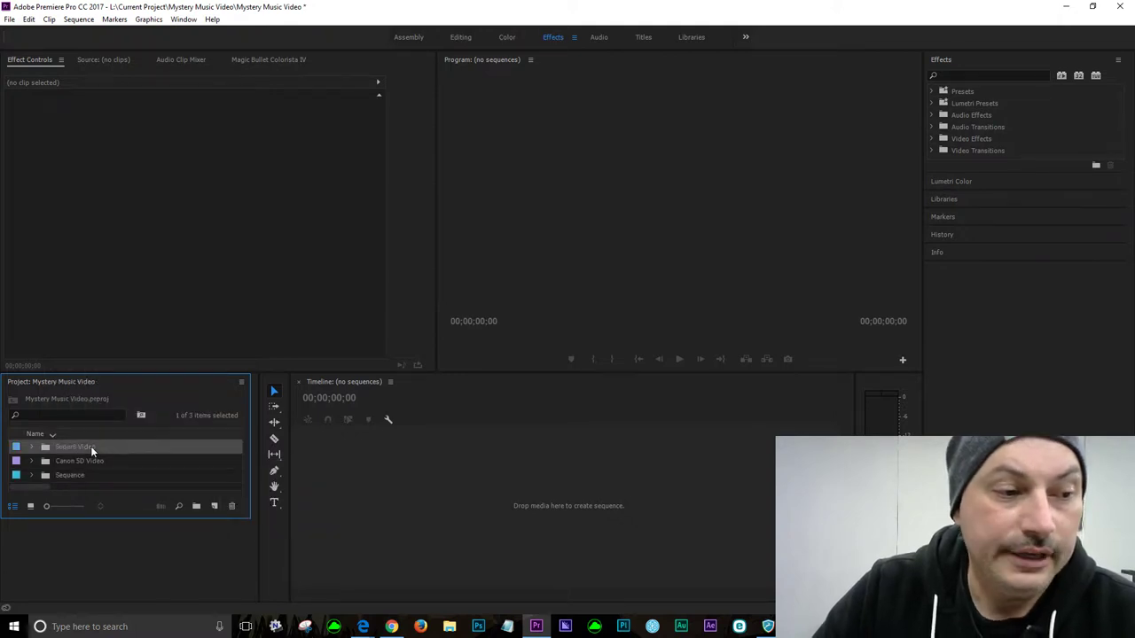
pyautogui.click(78, 461)
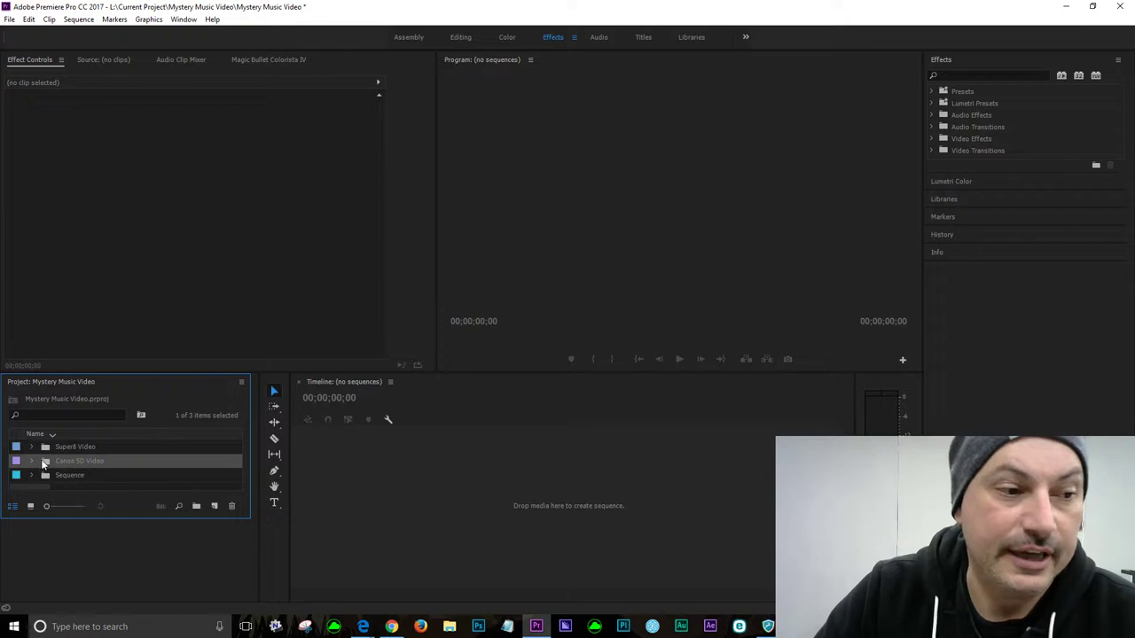
pyautogui.click(90, 434)
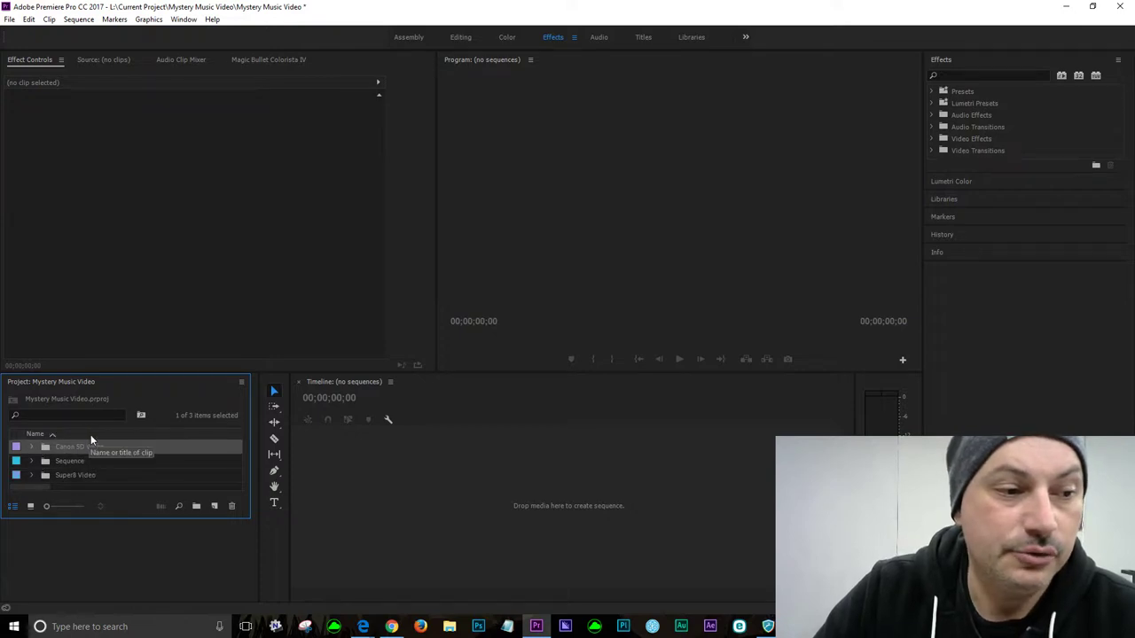
pyautogui.keyDown('ctrl'); pyautogui.click(169, 447); pyautogui.keyUp('ctrl')
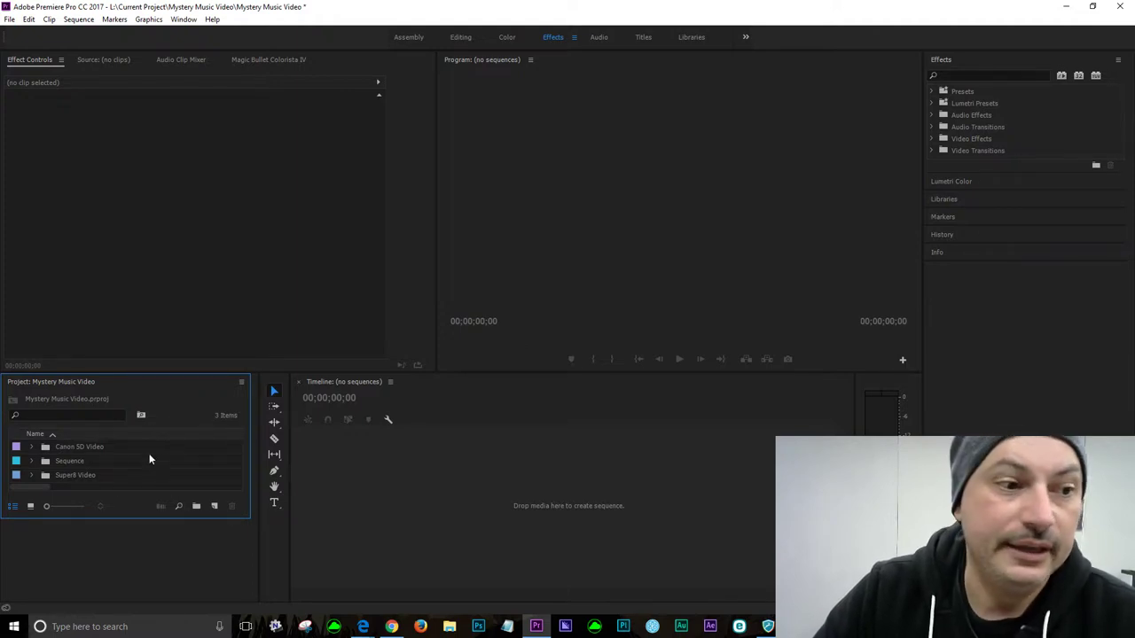
pyautogui.click(78, 449)
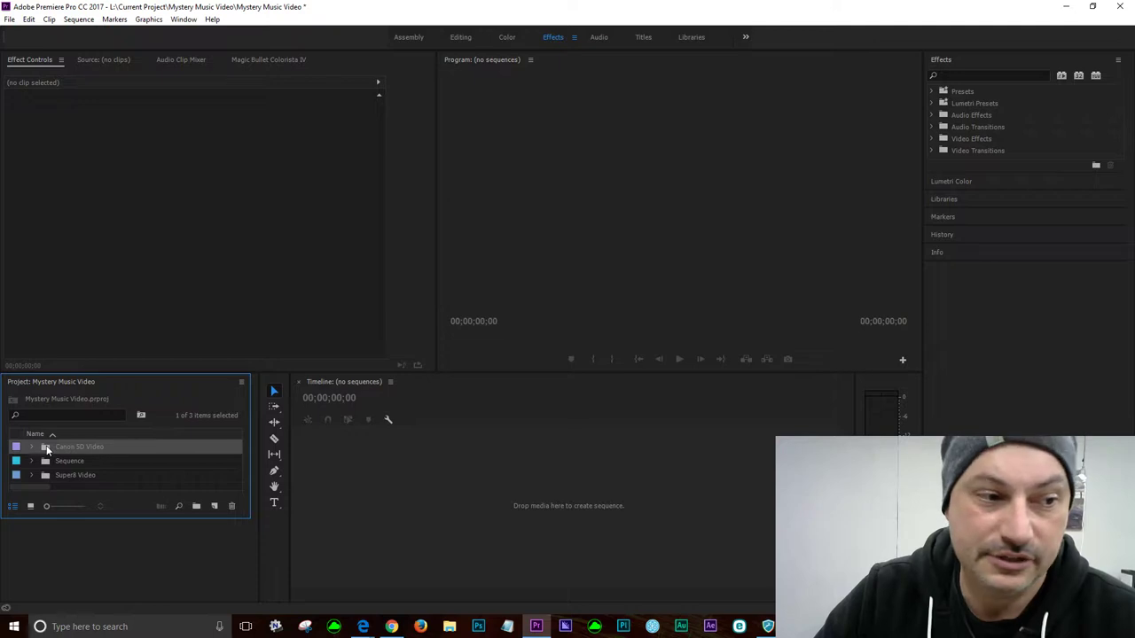
# - Import into Canon 5D Video from Mystery Music Video\Canon 5D Initial Shoot, selecting all 24 clips
pyautogui.rightClick(47, 449)
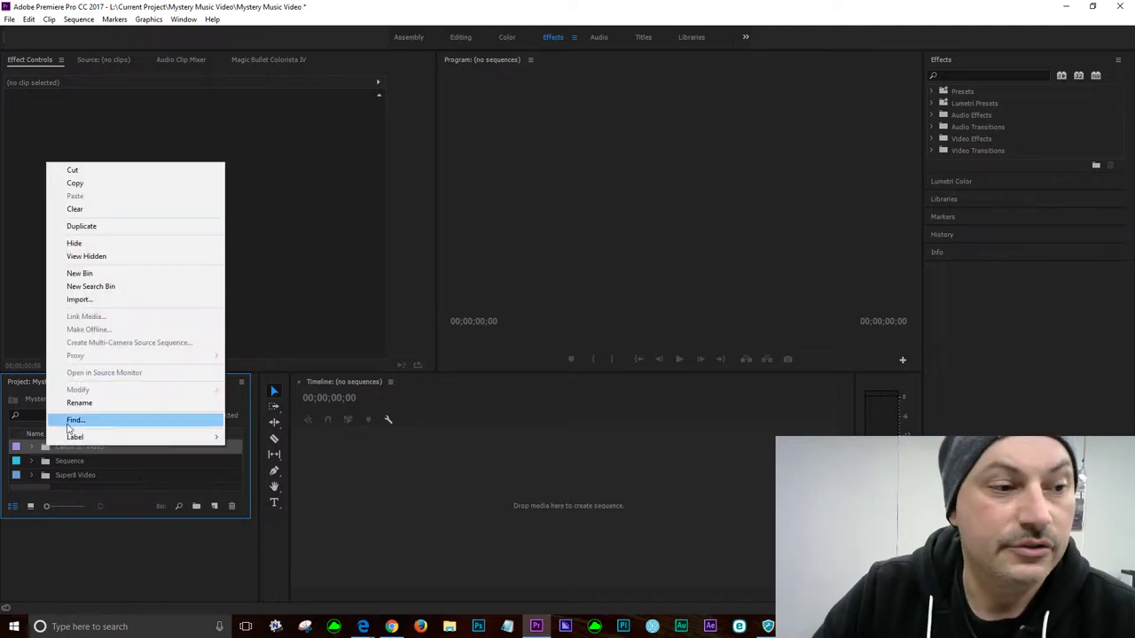
pyautogui.click(80, 300)
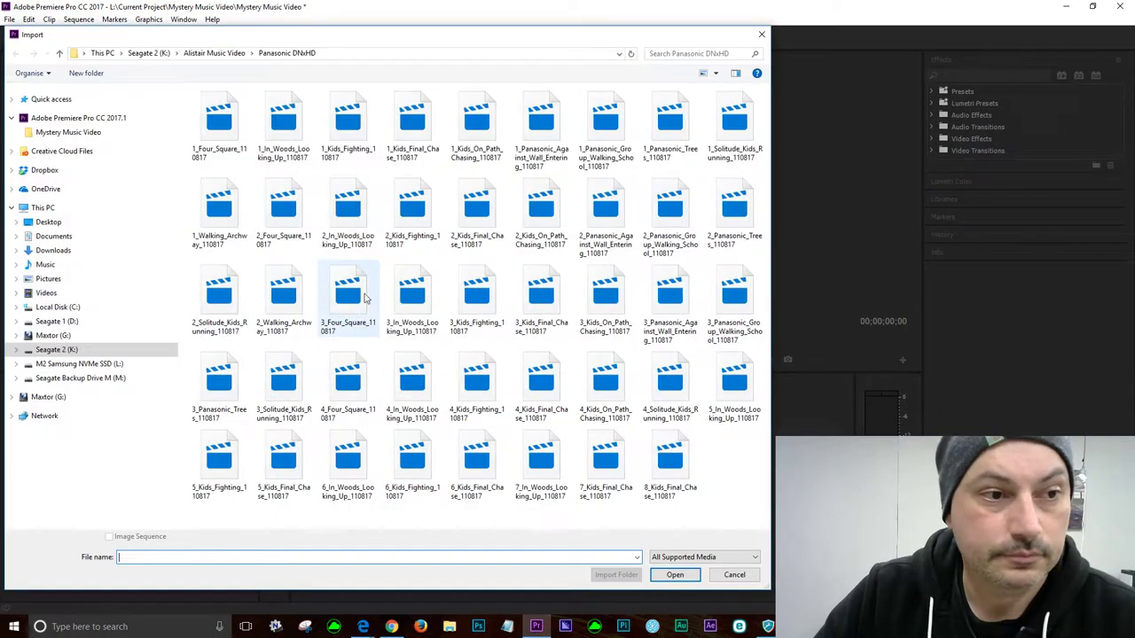
pyautogui.click(69, 364)
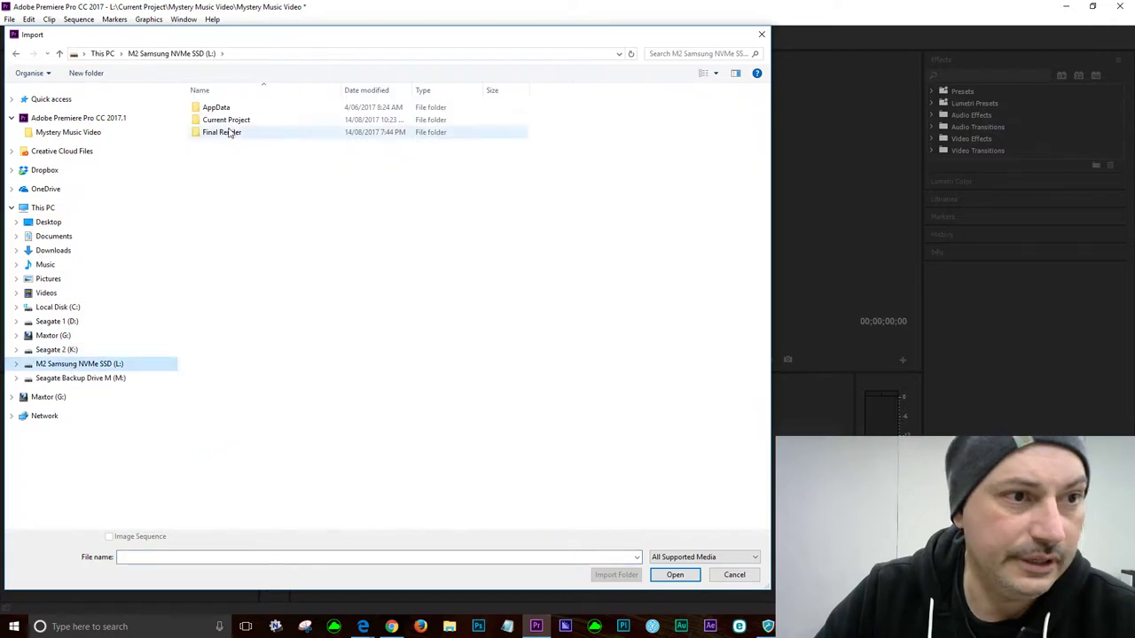
pyautogui.doubleClick(231, 119)
pyautogui.doubleClick(232, 122)
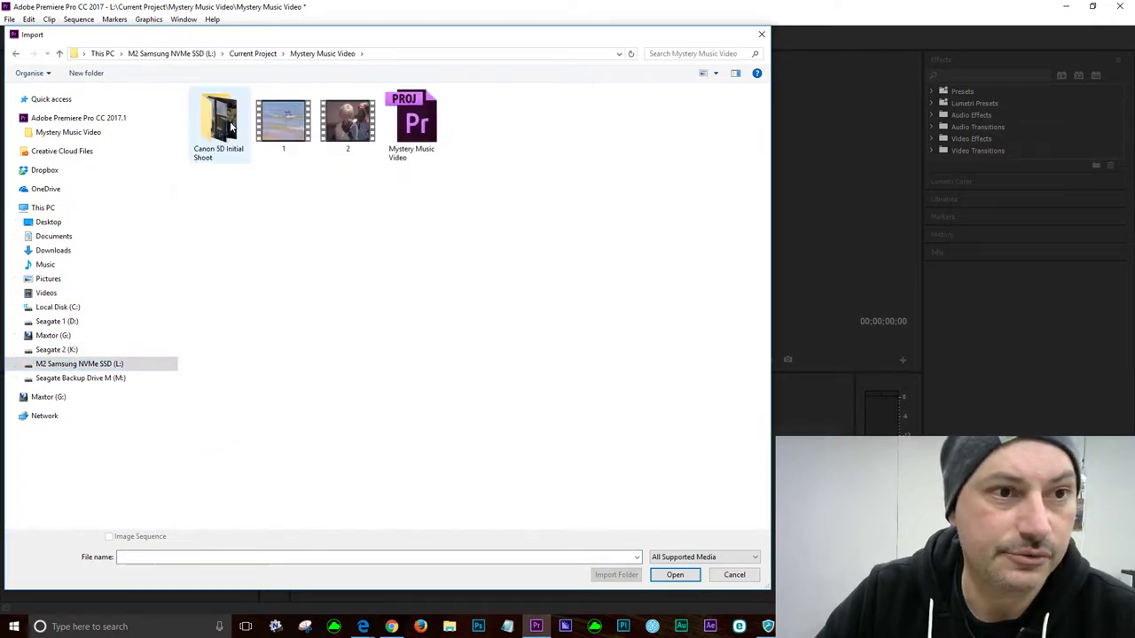
pyautogui.doubleClick(213, 133)
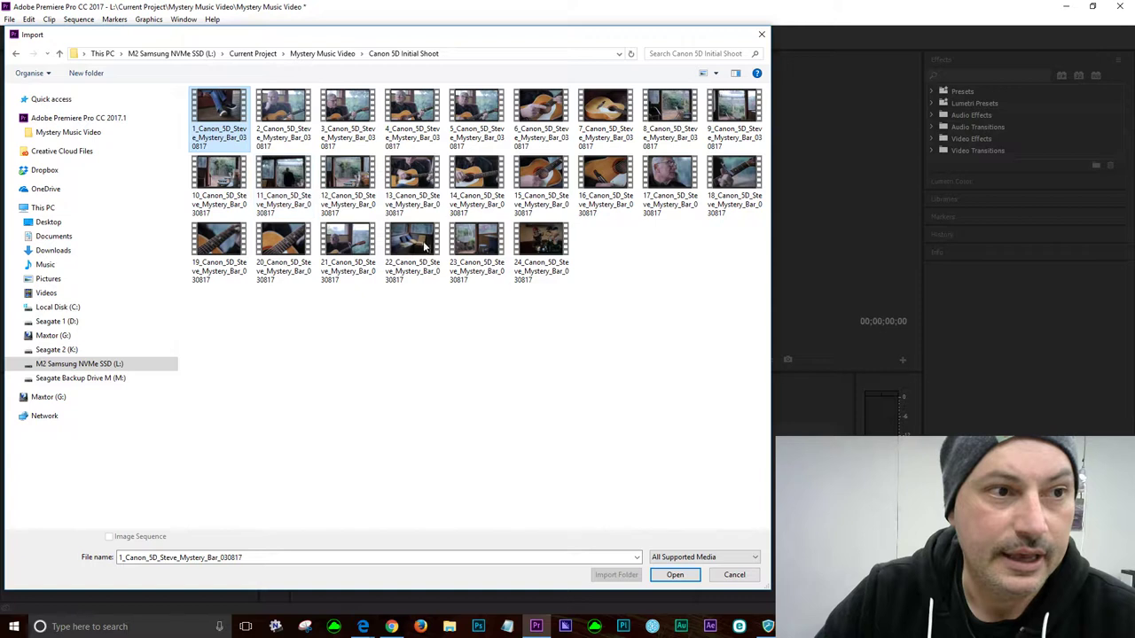
pyautogui.keyDown('shift'); pyautogui.click(554, 252); pyautogui.keyUp('shift')
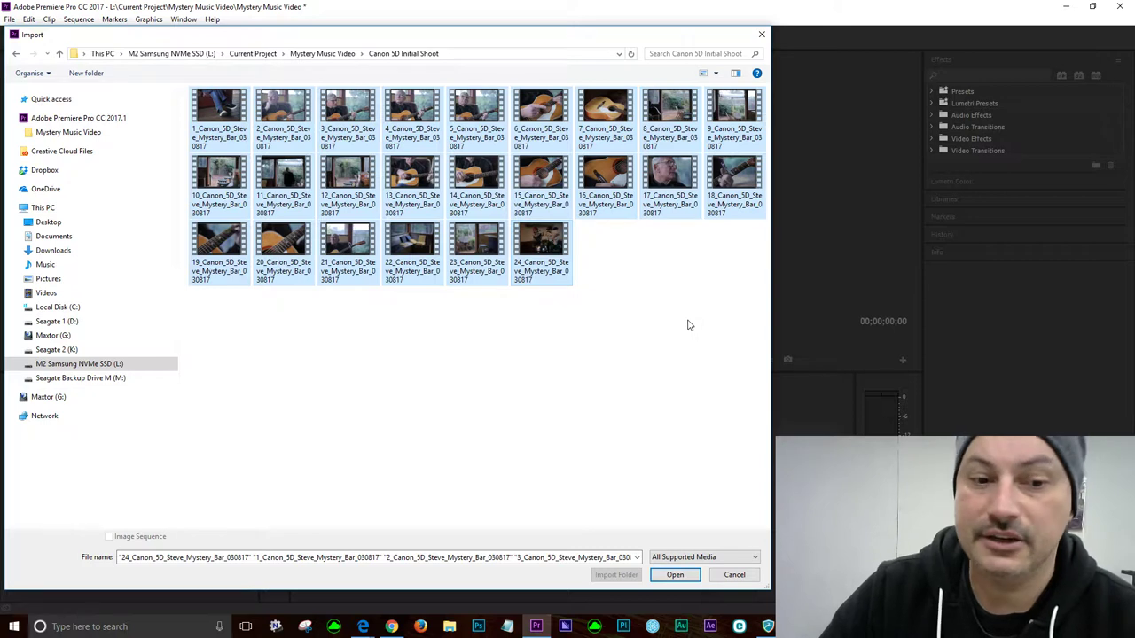
# - Import the 24 selected Canon clips into the project
pyautogui.click(675, 574)
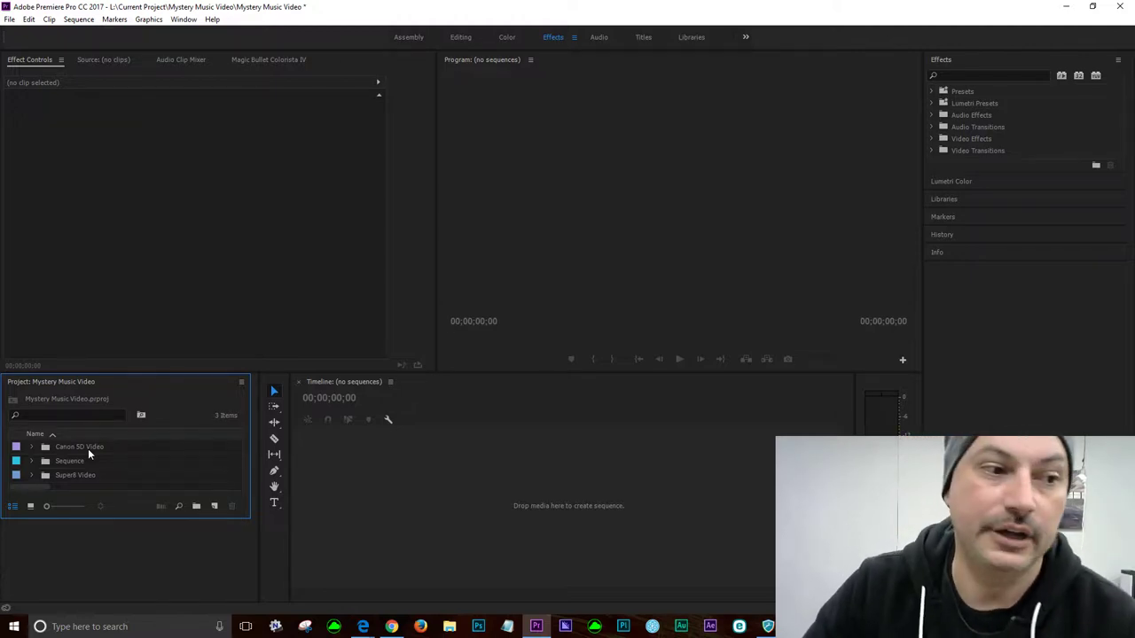
# - Expand the Canon 5D Video bin and preview its first clip in the Source monitor
pyautogui.click(31, 451)
pyautogui.scroll(-5, 96, 473)
pyautogui.scroll(-2, 100, 486)
pyautogui.scroll(6, 109, 519)
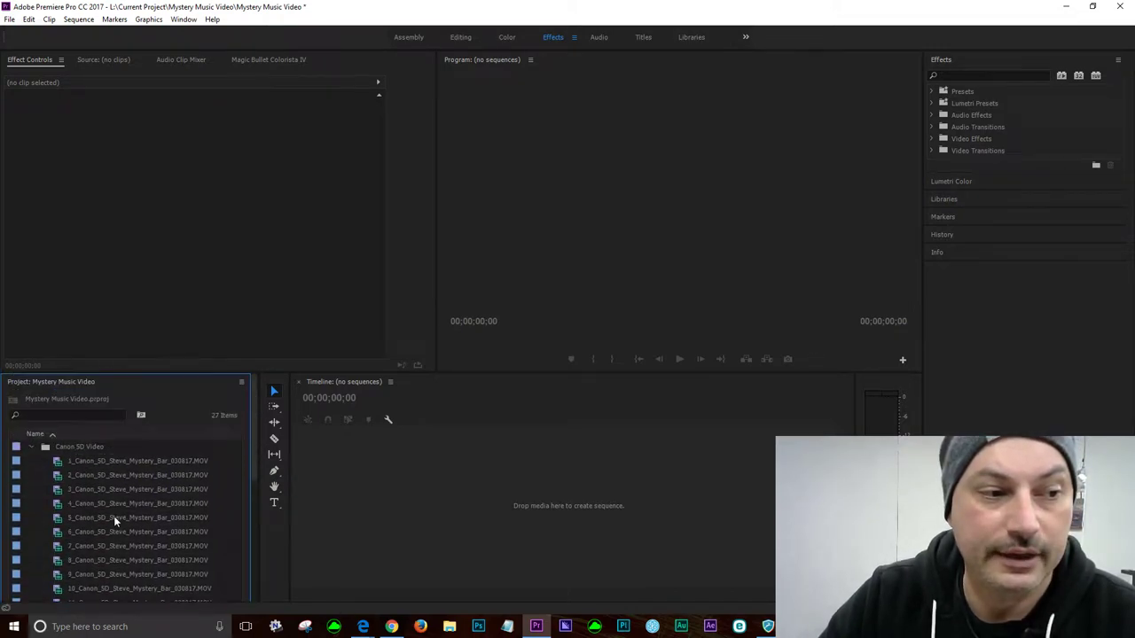
pyautogui.doubleClick(58, 463)
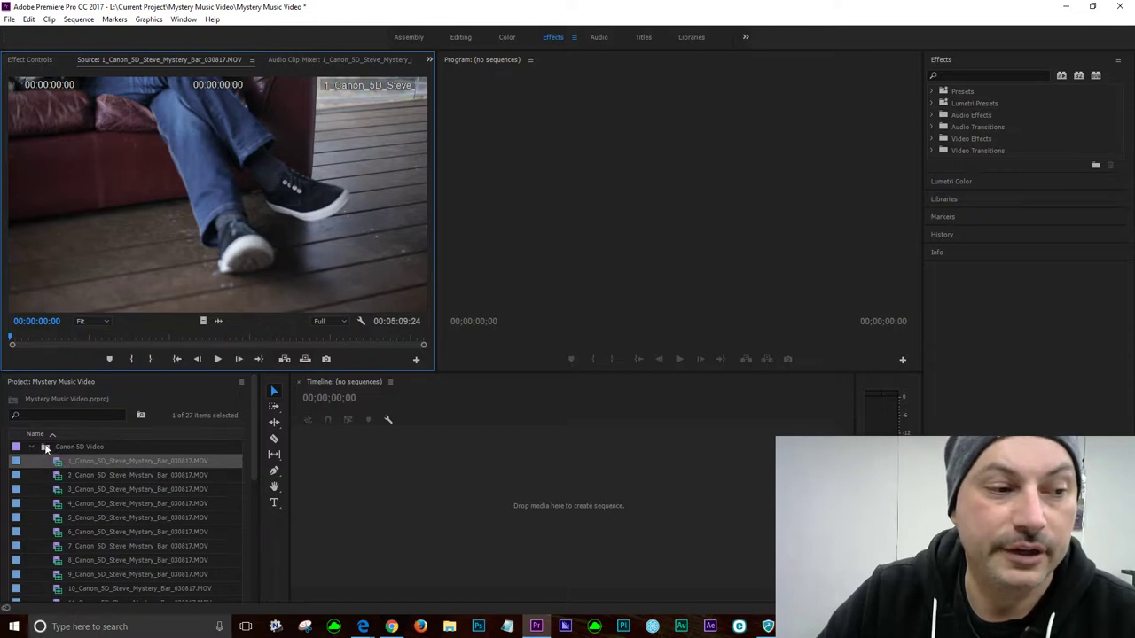
pyautogui.scroll(-5, 67, 504)
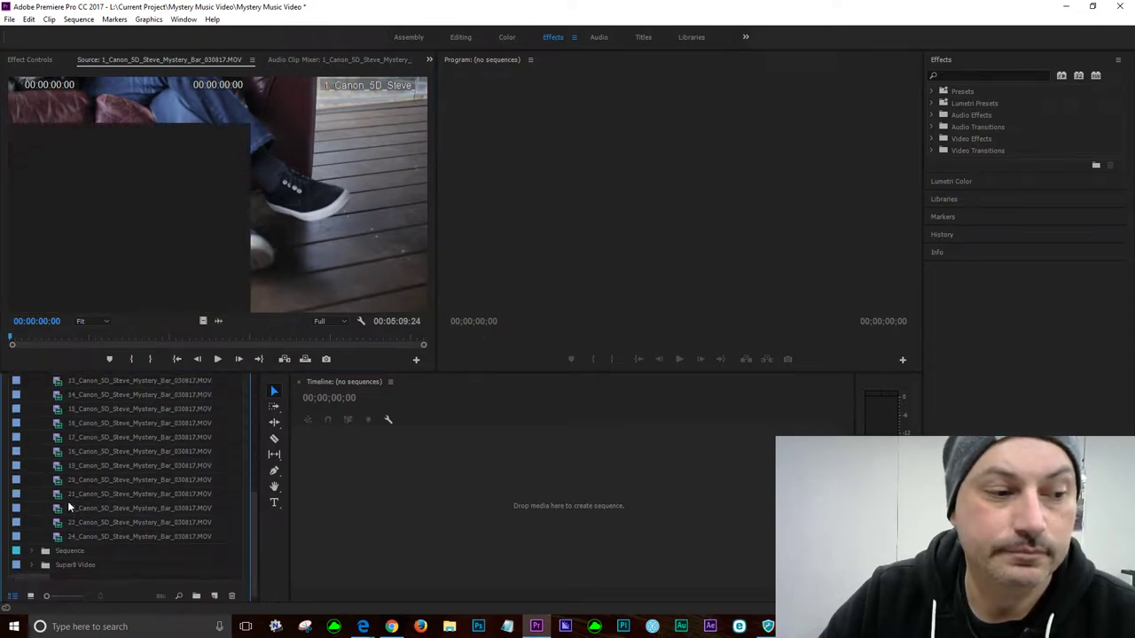
# - Select all the Canon clips and give them the Purple label
pyautogui.keyDown('shift'); pyautogui.click(66, 534); pyautogui.keyUp('shift')
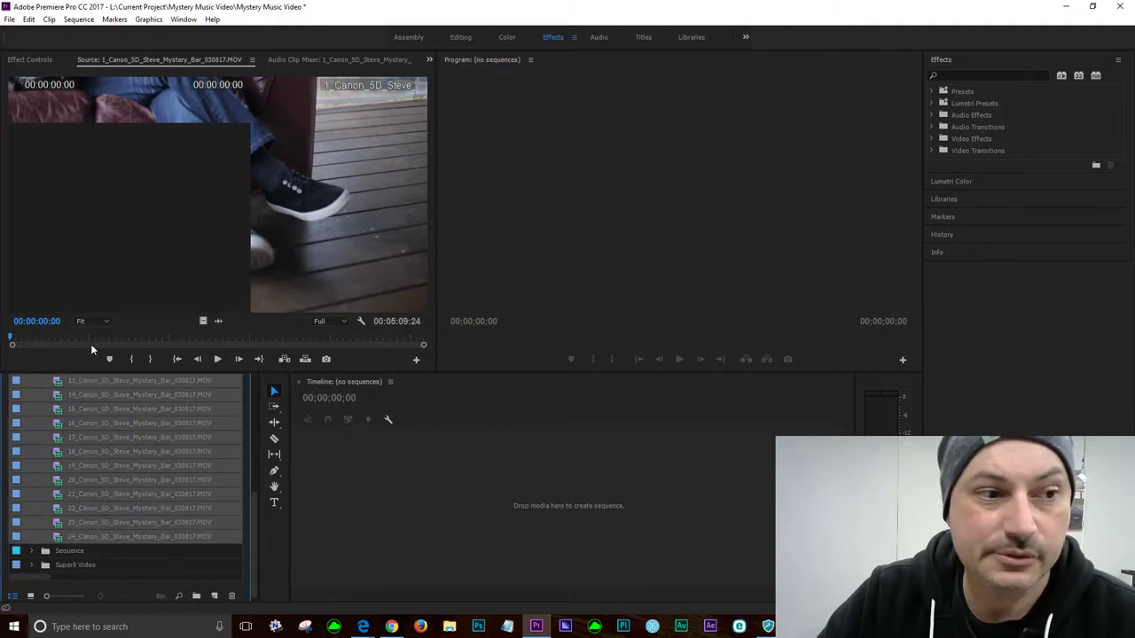
pyautogui.click(66, 339)
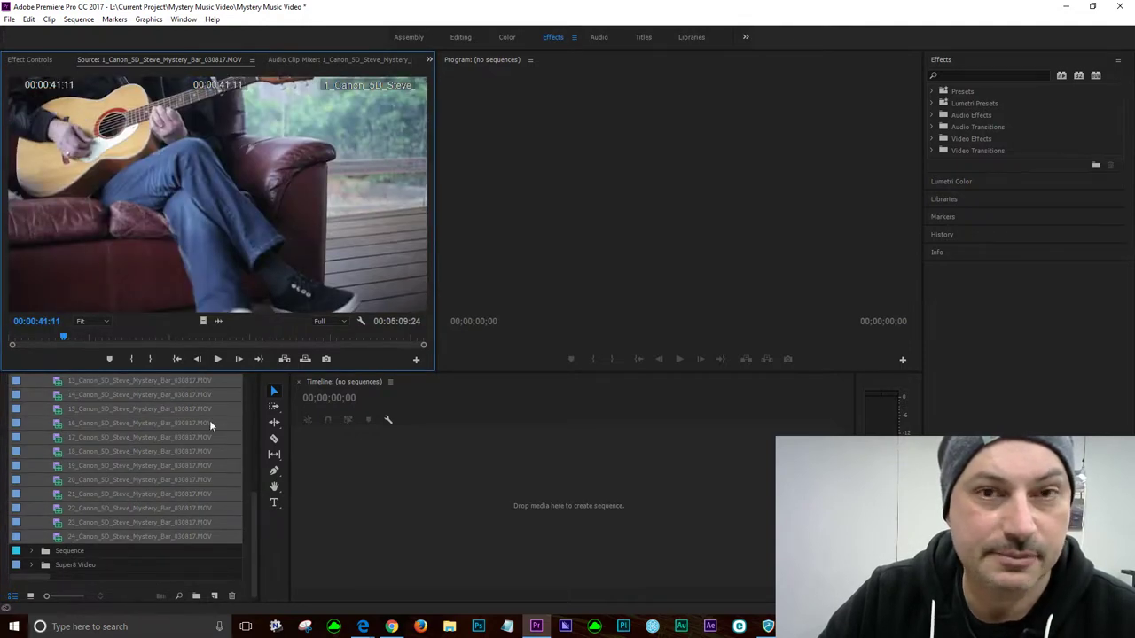
pyautogui.rightClick(101, 492)
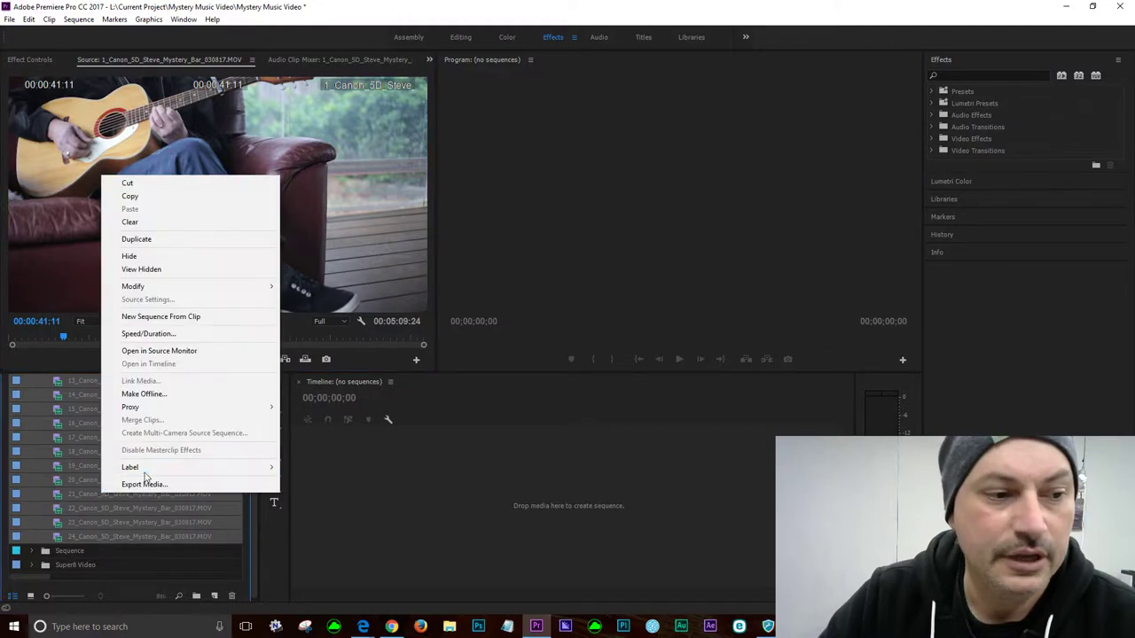
pyautogui.moveTo(151, 470)
pyautogui.click(306, 484)
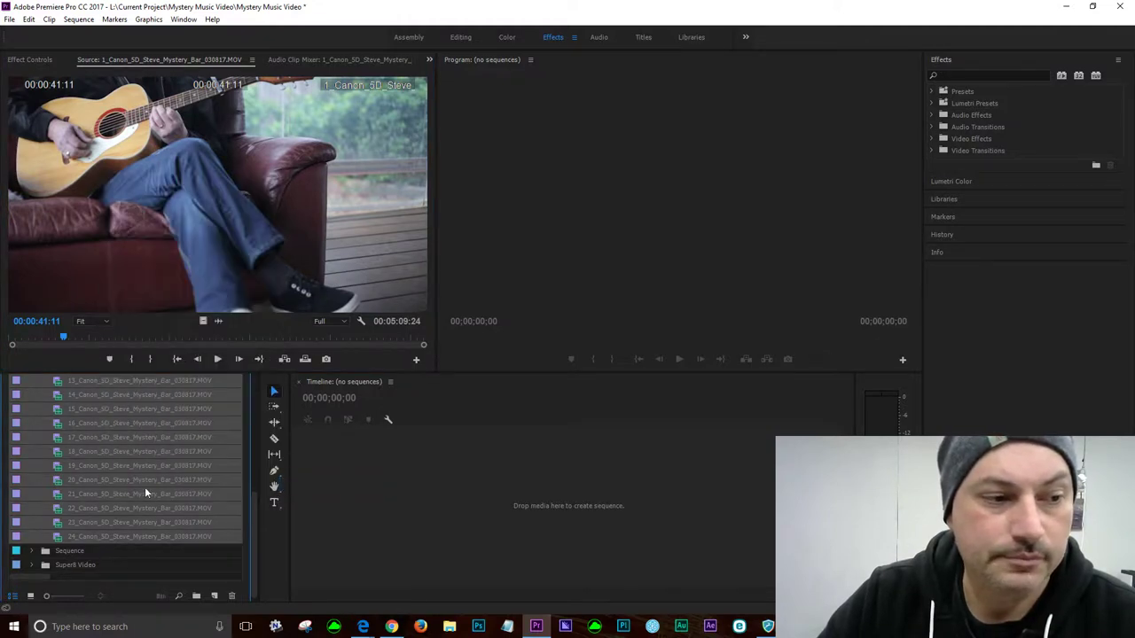
# - Collapse the Canon 5D Video bin, scrub the Canon clip, and select the Super8 Video bin
pyautogui.scroll(5, 145, 486)
pyautogui.click(32, 447)
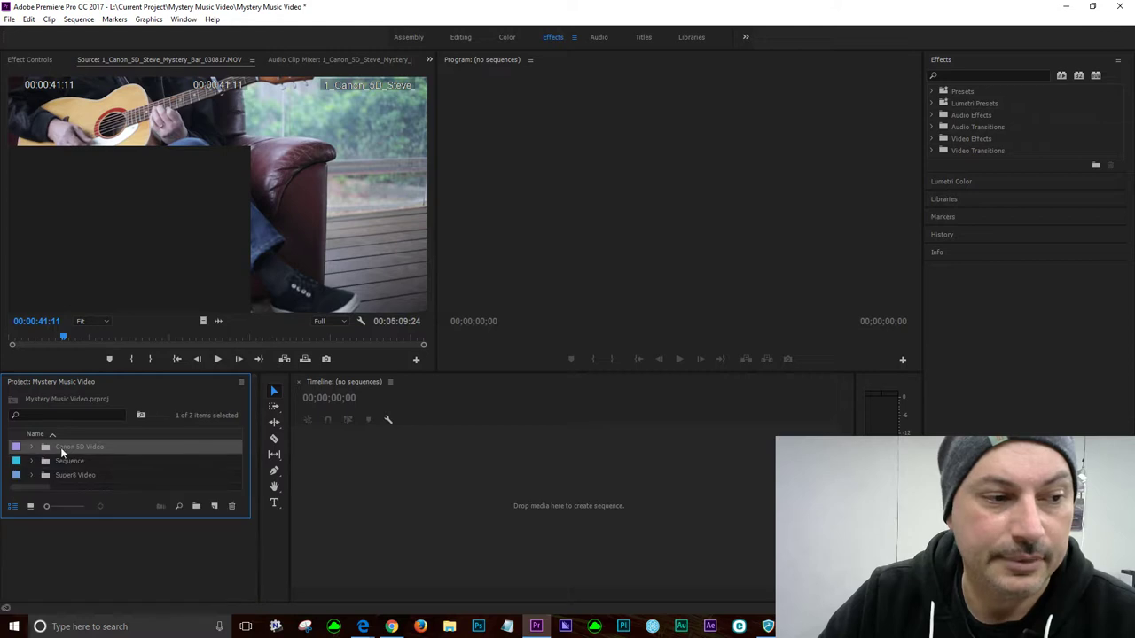
pyautogui.click(123, 338)
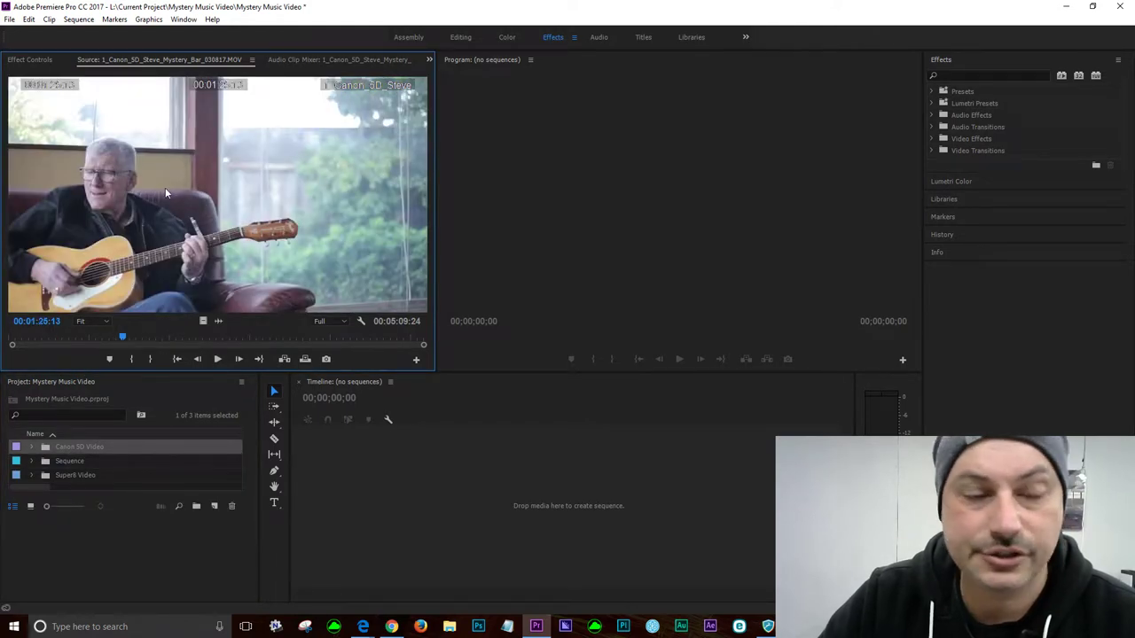
pyautogui.click(65, 478)
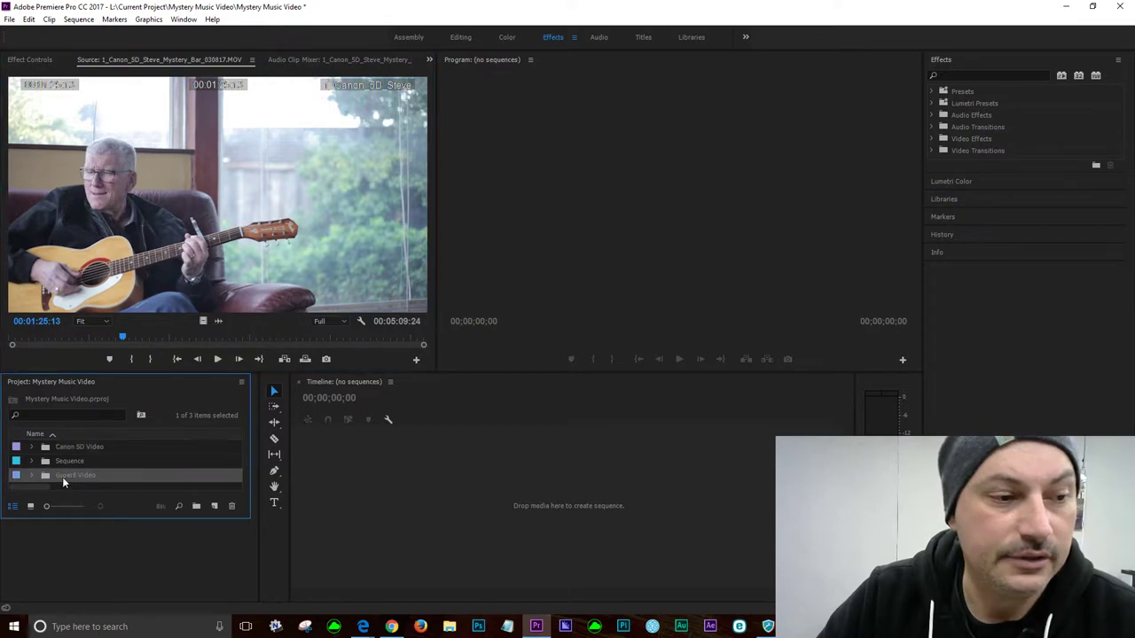
pyautogui.rightClick(43, 476)
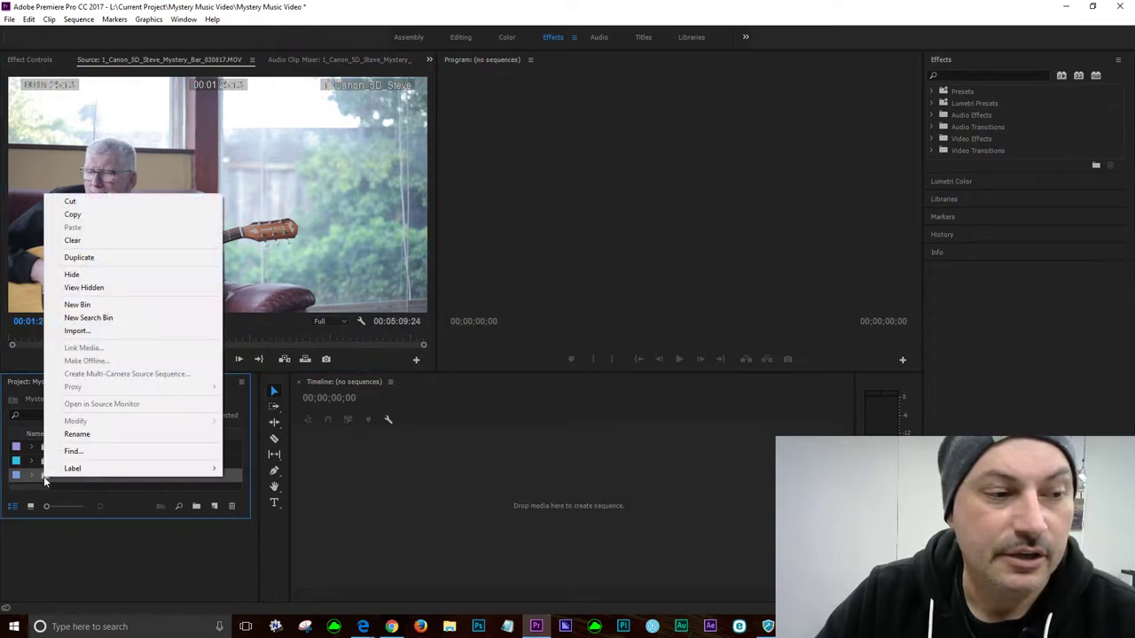
# - Import 1.mp4 and 2.mp4 into the Super8 Video bin, expand it, and preview 1.mp4
pyautogui.click(77, 331)
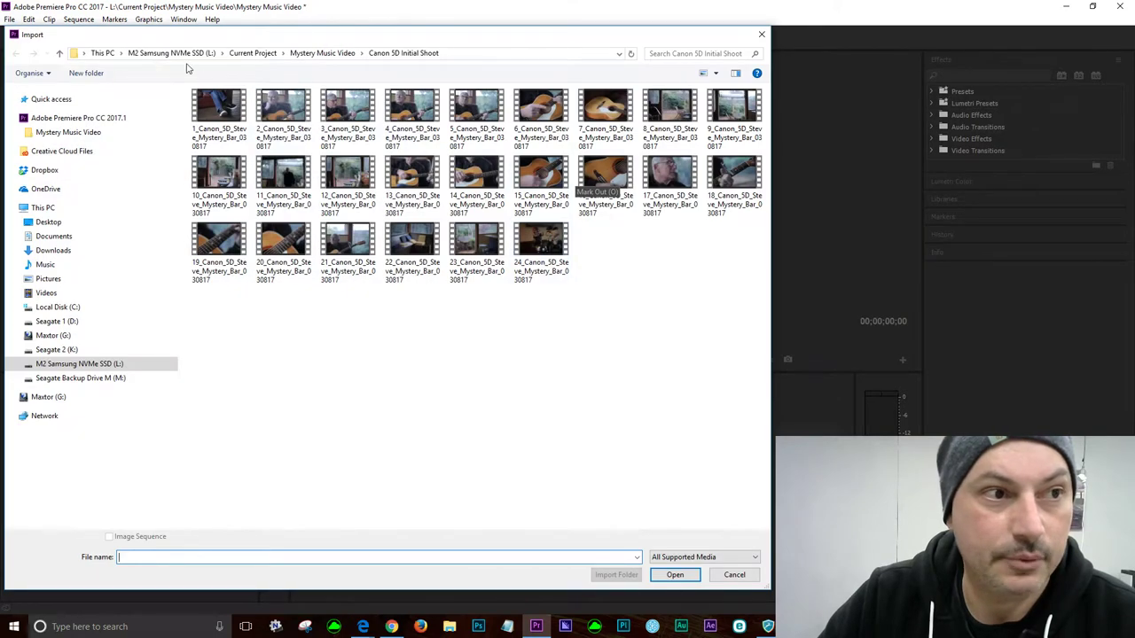
pyautogui.click(60, 54)
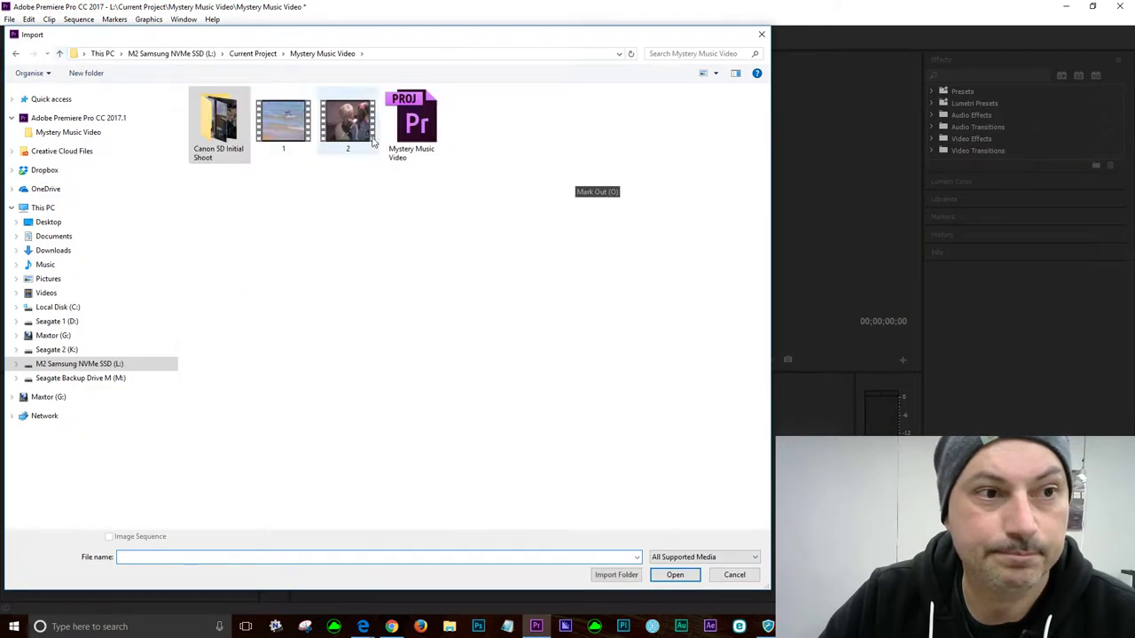
pyautogui.click(273, 124)
pyautogui.keyDown('ctrl'); pyautogui.click(354, 133); pyautogui.keyUp('ctrl')
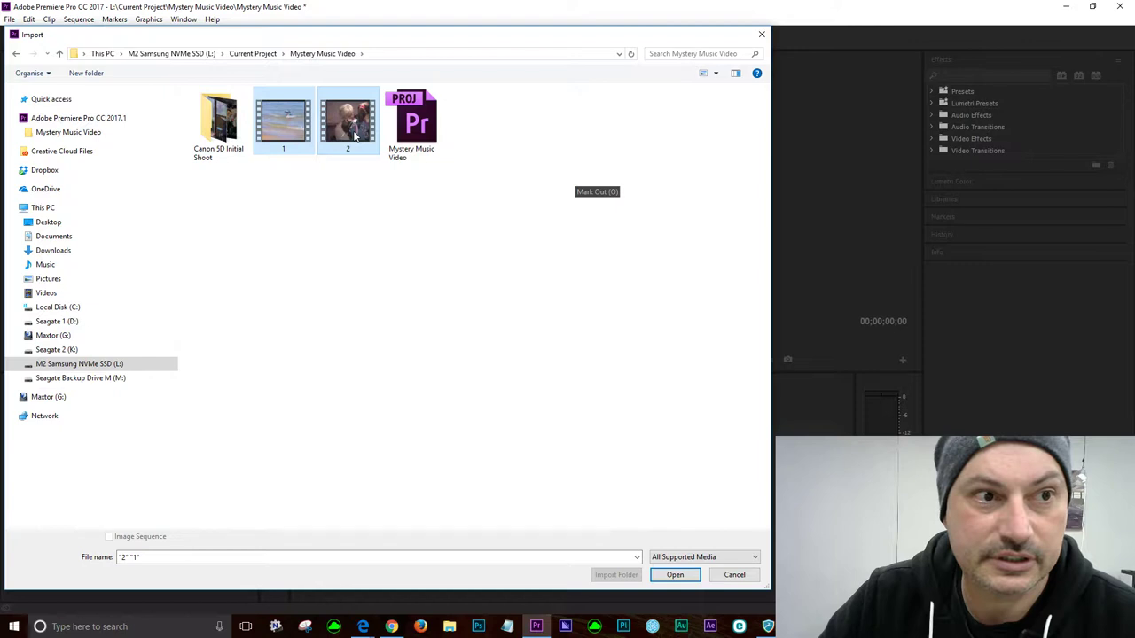
pyautogui.click(675, 574)
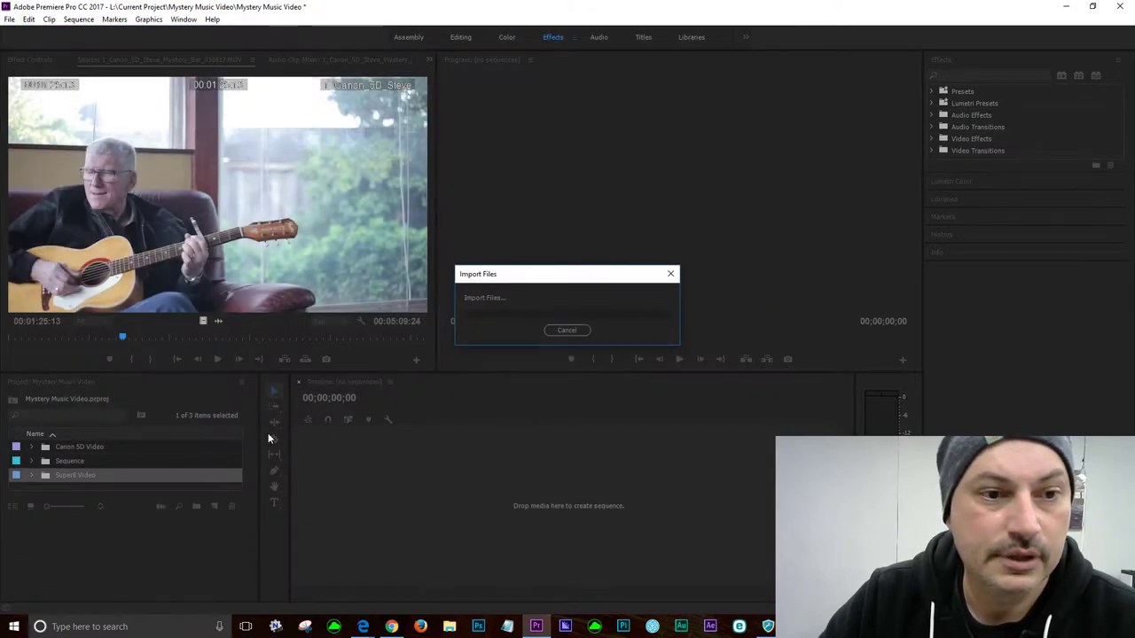
pyautogui.click(31, 476)
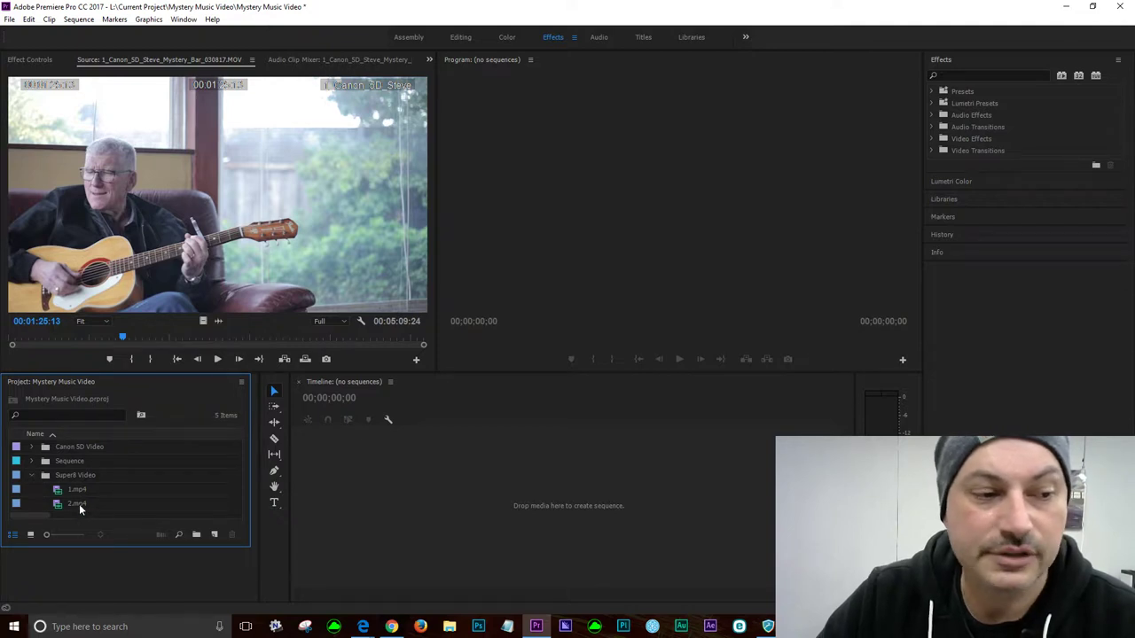
pyautogui.doubleClick(56, 490)
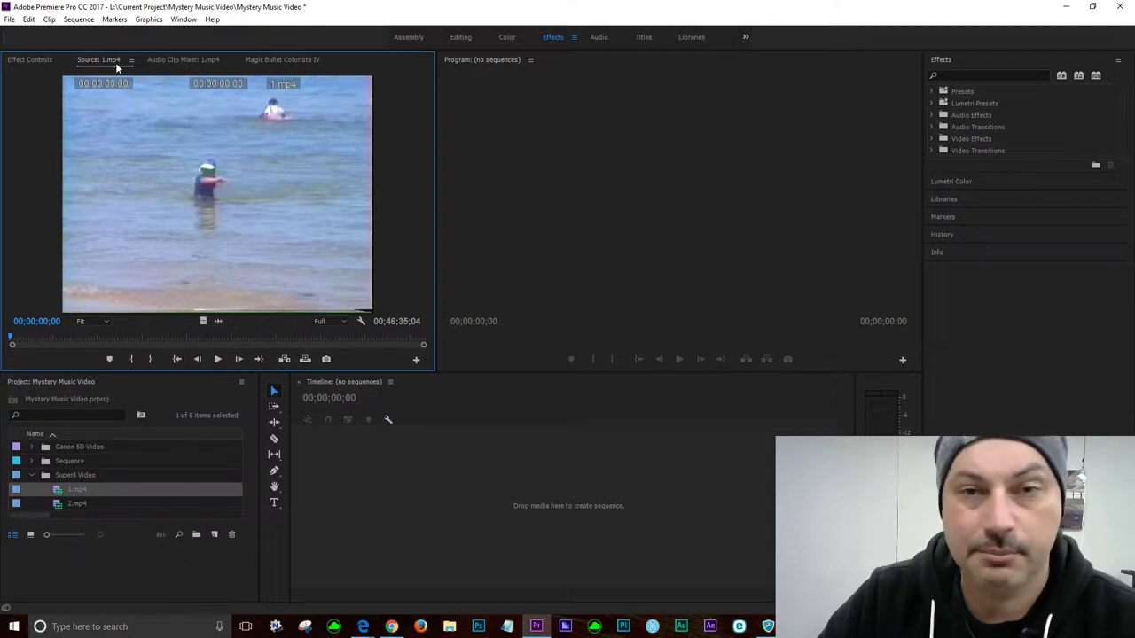
# - Select 2.mp4, recheck the Canon 5D Video bin's clips, and cue 1.mp4 to 00;15;38;10
pyautogui.click(81, 505)
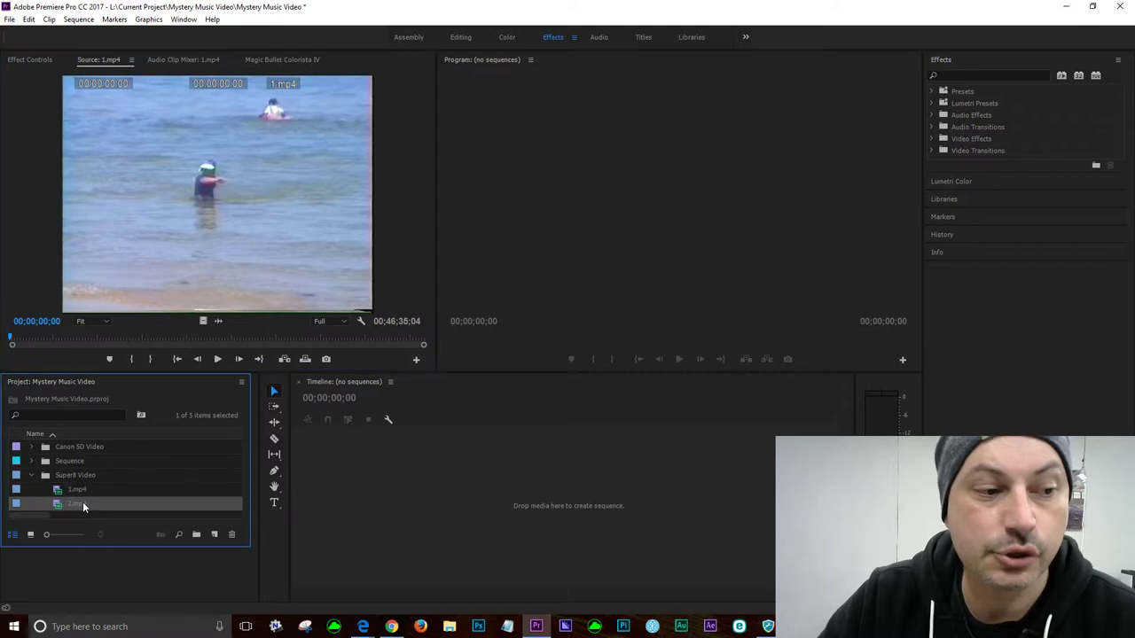
pyautogui.click(31, 475)
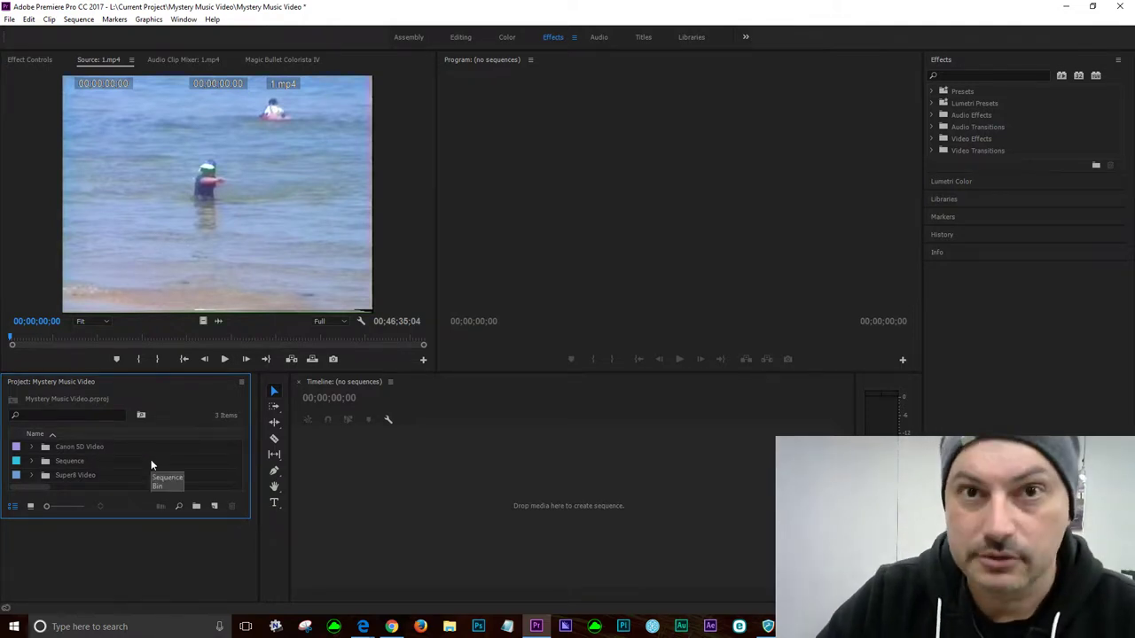
pyautogui.click(32, 447)
pyautogui.scroll(-1, 129, 461)
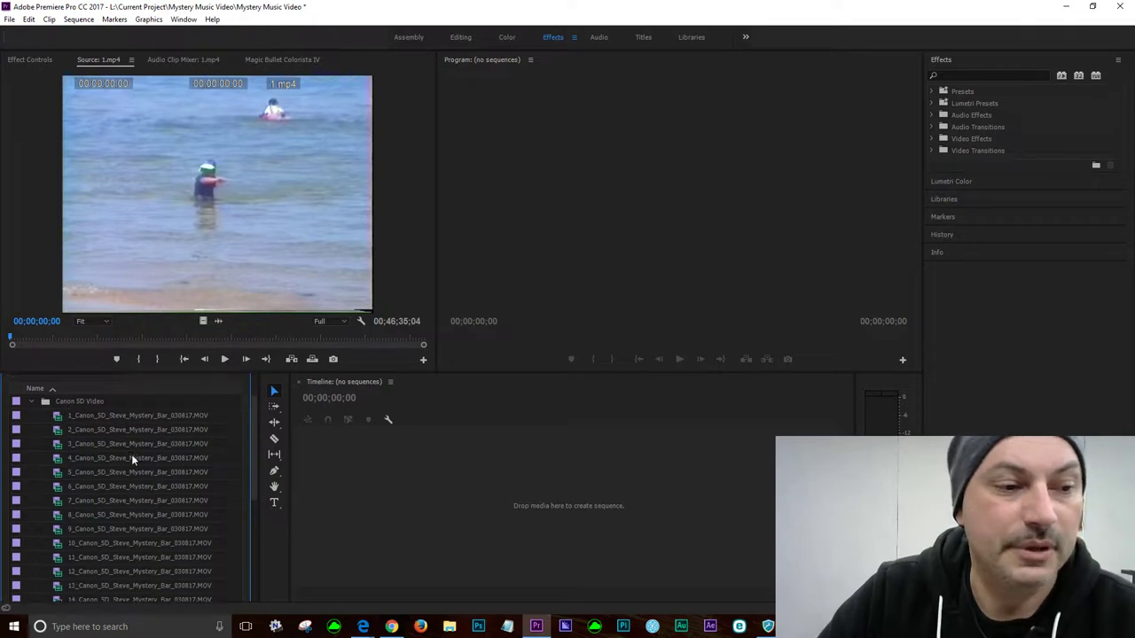
pyautogui.scroll(-3, 154, 531)
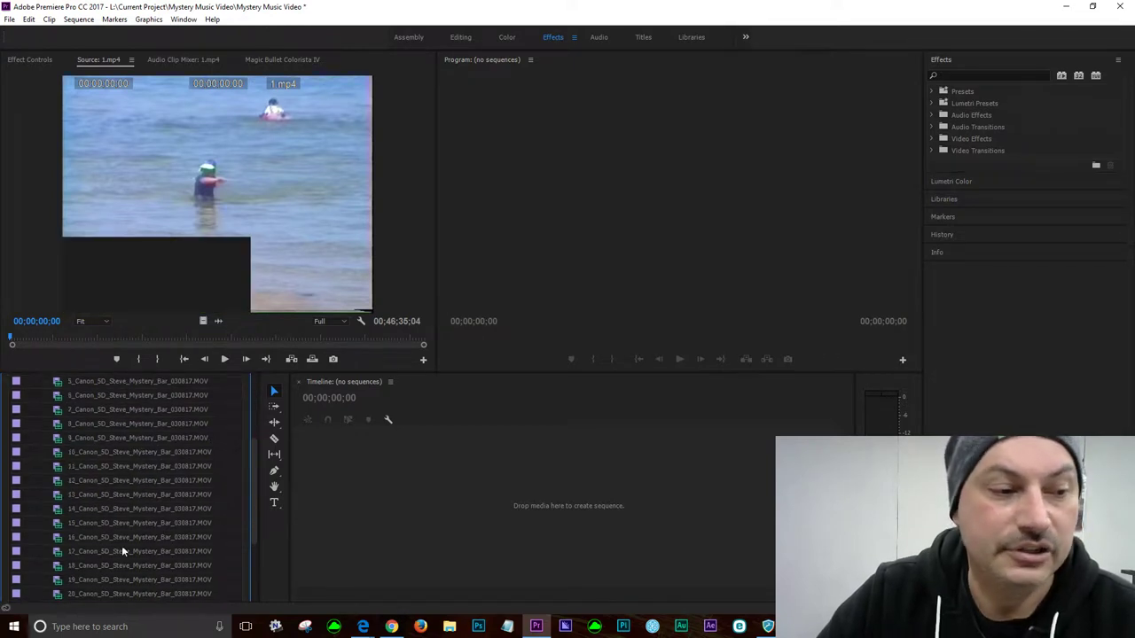
pyautogui.scroll(4, 111, 495)
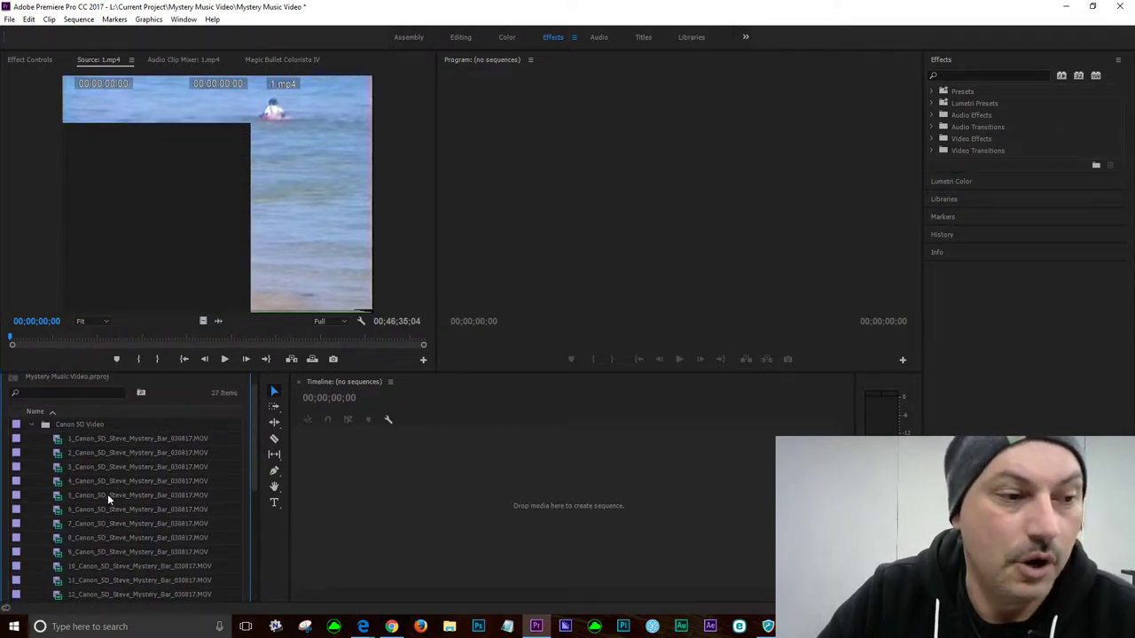
pyautogui.click(33, 445)
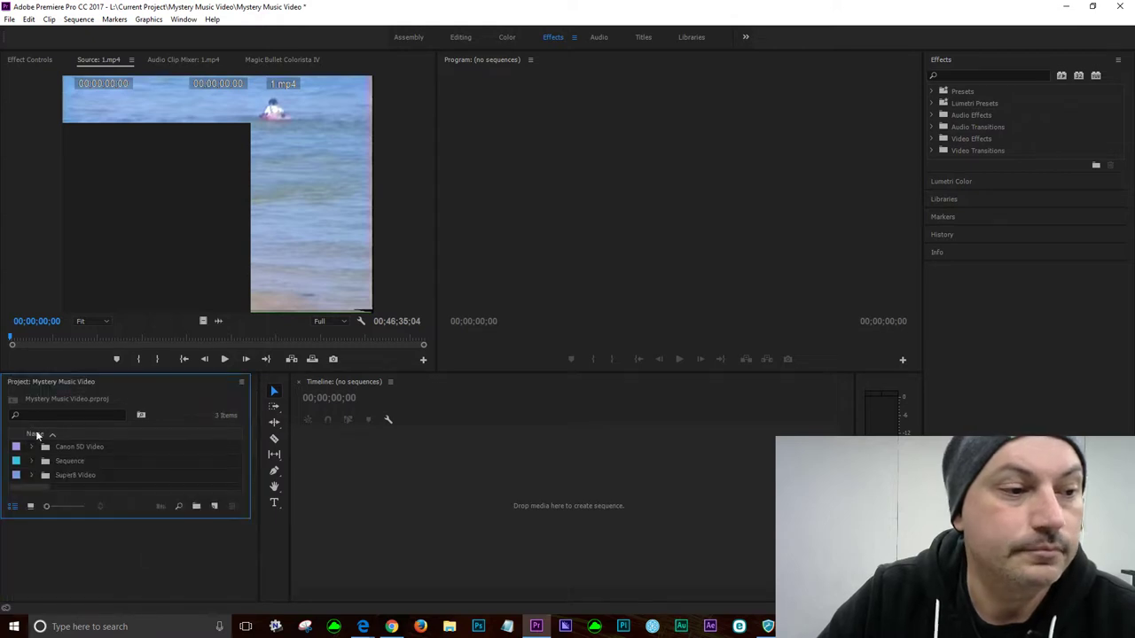
pyautogui.click(149, 340)
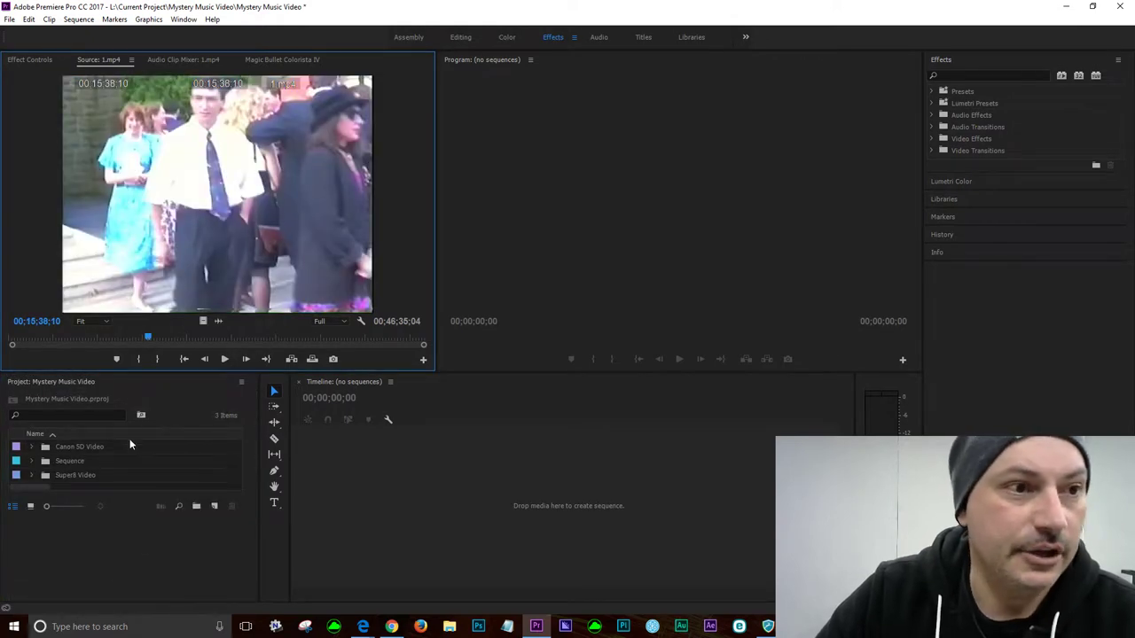
pyautogui.click(450, 627)
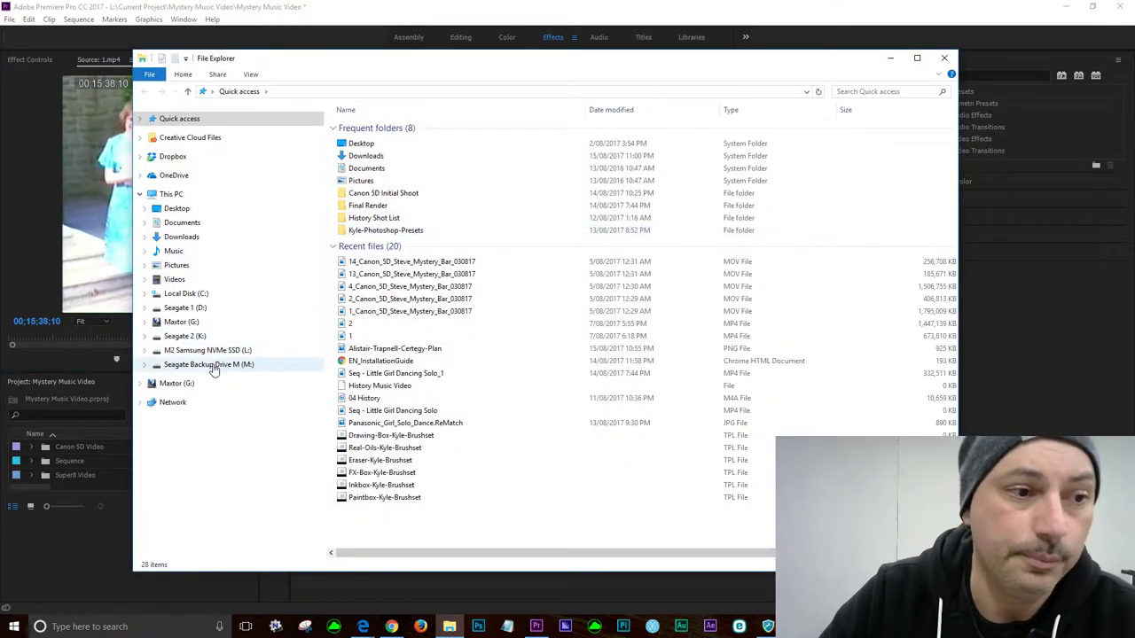
# - Copy the MYSTERY audio file from the client folder on Seagate 2 (K:)
pyautogui.click(196, 351)
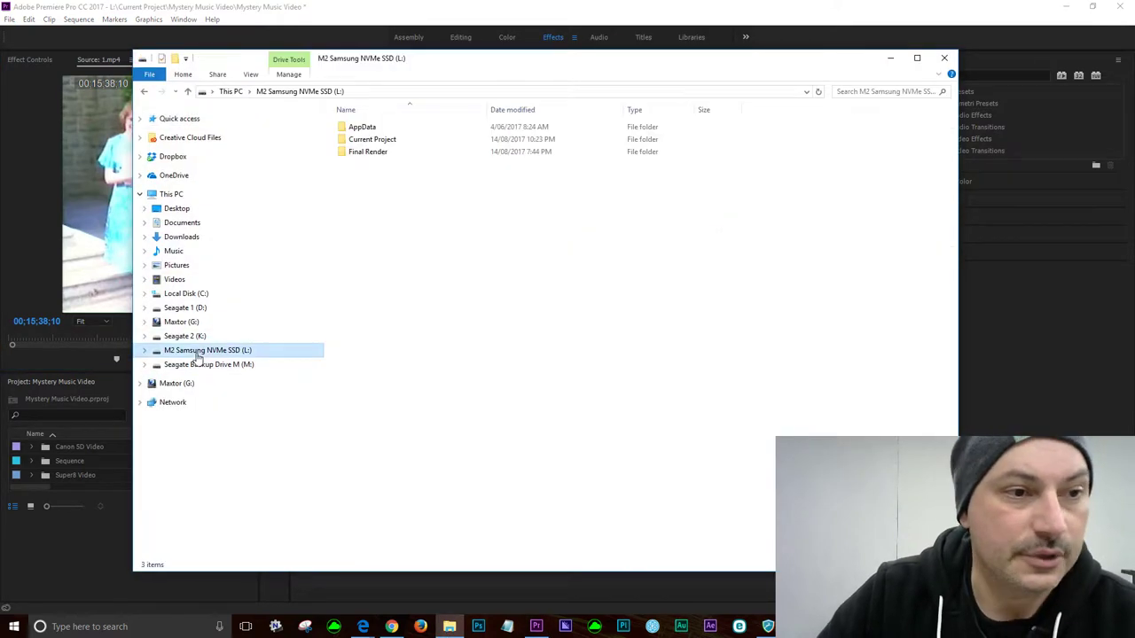
pyautogui.doubleClick(359, 142)
pyautogui.doubleClick(357, 143)
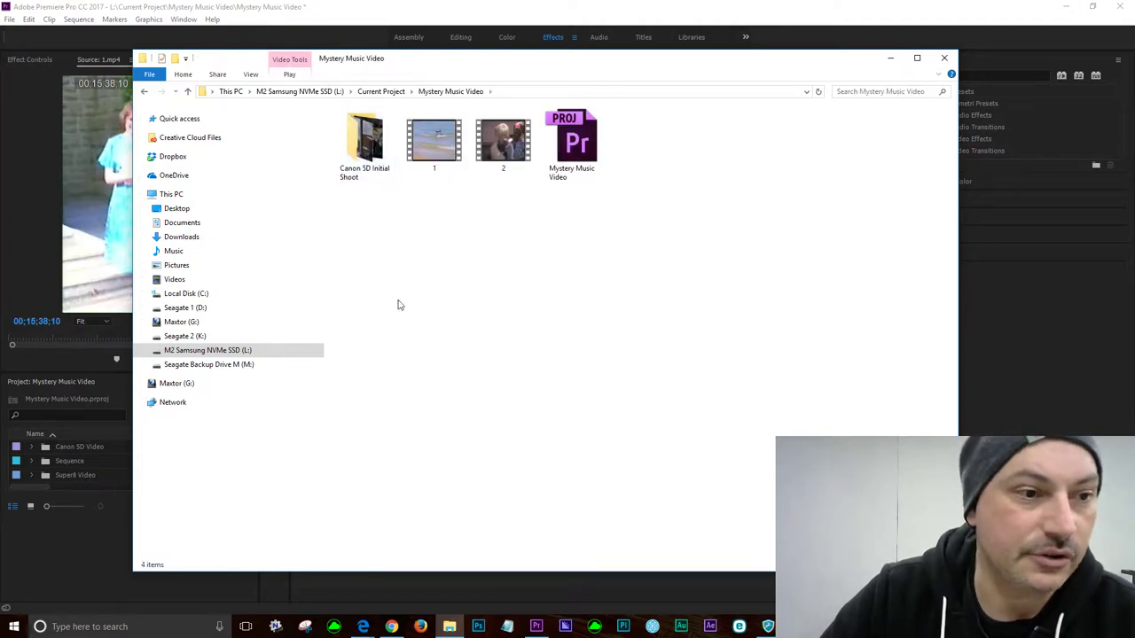
pyautogui.click(187, 336)
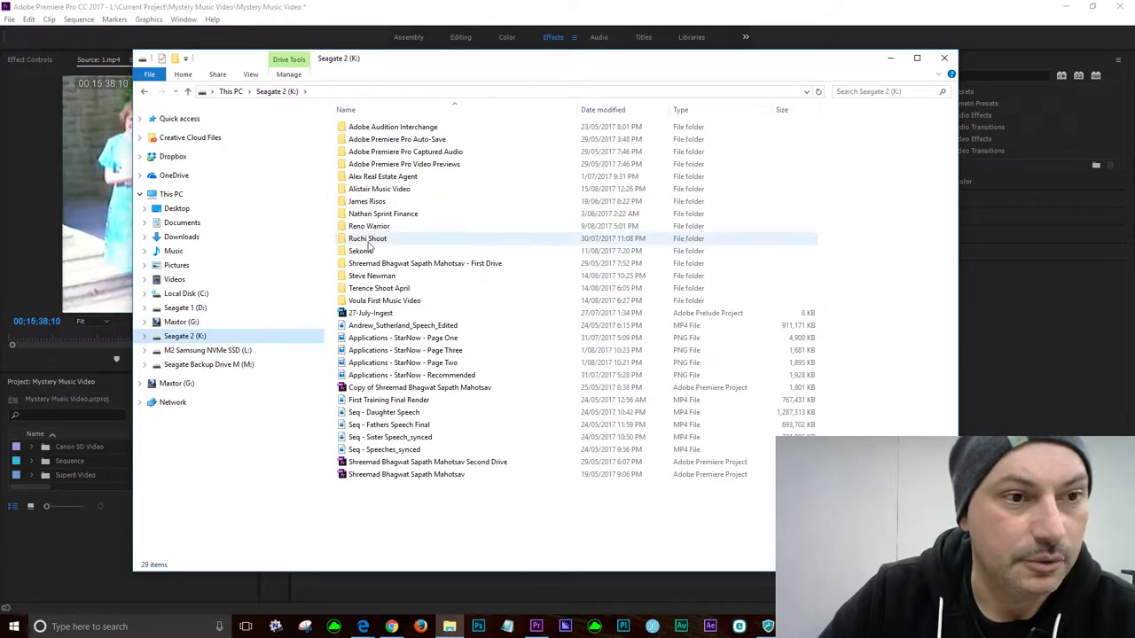
pyautogui.doubleClick(381, 275)
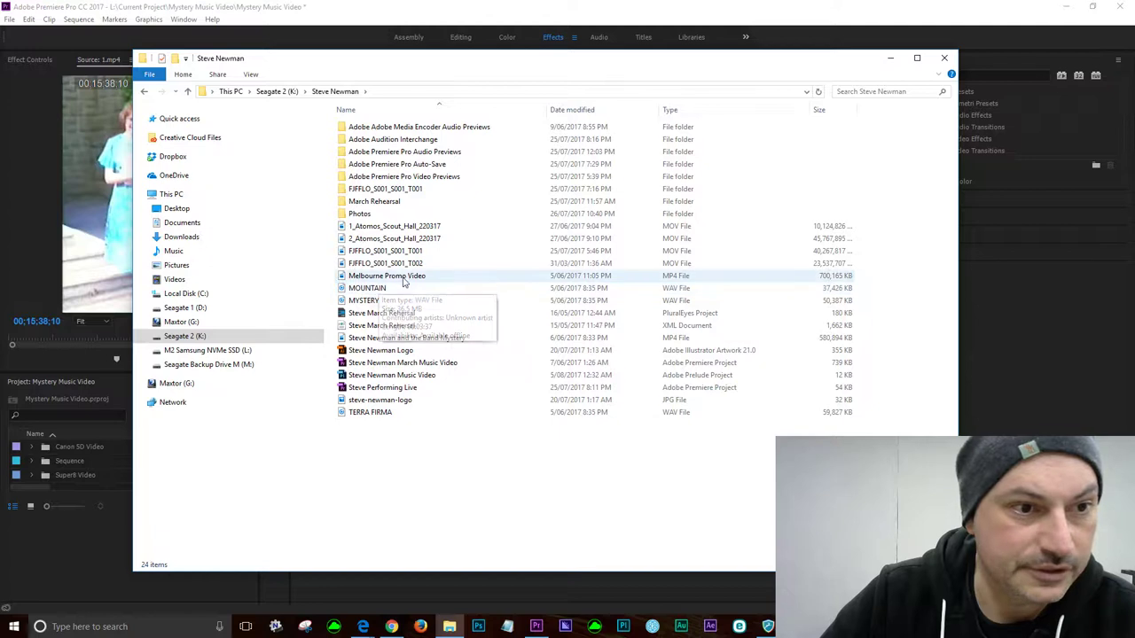
pyautogui.click(379, 301)
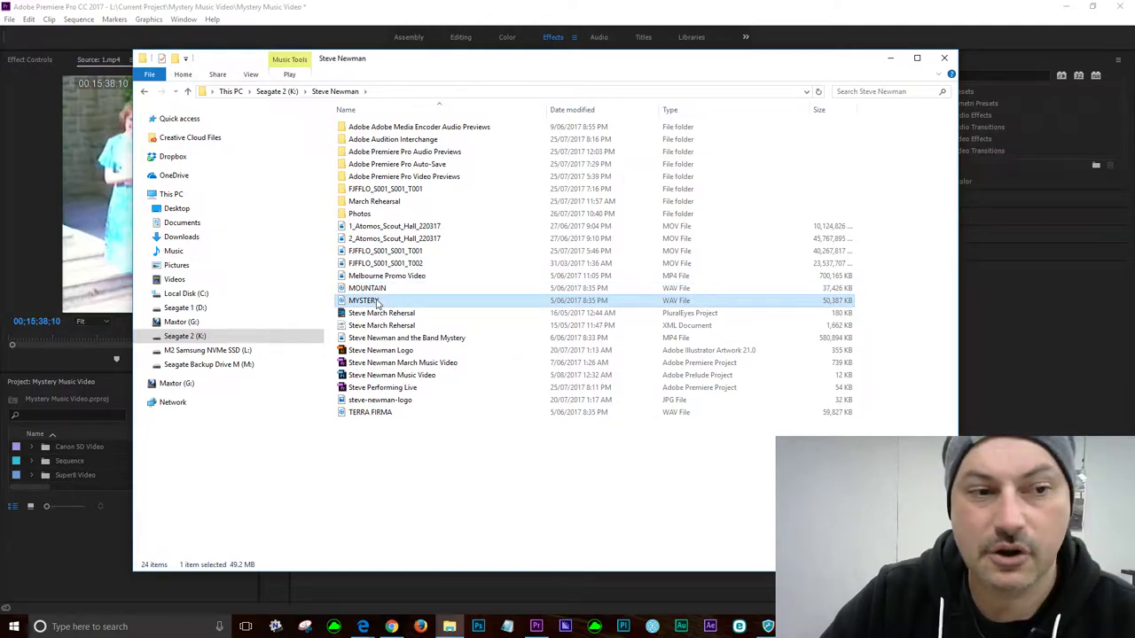
pyautogui.rightClick(379, 304)
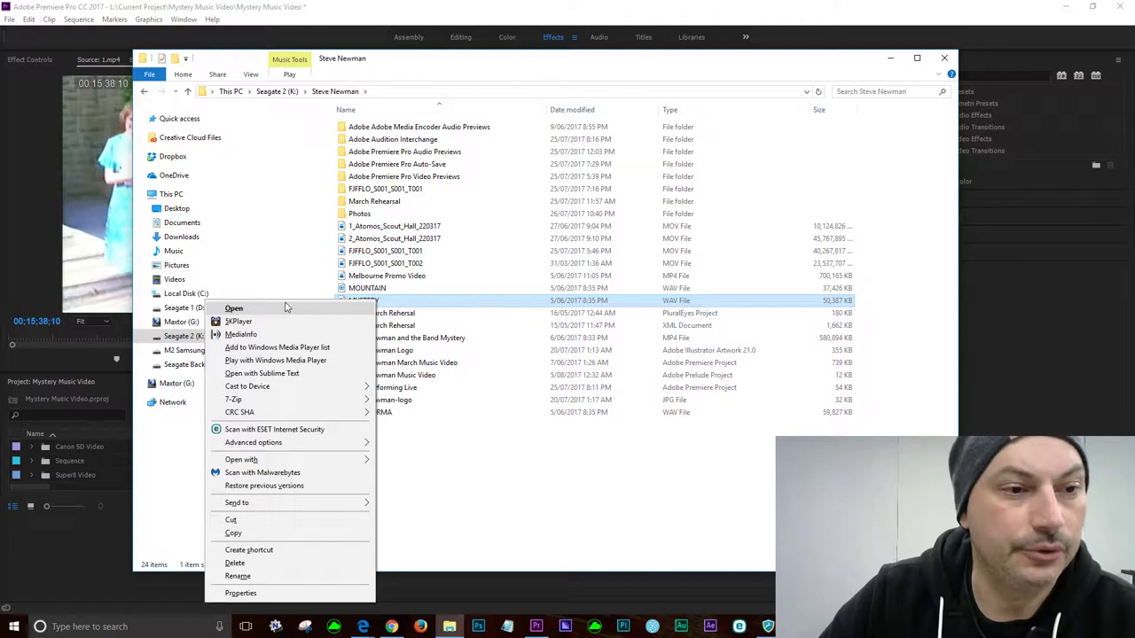
pyautogui.click(232, 533)
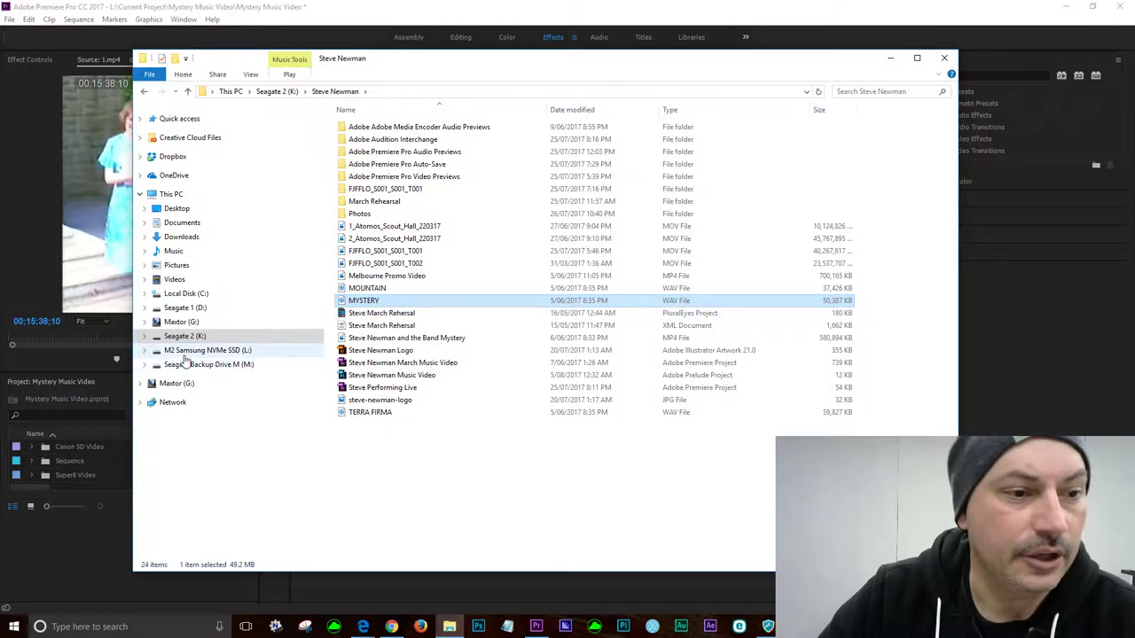
# - Paste MYSTERY into L:\Current Project\Mystery Music Video and close File Explorer
pyautogui.click(186, 352)
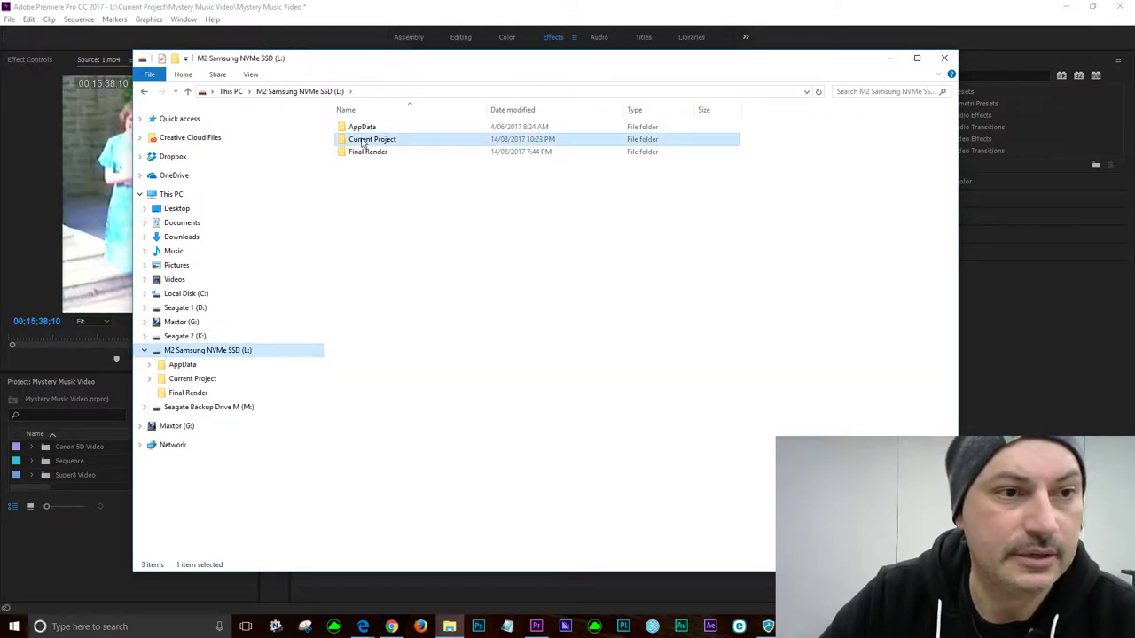
pyautogui.doubleClick(381, 140)
pyautogui.doubleClick(382, 142)
pyautogui.rightClick(314, 326)
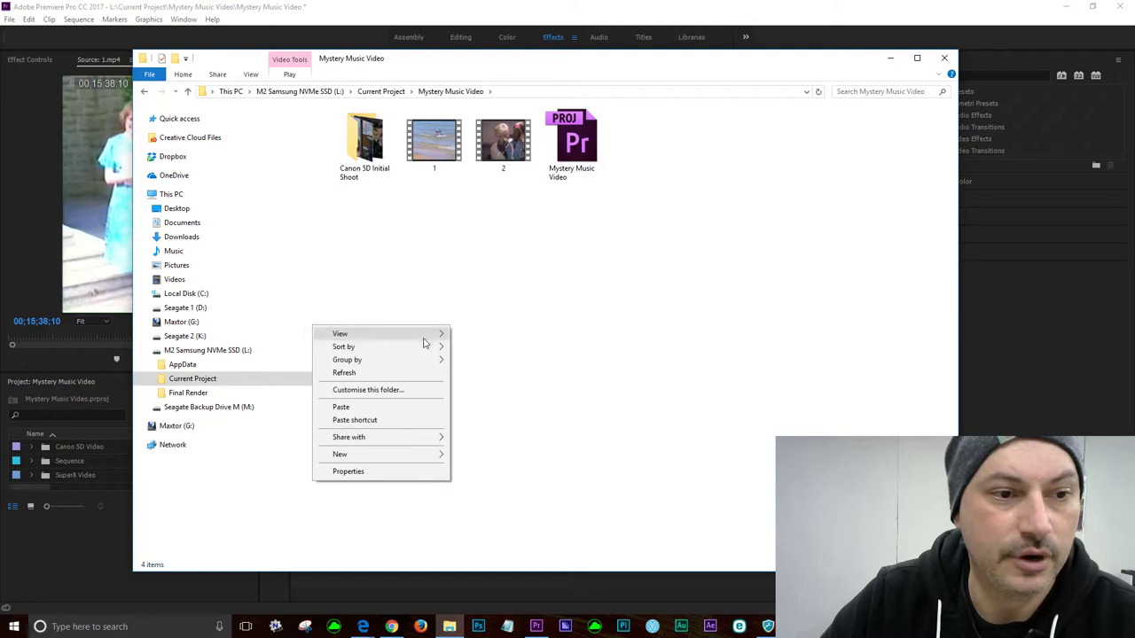
pyautogui.click(340, 407)
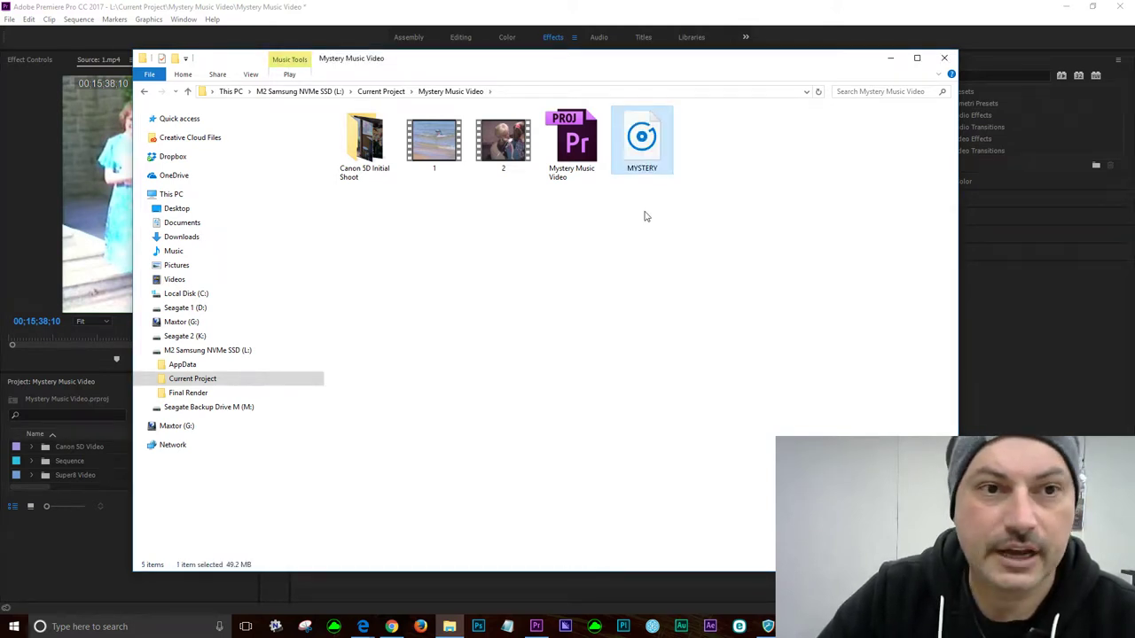
pyautogui.click(944, 57)
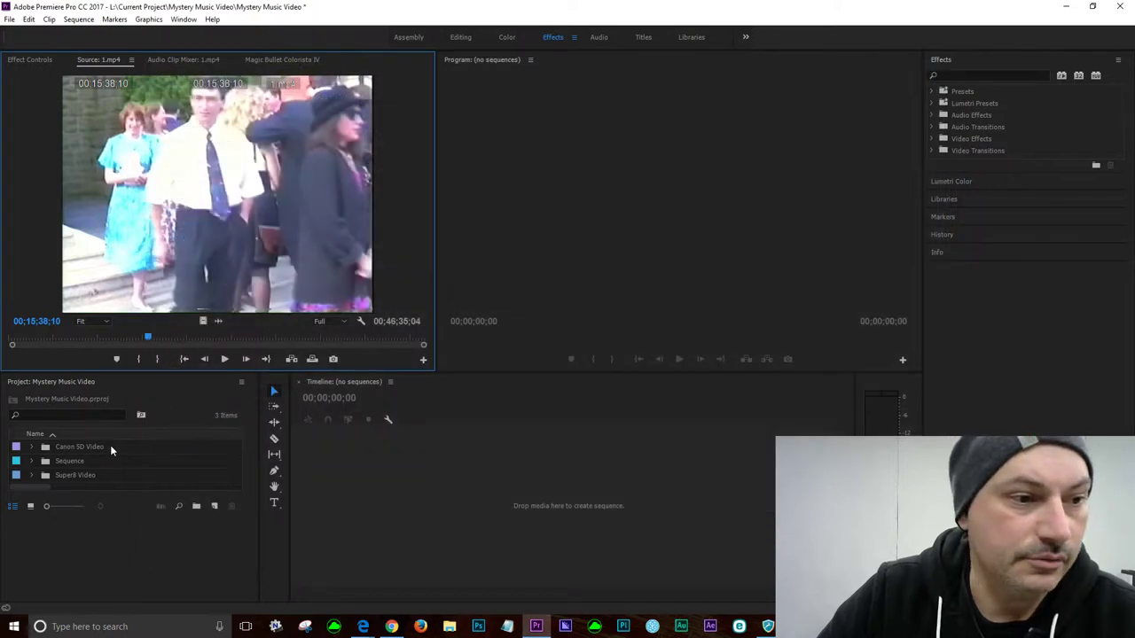
# - Import MYSTERY.wav from the project folder via File > Import and expand the Canon bin
pyautogui.click(108, 422)
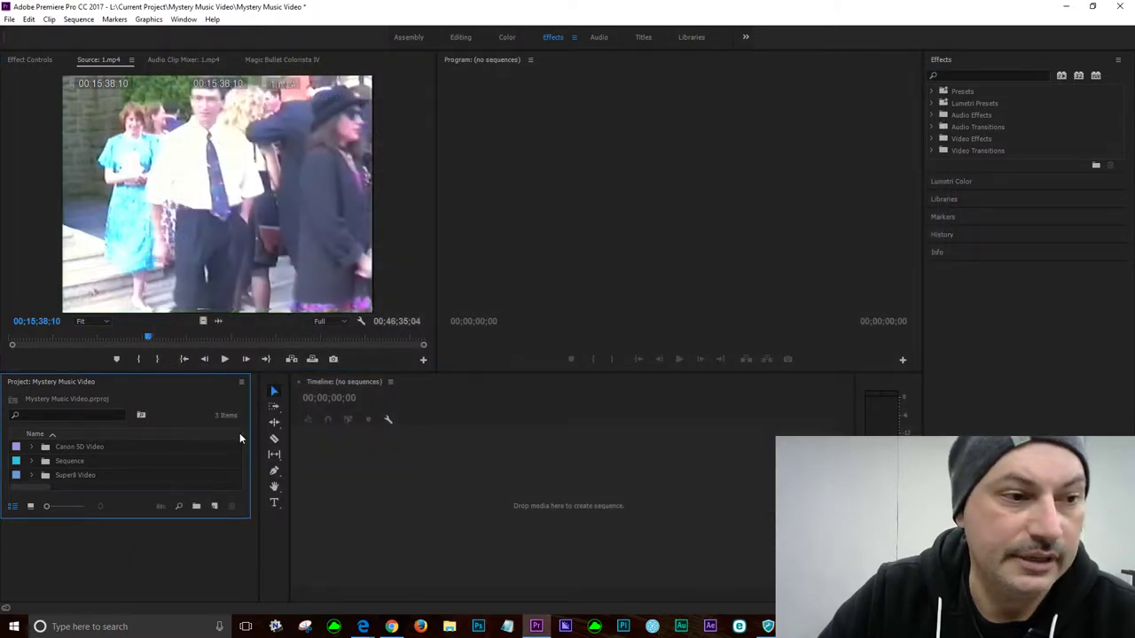
pyautogui.click(10, 19)
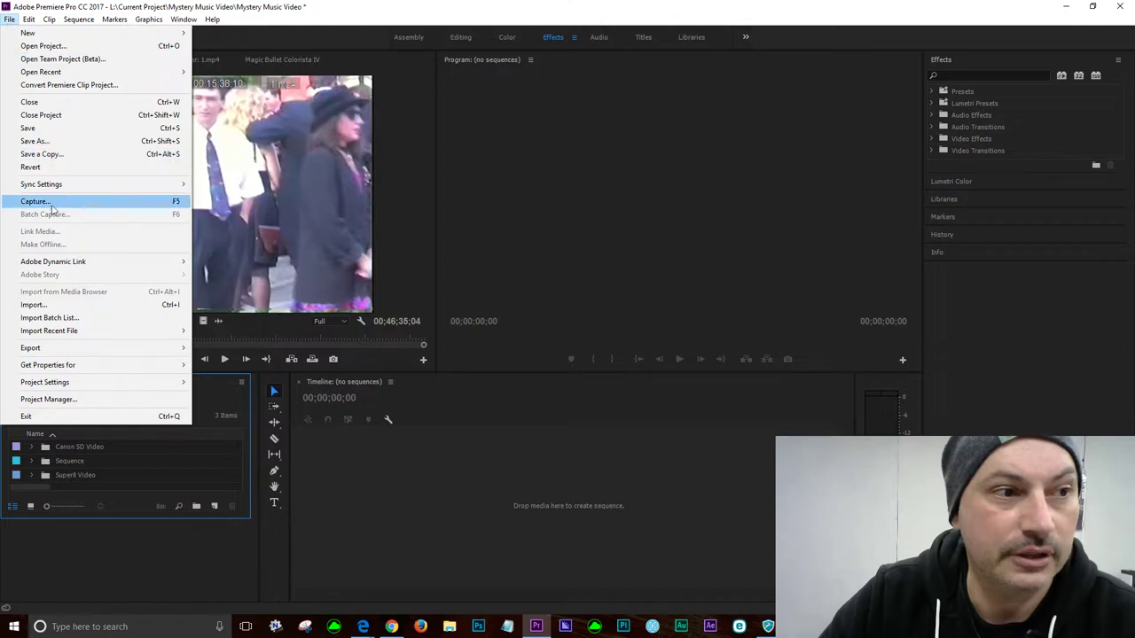
pyautogui.click(36, 304)
pyautogui.click(477, 119)
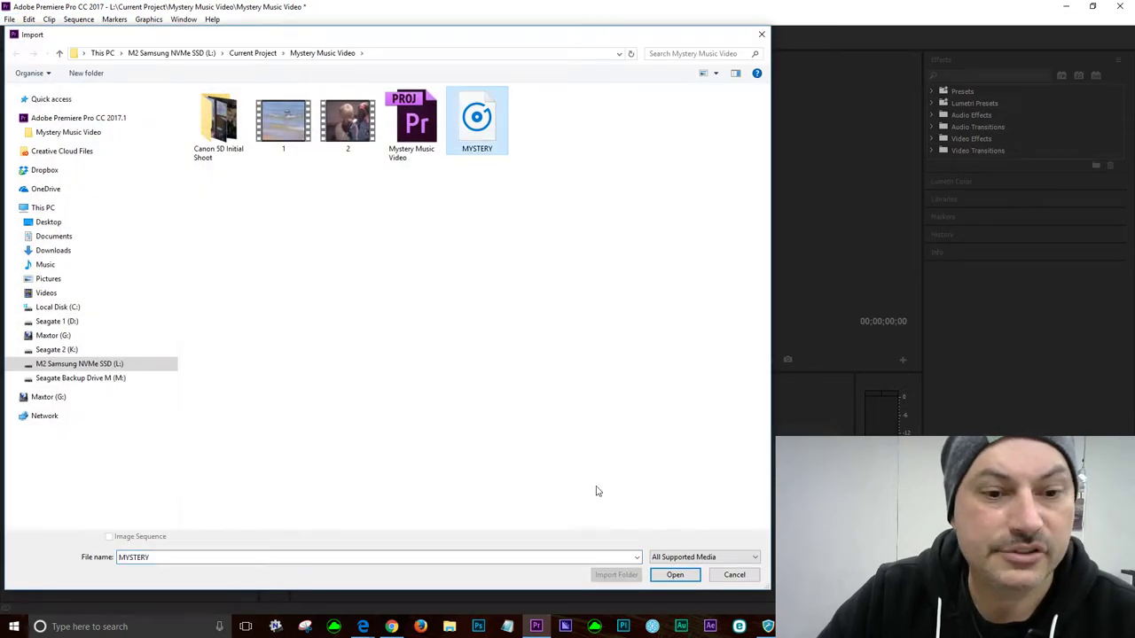
pyautogui.click(673, 575)
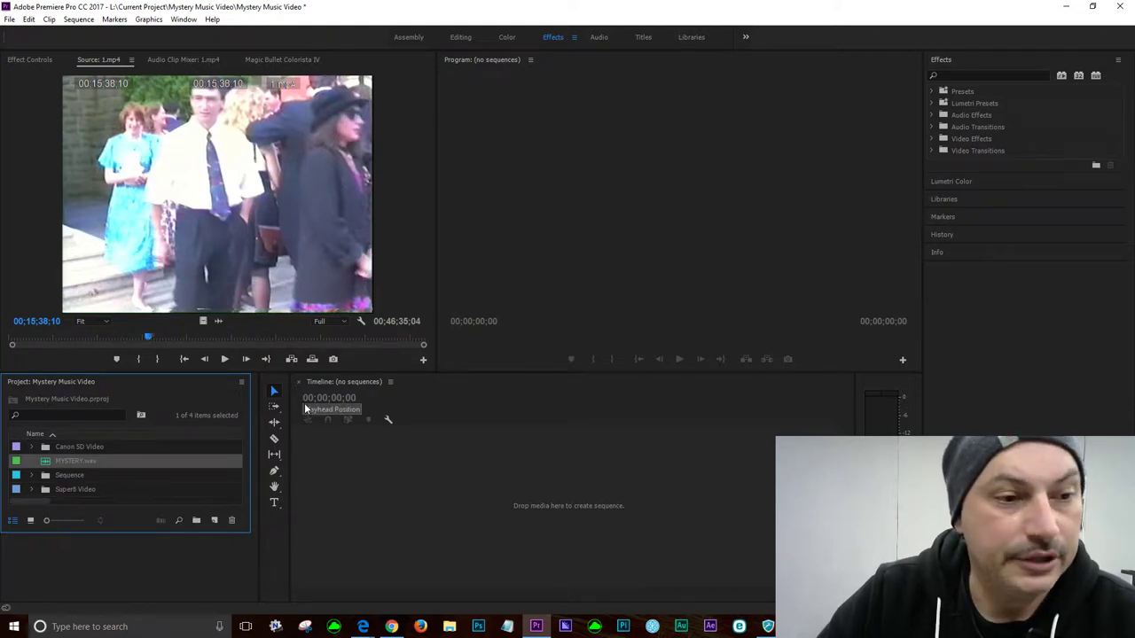
pyautogui.click(32, 447)
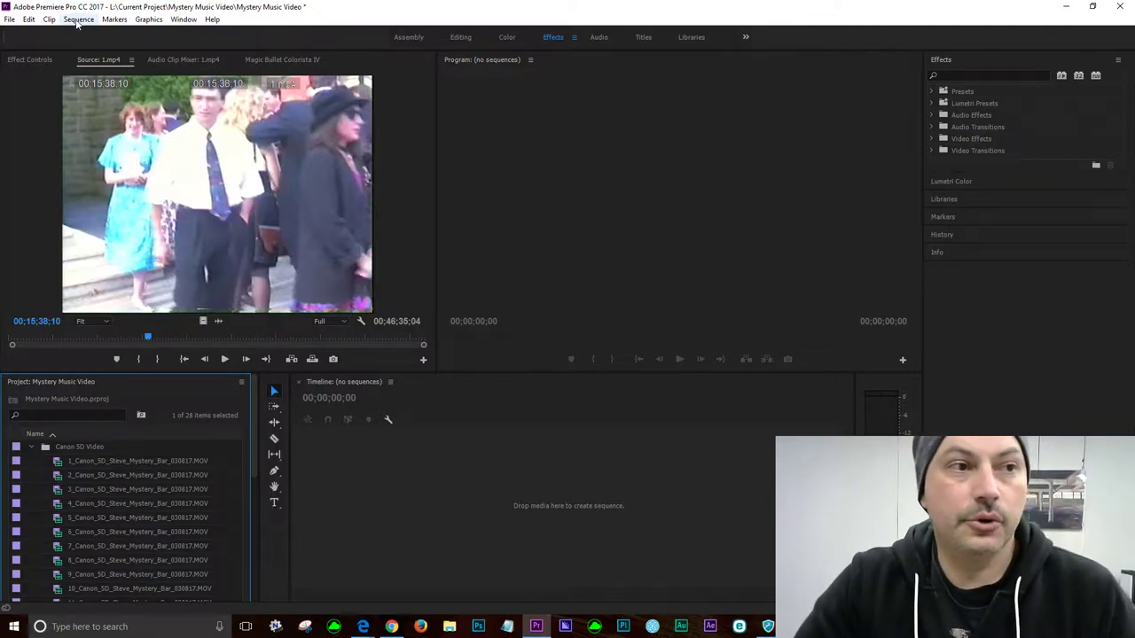
# - Start a new sequence from the File menu's New Sequence command
pyautogui.click(77, 20)
pyautogui.click(399, 467)
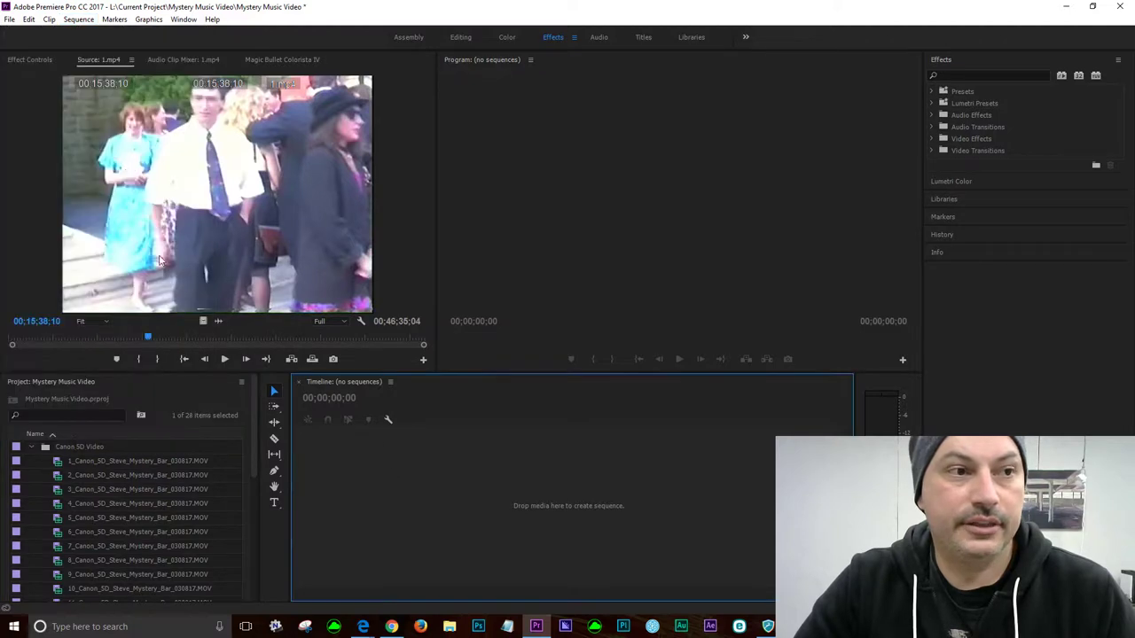
pyautogui.click(10, 20)
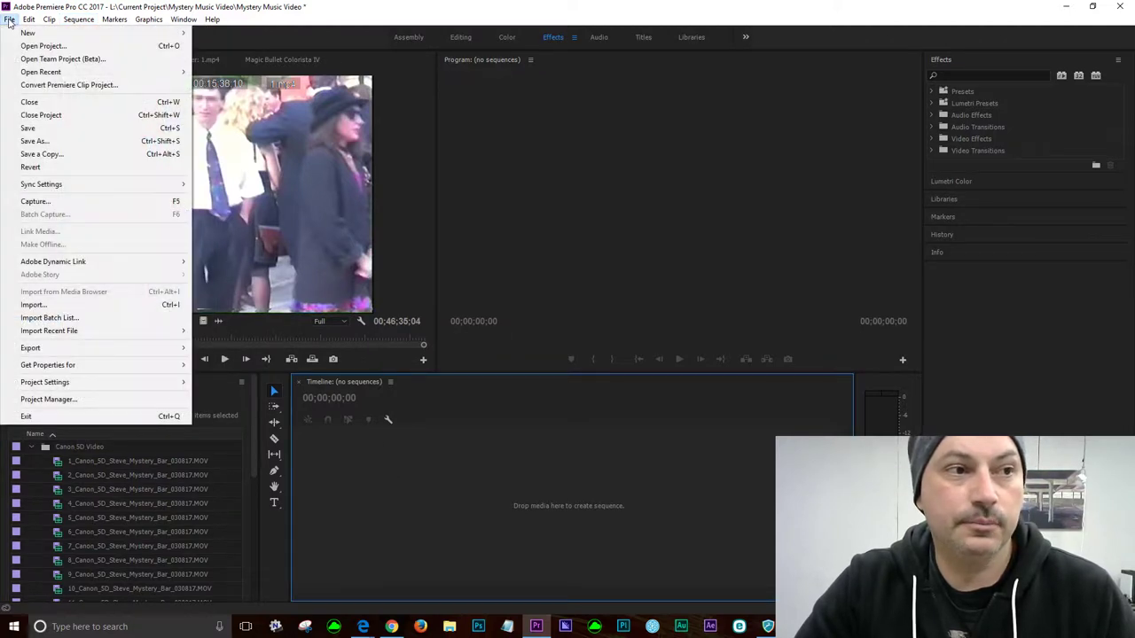
pyautogui.moveTo(28, 33)
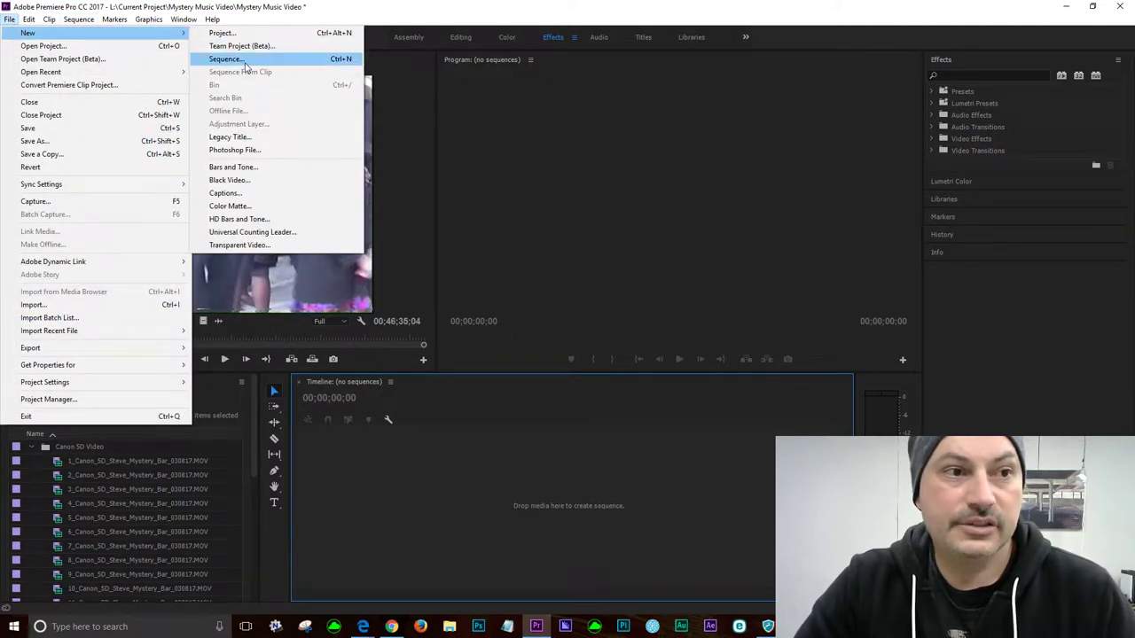
pyautogui.click(245, 60)
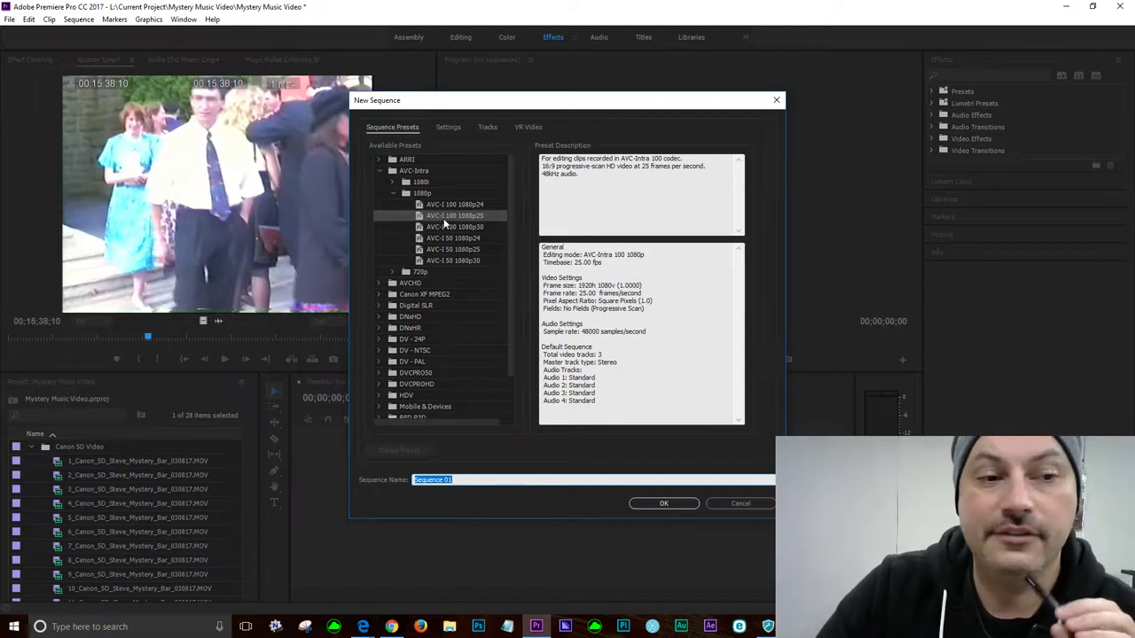
# - Browse the AVC-Intra 1080p presets and select AVC-I 100 1080p25
pyautogui.click(394, 192)
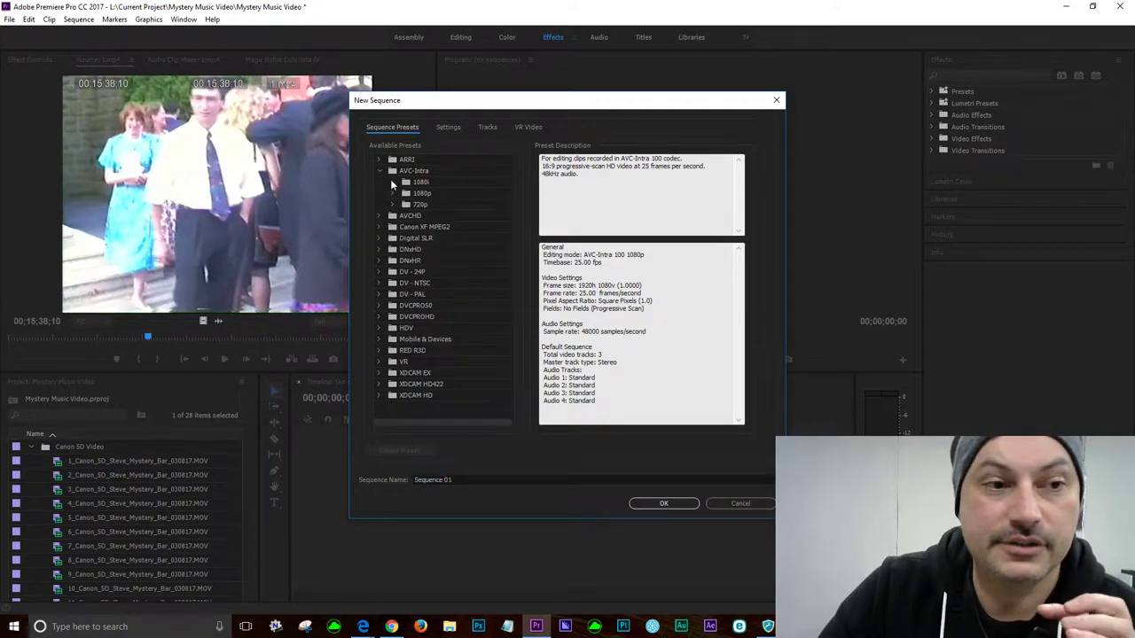
pyautogui.click(382, 170)
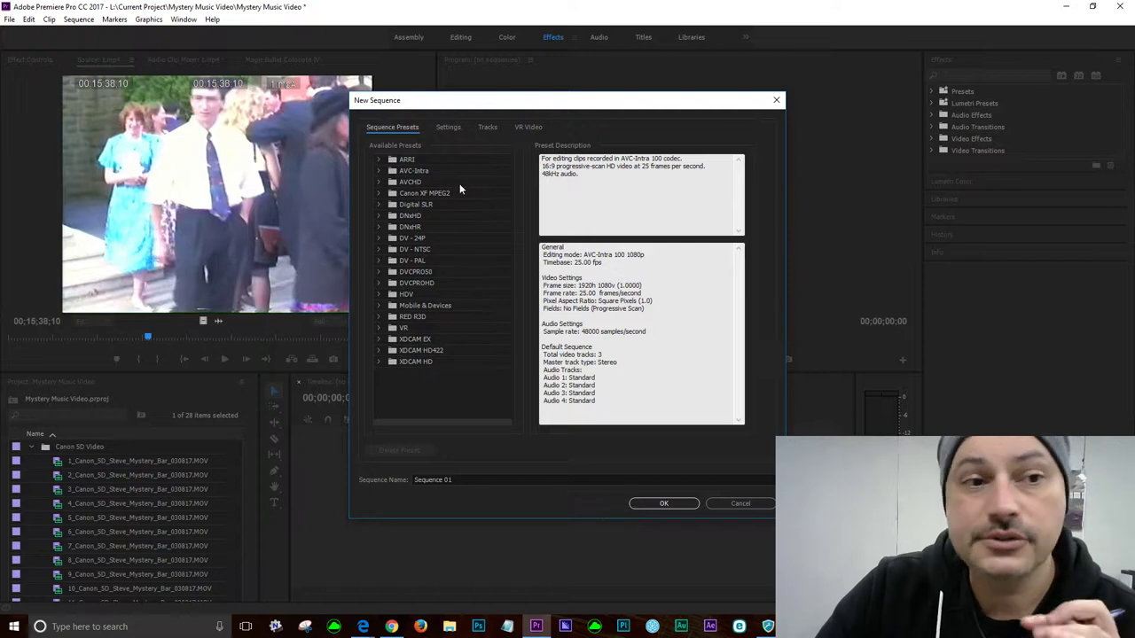
pyautogui.click(425, 172)
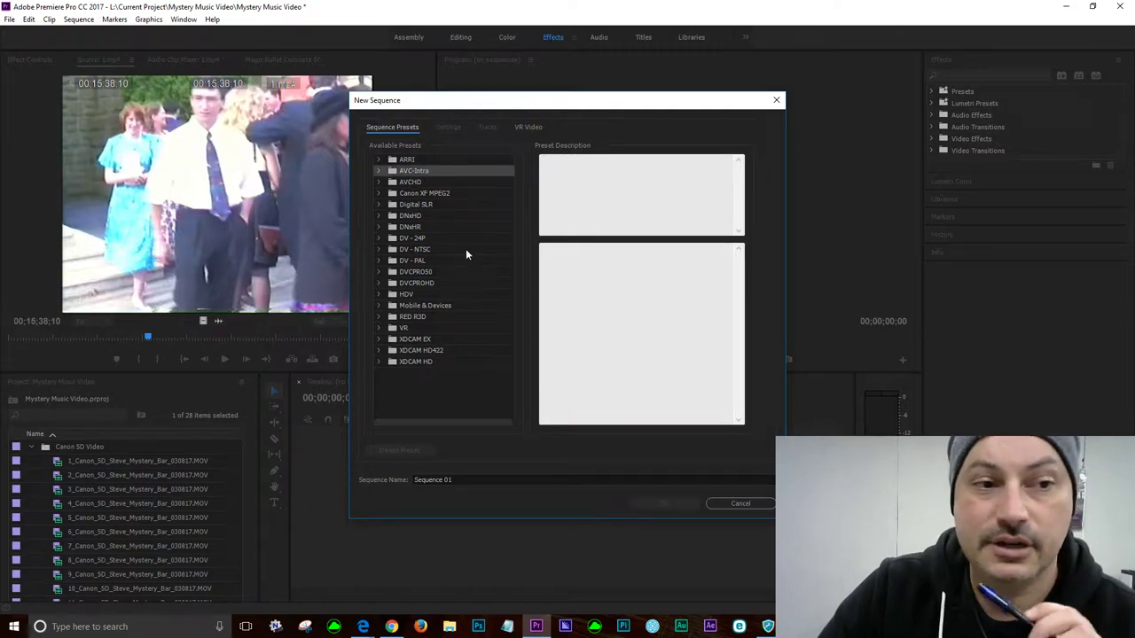
pyautogui.click(378, 171)
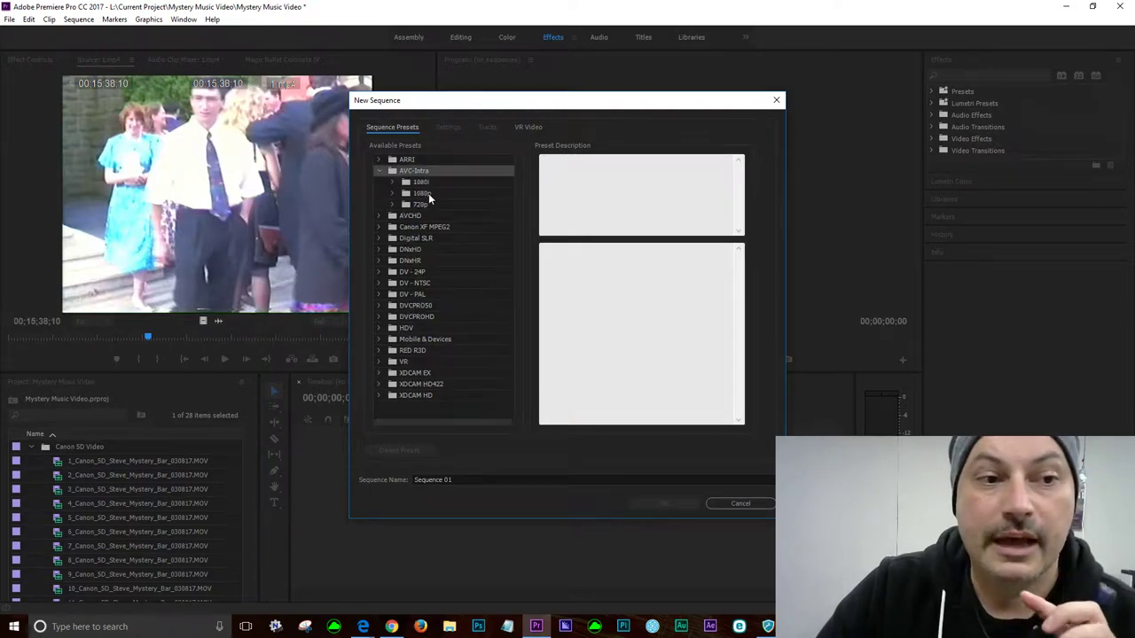
pyautogui.click(392, 192)
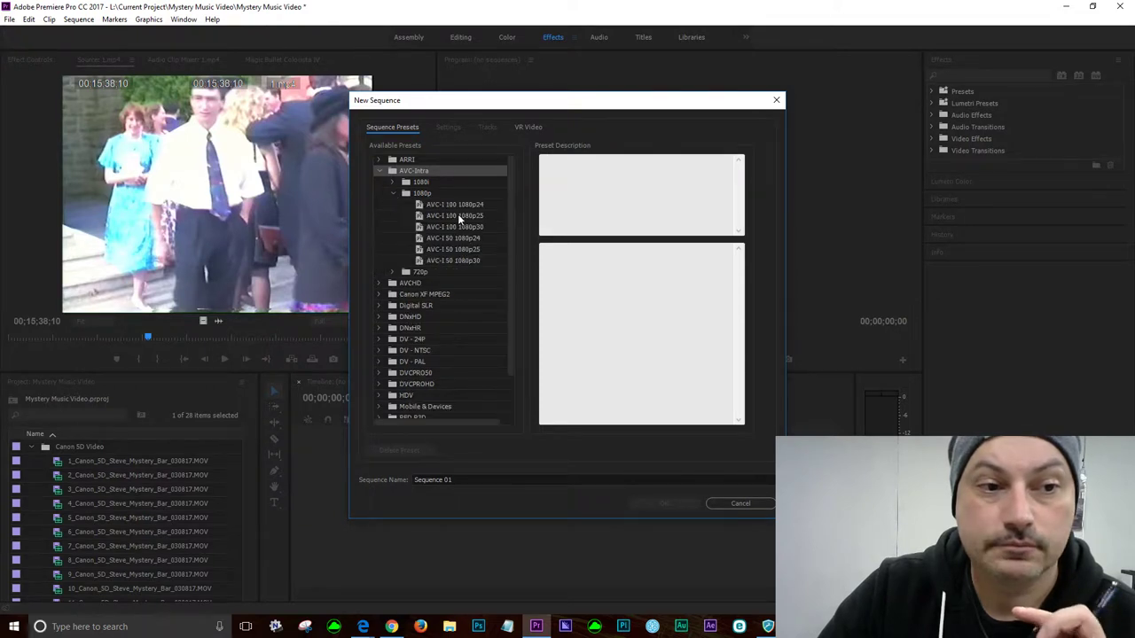
pyautogui.click(456, 216)
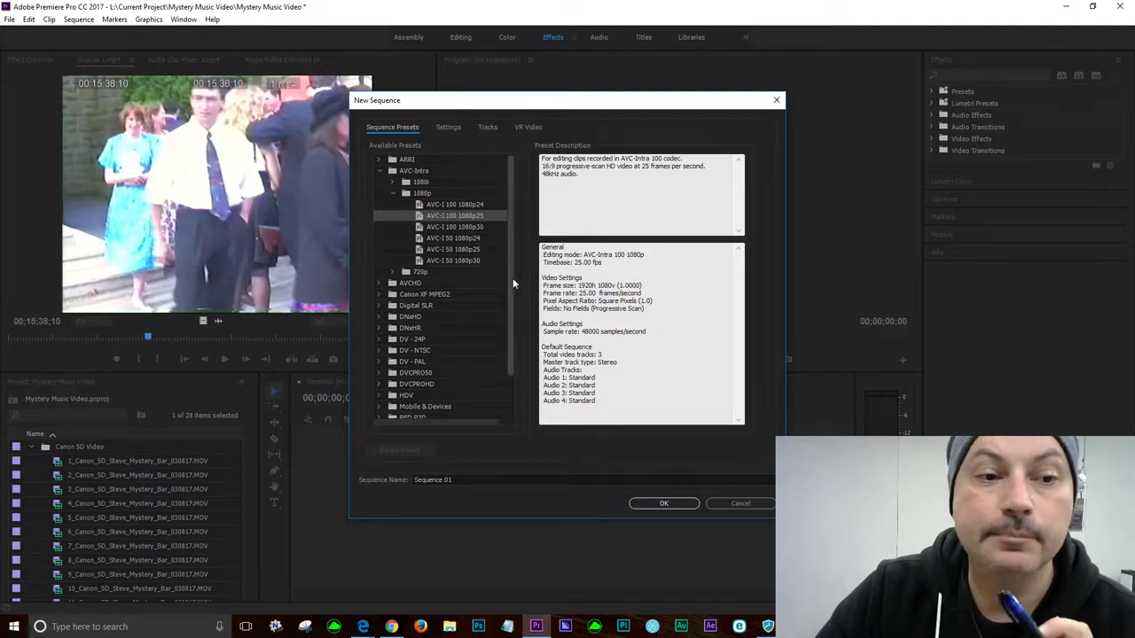
pyautogui.moveTo(509, 278); pyautogui.dragTo(522, 346)
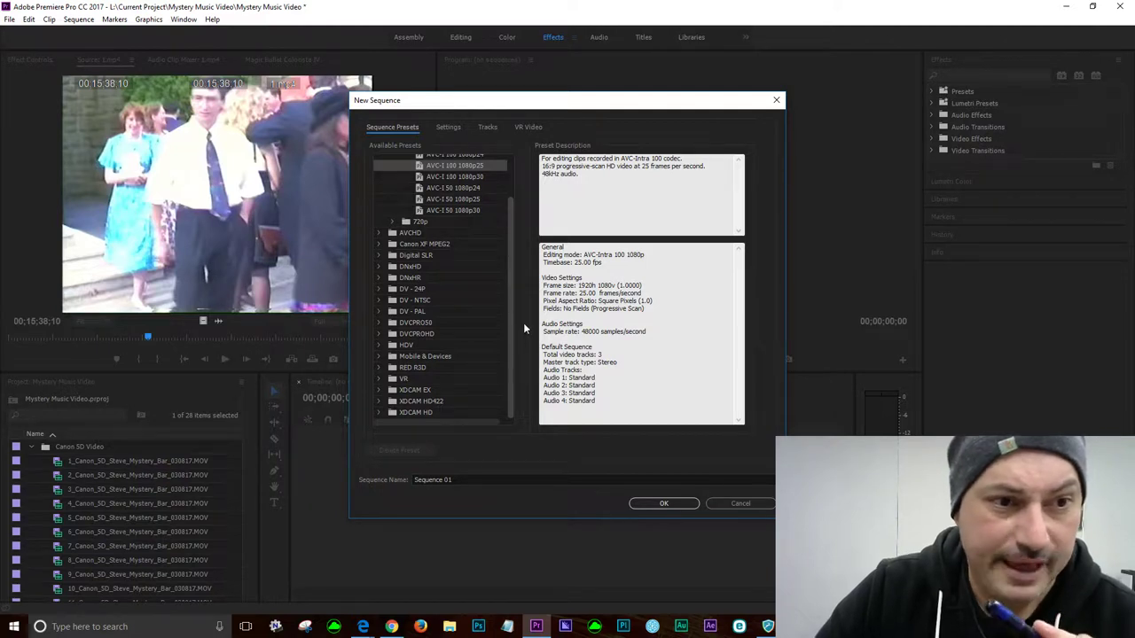
# - Expand and inspect the DNxHD and DNxHR preset groups, then collapse them
pyautogui.click(412, 266)
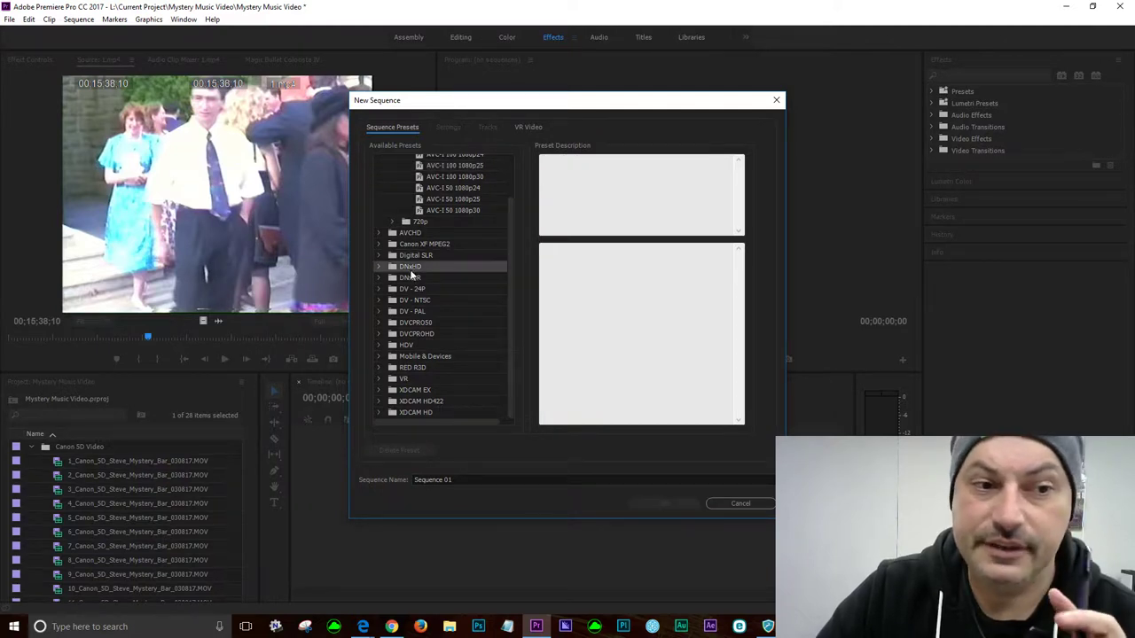
pyautogui.click(378, 266)
pyautogui.moveTo(508, 297); pyautogui.dragTo(527, 321)
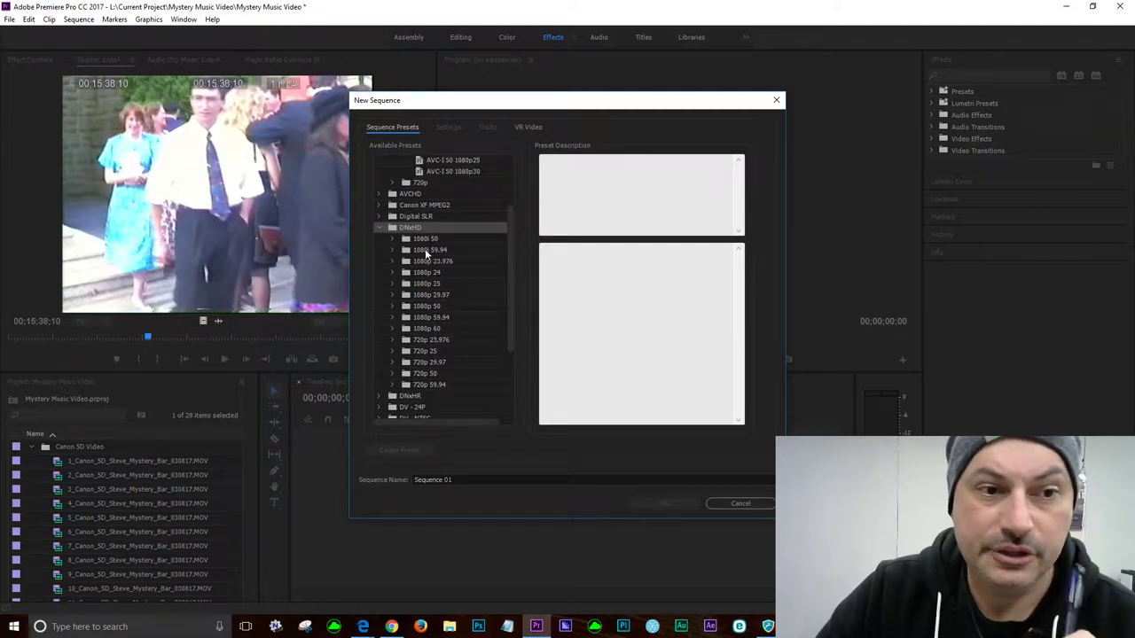
pyautogui.click(377, 228)
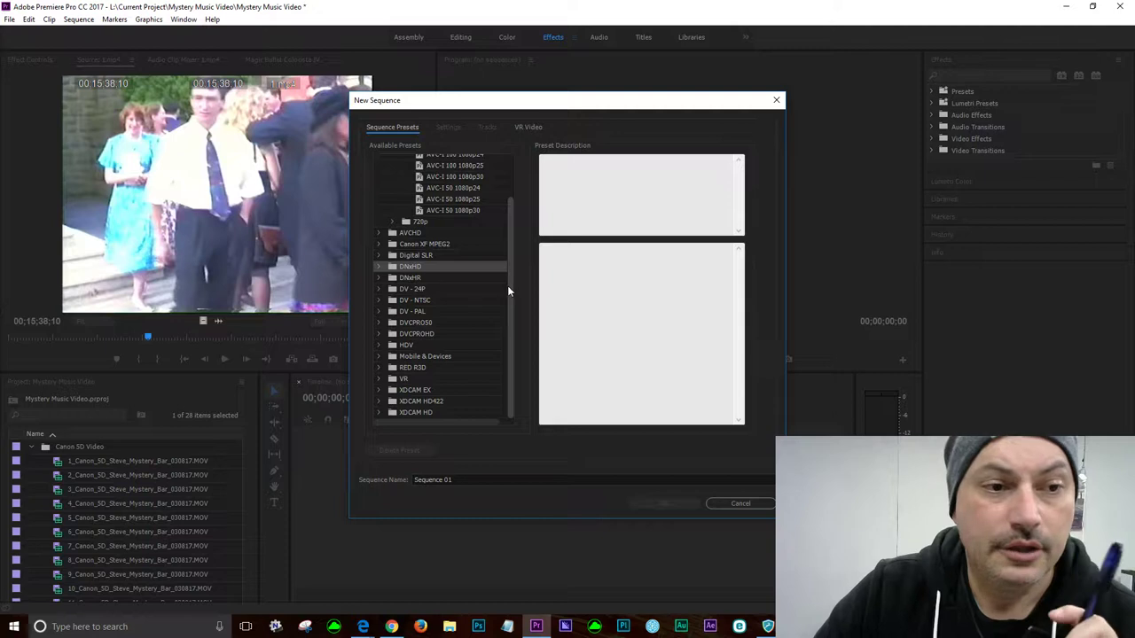
pyautogui.click(379, 276)
pyautogui.moveTo(509, 290); pyautogui.dragTo(523, 330)
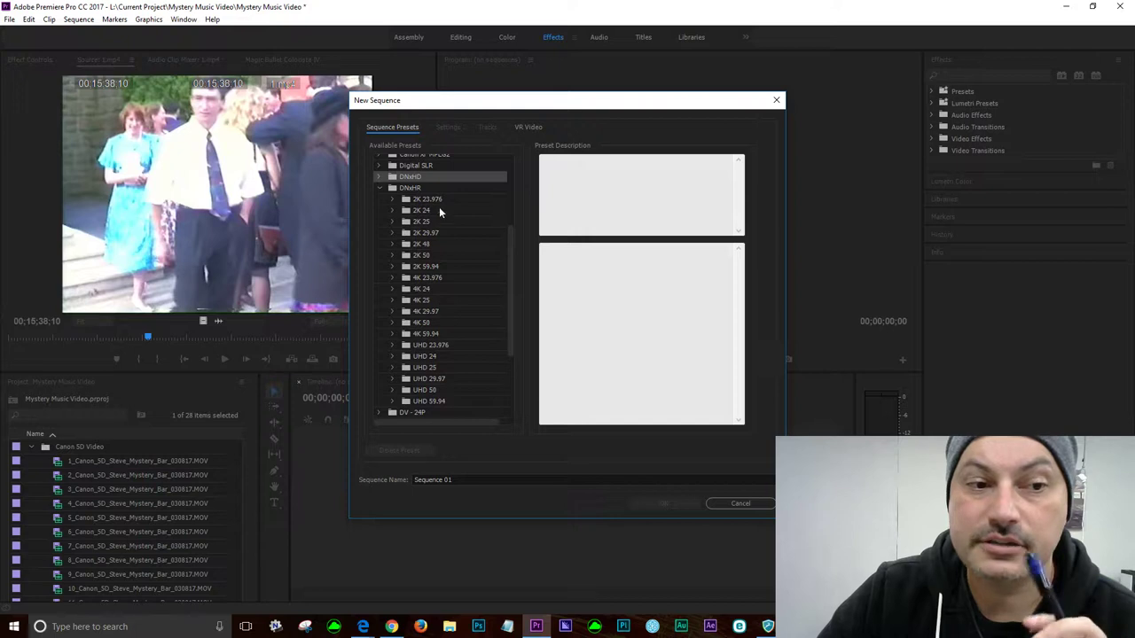
pyautogui.click(379, 188)
pyautogui.moveTo(510, 260); pyautogui.dragTo(525, 206)
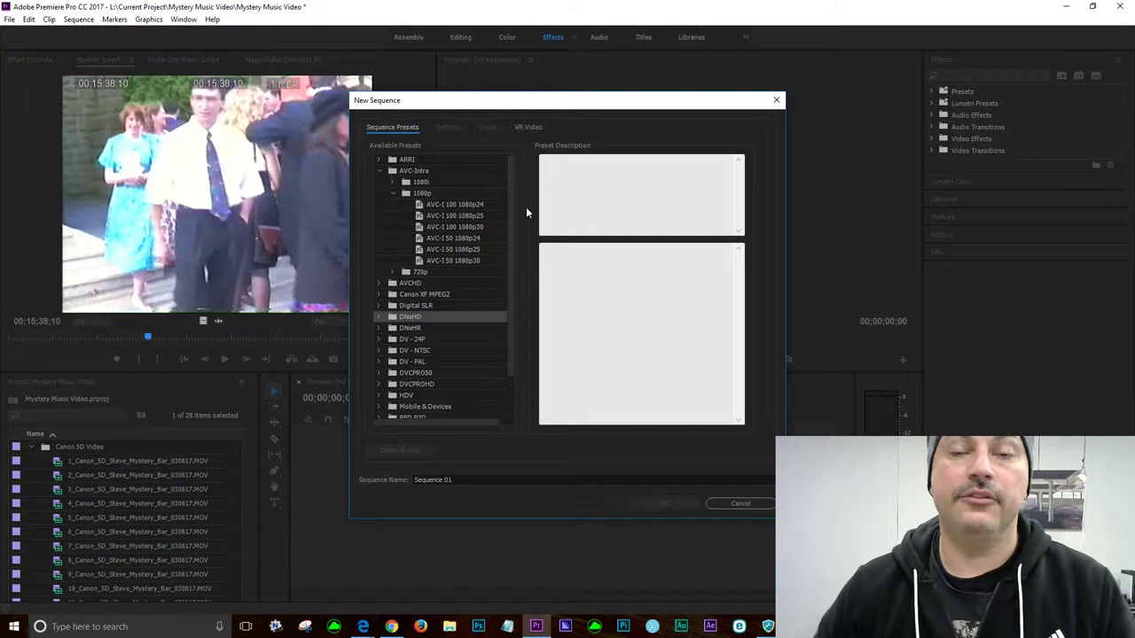
# - Recheck the AVC-I 100 1080p25 preset's frame size and rate, then browse AVCHD
pyautogui.click(463, 215)
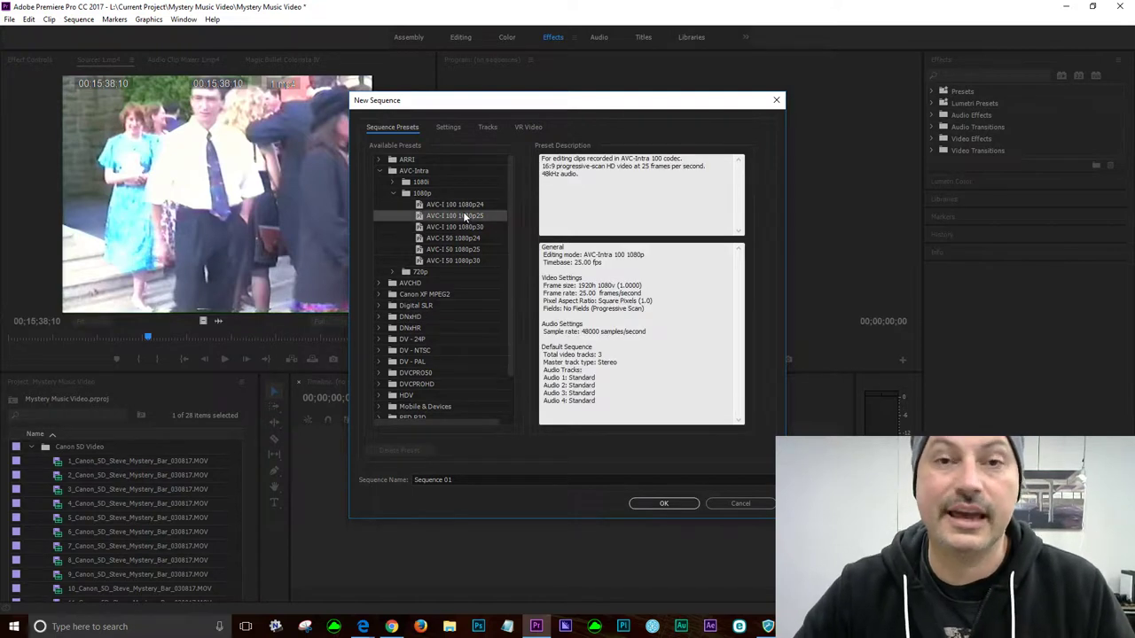
pyautogui.click(504, 282)
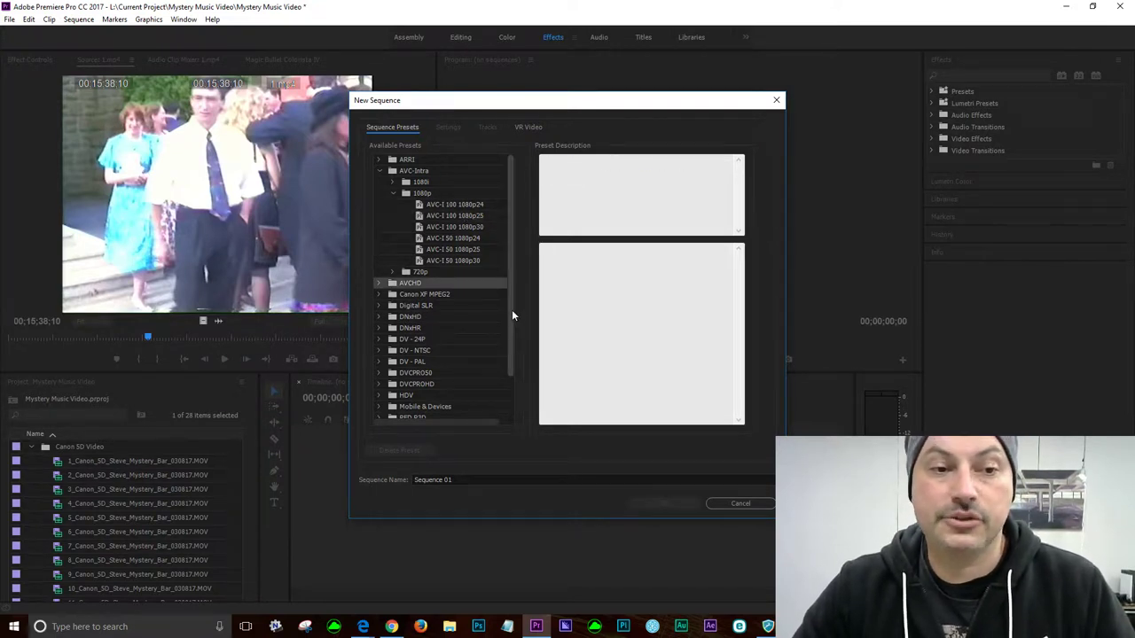
pyautogui.scroll(-2, 511, 315)
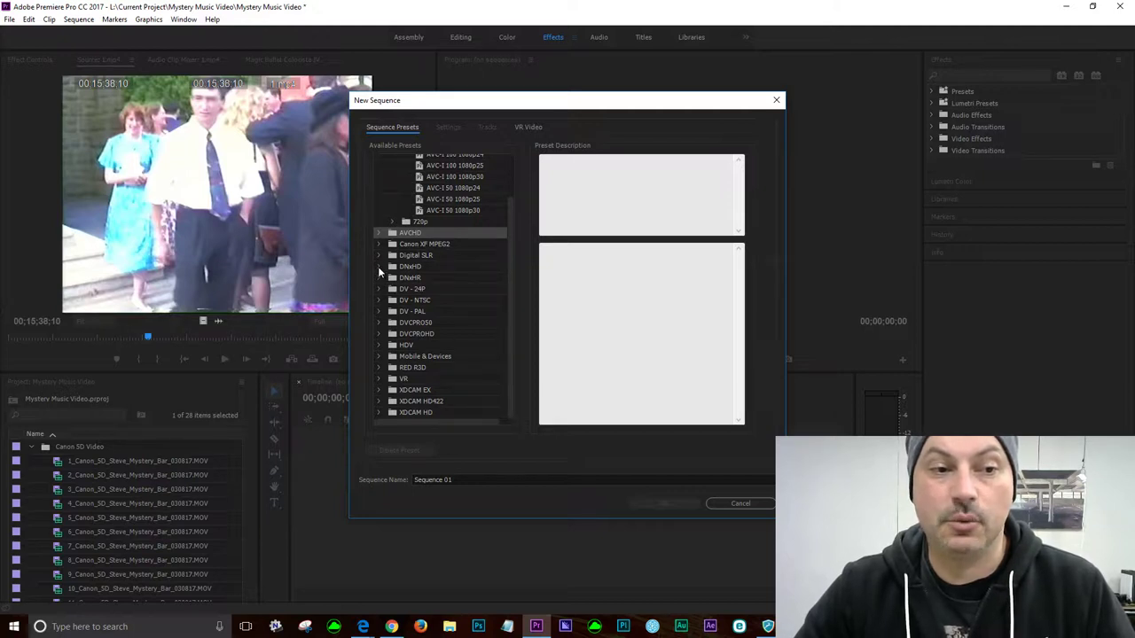
pyautogui.click(378, 266)
pyautogui.click(378, 266)
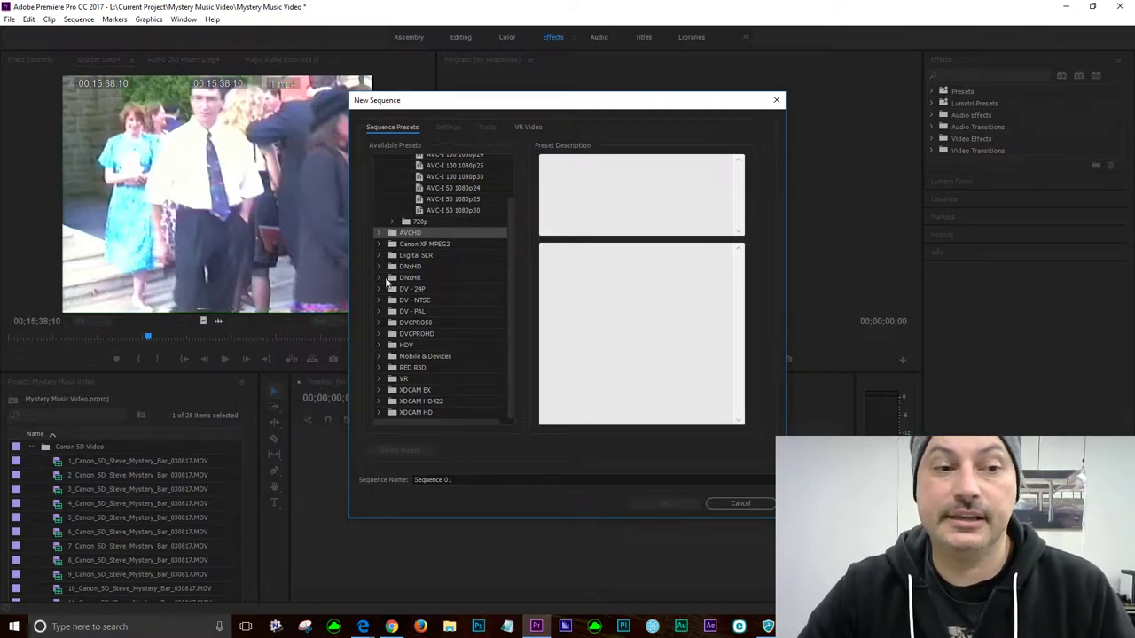
pyautogui.click(379, 279)
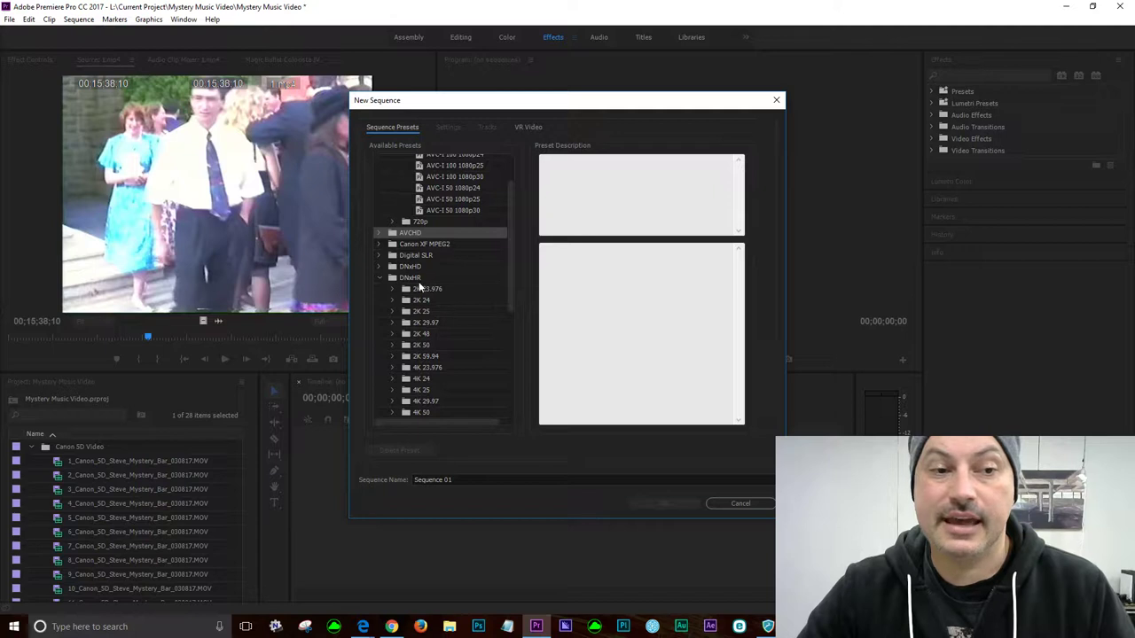
pyautogui.scroll(-3, 427, 290)
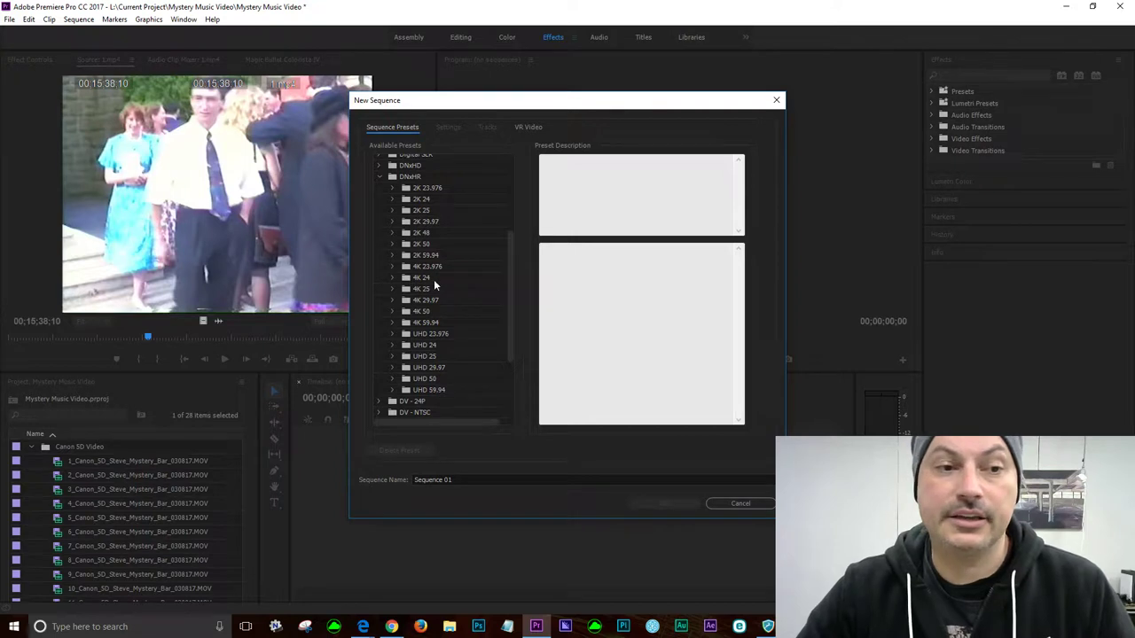
pyautogui.click(392, 267)
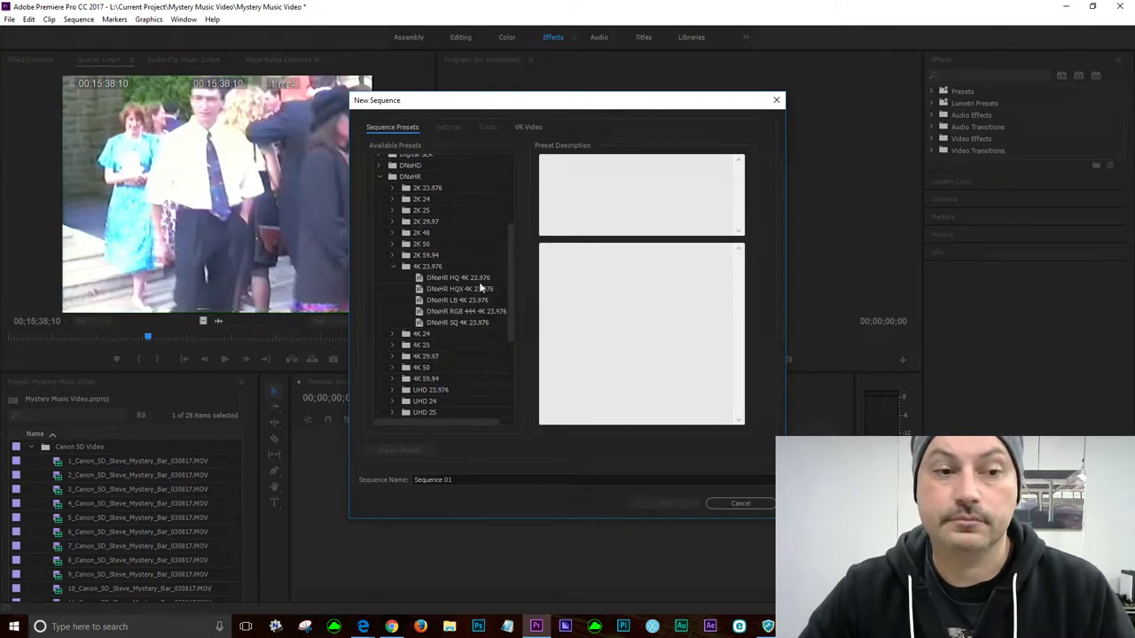
pyautogui.click(393, 266)
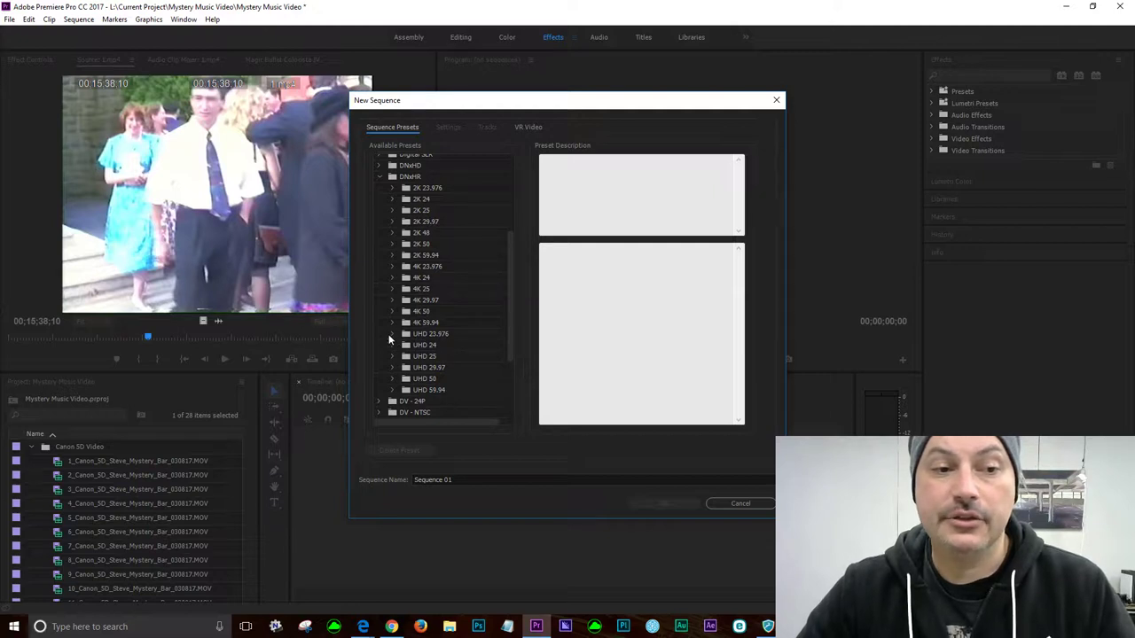
pyautogui.click(391, 333)
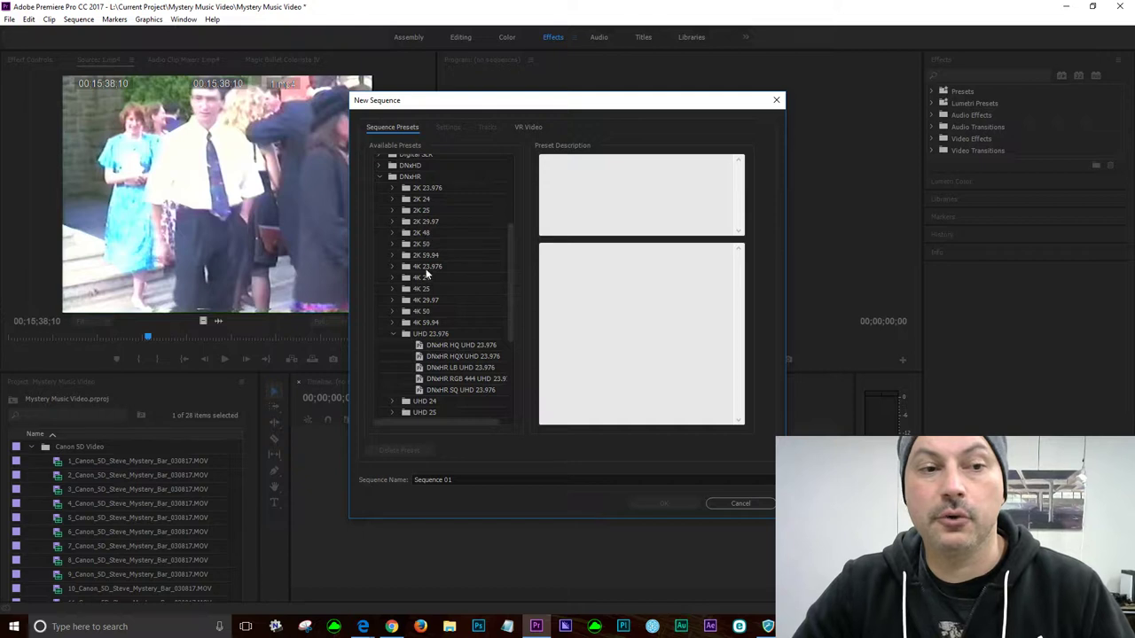
pyautogui.click(394, 334)
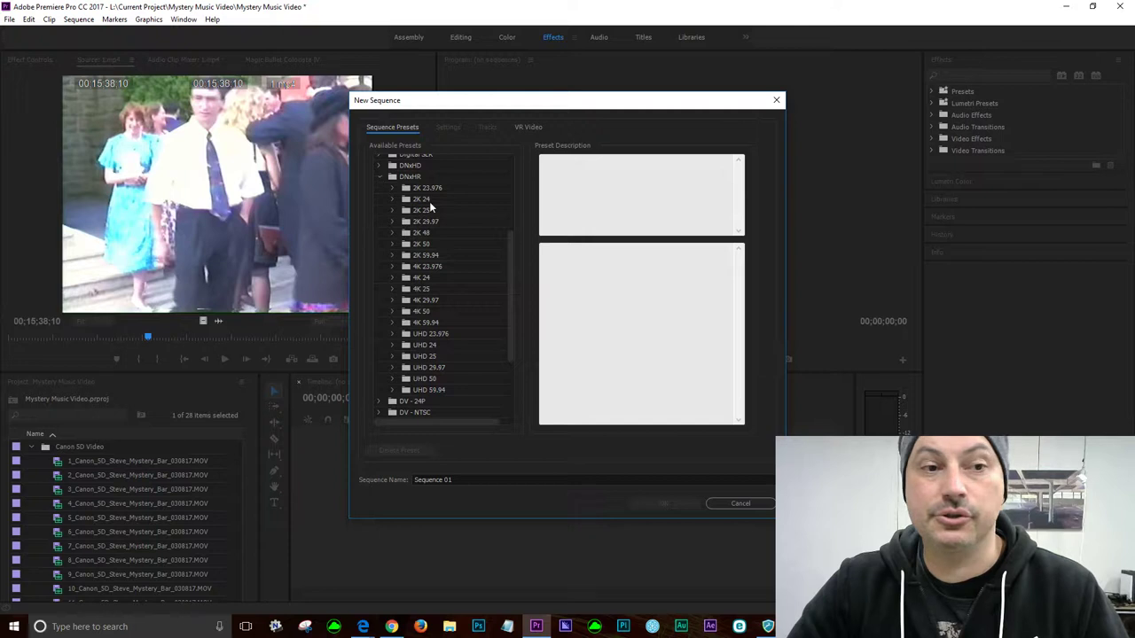
pyautogui.click(379, 177)
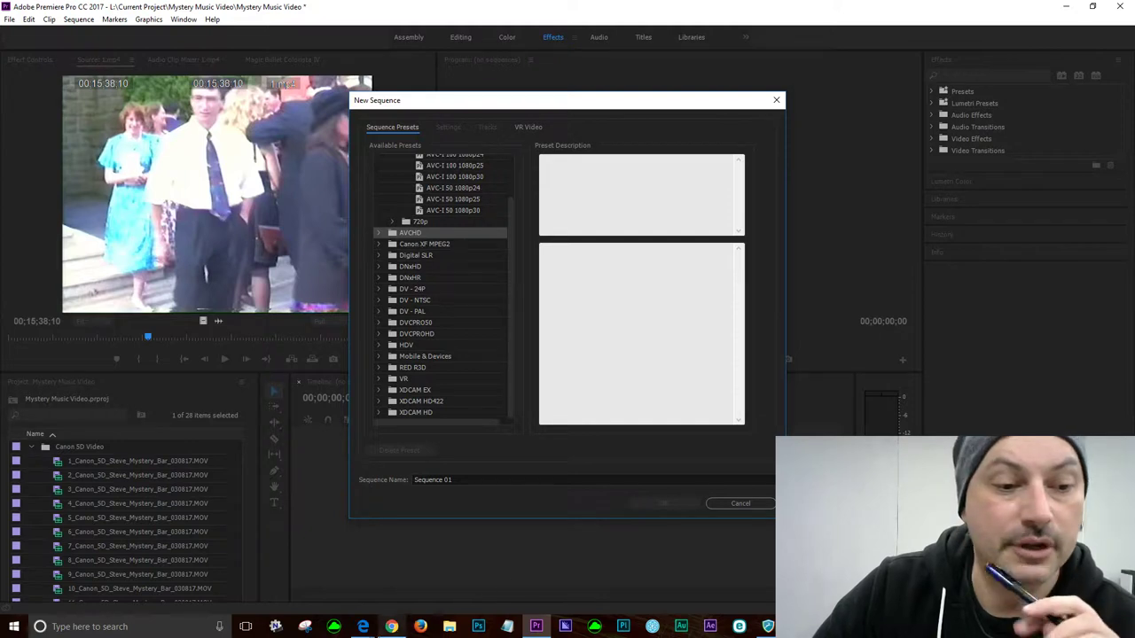
pyautogui.moveTo(362, 626)
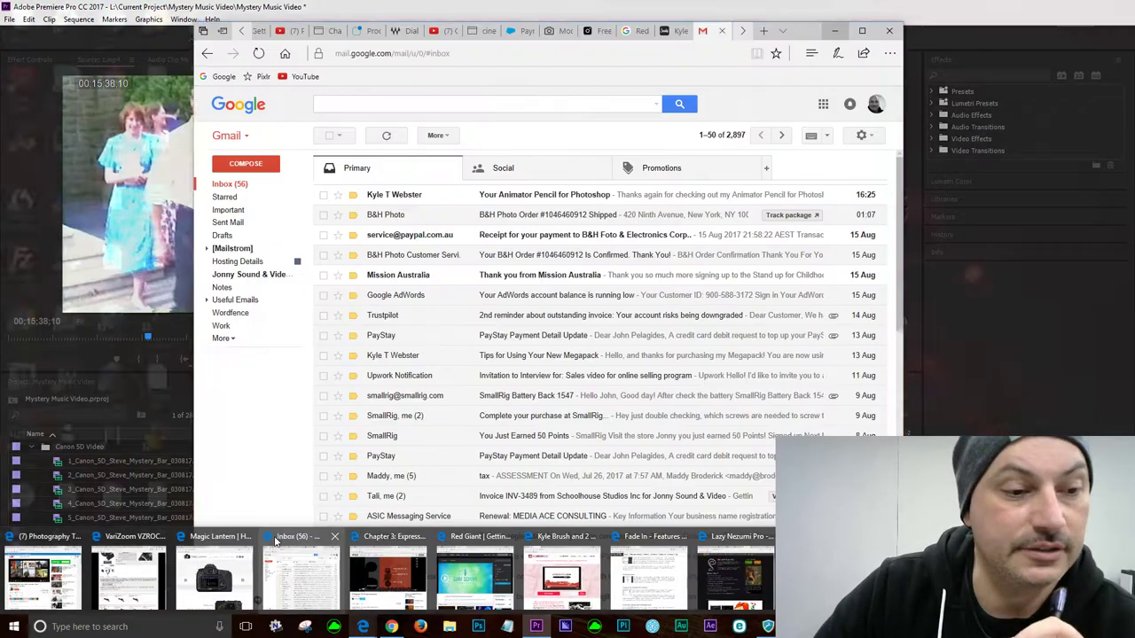
# - Bring Edge forward on the Red Giant tab and go to Shooter Suite's Instant 4K page
pyautogui.moveTo(383, 542)
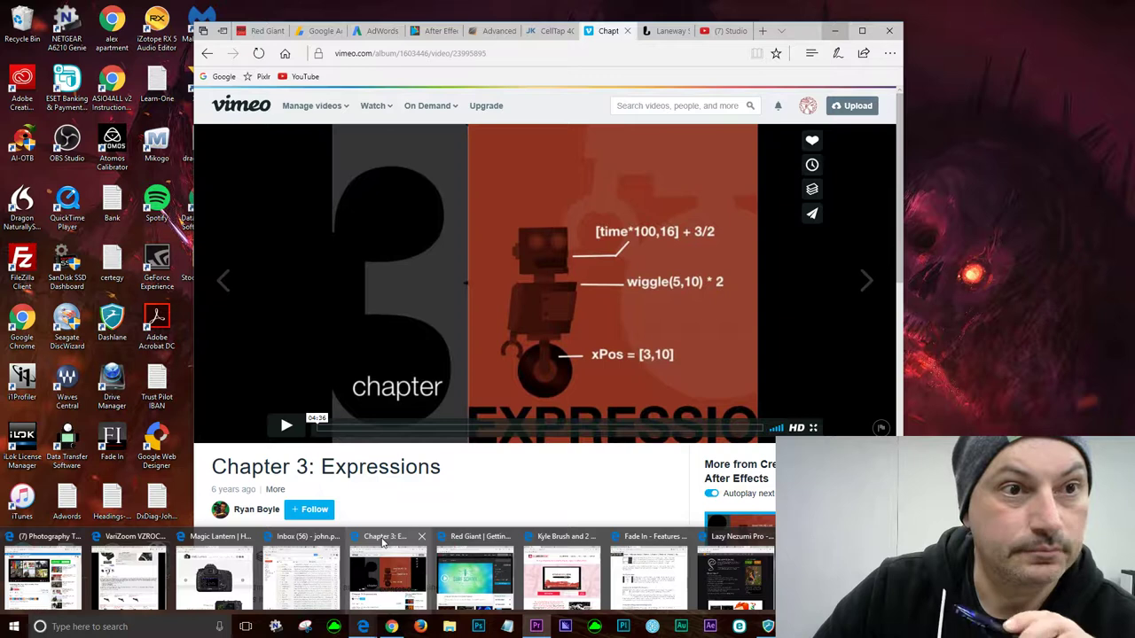
pyautogui.click(383, 542)
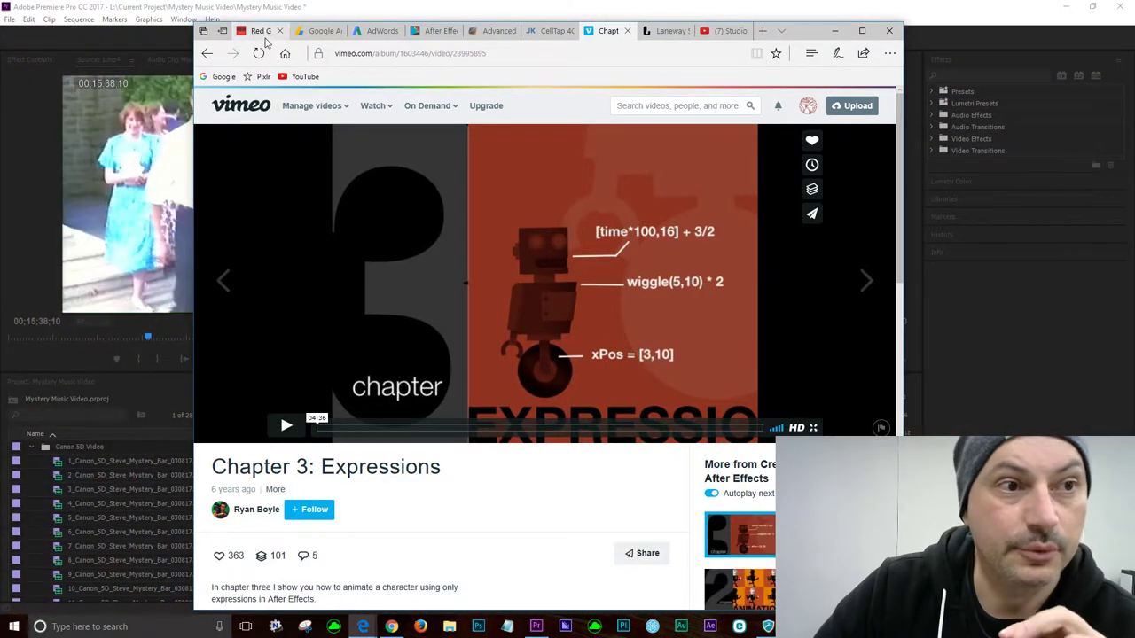
pyautogui.click(260, 30)
pyautogui.scroll(10, 501, 299)
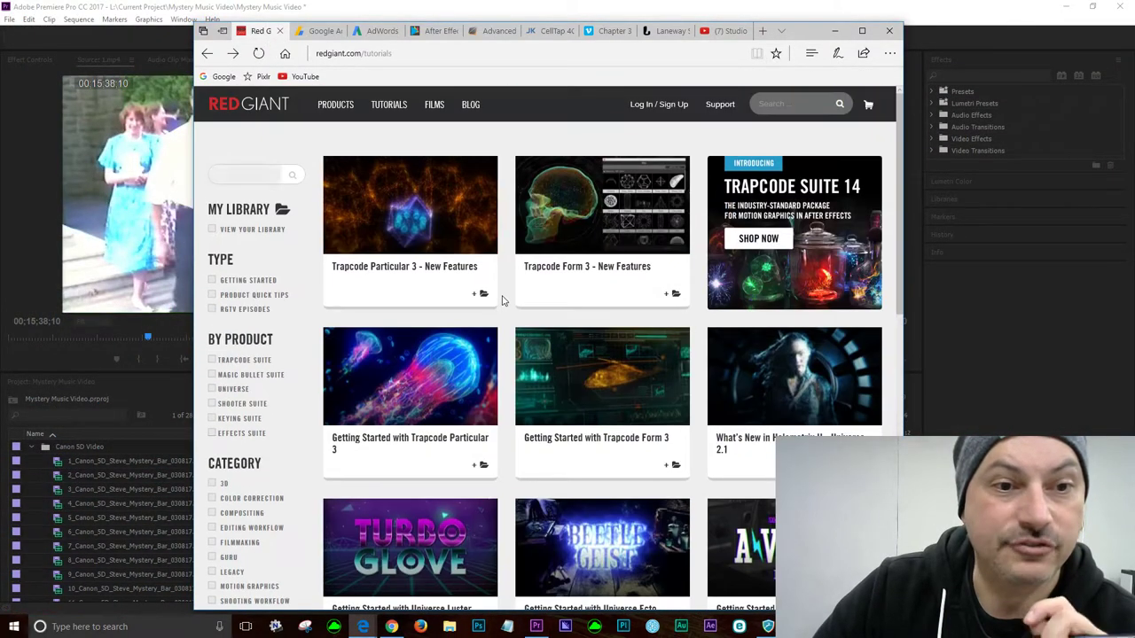
pyautogui.moveTo(337, 105)
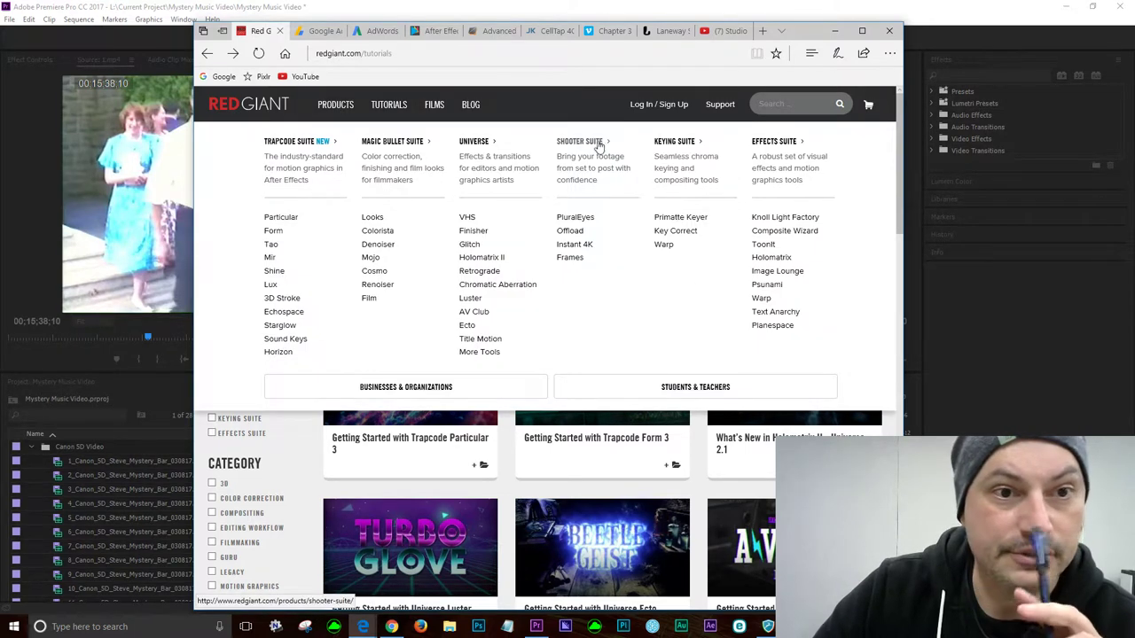
pyautogui.click(574, 246)
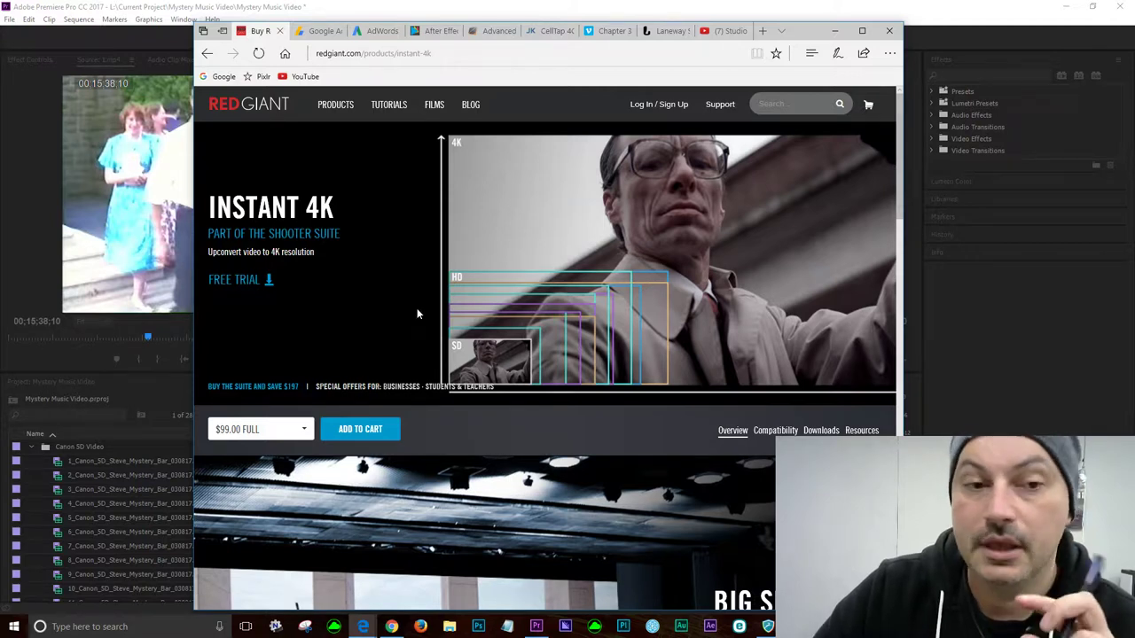
pyautogui.scroll(-1, 388, 258)
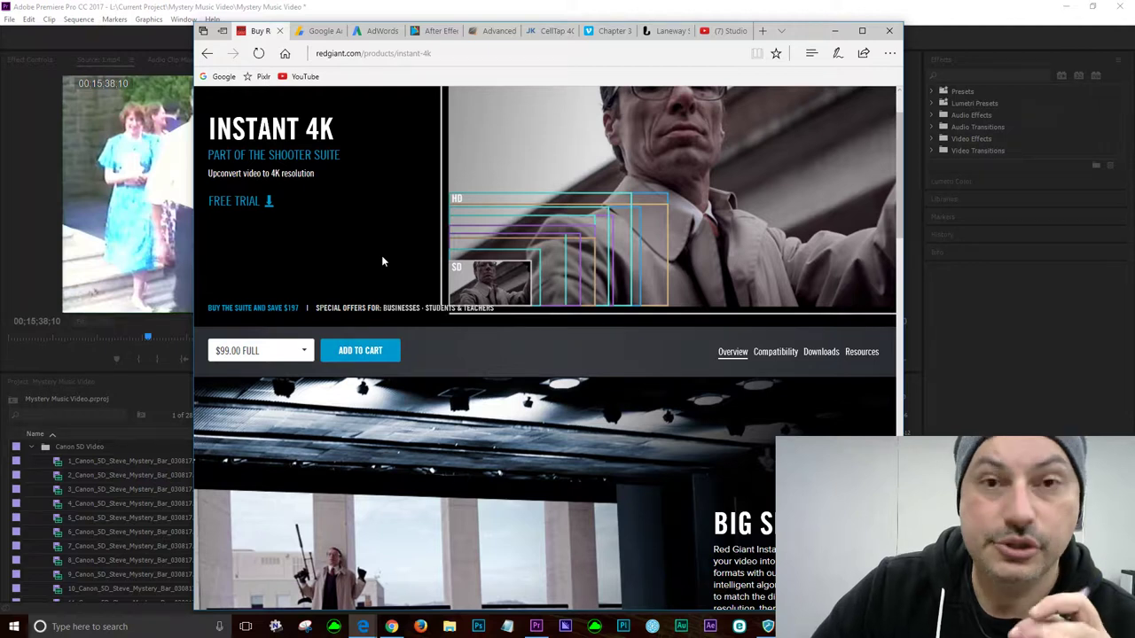
pyautogui.scroll(-3, 379, 257)
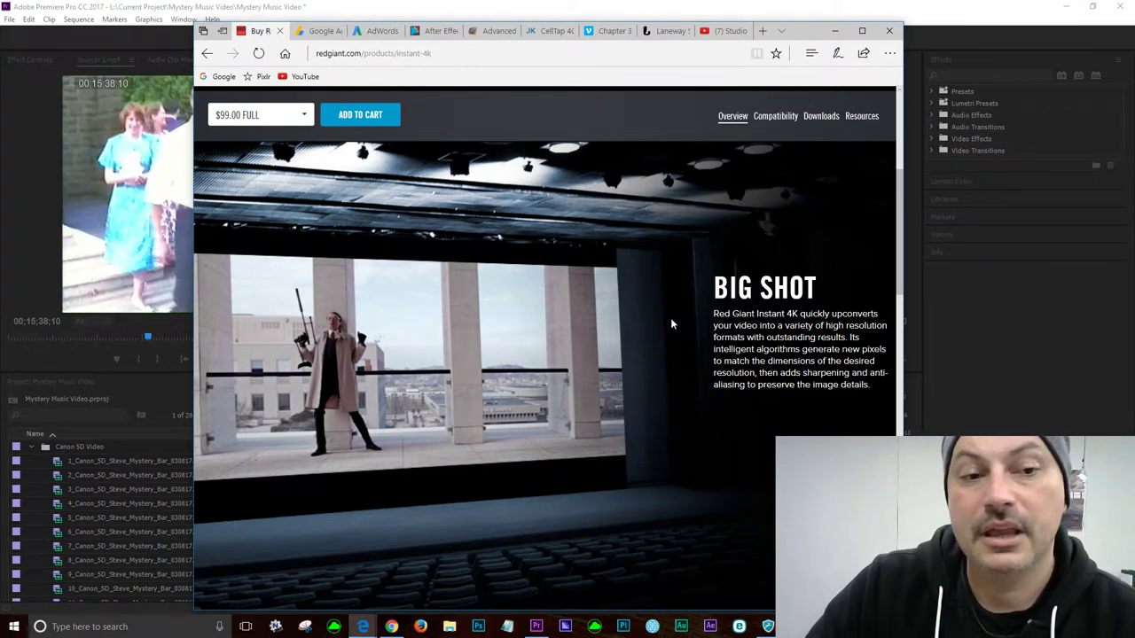
pyautogui.scroll(-1, 599, 249)
pyautogui.scroll(-3, 620, 235)
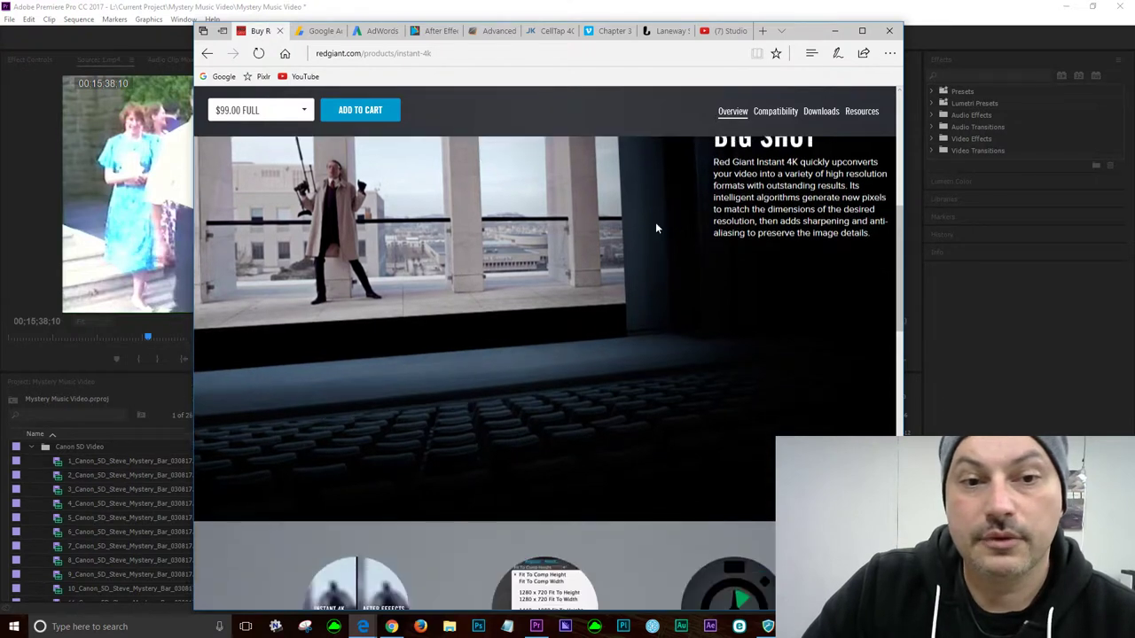
pyautogui.scroll(-1, 627, 190)
pyautogui.scroll(-1, 611, 213)
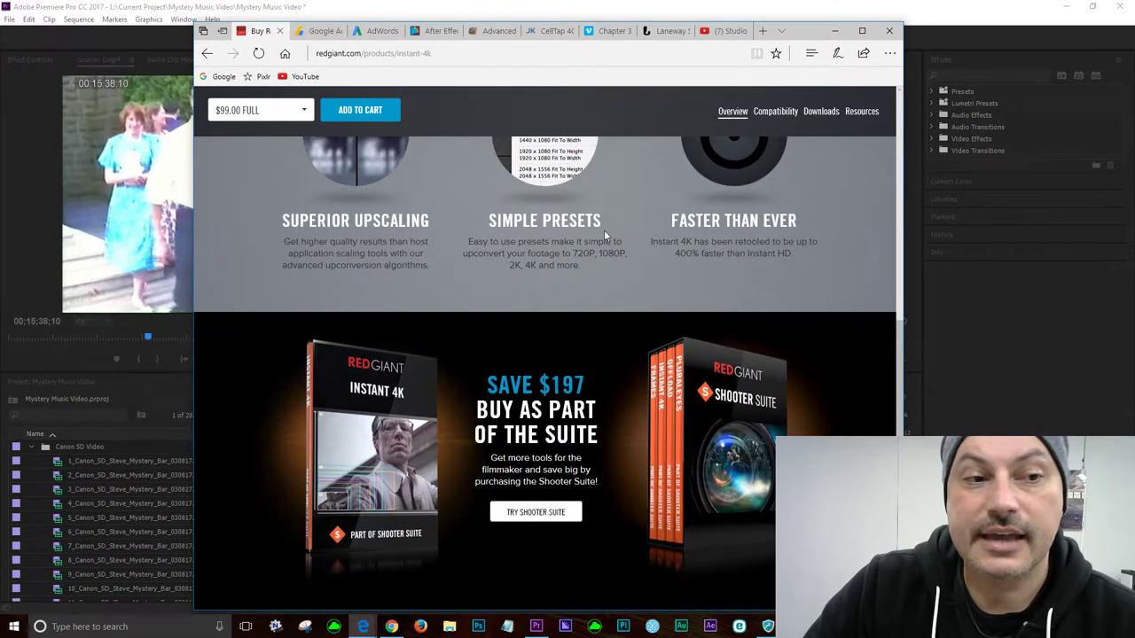
pyautogui.scroll(1, 598, 226)
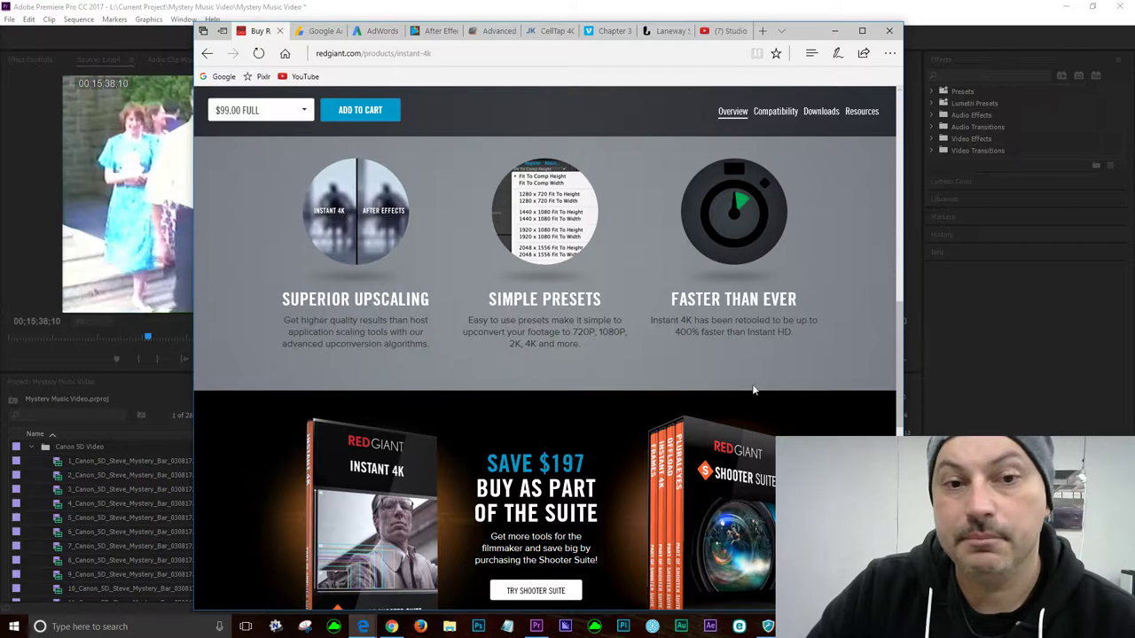
pyautogui.scroll(-6, 656, 345)
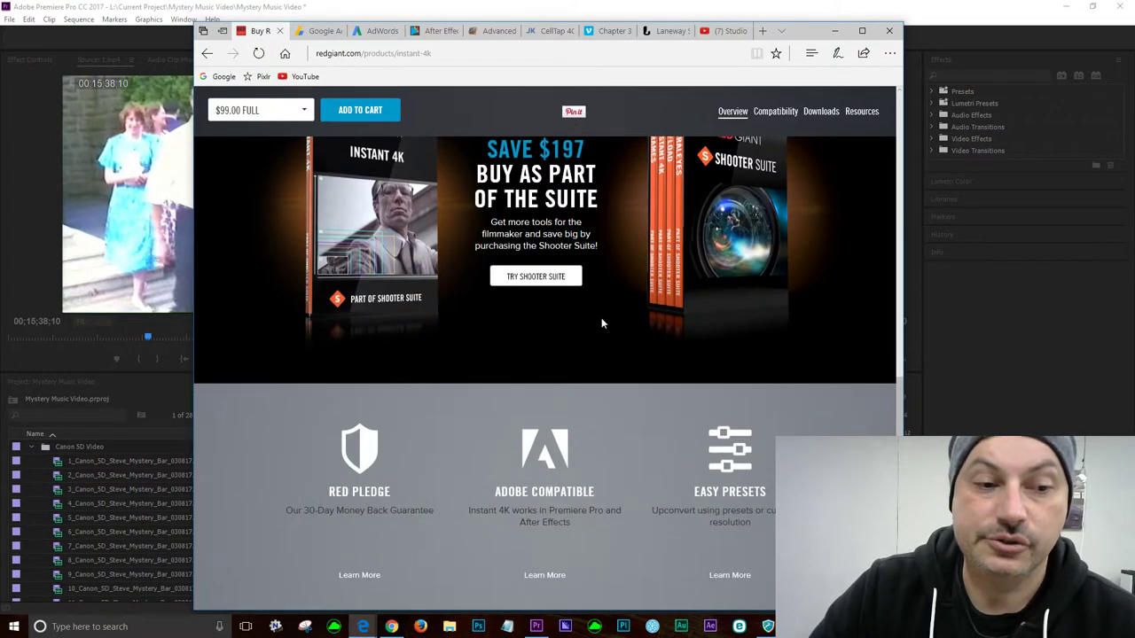
pyautogui.scroll(4, 580, 326)
pyautogui.scroll(6, 580, 326)
pyautogui.scroll(-3, 585, 329)
pyautogui.scroll(1, 591, 337)
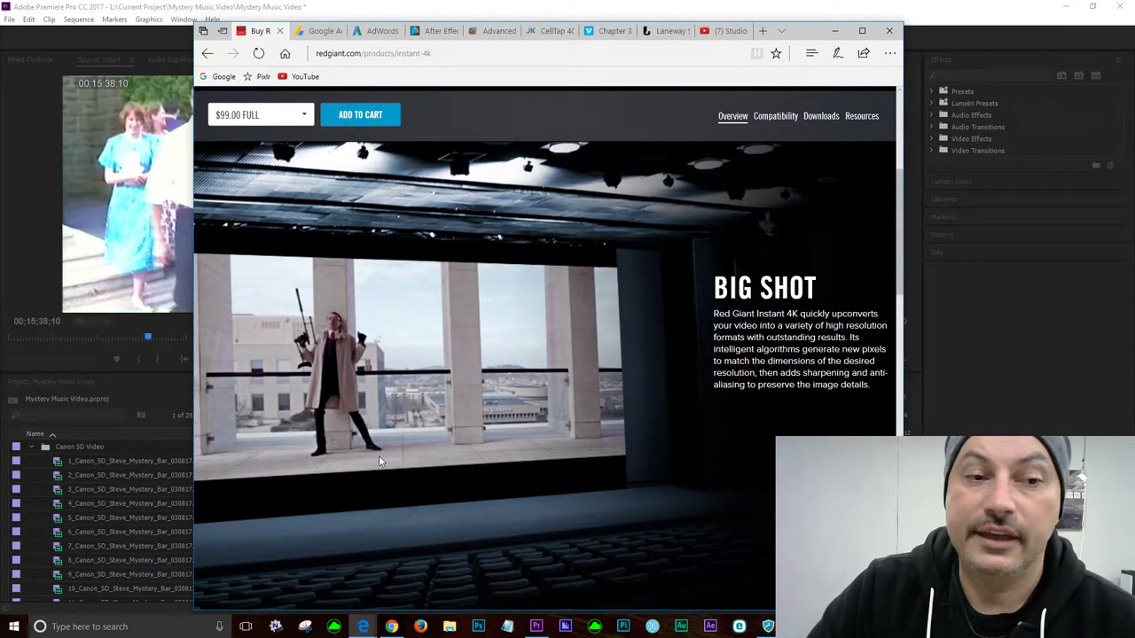
pyautogui.scroll(4, 589, 365)
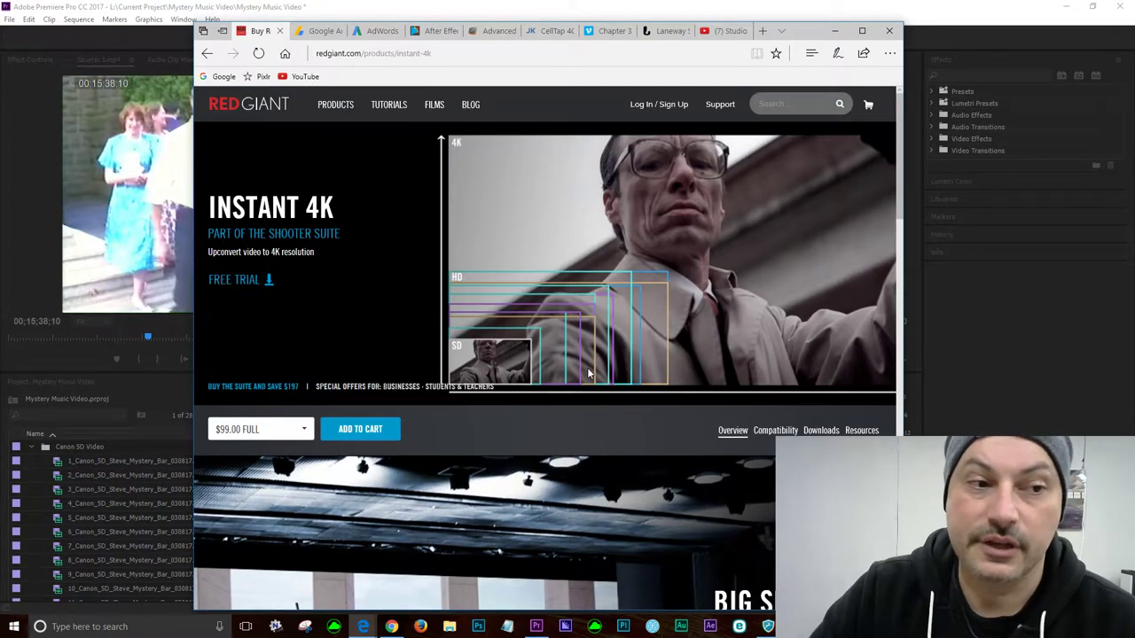
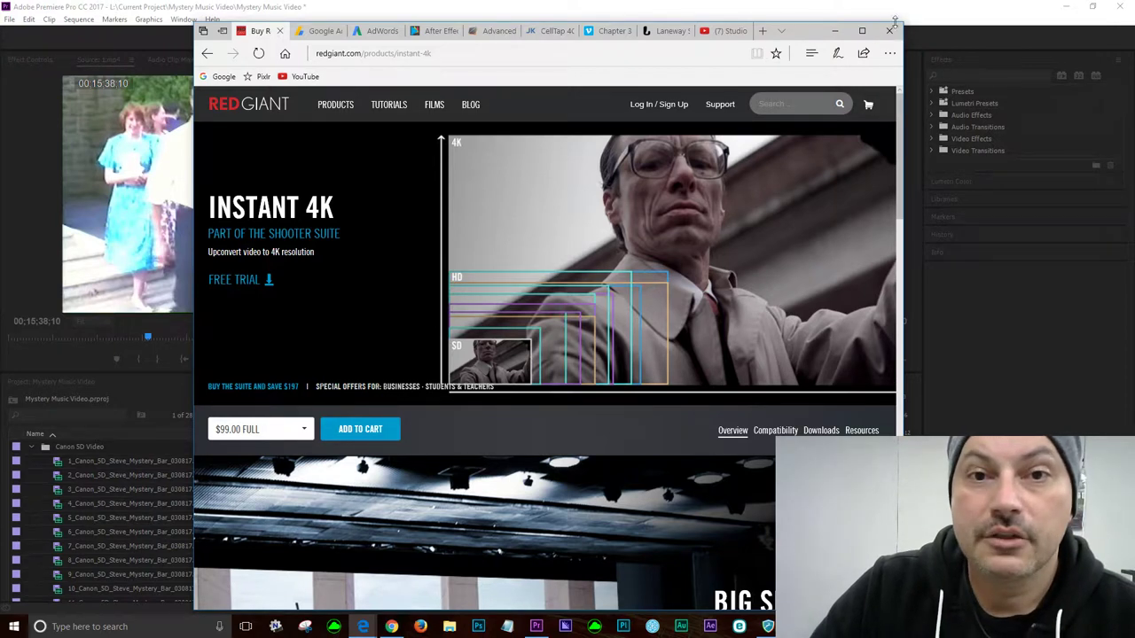
# - Scroll through Red Giant's Instant 4K page, reviewing the $99.00 licence and Shooter Suite bundle
pyautogui.scroll(-1, 470, 250)
pyautogui.scroll(-5, 457, 238)
pyautogui.scroll(3, 456, 238)
pyautogui.scroll(-8, 486, 273)
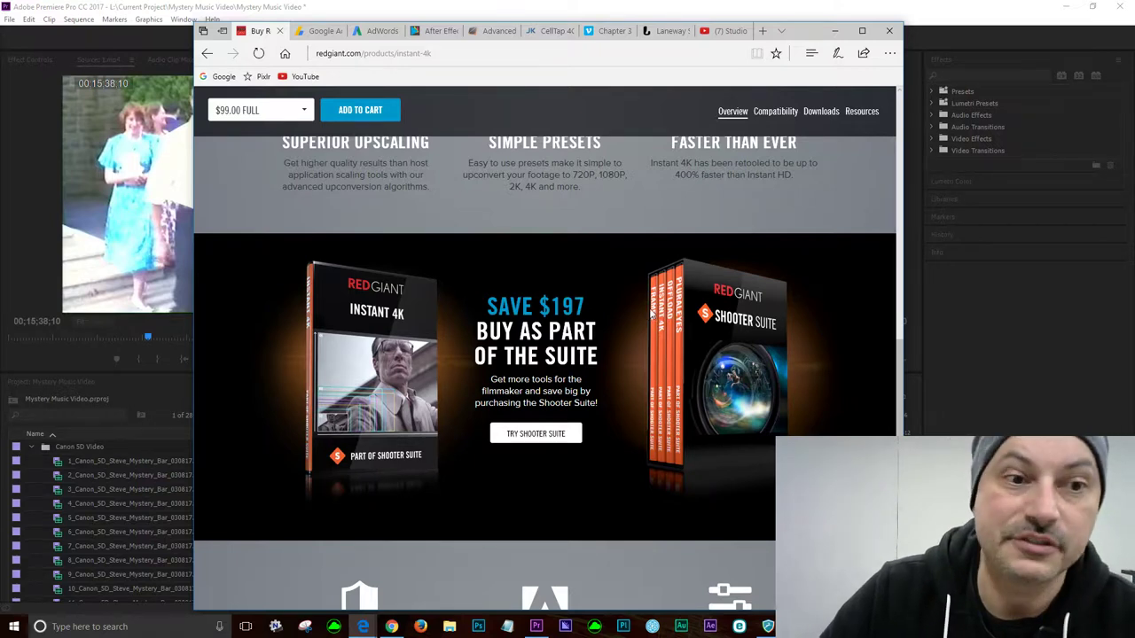
pyautogui.scroll(-5, 650, 311)
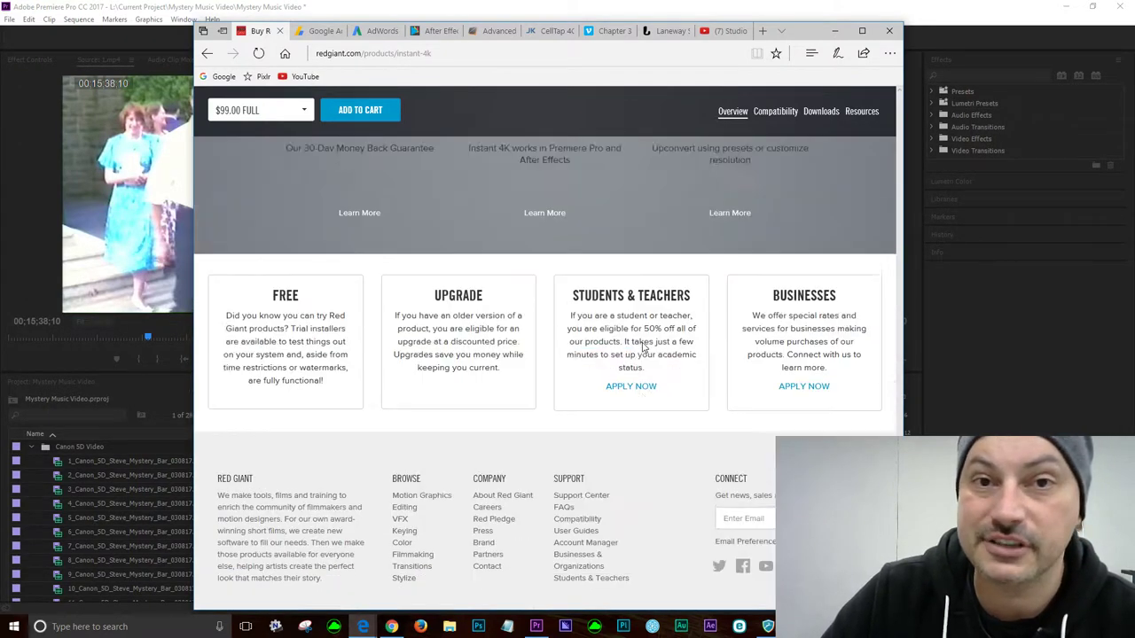
pyautogui.scroll(3, 644, 347)
pyautogui.scroll(3, 643, 344)
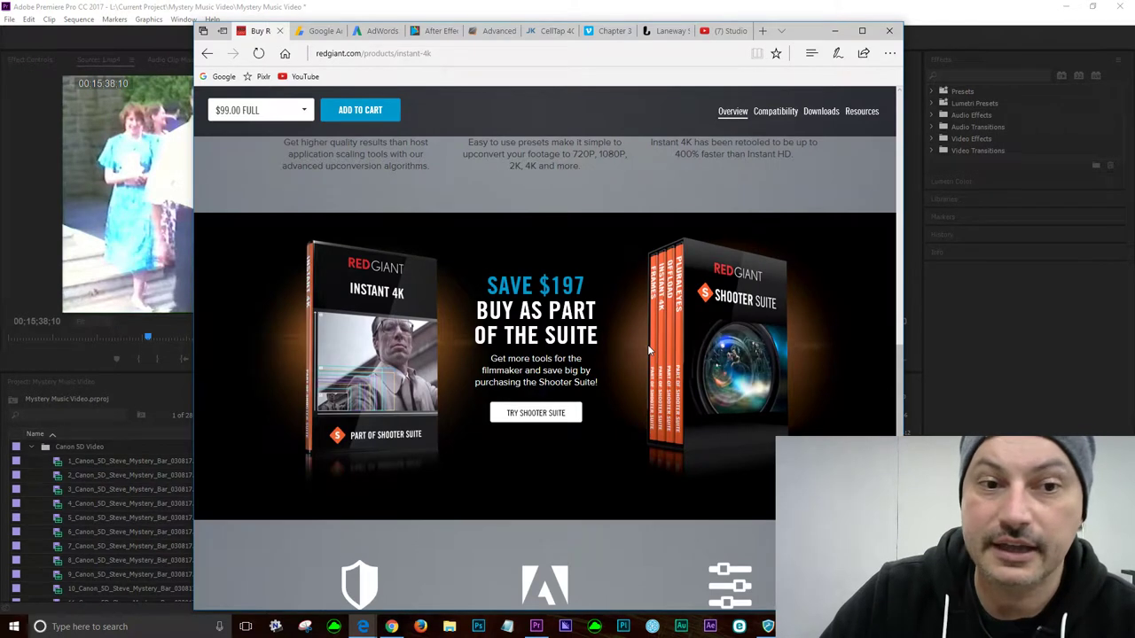
pyautogui.scroll(5, 670, 317)
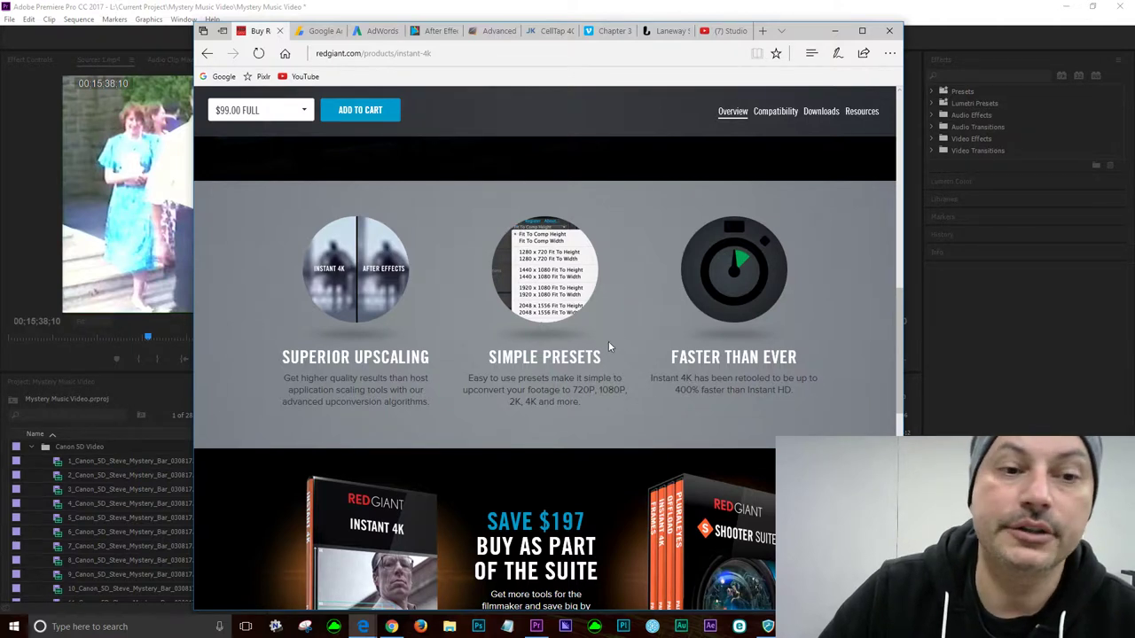
pyautogui.scroll(5, 608, 346)
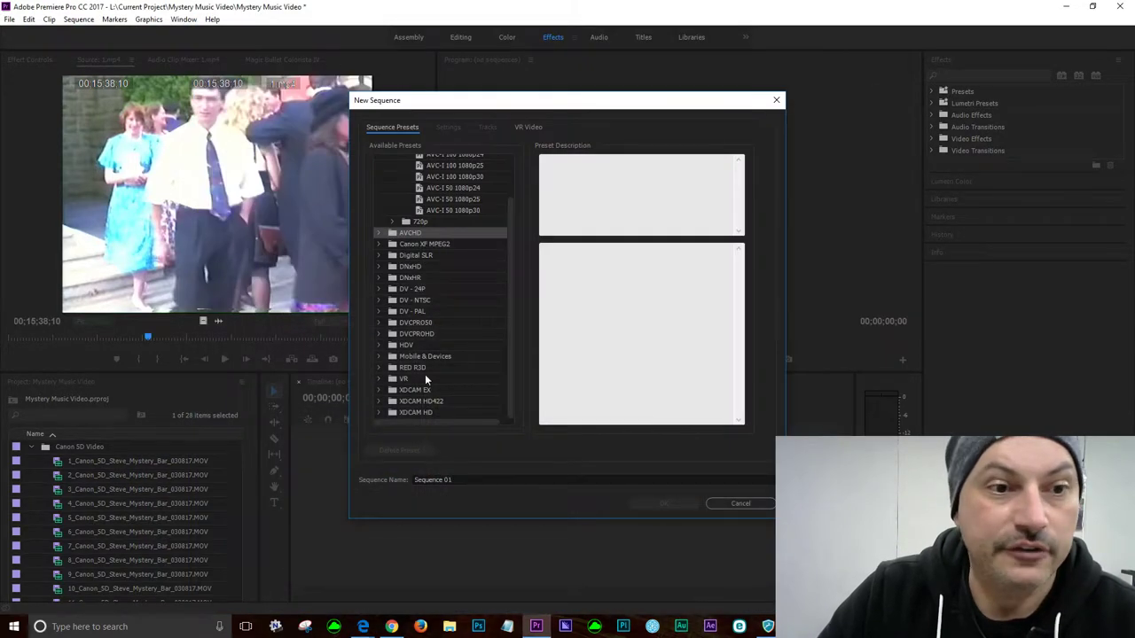
# - Select the DNX HQ 1080p 25 preset under DNxHD > 1080p 25 in Sequence Presets
pyautogui.scroll(3, 448, 217)
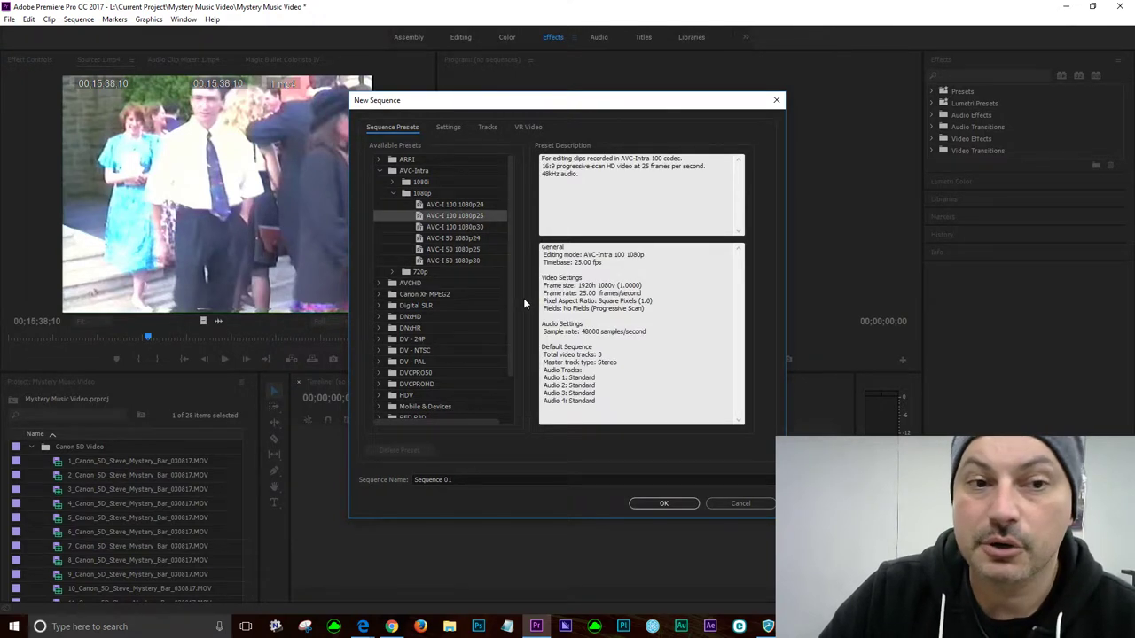
pyautogui.scroll(-1, 436, 284)
pyautogui.scroll(-1, 435, 284)
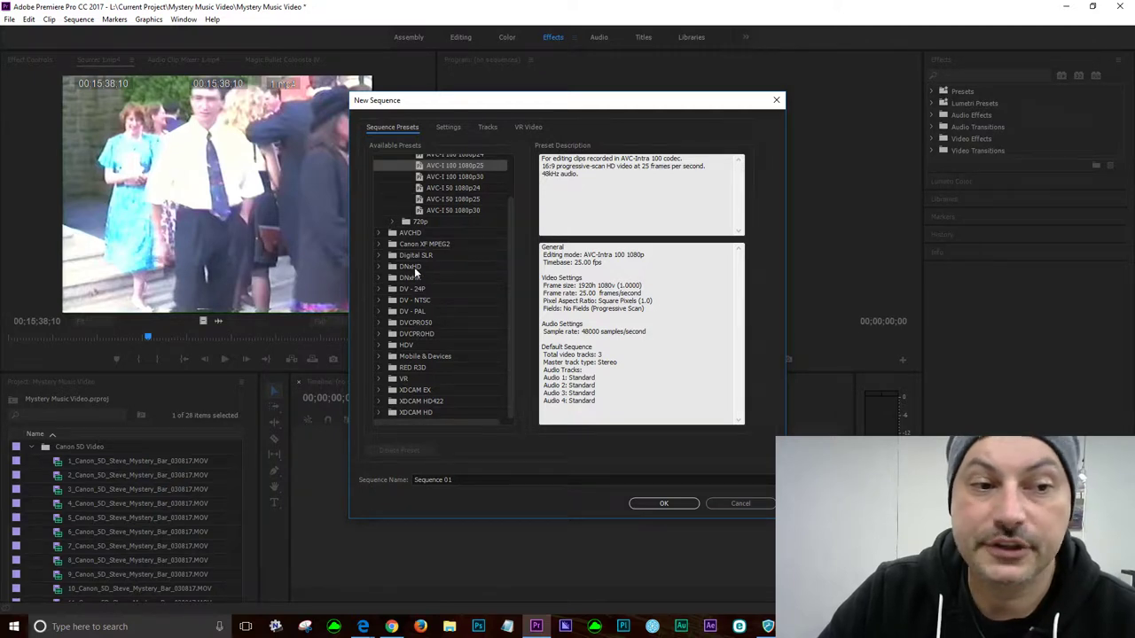
pyautogui.click(379, 267)
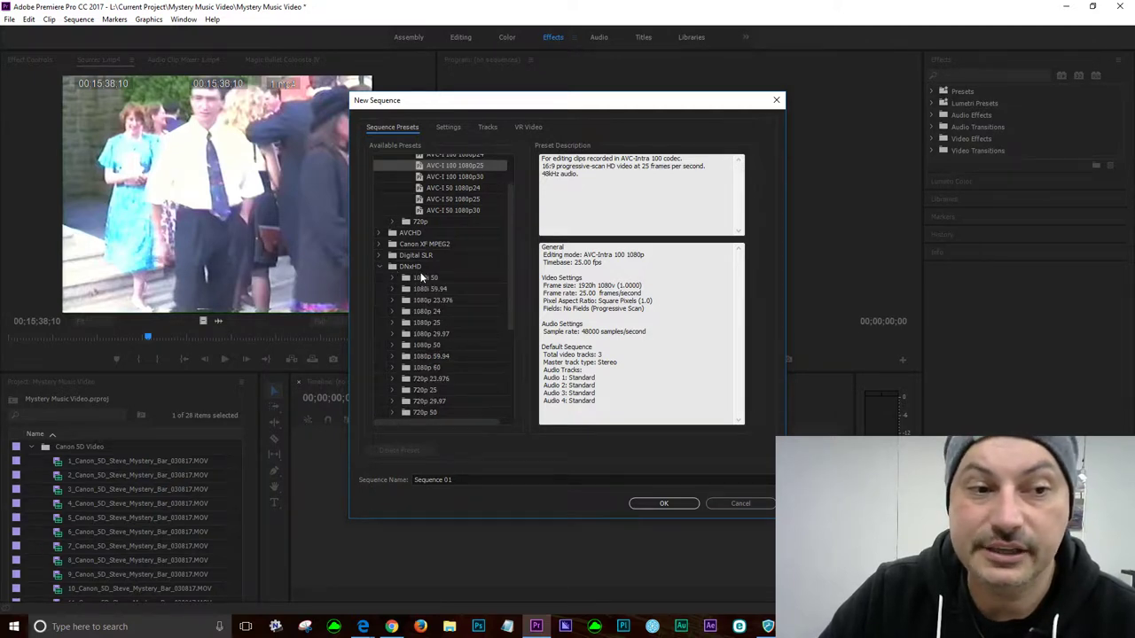
pyautogui.scroll(-2, 447, 302)
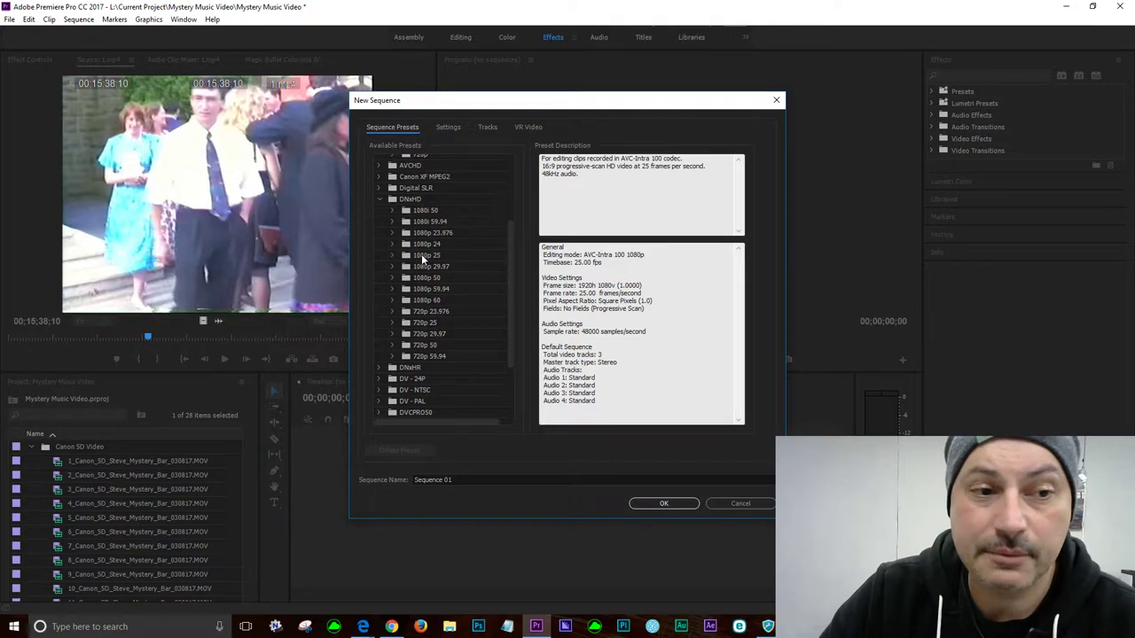
pyautogui.click(427, 256)
pyautogui.click(393, 254)
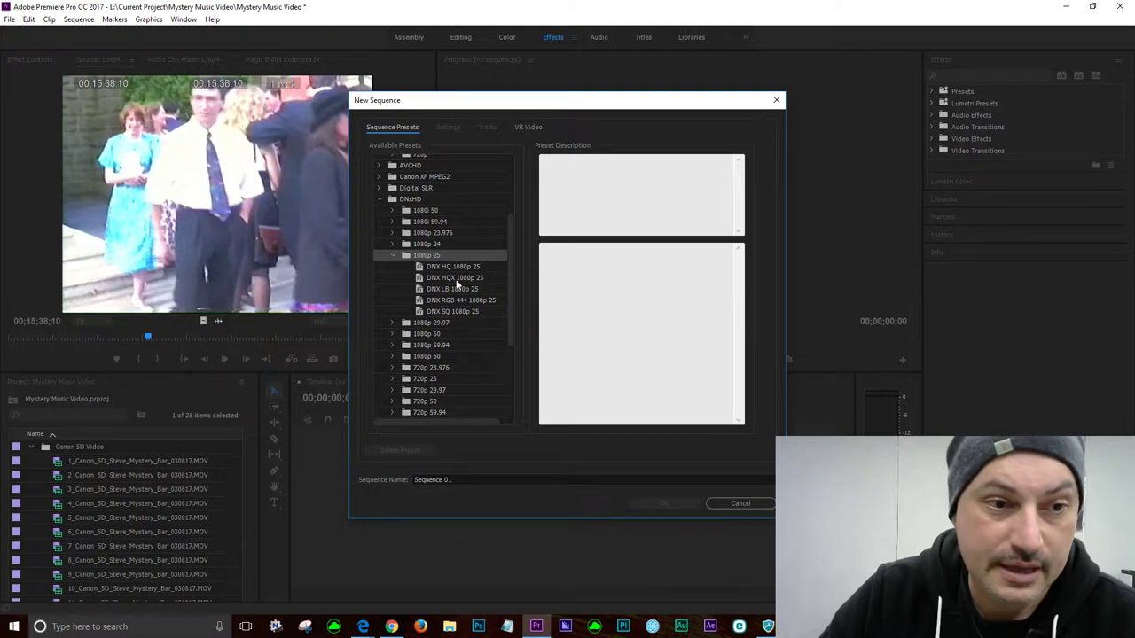
pyautogui.click(455, 268)
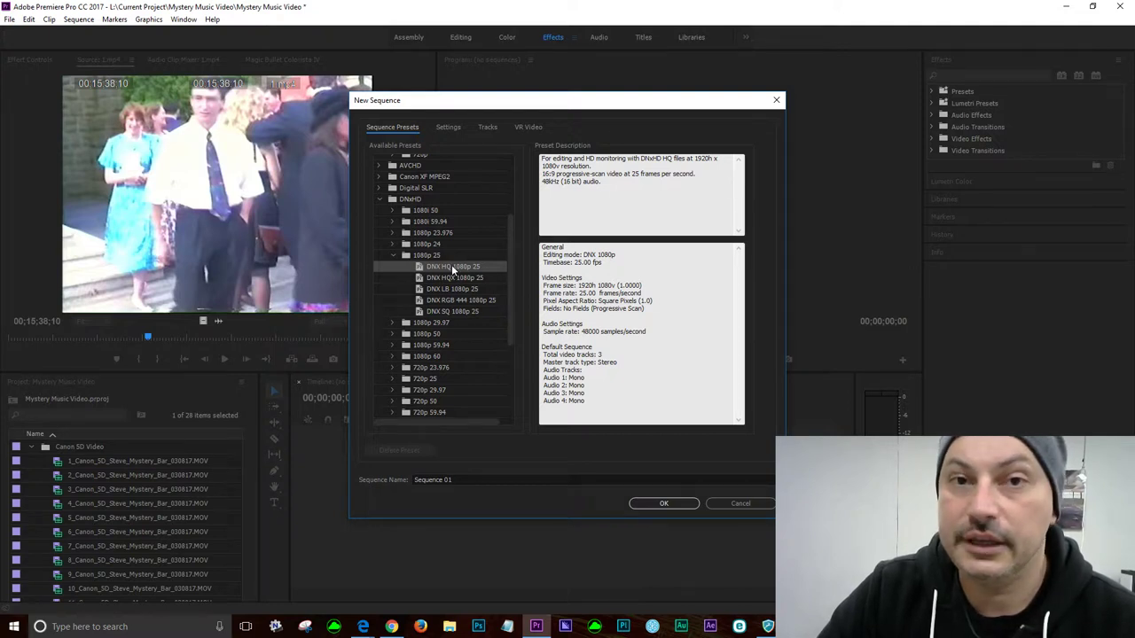
pyautogui.click(394, 254)
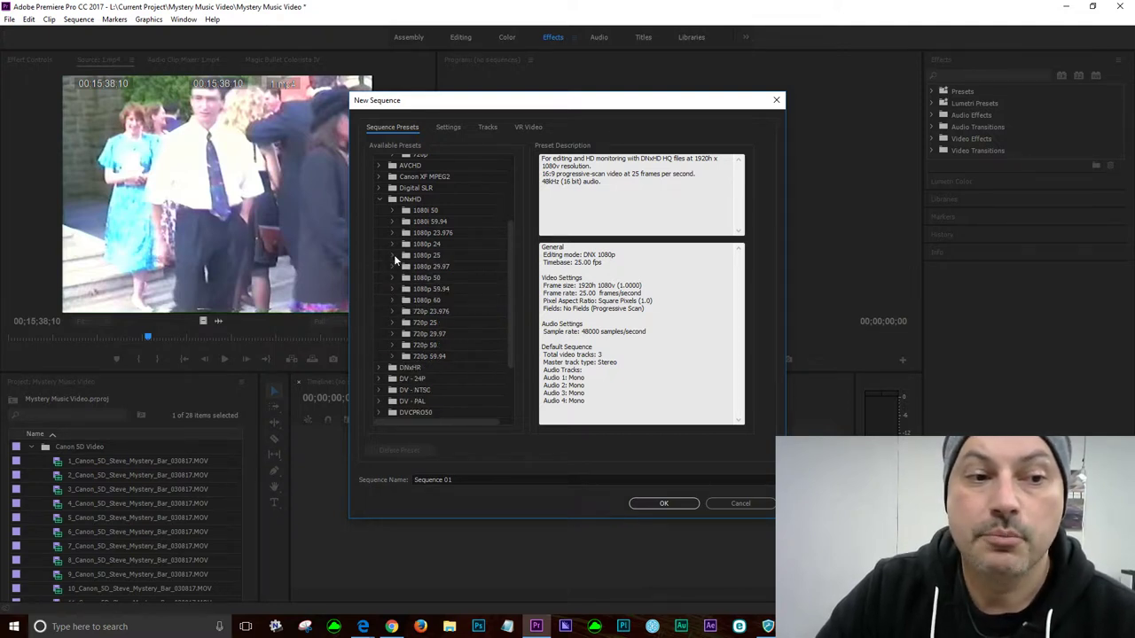
# - Switch the preset to AVC-I 100 1080p25 under AVC-Intra > 1080p, then select the sequence name
pyautogui.click(379, 198)
pyautogui.scroll(3, 415, 227)
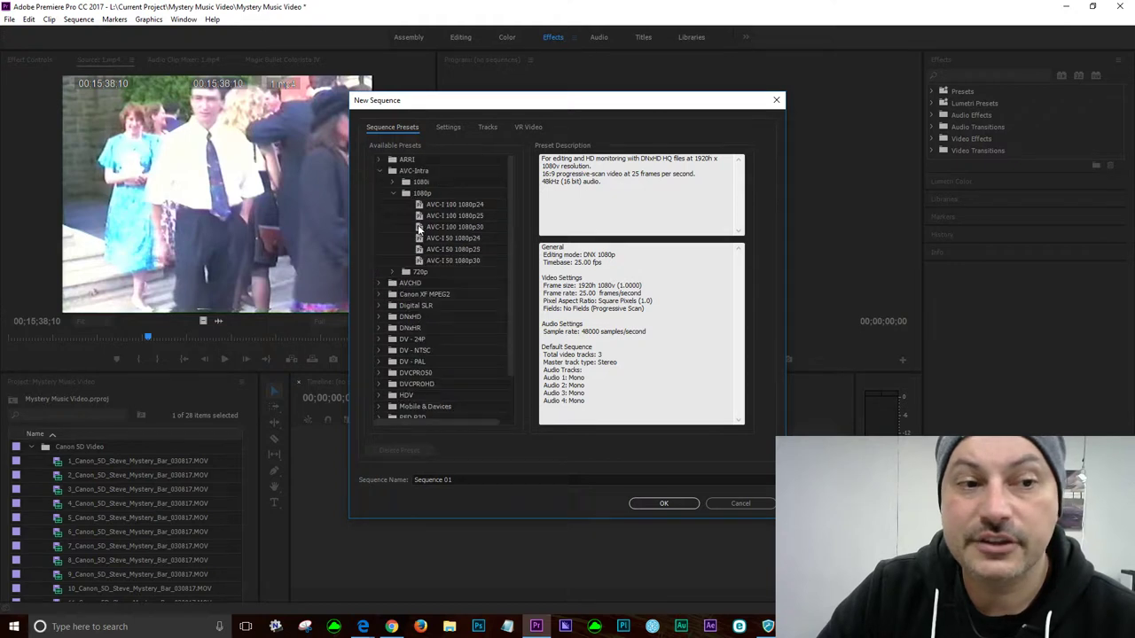
pyautogui.click(471, 227)
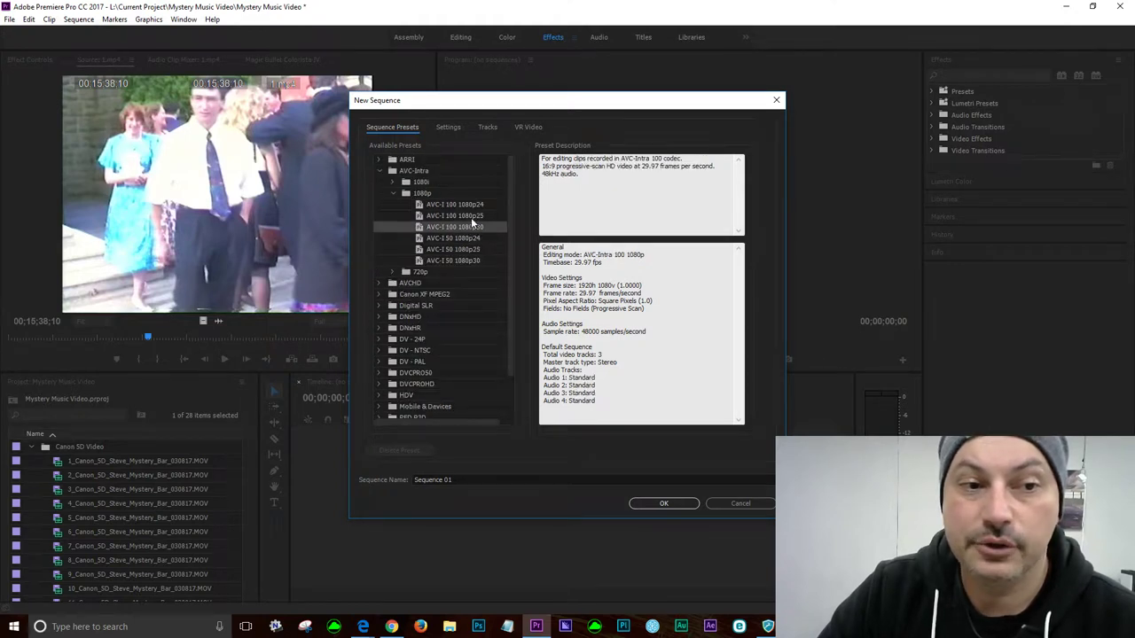
pyautogui.click(466, 217)
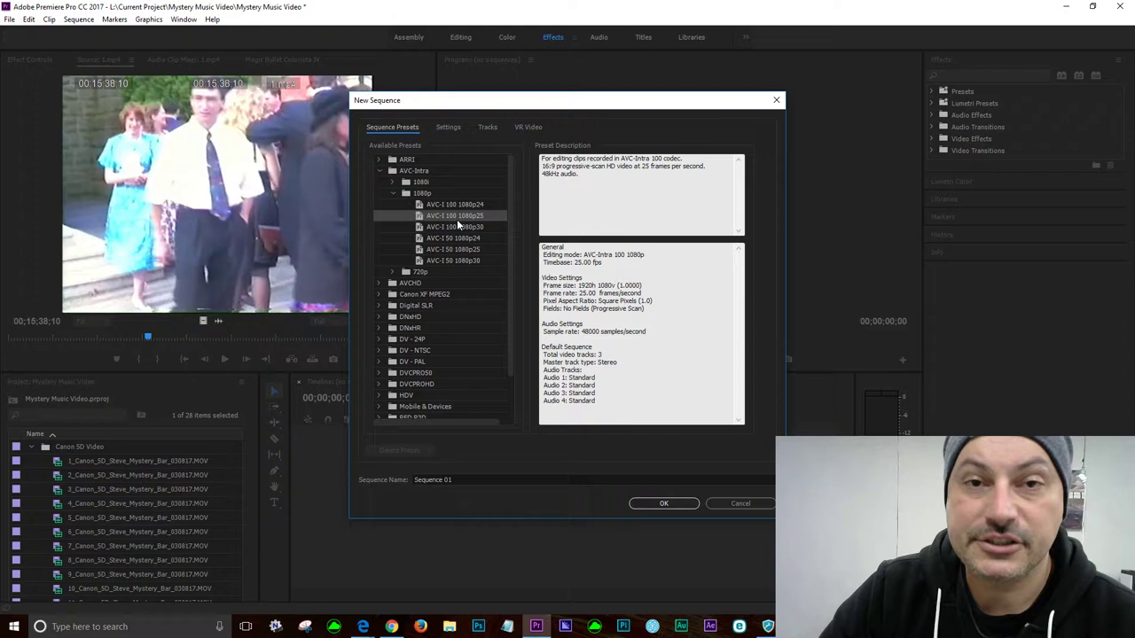
pyautogui.click(412, 317)
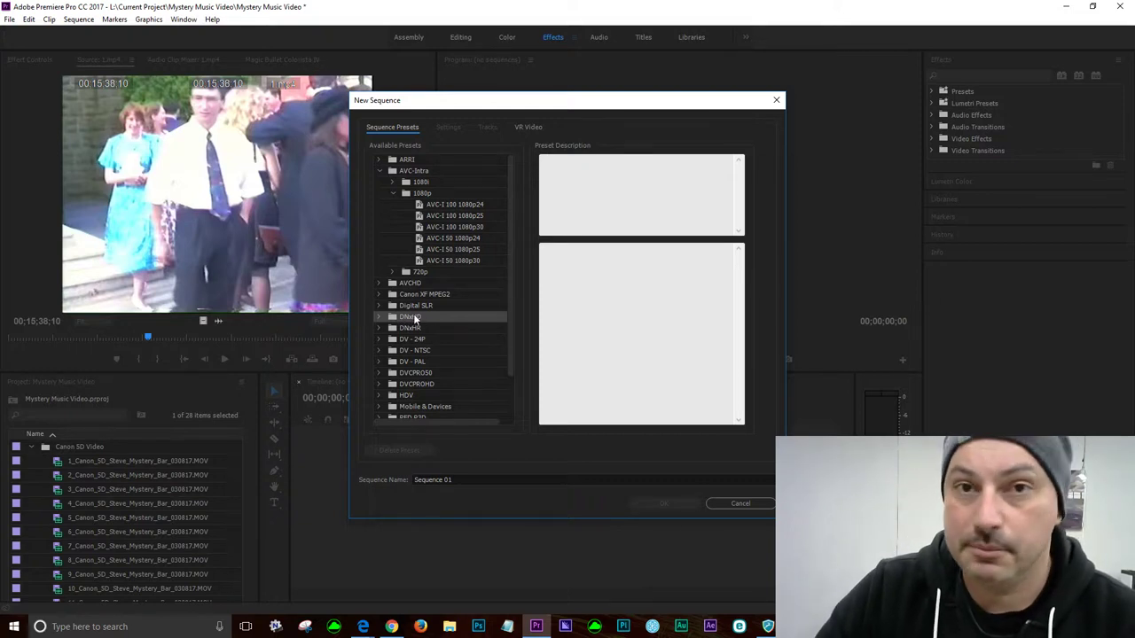
pyautogui.click(470, 217)
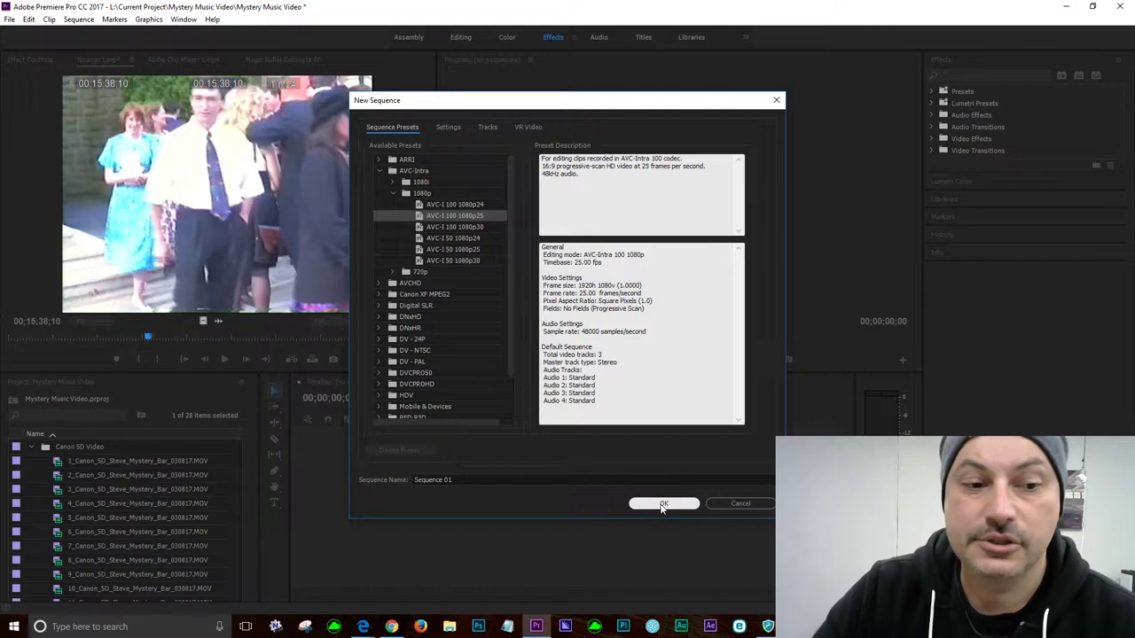
pyautogui.click(486, 480)
pyautogui.doubleClick(486, 479)
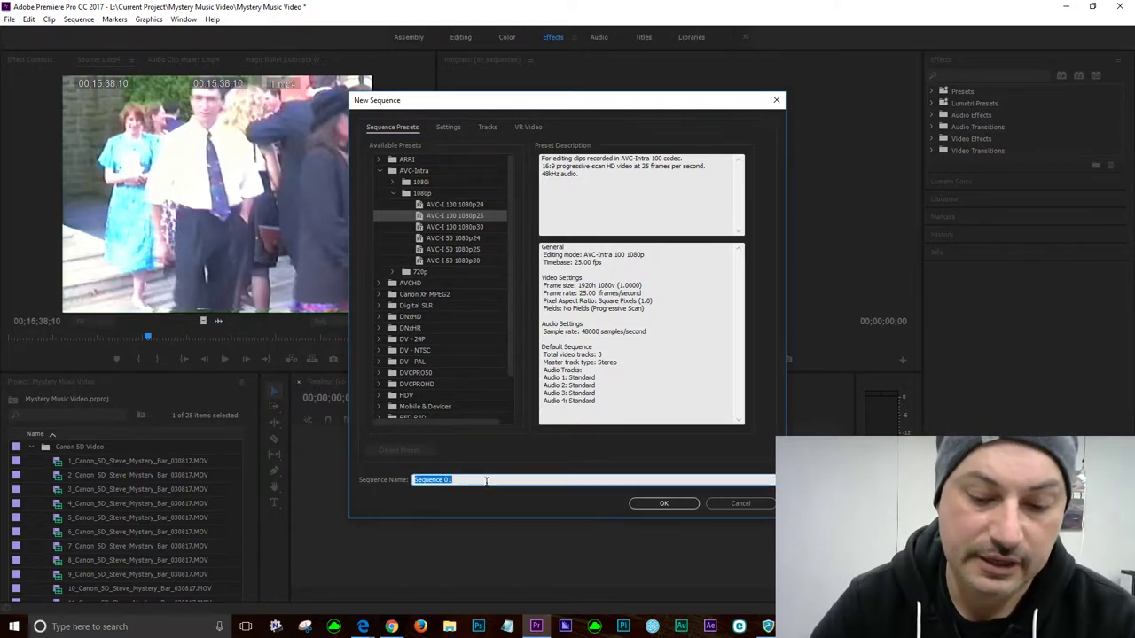
# - Name the sequence 'Seq - Mystery - Final', create it, and save the project
pyautogui.write('Mystery')
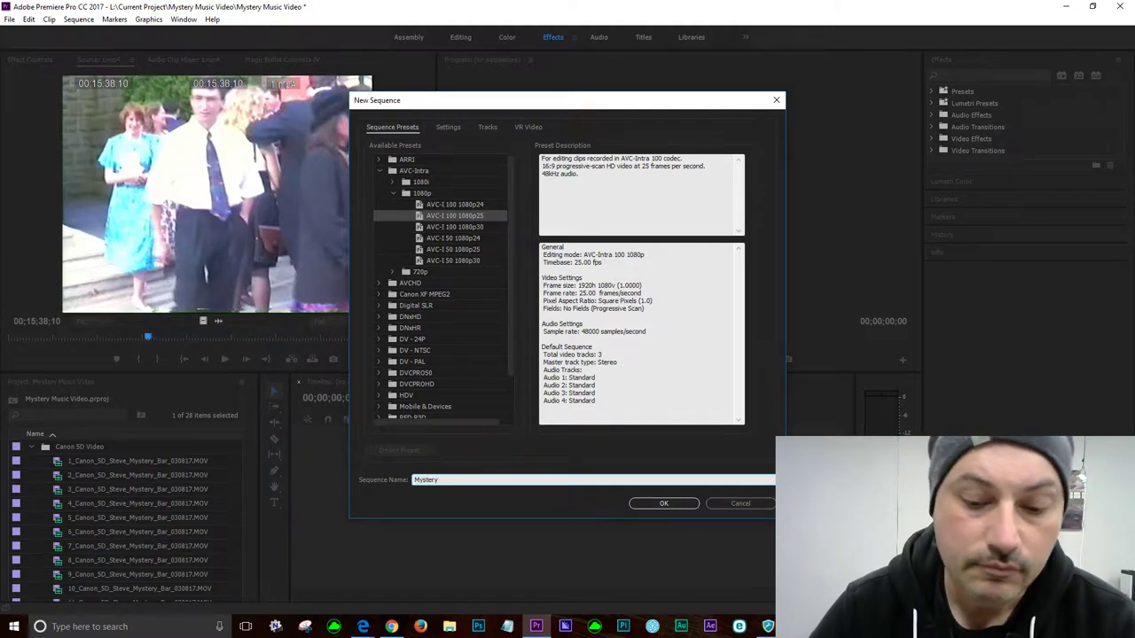
pyautogui.write('-')
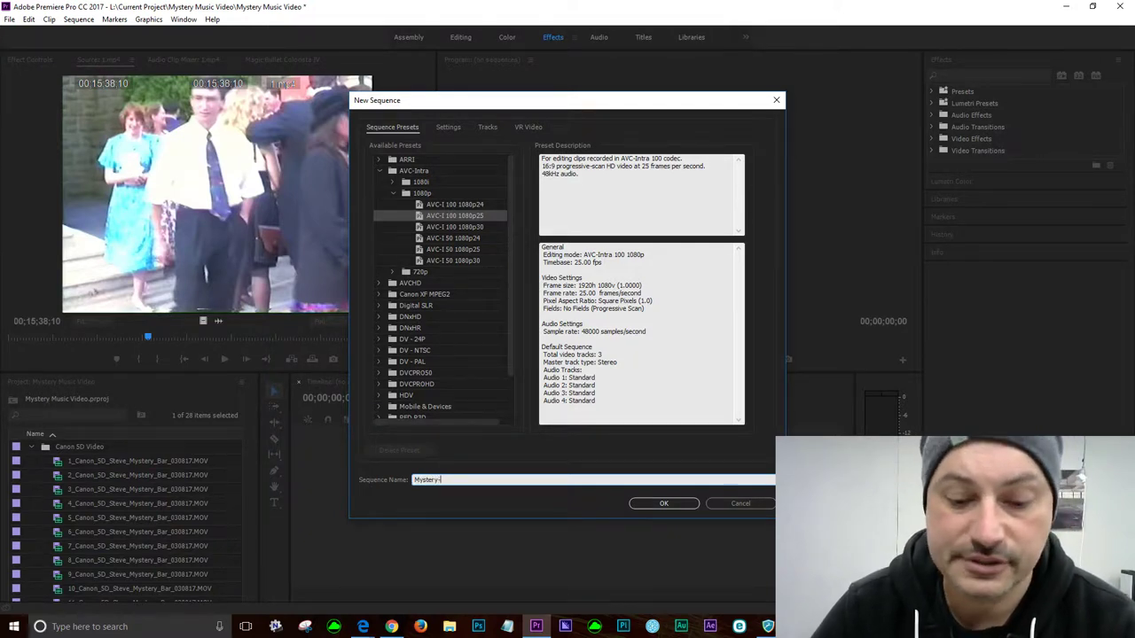
pyautogui.press('BackSpace')
pyautogui.press('BackSpace')
pyautogui.press('BackSpace')
pyautogui.press('BackSpace')
pyautogui.press('BackSpace')
pyautogui.press('BackSpace')
pyautogui.press('BackSpace')
pyautogui.press('BackSpace')
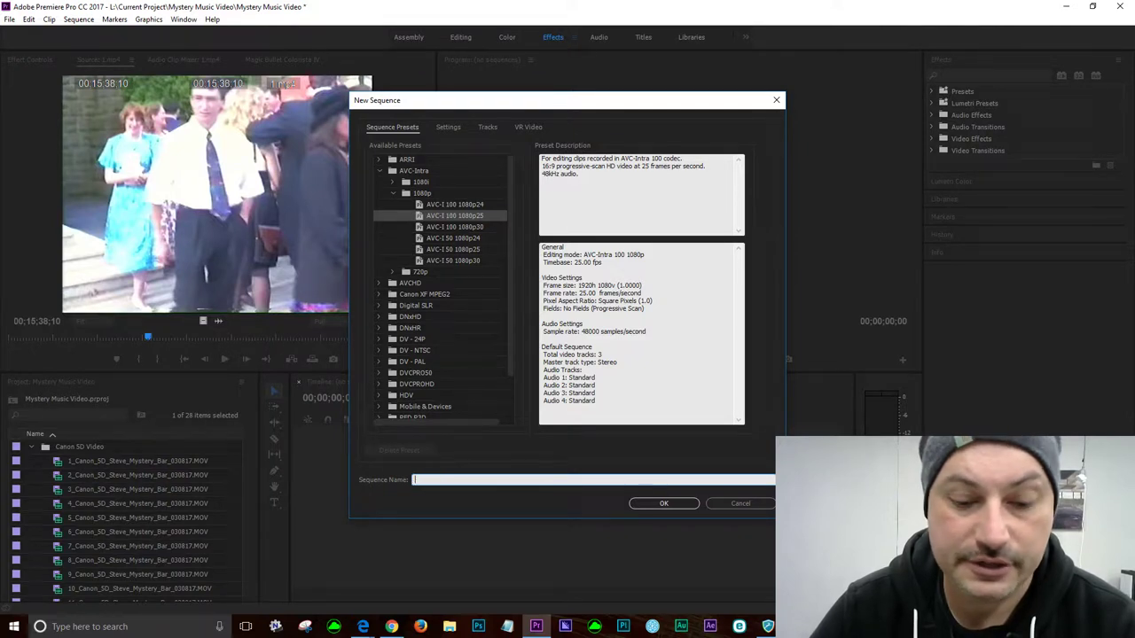
pyautogui.write('Seq - Myster')
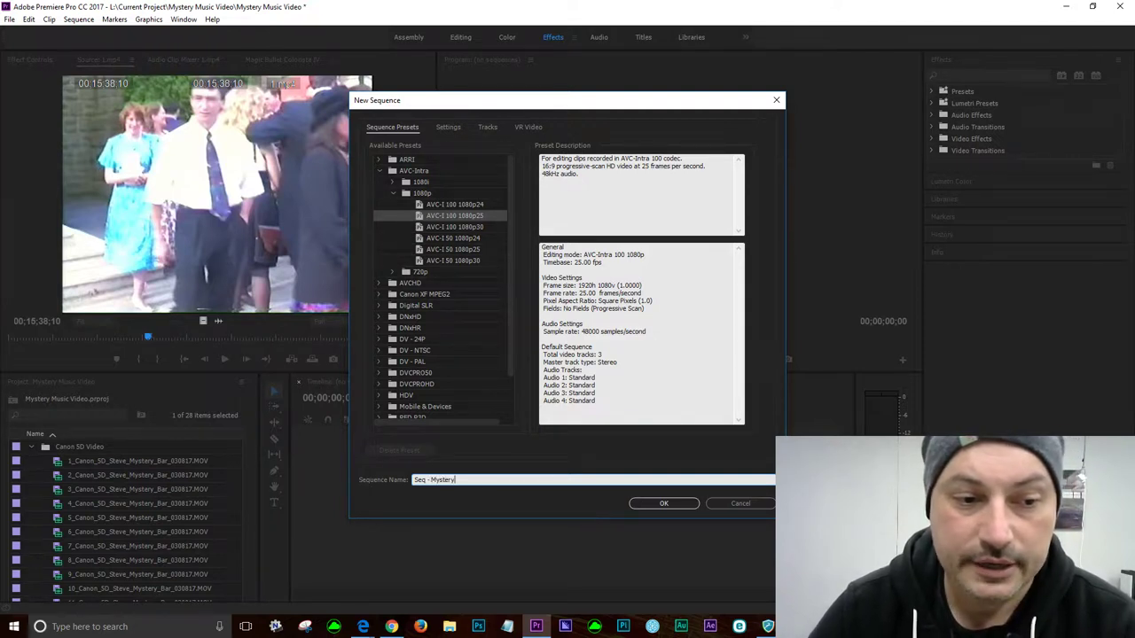
pyautogui.write('y - Final')
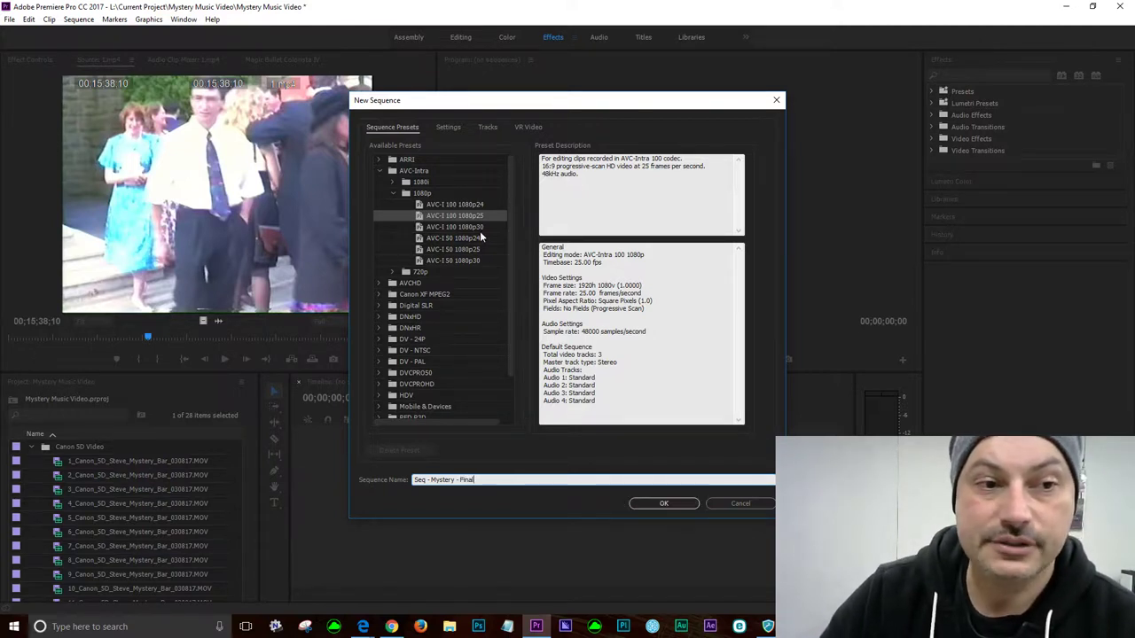
pyautogui.click(681, 501)
pyautogui.hotkey('ctrl', 's')
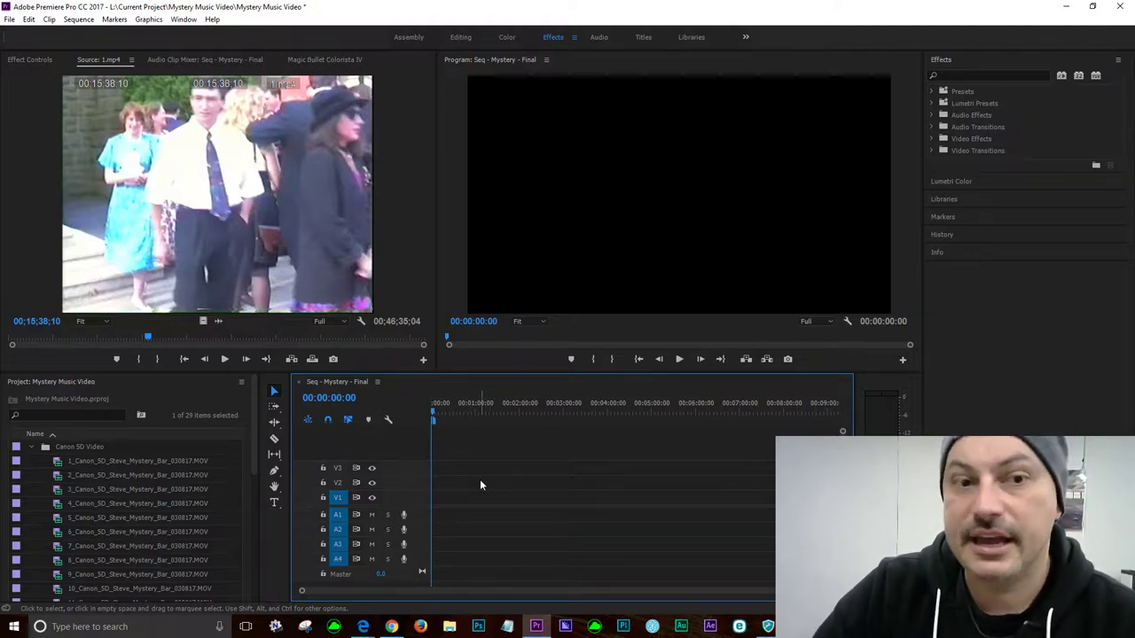
# - Collapse the Canon bin and drag MYSTERY.wav onto audio track A1 of the sequence
pyautogui.click(31, 448)
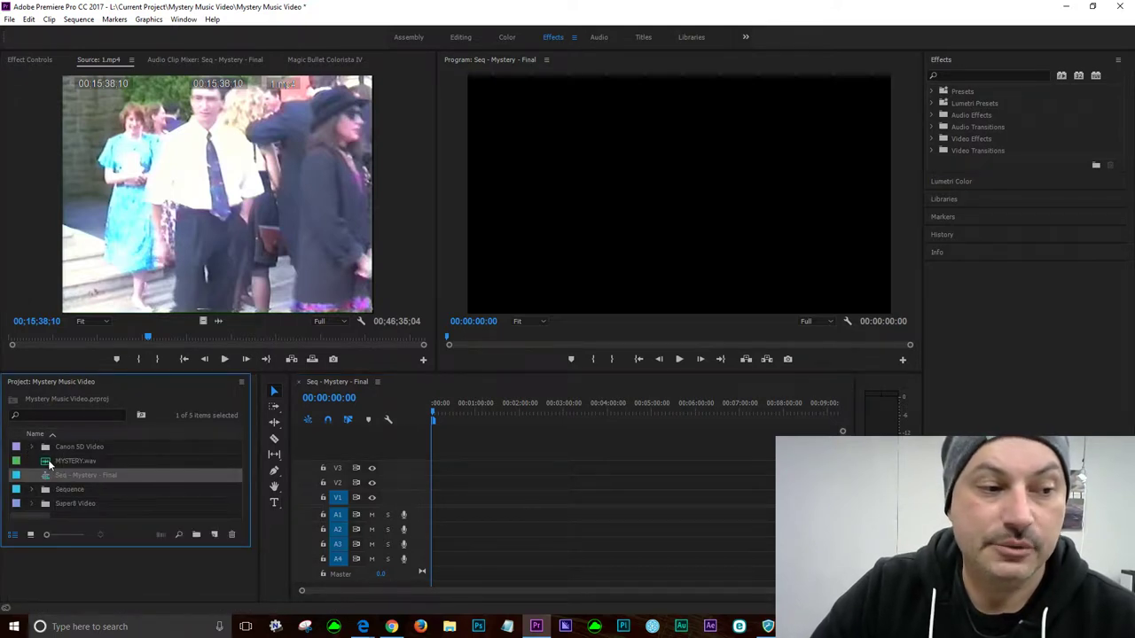
pyautogui.moveTo(49, 465); pyautogui.dragTo(440, 522)
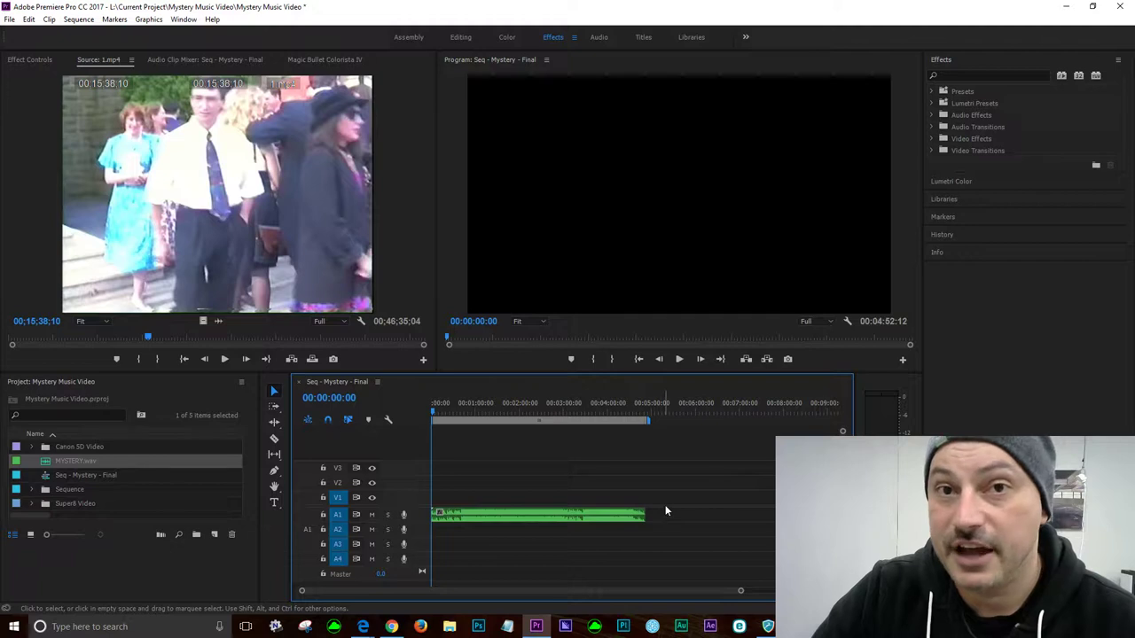
pyautogui.moveTo(559, 426)
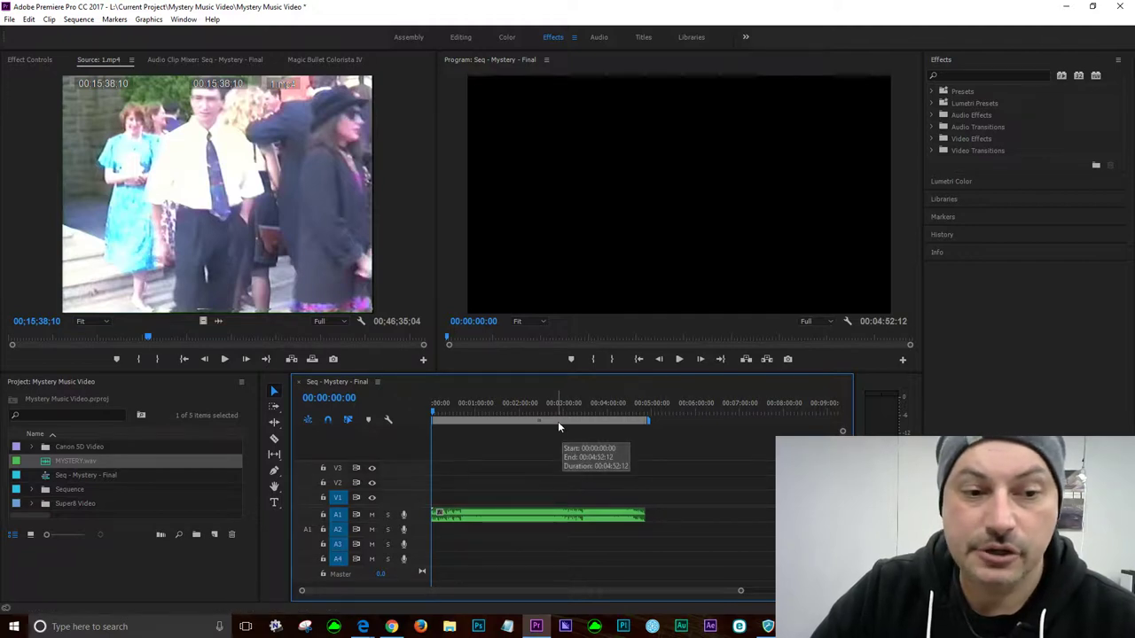
pyautogui.rightClick(559, 424)
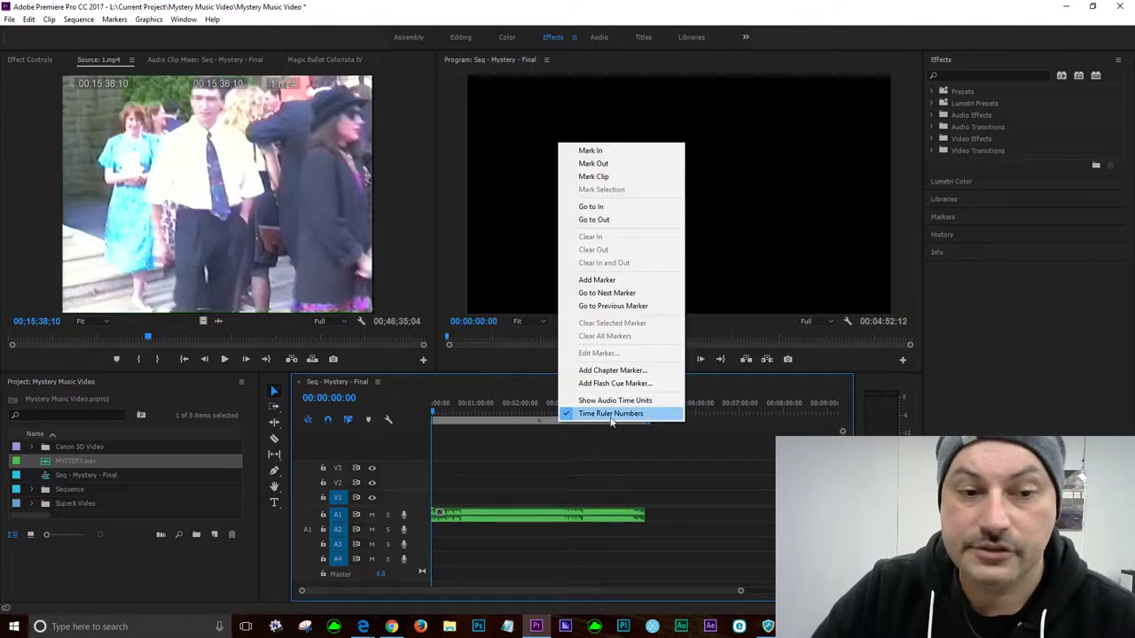
pyautogui.click(417, 421)
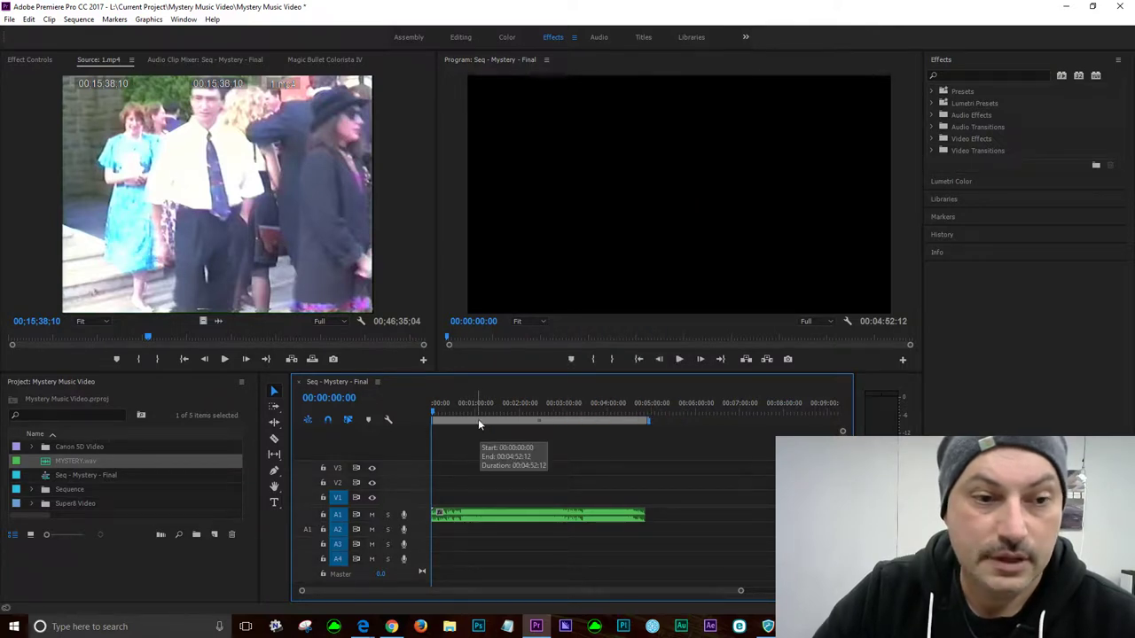
pyautogui.click(377, 382)
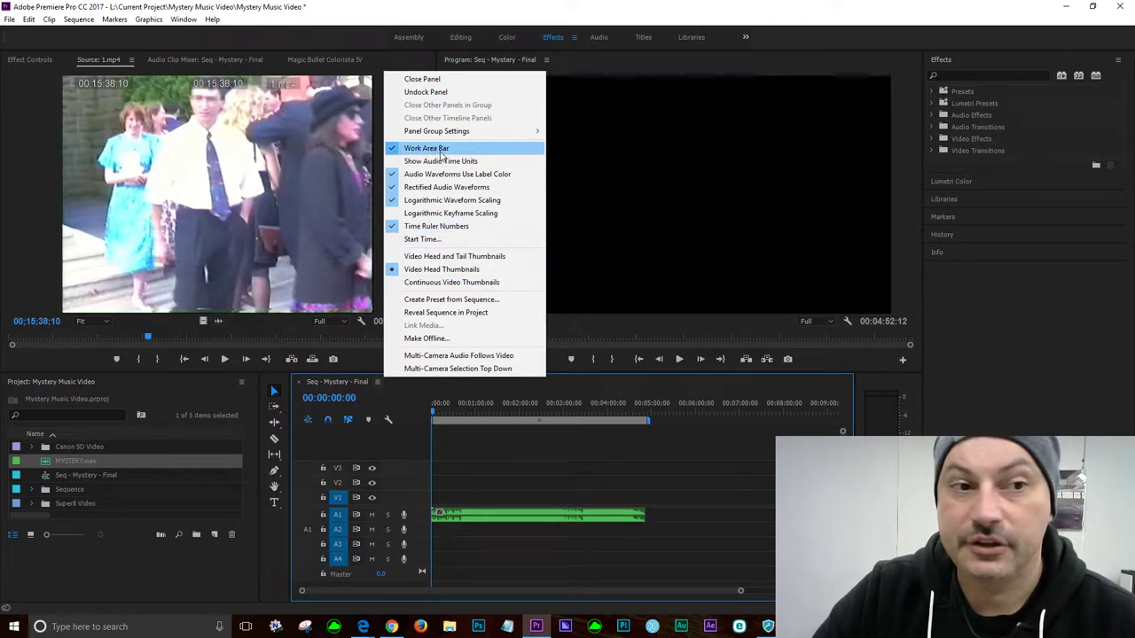
# - Toggle the timeline's Work Area Bar off and back on
pyautogui.click(440, 151)
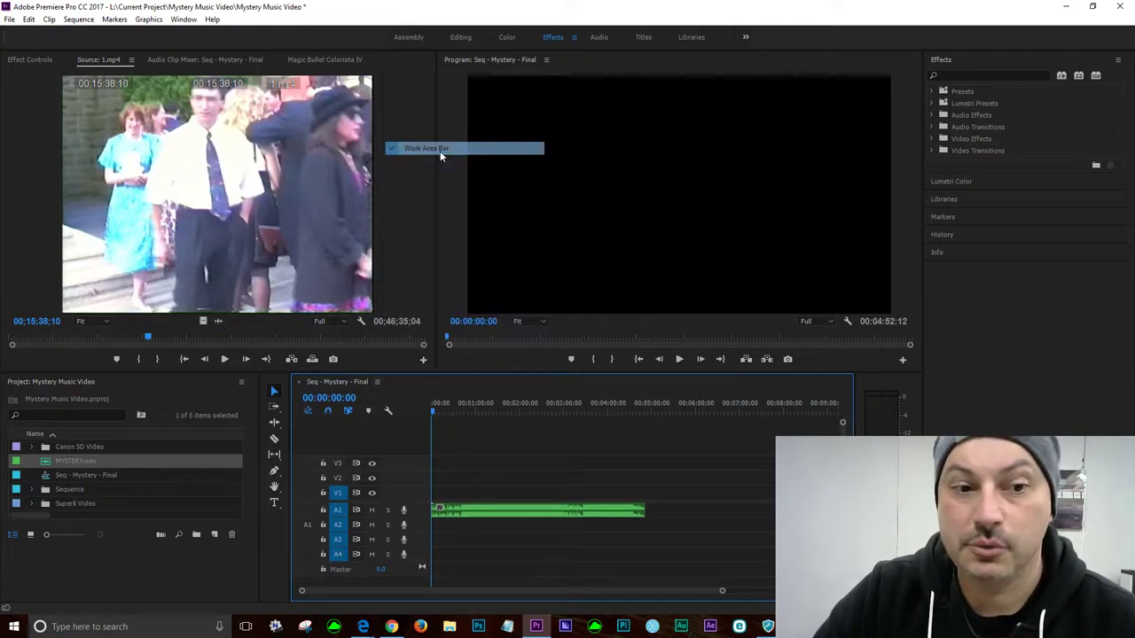
pyautogui.click(380, 382)
pyautogui.click(456, 148)
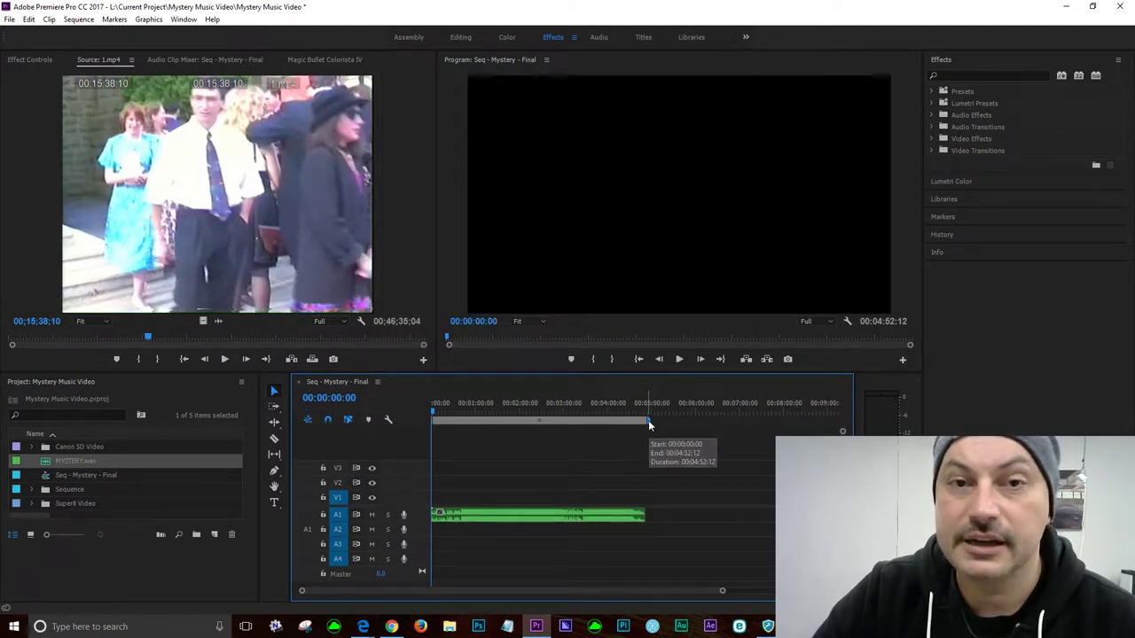
pyautogui.click(78, 19)
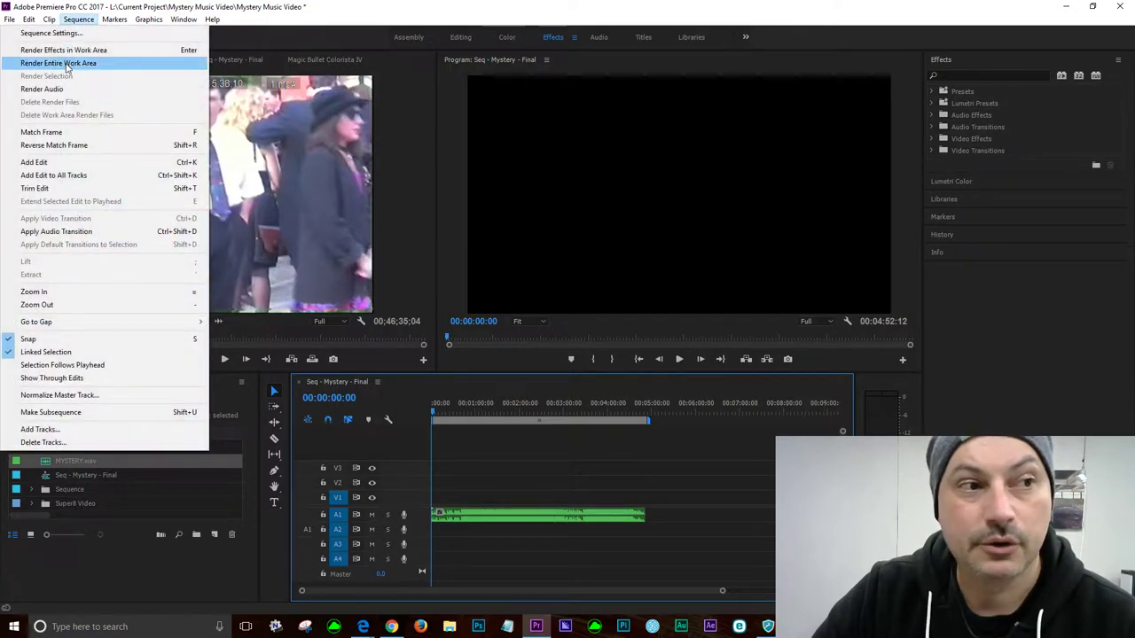
pyautogui.click(397, 447)
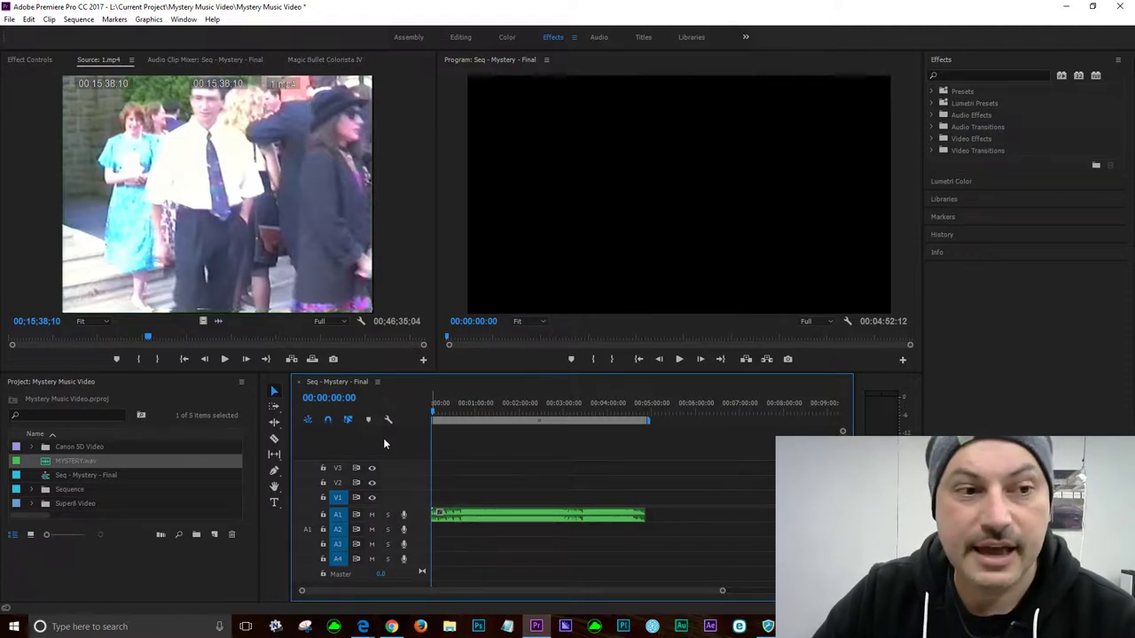
# - With the timeline maximized, untarget audio tracks A1–A4, then restore the workspace
pyautogui.press('`')
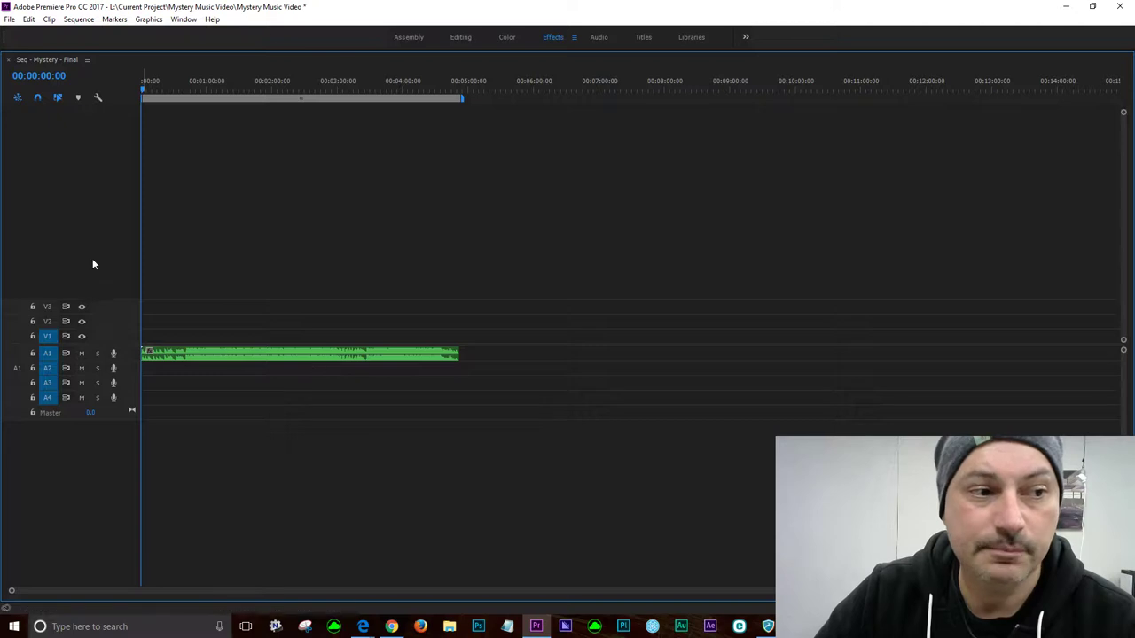
pyautogui.click(47, 367)
pyautogui.click(47, 382)
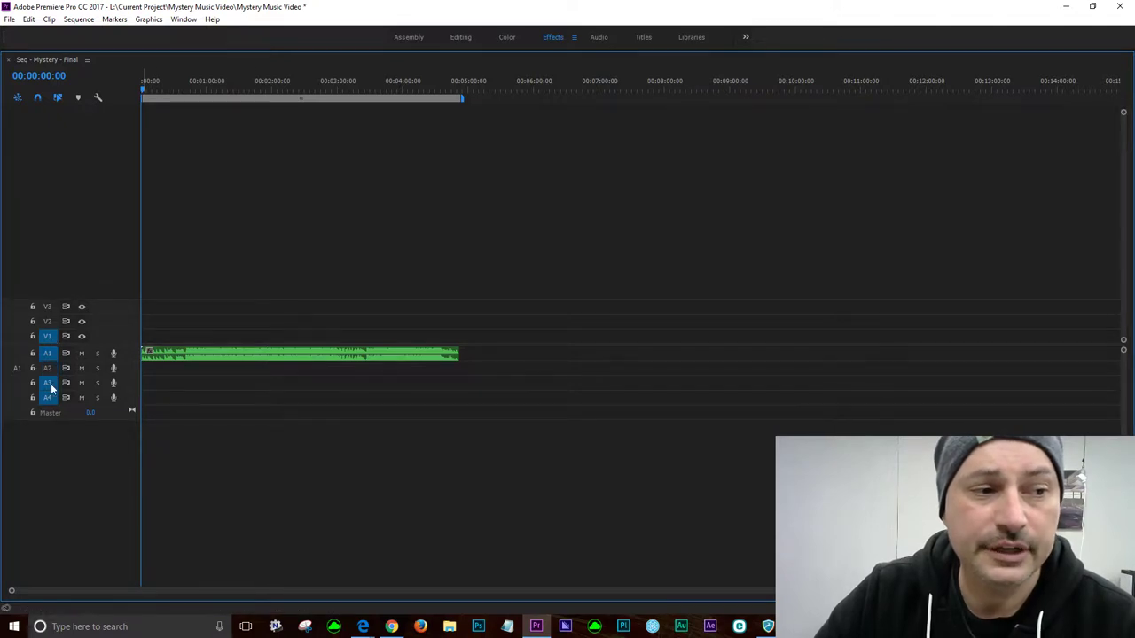
pyautogui.click(48, 398)
pyautogui.click(50, 354)
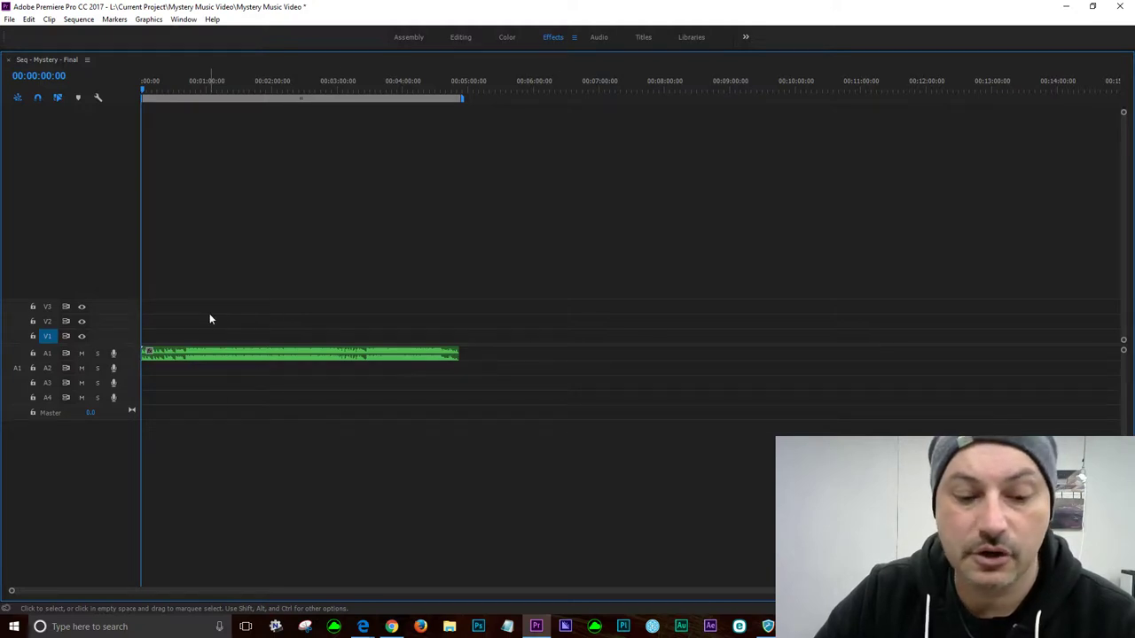
pyautogui.press('`')
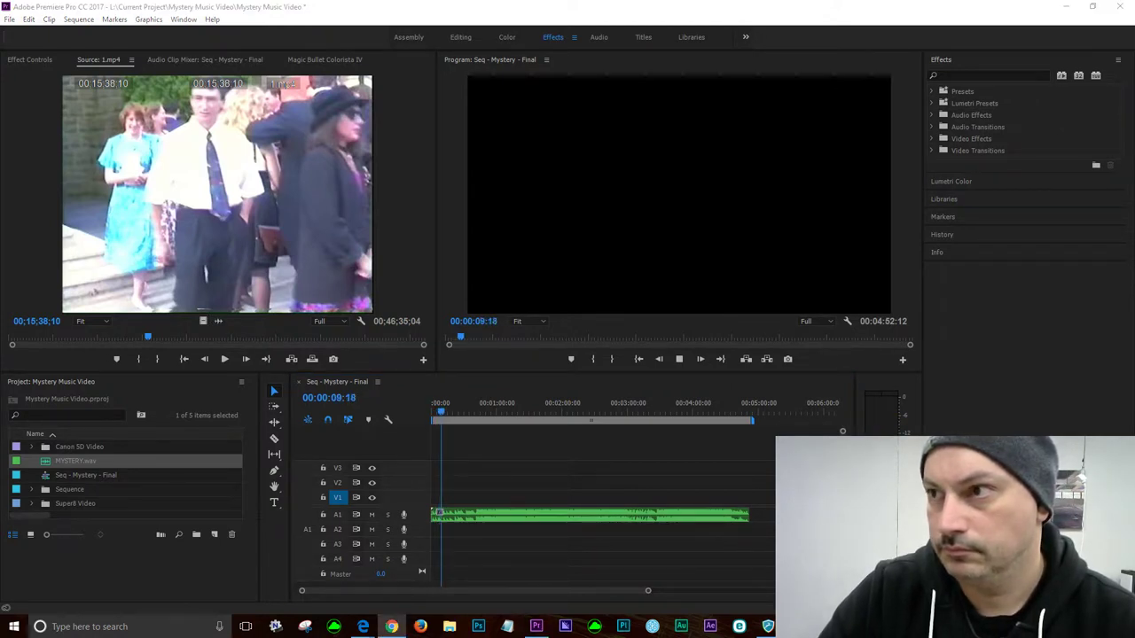
# - Expand the Canon 5D Video bin in the Project panel to list its numbered .MOV clips
pyautogui.click(271, 384)
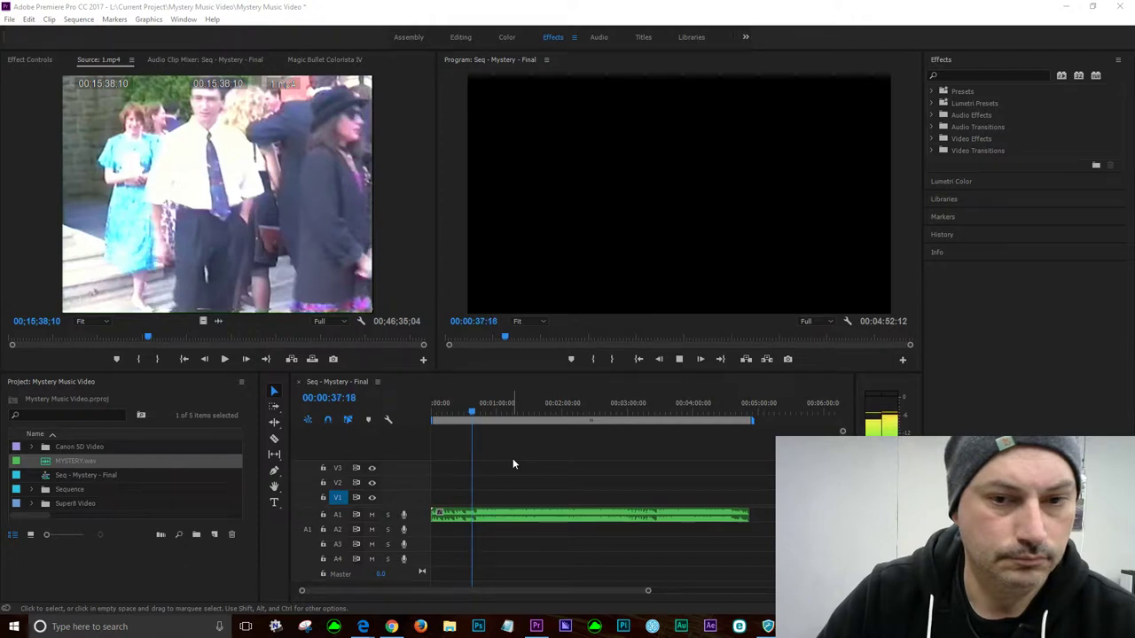
pyautogui.click(32, 448)
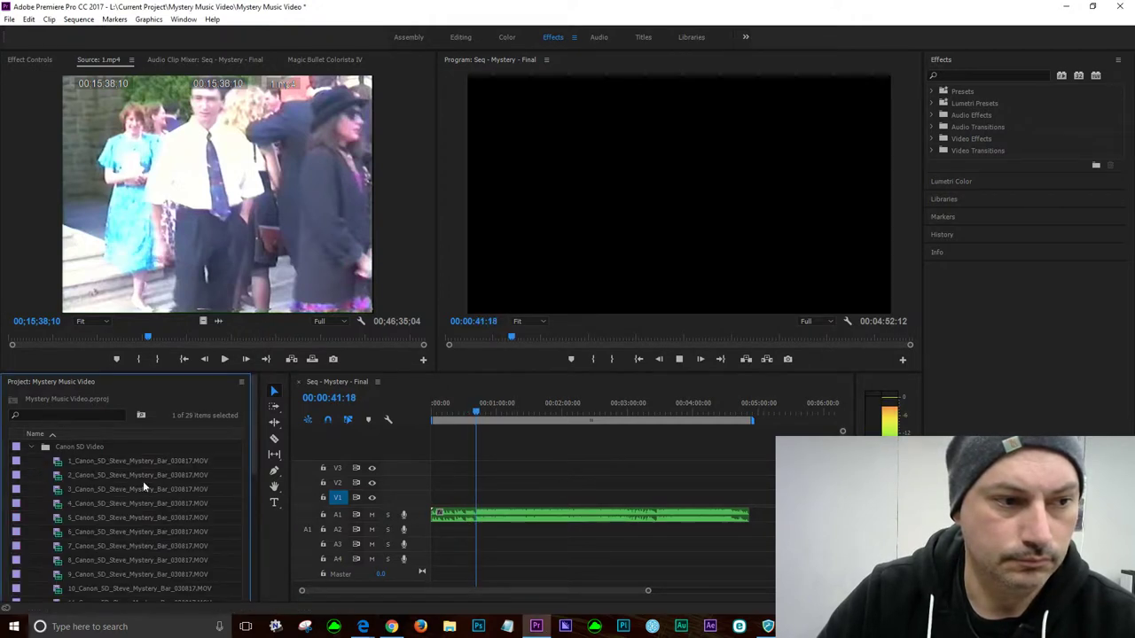
# - Load 1_Canon_5D_Steve_Mystery_Bar_030817.MOV in the Source Monitor, play it, and maximize the panel
pyautogui.doubleClick(58, 462)
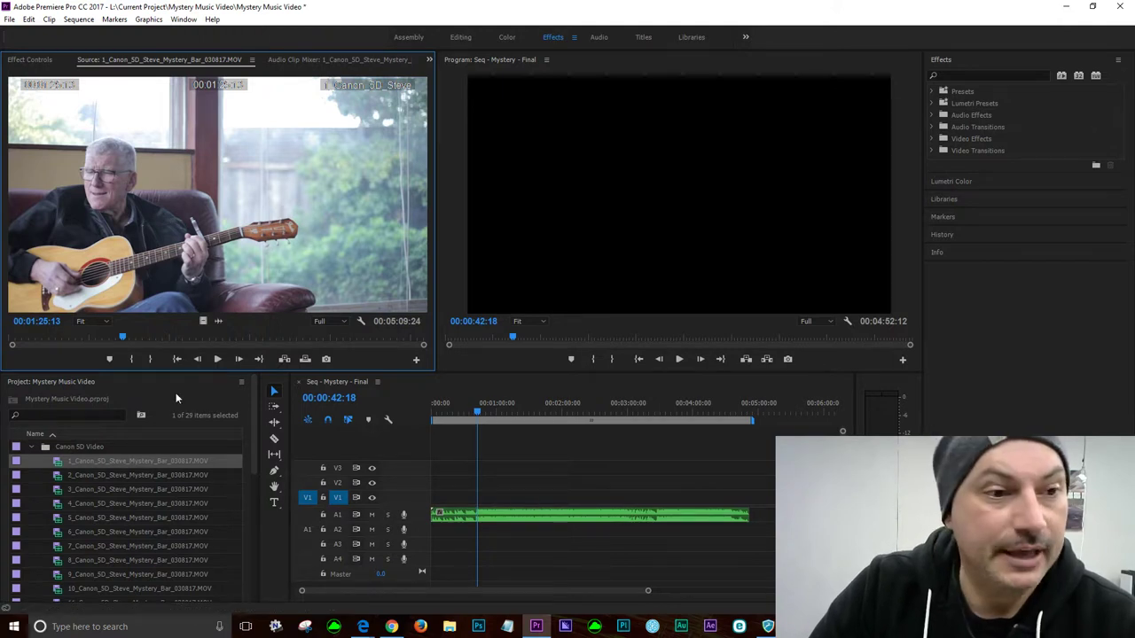
pyautogui.click(218, 359)
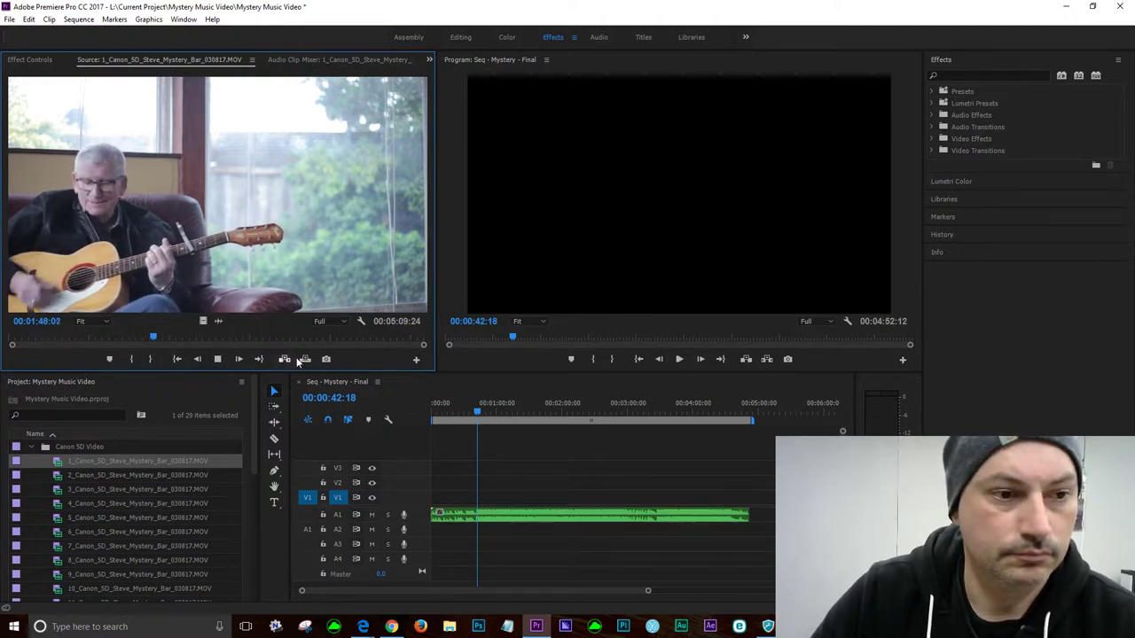
pyautogui.press('`')
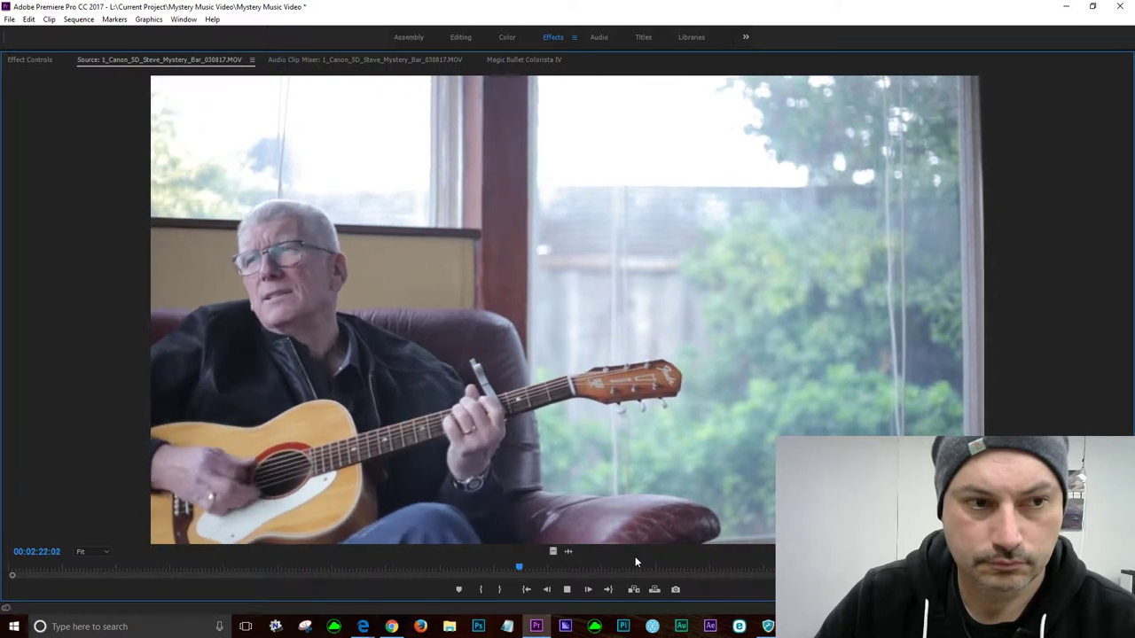
# - Stop the clip, restore the panel, and rewind the Source Monitor playhead to 00:00:00:00
pyautogui.press('space')
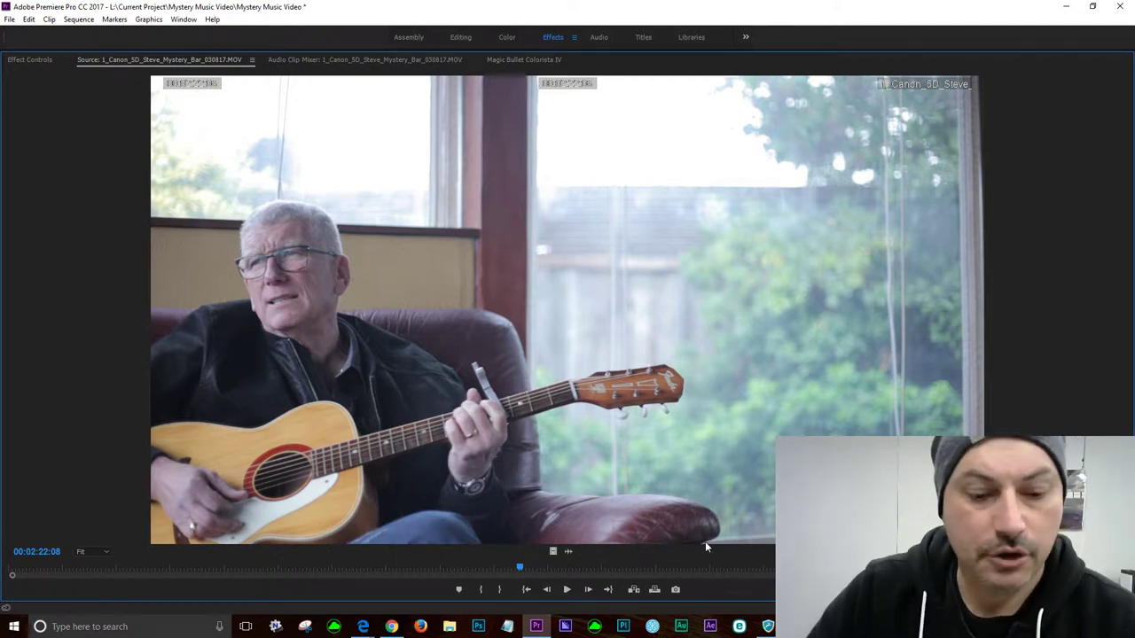
pyautogui.press('`')
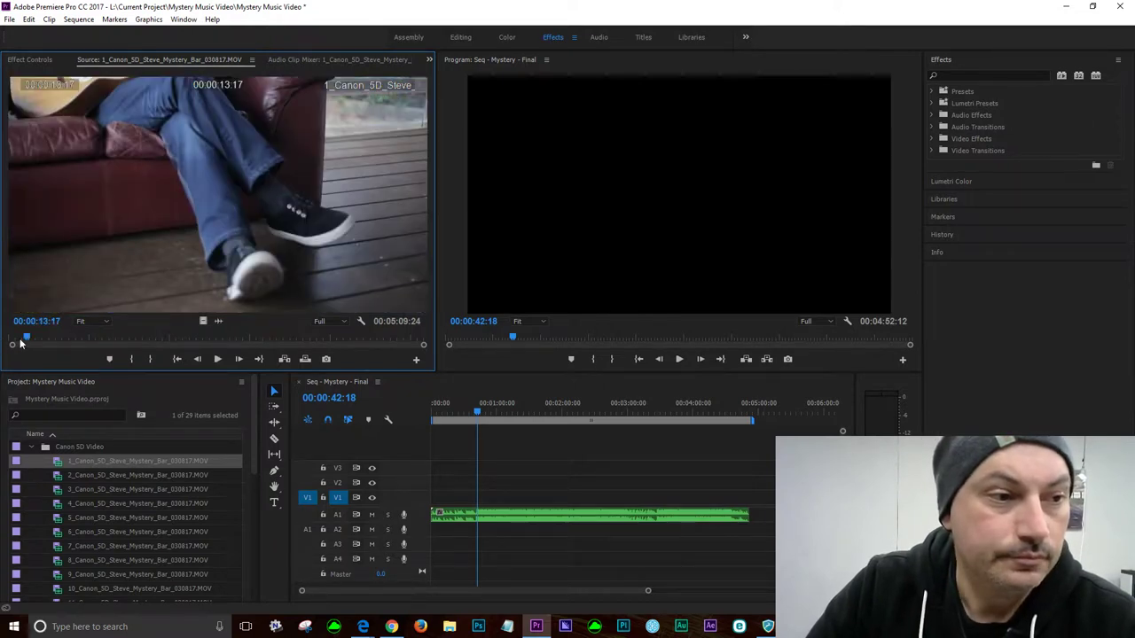
pyautogui.moveTo(25, 342); pyautogui.dragTo(6, 357)
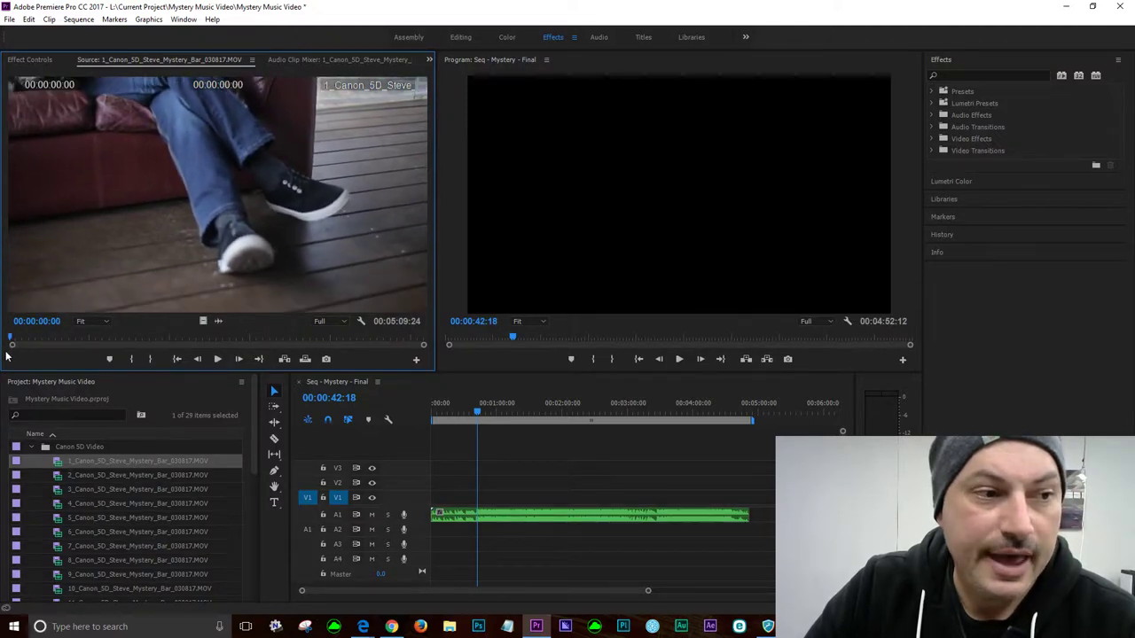
pyautogui.press('`')
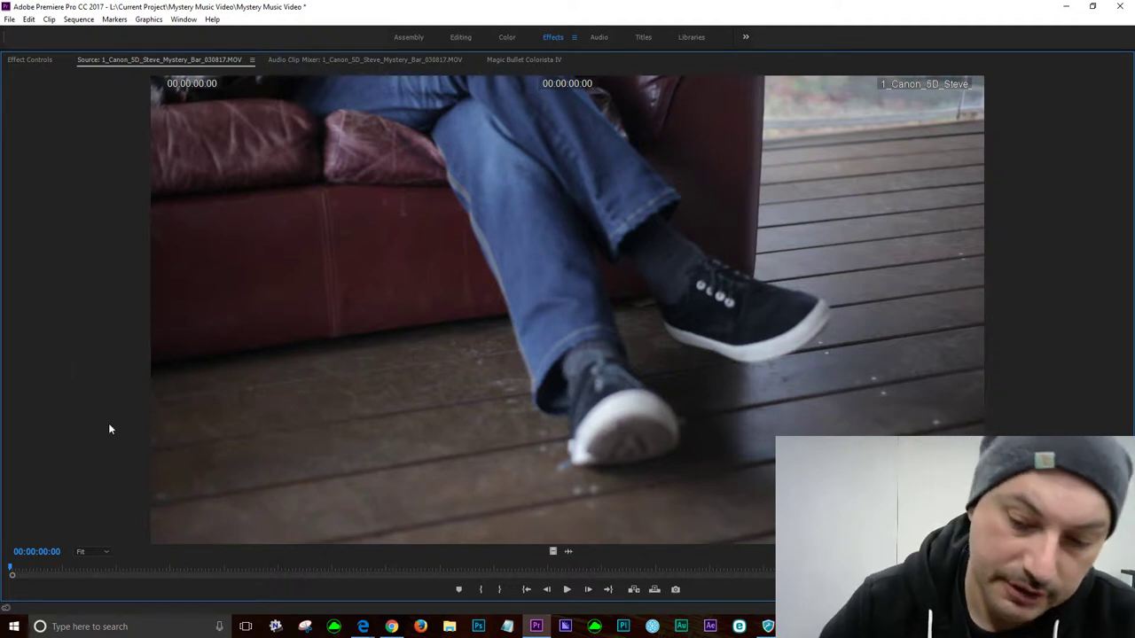
# - Shuttle the clip with J/K/L to 00:00:16:23, add a marker there, and resume playback
pyautogui.press('space')
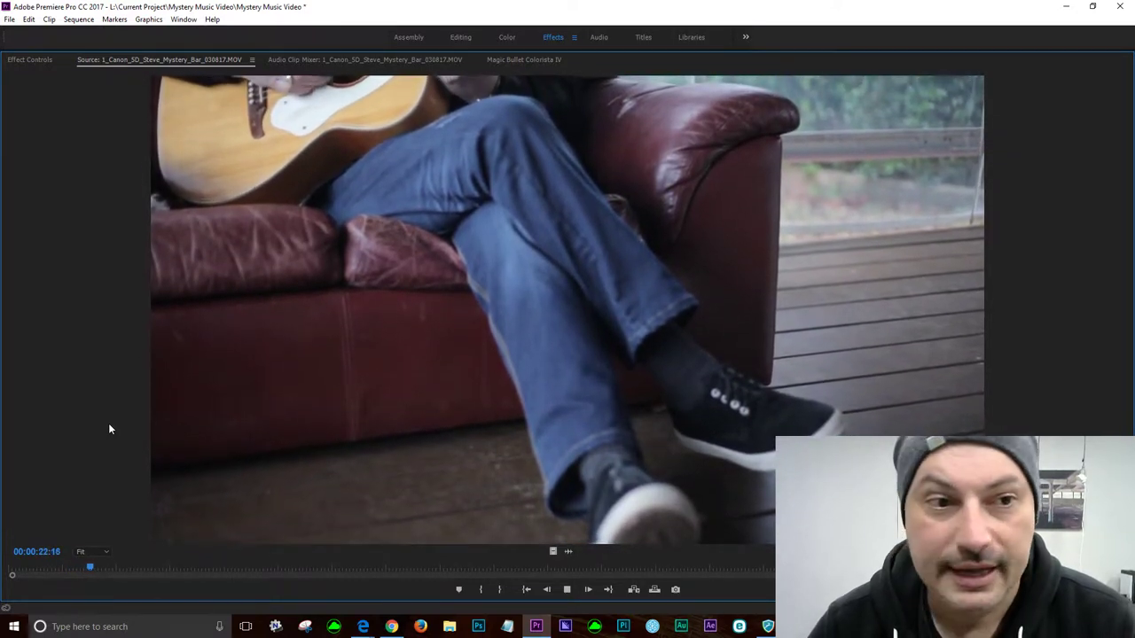
pyautogui.press('space')
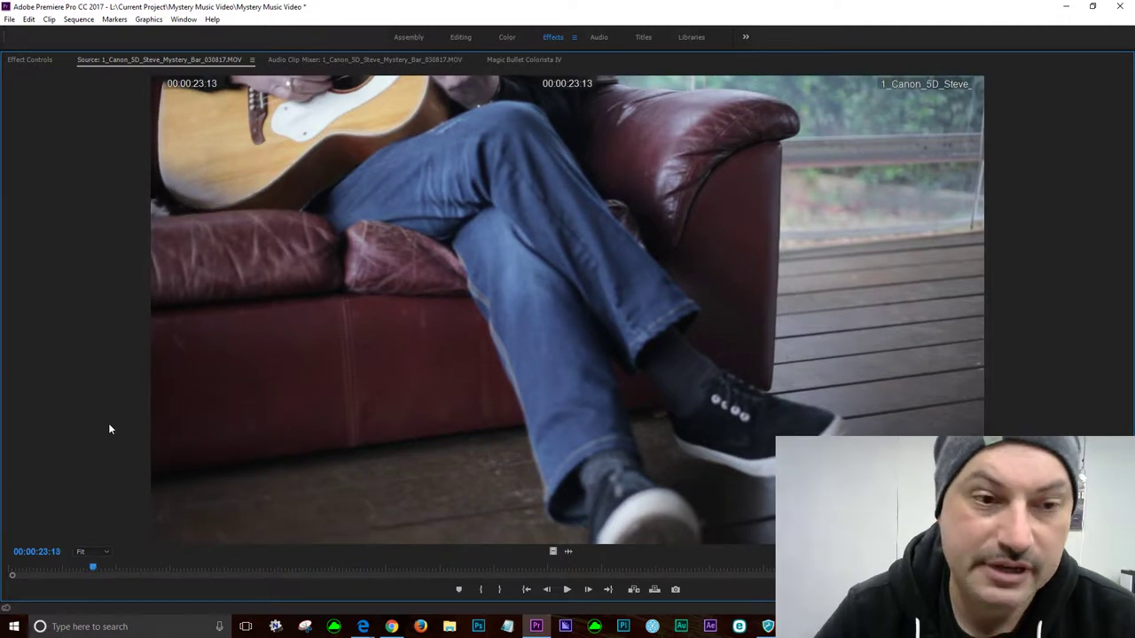
pyautogui.press('j')
pyautogui.press('k')
pyautogui.press('j')
pyautogui.press('j')
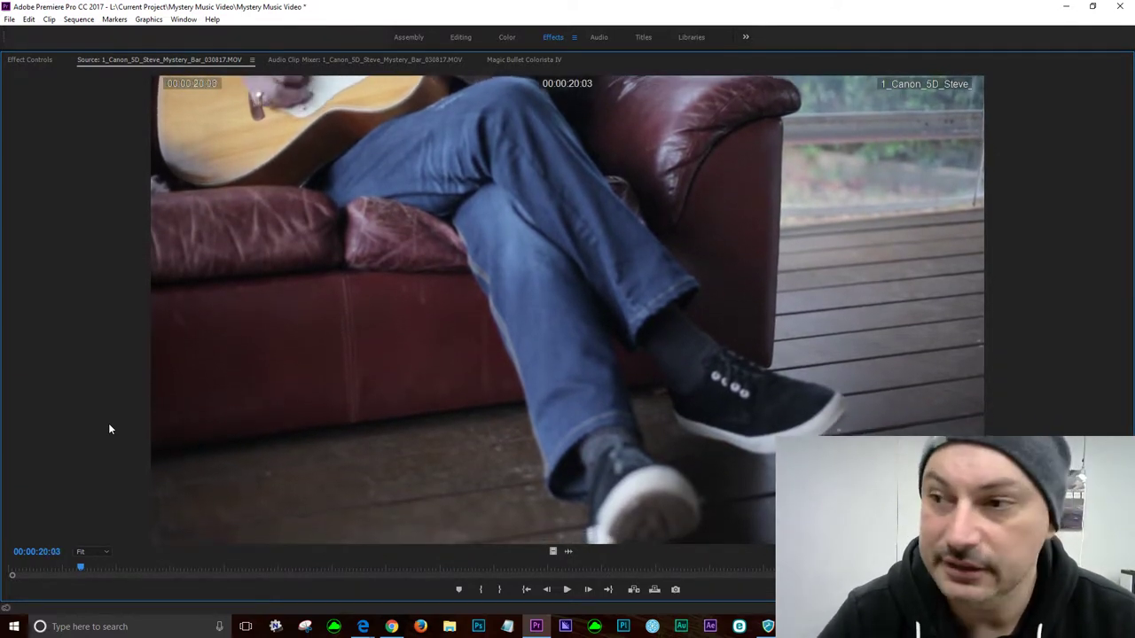
pyautogui.press('k')
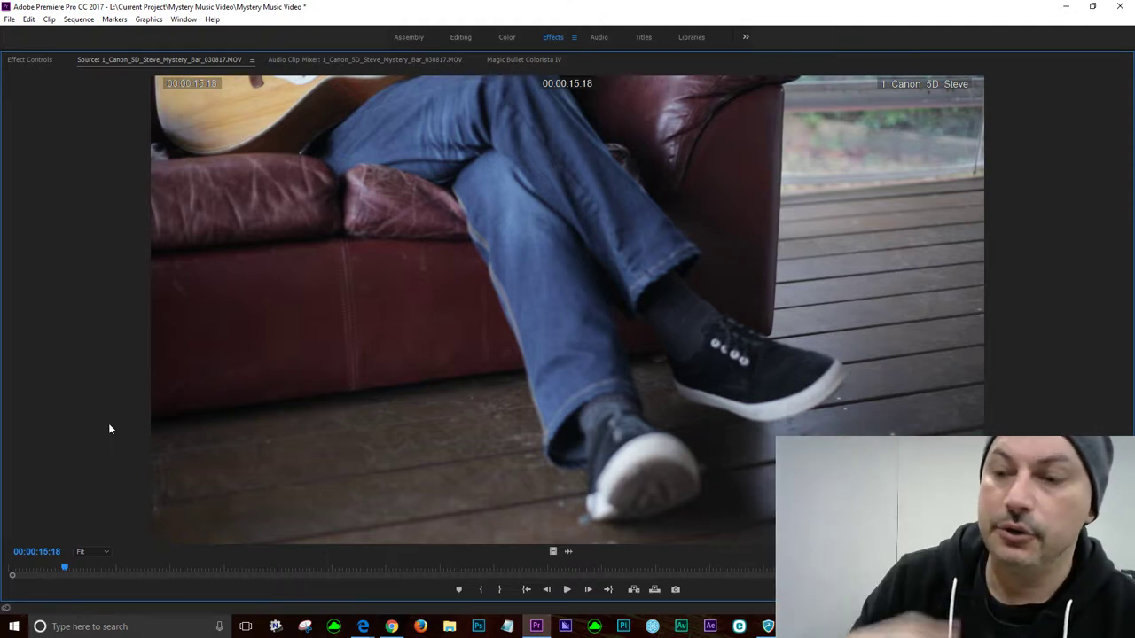
pyautogui.press('space')
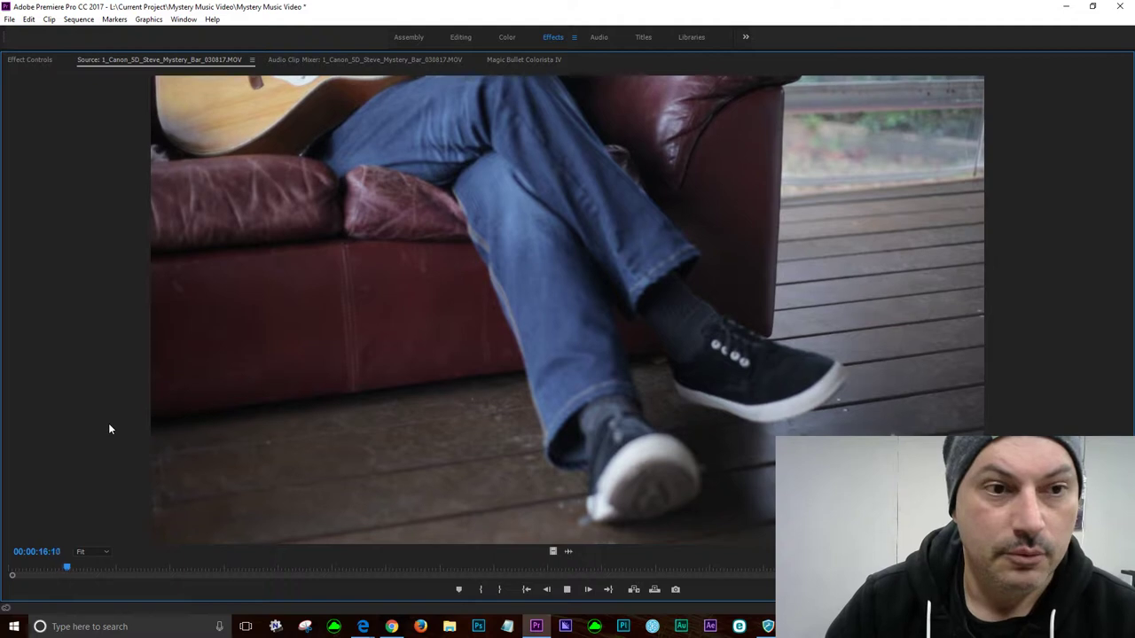
pyautogui.press('space')
pyautogui.press('m')
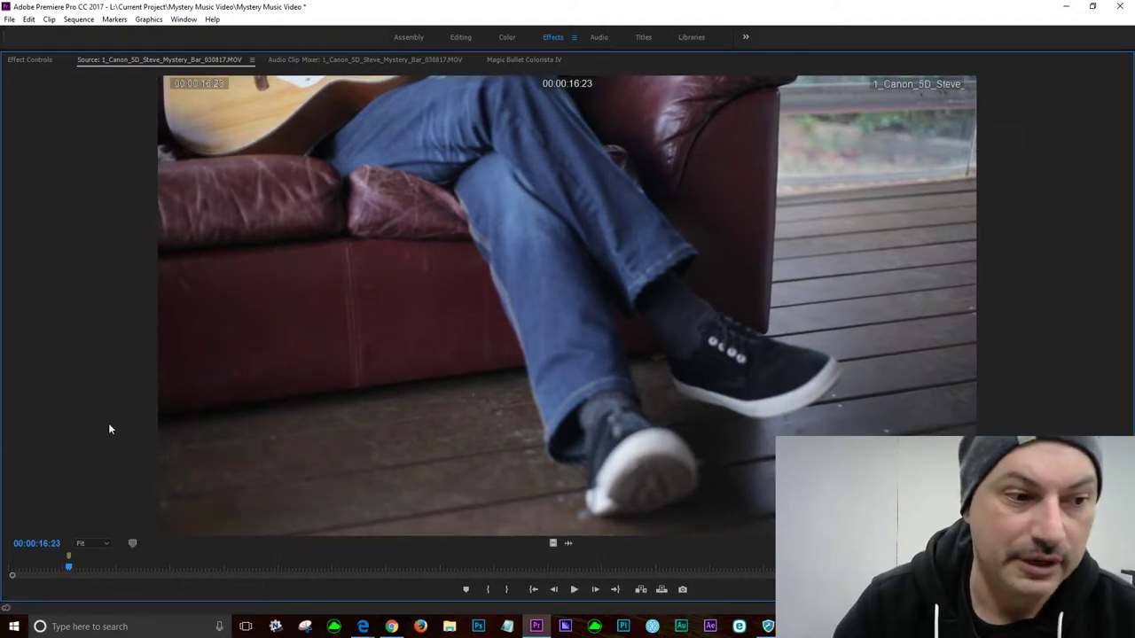
pyautogui.press('space')
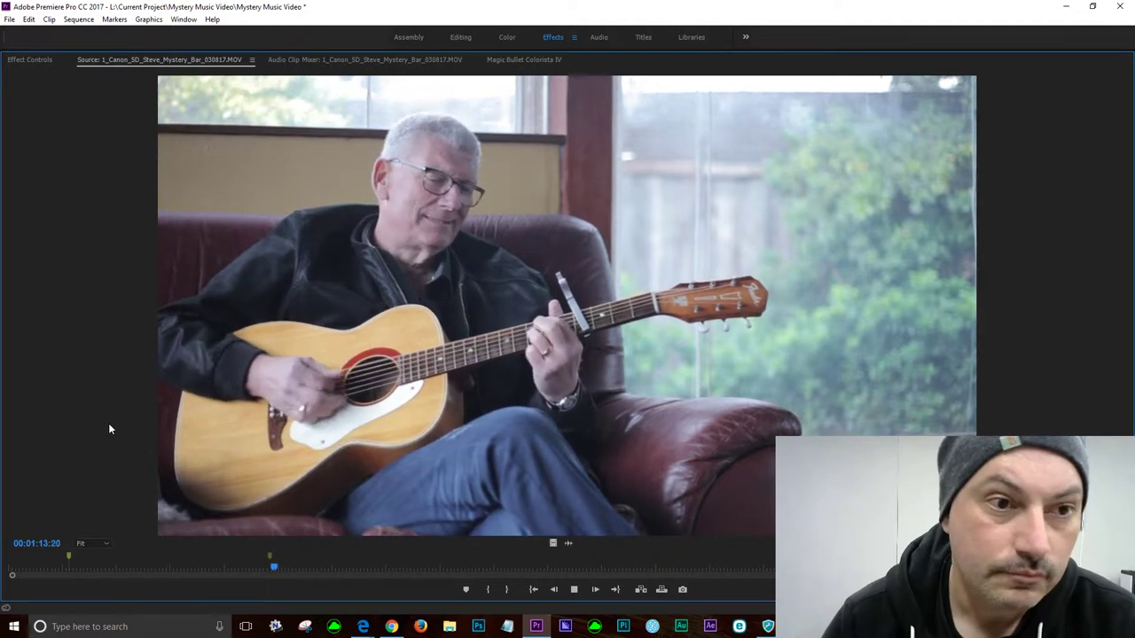
# - Replay the guitar clip from about one minute in and add a marker at 00:01:07:04, opening its details
pyautogui.press('space')
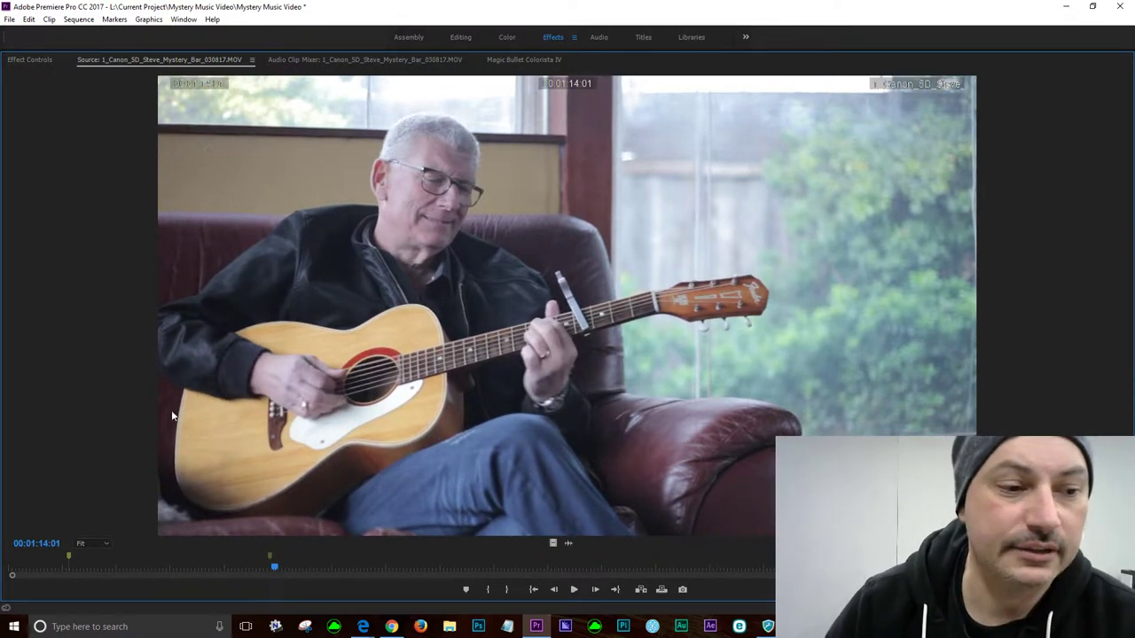
pyautogui.click(225, 572)
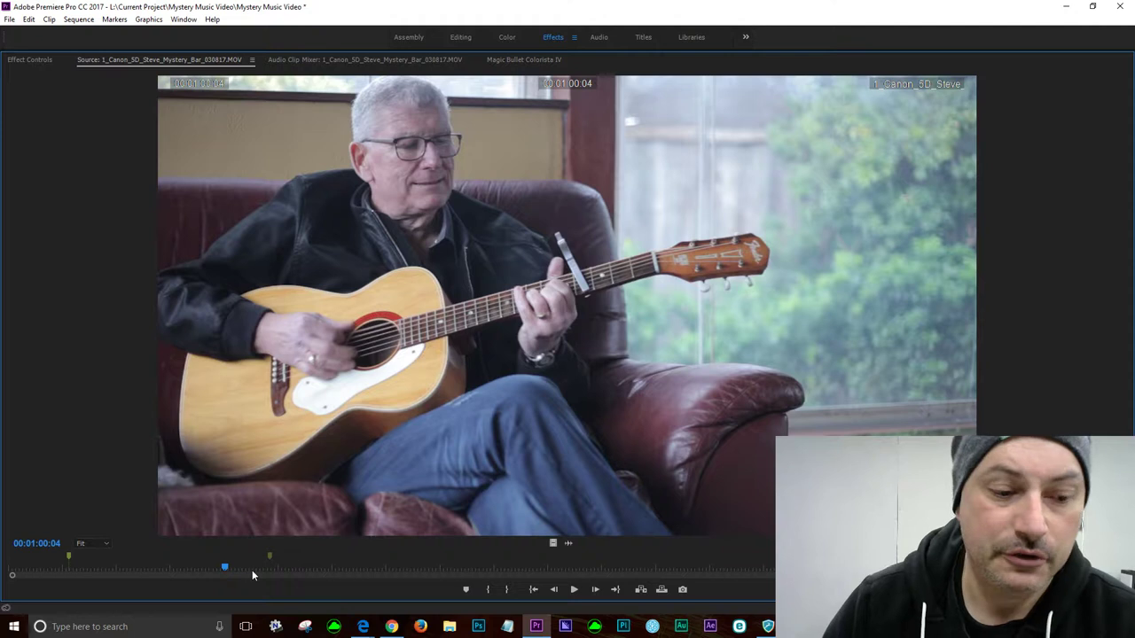
pyautogui.press('space')
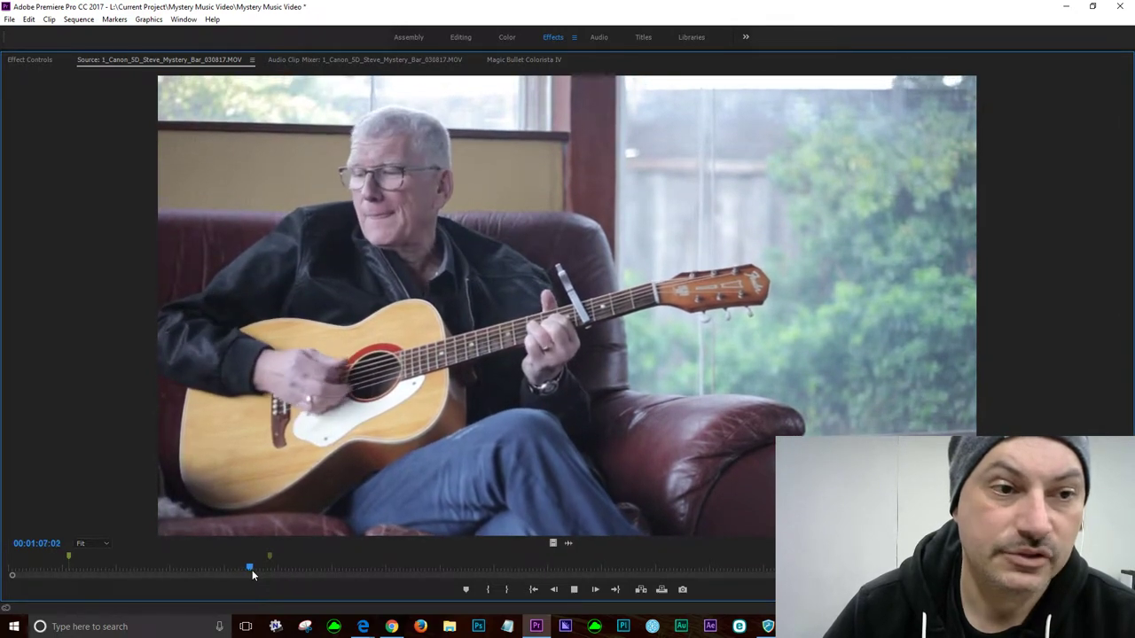
pyautogui.press('space')
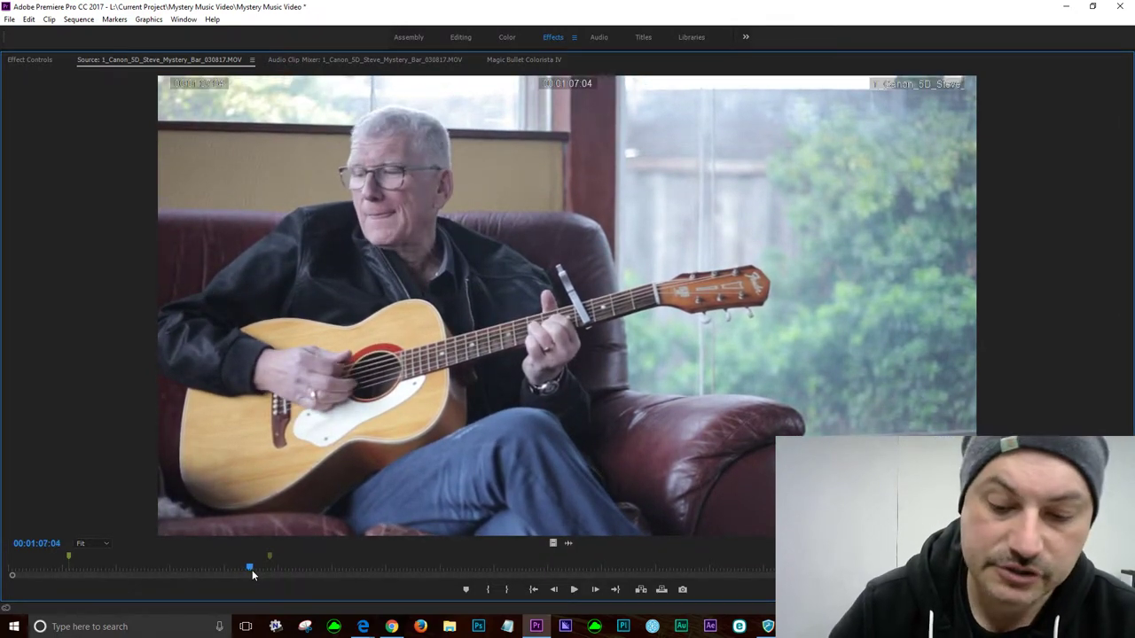
pyautogui.press('m')
pyautogui.press('m')
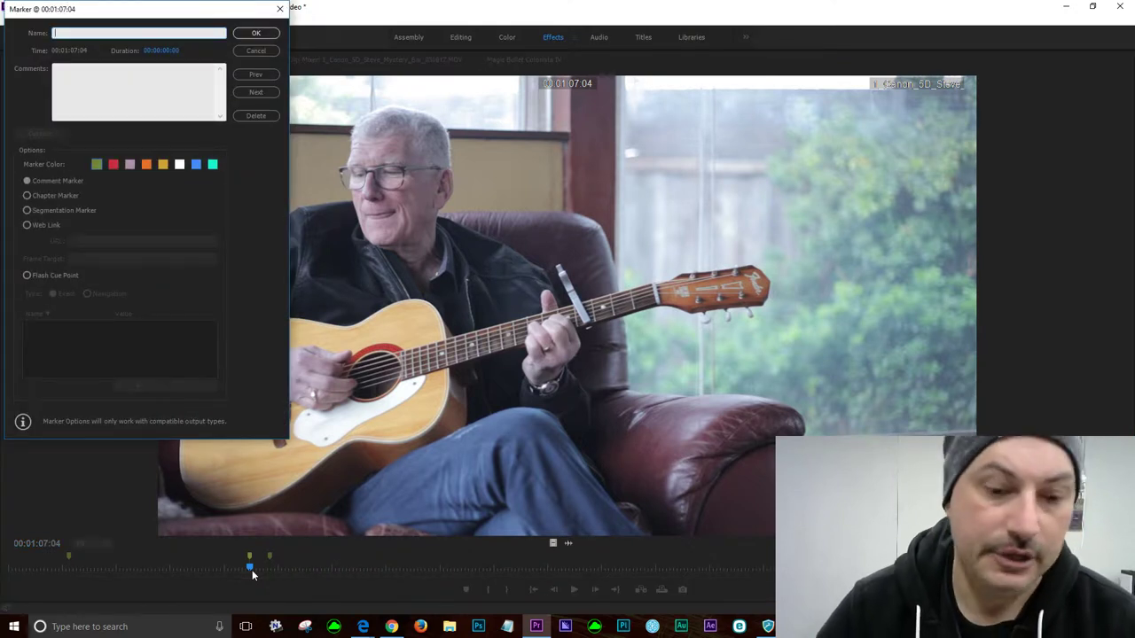
# - Name the marker 'Camera Pan', comment 'Camera stopped panning', and make it white
pyautogui.write('Ca')
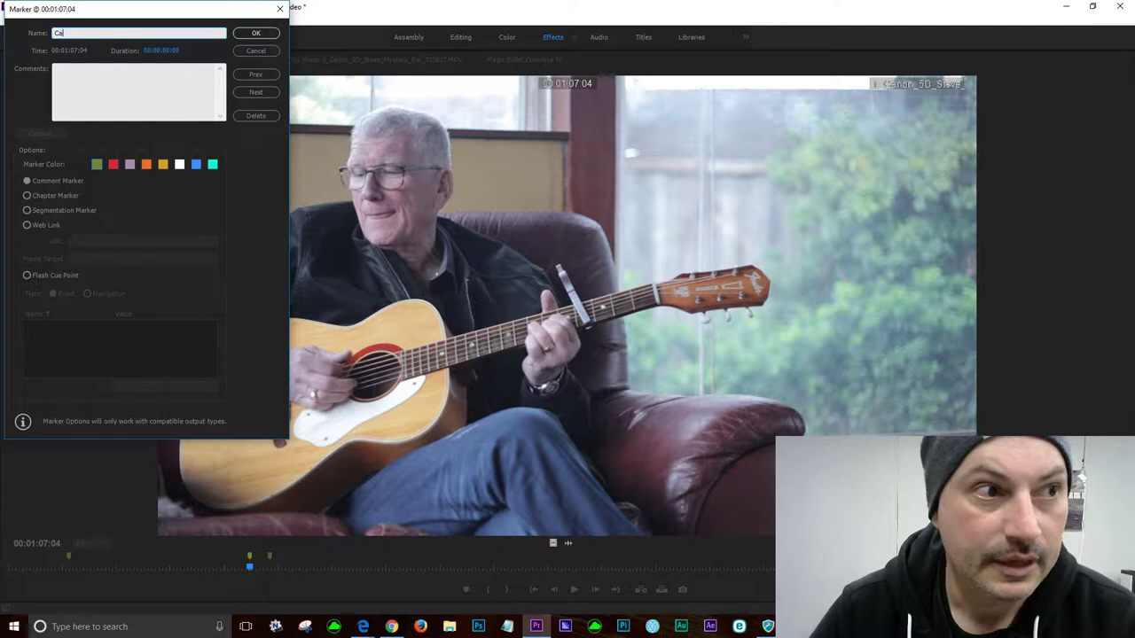
pyautogui.write('mera One')
pyautogui.press('BackSpace')
pyautogui.press('BackSpace')
pyautogui.press('BackSpace')
pyautogui.write('Oa')
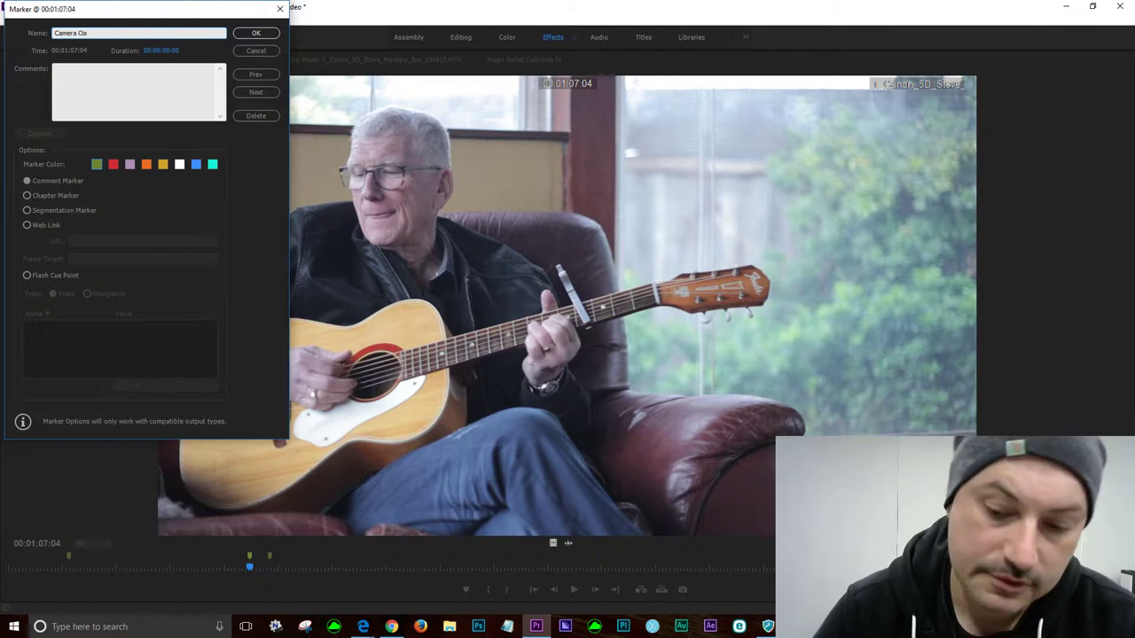
pyautogui.press('BackSpace')
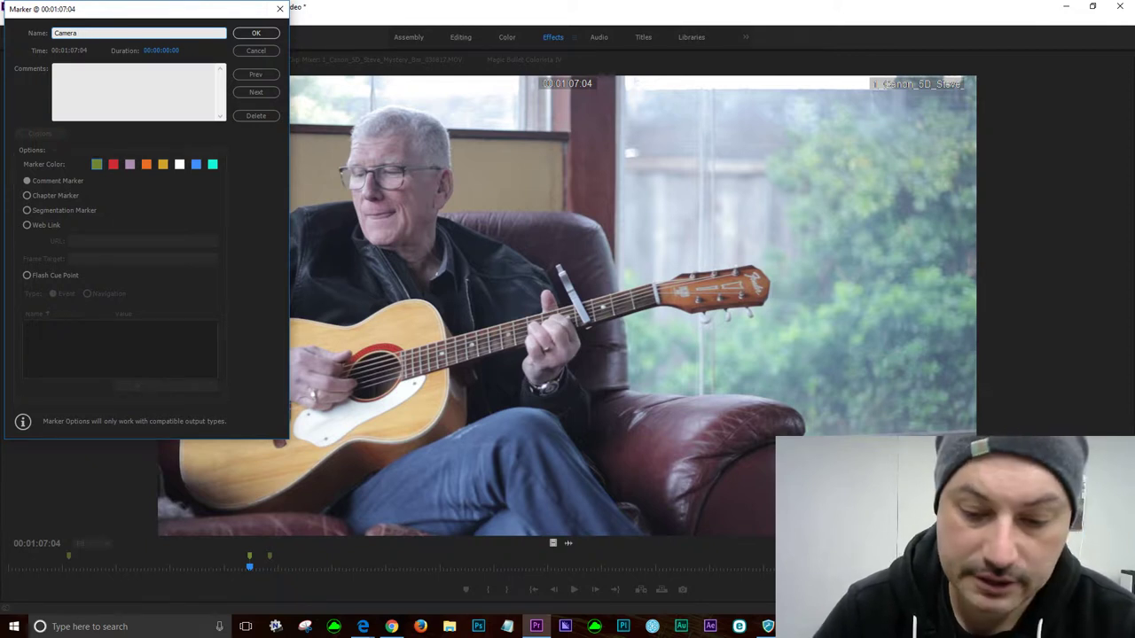
pyautogui.write('Pan')
pyautogui.press('Tab')
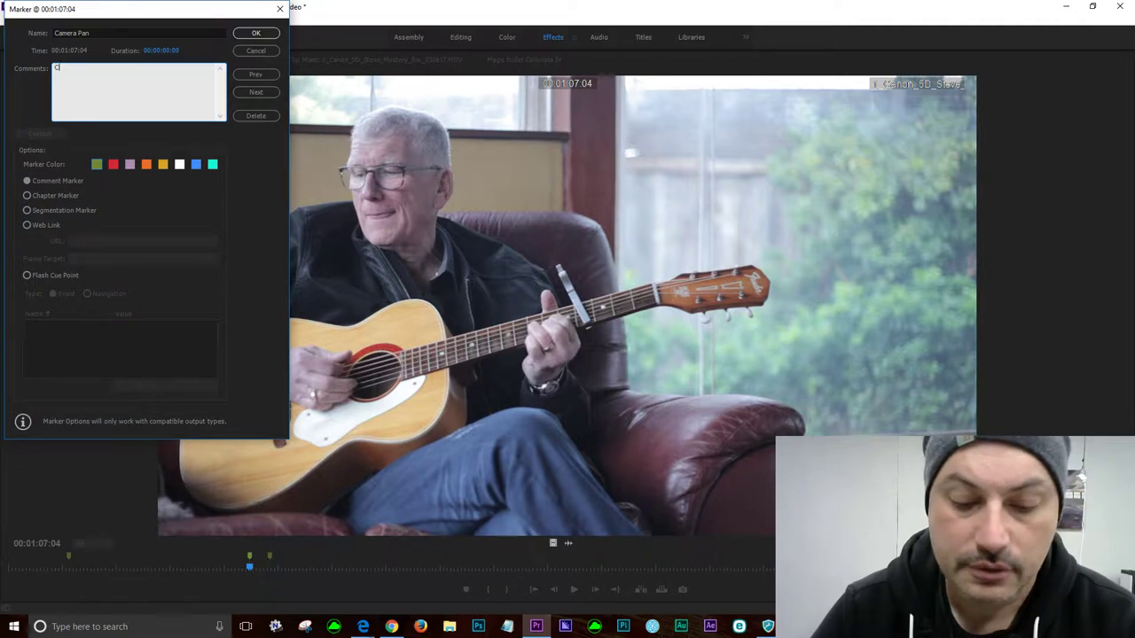
pyautogui.write('Camera')
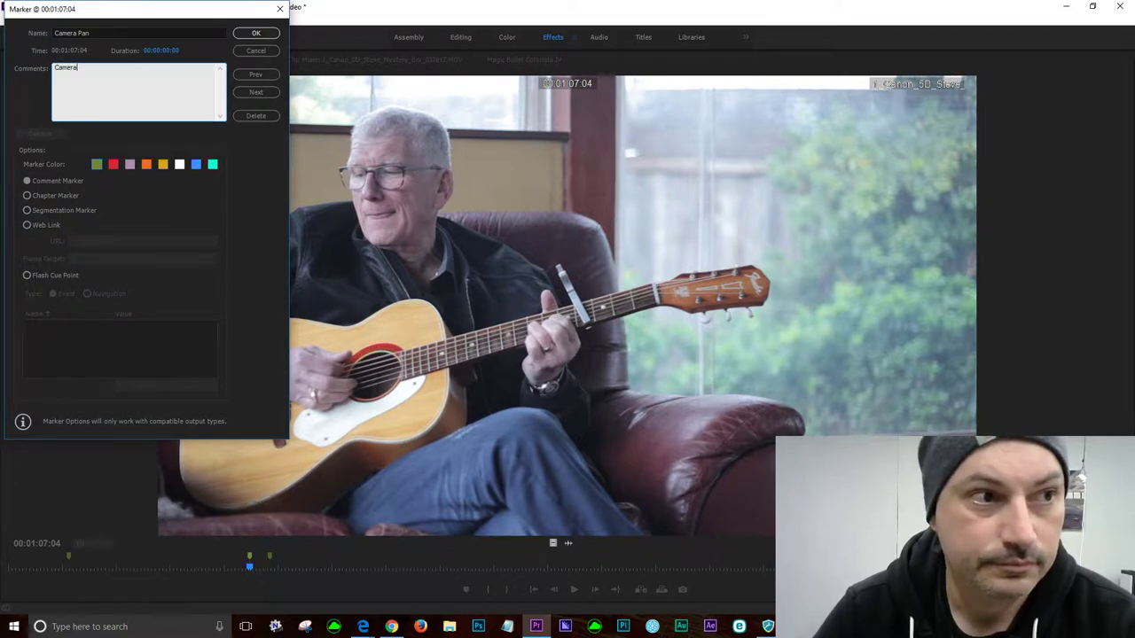
pyautogui.write(' stopp')
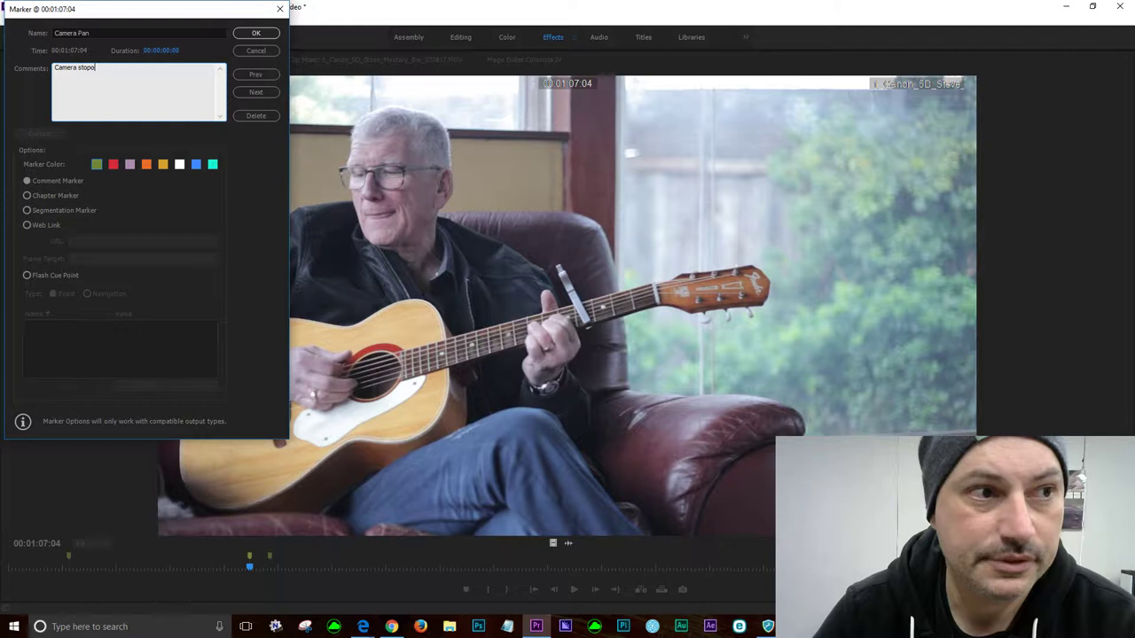
pyautogui.write('ed panning')
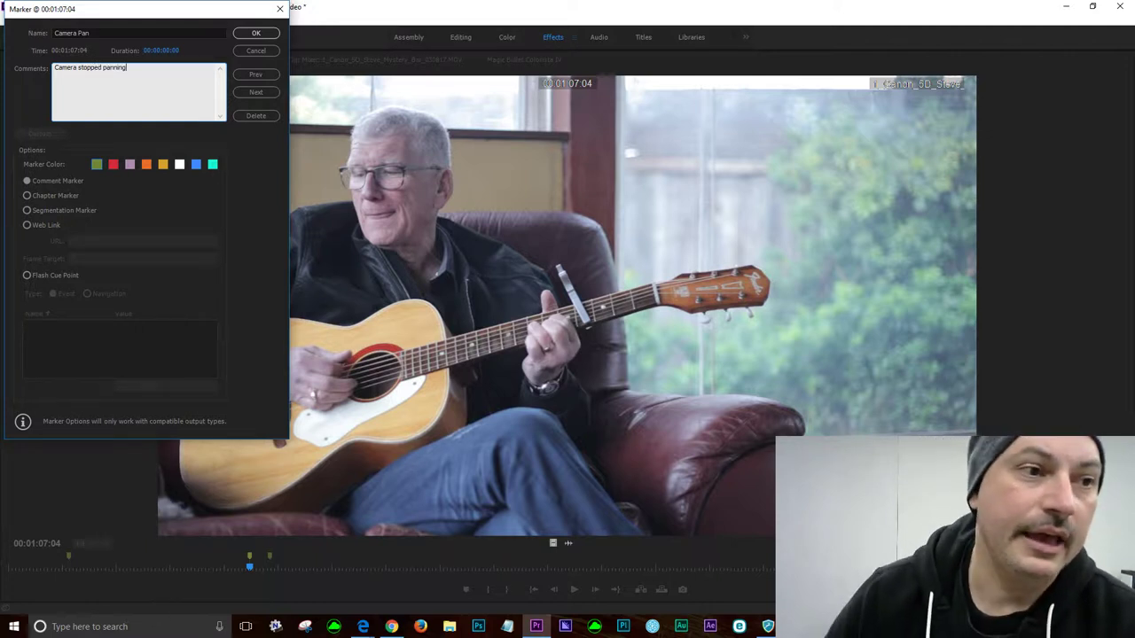
pyautogui.click(163, 166)
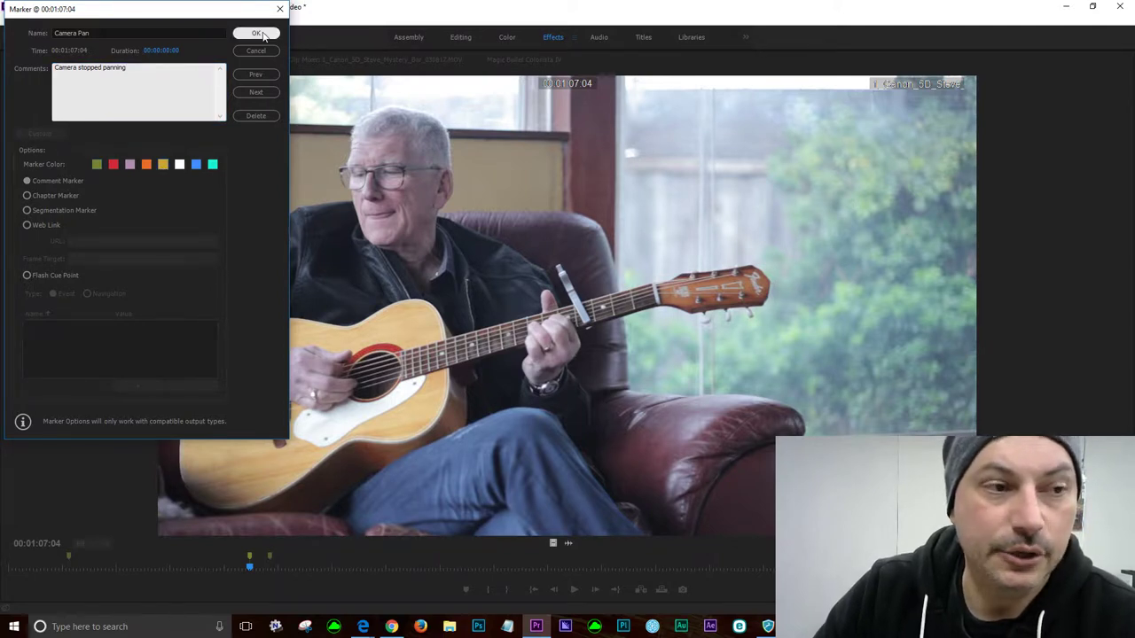
pyautogui.click(180, 165)
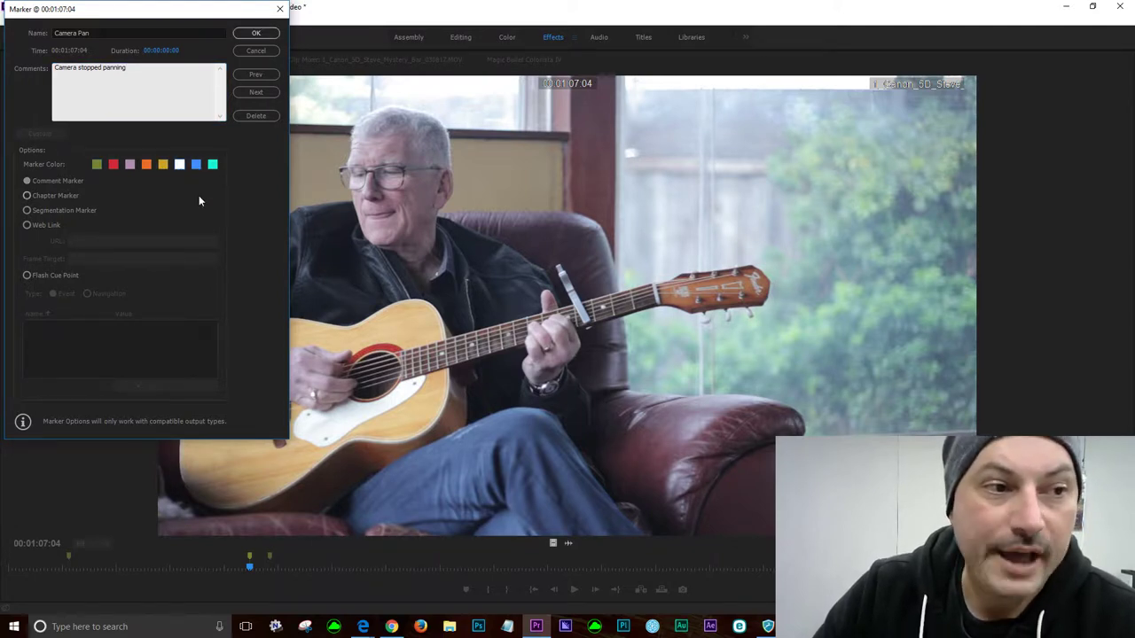
pyautogui.click(256, 33)
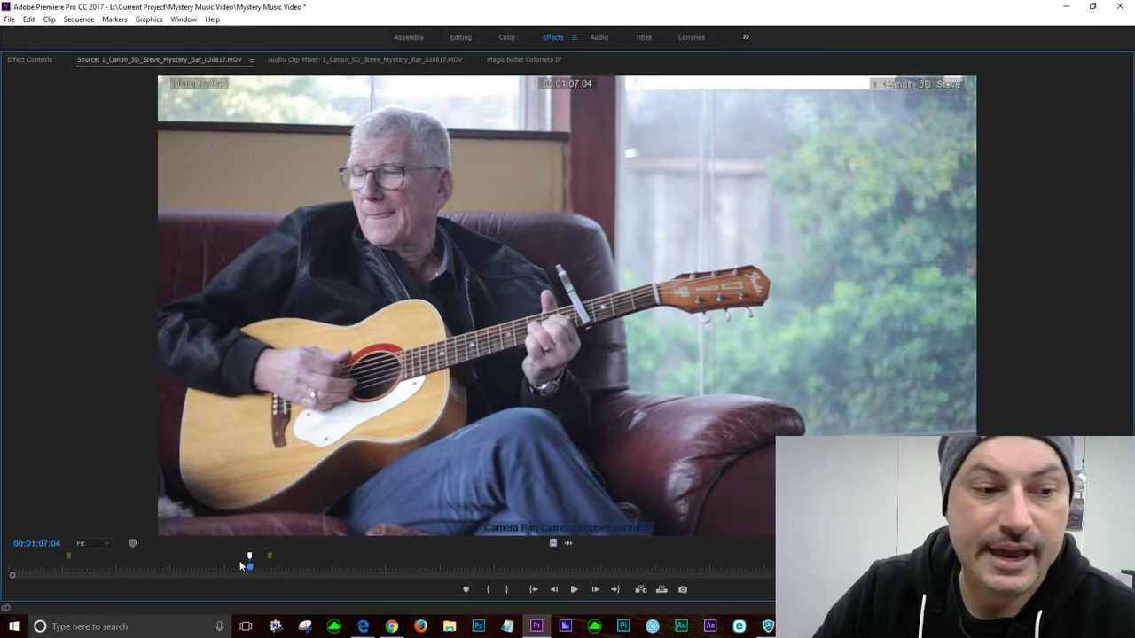
# - Return to the earlier marker at 00:00:16:23 in the guitar clip
pyautogui.moveTo(252, 556)
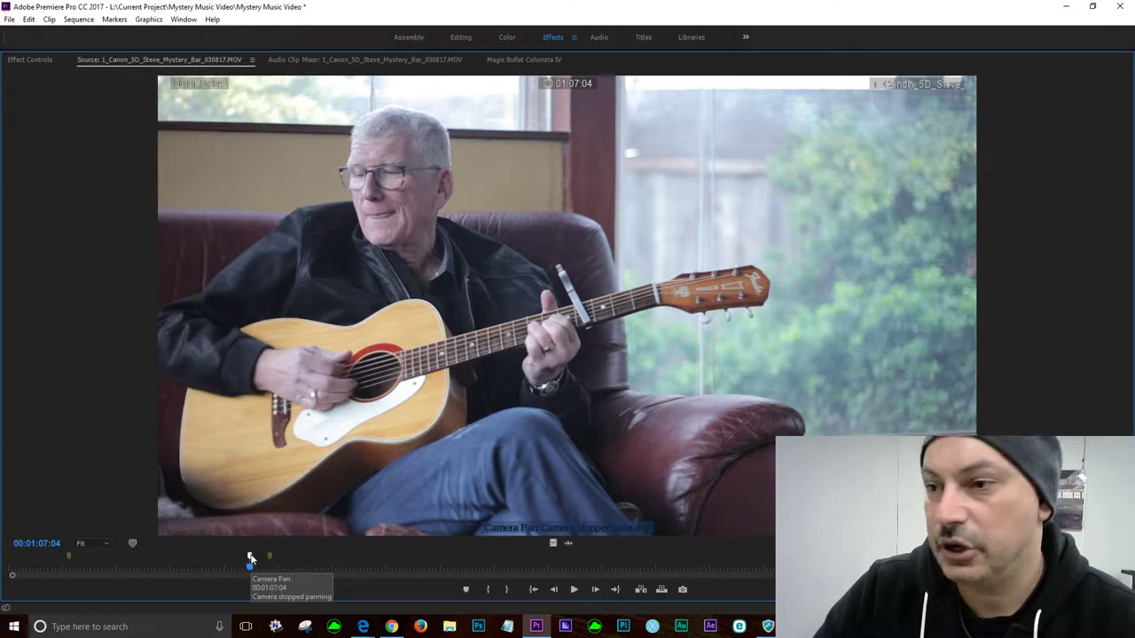
pyautogui.moveTo(67, 563)
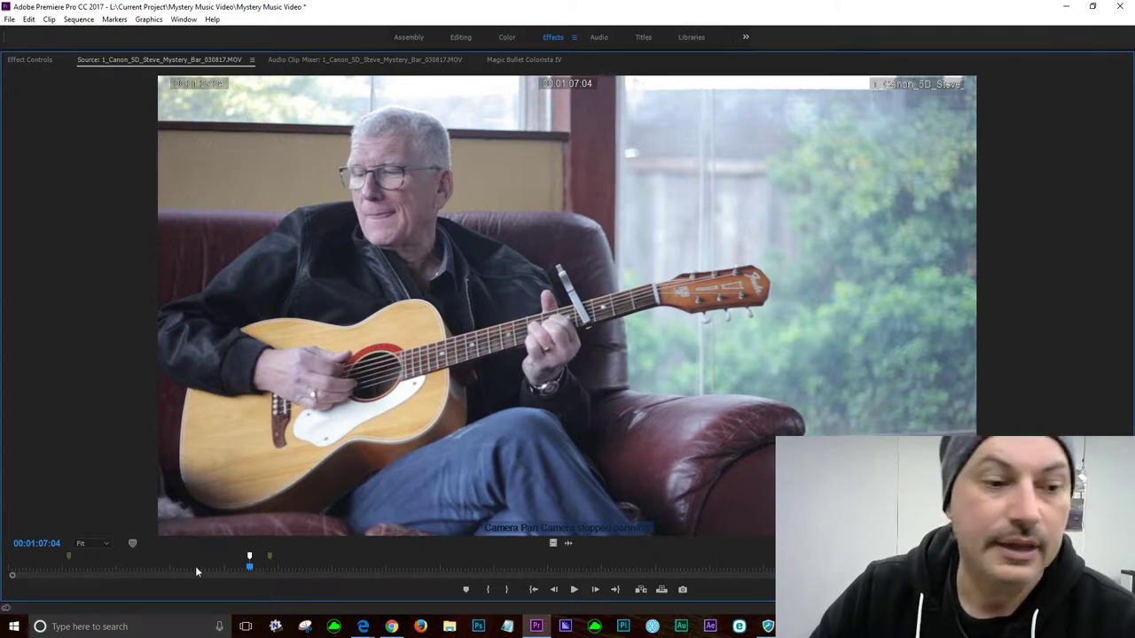
pyautogui.click(75, 568)
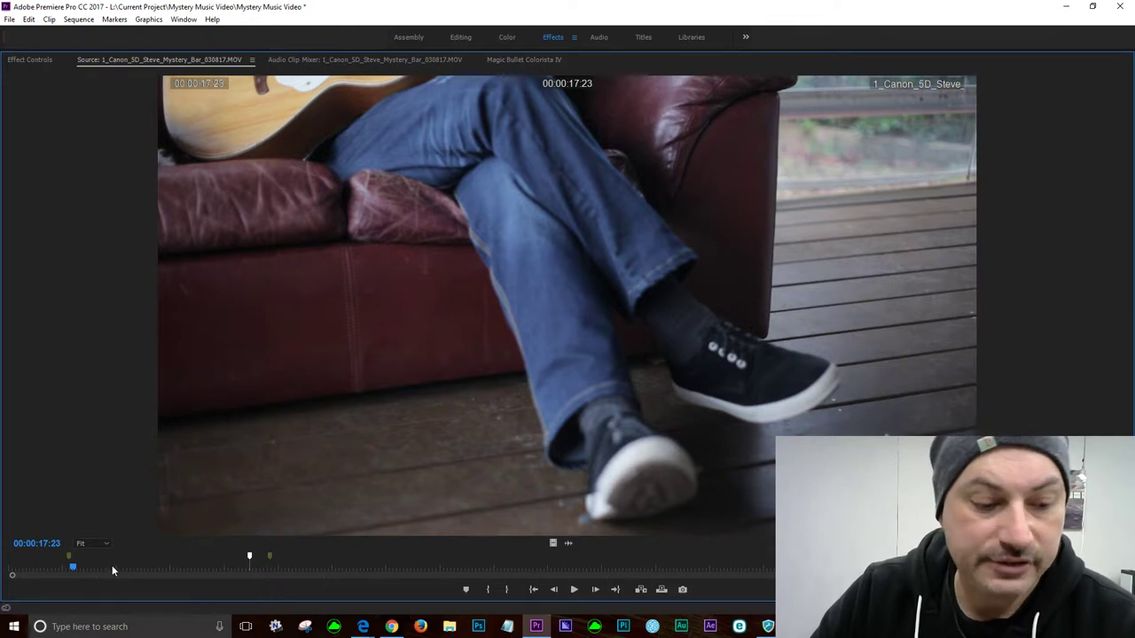
pyautogui.hotkey('shift', 'Left')
pyautogui.hotkey('shift', 'Left')
pyautogui.hotkey('shift', 'Left')
pyautogui.hotkey('shift', 'Left')
pyautogui.hotkey('shift', 'Left')
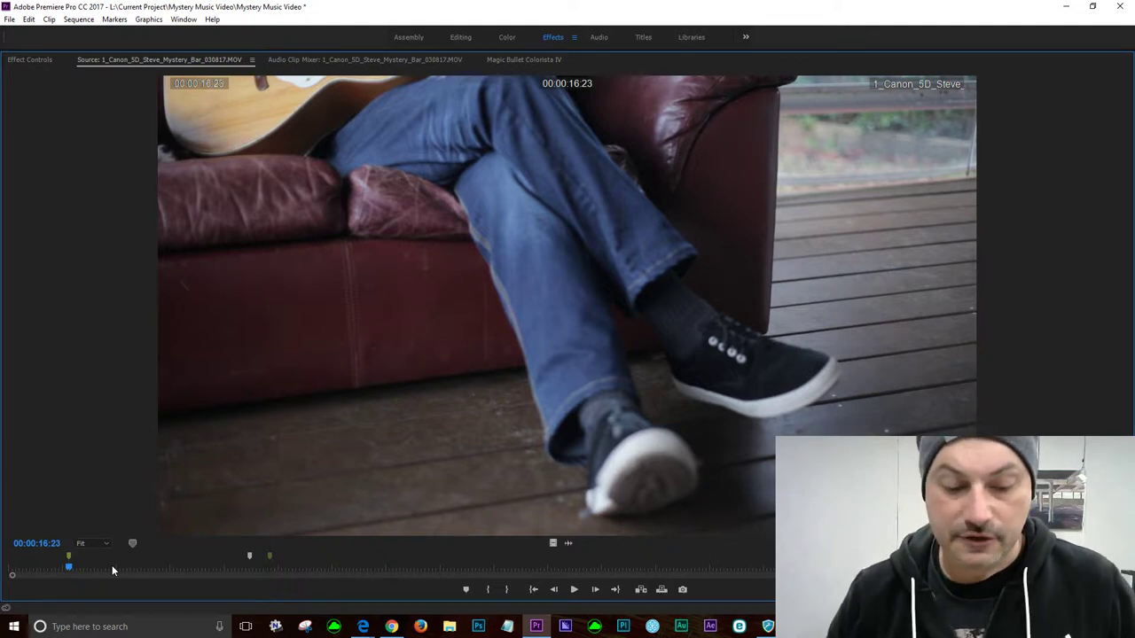
# - Play briefly from the 00:00:16:23 marker, then jump ahead to the Camera Pan marker at 00:01:07:04
pyautogui.press('space')
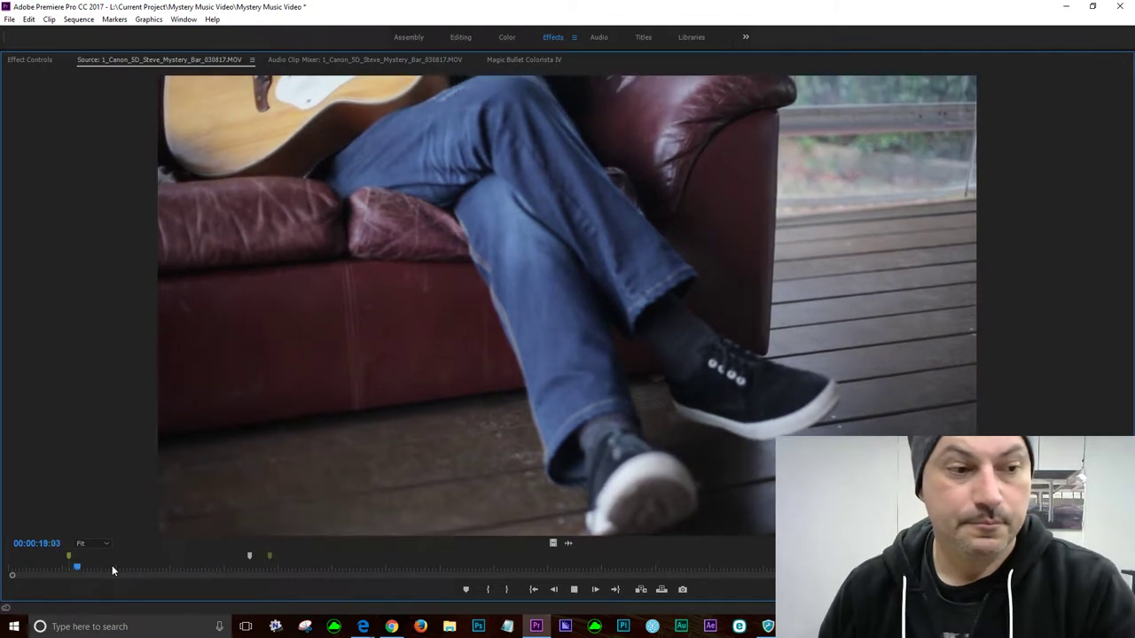
pyautogui.press('space')
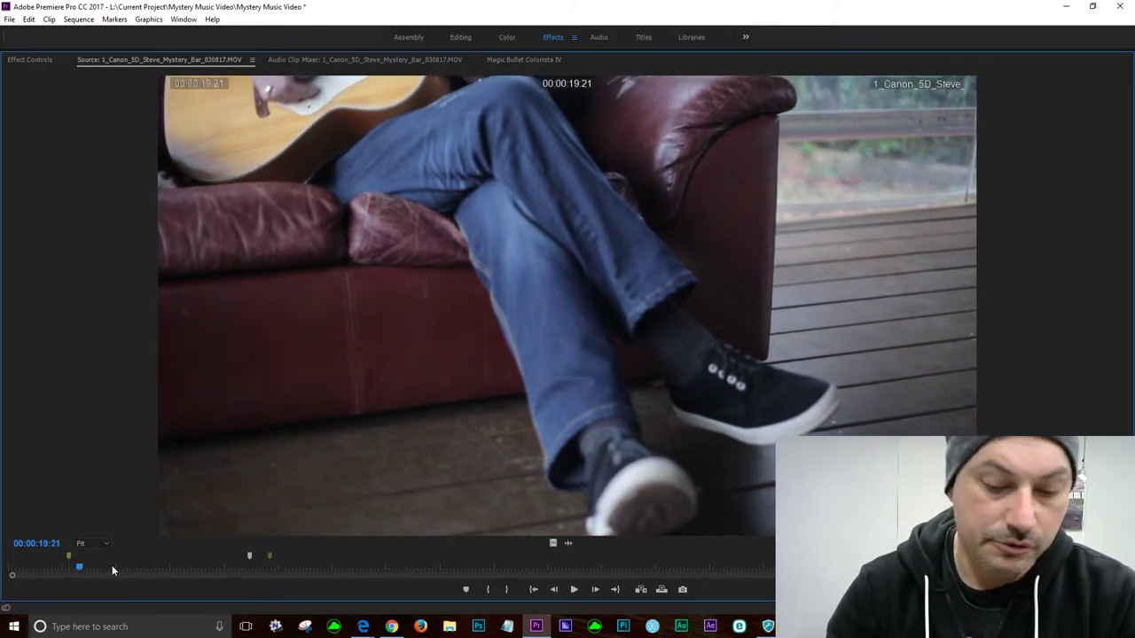
pyautogui.hotkey('shift', 'i')
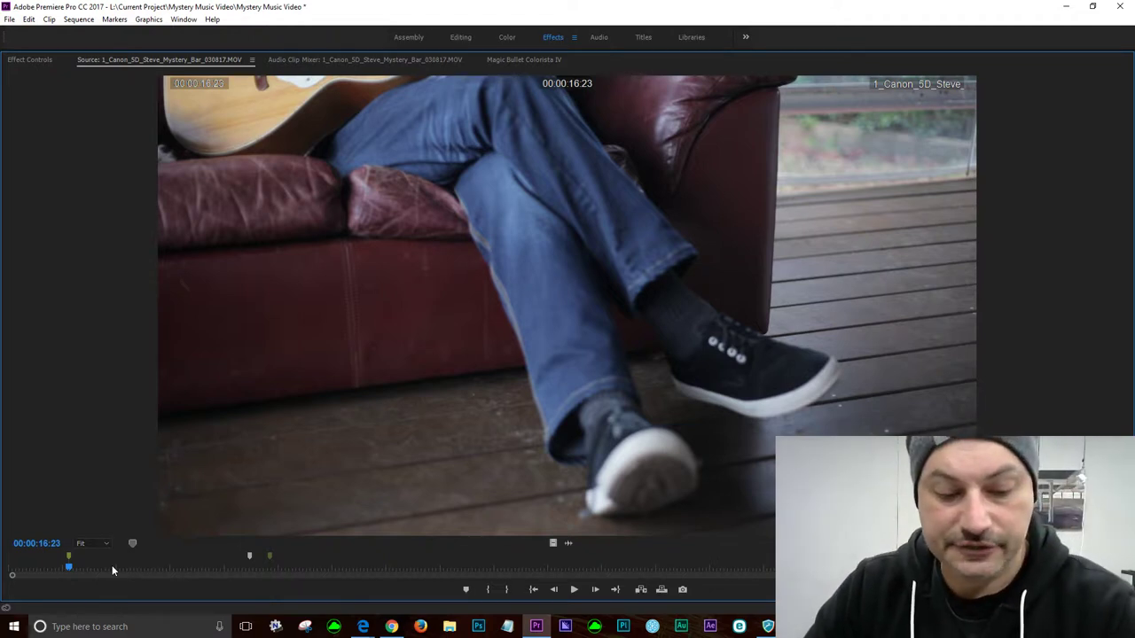
pyautogui.hotkey('shift', 'm')
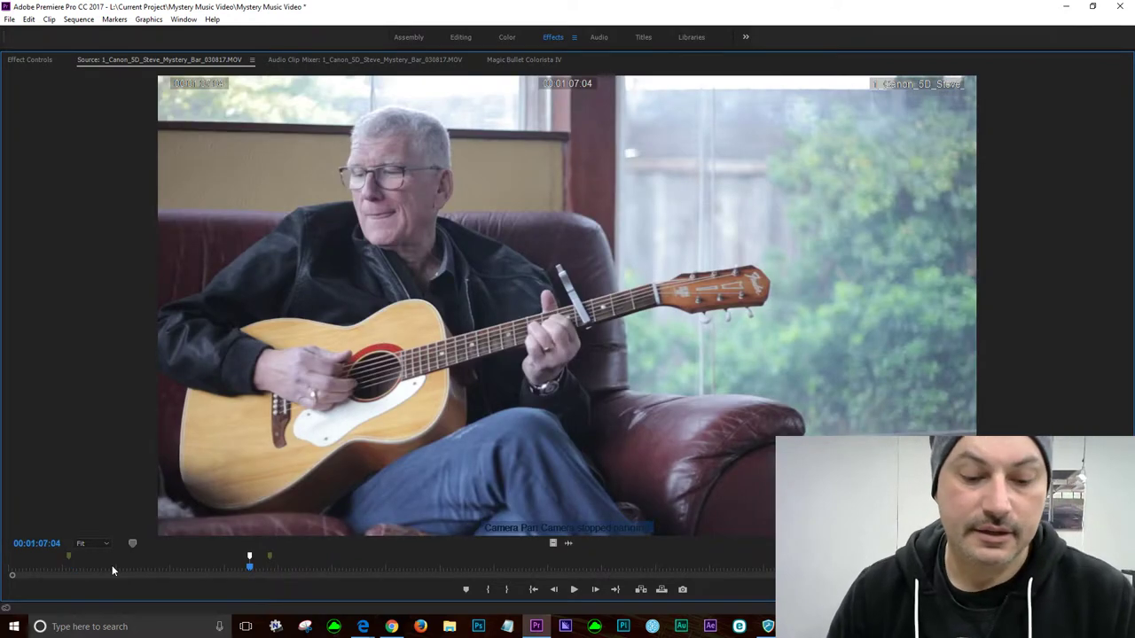
pyautogui.hotkey('ctrl', 'shift', 'm')
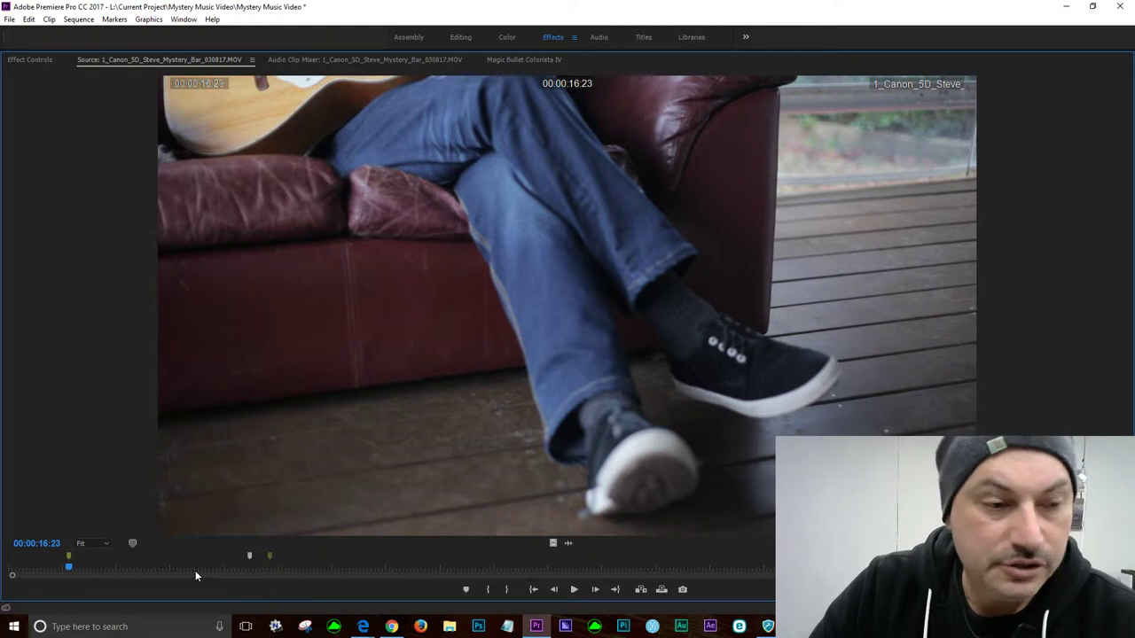
pyautogui.moveTo(249, 554)
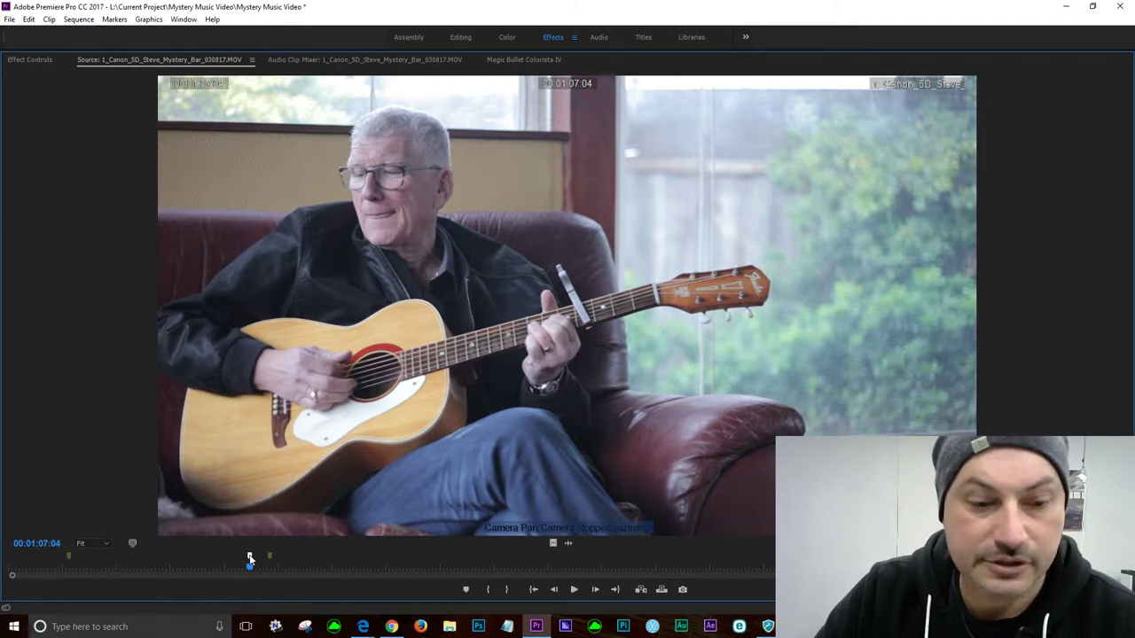
# - Play on from the Camera Pan marker, rewinding to 00:01:08 and 00:01:15 to rewatch stretches
pyautogui.press('space')
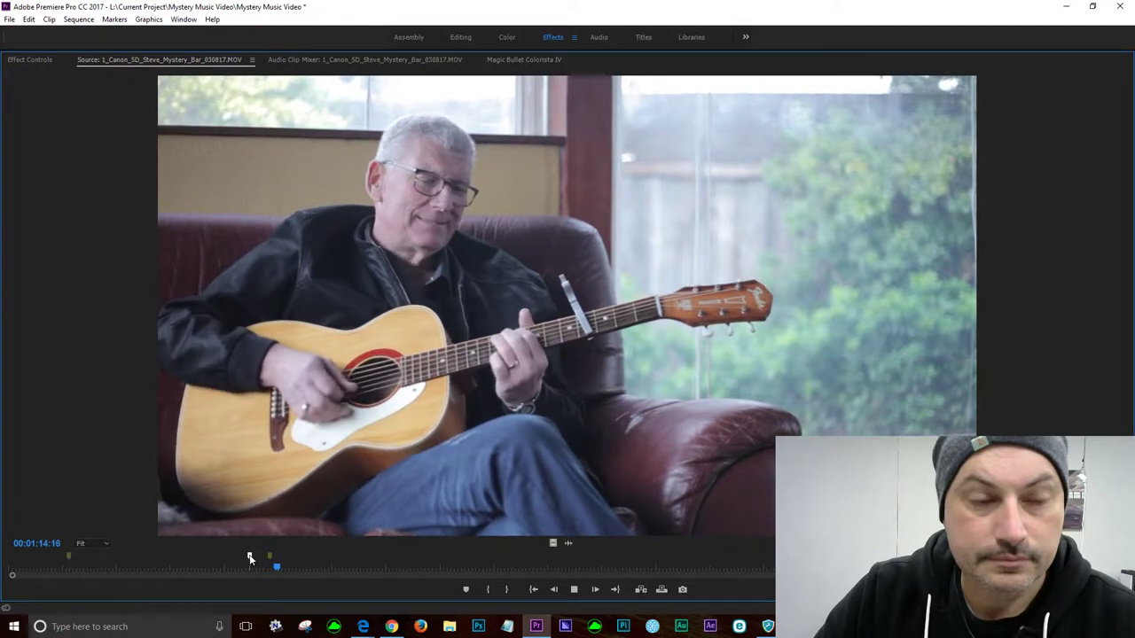
pyautogui.press('space')
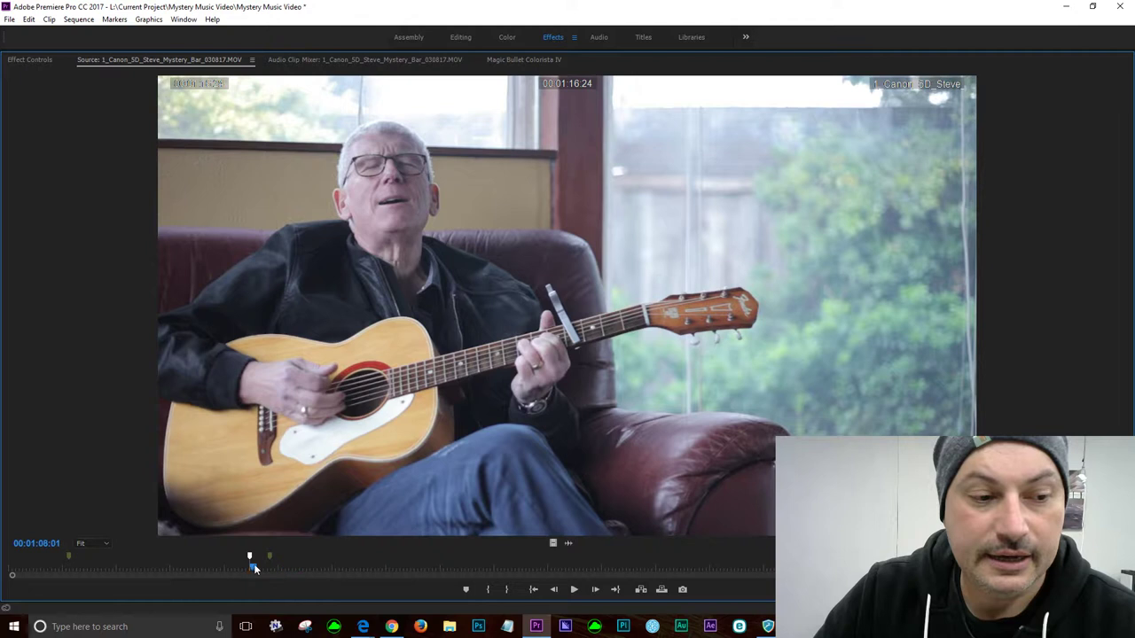
pyautogui.click(253, 568)
pyautogui.press('space')
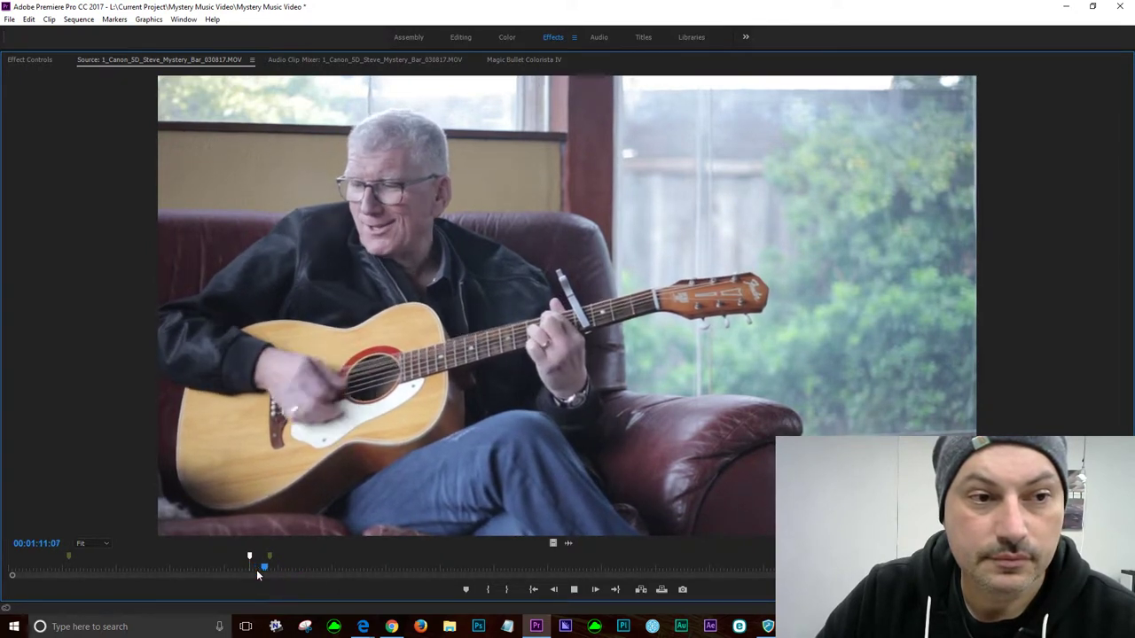
pyautogui.press('space')
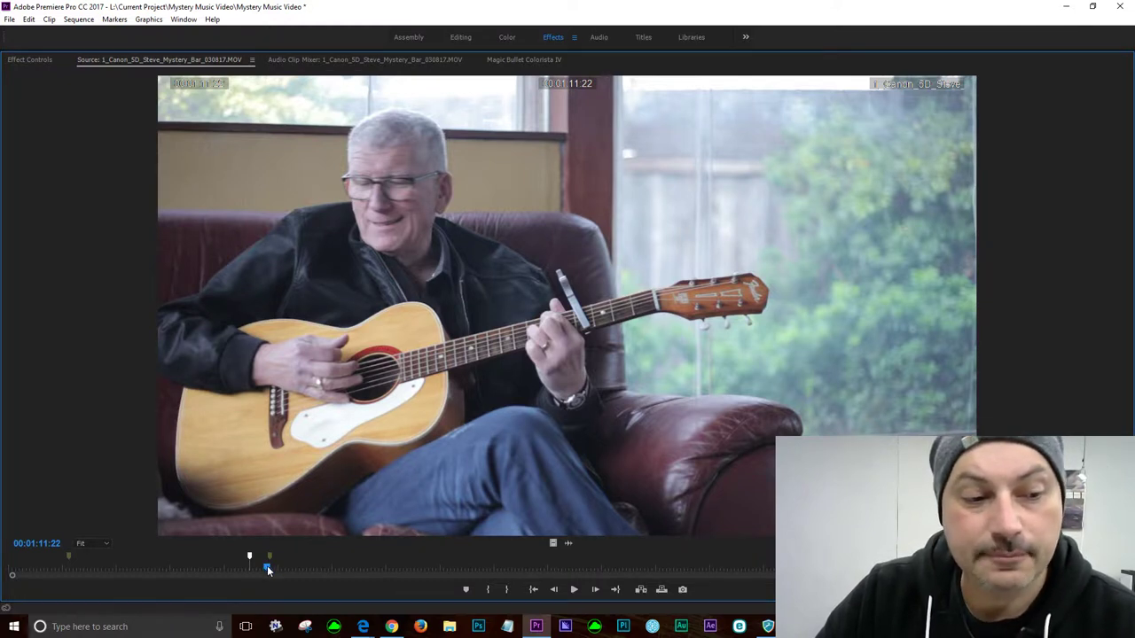
pyautogui.press('space')
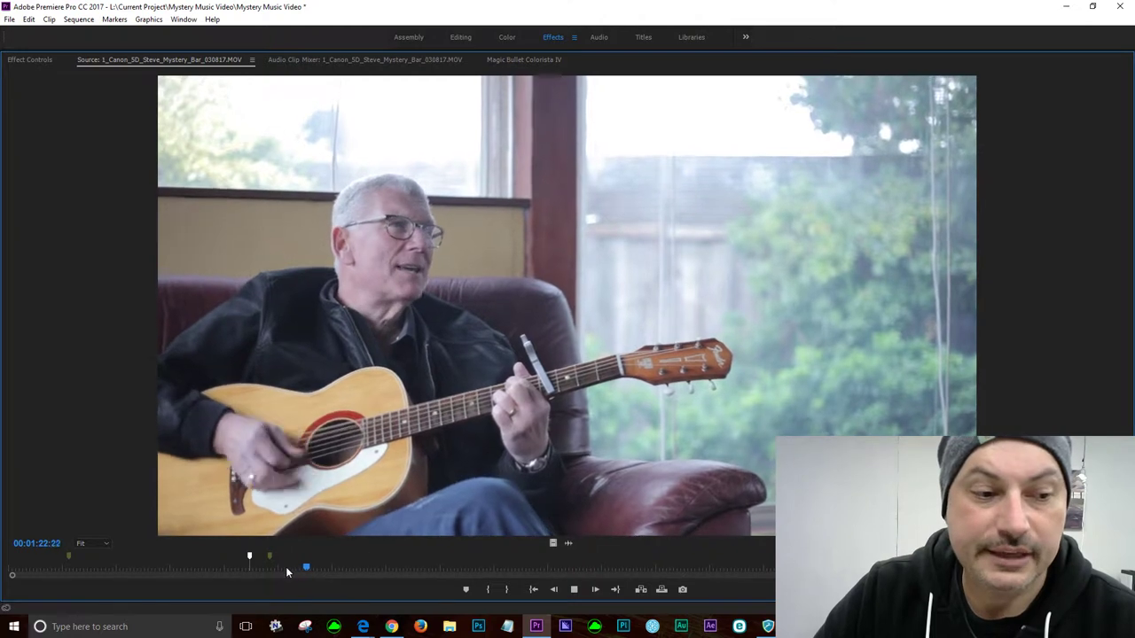
pyautogui.click(280, 568)
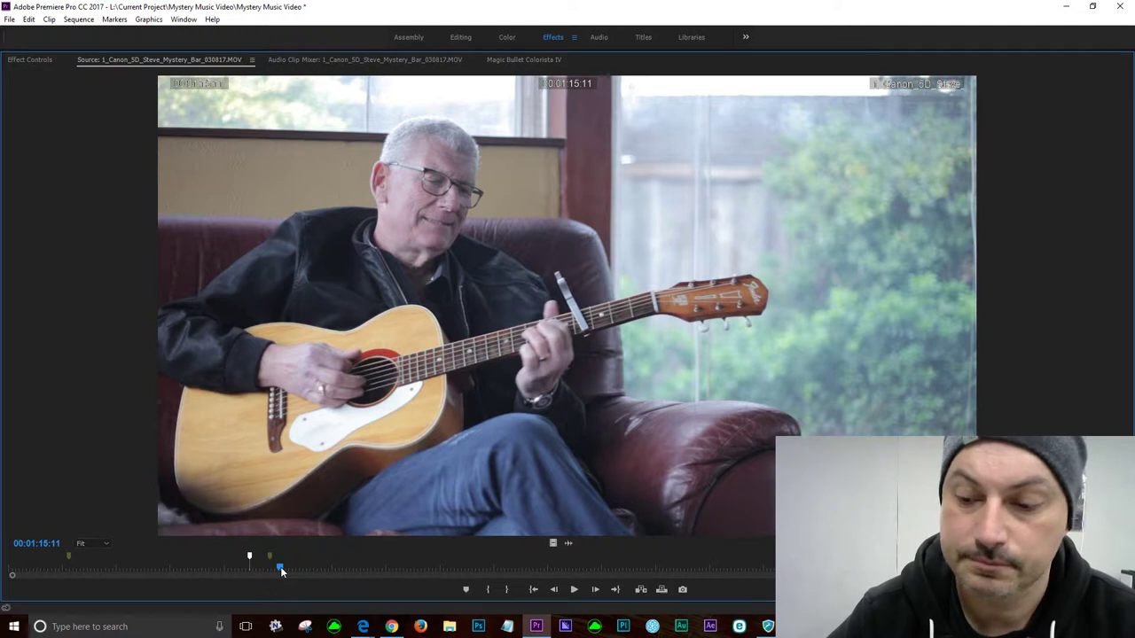
pyautogui.press('space')
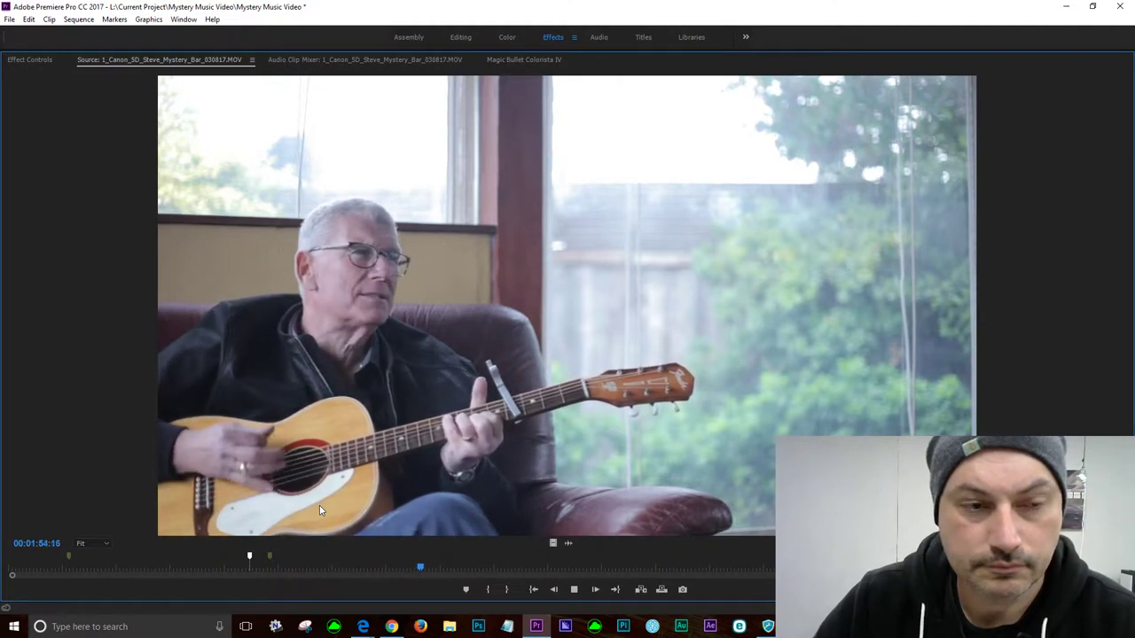
# - Pause the guitar clip at 00:01:54:21, then resume playback toward 00:02:18:08
pyautogui.press('space')
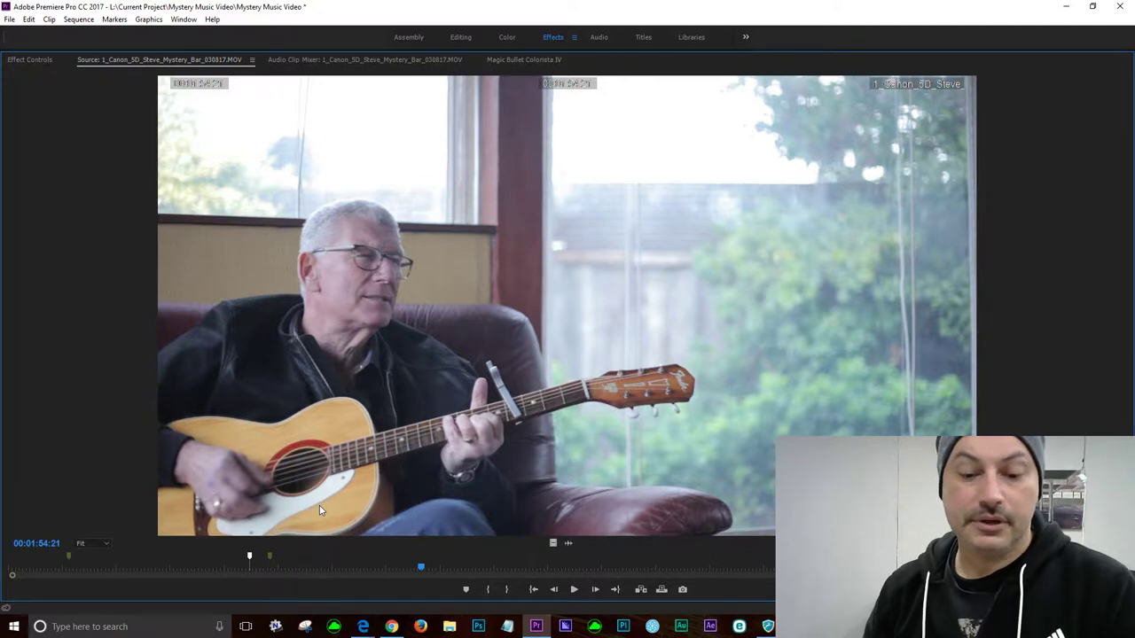
pyautogui.press('space')
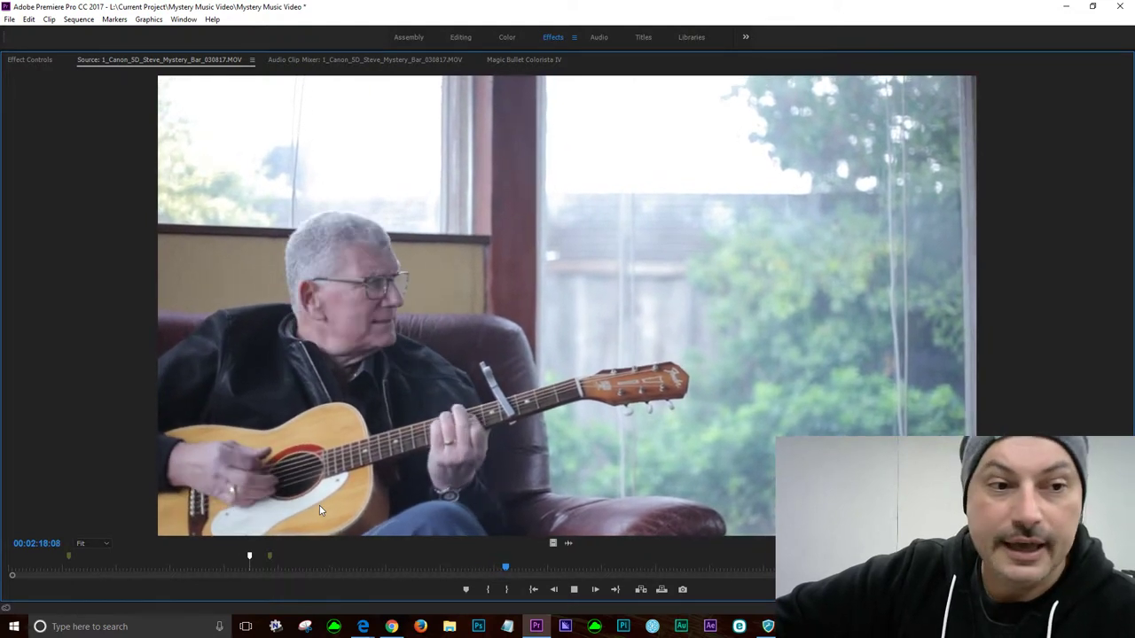
pyautogui.press('space')
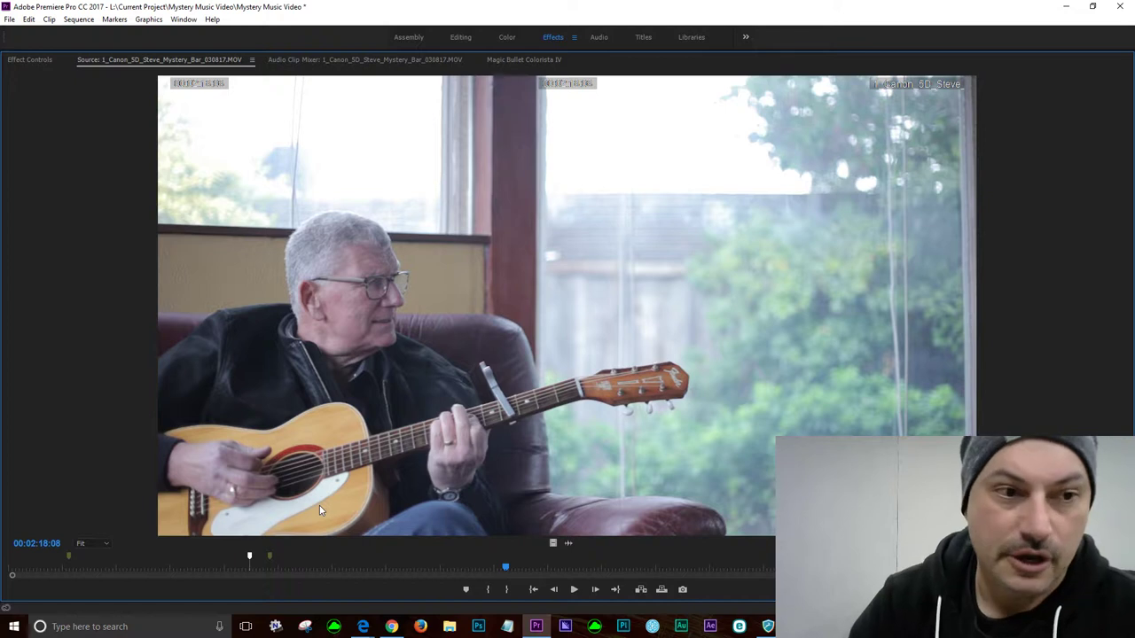
pyautogui.press('space')
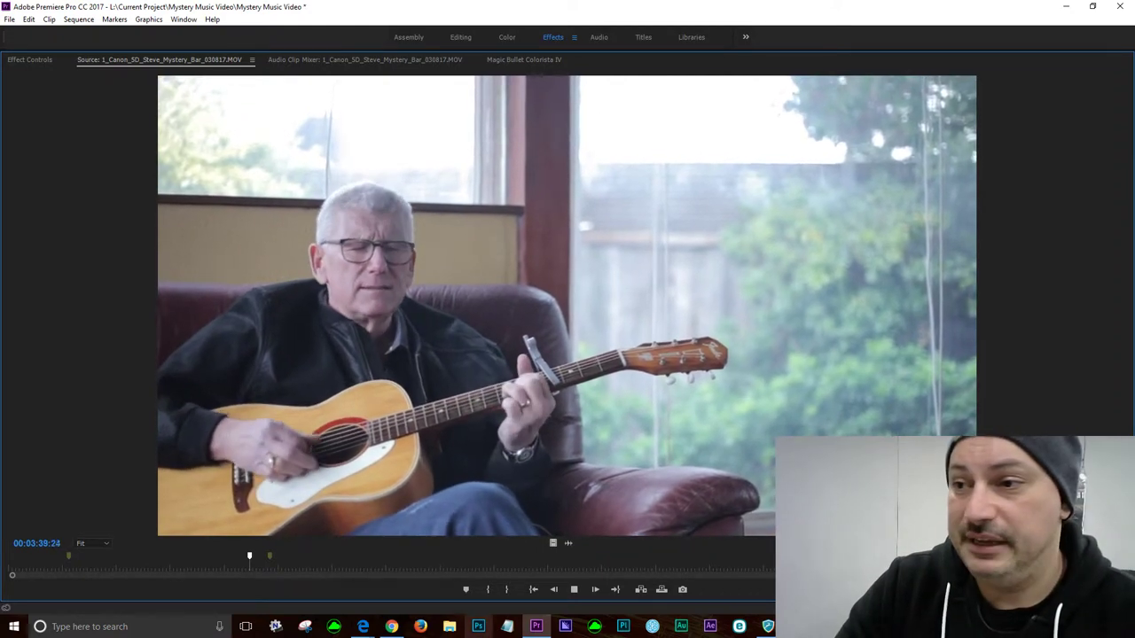
# - Add a marker named 'Start of Pan Down' at 00:02:58:13, where the camera starts panning down
pyautogui.click(704, 568)
pyautogui.press('space')
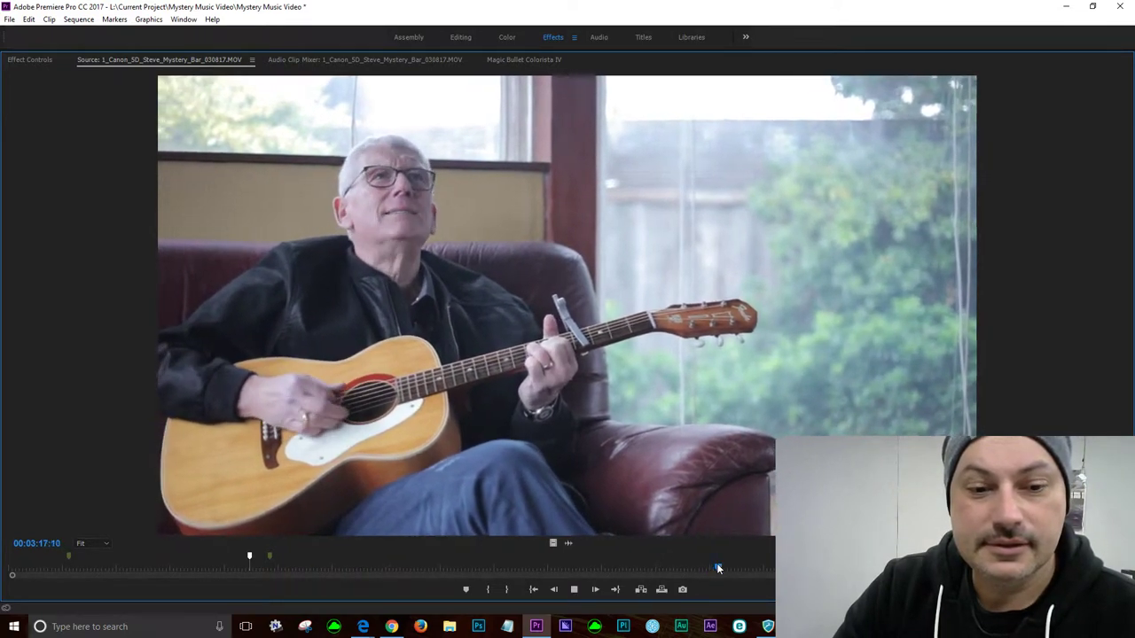
pyautogui.click(642, 566)
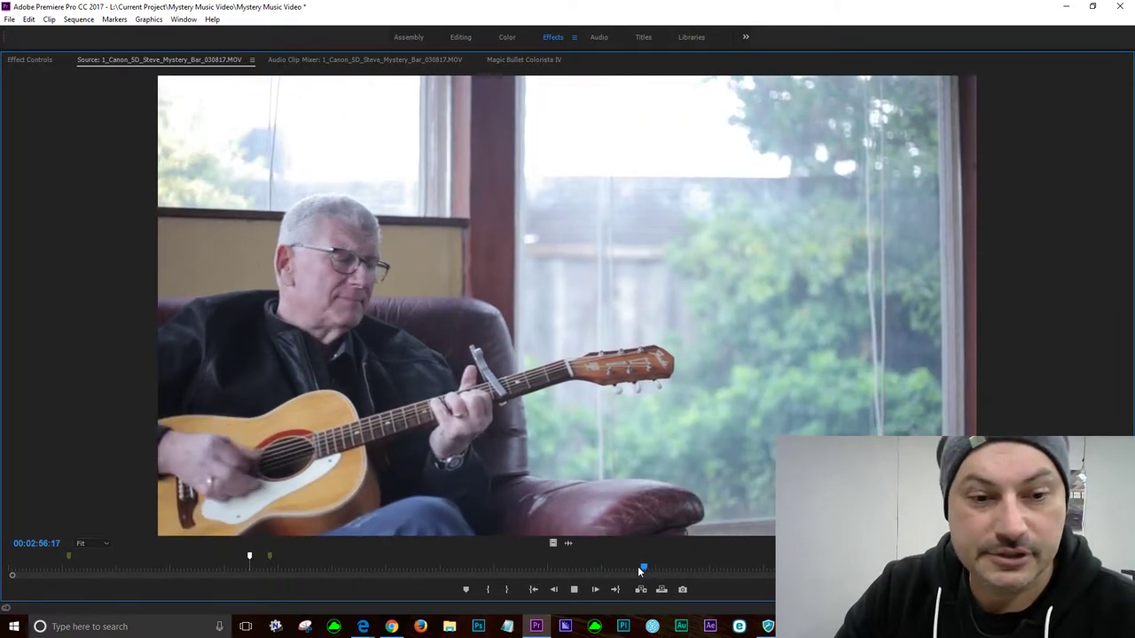
pyautogui.press('space')
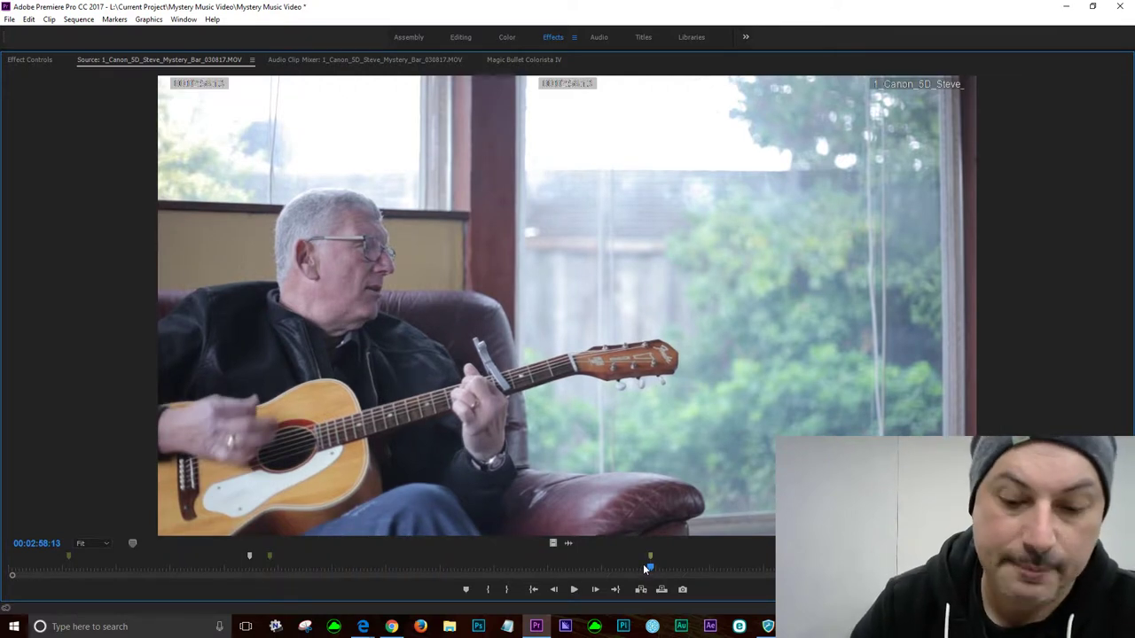
pyautogui.press('m')
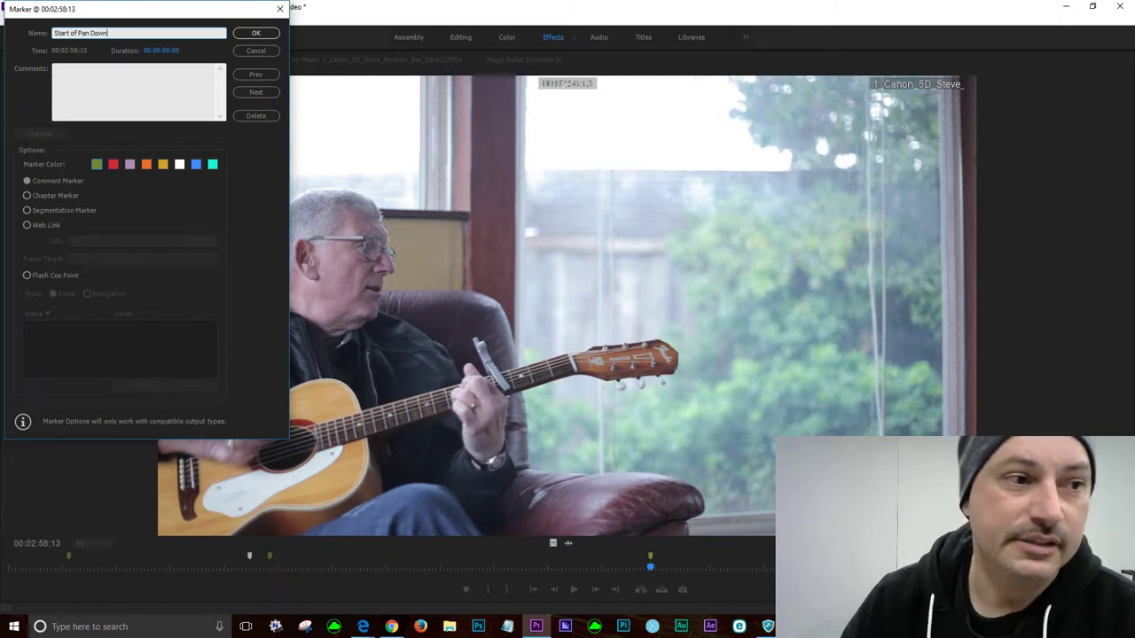
pyautogui.click(267, 38)
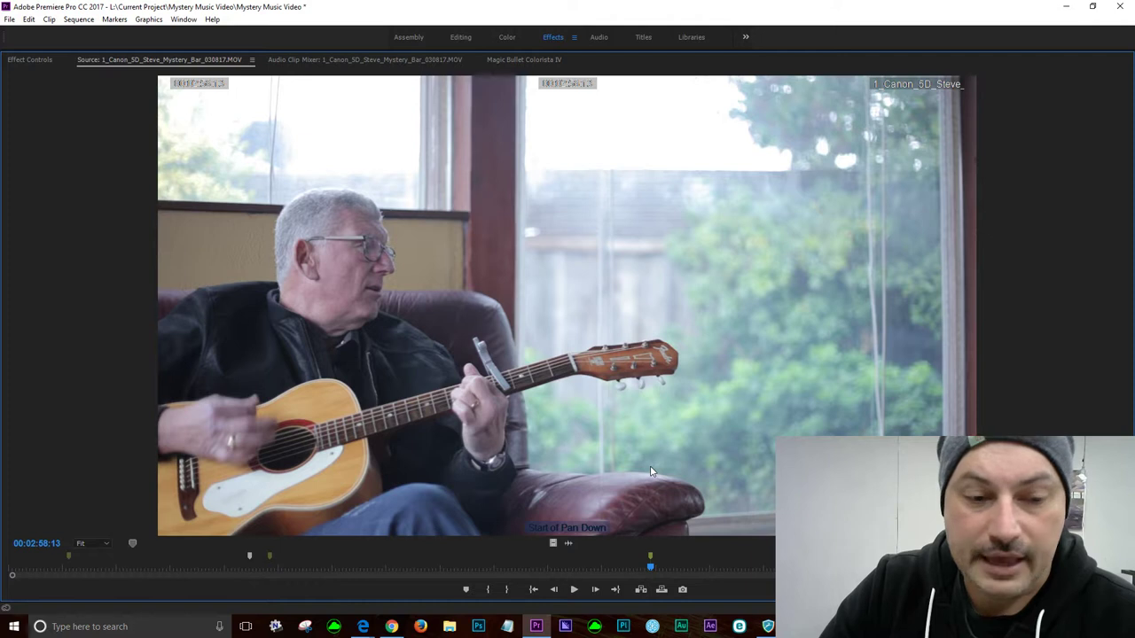
pyautogui.press('space')
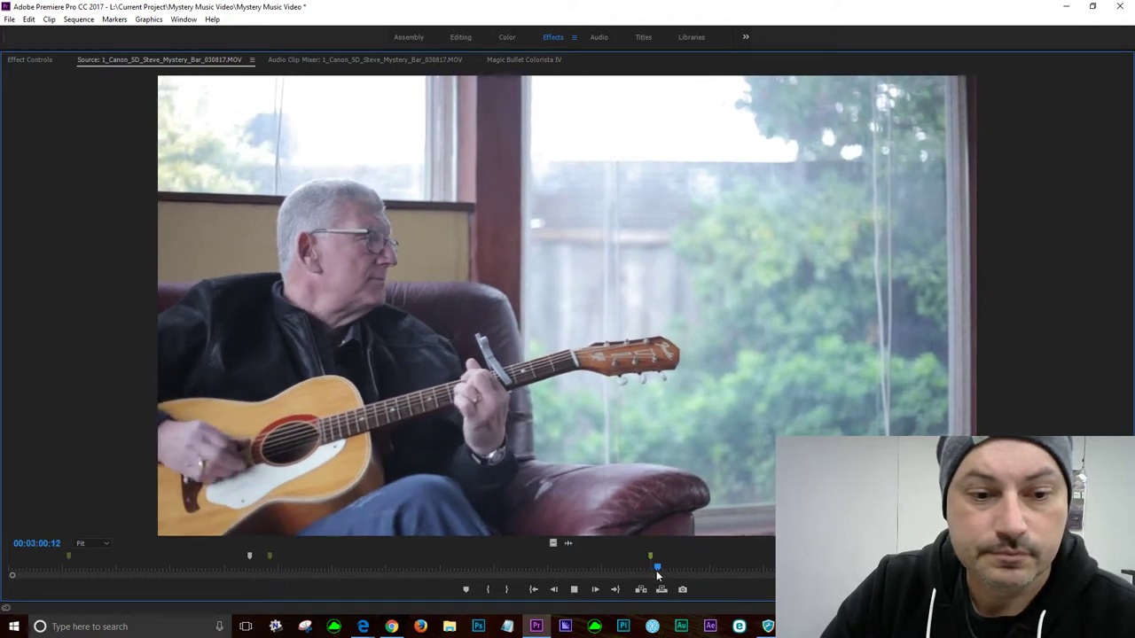
pyautogui.moveTo(657, 569); pyautogui.dragTo(564, 571)
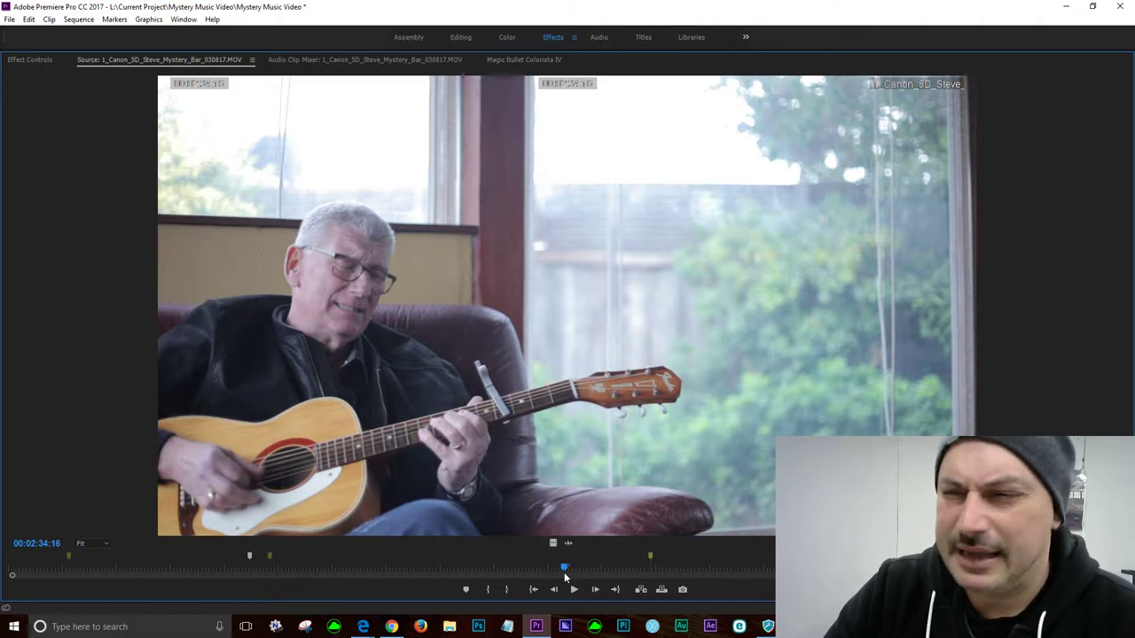
pyautogui.press('Right')
pyautogui.press('Right')
pyautogui.press('Right')
pyautogui.press('Right')
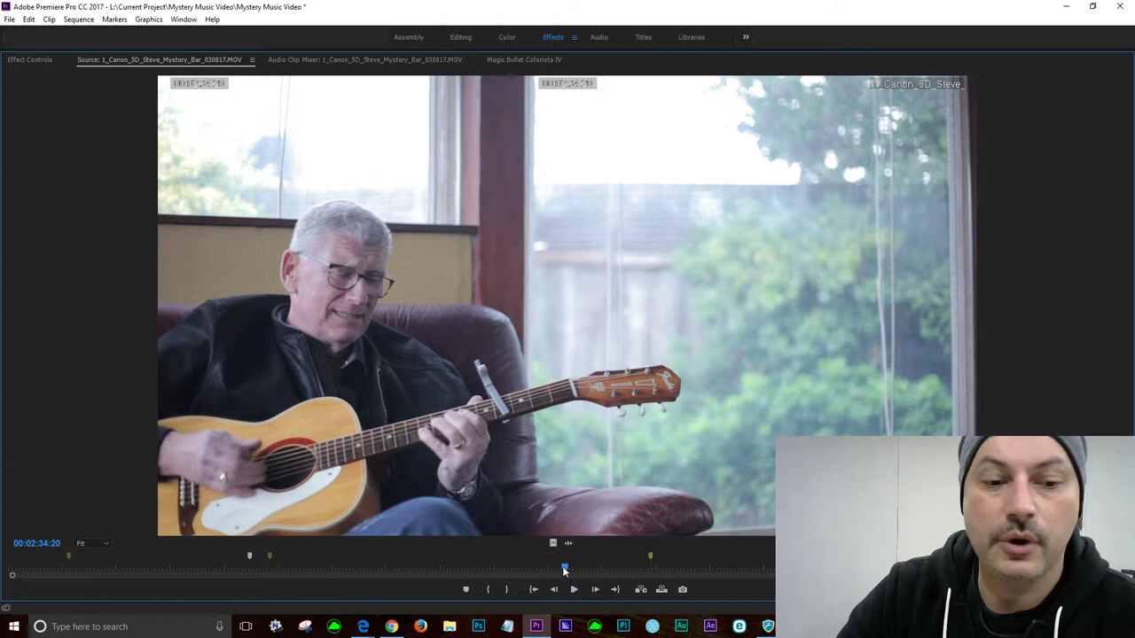
pyautogui.moveTo(567, 572)
pyautogui.mouseDown()
pyautogui.moveTo(665, 567)
pyautogui.moveTo(525, 564)
pyautogui.moveTo(587, 574)
pyautogui.mouseUp()
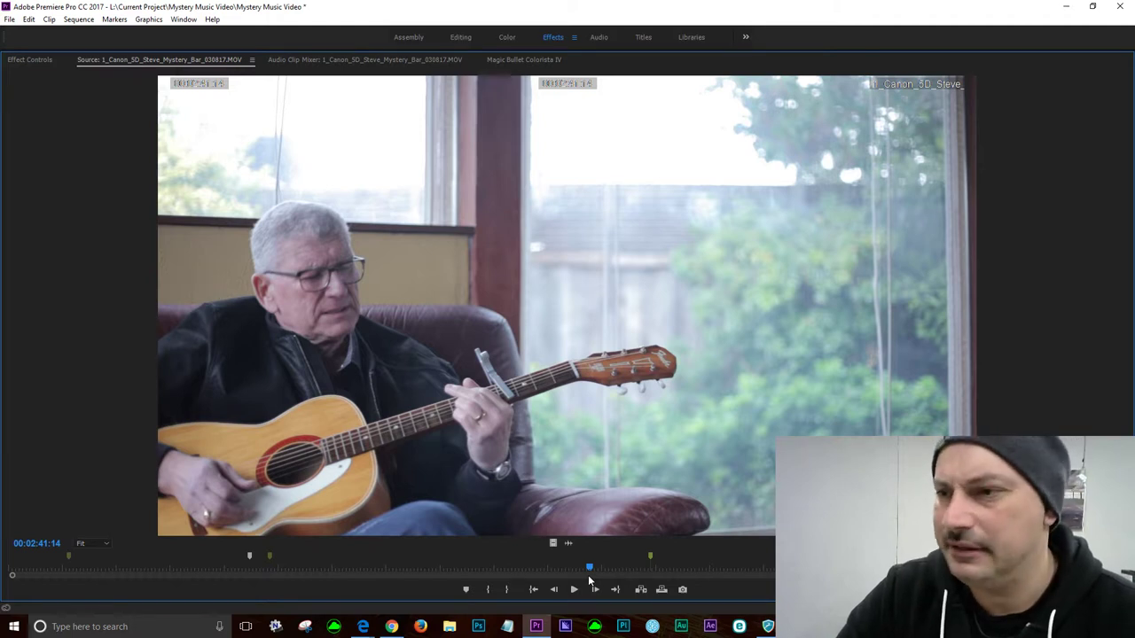
# - Add a marker named 'Stopped Pan' at 00:03:21:03, where the camera pan stops
pyautogui.moveTo(588, 574); pyautogui.dragTo(690, 583)
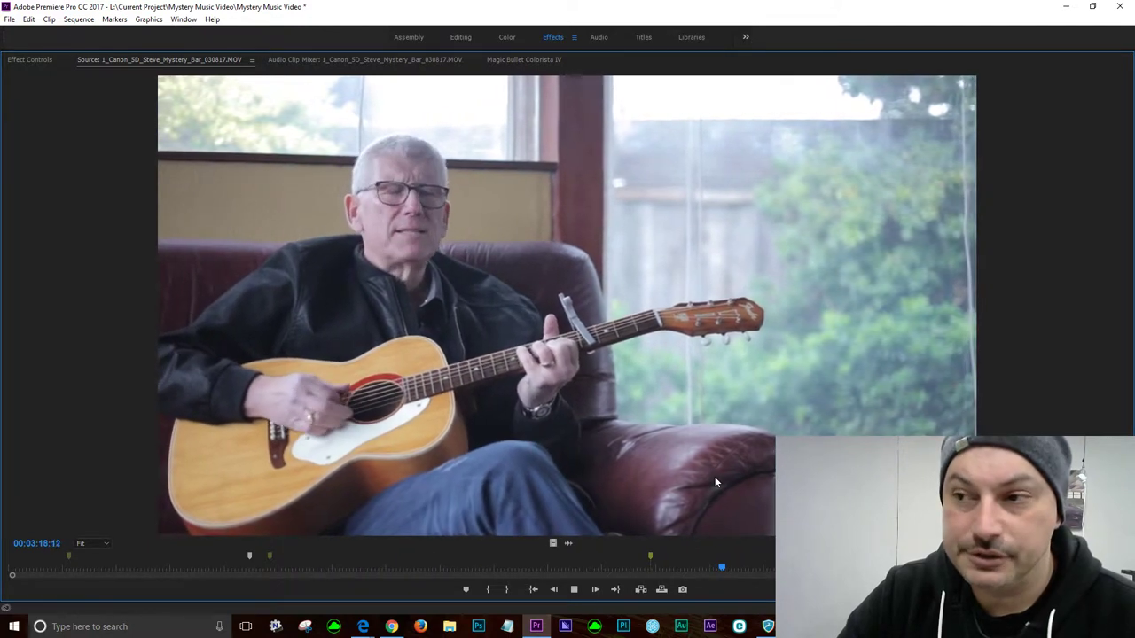
pyautogui.press('space')
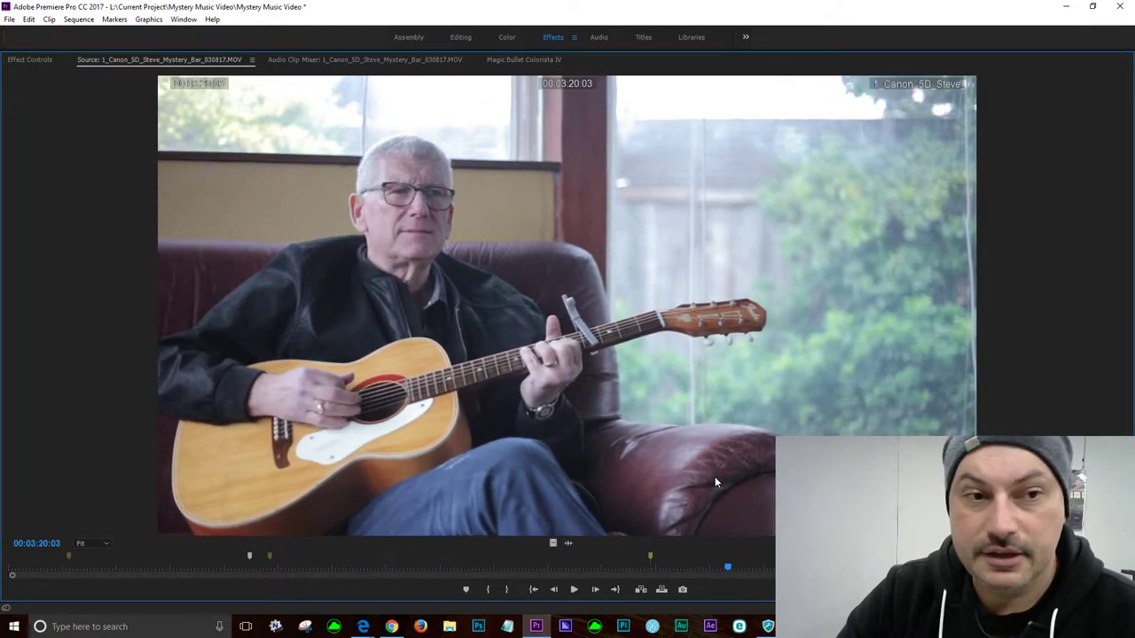
pyautogui.press('space')
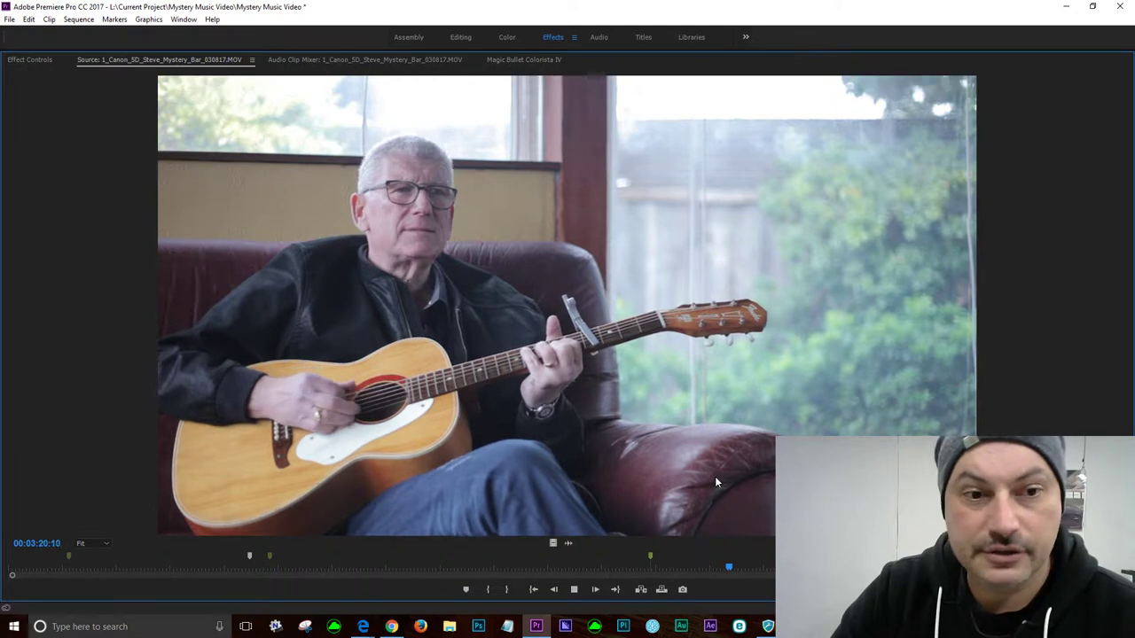
pyautogui.press('space')
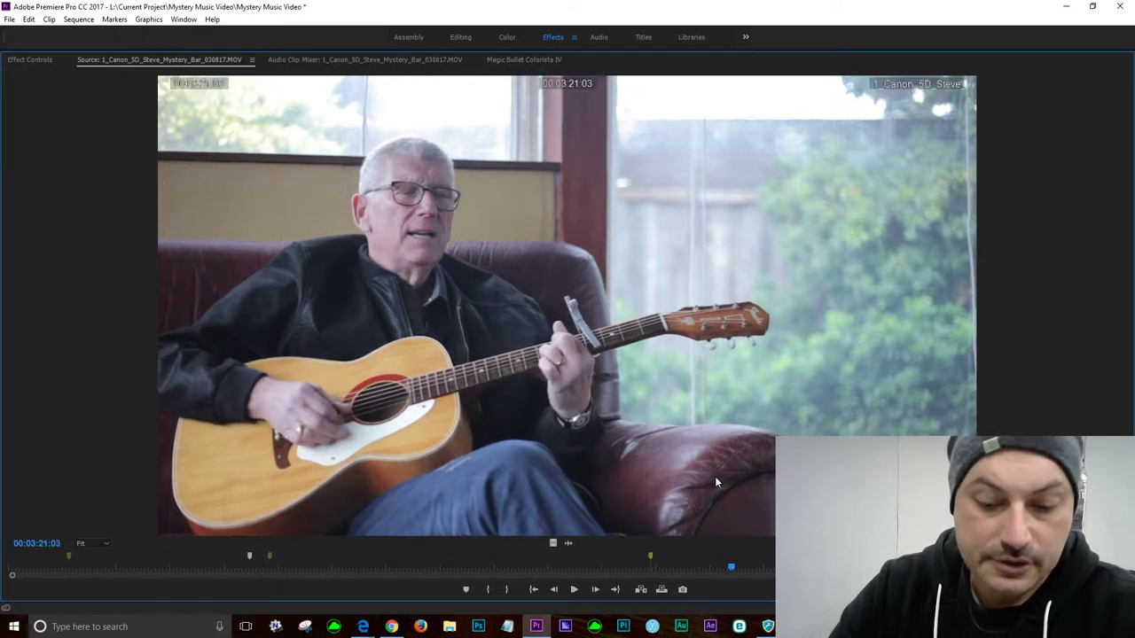
pyautogui.press('m')
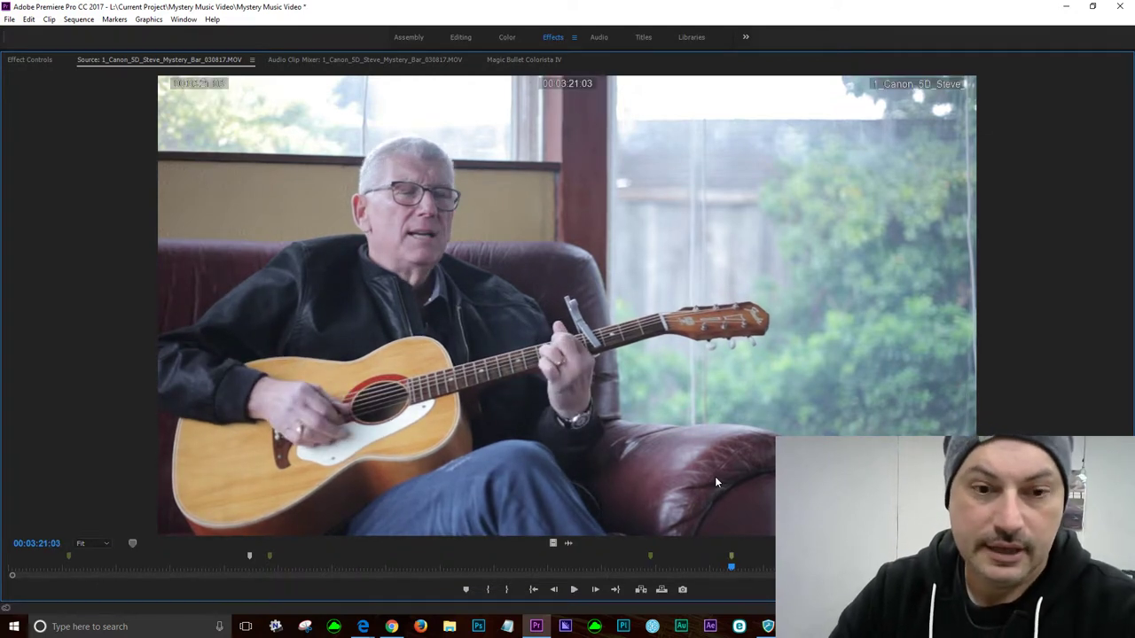
pyautogui.press('m')
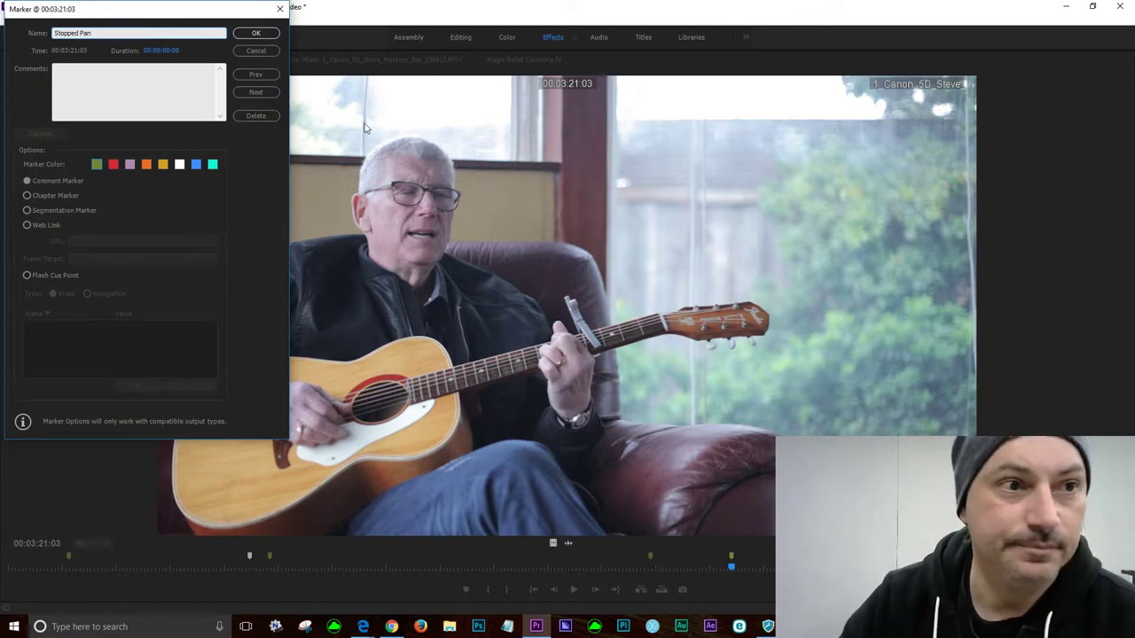
pyautogui.click(253, 33)
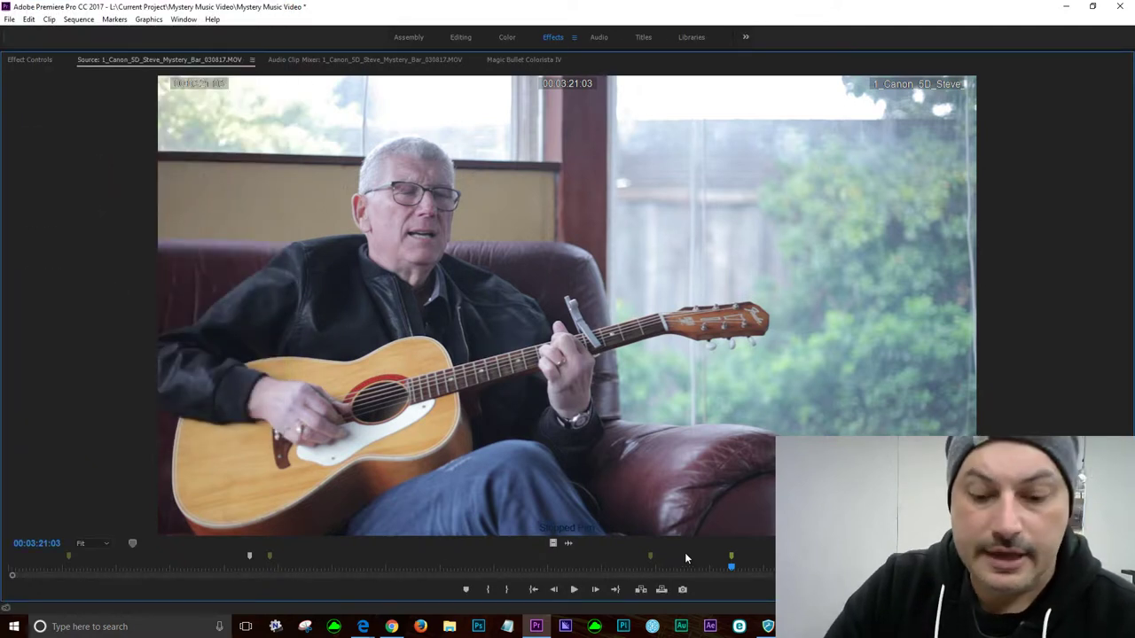
pyautogui.press('space')
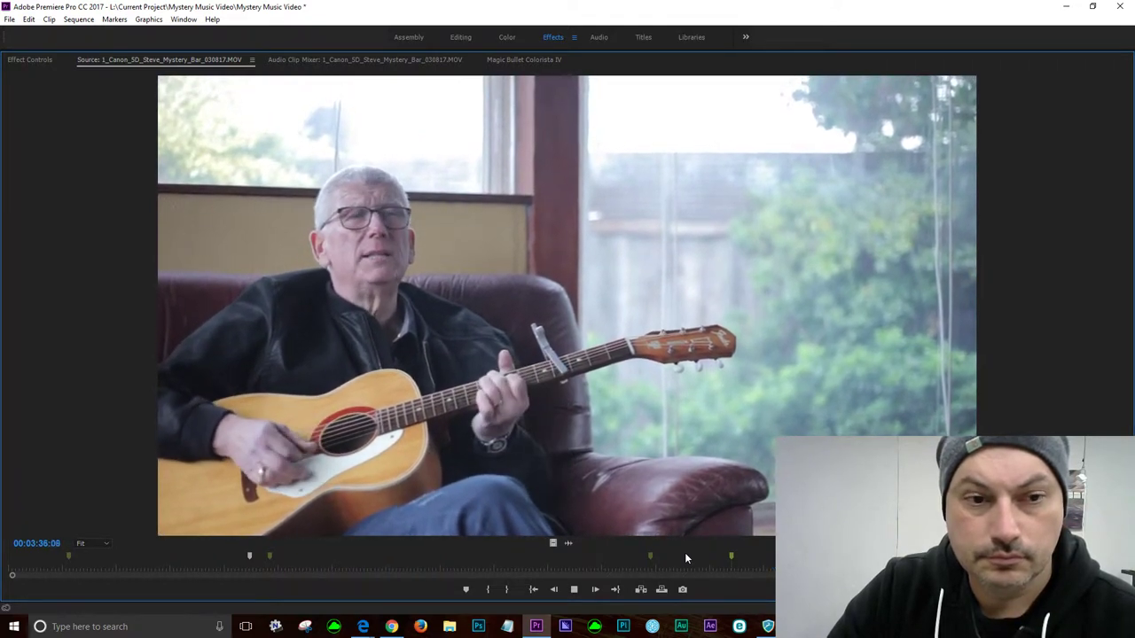
# - Find where the rightward pan begins, stopping the guitar clip at 00:03:27:15
pyautogui.click(761, 568)
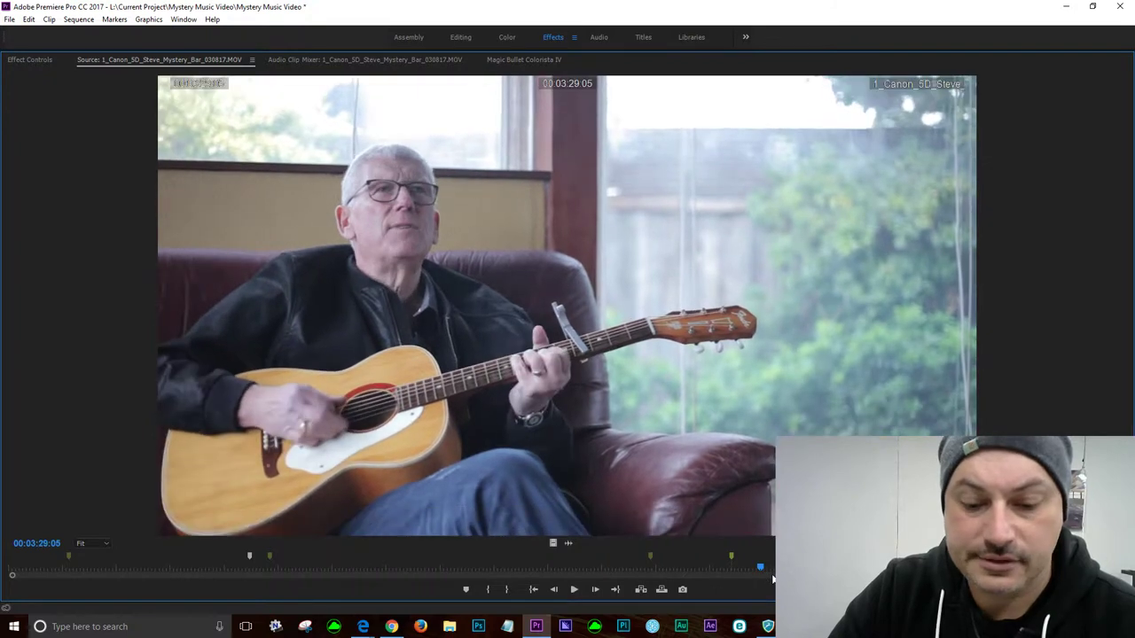
pyautogui.press('space')
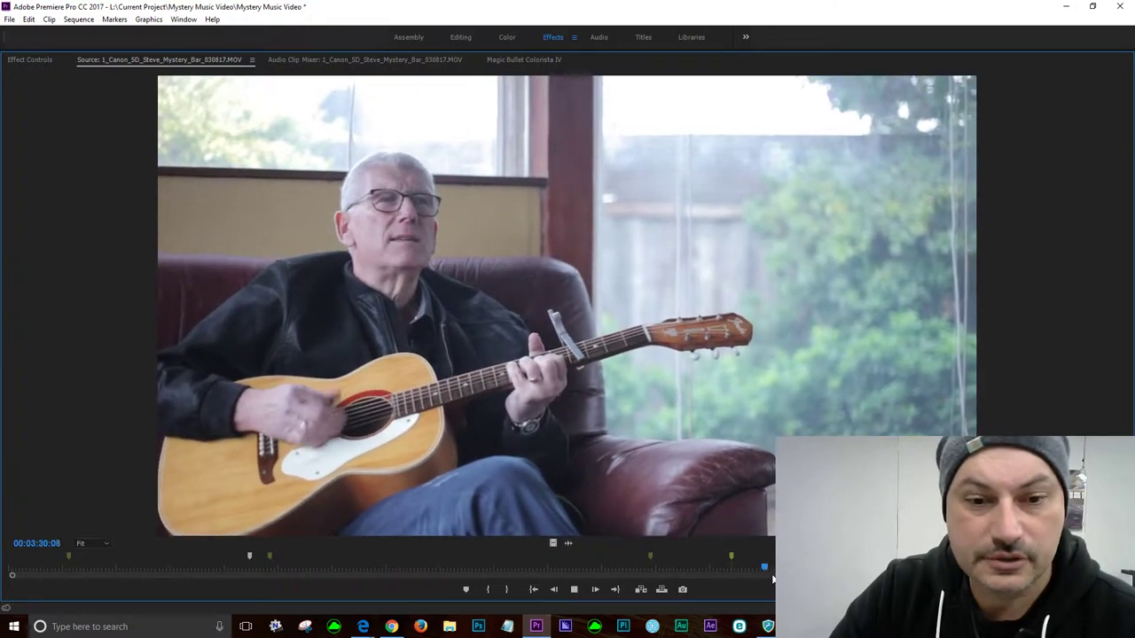
pyautogui.click(743, 568)
pyautogui.press('space')
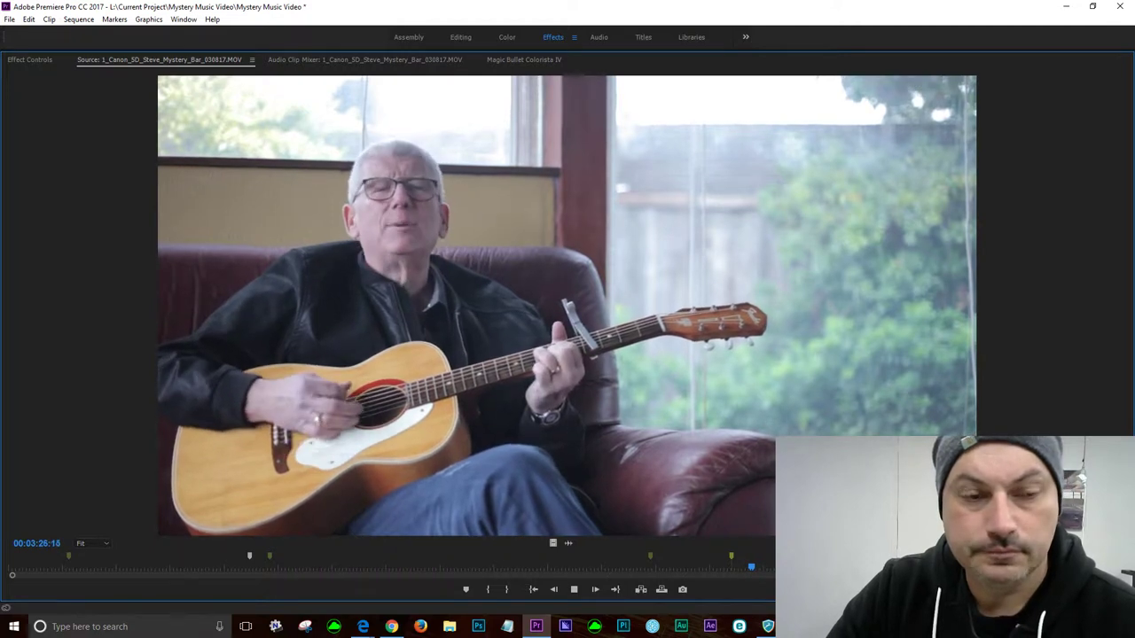
pyautogui.press('space')
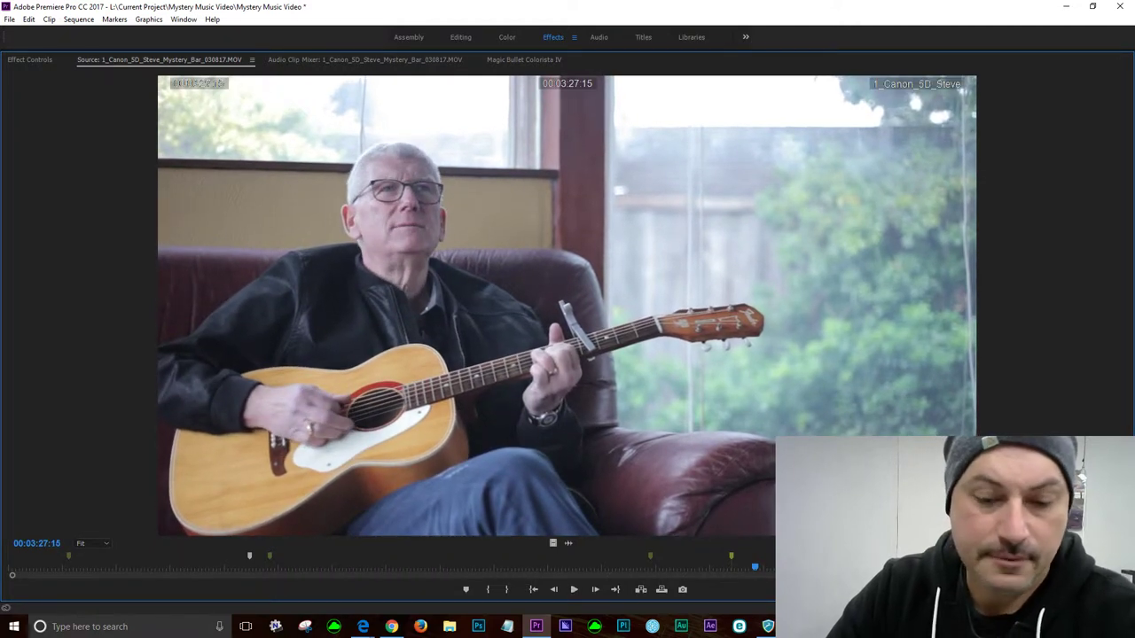
# - Play on to 00:03:57:14, where the rightward pan ends, and add a marker there
pyautogui.press('space')
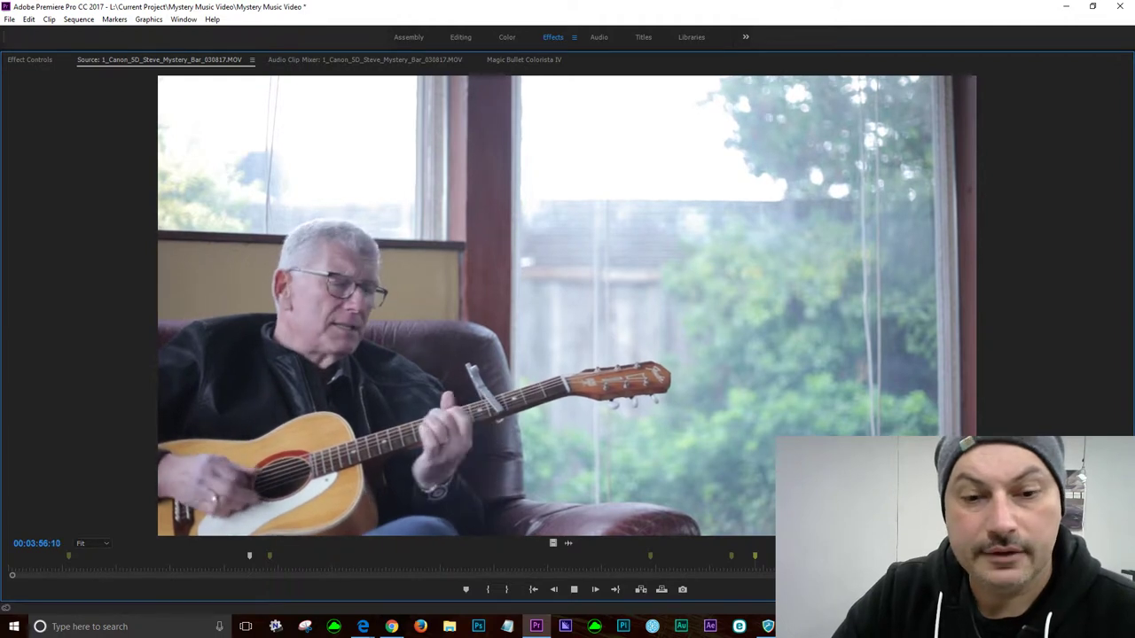
pyautogui.press('space')
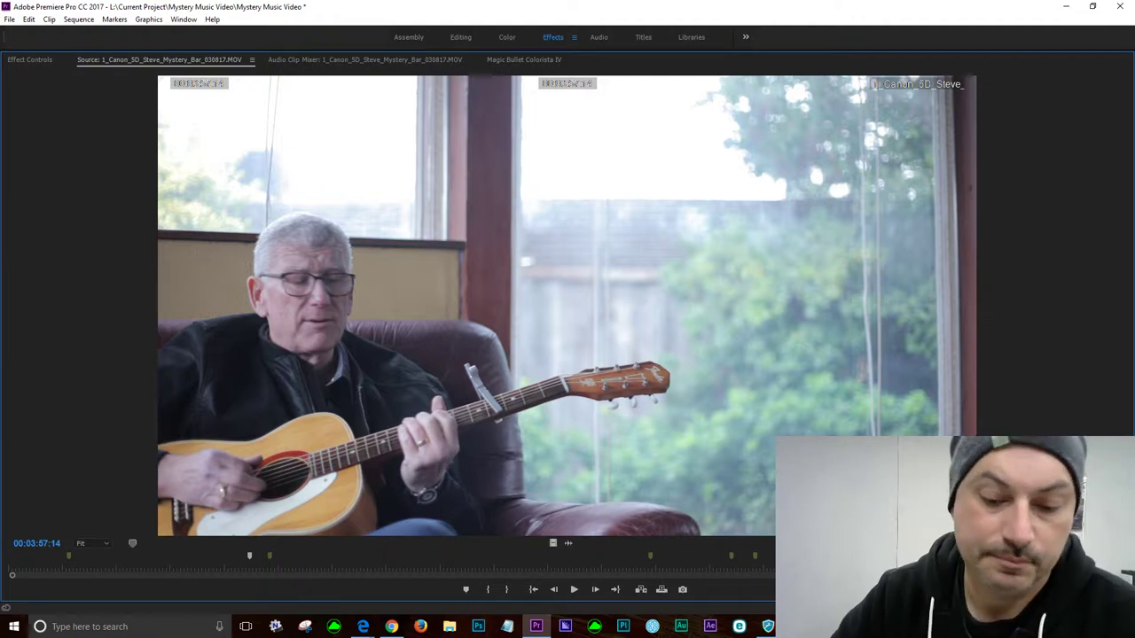
pyautogui.press('m')
pyautogui.press('m')
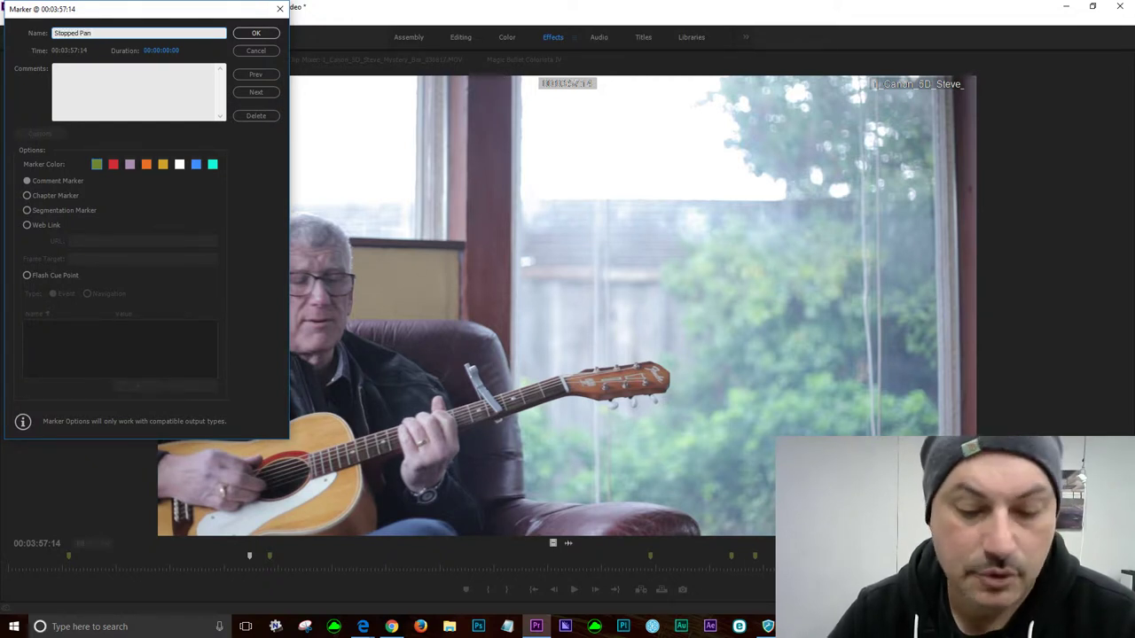
# - Name the 00:03:57:14 marker 'Stopped Pan Right' and the 00:03:27:15 marker 'Start of Pan Right'
pyautogui.press('Return')
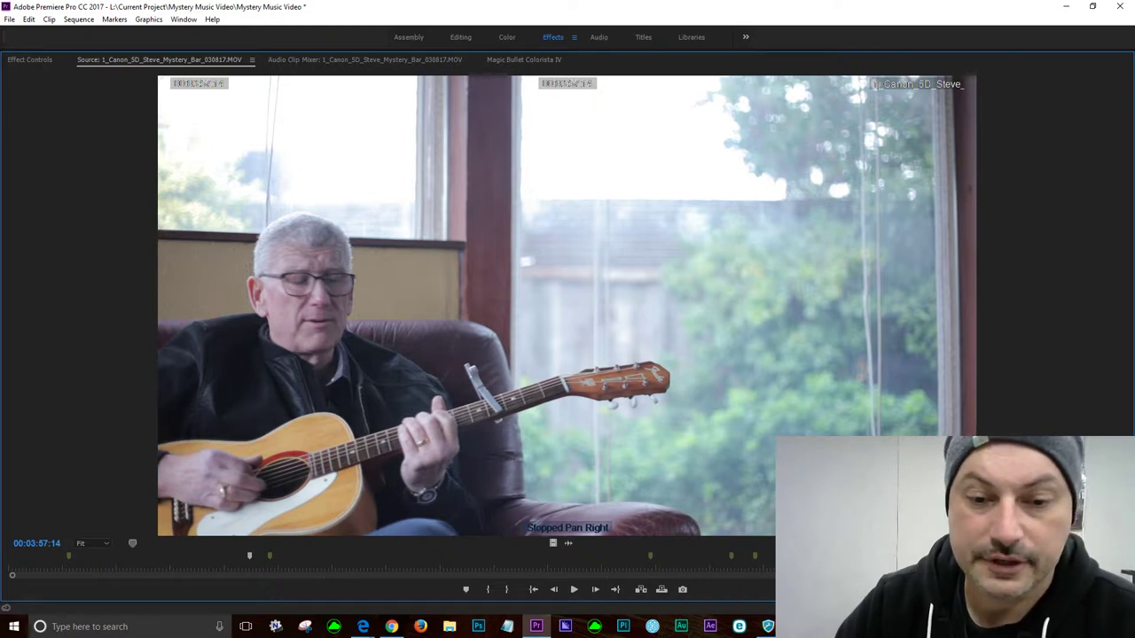
pyautogui.hotkey('ctrl', 'shift', 'm')
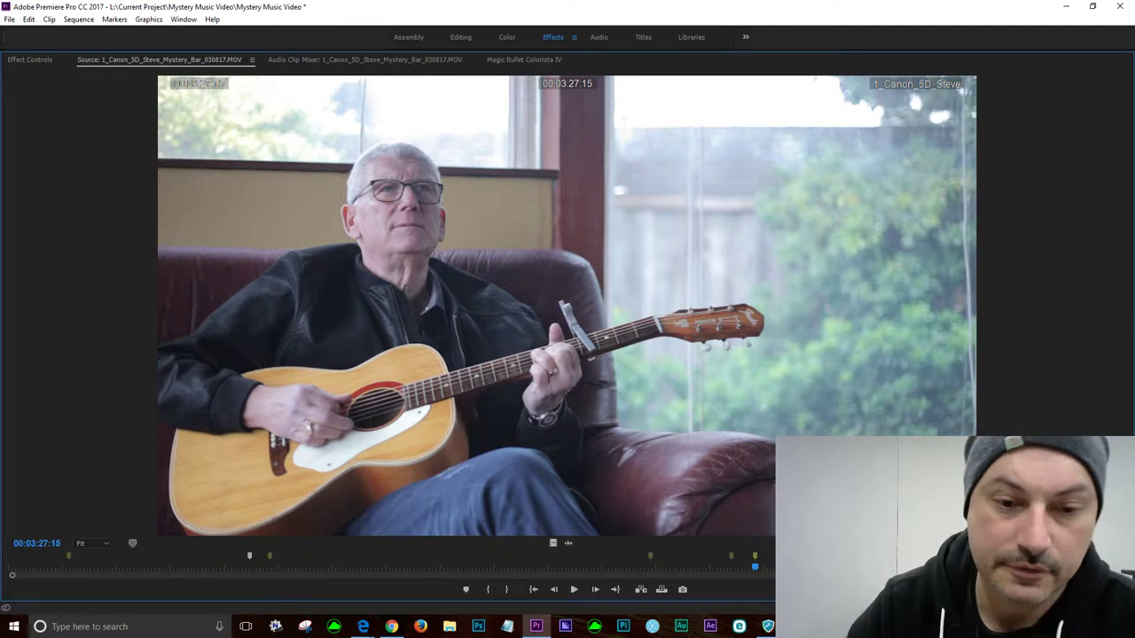
pyautogui.press('m')
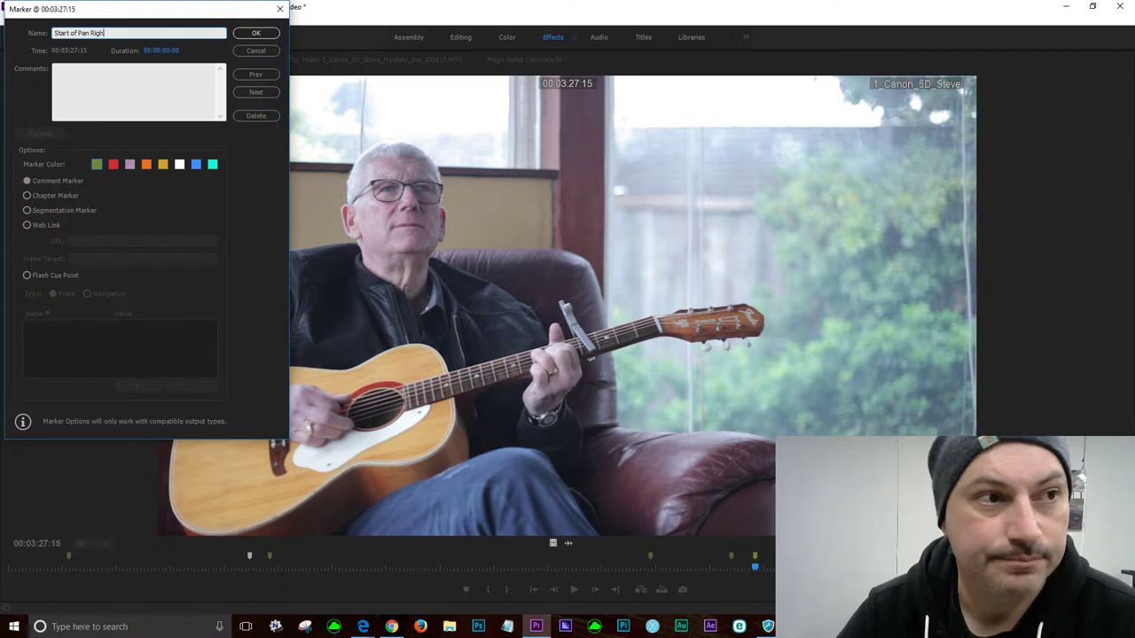
pyautogui.write('Start of Pan Right')
pyautogui.press('Return')
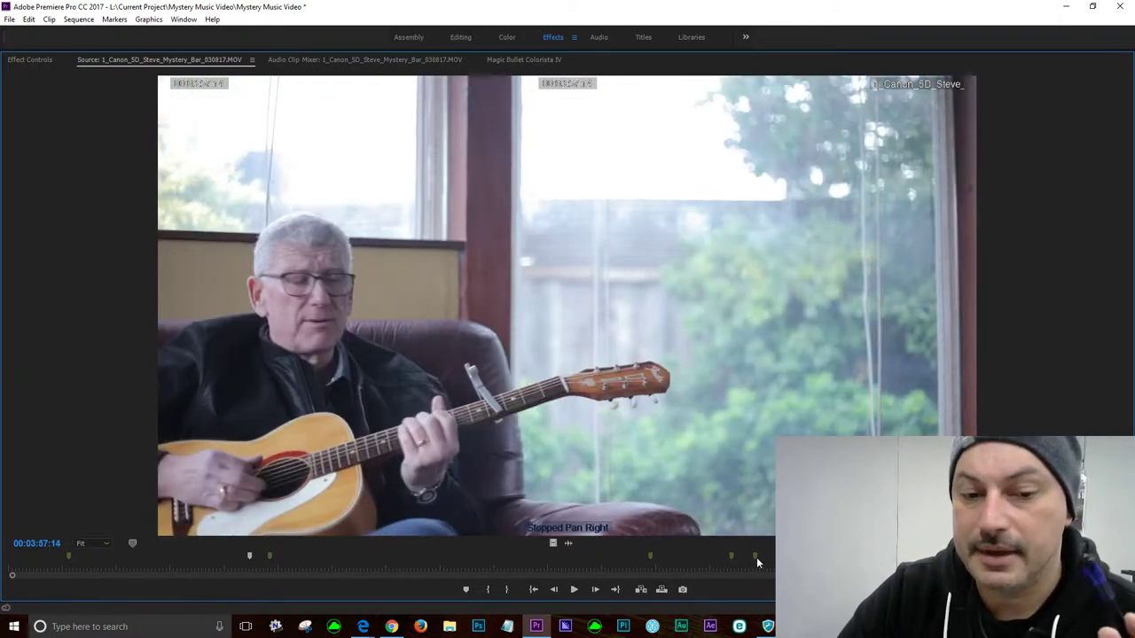
# - Recheck the Start of Pan Right marker's details, then move on to the Stopped Pan Right marker
pyautogui.doubleClick(755, 557)
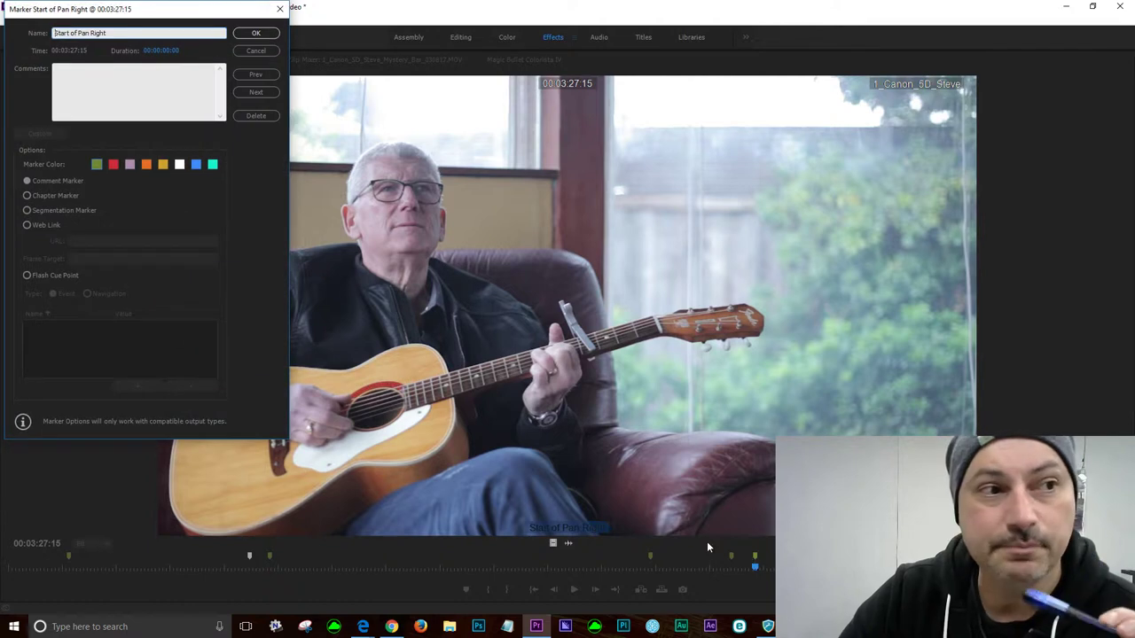
pyautogui.click(255, 33)
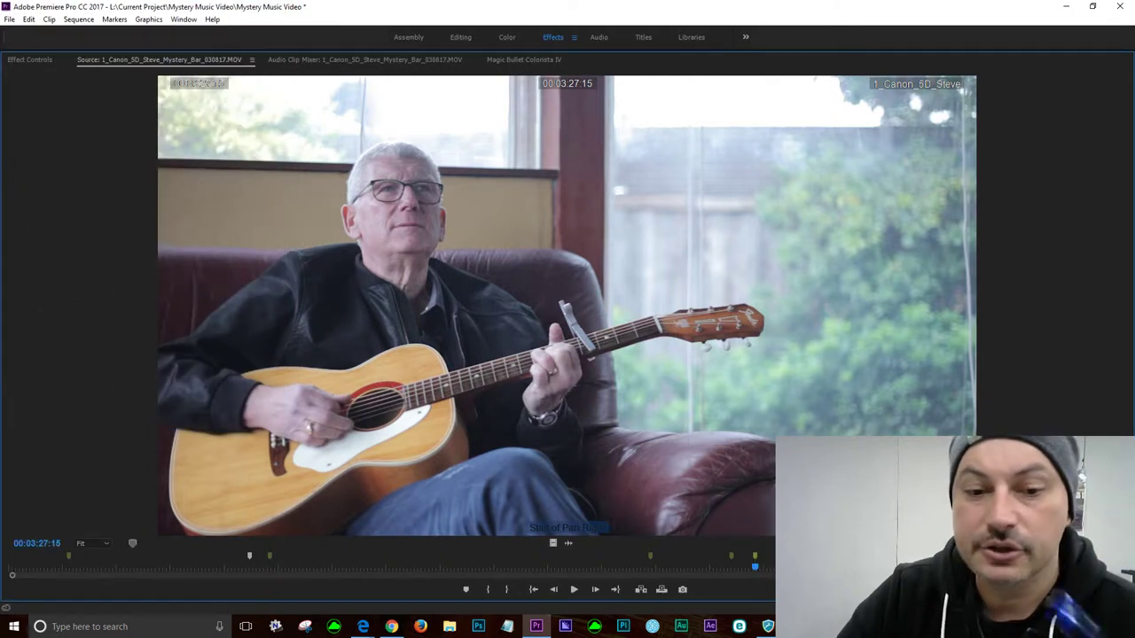
pyautogui.hotkey('shift', 'm')
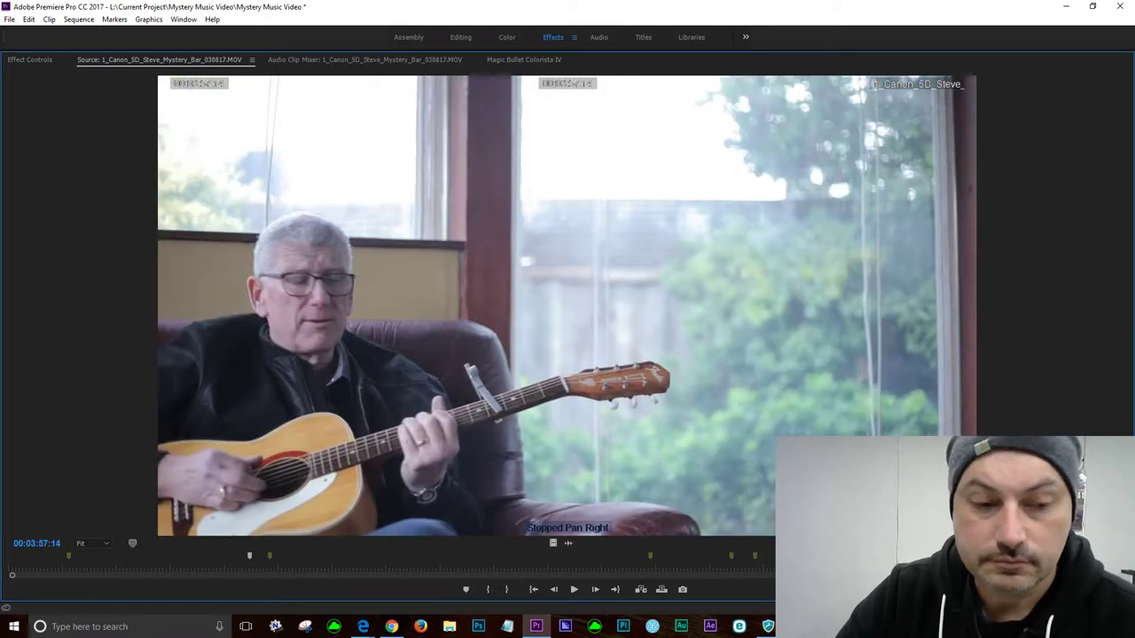
# - Review the rest of the guitar clip up to 00:05:09:22, then restore the multi-panel workspace
pyautogui.press('space')
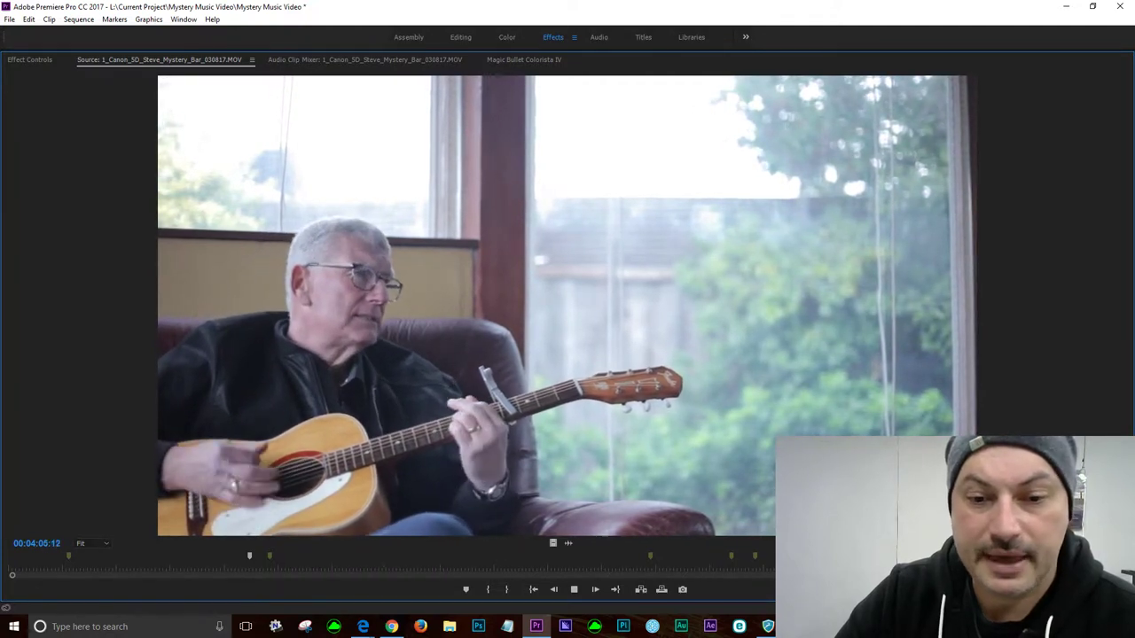
pyautogui.press('space')
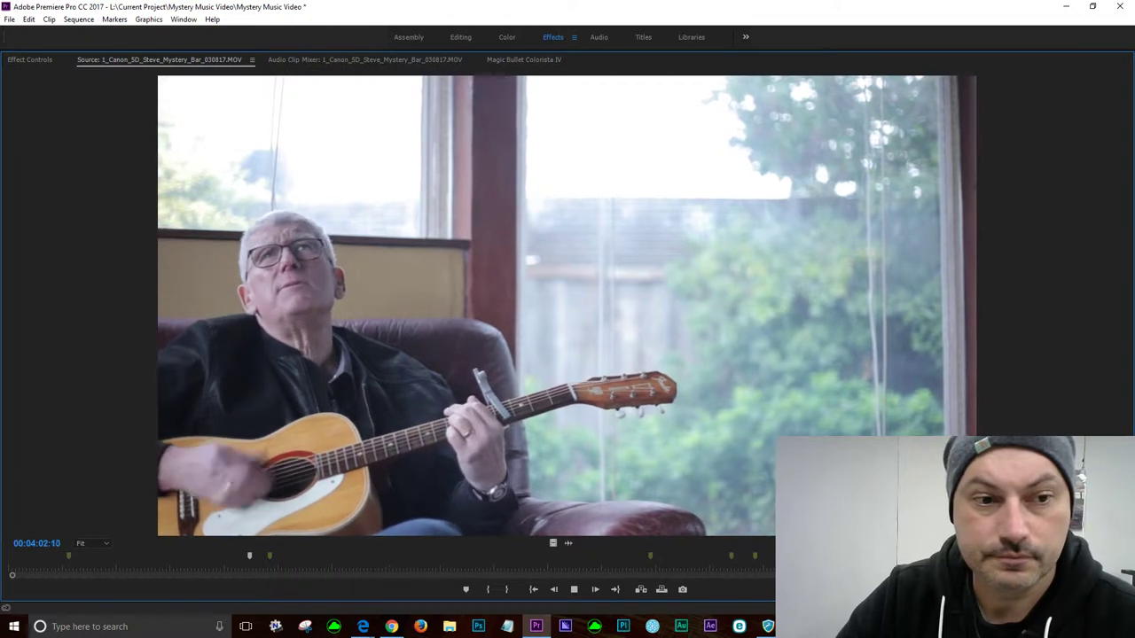
pyautogui.press('space')
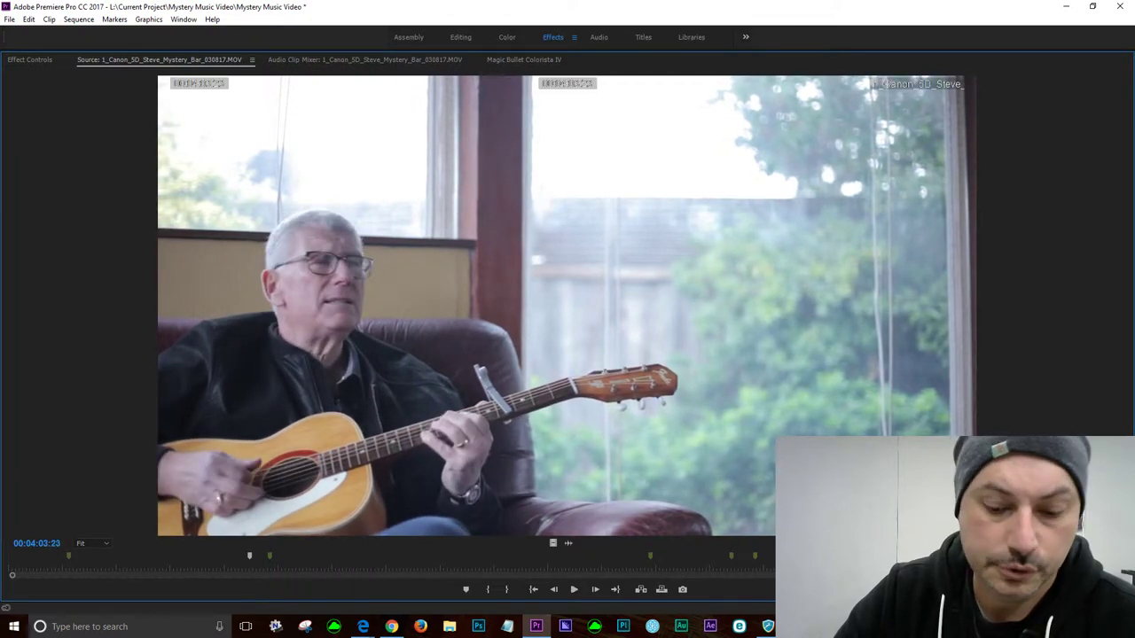
pyautogui.press('space')
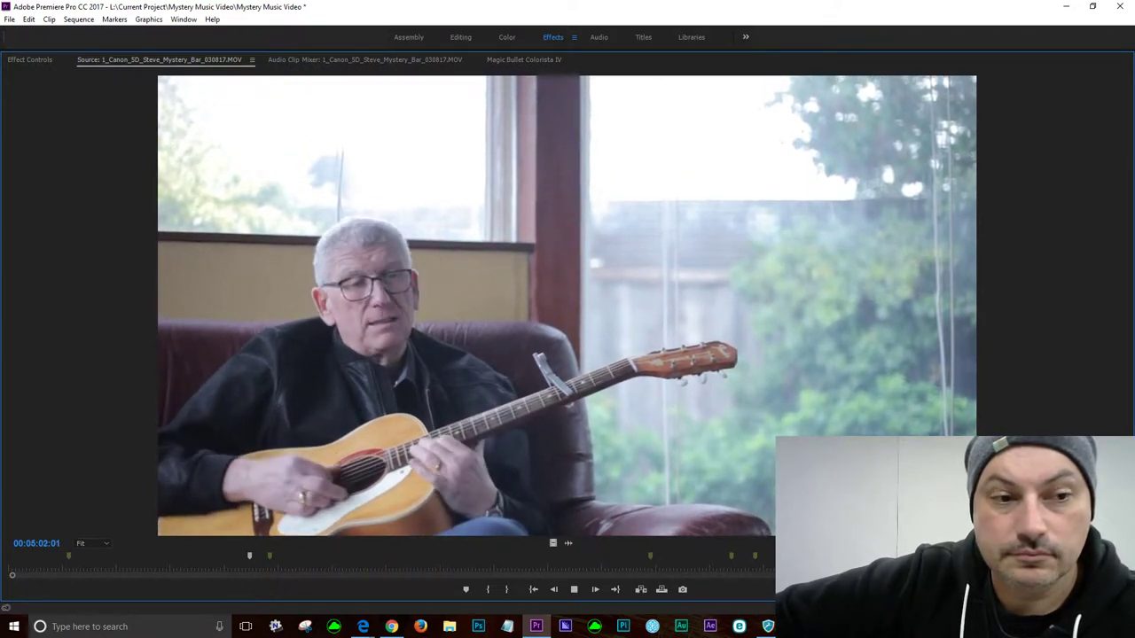
pyautogui.press('space')
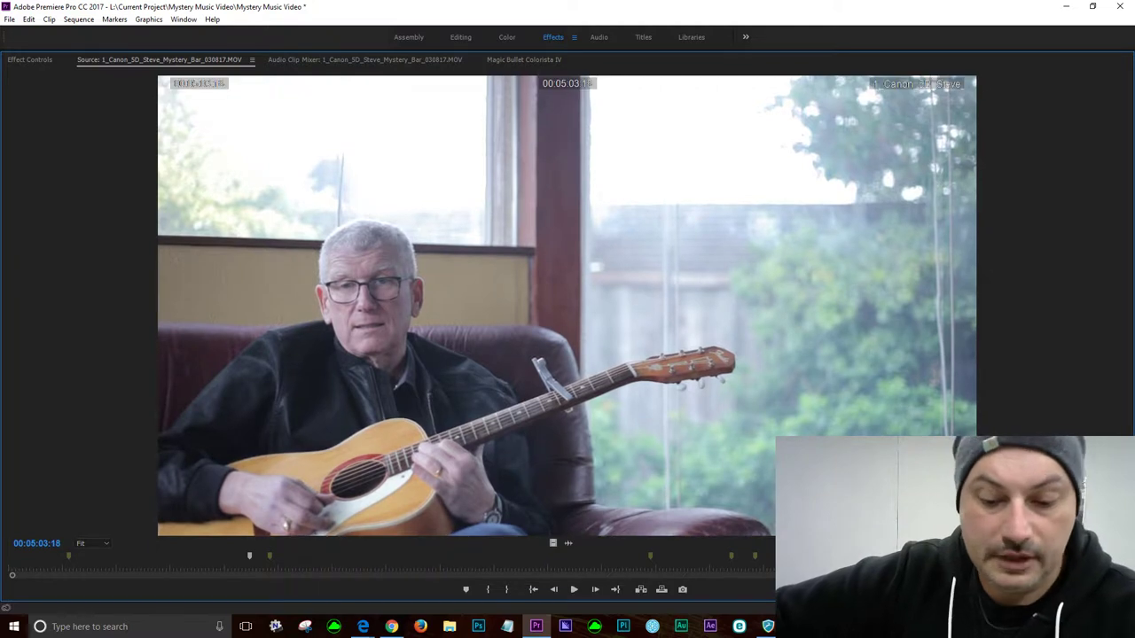
pyautogui.press('space')
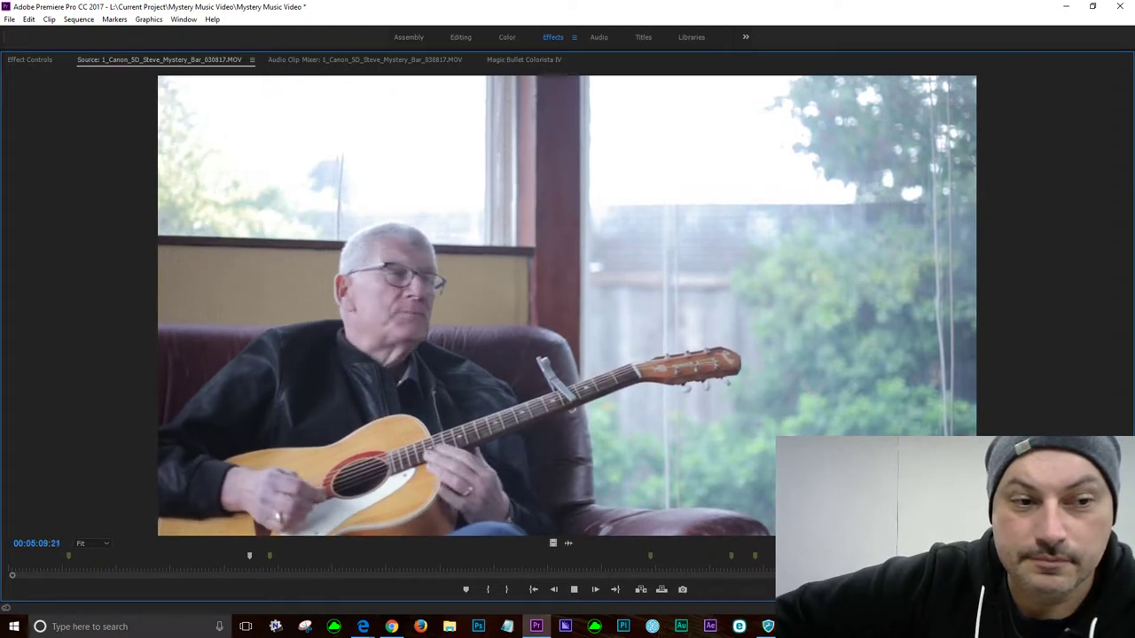
pyautogui.press('space')
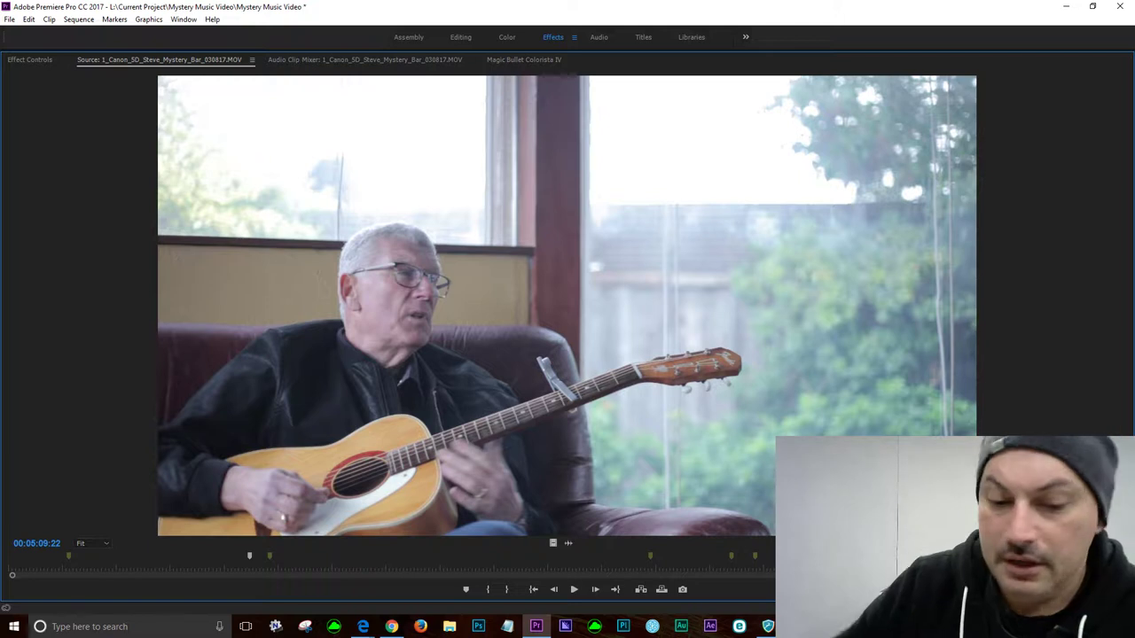
pyautogui.press('`')
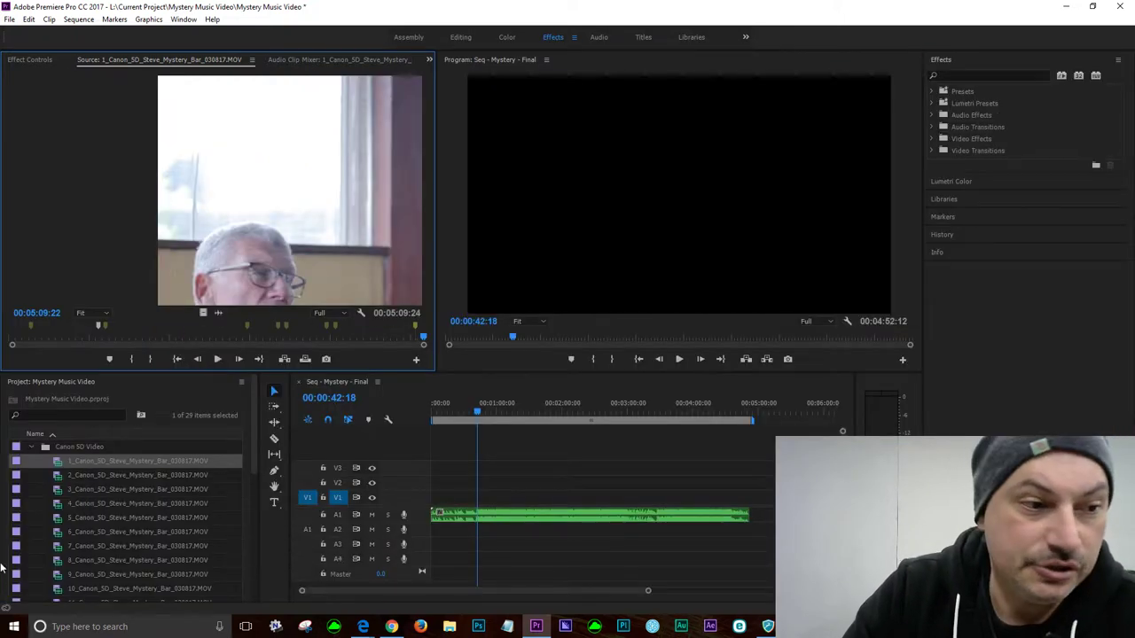
# - Load 2_Canon_5D_Steve_Mystery_Bar_030817.MOV in the Source Monitor, play it, and maximize the monitor
pyautogui.doubleClick(60, 483)
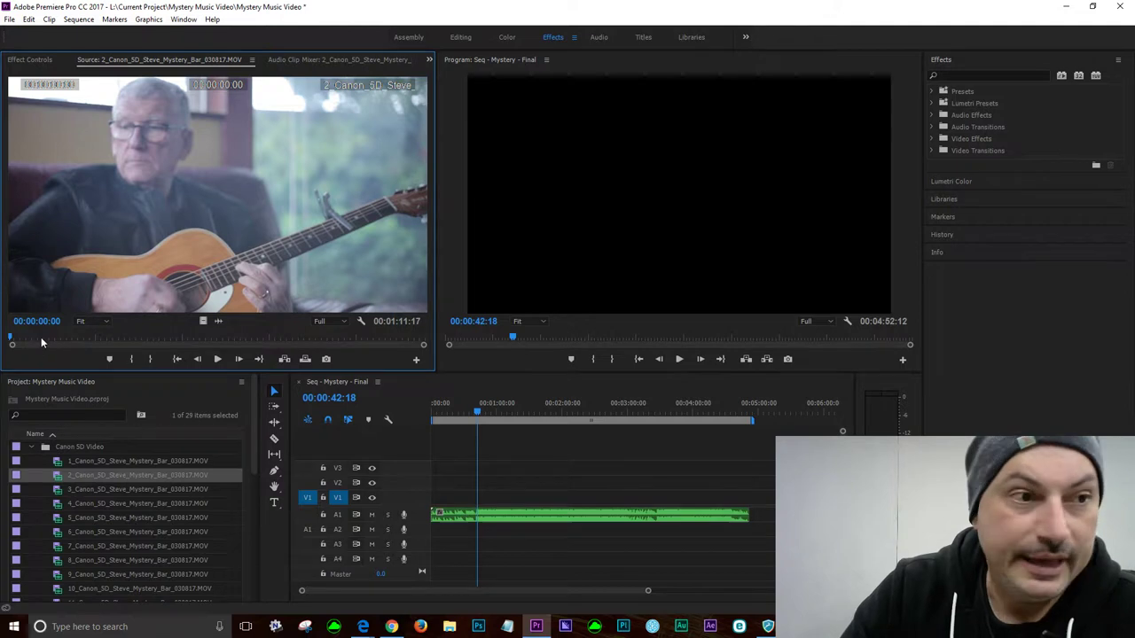
pyautogui.press('space')
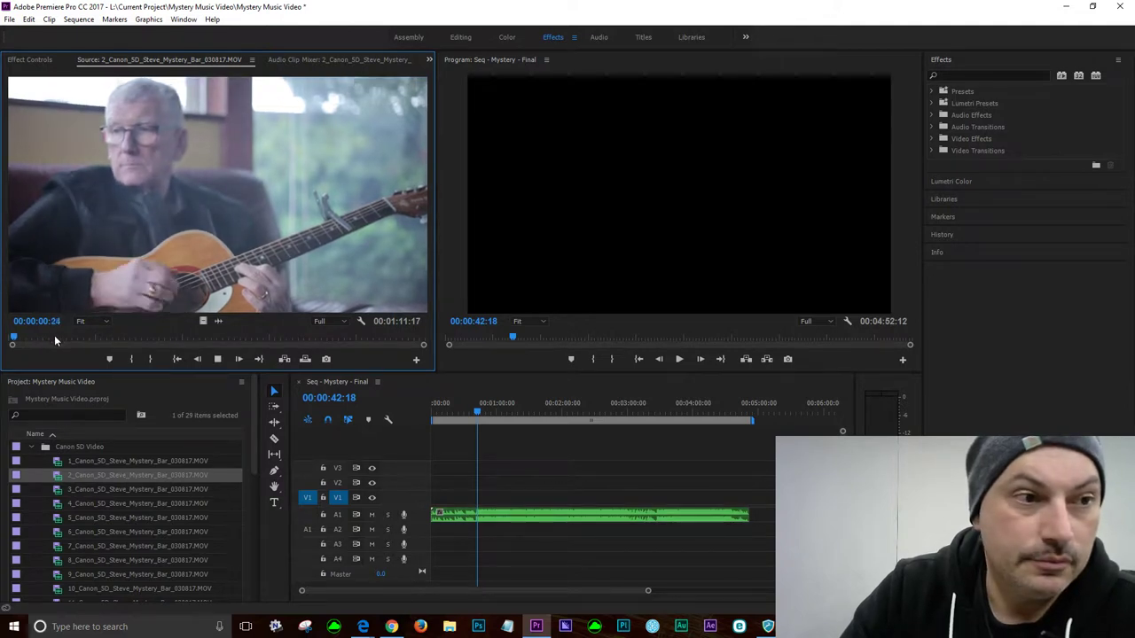
pyautogui.press('`')
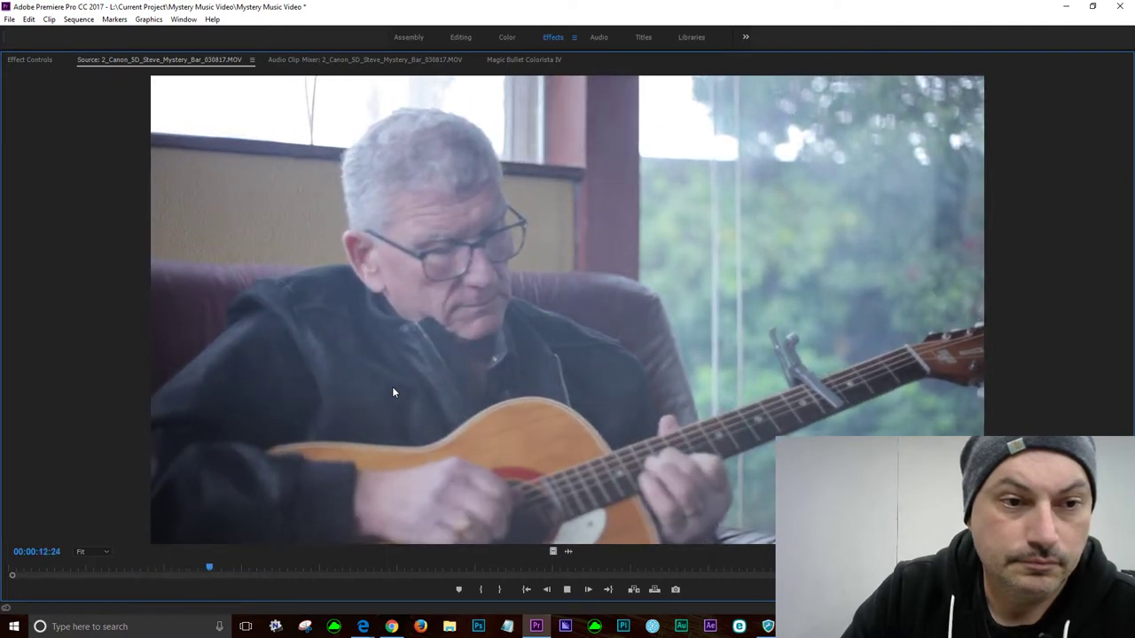
# - Scrub back to 00:00:02:06, play, and add a marker at the first chosen moment
pyautogui.click(125, 566)
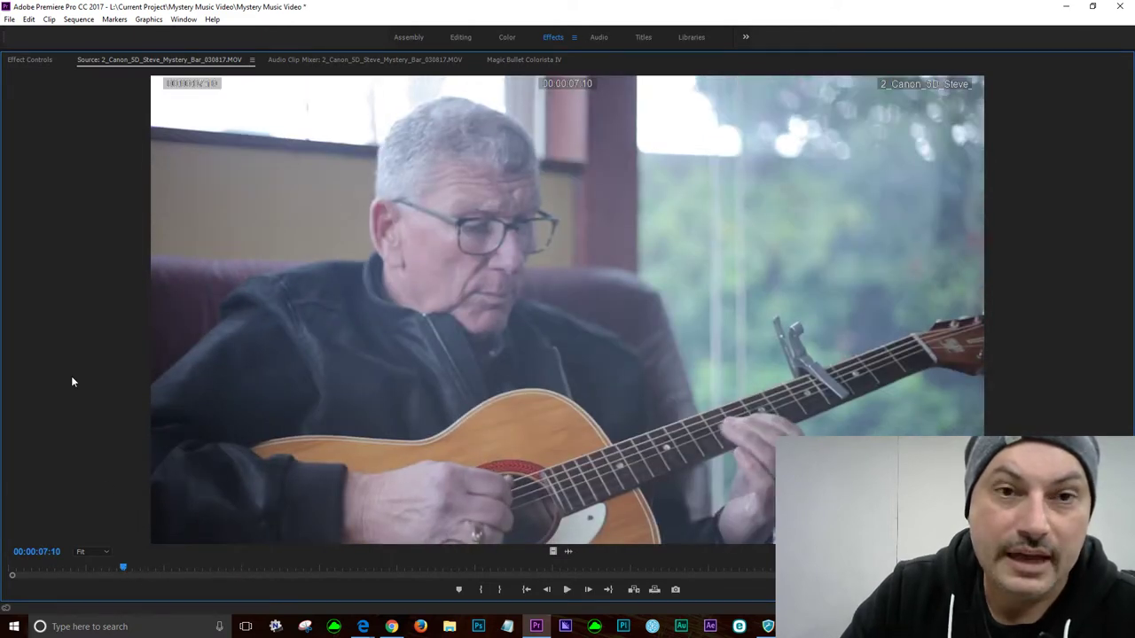
pyautogui.click(82, 568)
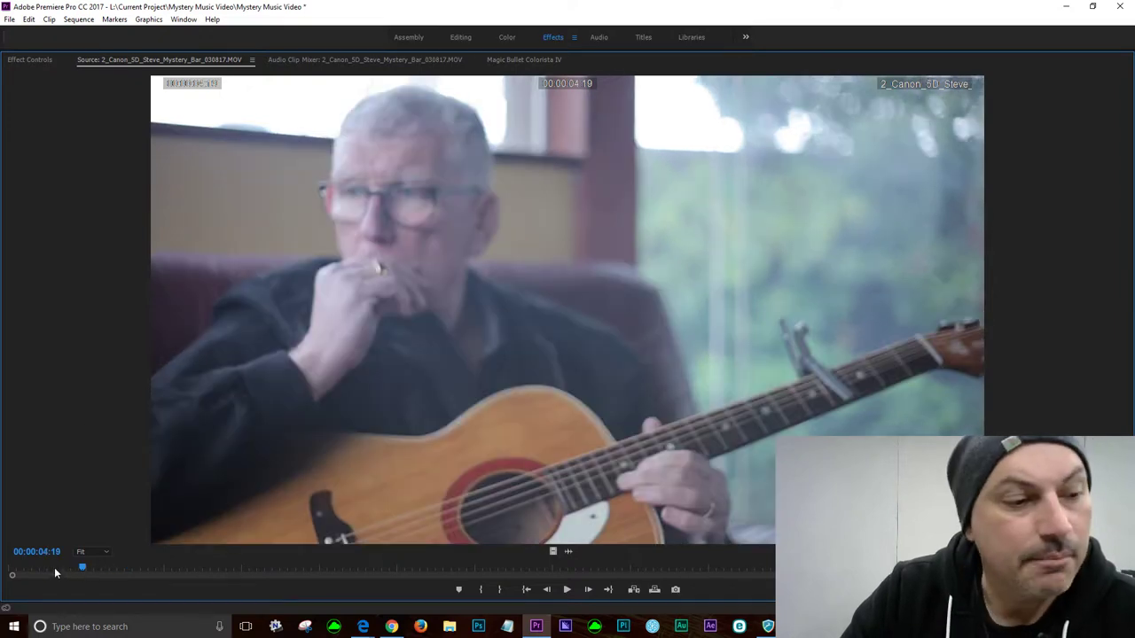
pyautogui.click(51, 568)
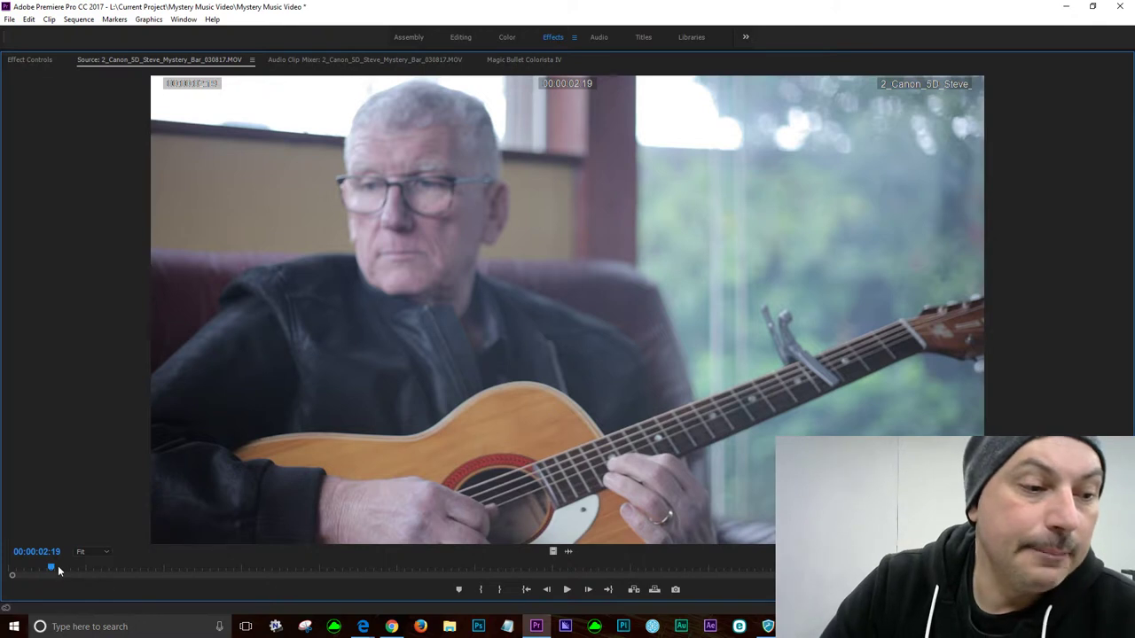
pyautogui.moveTo(50, 568); pyautogui.dragTo(47, 571)
pyautogui.press('space')
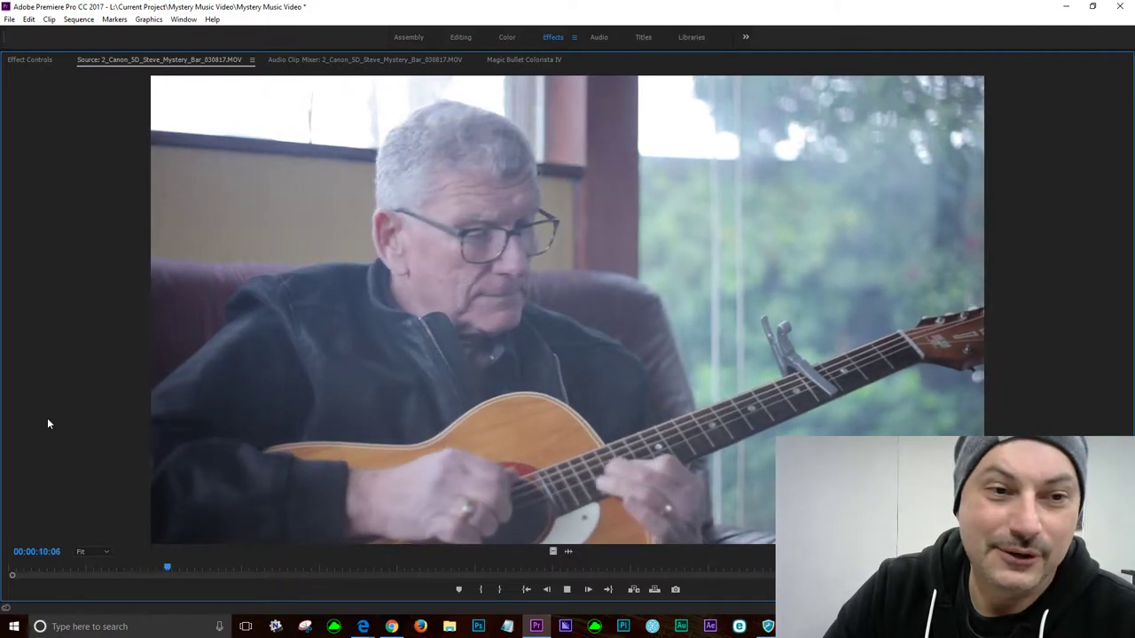
pyautogui.press('space')
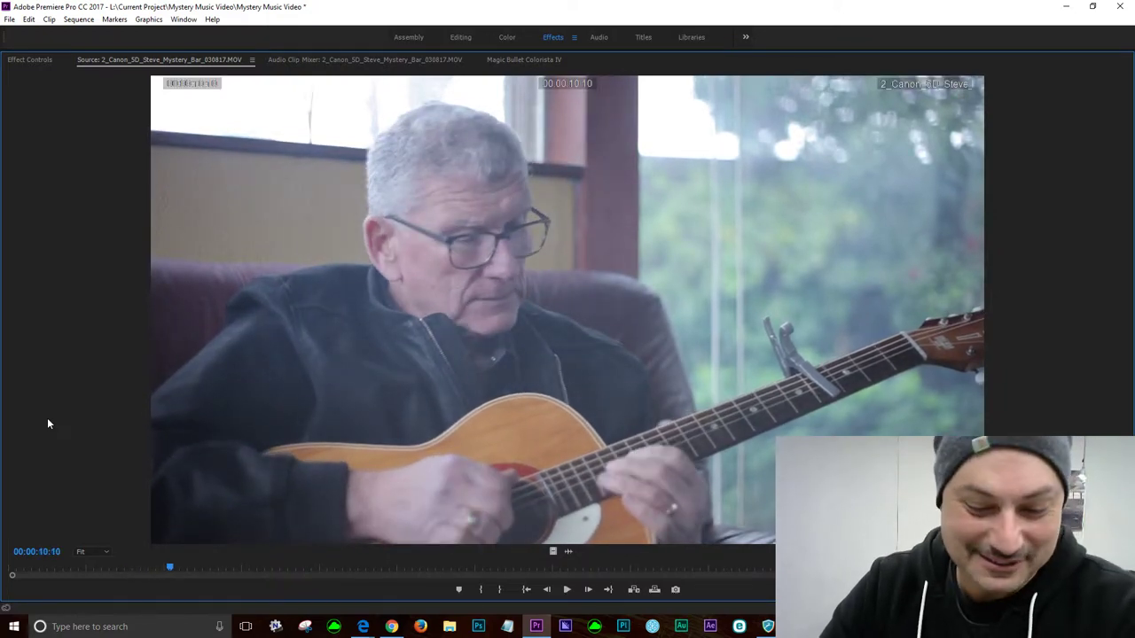
pyautogui.press('m')
# - Play on, add a second marker, and stop at 00:00:39:04
pyautogui.press('space')
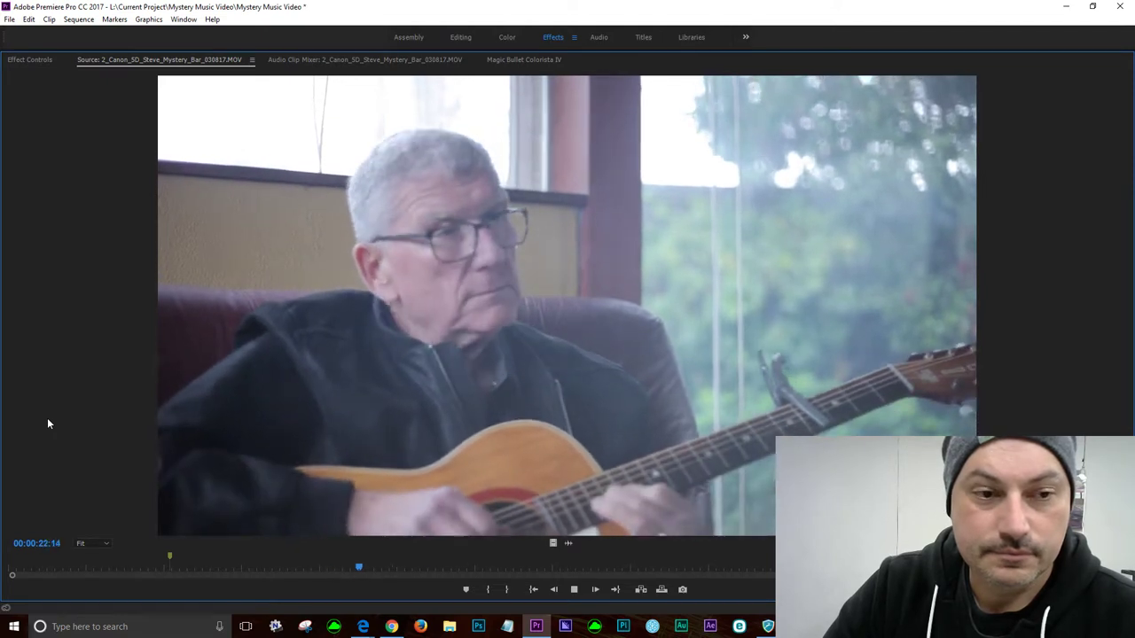
pyautogui.press('space')
pyautogui.press('m')
pyautogui.press('space')
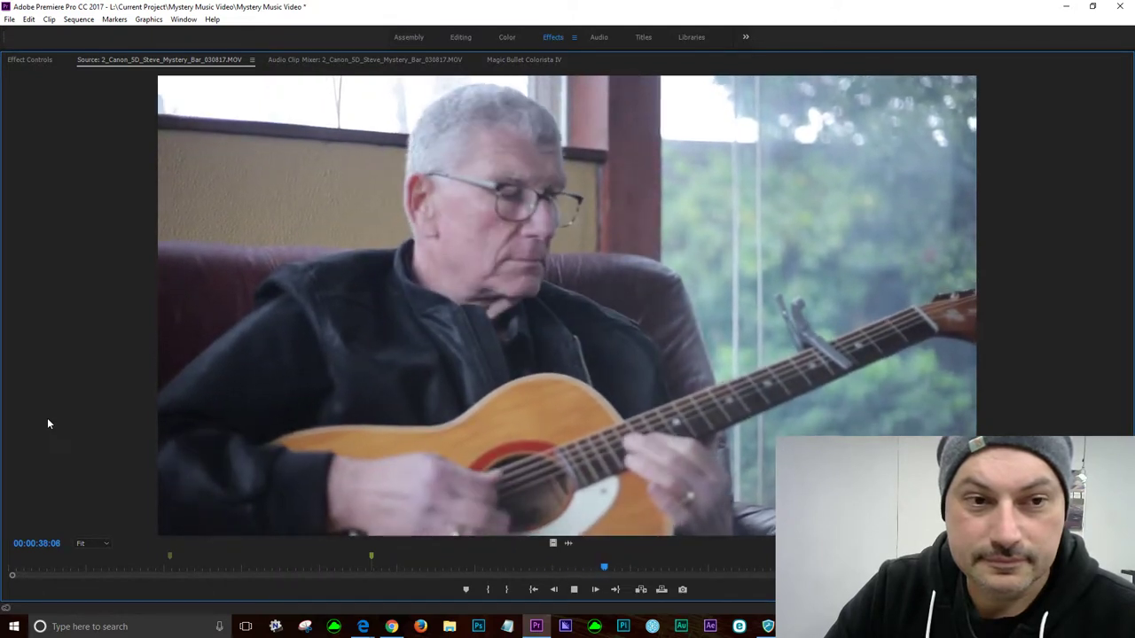
pyautogui.press('space')
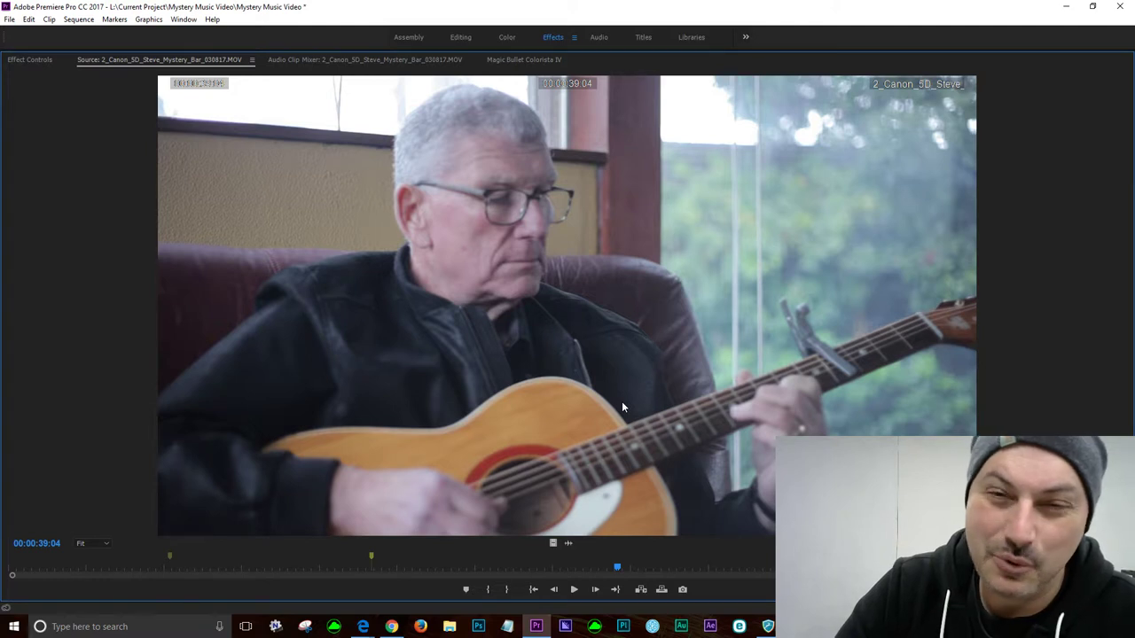
# - Switch to Razer Synapse and view the DeathAdder mouse and BlackWidow keyboard settings
pyautogui.click(595, 626)
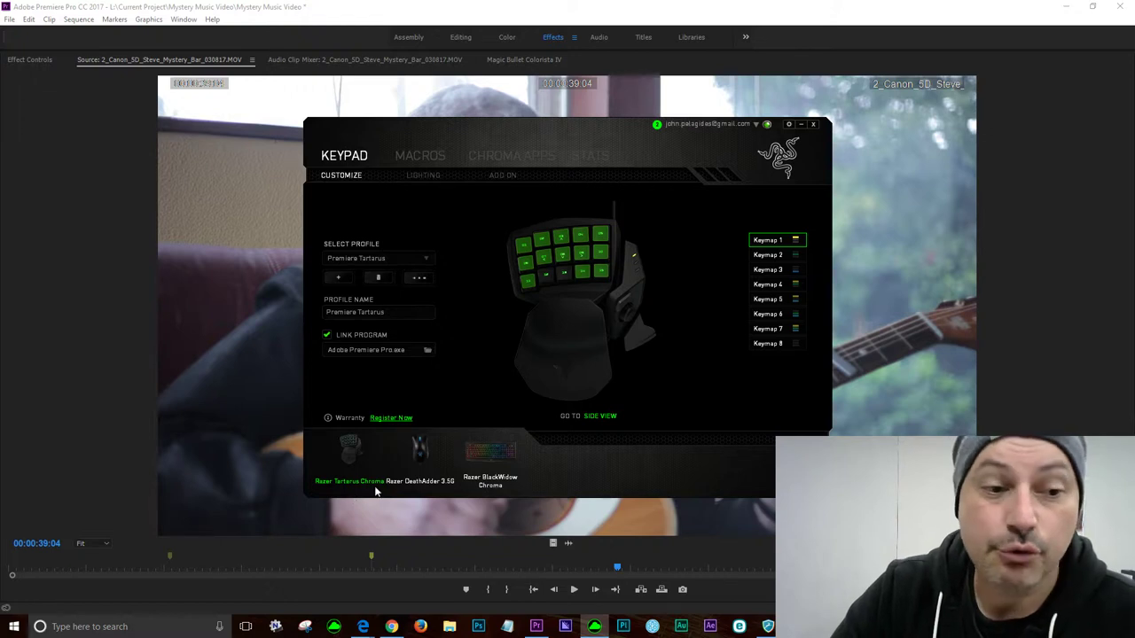
pyautogui.click(424, 481)
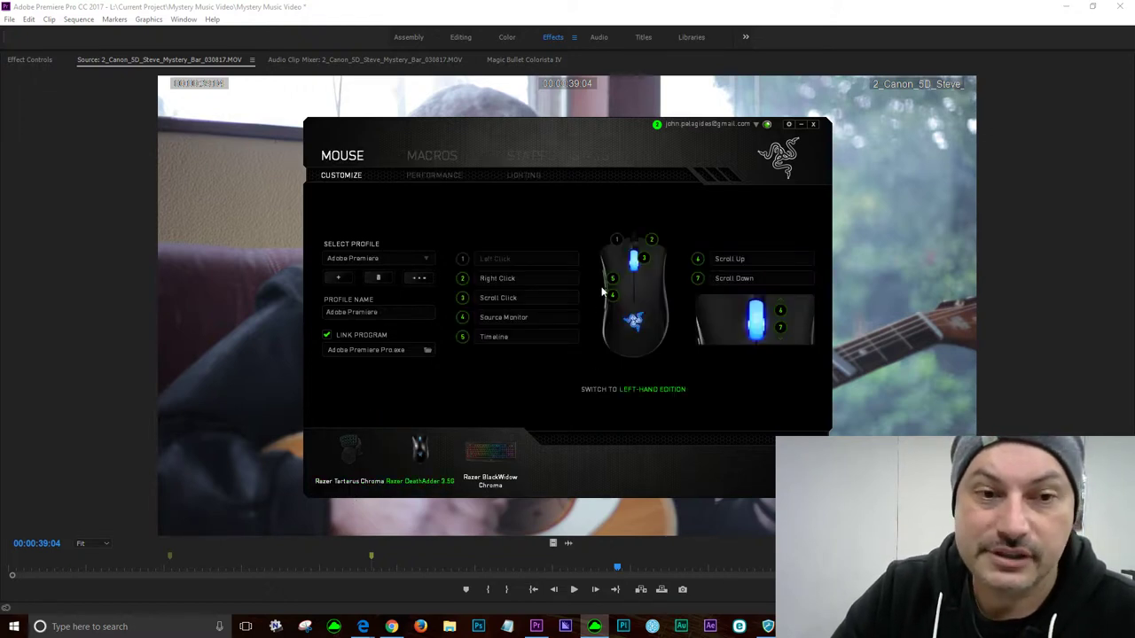
pyautogui.click(492, 483)
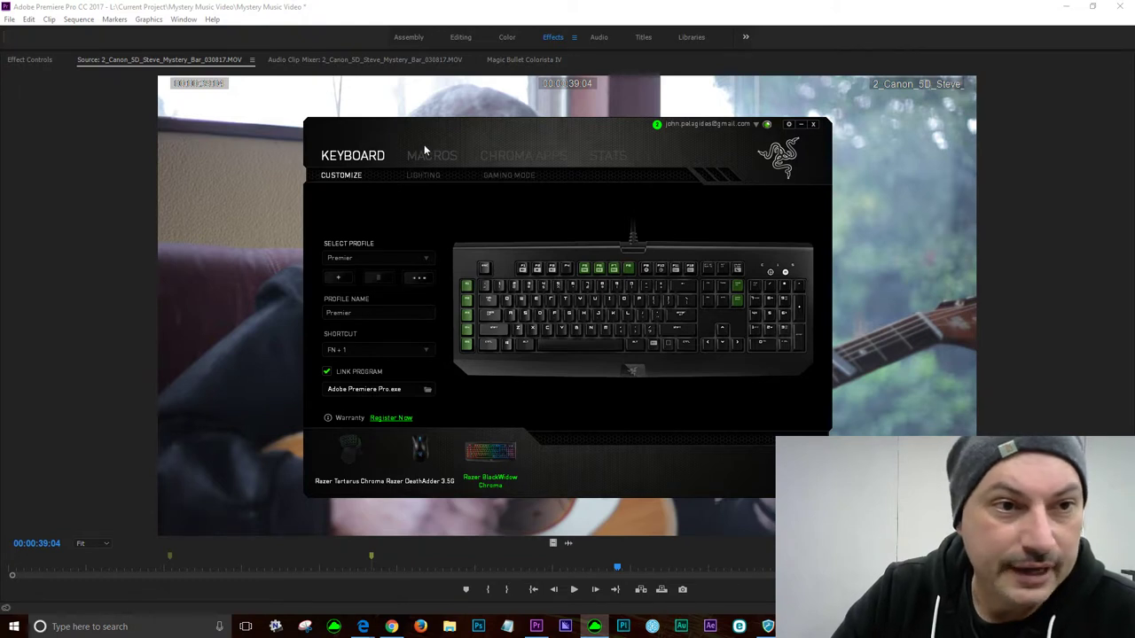
# - Browse the keyboard's Lighting, Gaming Mode, Customize, Macros and Chroma Apps pages
pyautogui.click(423, 180)
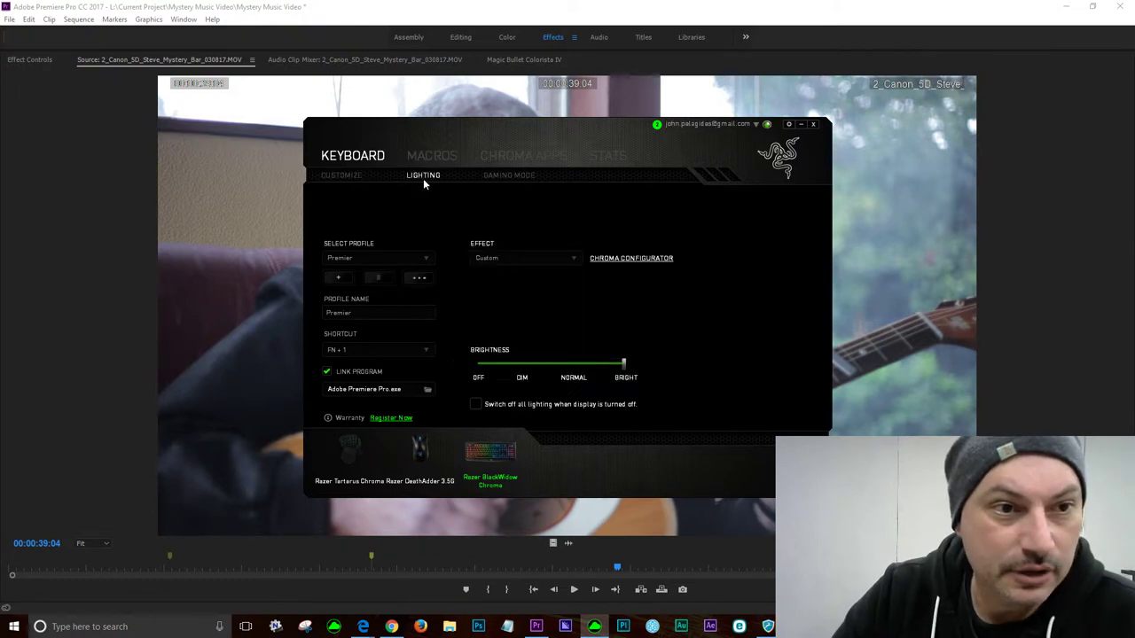
pyautogui.click(509, 180)
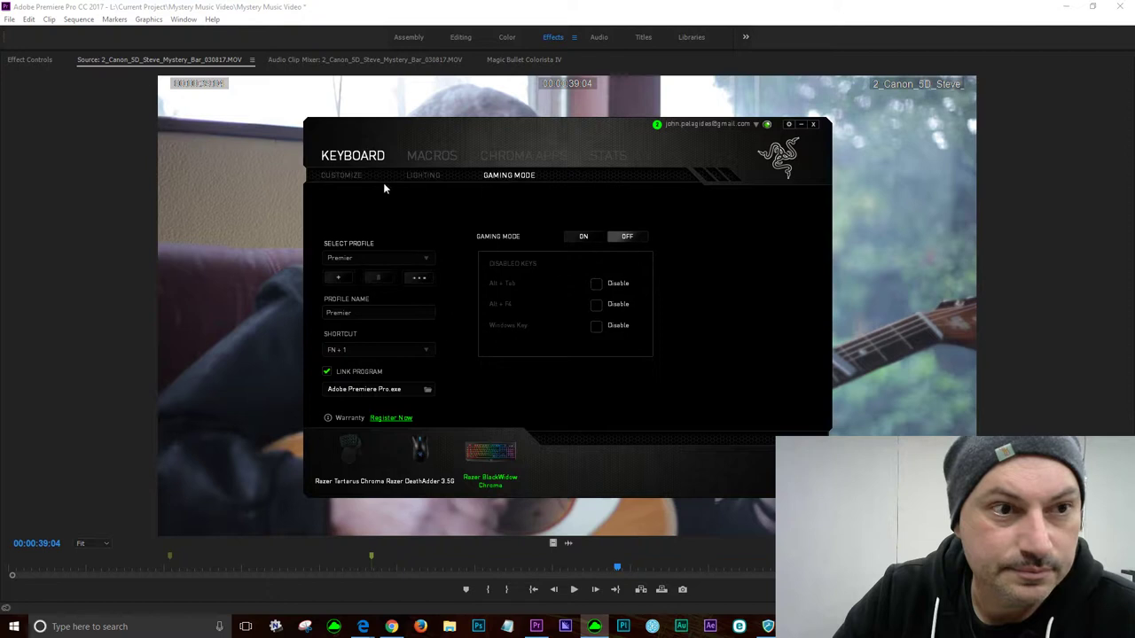
pyautogui.click(355, 182)
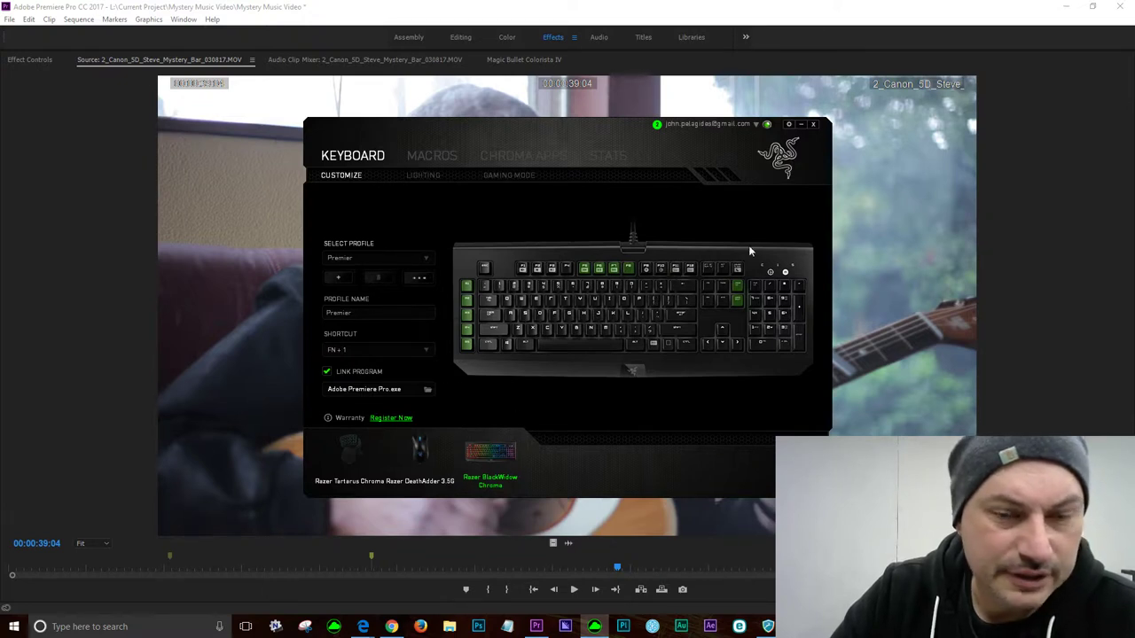
pyautogui.click(432, 157)
pyautogui.click(489, 157)
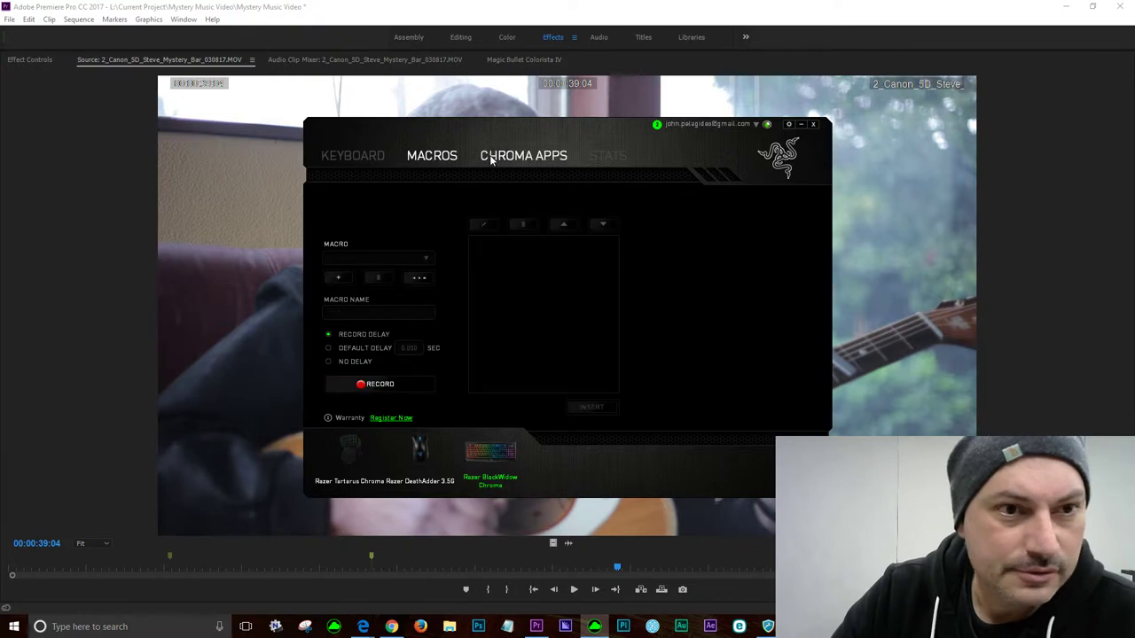
# - Open the usage stats page, decline gameplay data tracking, and close it
pyautogui.click(432, 157)
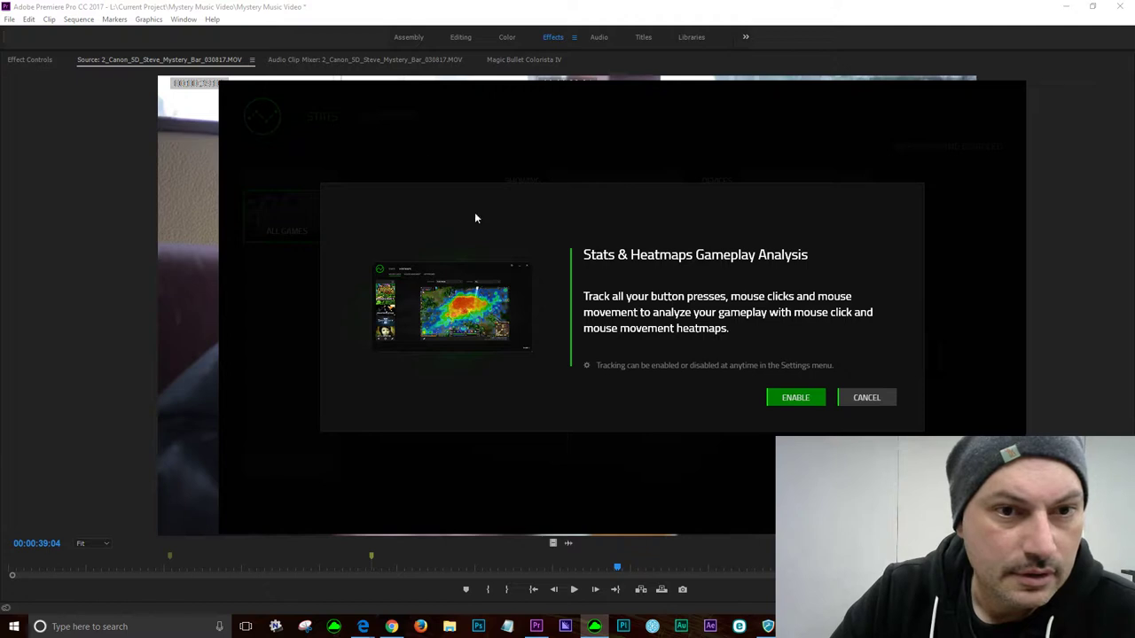
pyautogui.click(866, 398)
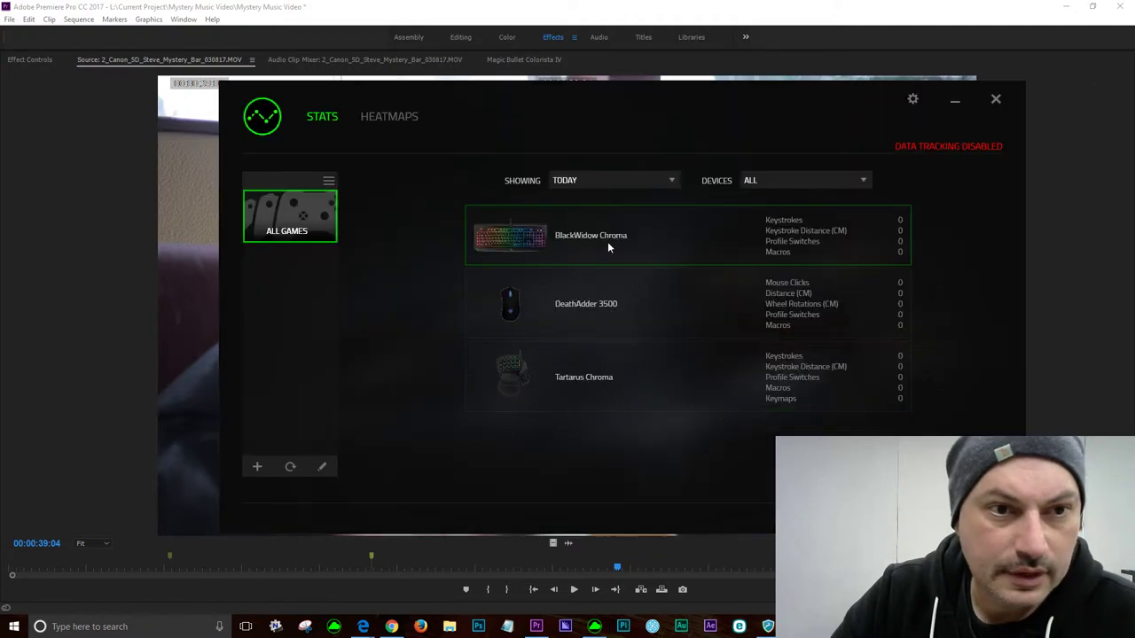
pyautogui.click(995, 99)
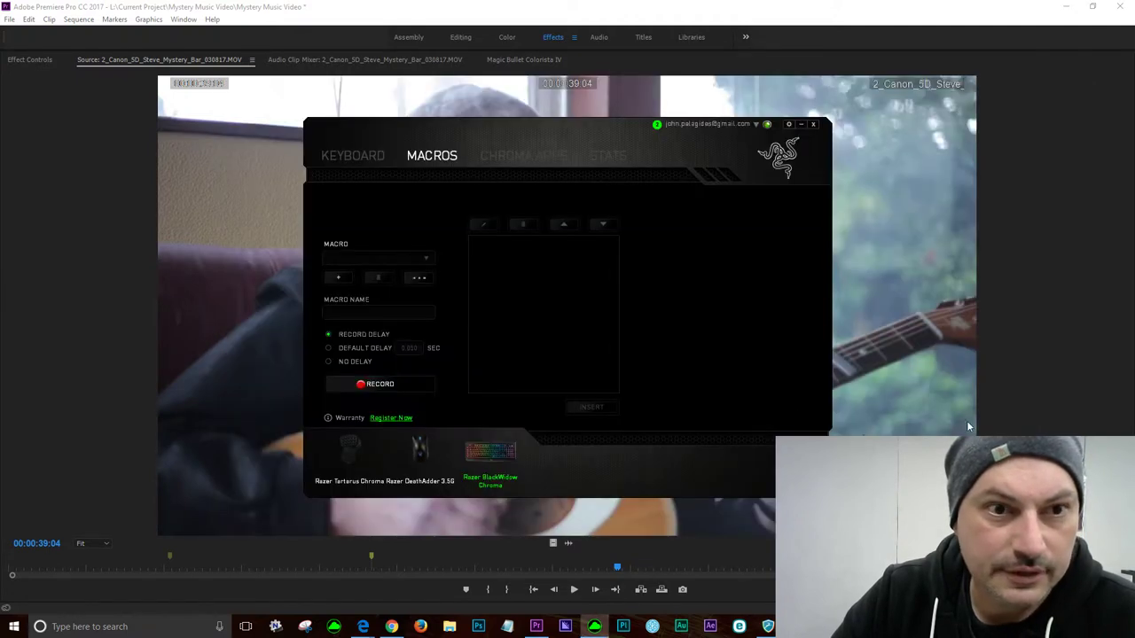
# - Review the keyboard and Tartarus keypad Premiere profiles, then close Razer Synapse
pyautogui.click(353, 157)
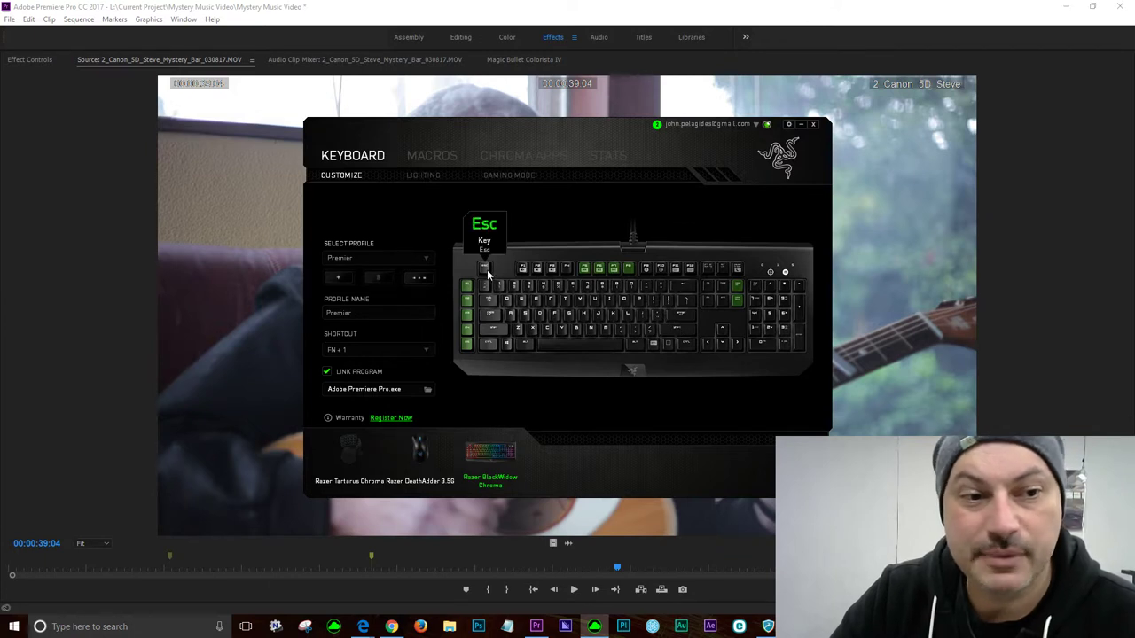
pyautogui.click(355, 456)
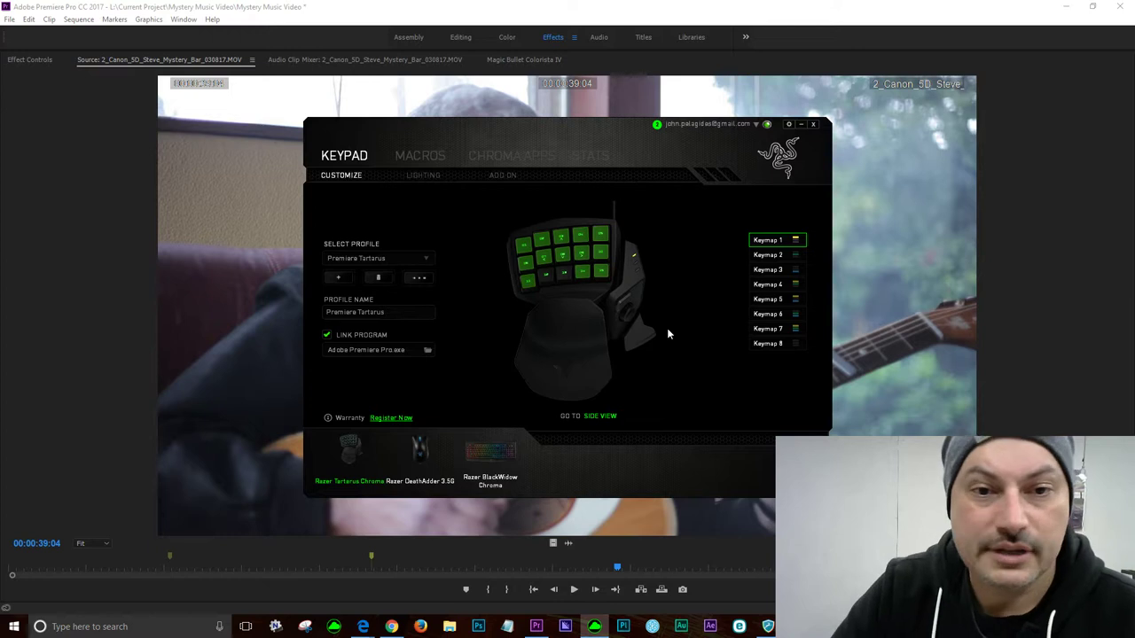
pyautogui.moveTo(547, 252)
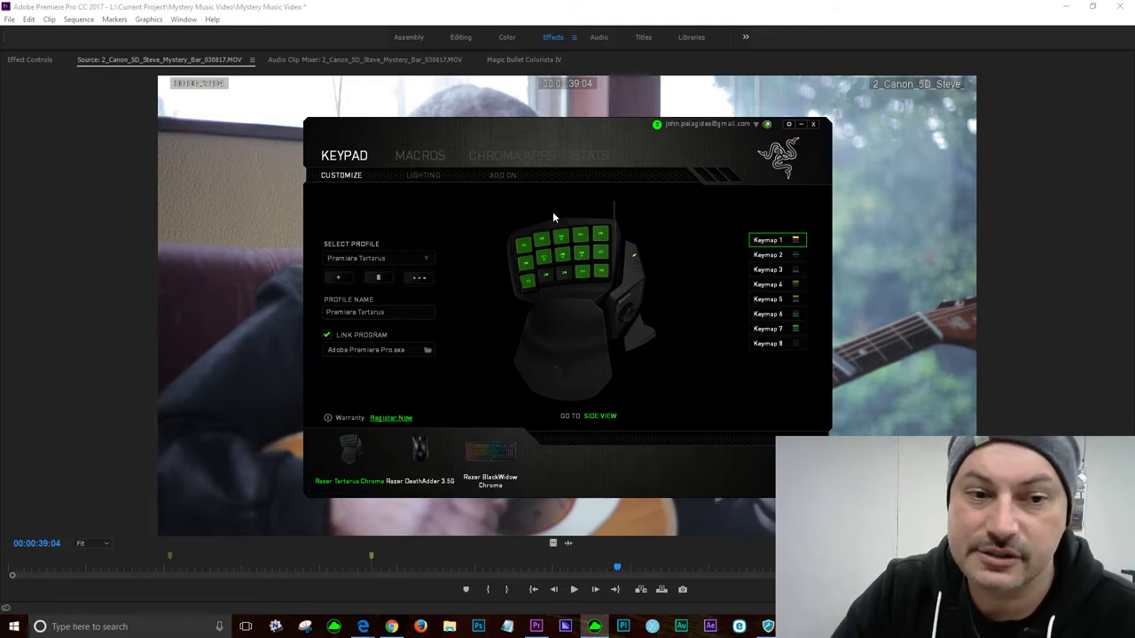
pyautogui.click(813, 125)
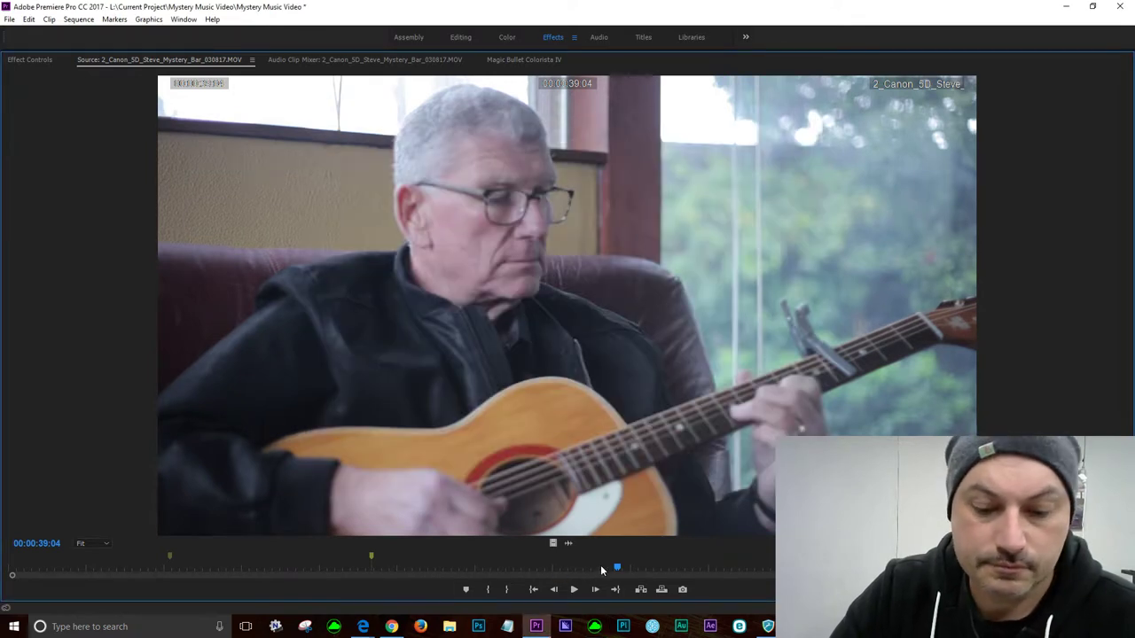
# - Play the guitar clip, jumping back to review the passage around 00:00:39:03
pyautogui.press('space')
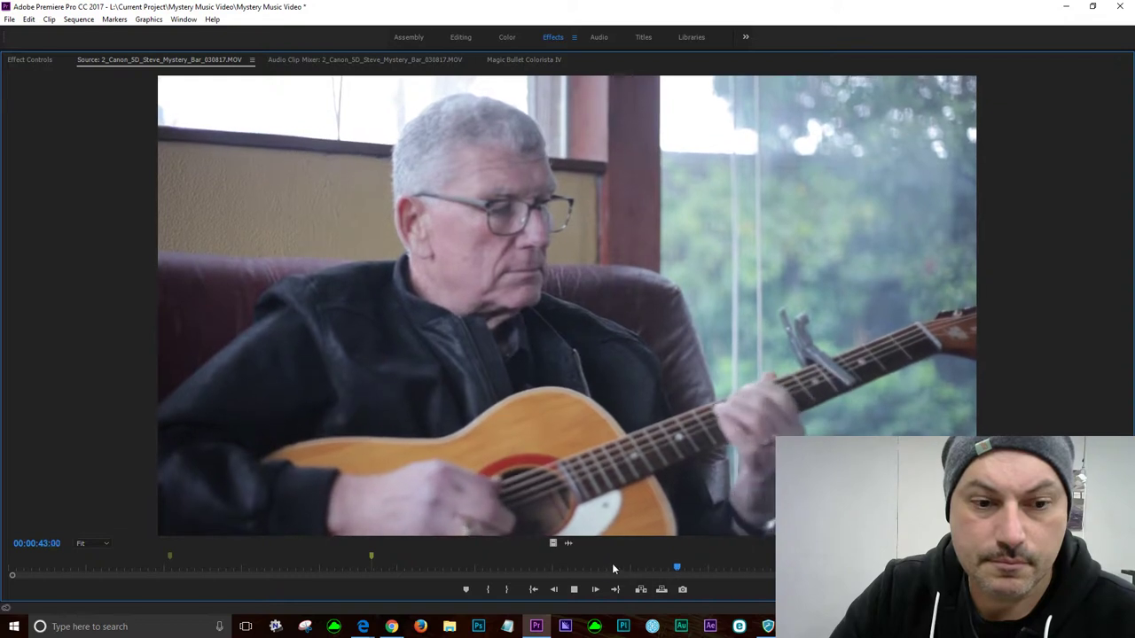
pyautogui.click(581, 567)
pyautogui.press('space')
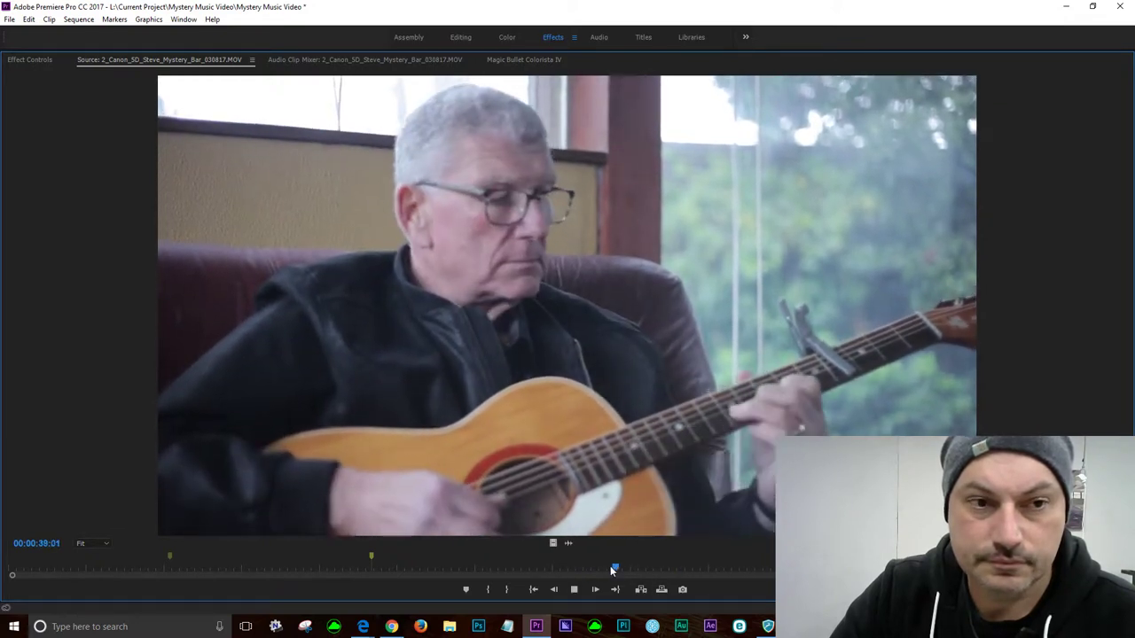
pyautogui.press('space')
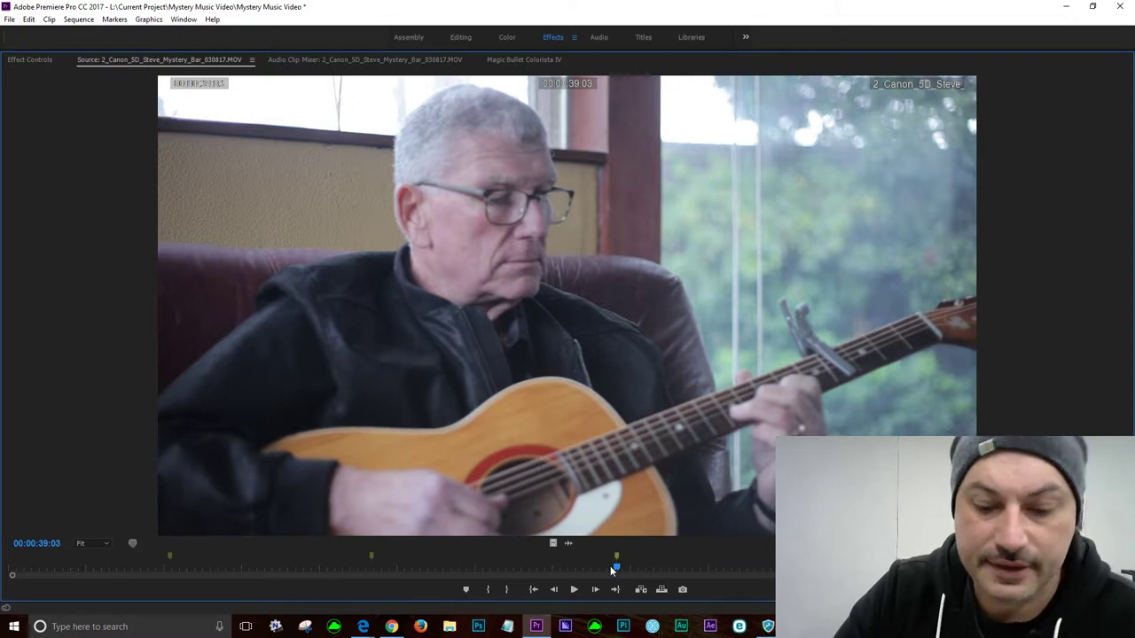
pyautogui.press('space')
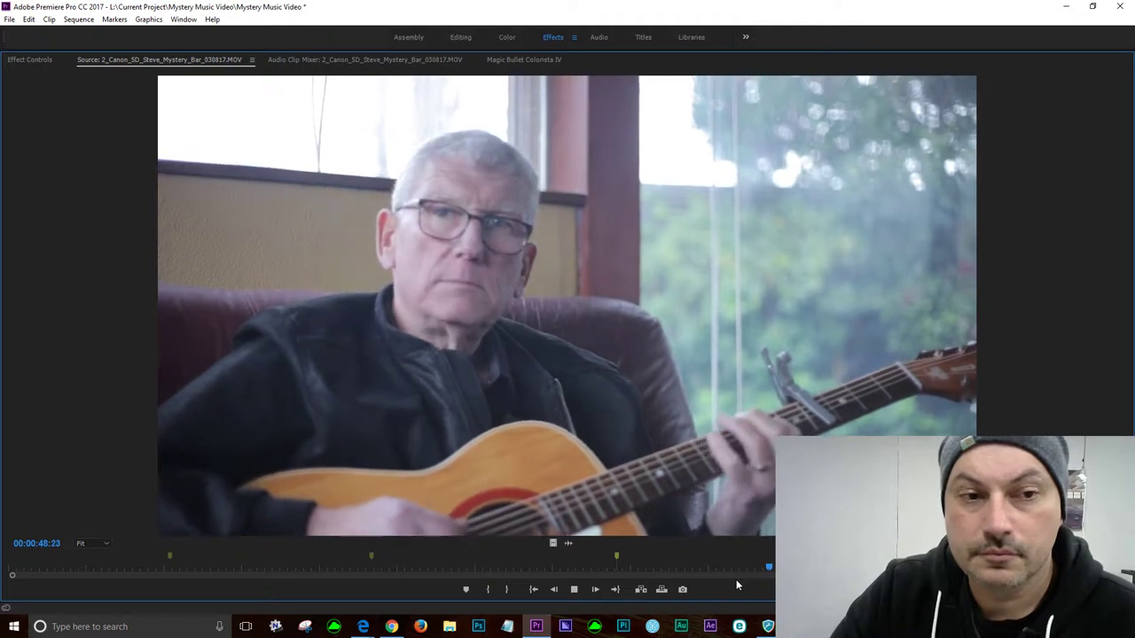
pyautogui.press('space')
# - Add a marker at 00:00:46:22, then go to 00:00:48:13
pyautogui.click(659, 573)
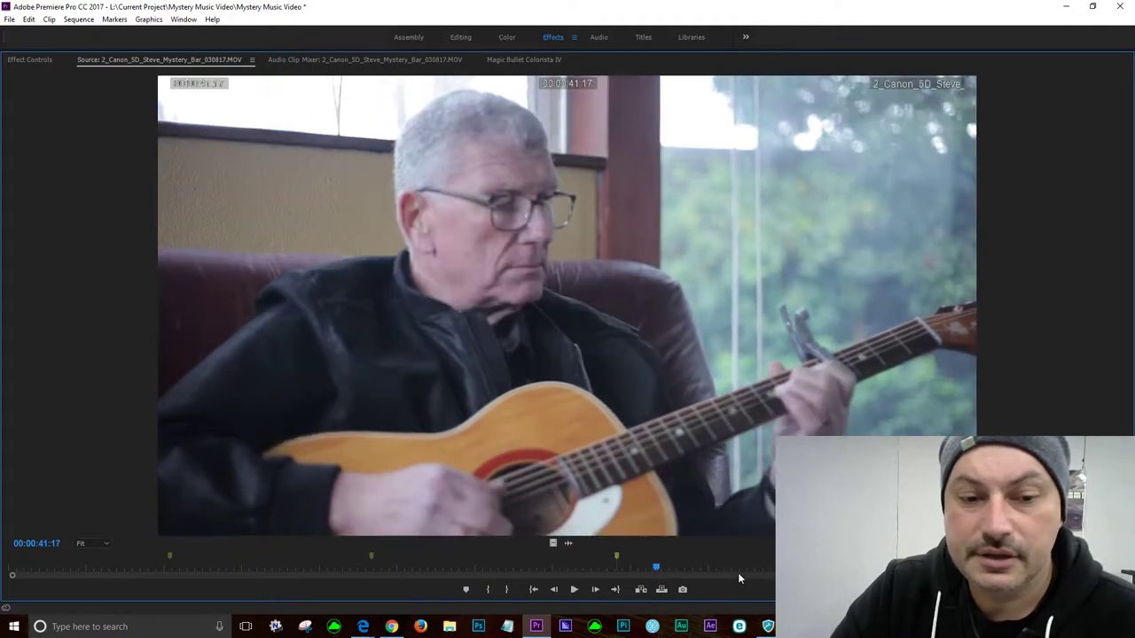
pyautogui.press('space')
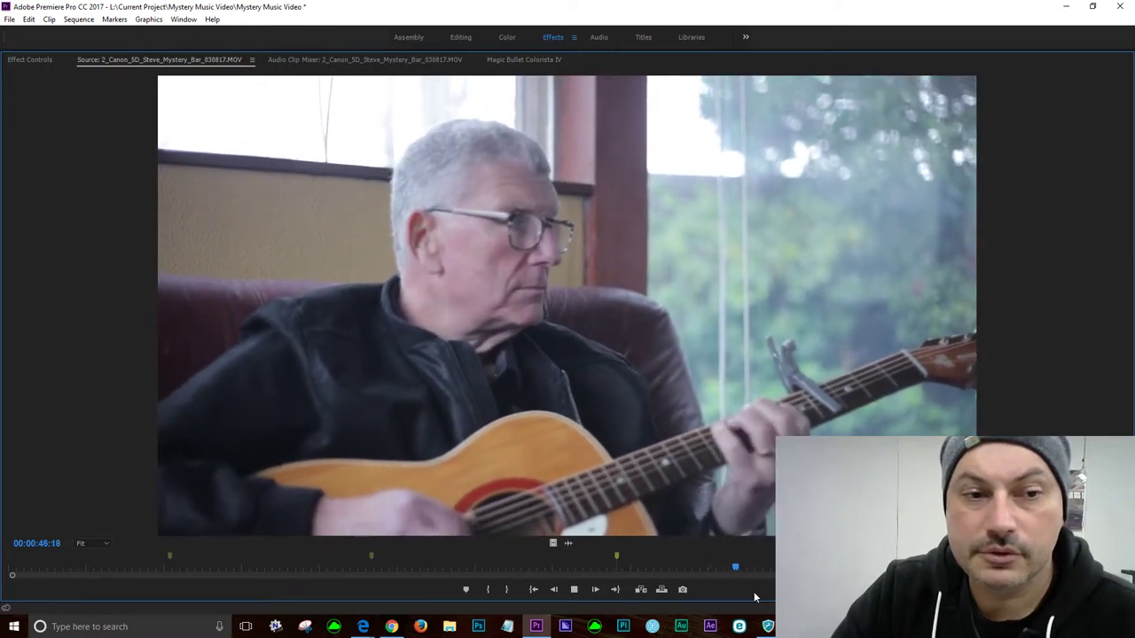
pyautogui.press('space')
pyautogui.press('m')
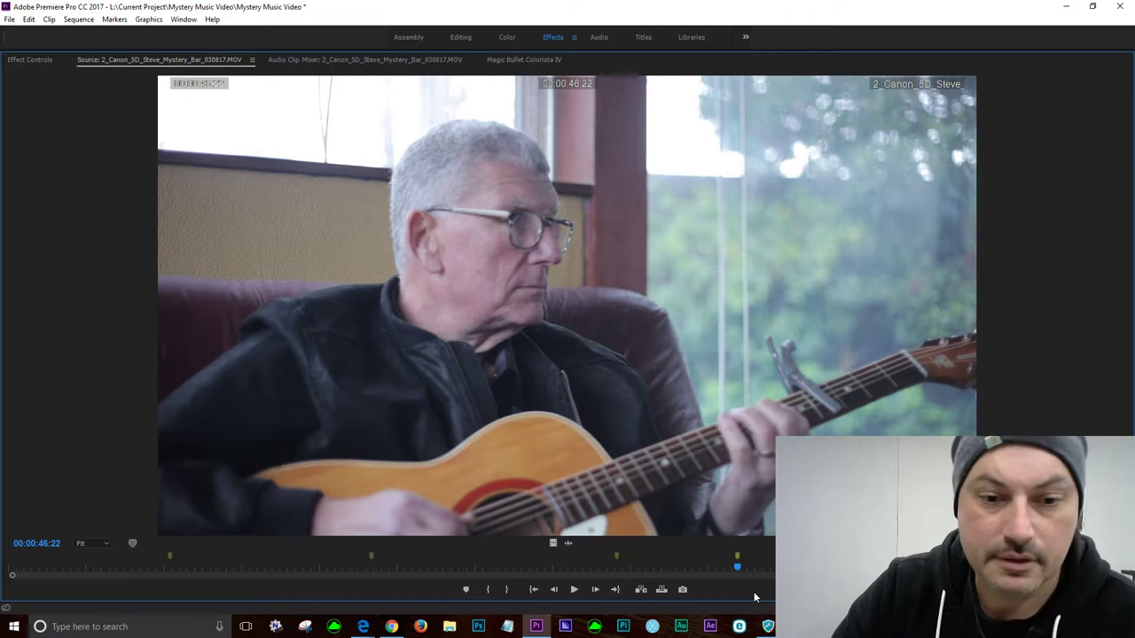
pyautogui.press('space')
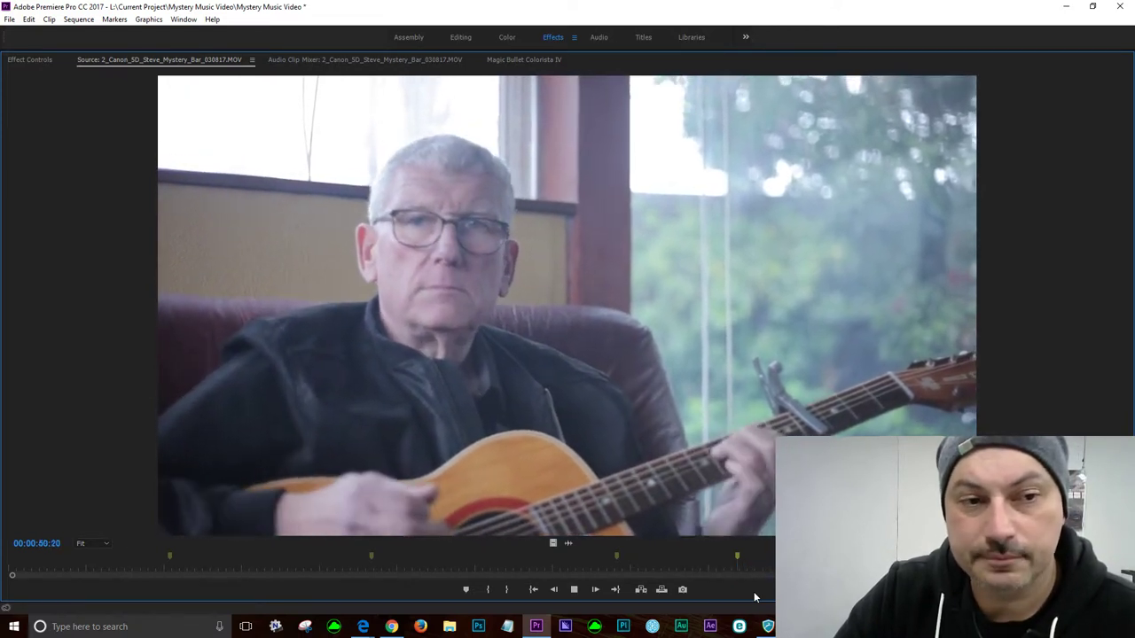
pyautogui.click(757, 576)
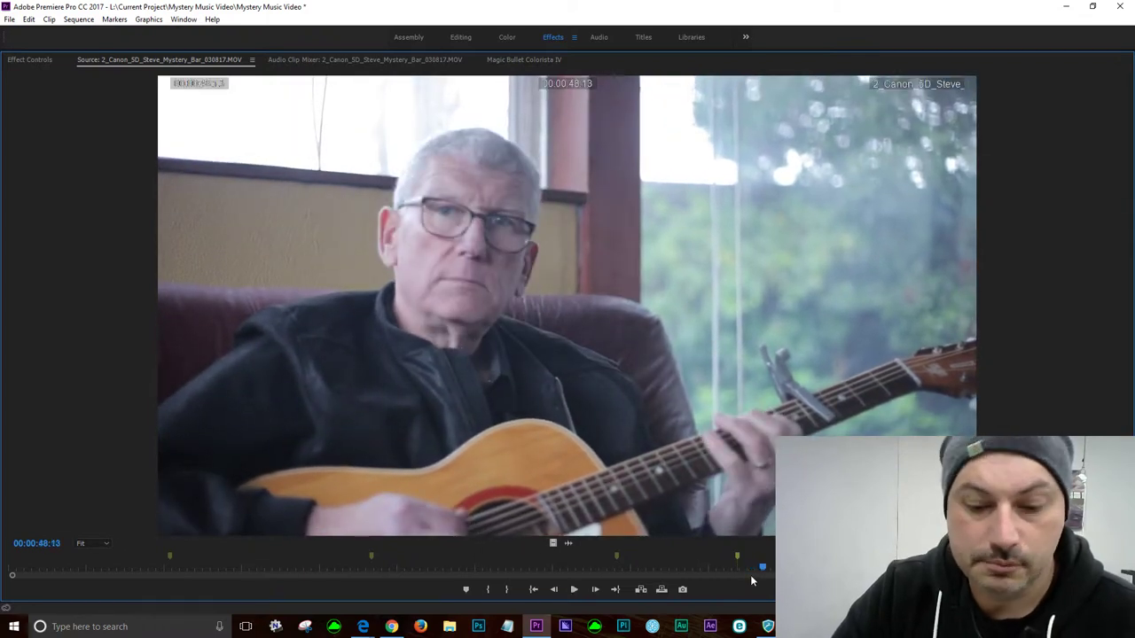
# - Add a red marker at 00:00:48:13 named 'Steve Looks at Camera', then stop at 00:00:52:21
pyautogui.press('m')
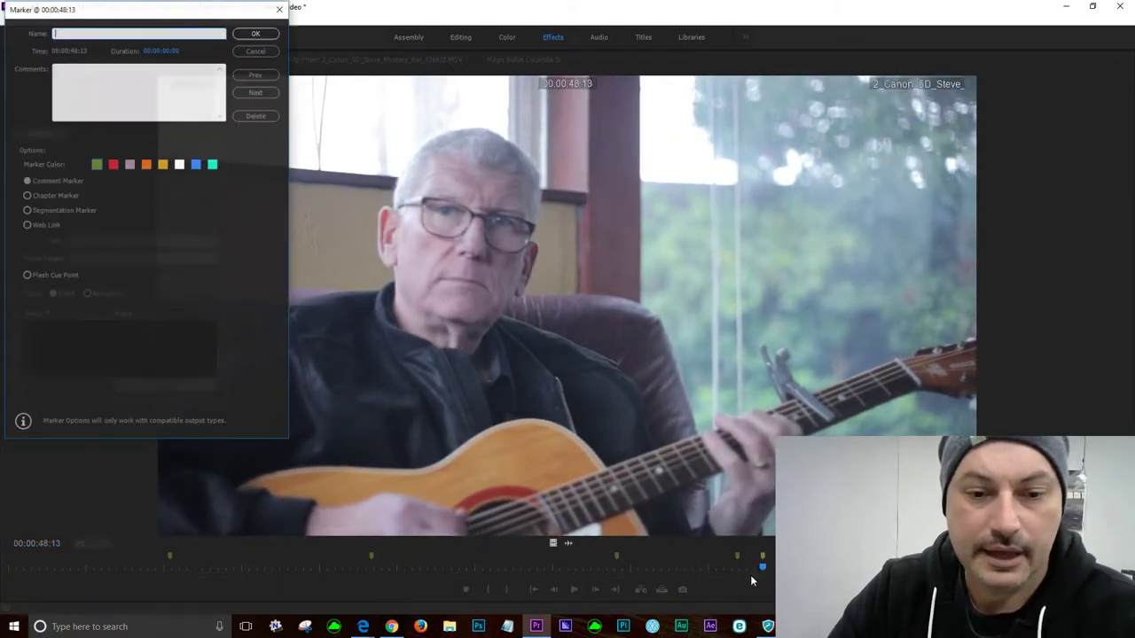
pyautogui.click(113, 166)
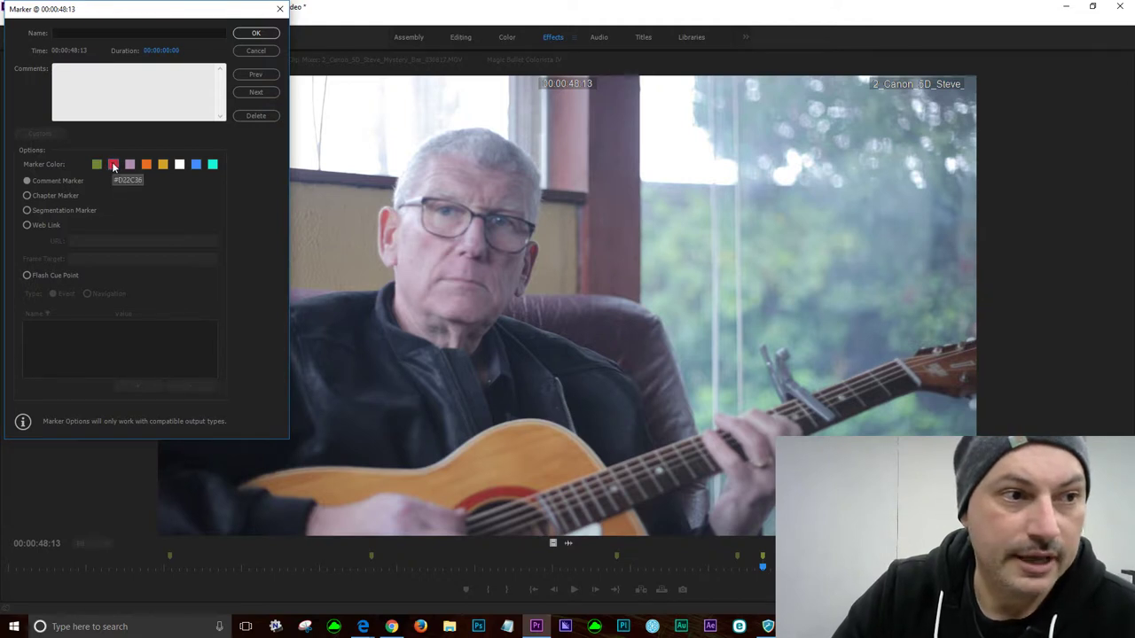
pyautogui.click(67, 31)
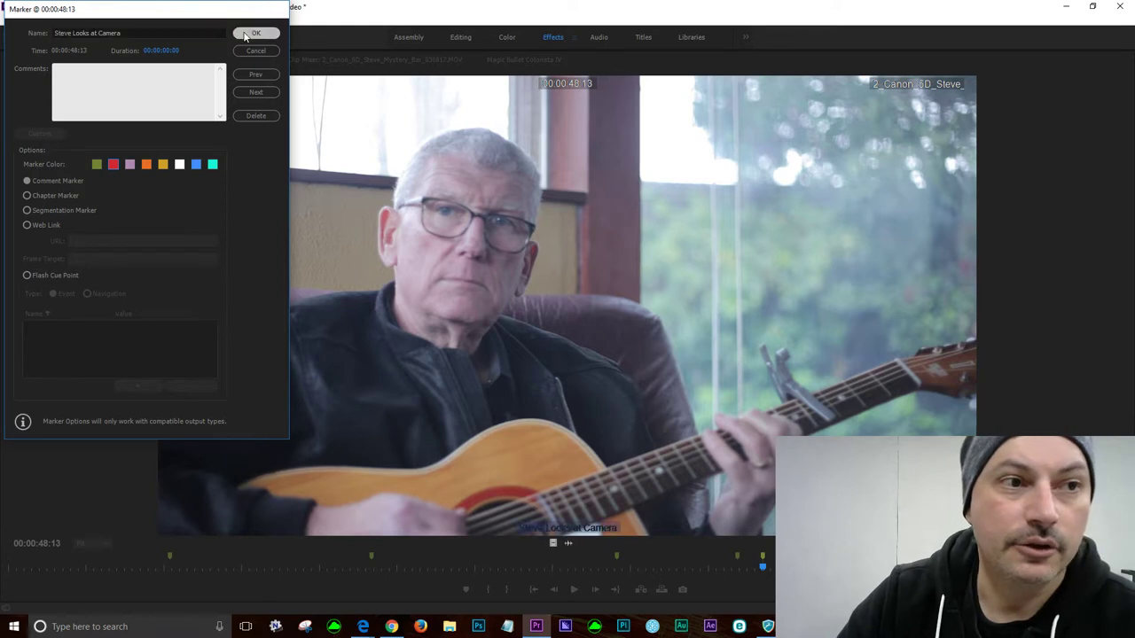
pyautogui.click(255, 32)
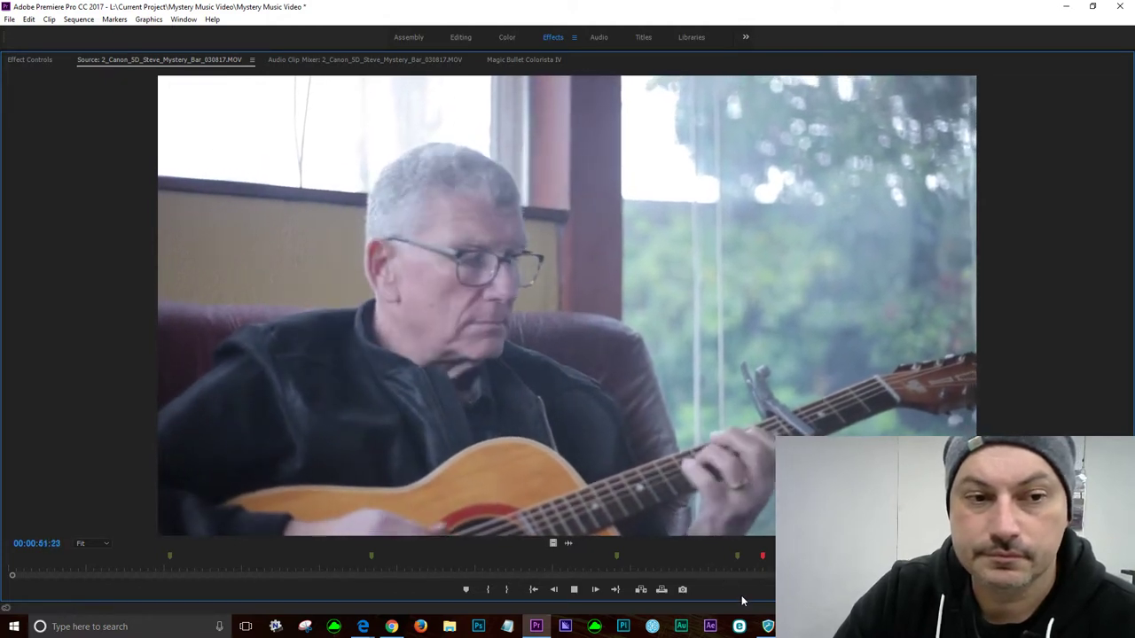
pyautogui.press('space')
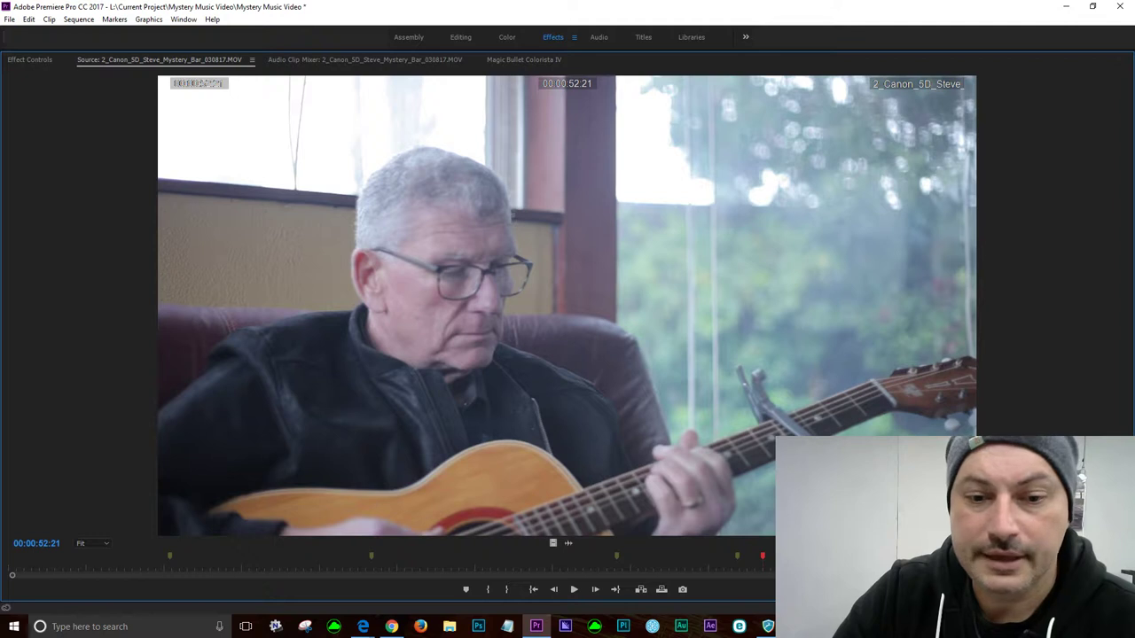
# - Replay the passage after the marker, reviewing 00:00:55:11 to 00:00:57:22
pyautogui.hotkey('shift', 'k')
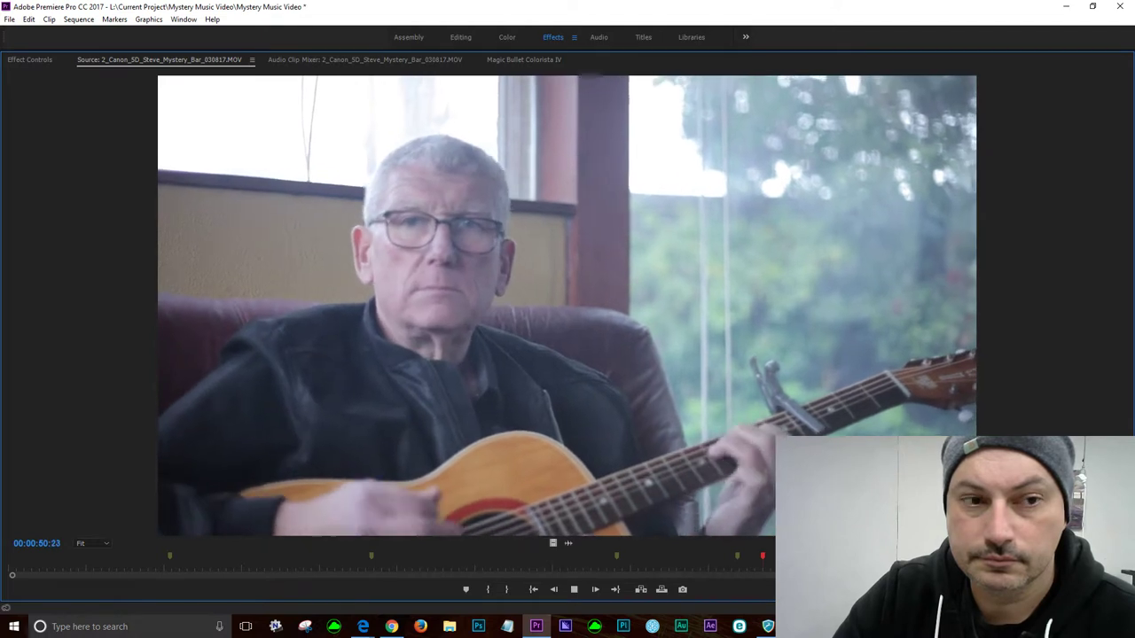
pyautogui.press('space')
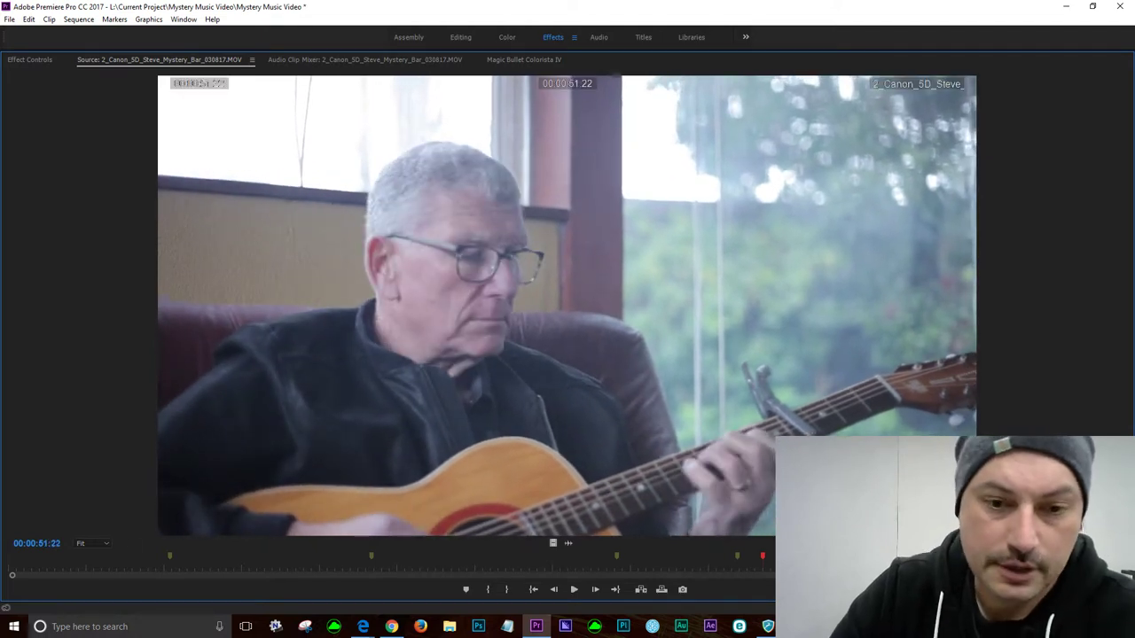
pyautogui.press('space')
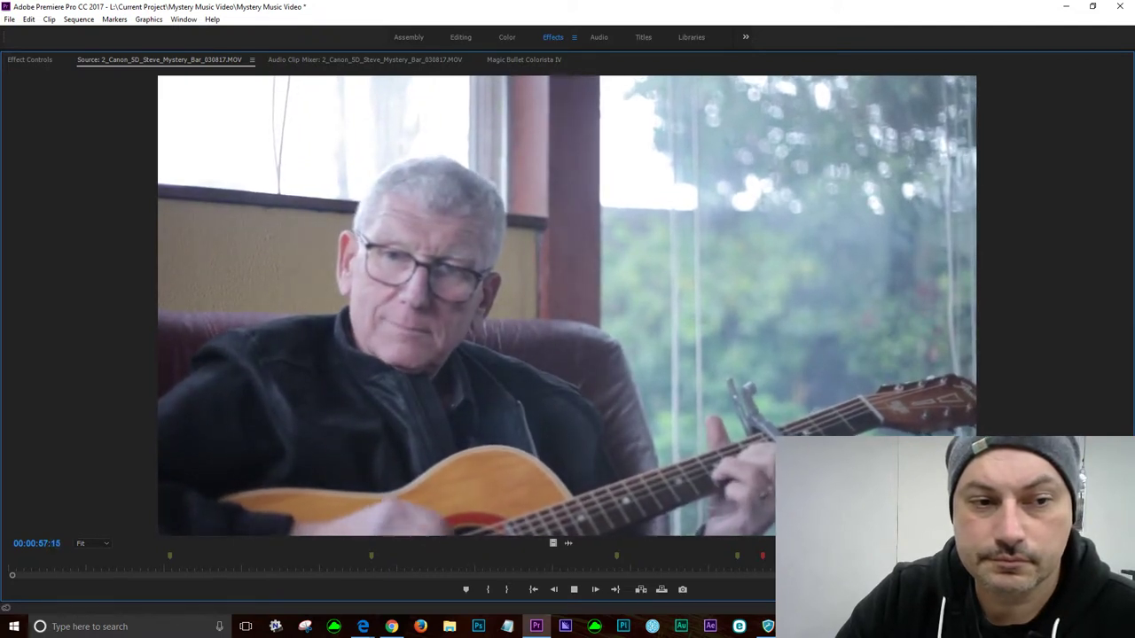
pyautogui.press('space')
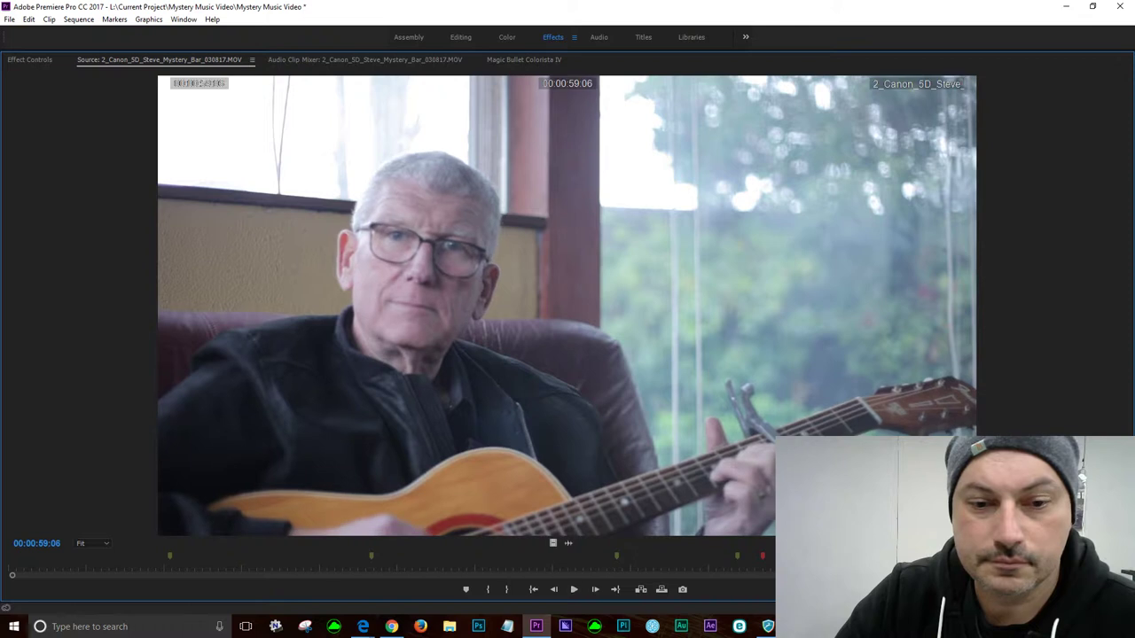
pyautogui.press('Up')
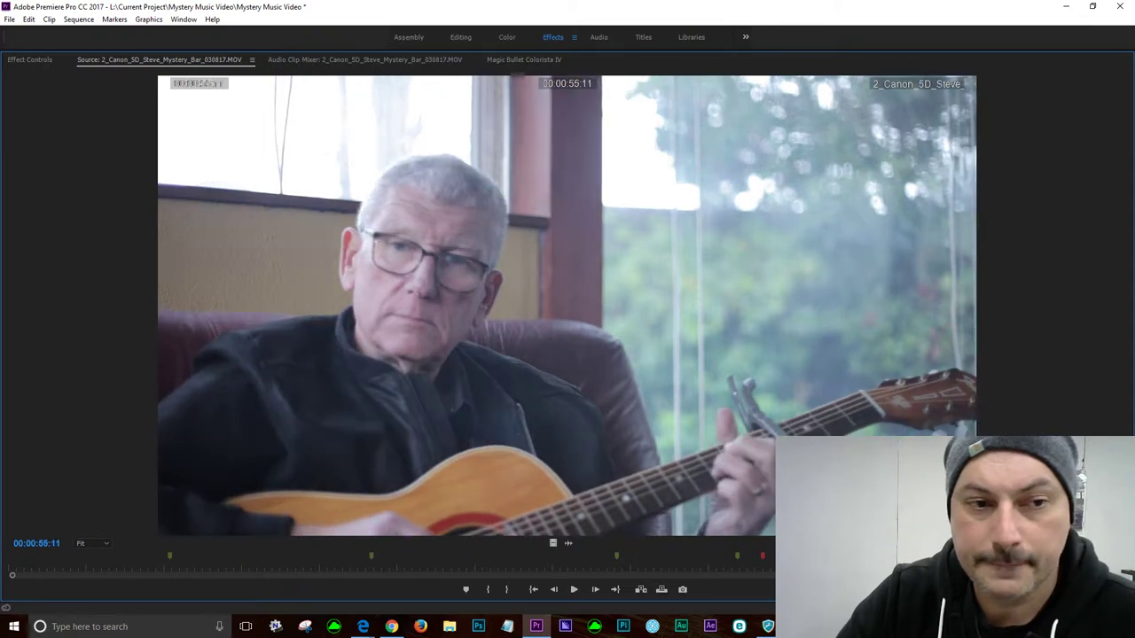
pyautogui.press('space')
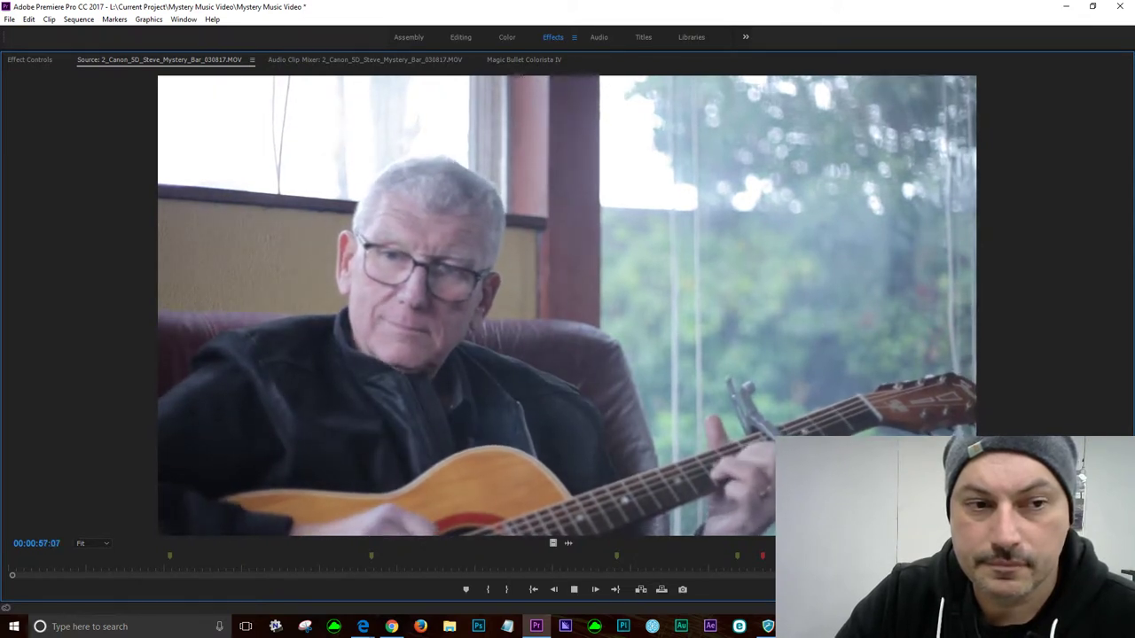
pyautogui.press('space')
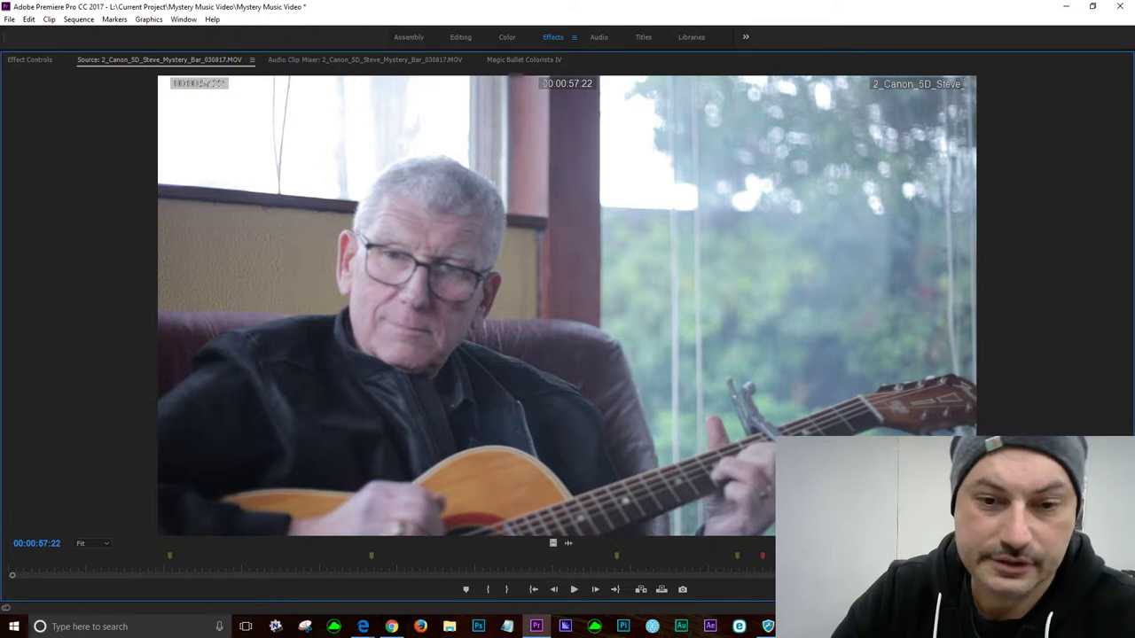
# - Play through to 00:01:11:16 and restore the multi-panel workspace
pyautogui.press('space')
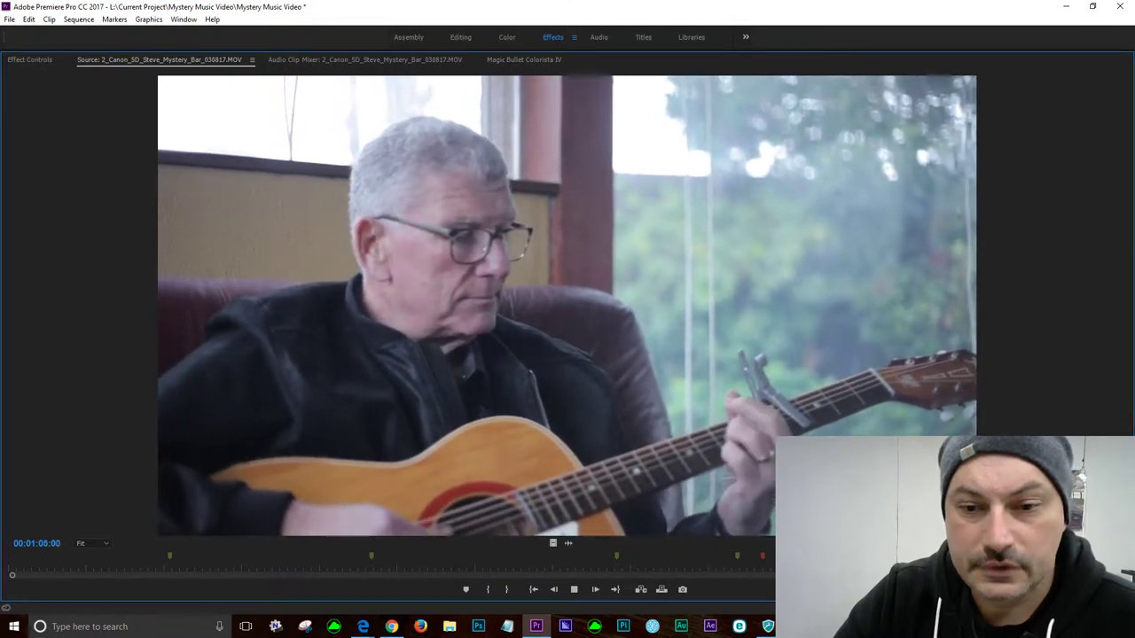
pyautogui.press('space')
pyautogui.press('space')
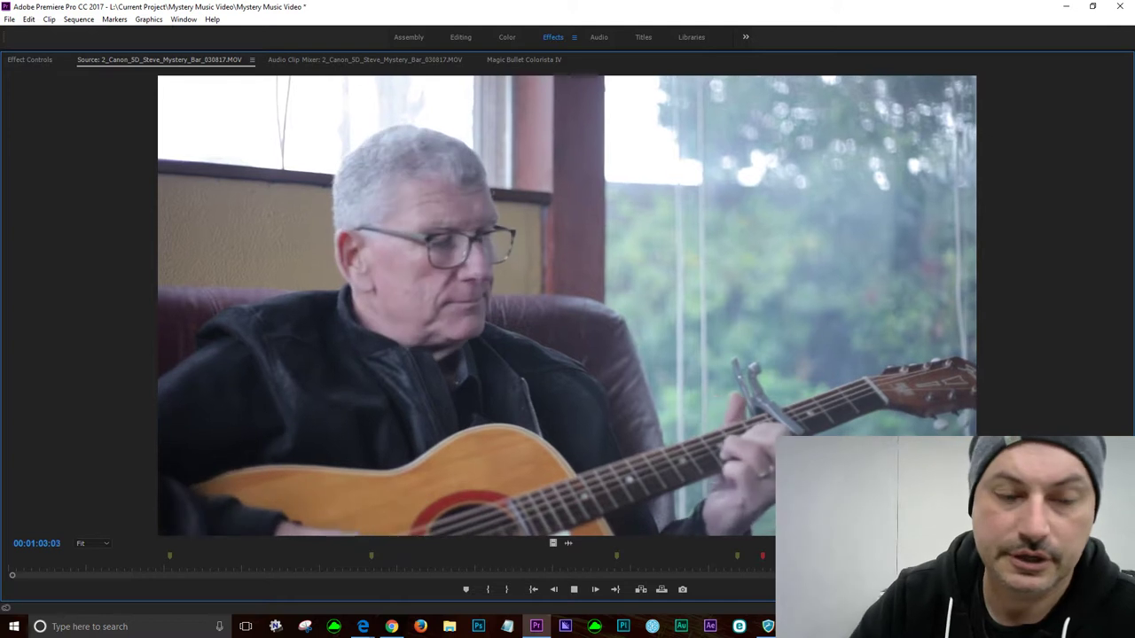
pyautogui.press('space')
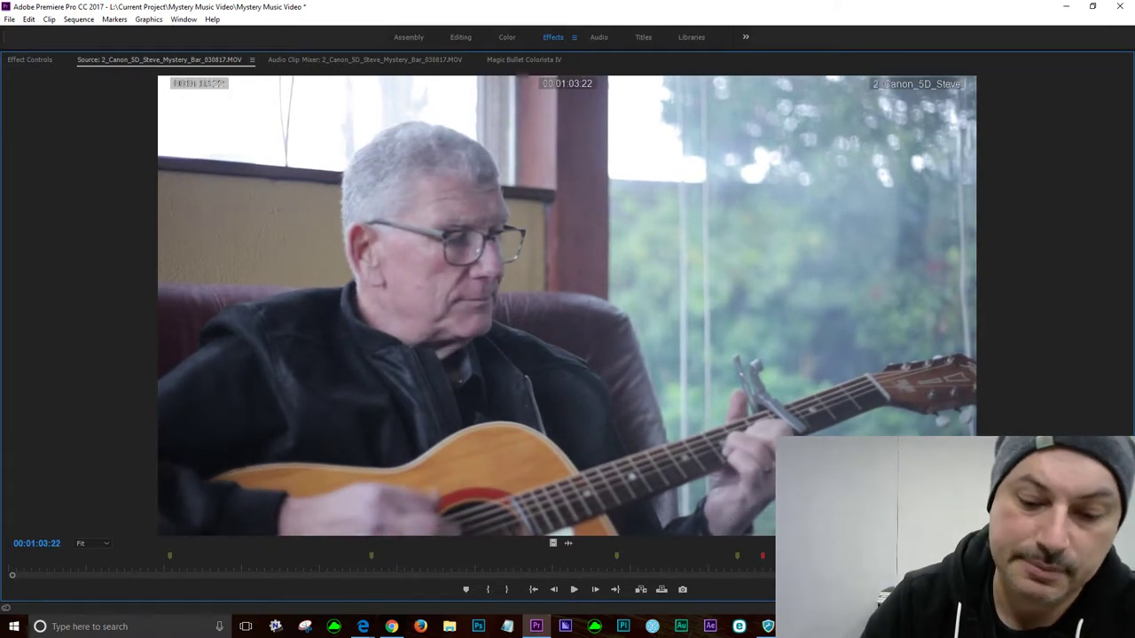
pyautogui.press('space')
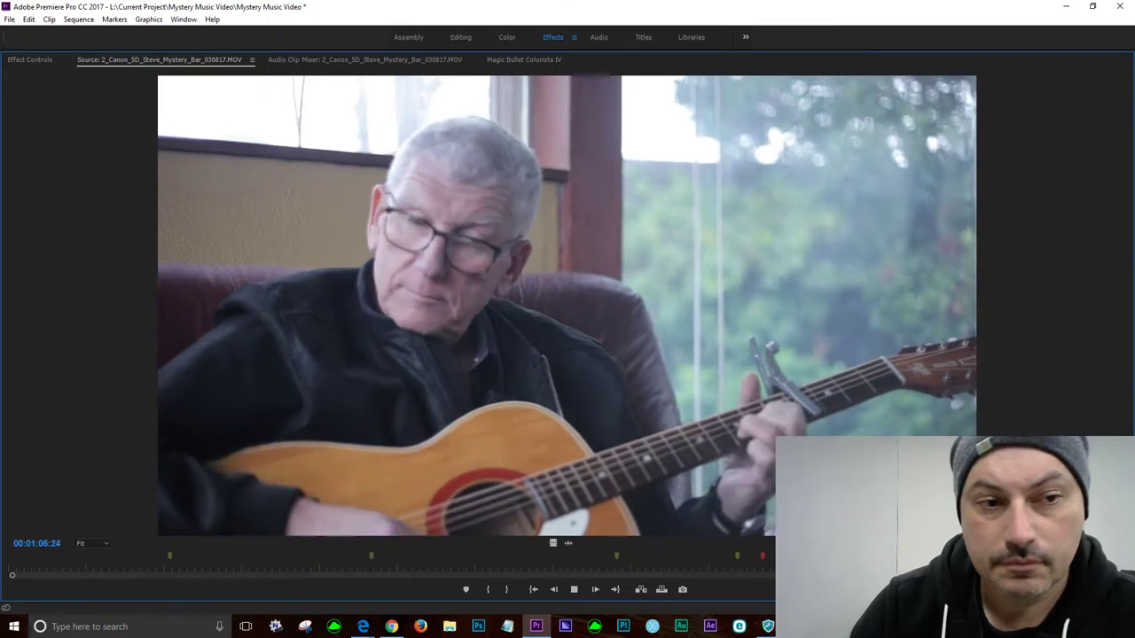
pyautogui.press('space')
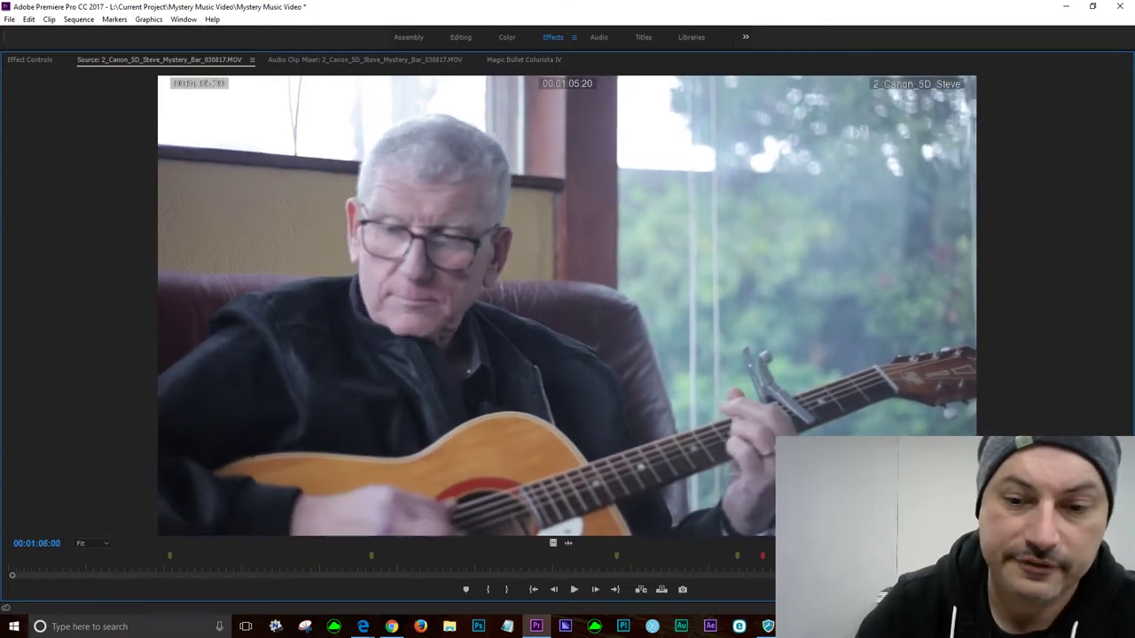
pyautogui.press('space')
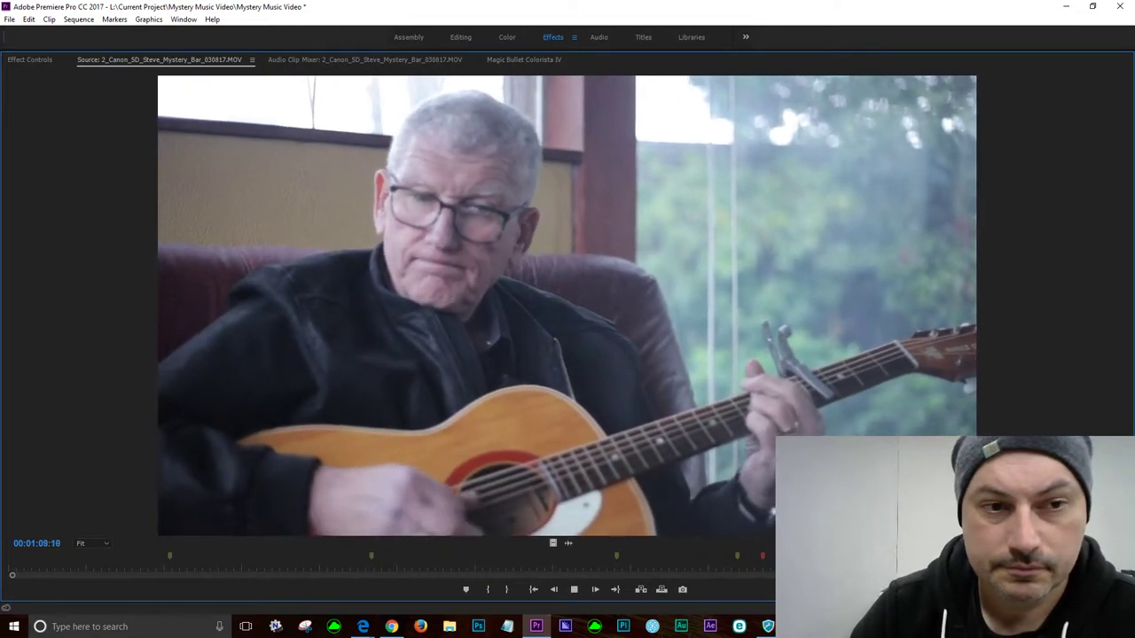
pyautogui.press('space')
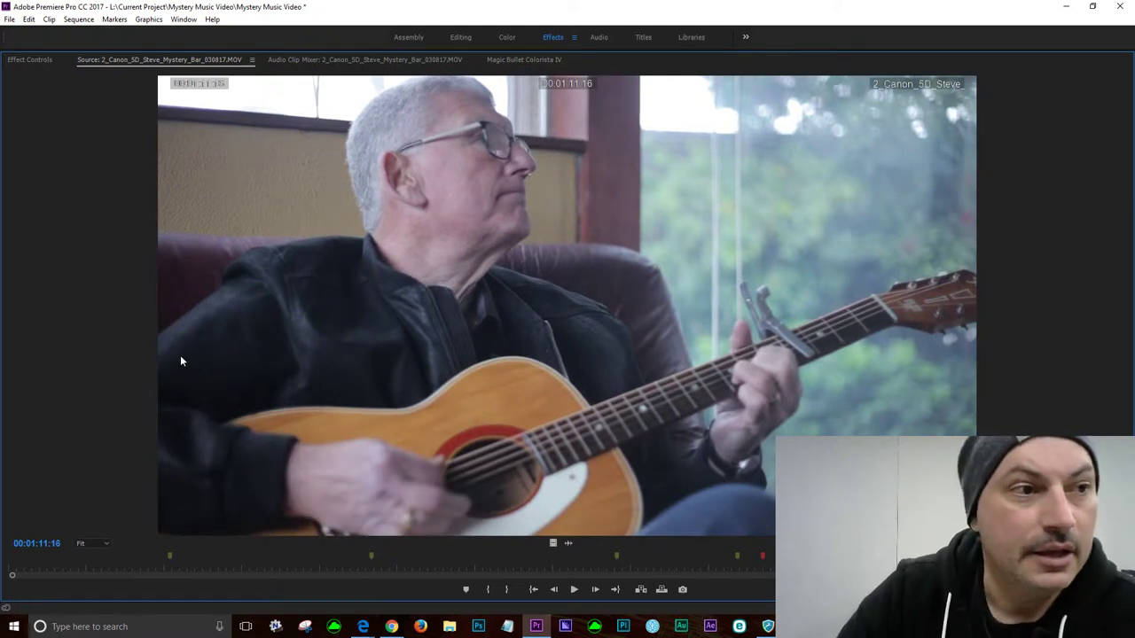
pyautogui.press('`')
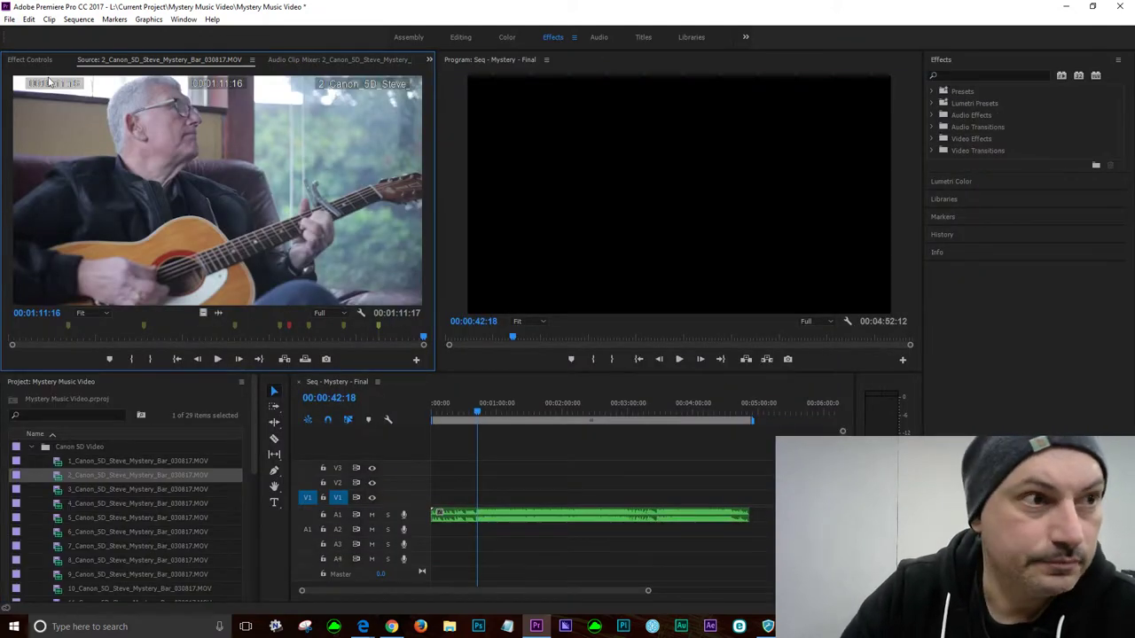
# - Save the project, then load 3_Canon_5D_Steve_Mystery_Bar_030817.MOV and play it maximized
pyautogui.click(7, 19)
pyautogui.click(31, 129)
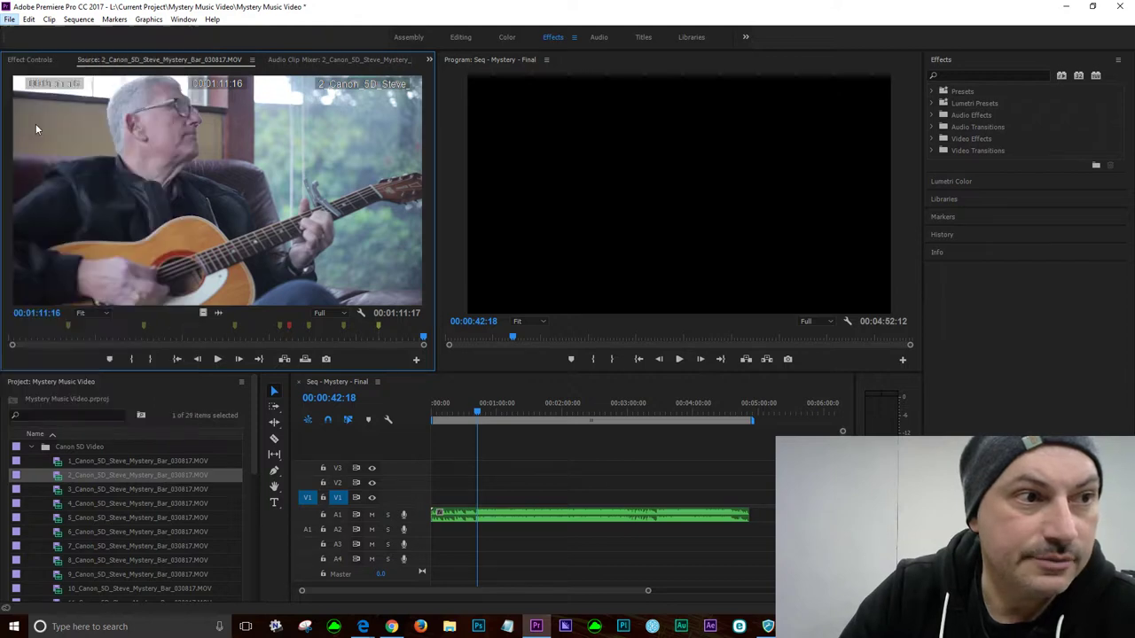
pyautogui.click(58, 493)
pyautogui.doubleClick(59, 494)
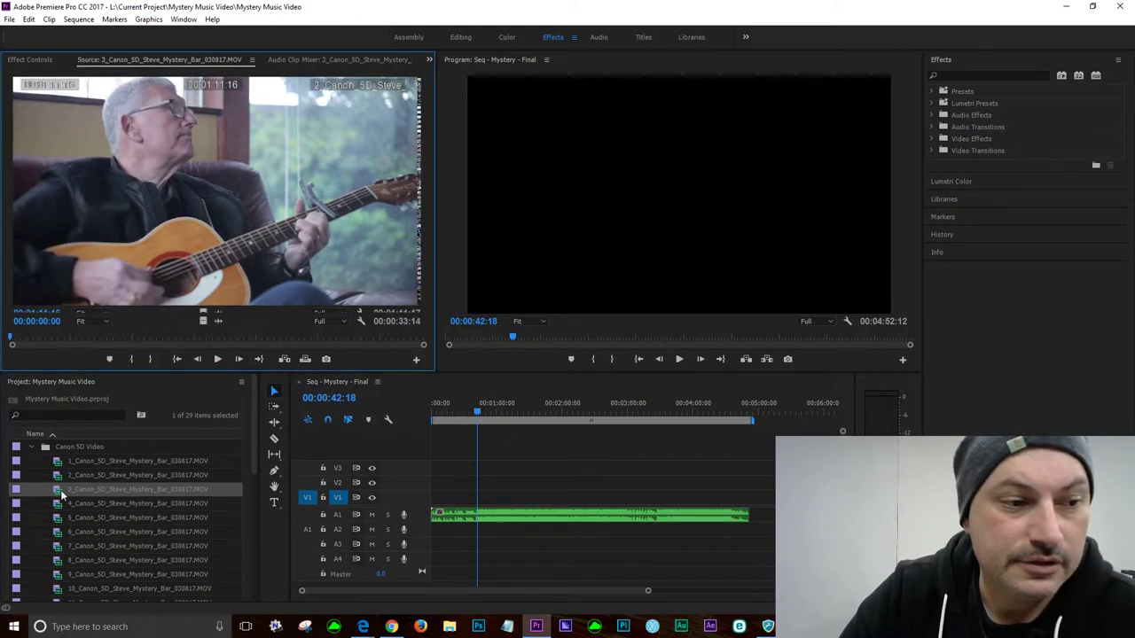
pyautogui.press('space')
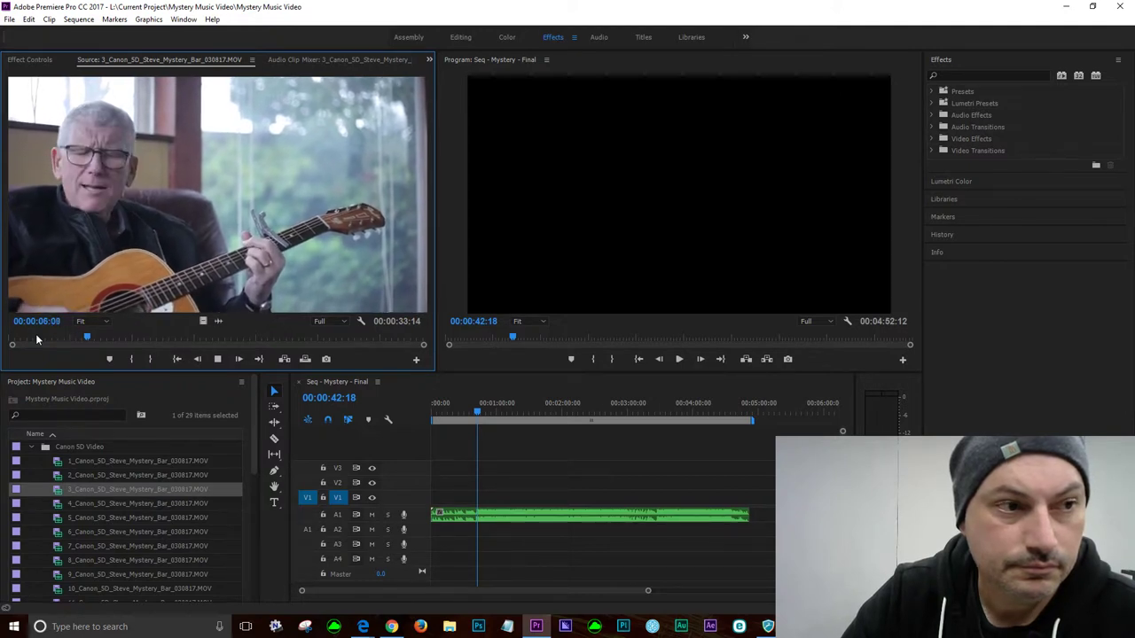
pyautogui.press('`')
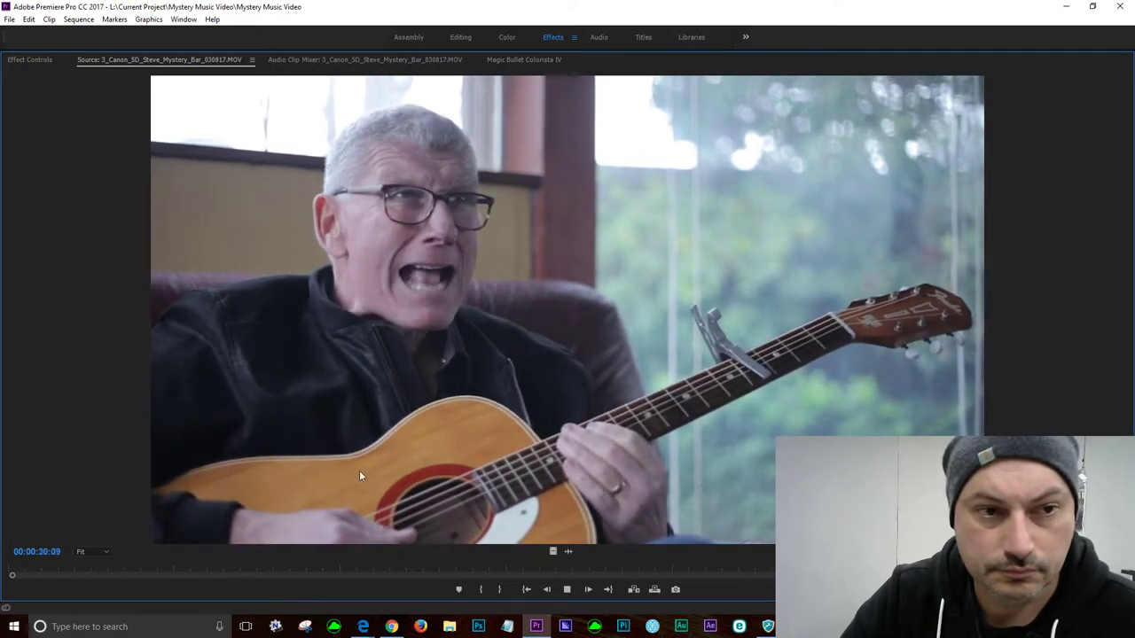
# - Replay around 00:00:28, mark 00:00:27:07, and open a new marker's settings at 00:00:28:10
pyautogui.press('space')
pyautogui.press('space')
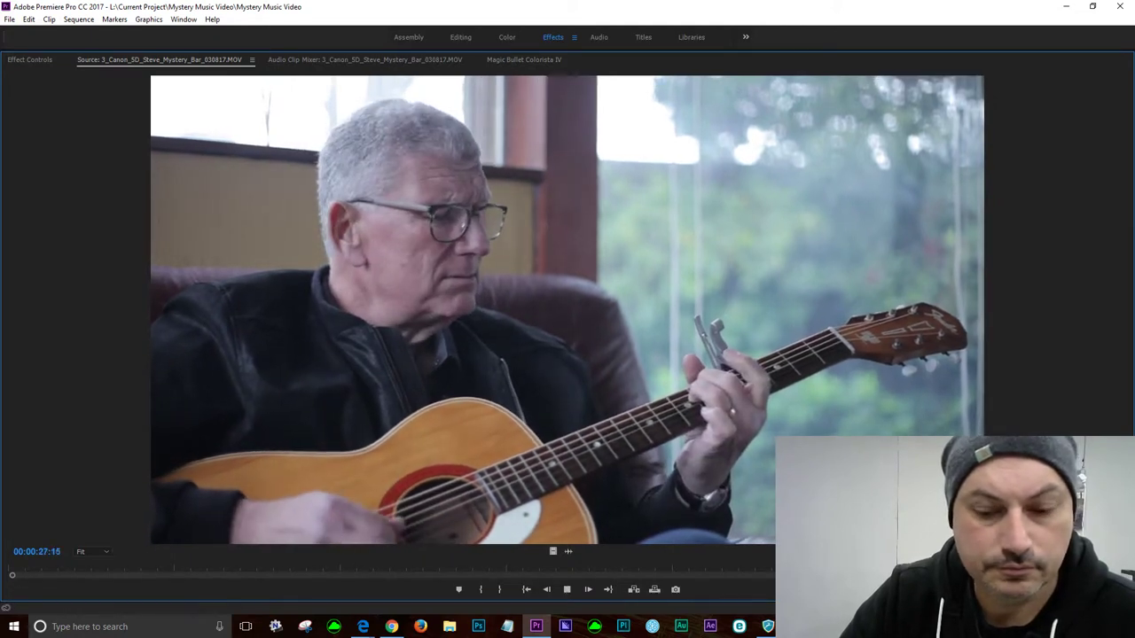
pyautogui.press('space')
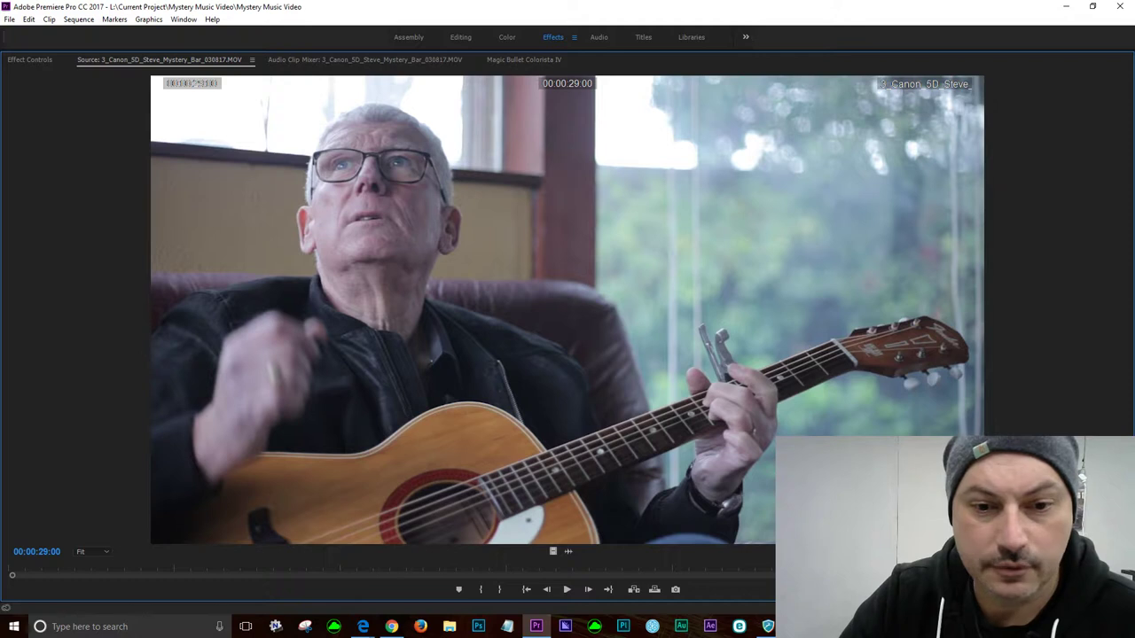
pyautogui.press('space')
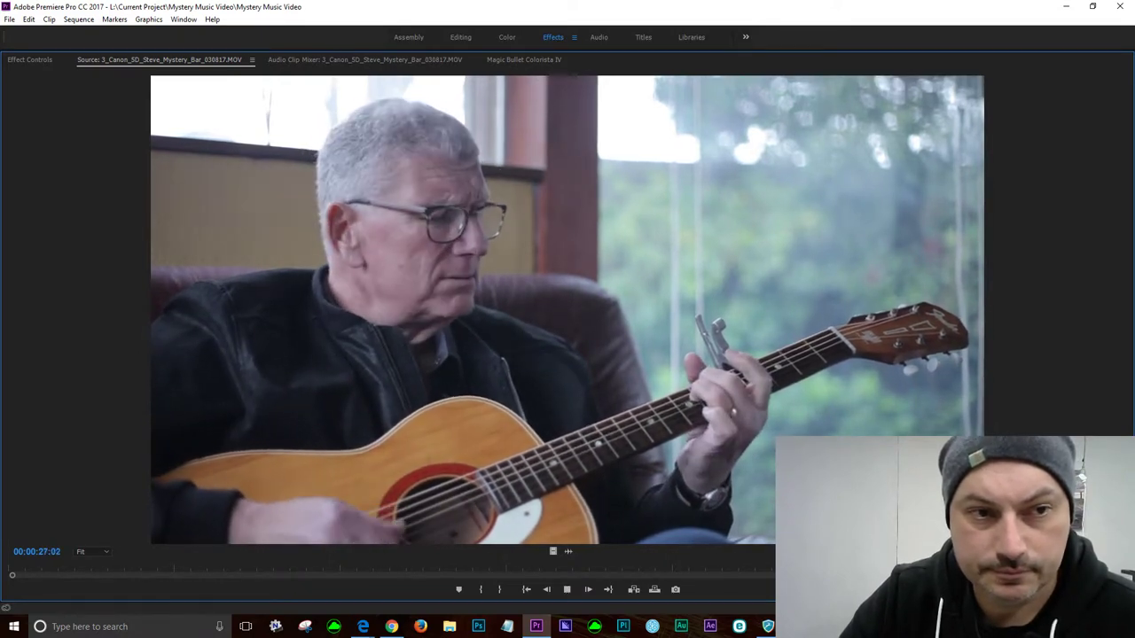
pyautogui.press('space')
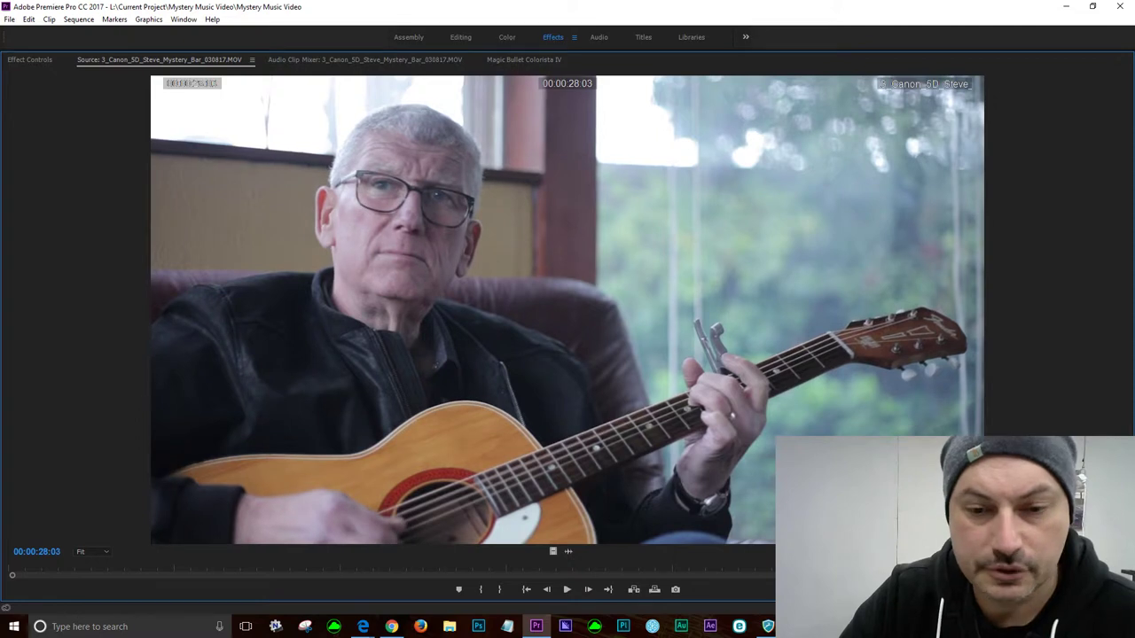
pyautogui.press('space')
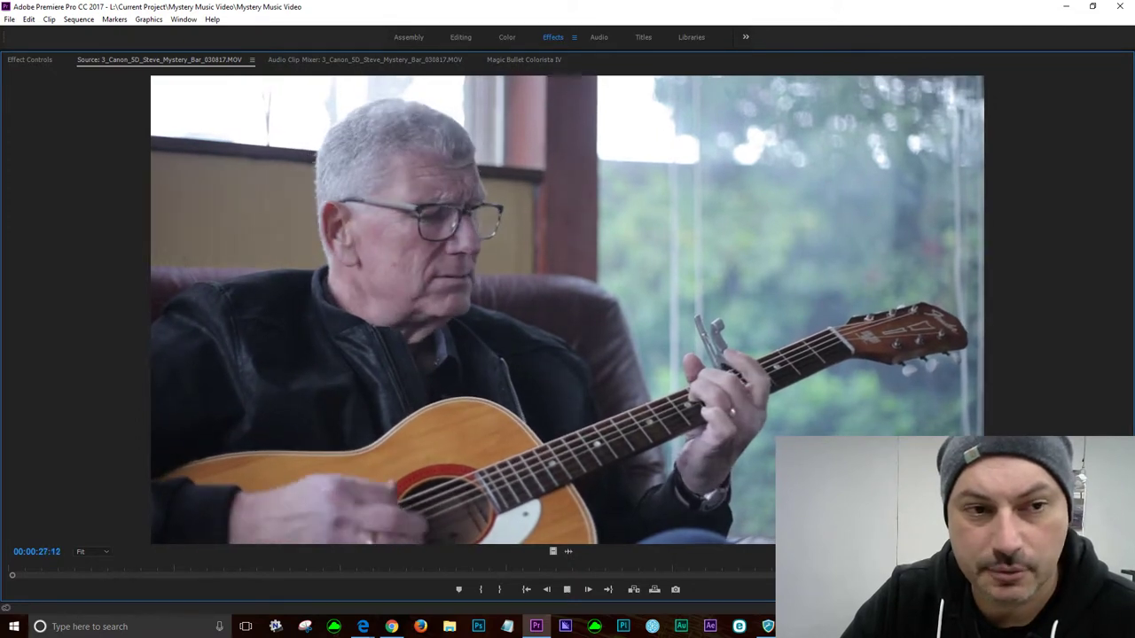
pyautogui.press('space')
pyautogui.press('space')
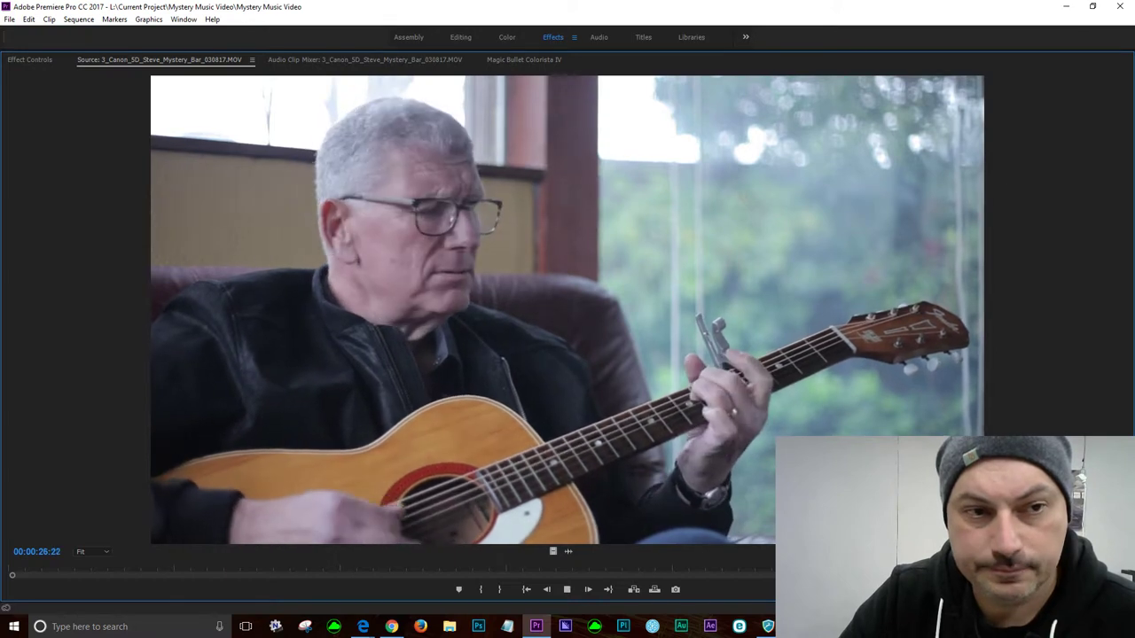
pyautogui.press('space')
pyautogui.press('m')
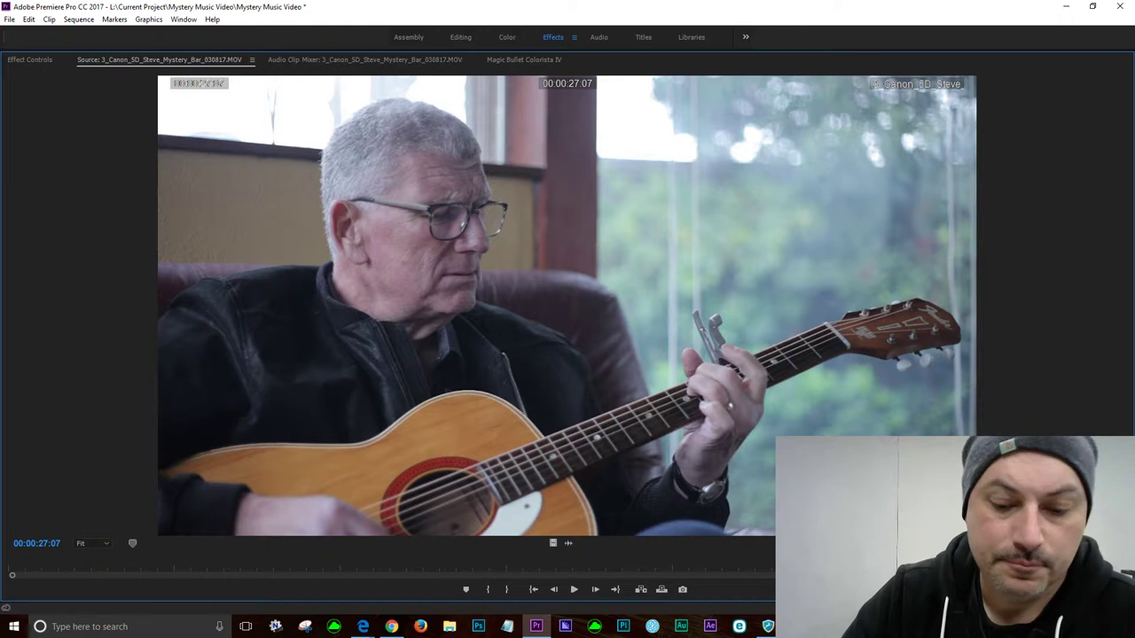
pyautogui.press('space')
pyautogui.press('space')
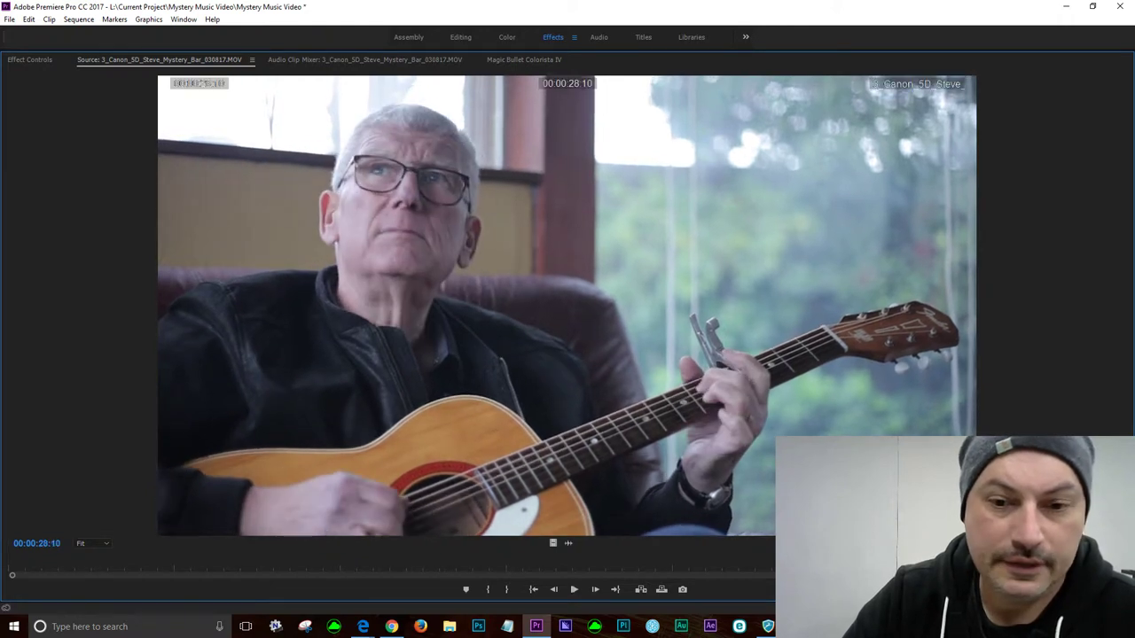
pyautogui.press('m')
pyautogui.press('m')
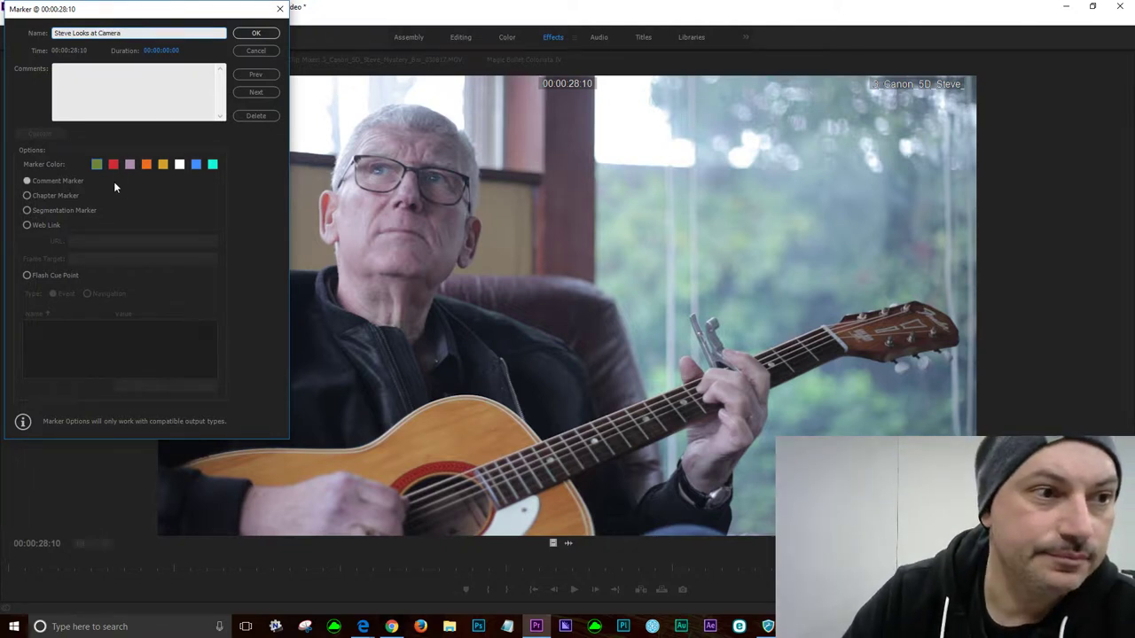
# - Confirm the 00:00:28:10 marker with the name 'Steve Looks at Camera'
pyautogui.click(255, 33)
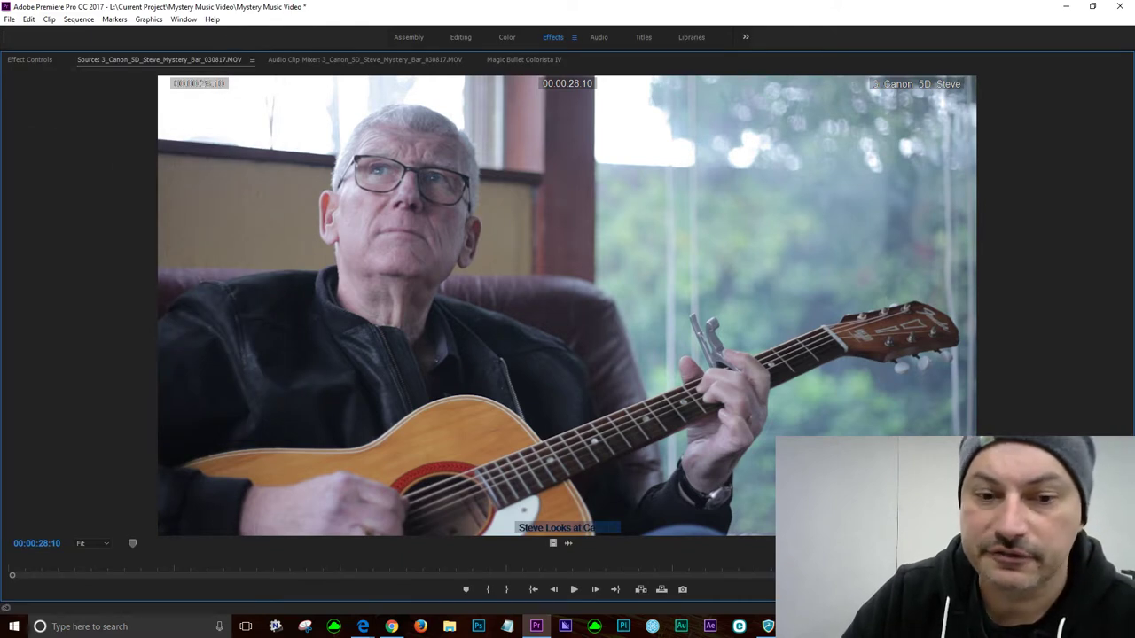
# - Add a marker at 00:00:02:04 in the third clip, restore the full workspace, and save the project
pyautogui.click(110, 564)
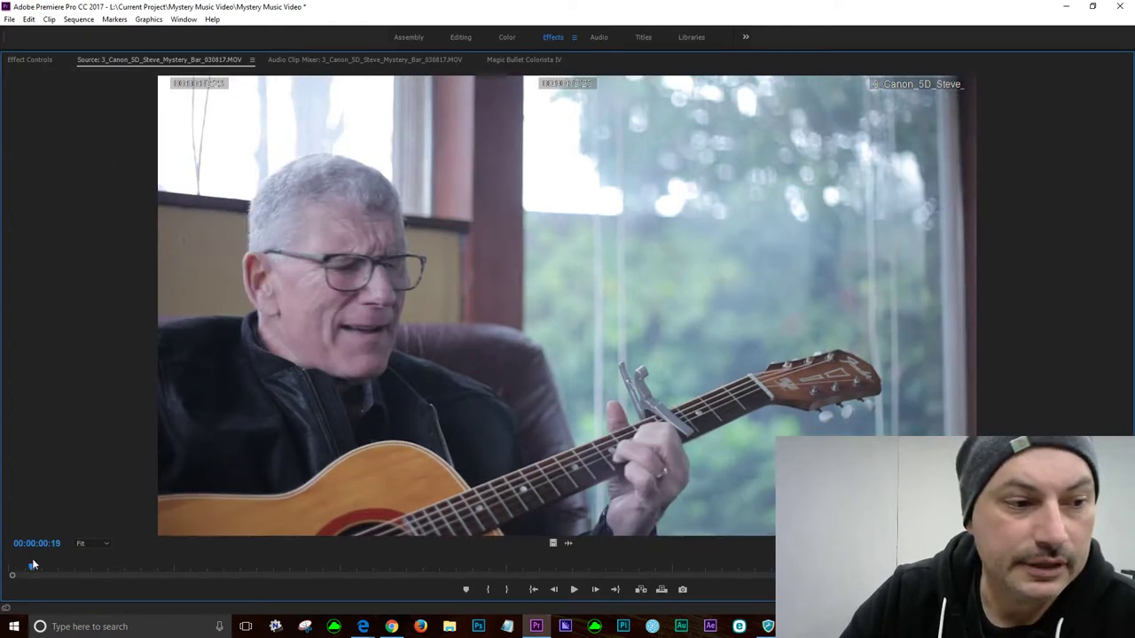
pyautogui.click(9, 567)
pyautogui.press('space')
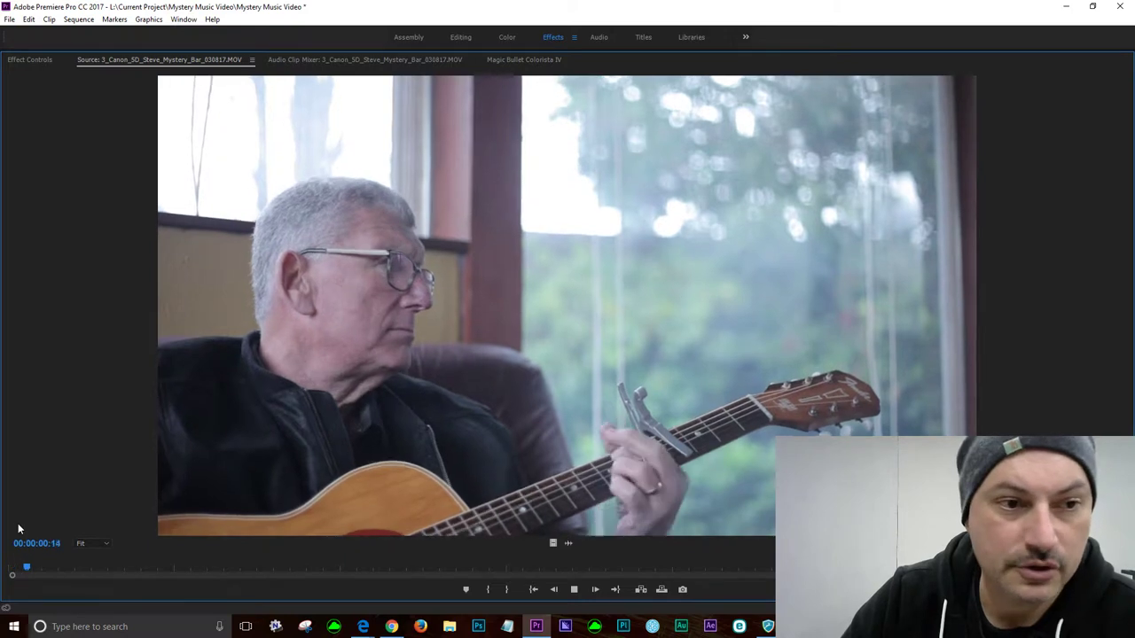
pyautogui.press('space')
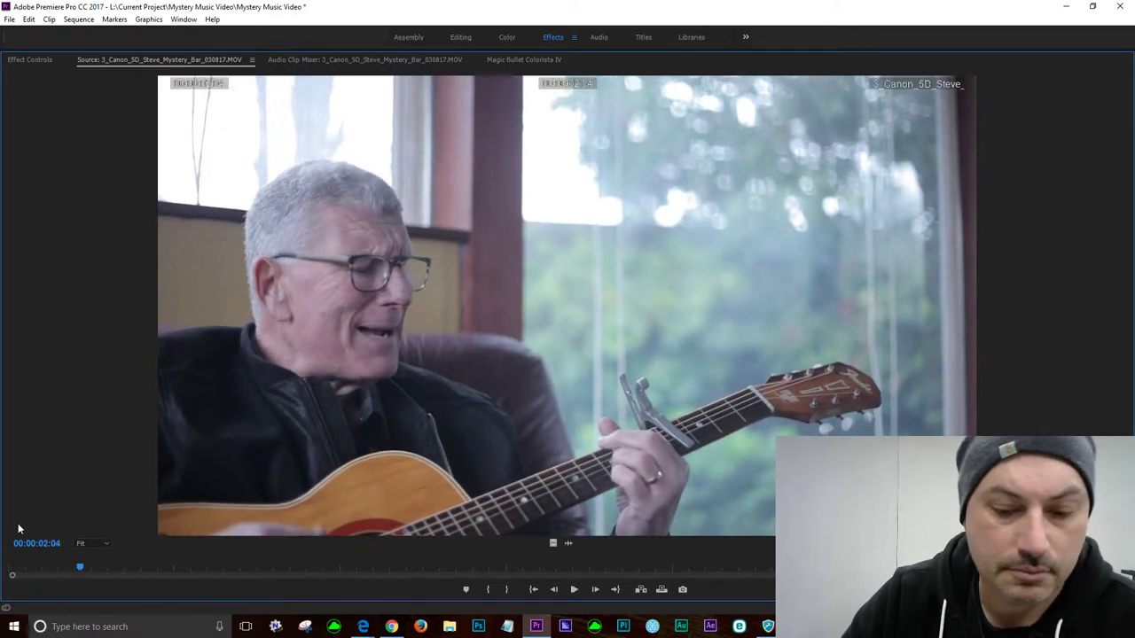
pyautogui.press('m')
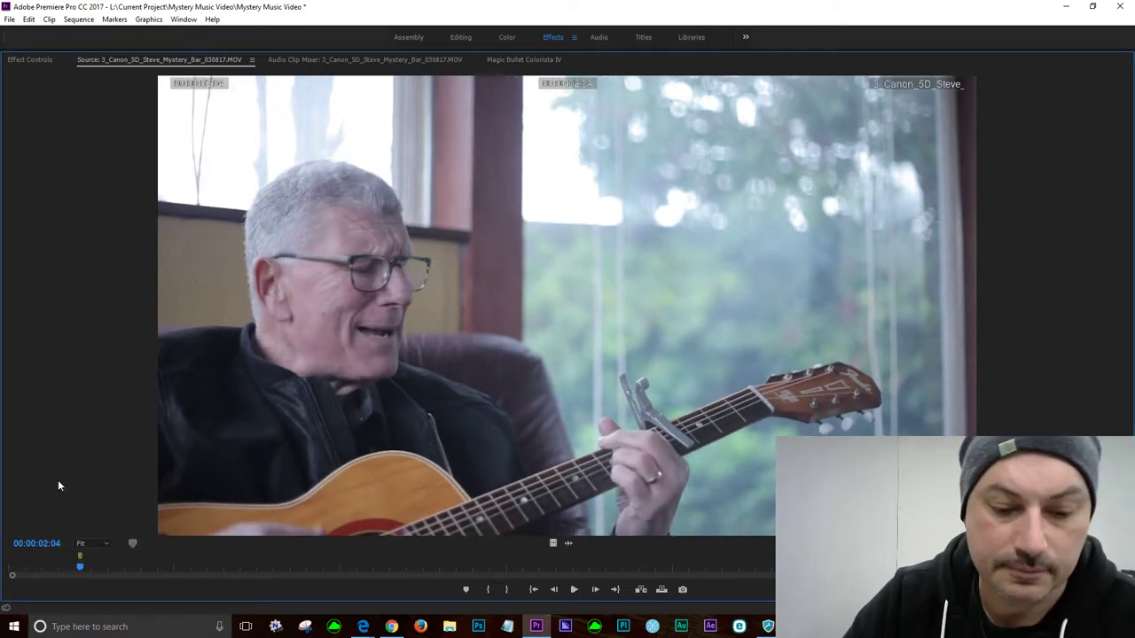
pyautogui.press('`')
pyautogui.hotkey('ctrl', 's')
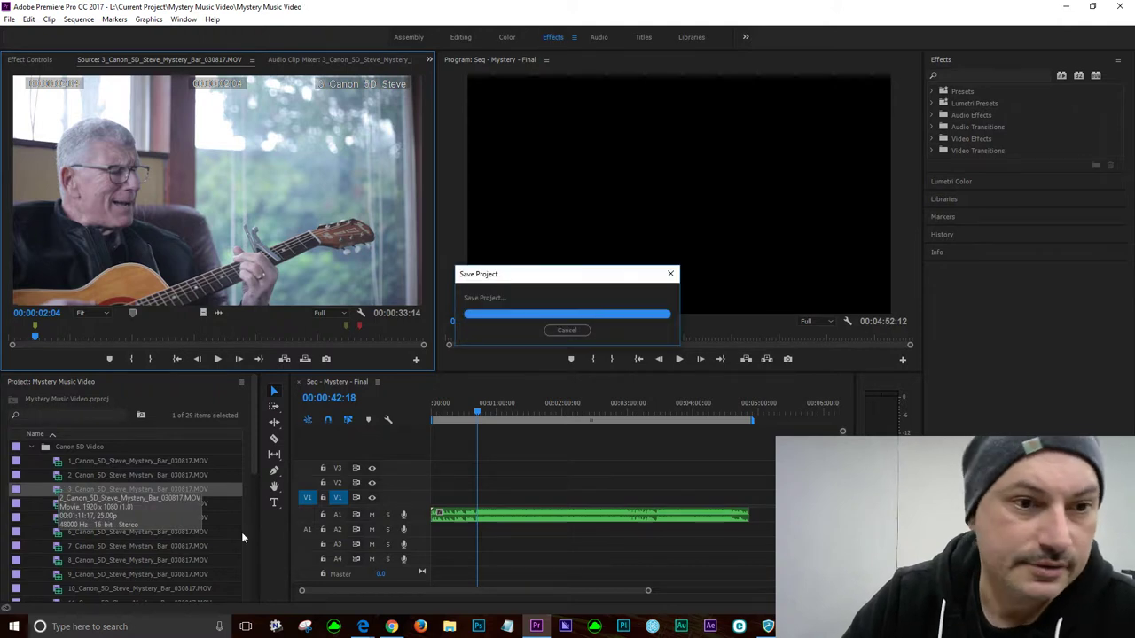
# - Load 4_Canon_5D_Steve_Mystery_Bar_030817.MOV into the Source Monitor, maximize the viewer, and replay from near the start
pyautogui.click(58, 511)
pyautogui.doubleClick(58, 512)
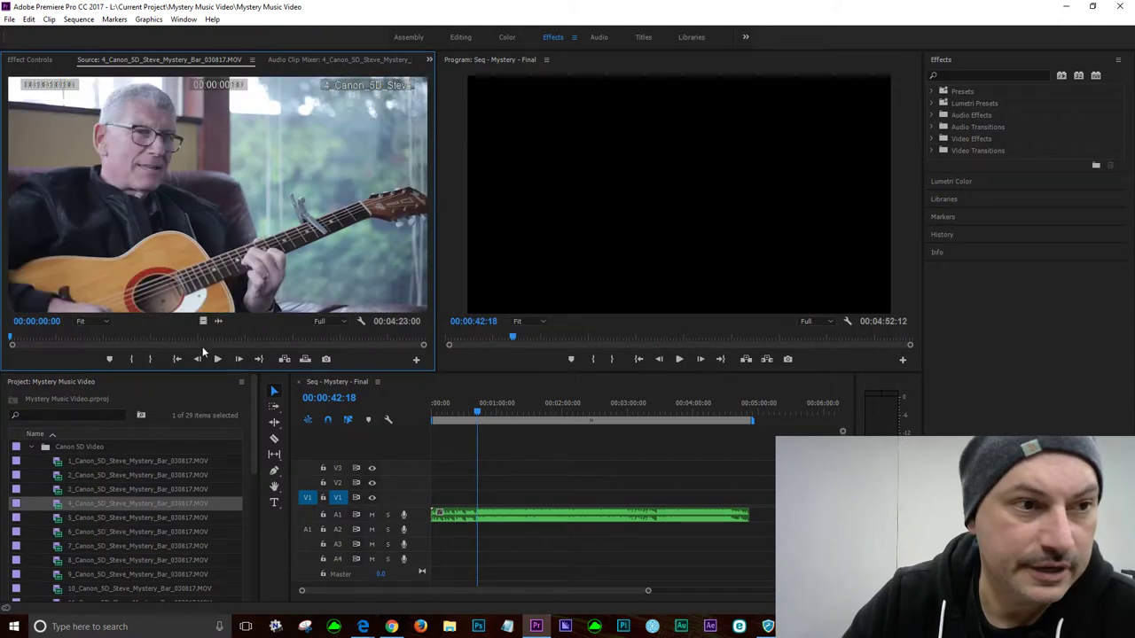
pyautogui.press('space')
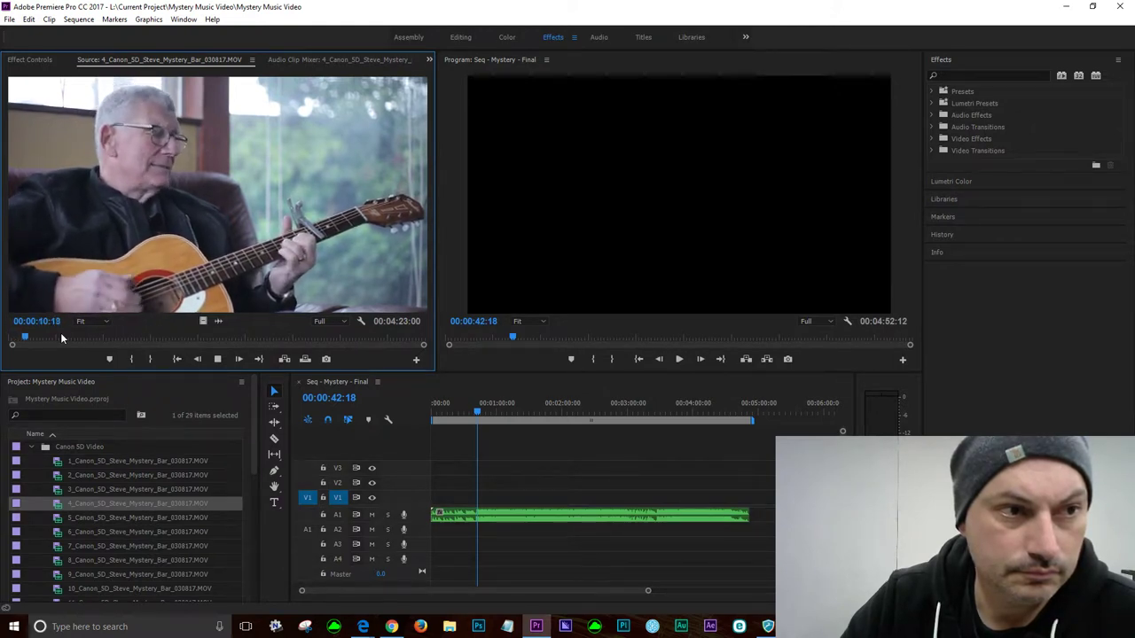
pyautogui.press('space')
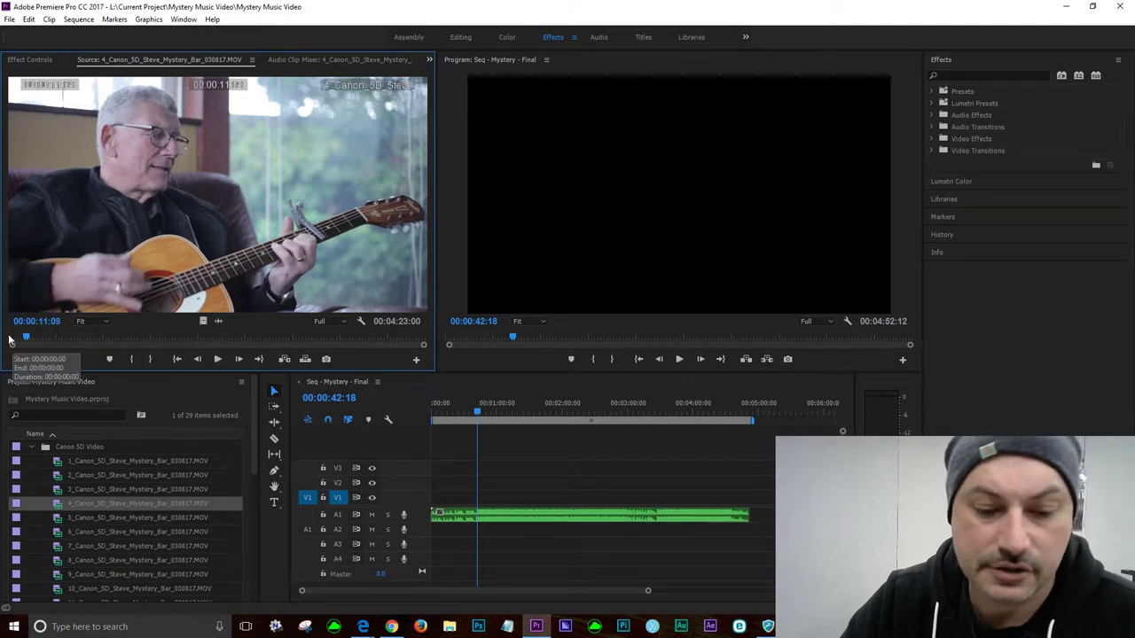
pyautogui.press('`')
pyautogui.click(20, 567)
pyautogui.press('space')
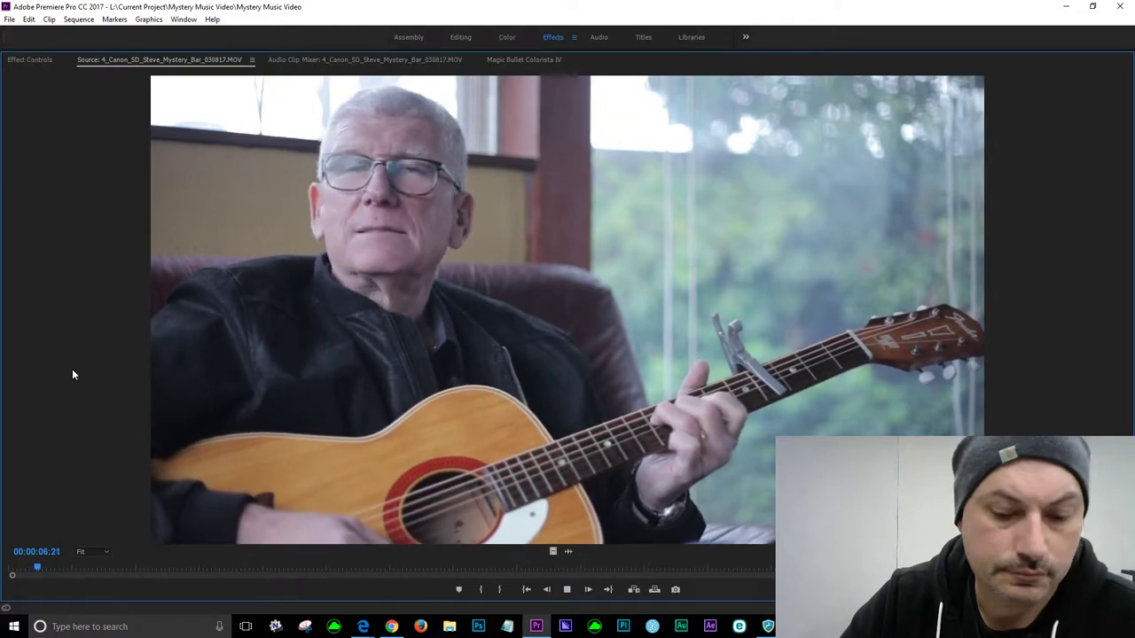
# - Pause the fourth clip at 00:00:09:00, then jump to about 00:00:19 to rewatch
pyautogui.press('space')
pyautogui.press('space')
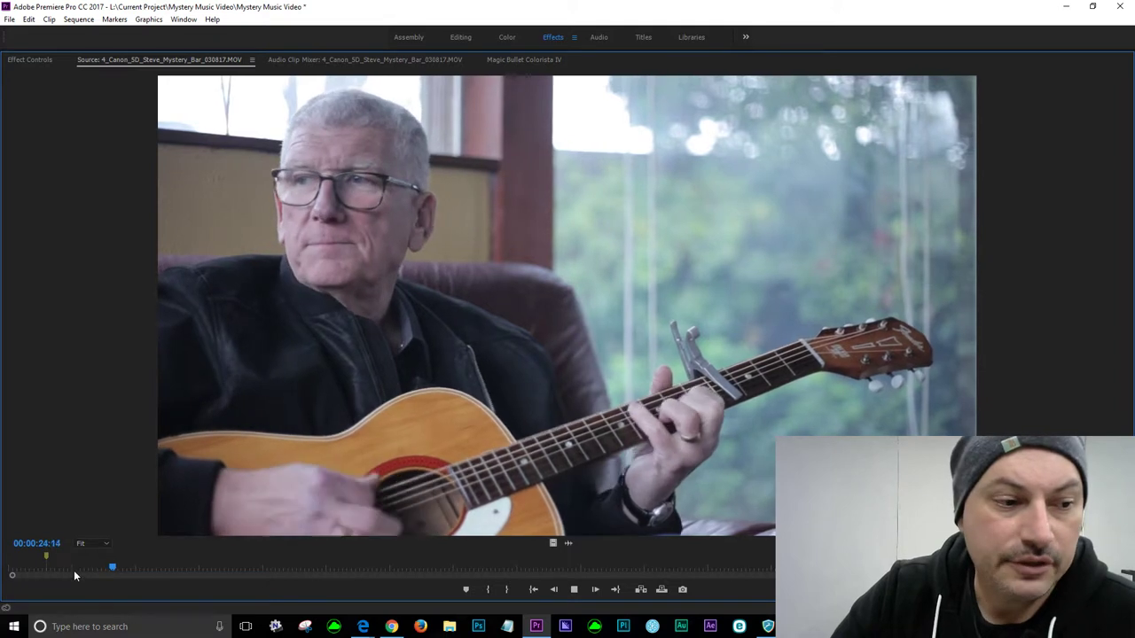
pyautogui.click(93, 568)
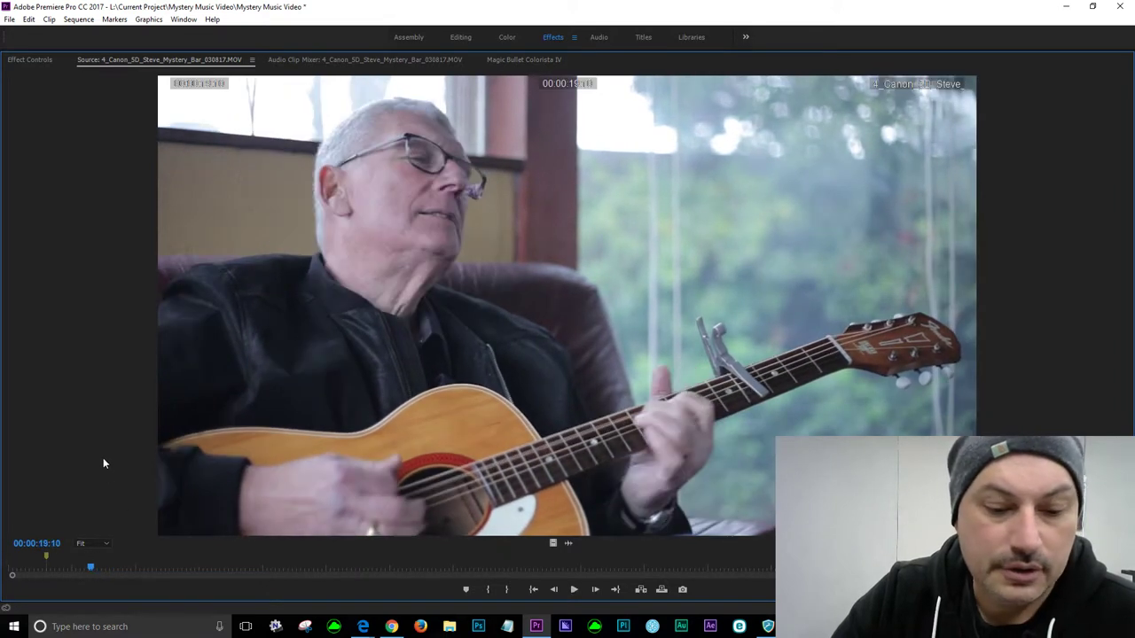
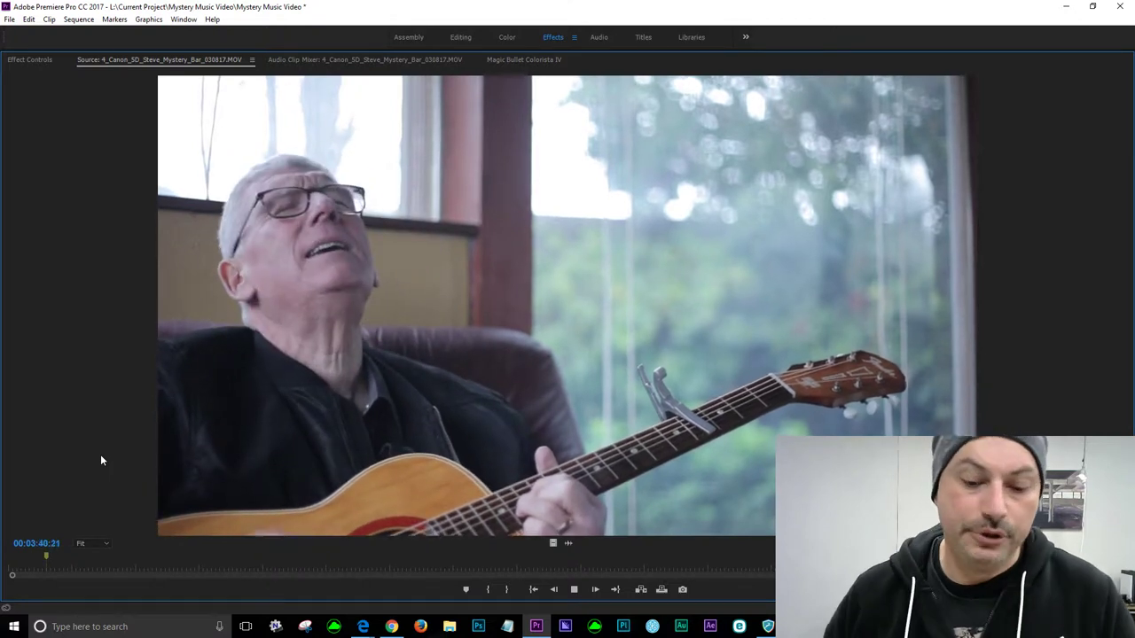
# - Play and pause the guitarist clip around 00:04:09:18 in the maximized Source monitor
pyautogui.press('space')
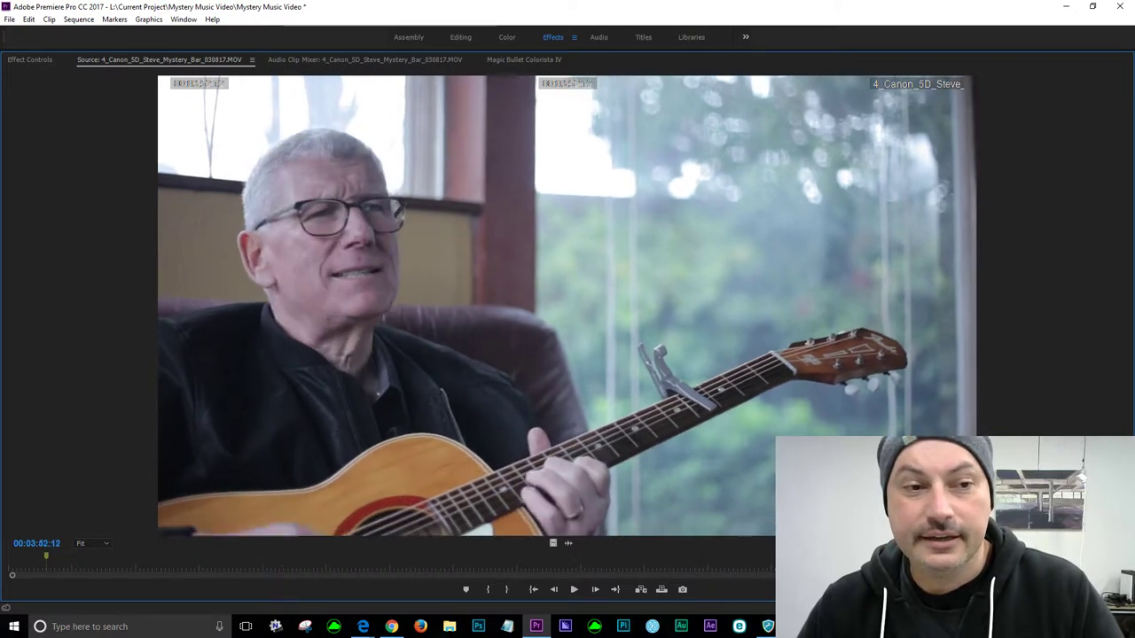
pyautogui.press('Right')
pyautogui.press('Right')
pyautogui.press('Right')
pyautogui.press('Right')
pyautogui.press('Right')
pyautogui.press('Right')
pyautogui.press('Right')
pyautogui.press('Right')
pyautogui.press('Right')
pyautogui.press('Right')
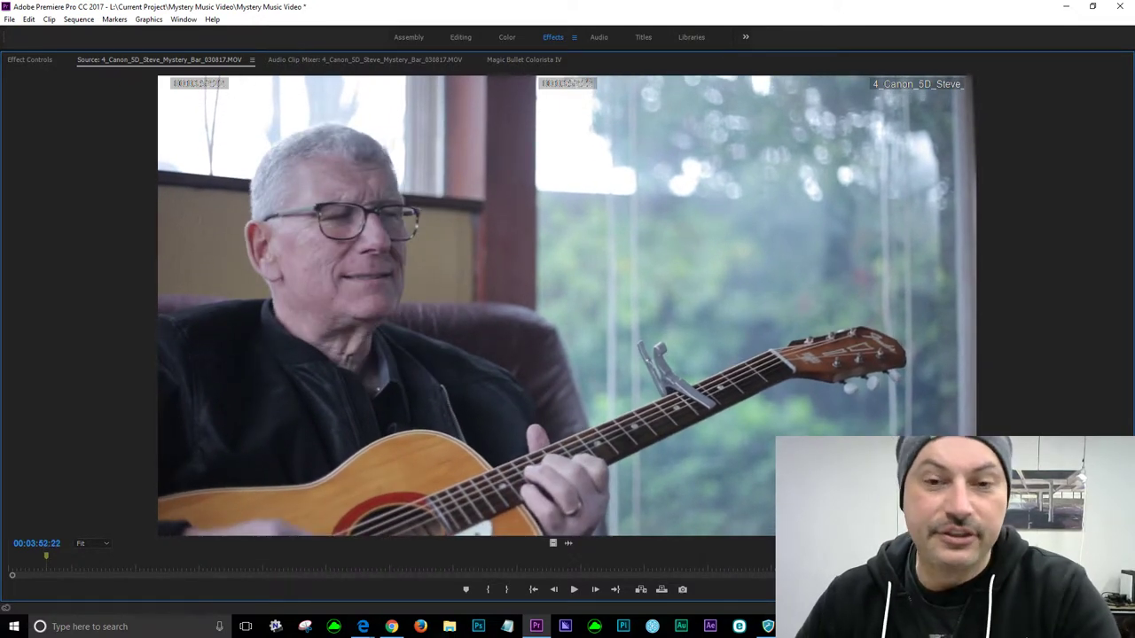
pyautogui.press('space')
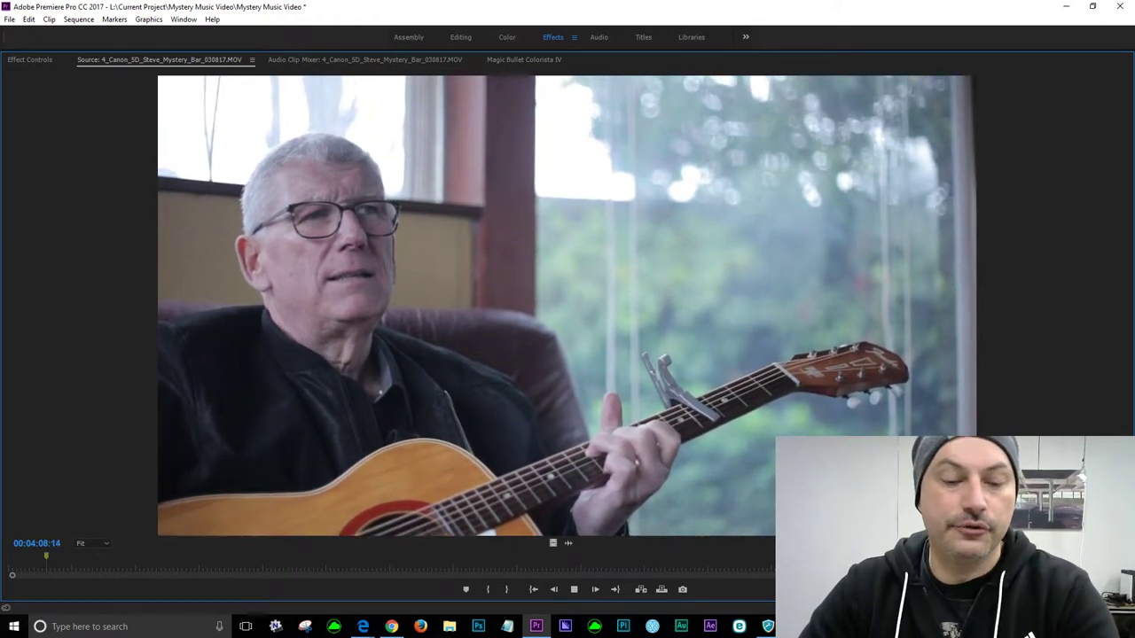
pyautogui.press('space')
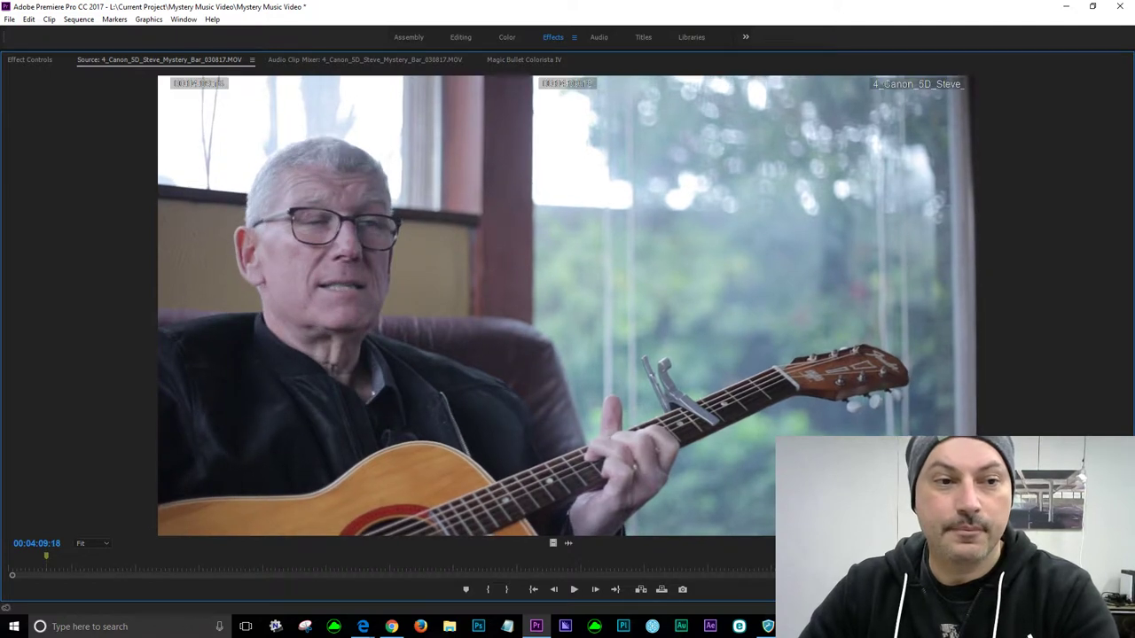
pyautogui.press('space')
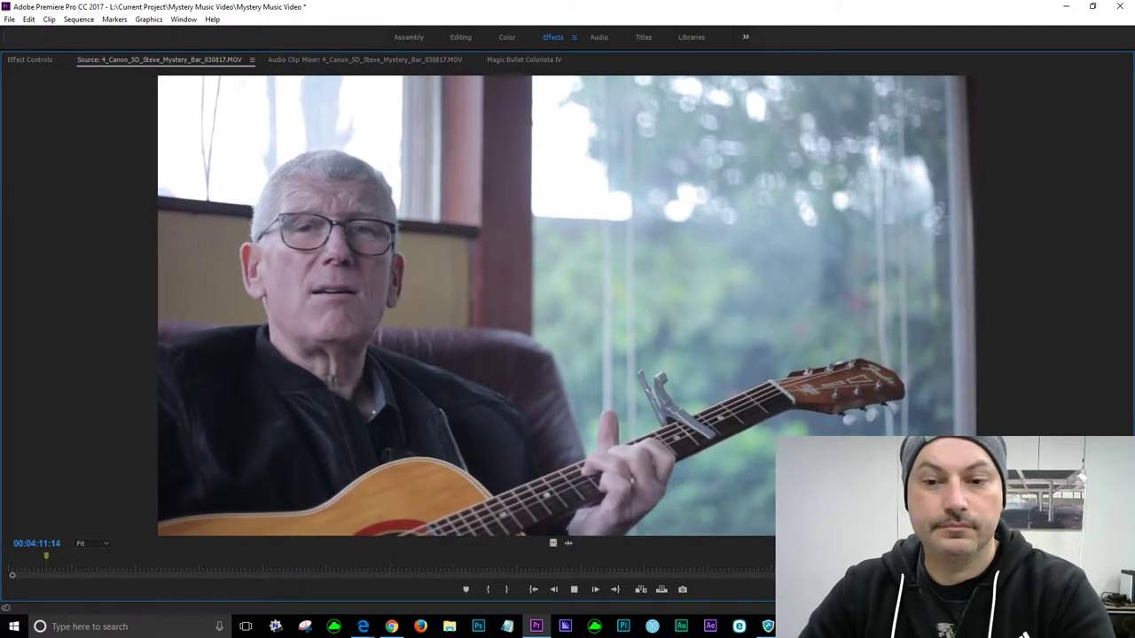
pyautogui.press('space')
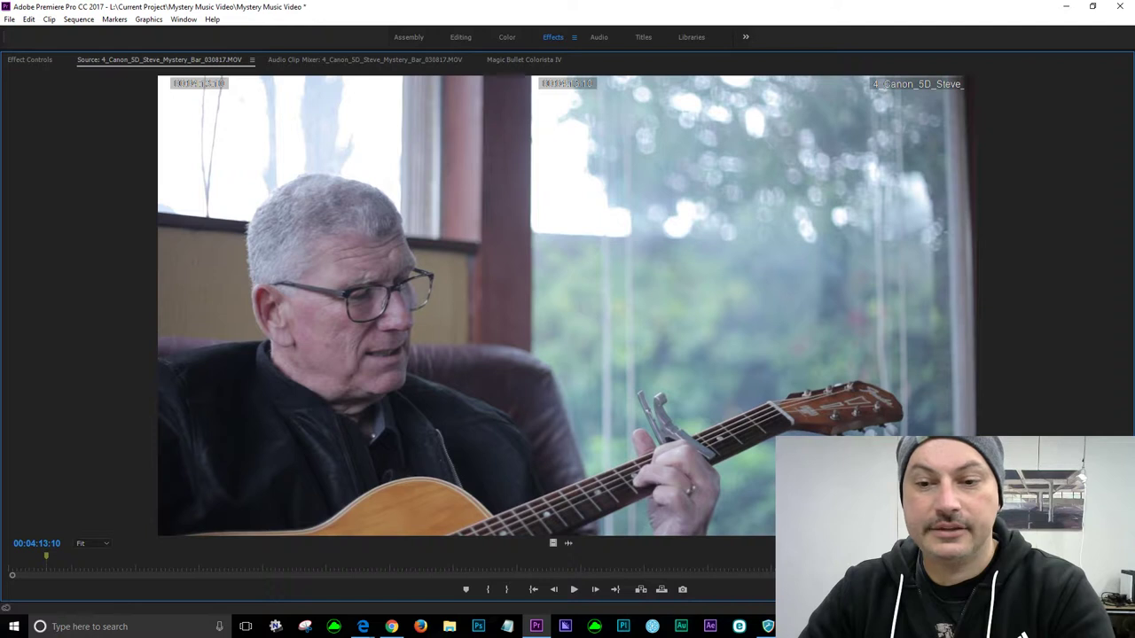
# - Replay the passage from 00:04:01:12 to 00:04:08:08, then restore the multi-panel workspace
pyautogui.press('space')
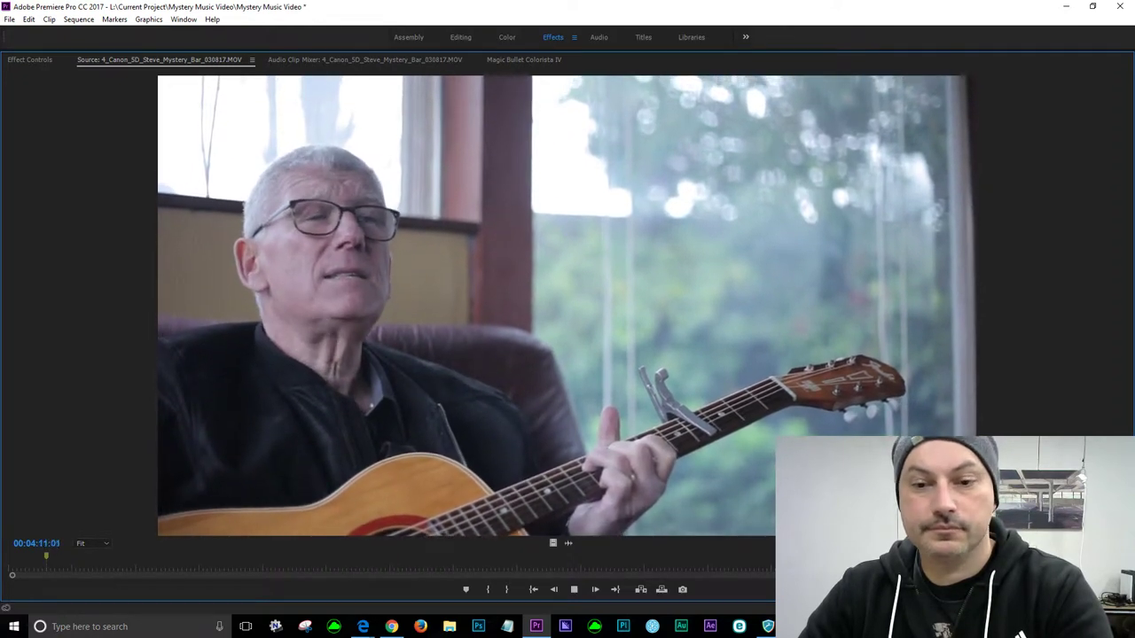
pyautogui.press('space')
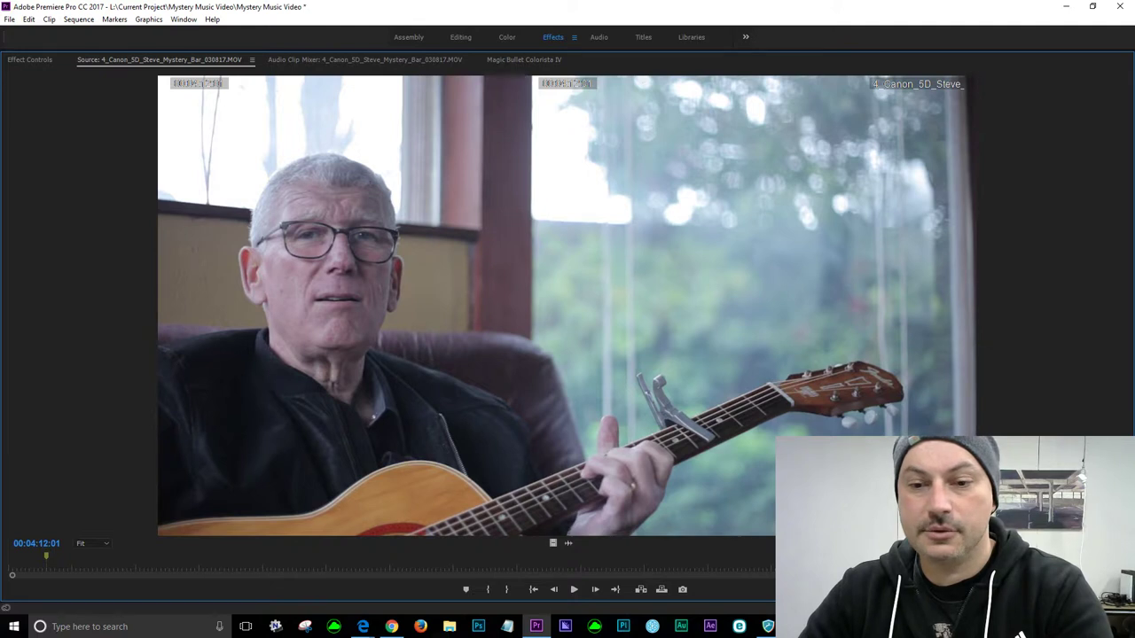
pyautogui.press('space')
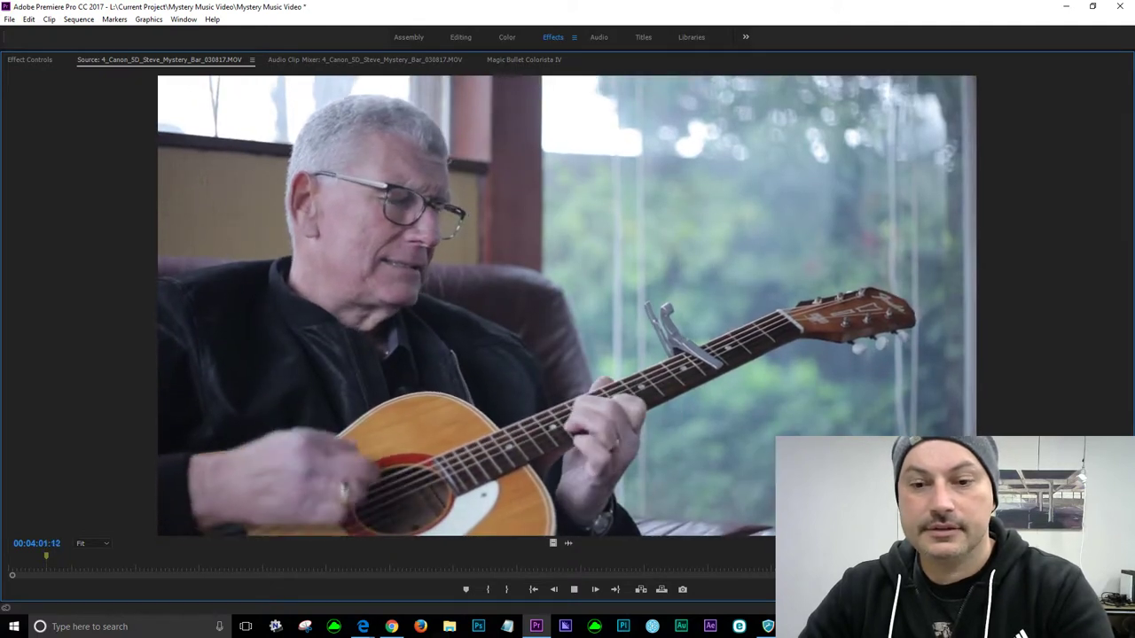
pyautogui.press('space')
pyautogui.press('space')
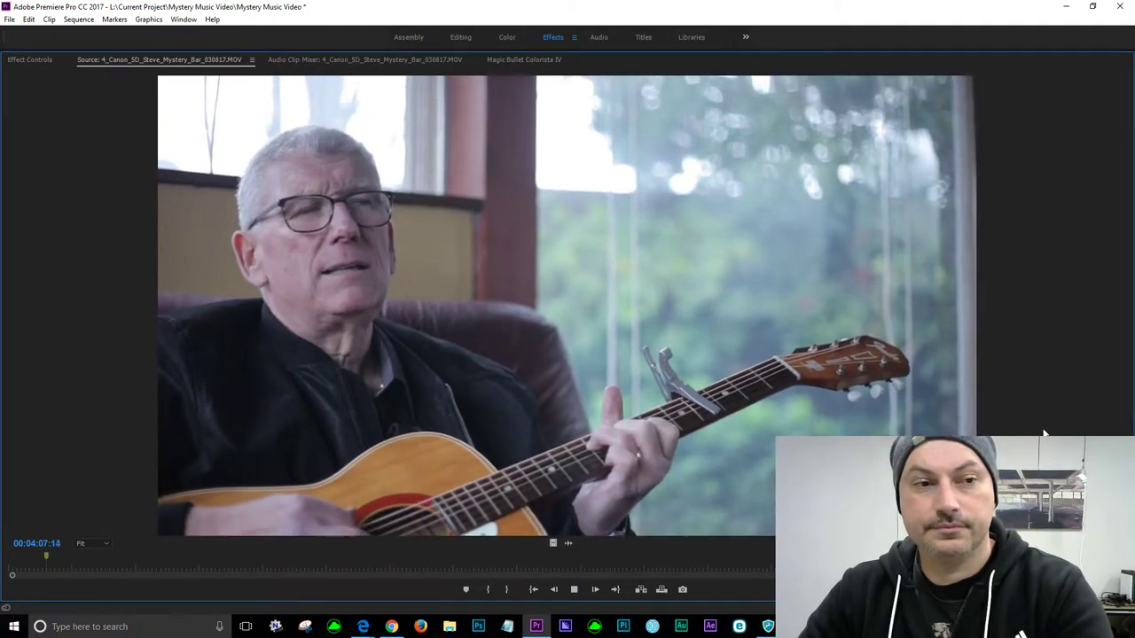
pyautogui.press('space')
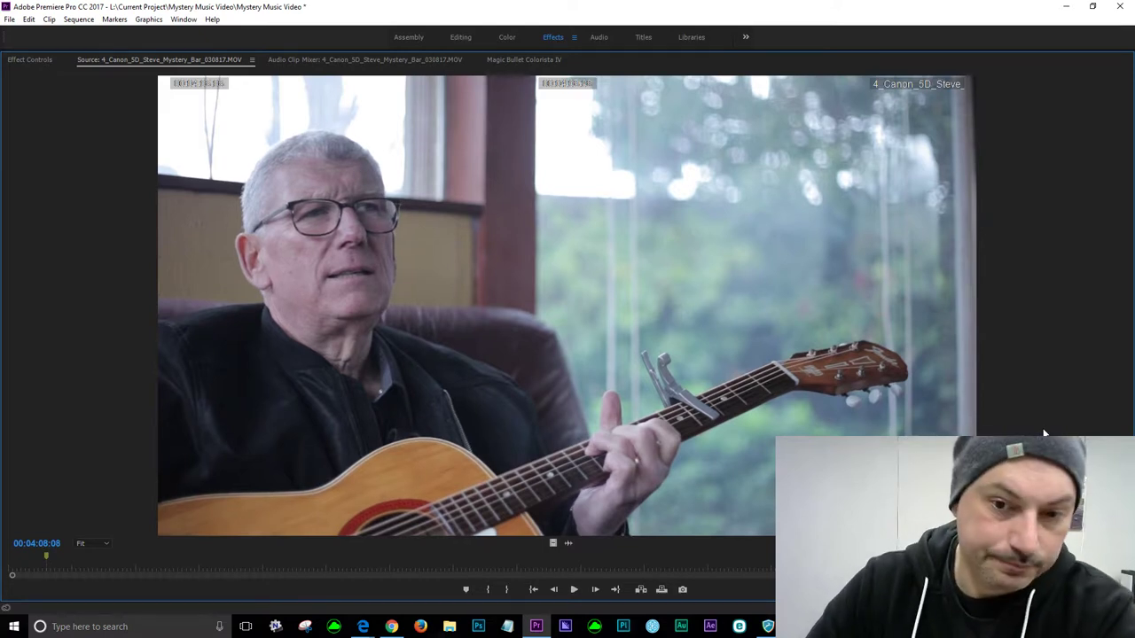
pyautogui.press('`')
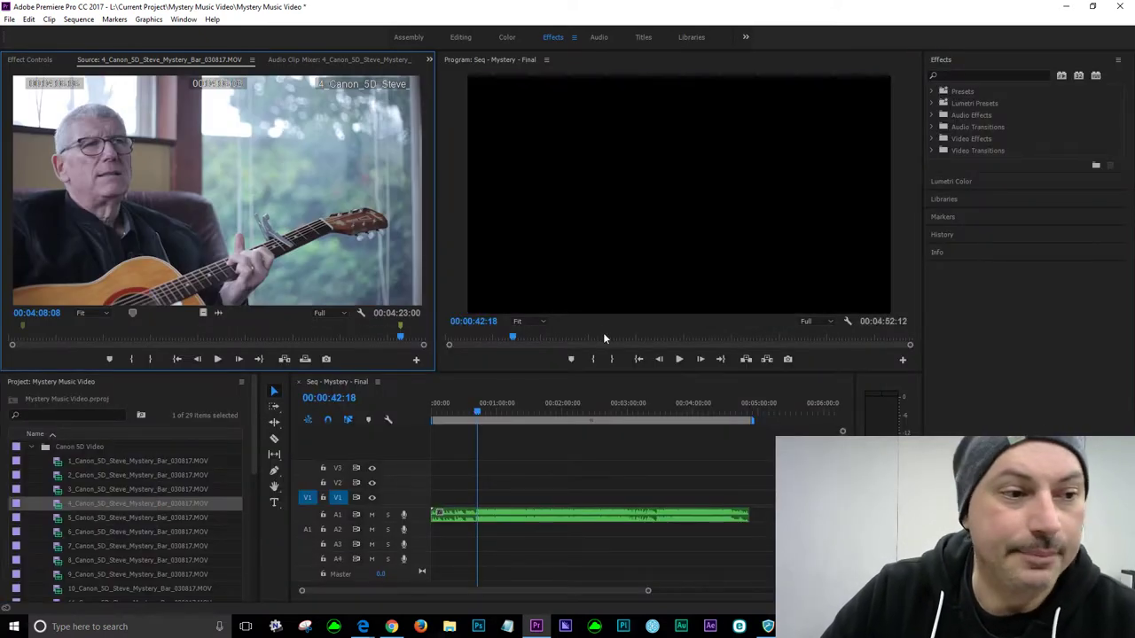
# - Save the project and load clip 5_Canon_SD_Steve_Mystery_Bar_030817.MOV into the Source monitor
pyautogui.click(10, 20)
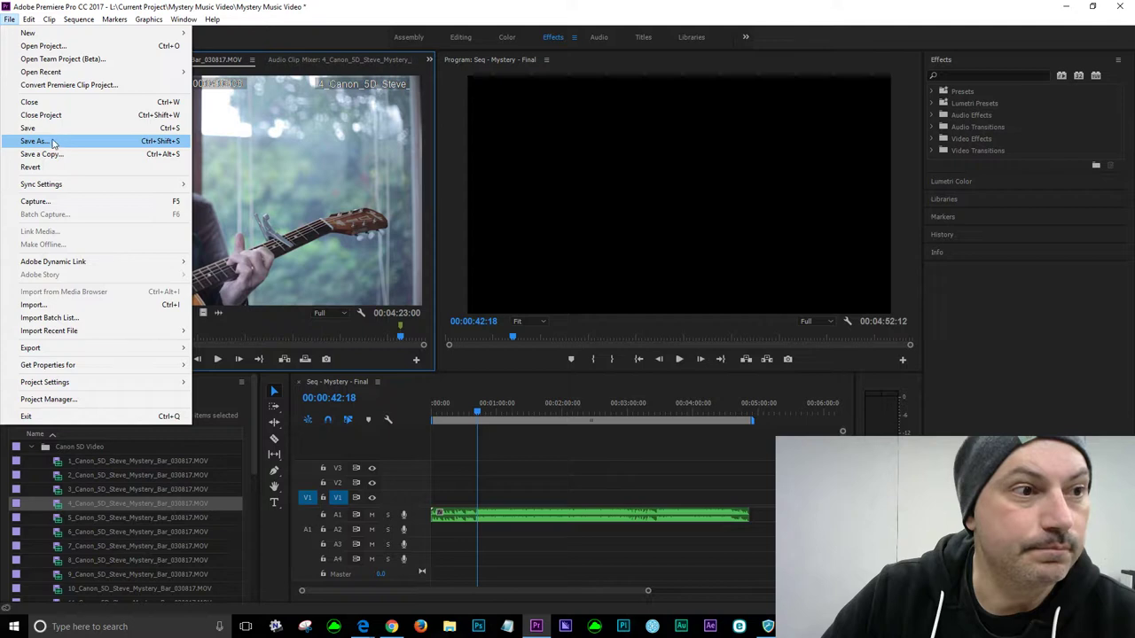
pyautogui.click(42, 133)
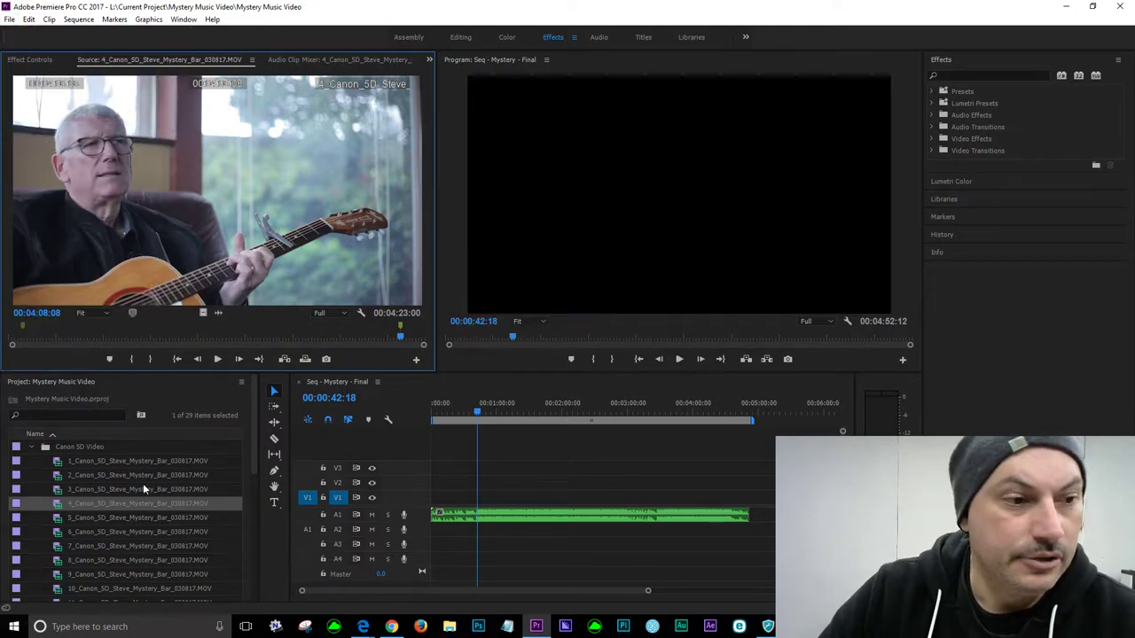
pyautogui.doubleClick(58, 521)
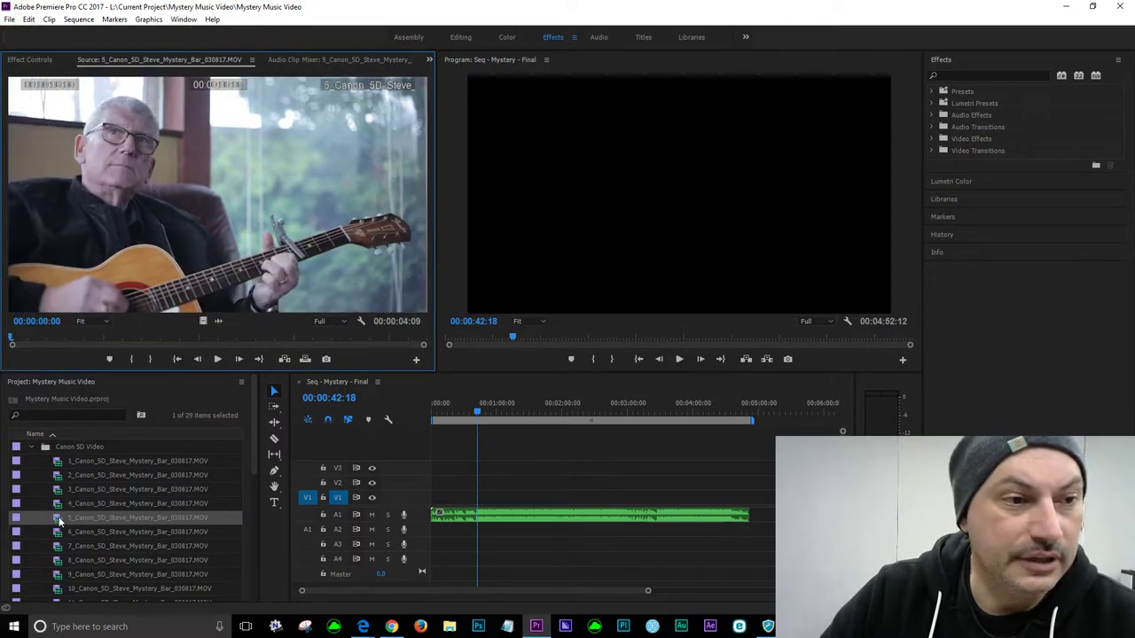
# - Play the fifth clip in the maximized Source monitor, then restore the multi-panel layout
pyautogui.press('`')
pyautogui.press('space')
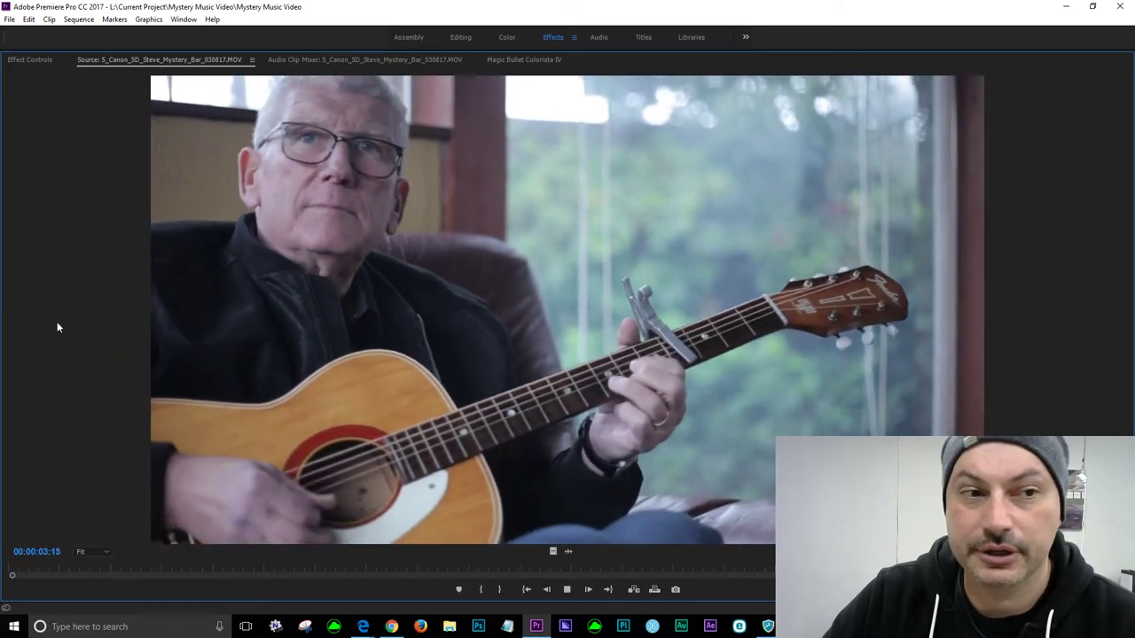
pyautogui.press('space')
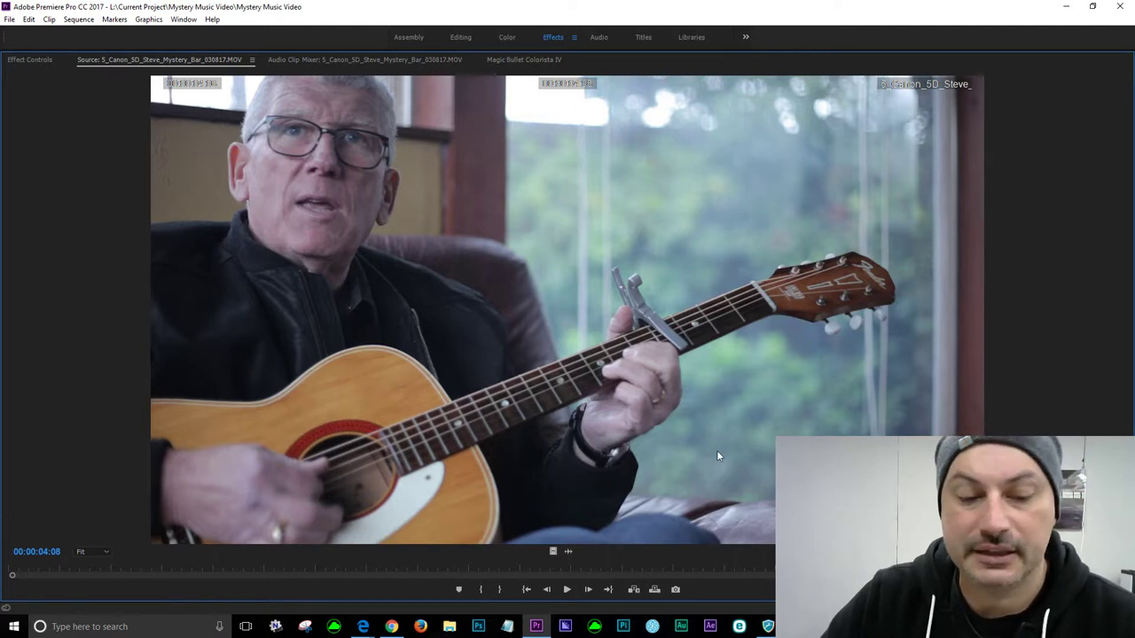
pyautogui.press('`')
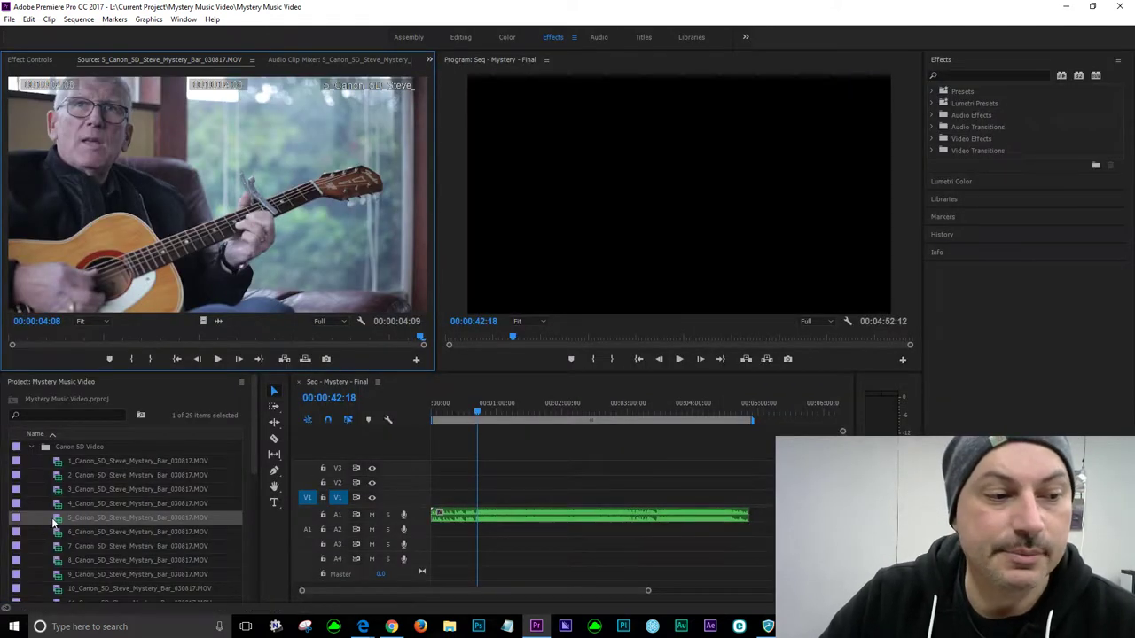
pyautogui.rightClick(55, 521)
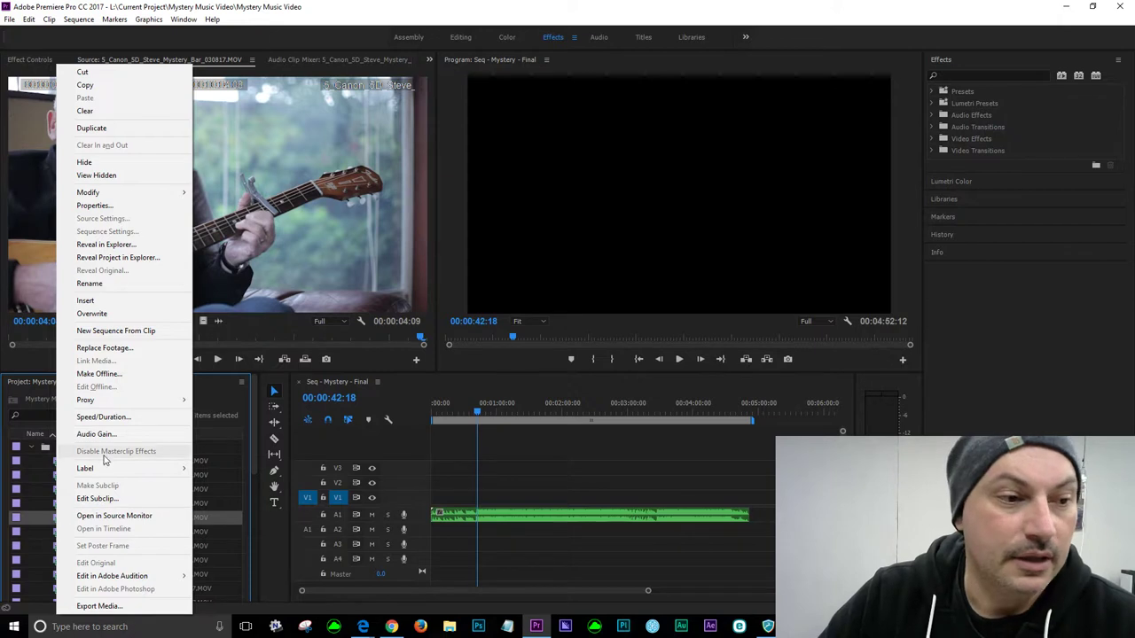
# - Label the fifth Canon clip Red and hide it from the Project list
pyautogui.moveTo(104, 470)
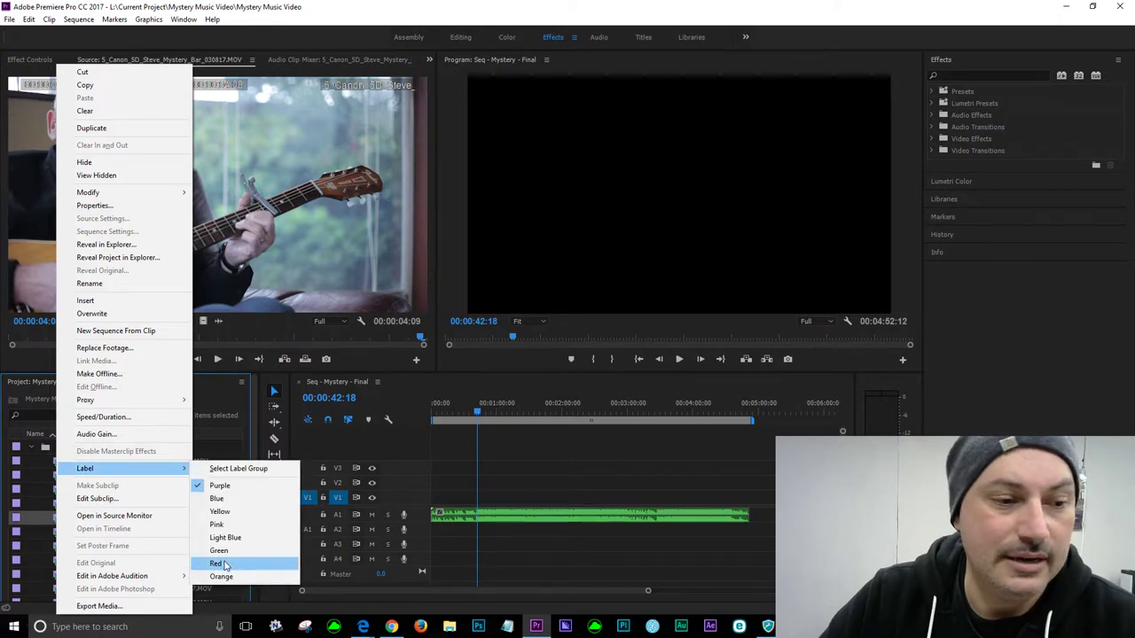
pyautogui.click(217, 564)
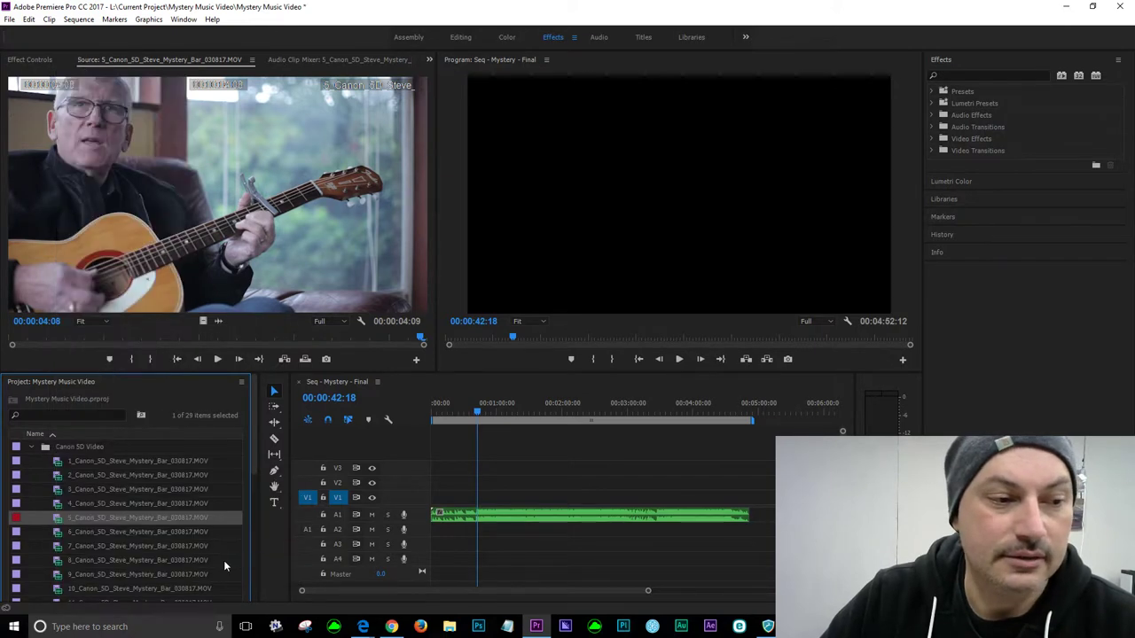
pyautogui.click(61, 534)
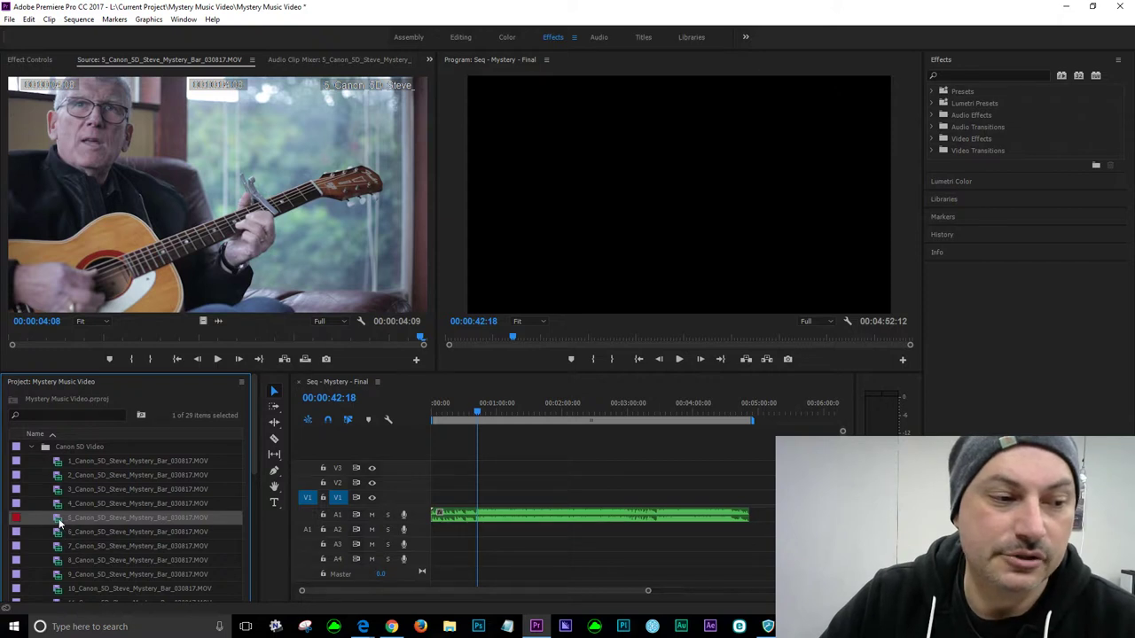
pyautogui.rightClick(60, 525)
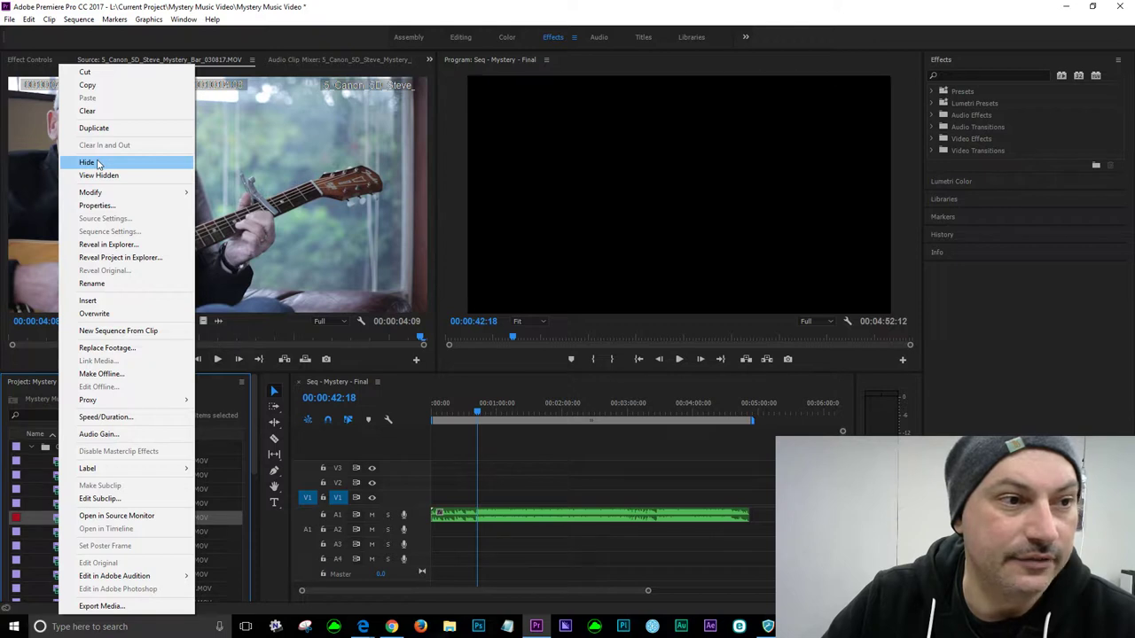
pyautogui.click(98, 163)
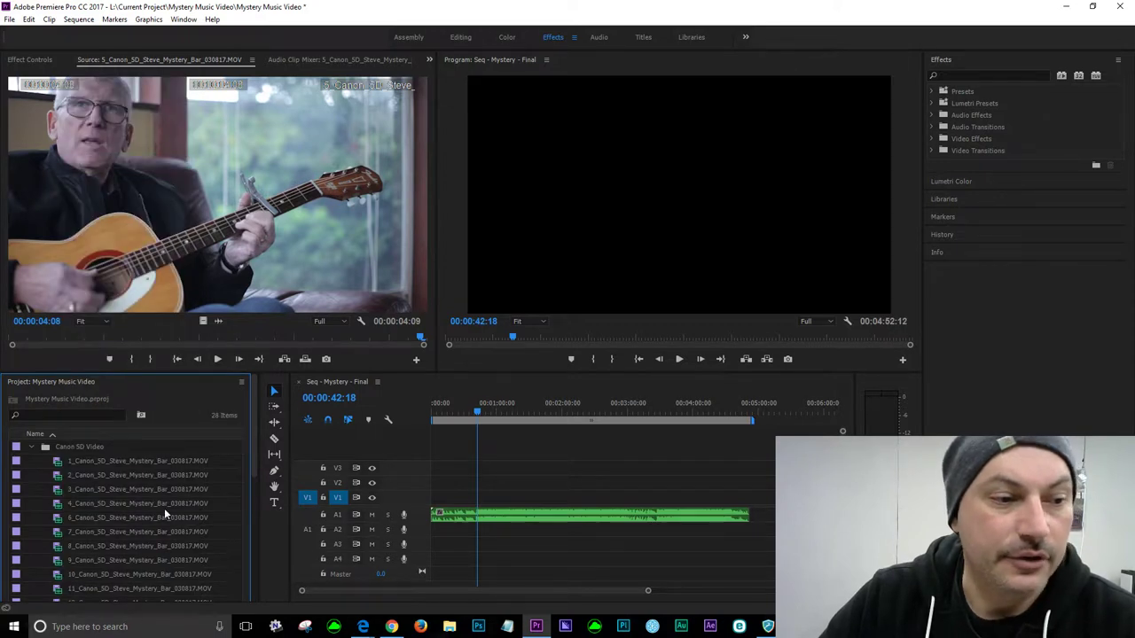
# - Turn View Hidden on and back off to check the hidden fifth clip
pyautogui.rightClick(63, 521)
pyautogui.click(93, 175)
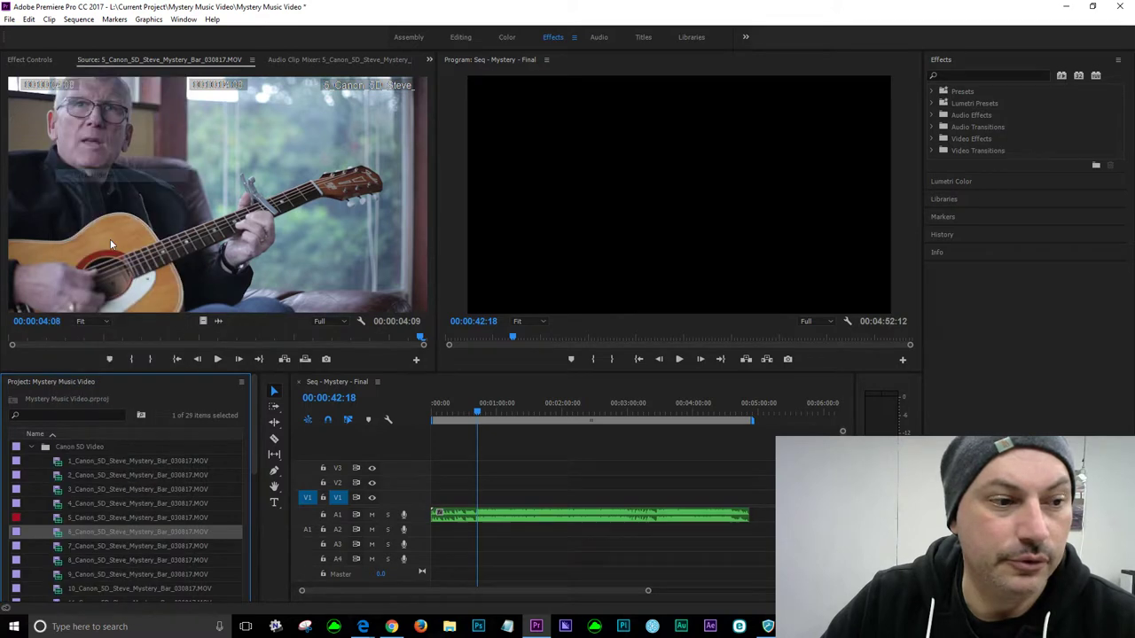
pyautogui.click(58, 520)
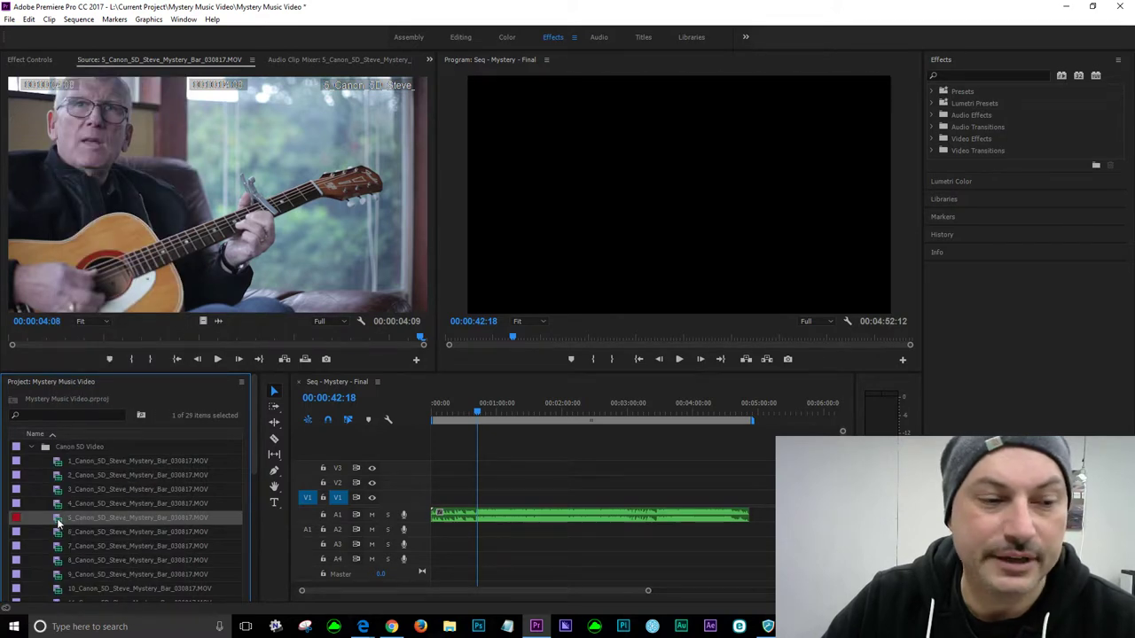
pyautogui.rightClick(58, 520)
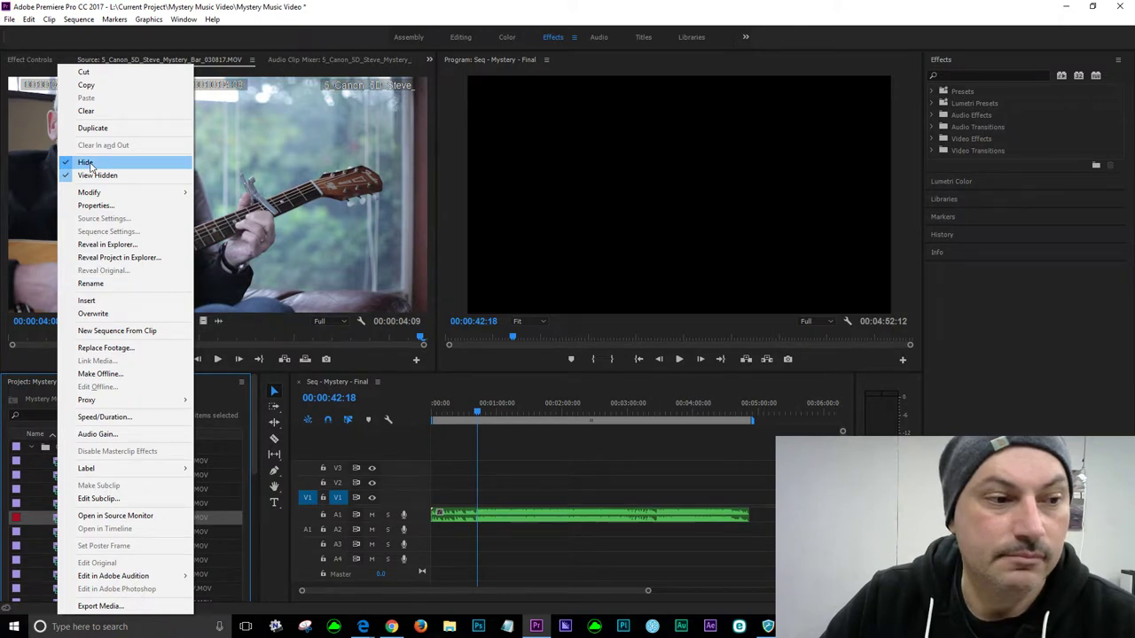
pyautogui.click(97, 174)
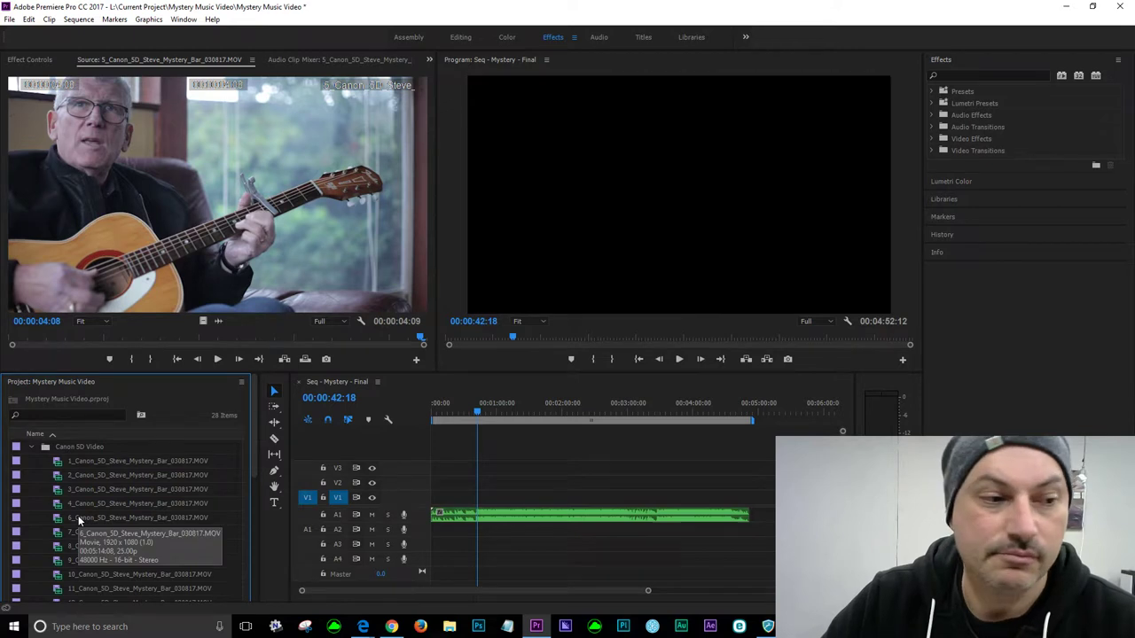
pyautogui.click(58, 524)
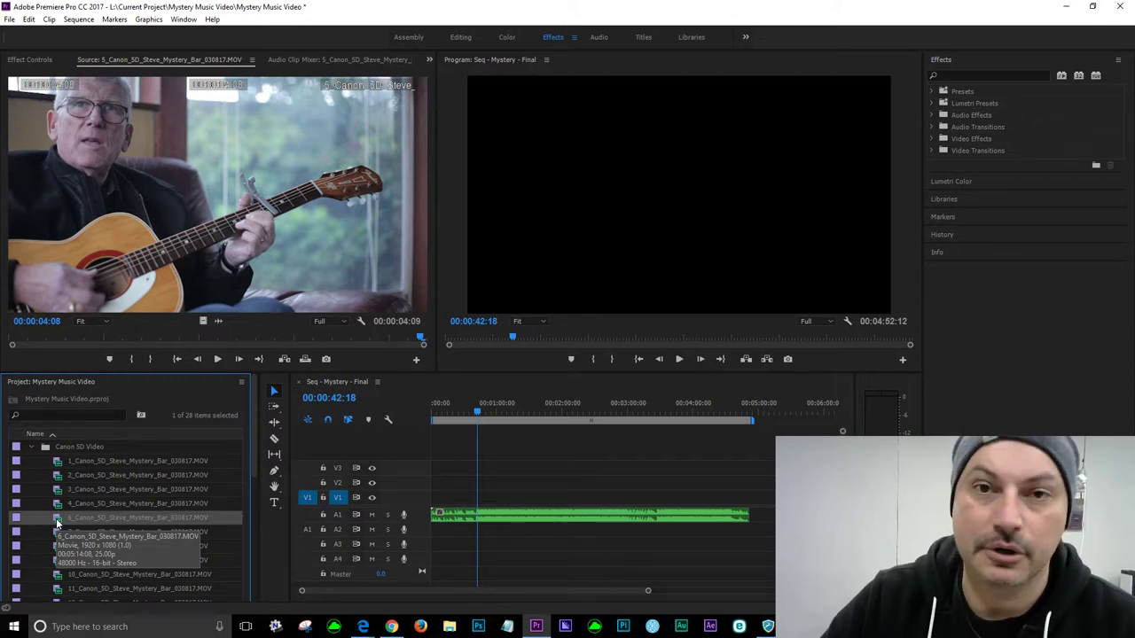
# - Load 6_Canon_5D_Steve_Mystery_Bar_030817.MOV and play it in the maximized Source monitor
pyautogui.doubleClick(58, 524)
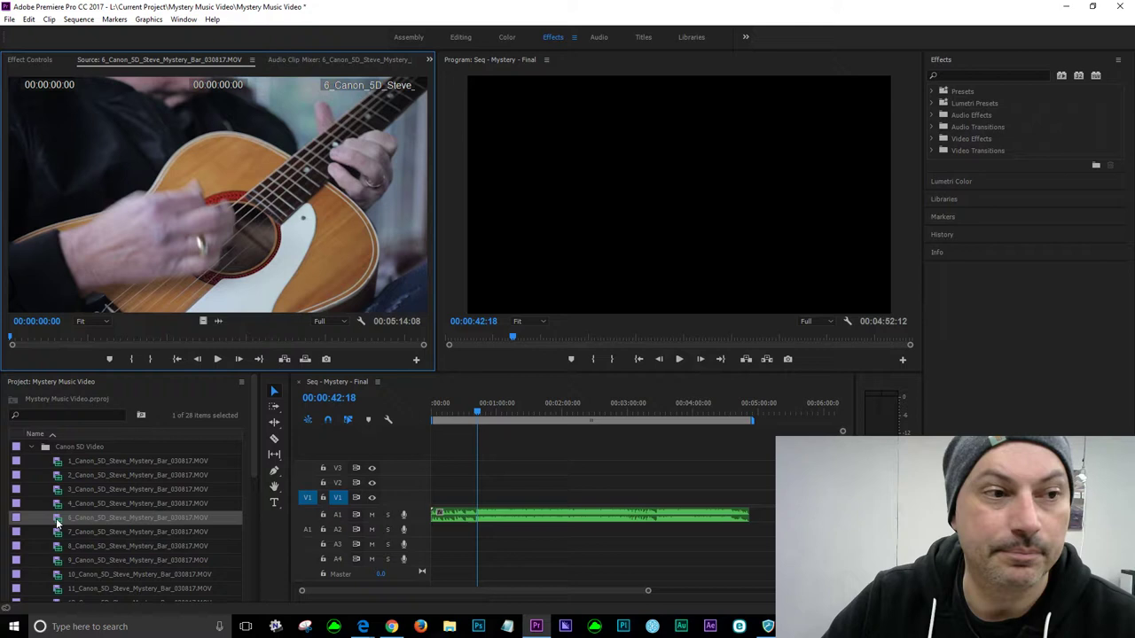
pyautogui.press('space')
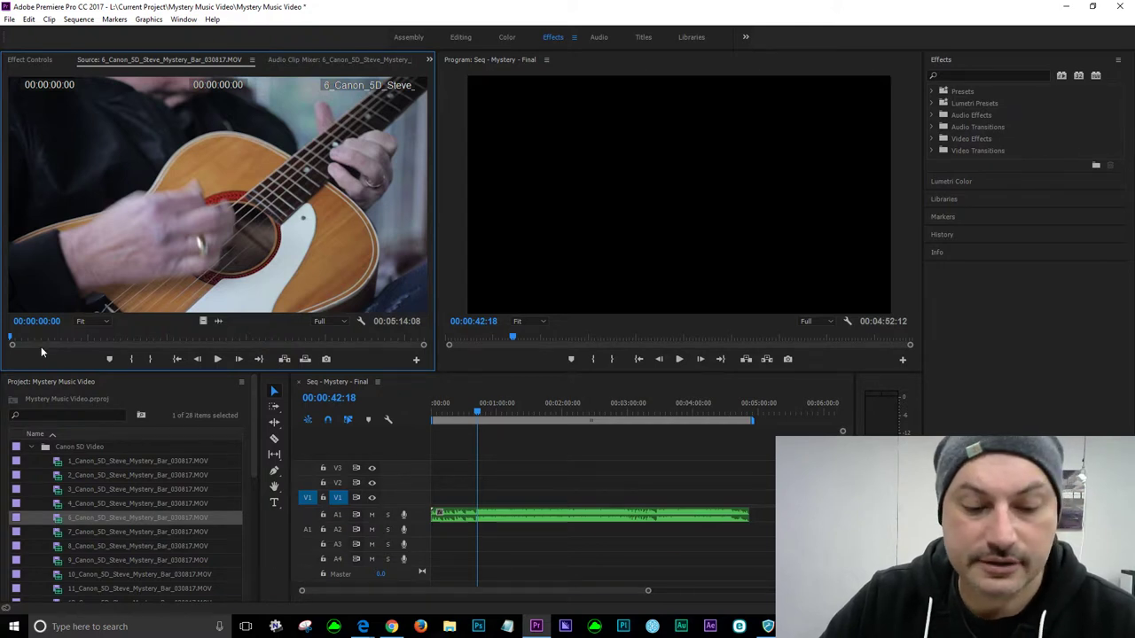
pyautogui.press('`')
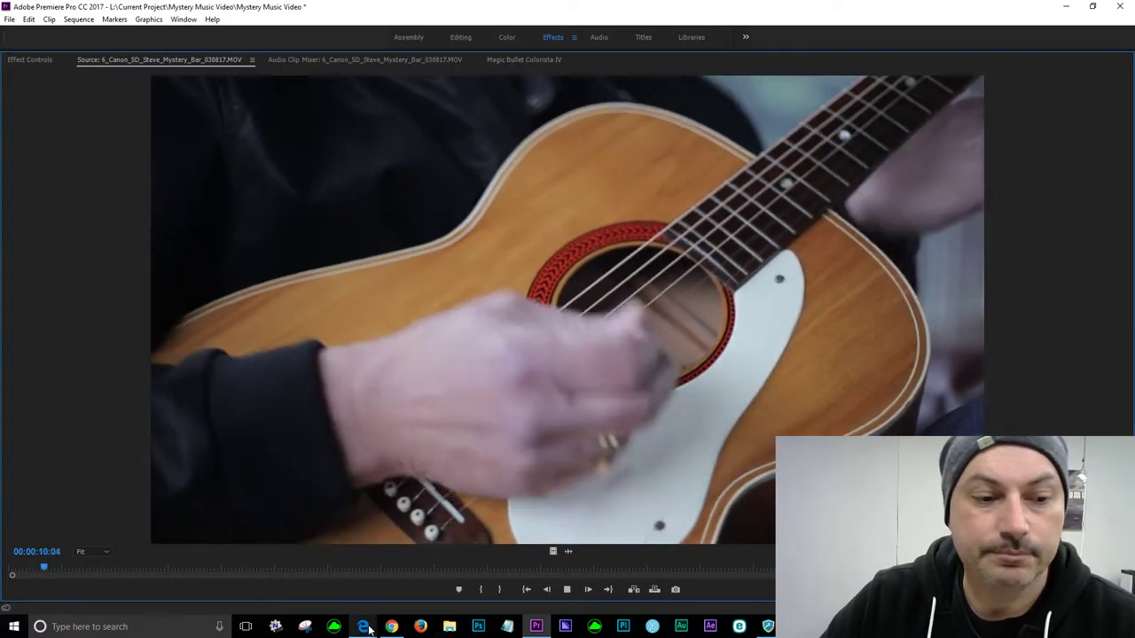
pyautogui.moveTo(365, 626)
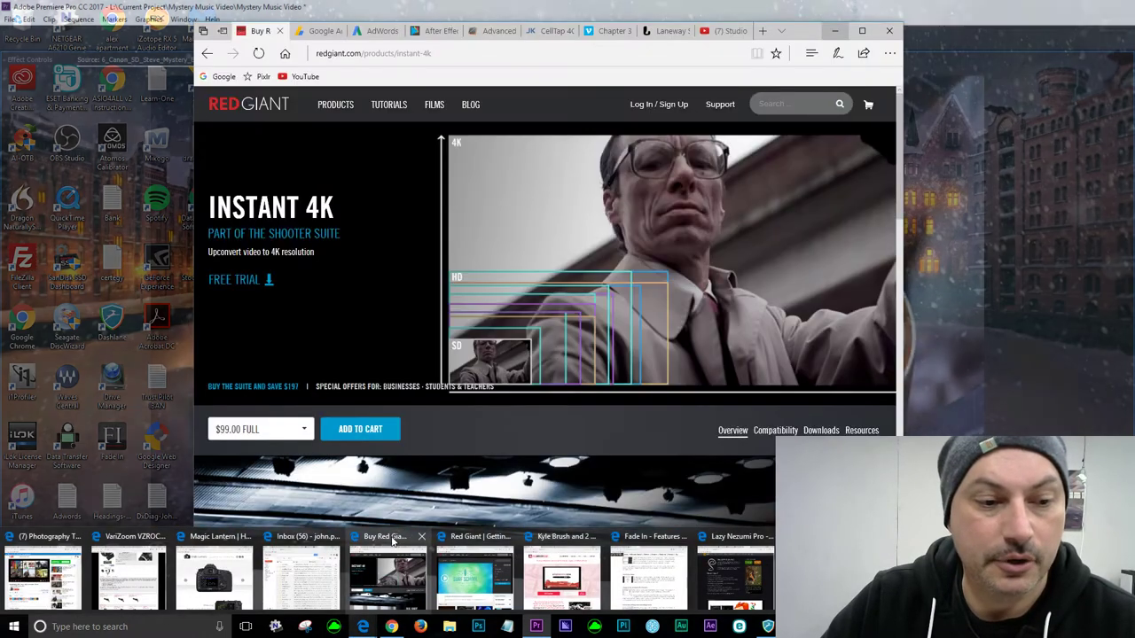
# - Search Google for 'manfrotto fig rig' in a new Edge tab
pyautogui.click(393, 541)
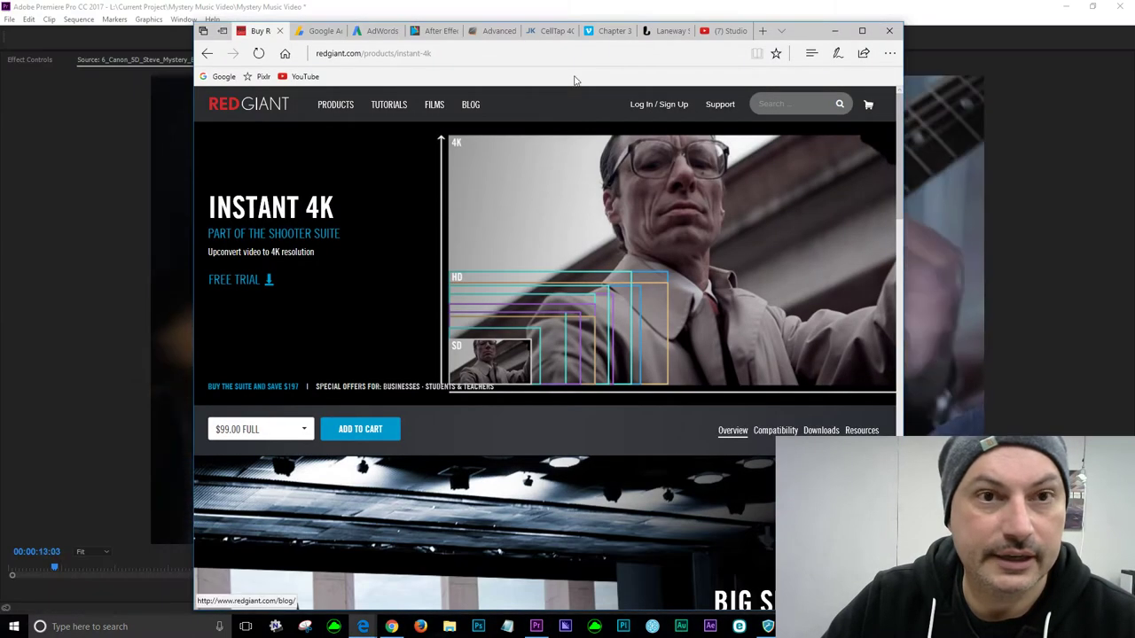
pyautogui.click(532, 53)
pyautogui.hotkey('ctrl', 't')
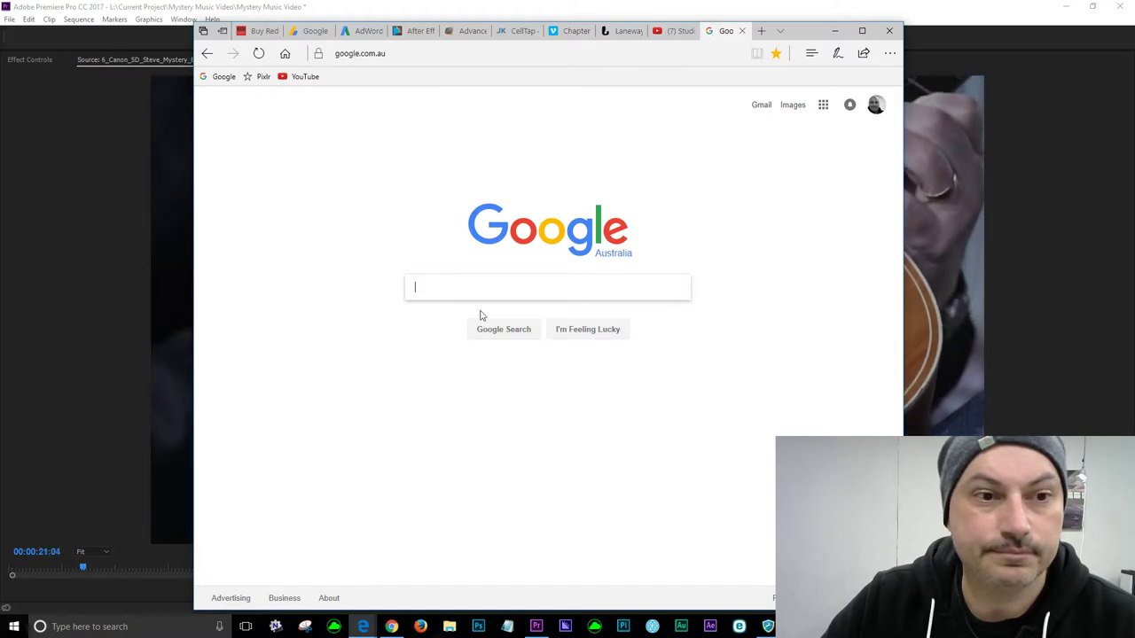
pyautogui.click(438, 288)
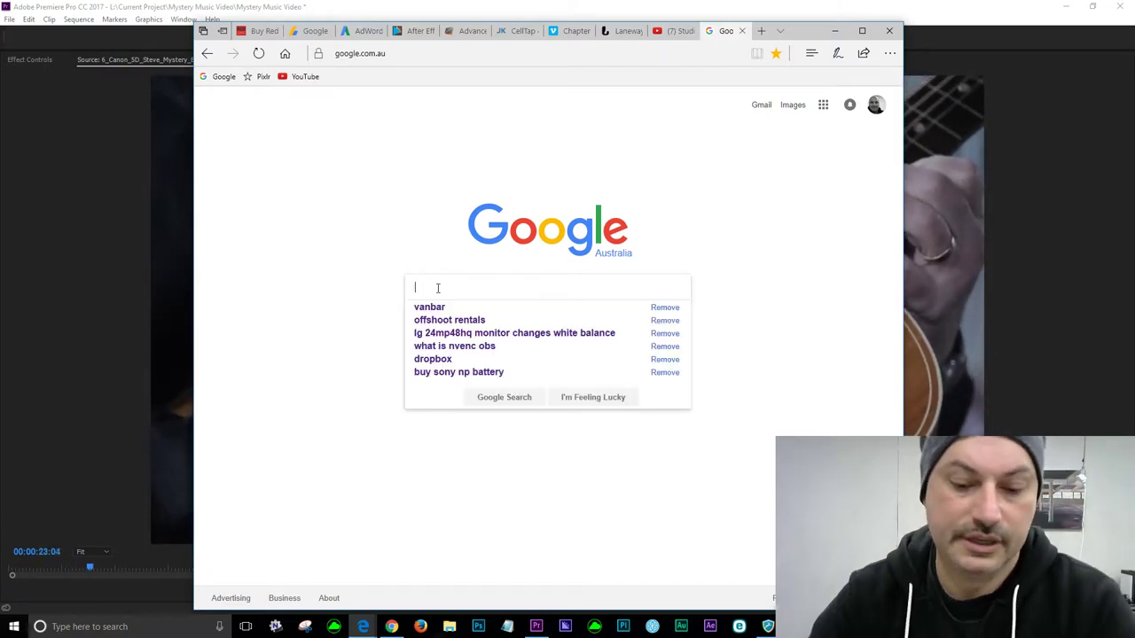
pyautogui.write('manf')
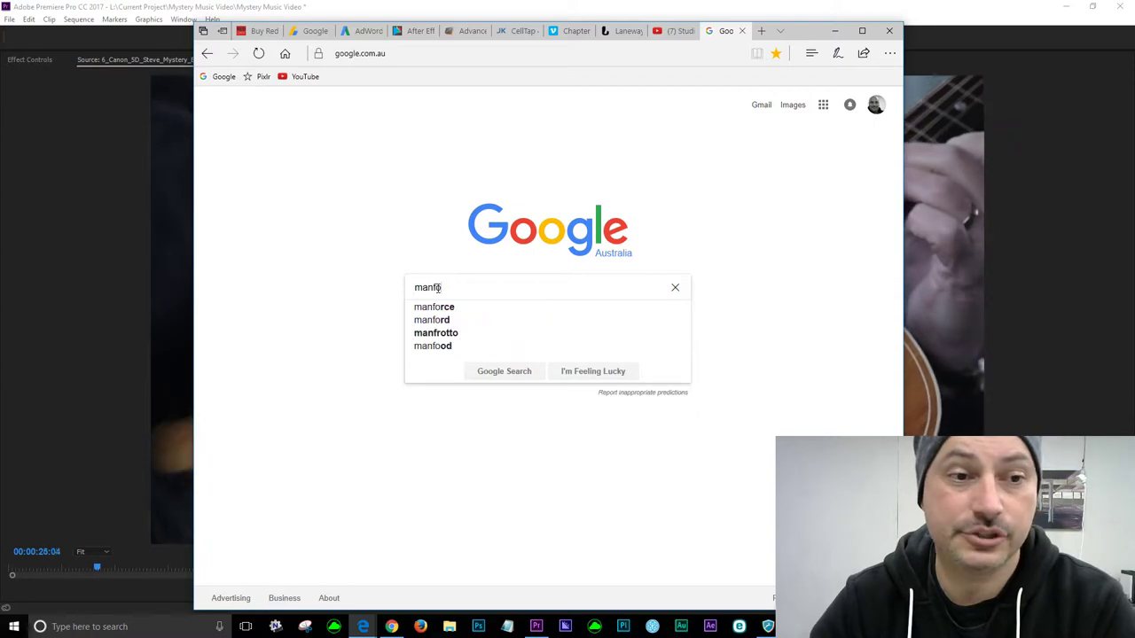
pyautogui.write('rotto')
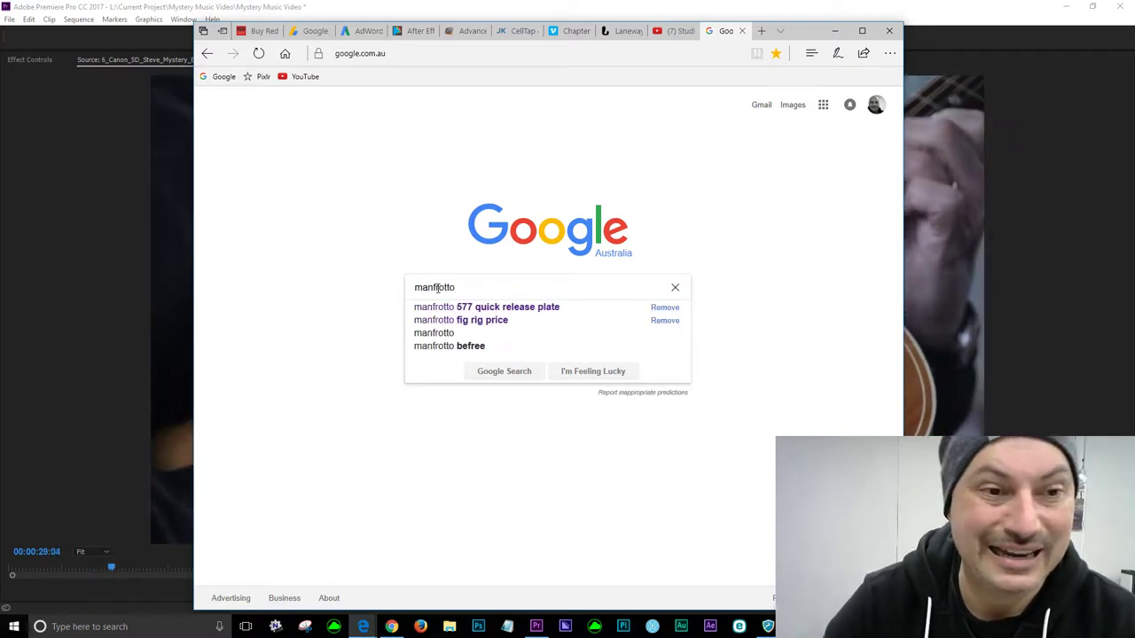
pyautogui.write(' fig rig')
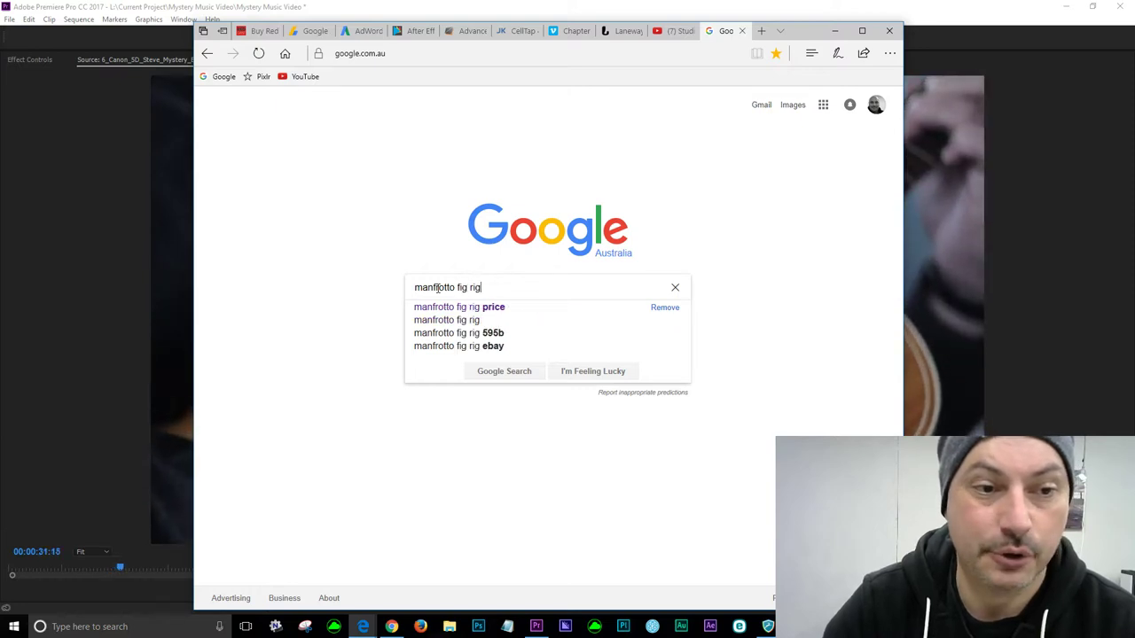
pyautogui.press('Return')
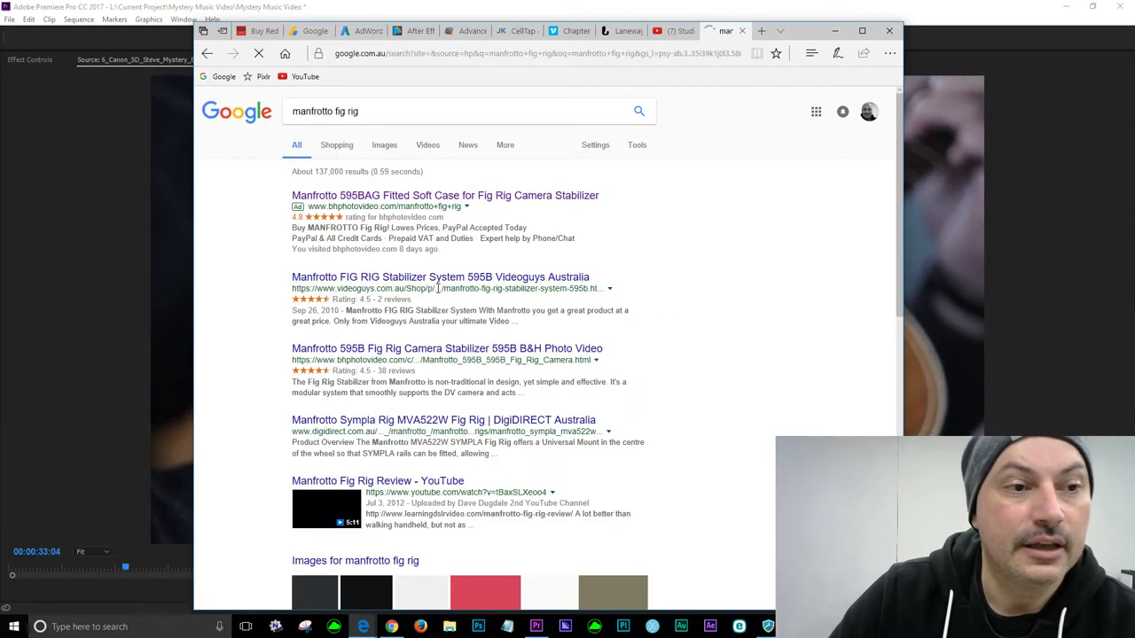
# - Show the image results and preview the Manfrotto Fig Rig Version MVA522W image
pyautogui.scroll(-3, 213, 309)
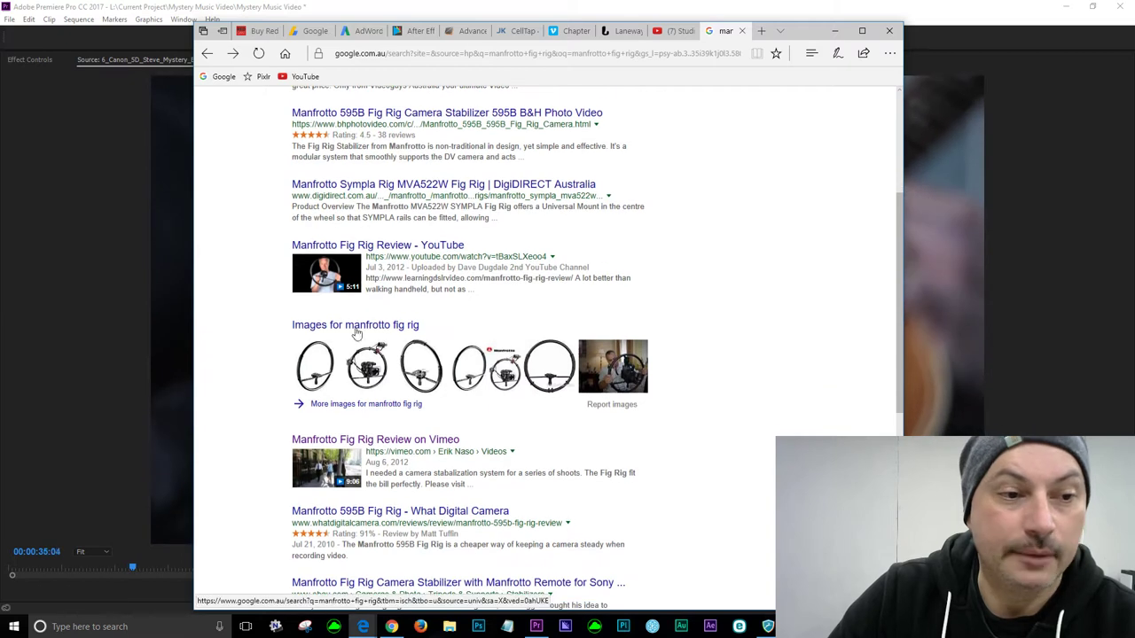
pyautogui.click(354, 325)
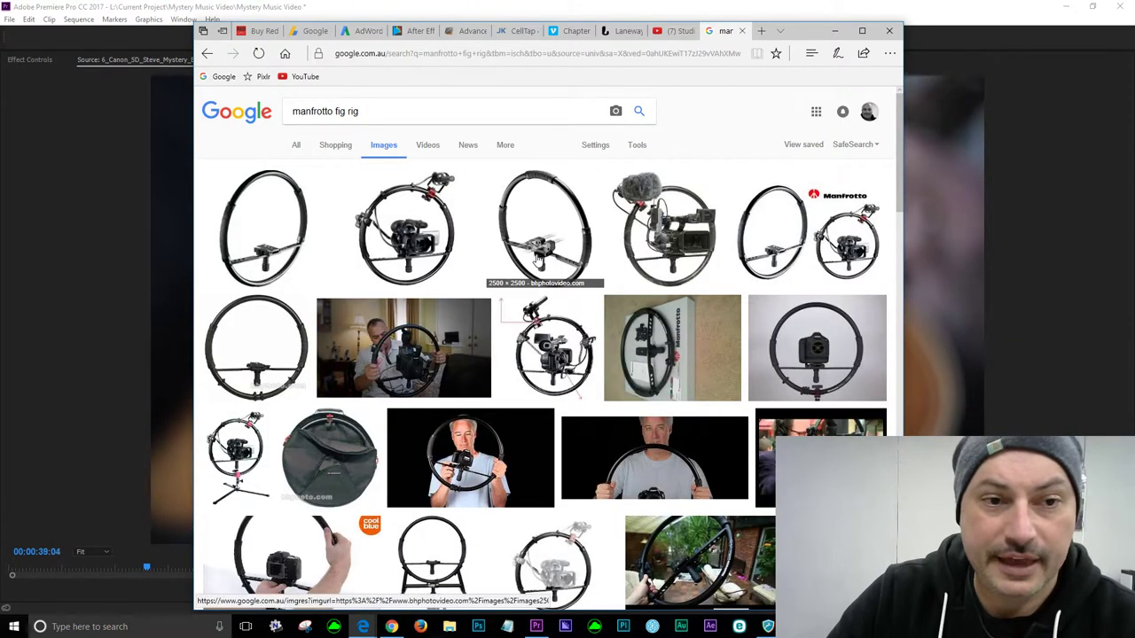
pyautogui.click(538, 260)
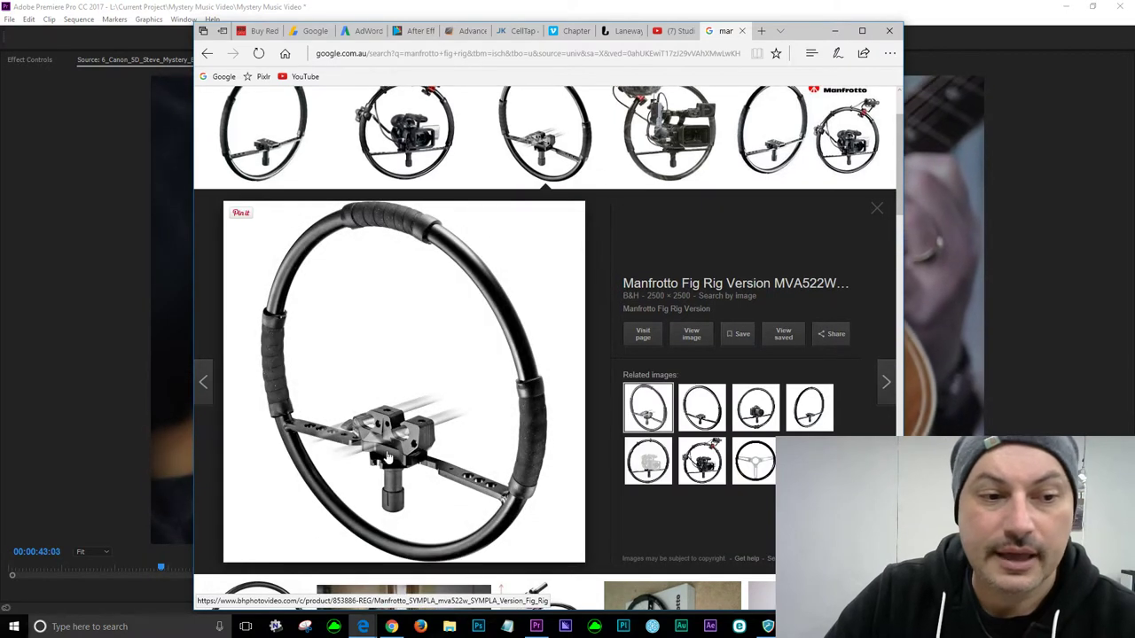
pyautogui.scroll(-5, 483, 358)
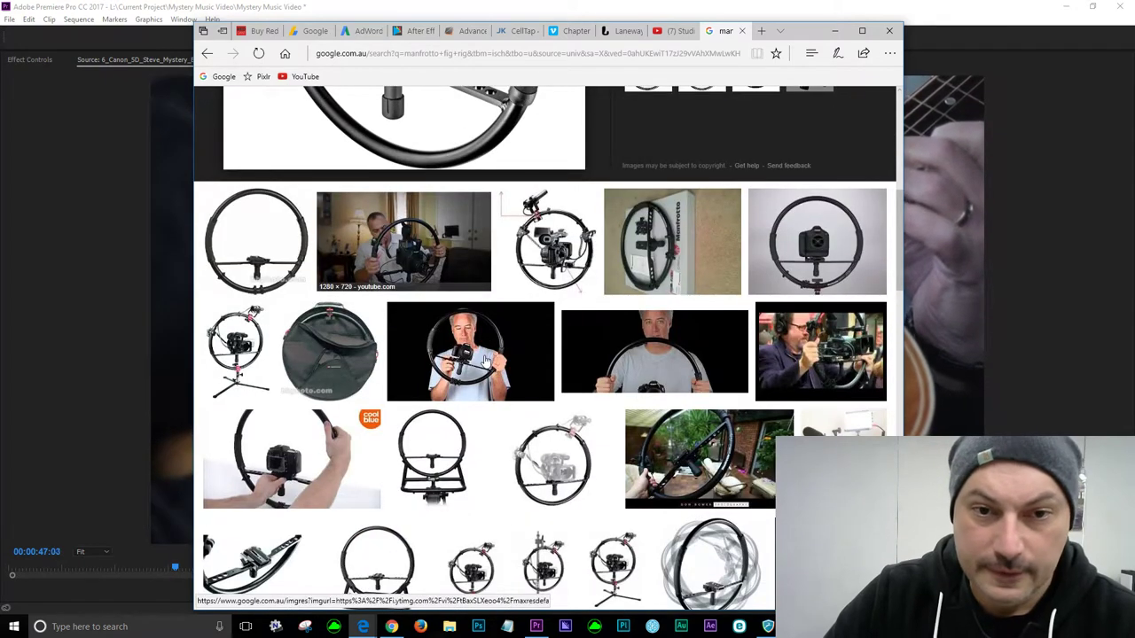
pyautogui.scroll(-2, 490, 360)
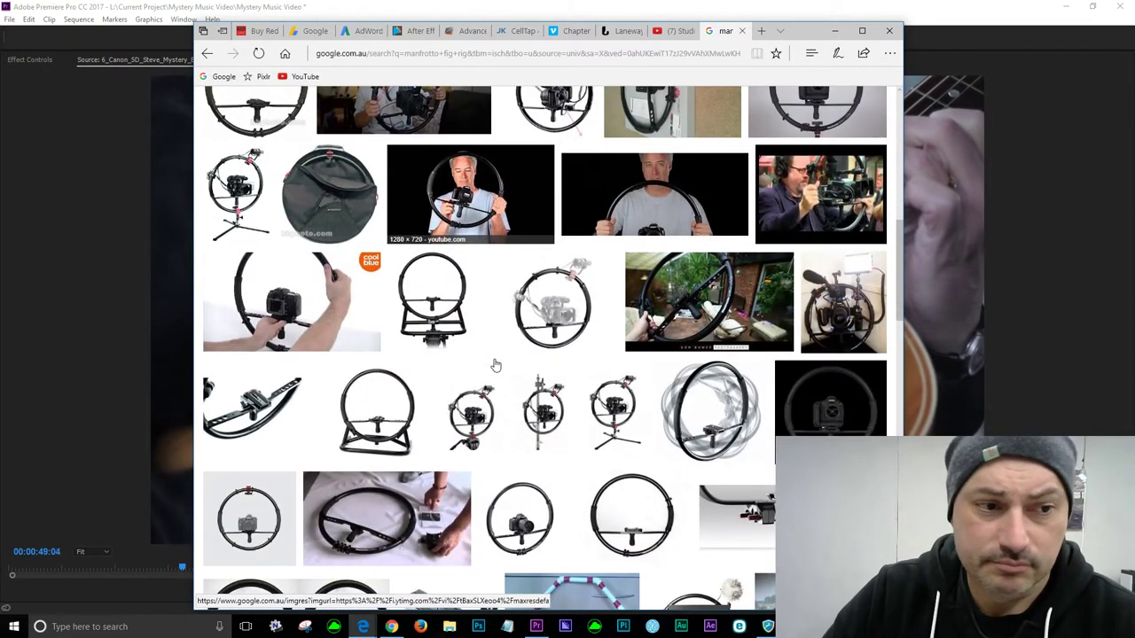
pyautogui.scroll(-2, 496, 375)
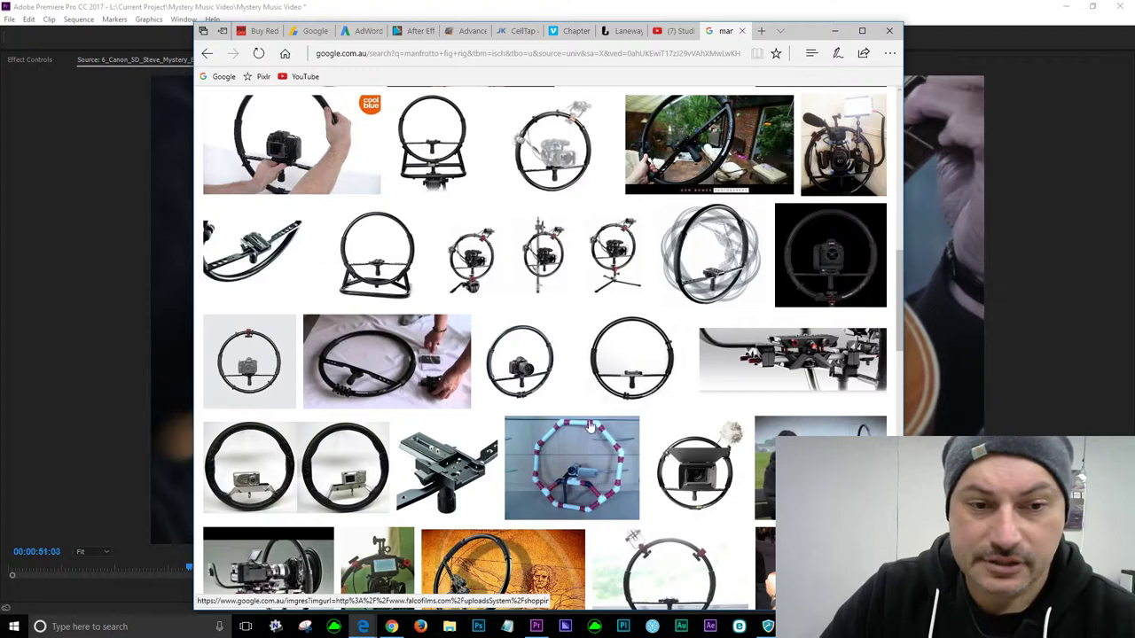
pyautogui.click(624, 483)
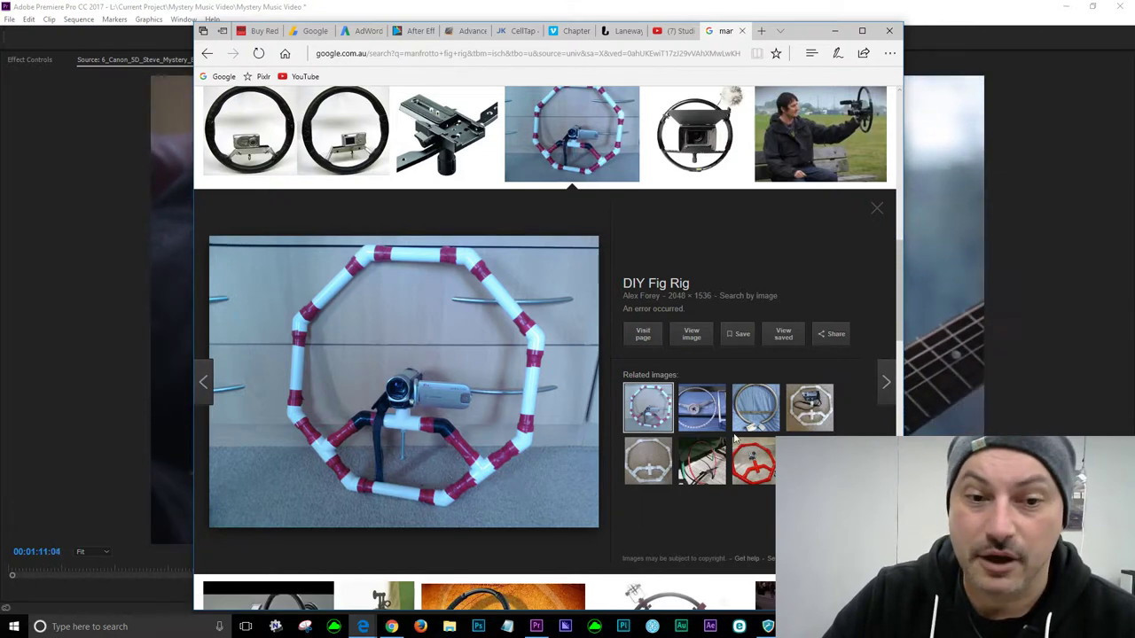
pyautogui.click(817, 422)
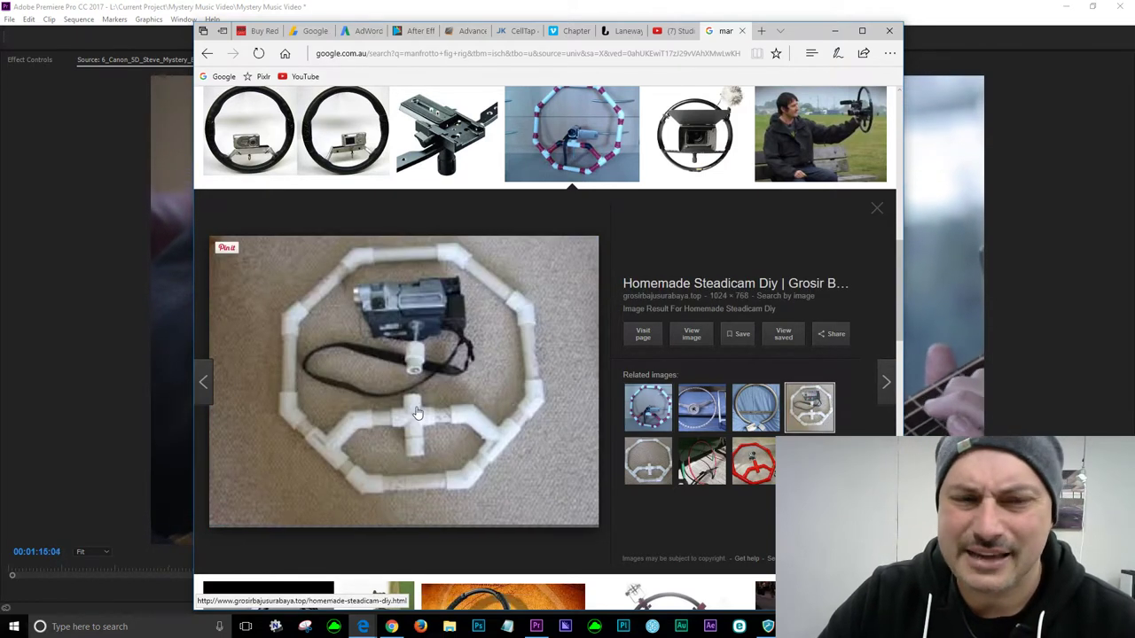
pyautogui.click(753, 483)
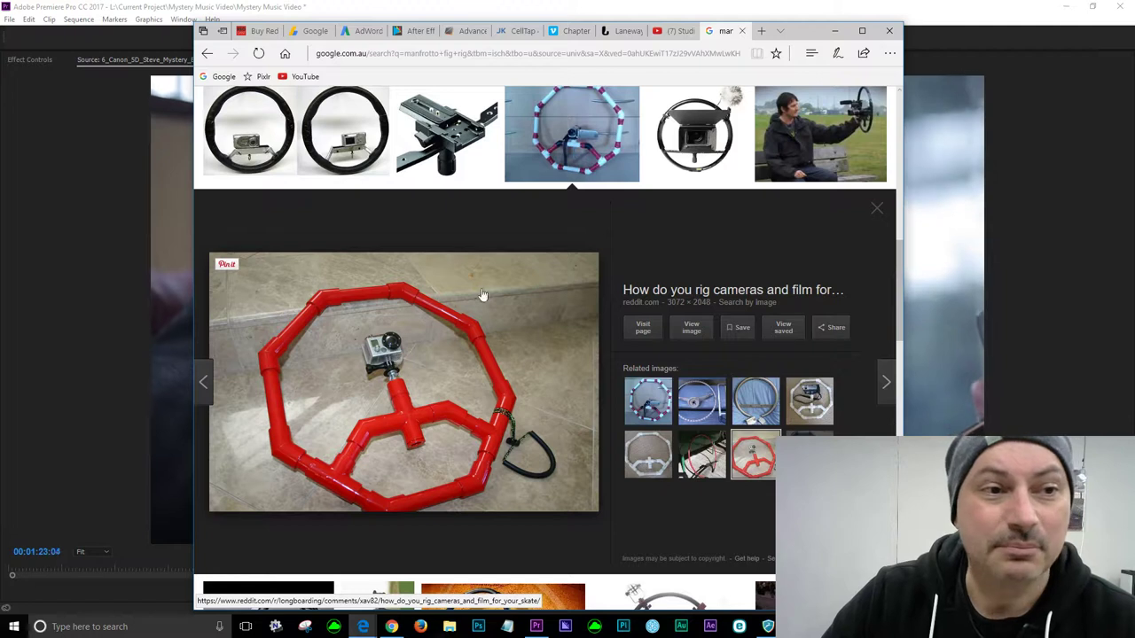
pyautogui.scroll(3, 451, 288)
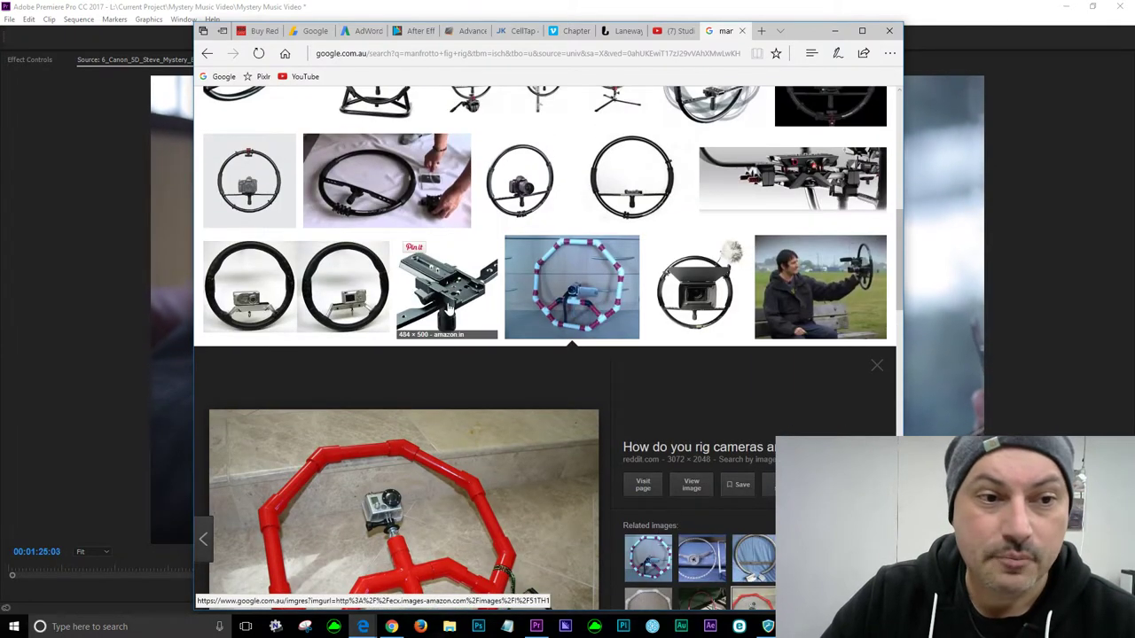
pyautogui.click(448, 306)
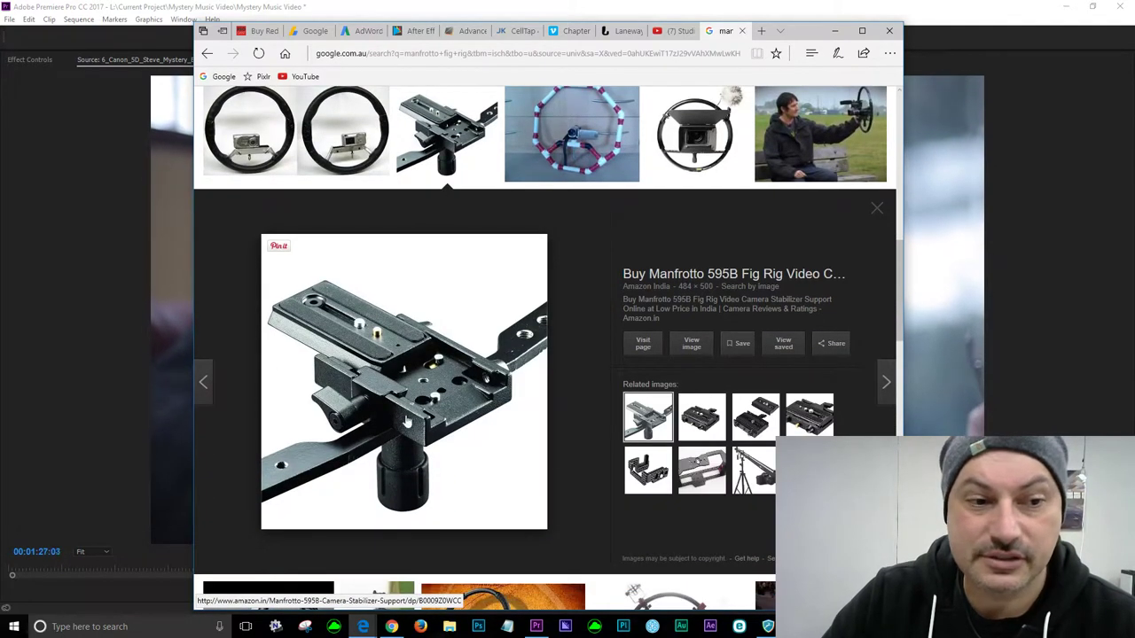
pyautogui.scroll(3, 420, 431)
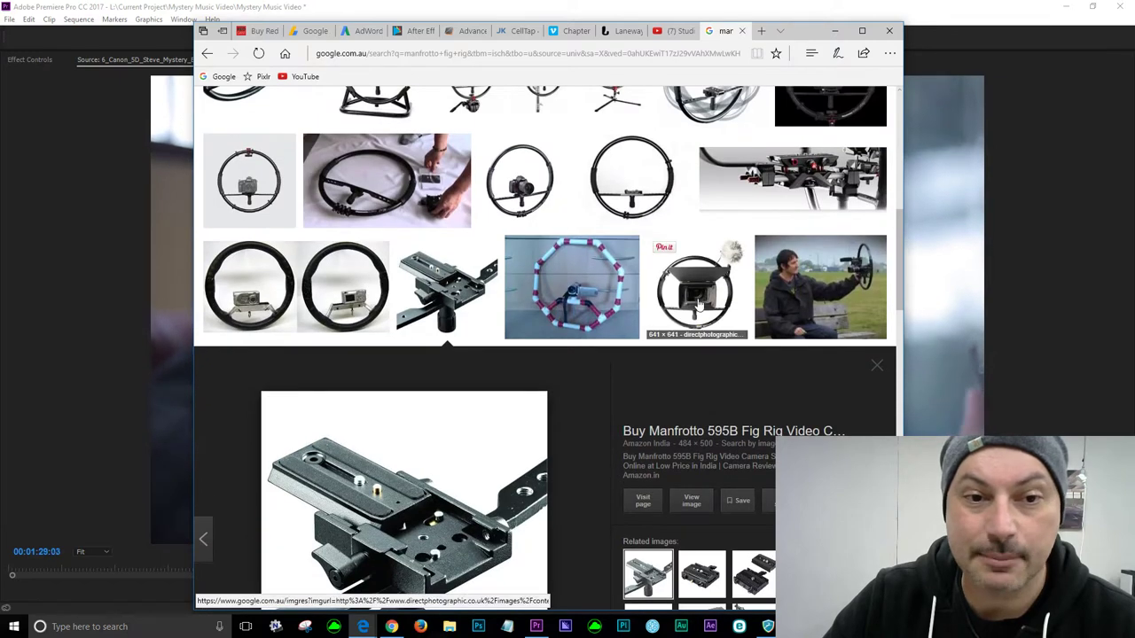
pyautogui.click(523, 182)
pyautogui.scroll(6, 436, 235)
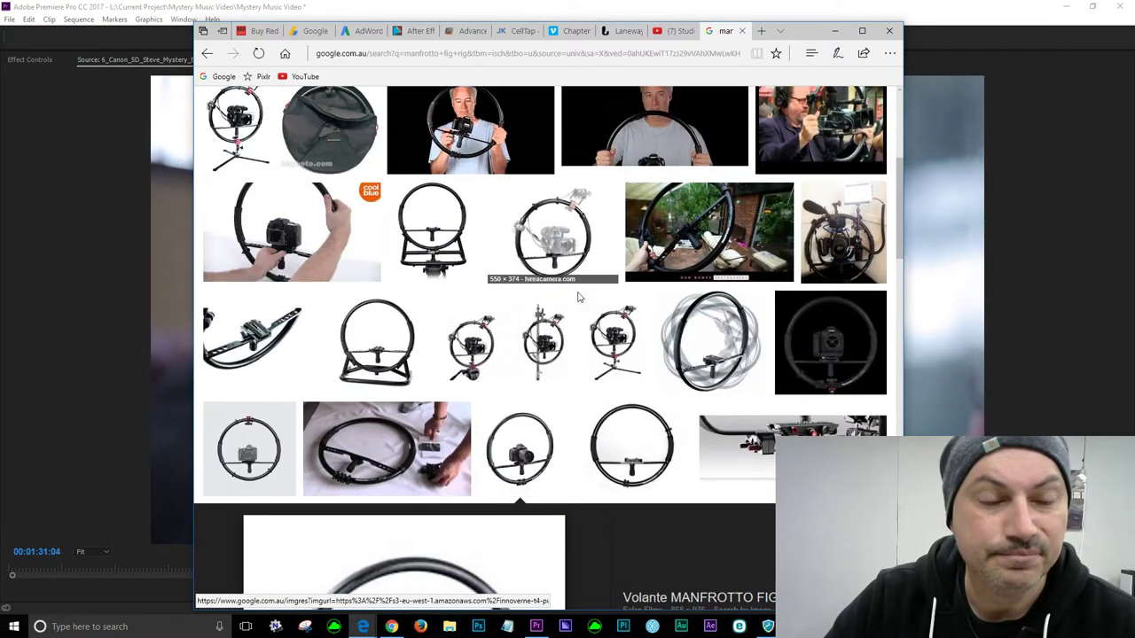
pyautogui.scroll(6, 436, 235)
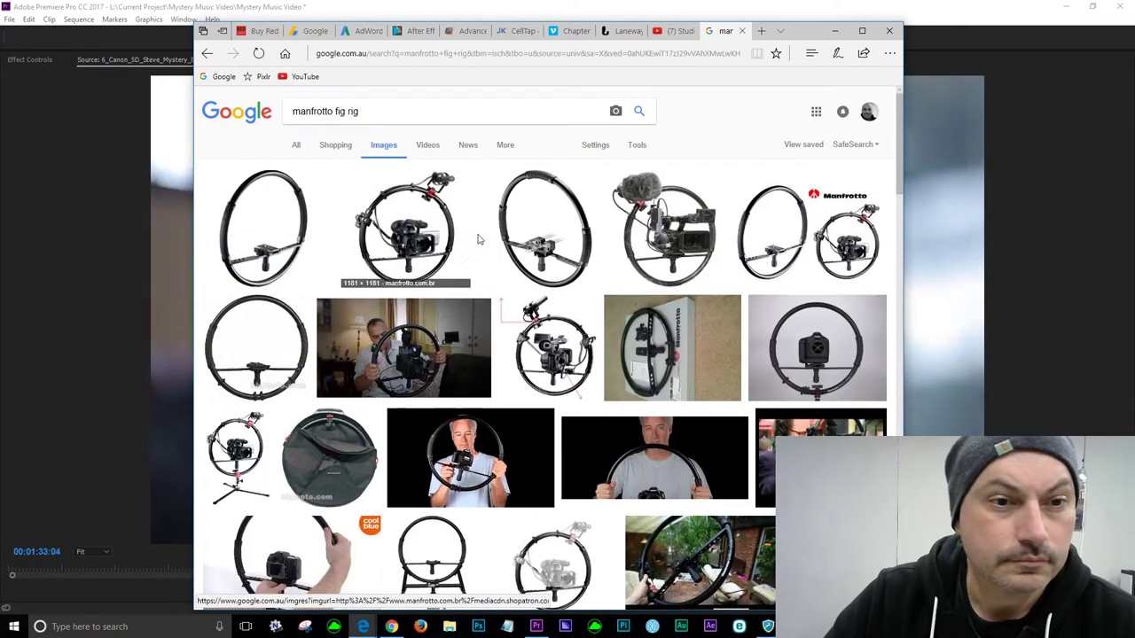
pyautogui.click(539, 253)
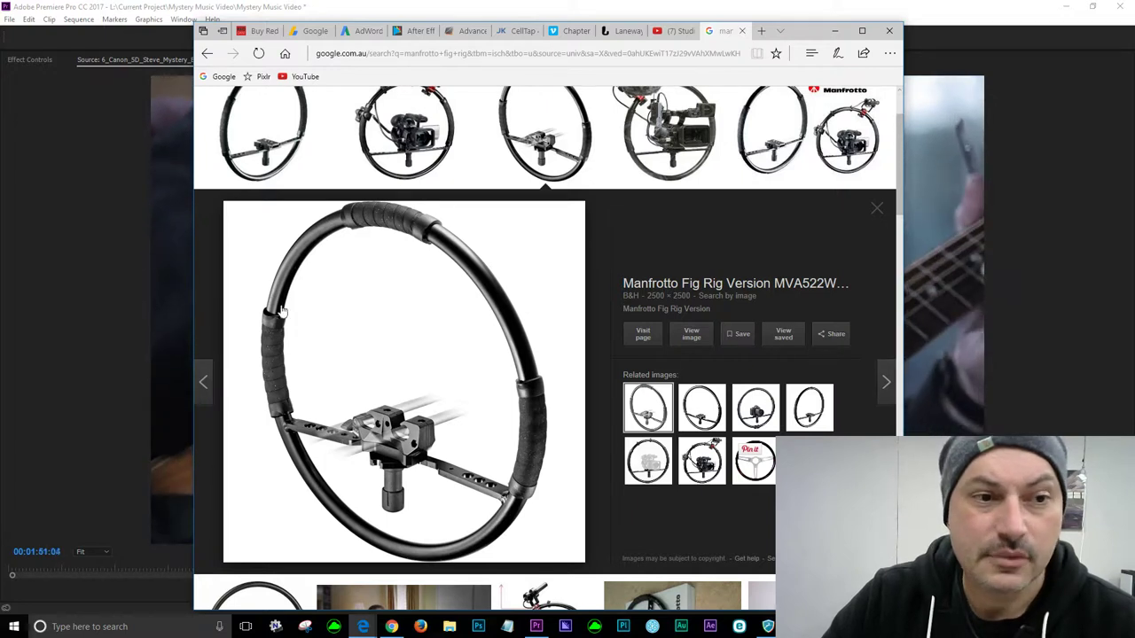
# - Close the blank popup and preview the Fig Rig 595B image
pyautogui.click(649, 175)
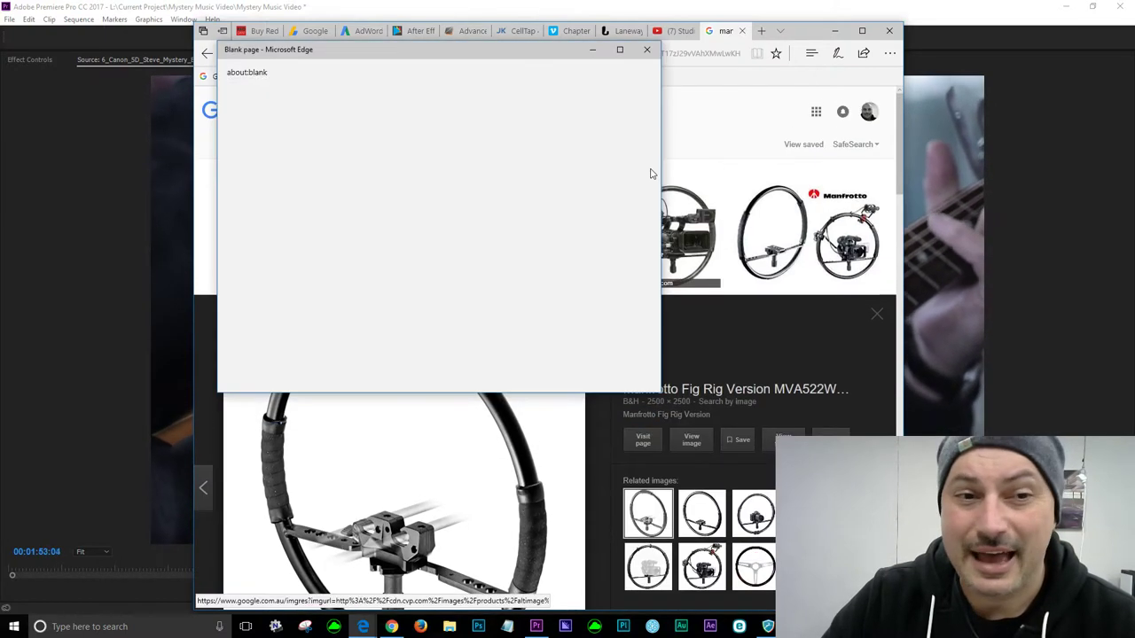
pyautogui.click(646, 50)
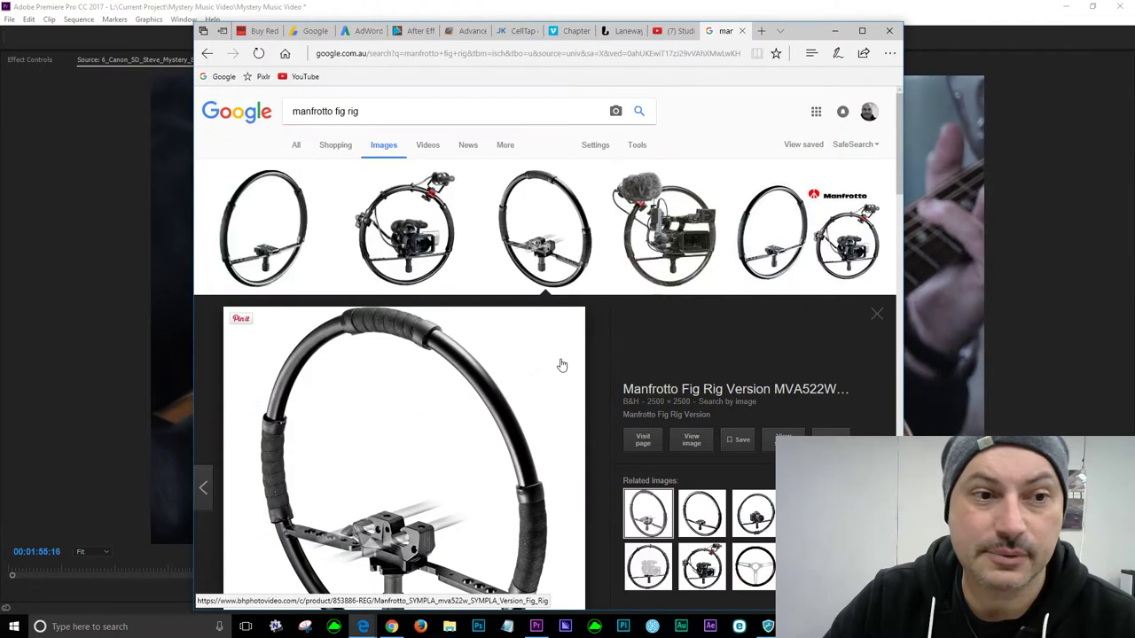
pyautogui.click(448, 266)
pyautogui.scroll(-1, 521, 385)
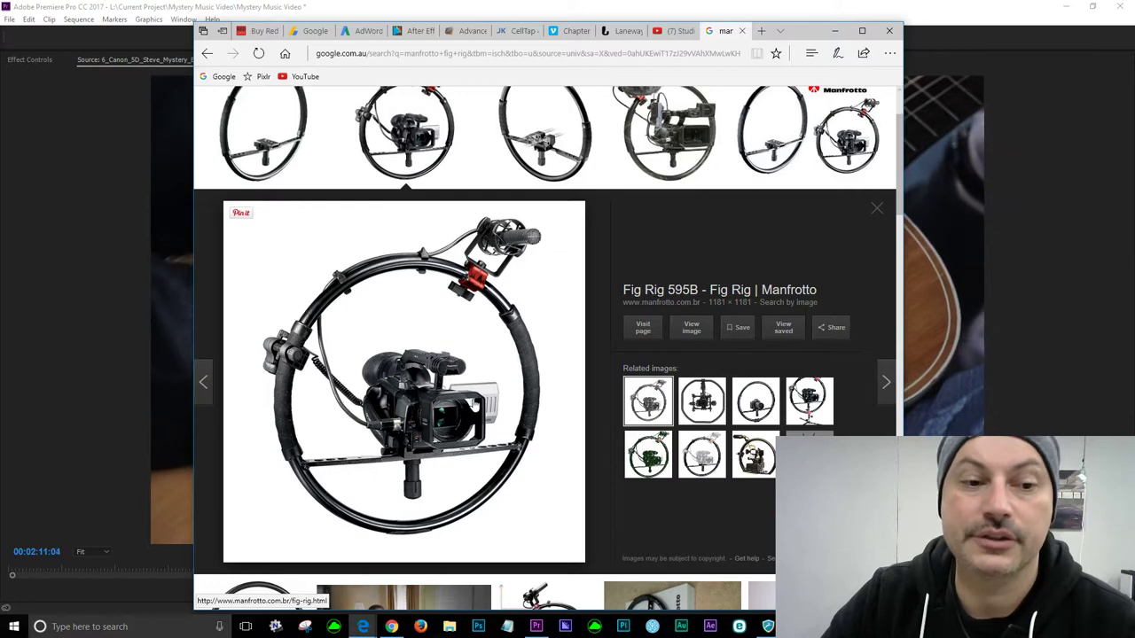
pyautogui.scroll(-3, 461, 415)
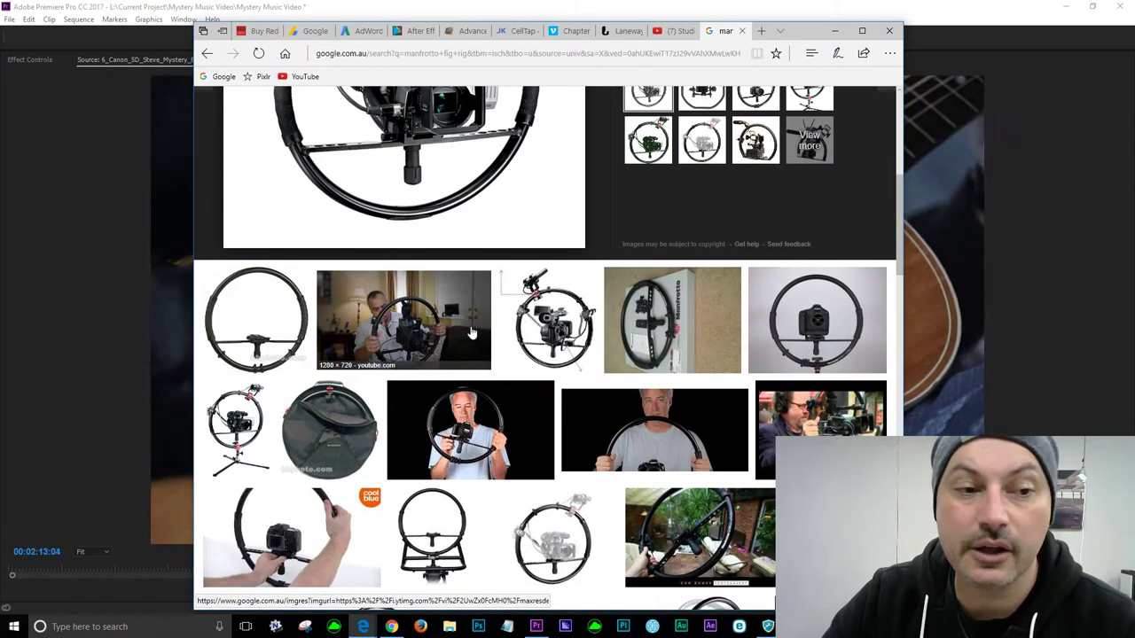
pyautogui.scroll(-2, 471, 333)
pyautogui.click(460, 354)
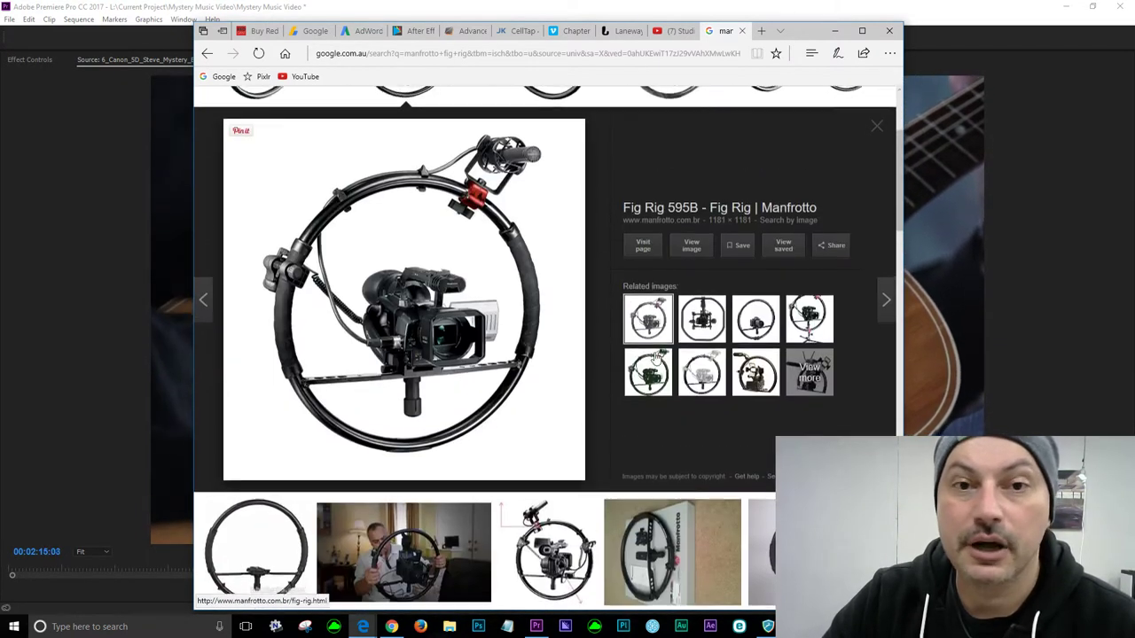
# - Close the Google Images tab, switch to the Red Giant purchase page, and minimize Edge
pyautogui.click(743, 31)
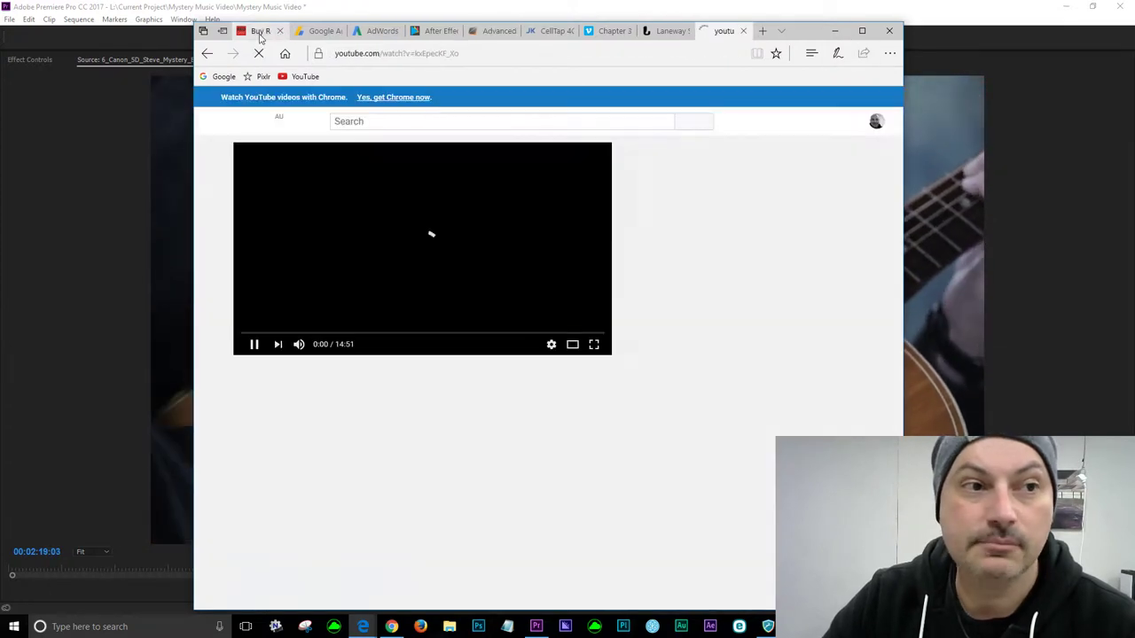
pyautogui.click(260, 32)
pyautogui.click(722, 31)
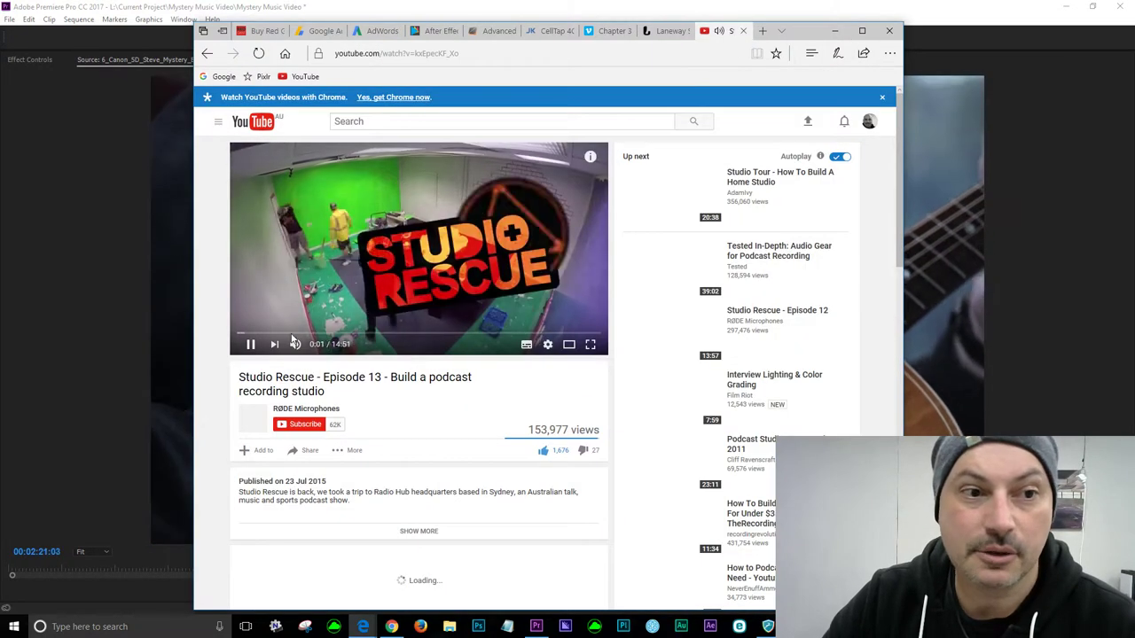
pyautogui.click(262, 31)
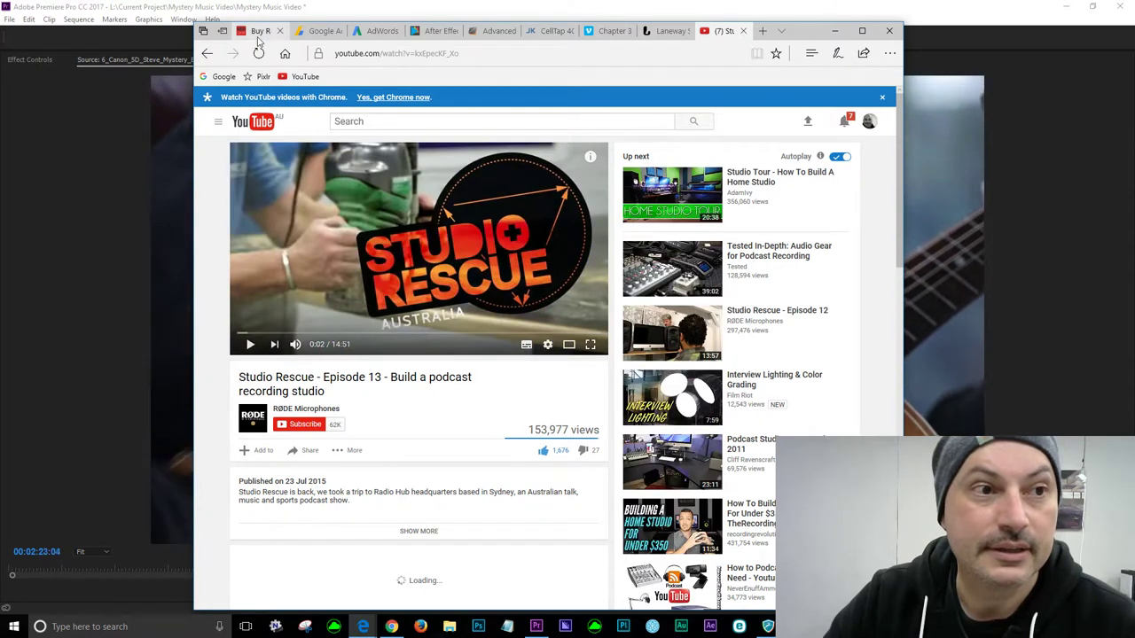
pyautogui.click(835, 31)
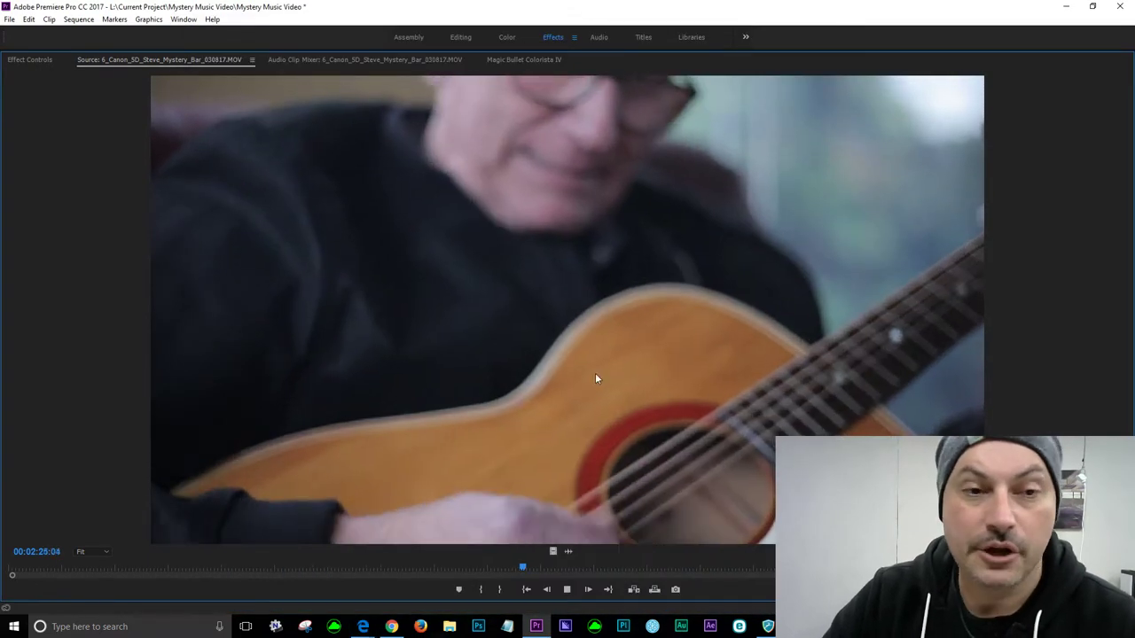
# - Scrub and play the guitarist clip, then place a marker at 00:00:15:01
pyautogui.click(55, 568)
pyautogui.moveTo(54, 569); pyautogui.dragTo(2, 581)
pyautogui.press('space')
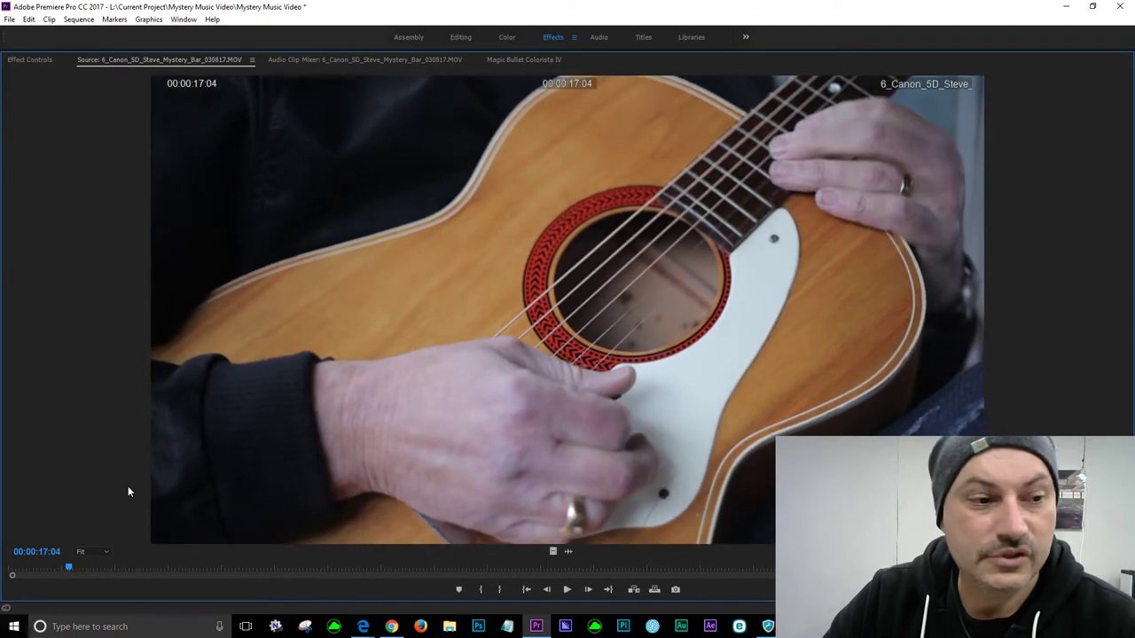
pyautogui.click(49, 568)
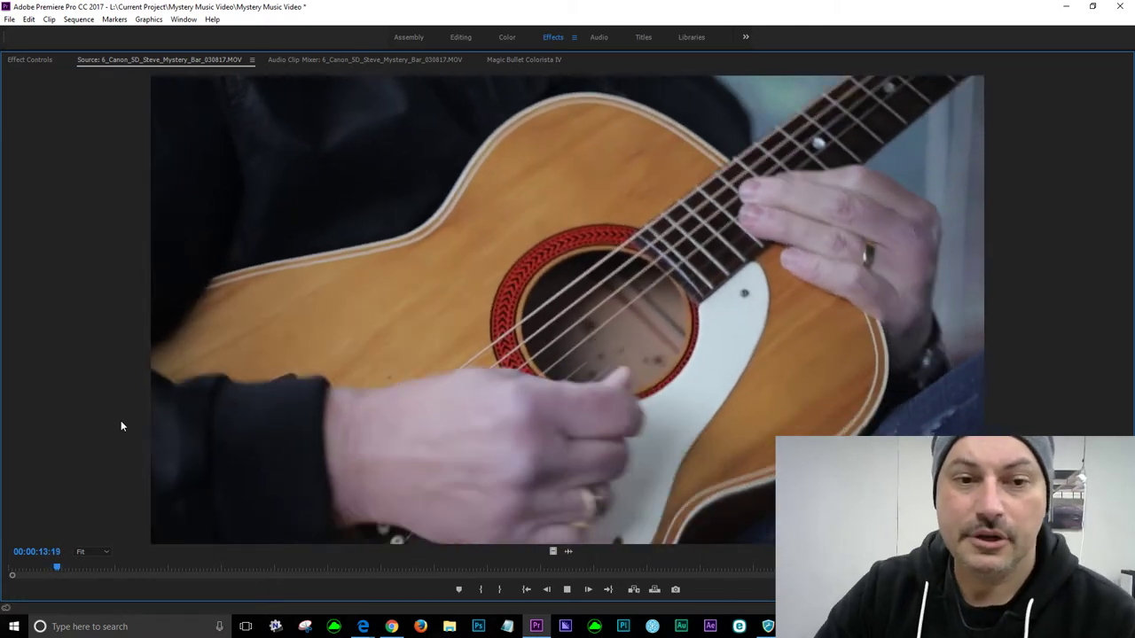
pyautogui.press('space')
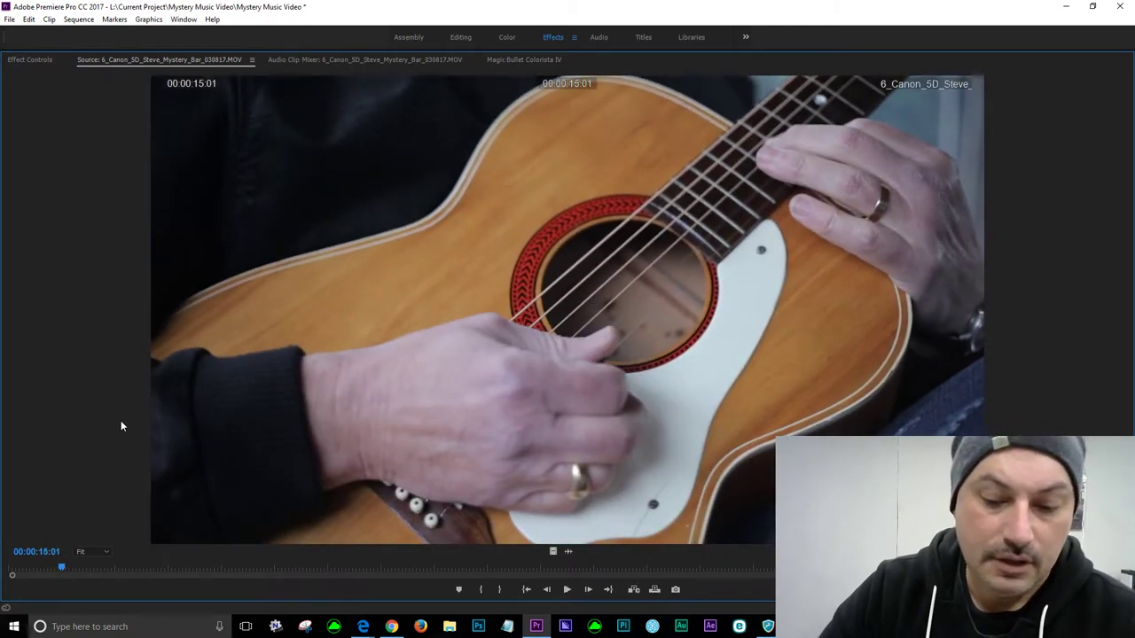
pyautogui.press('m')
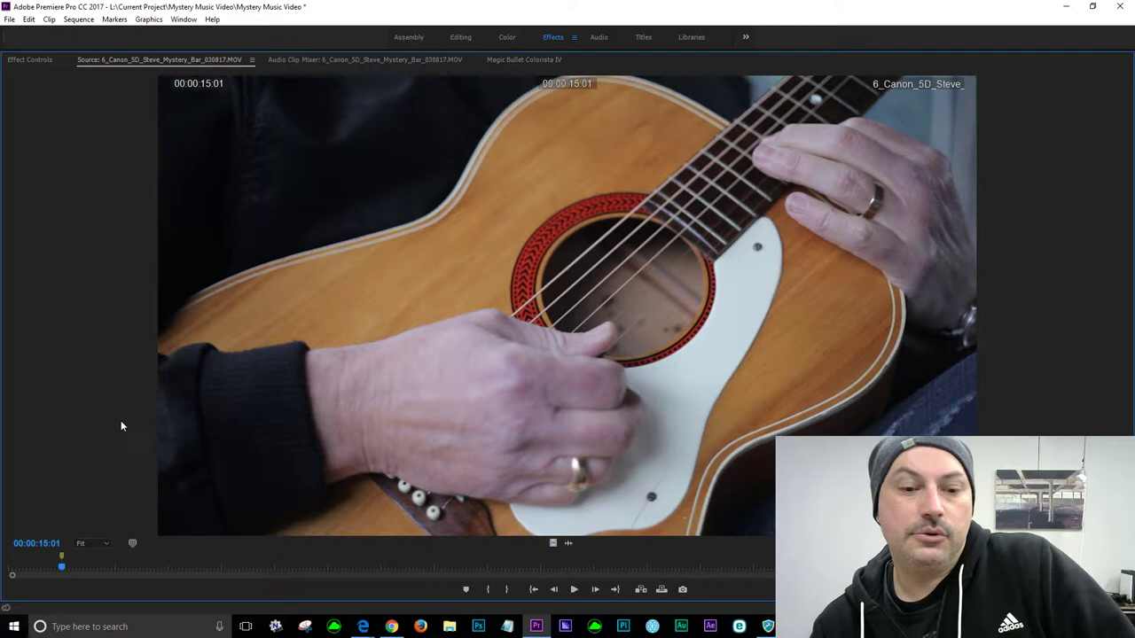
# - Play through 00:00:35:09 to 00:00:40:23 and step back to review the shot
pyautogui.press('space')
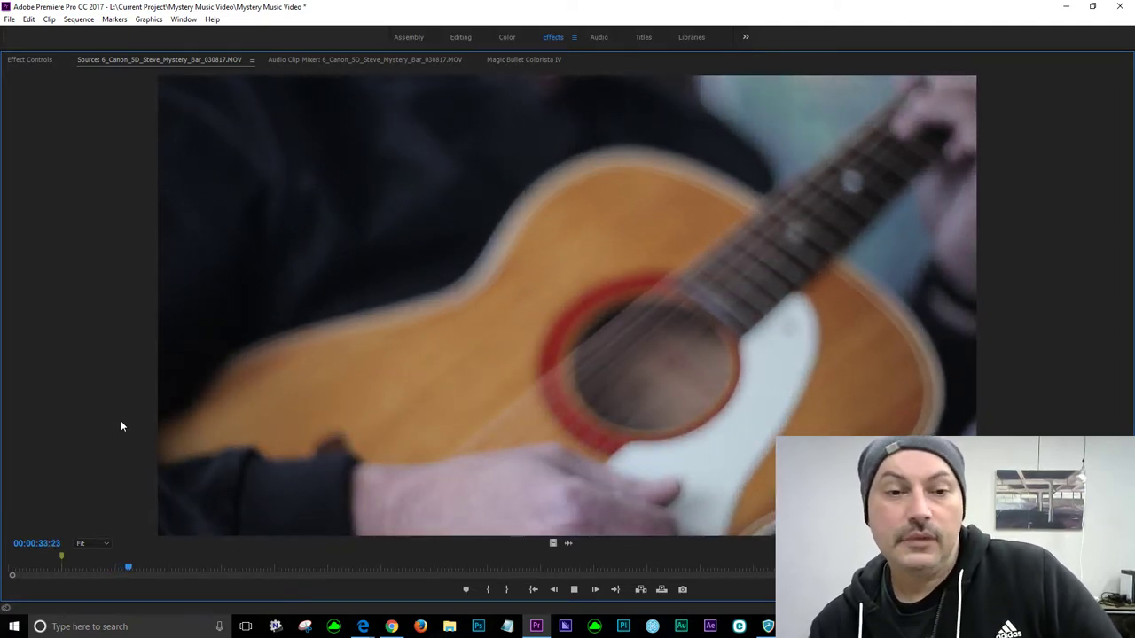
pyautogui.press('space')
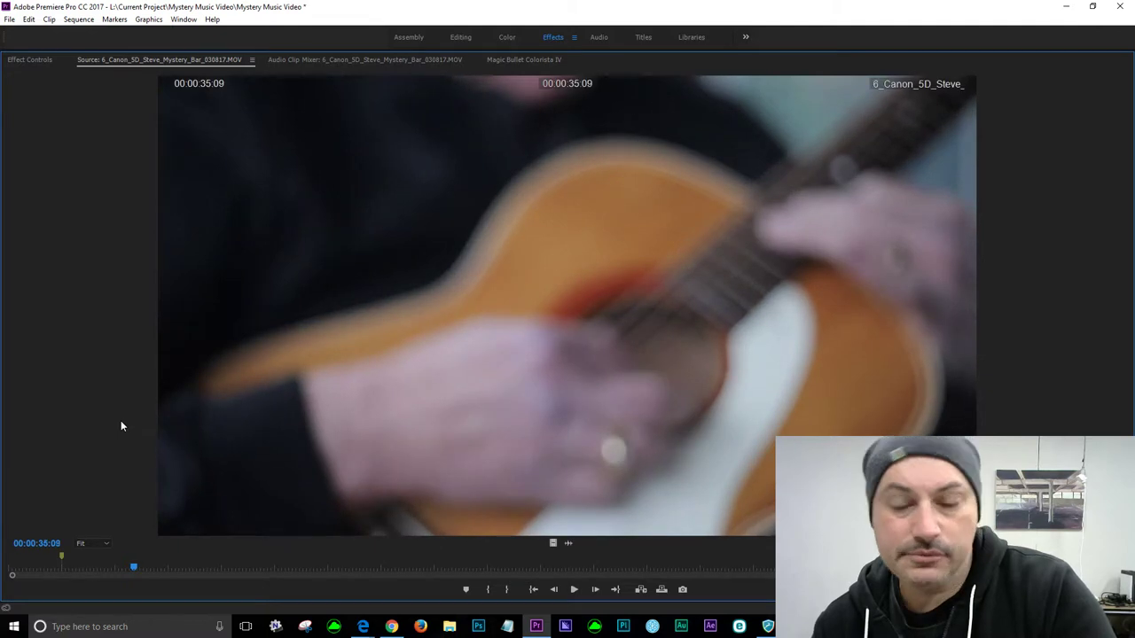
pyautogui.press('space')
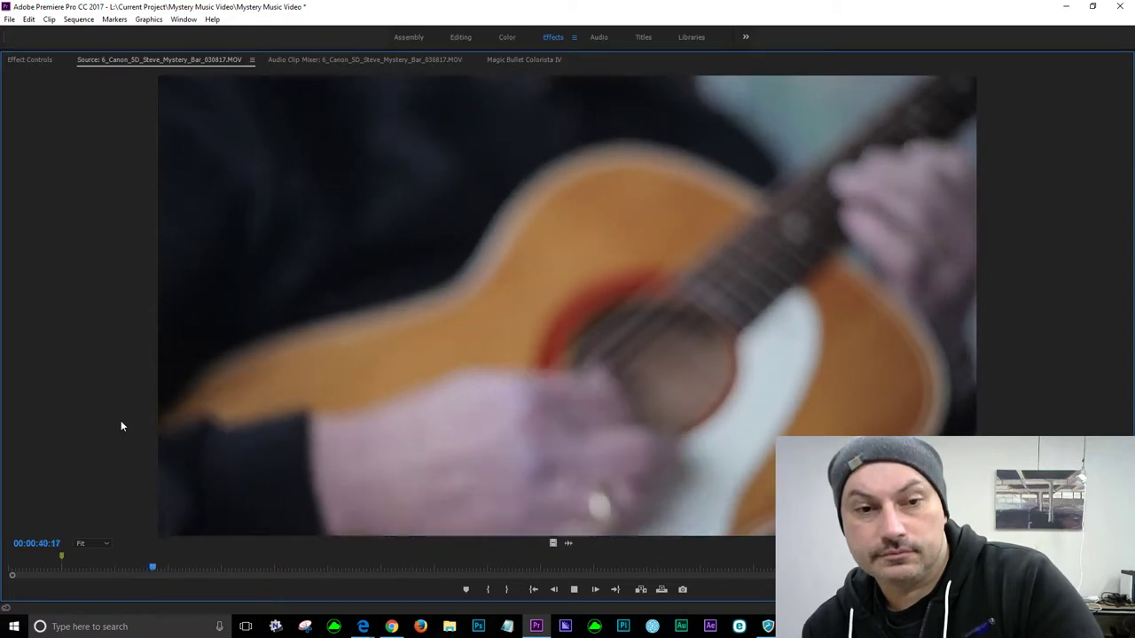
pyautogui.press('space')
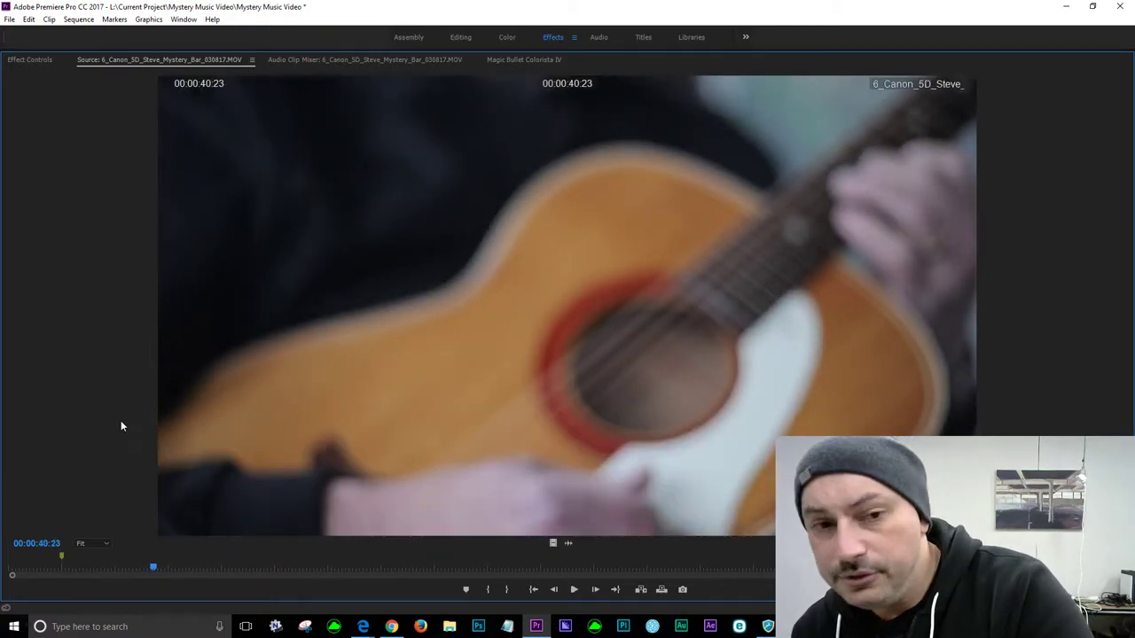
pyautogui.press('Left')
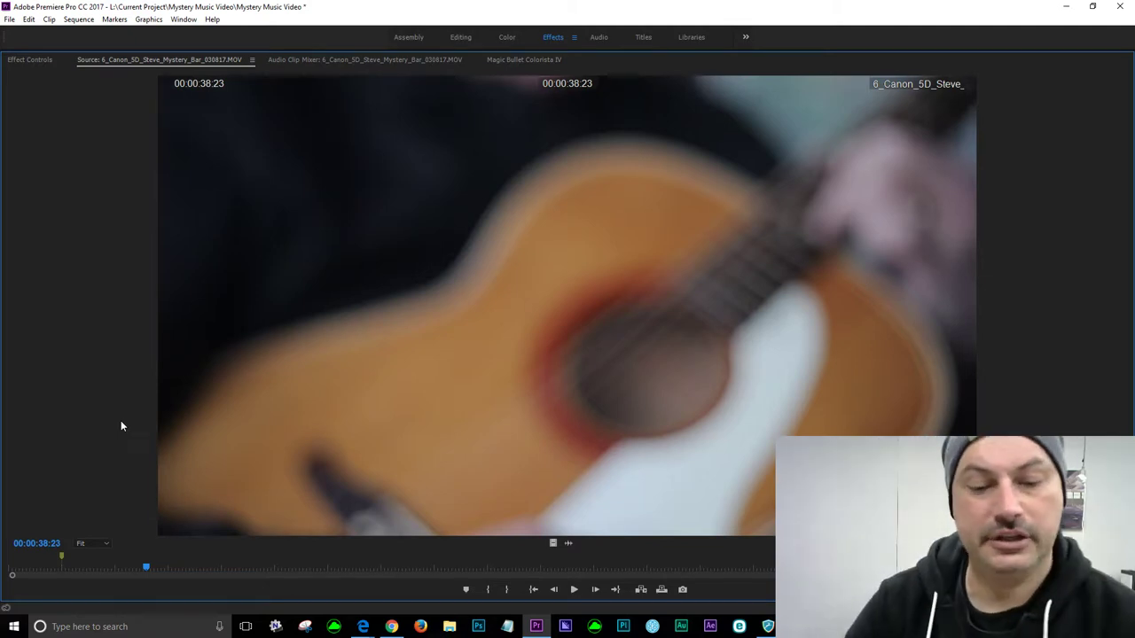
pyautogui.press('space')
pyautogui.moveTo(159, 567)
pyautogui.mouseDown()
pyautogui.moveTo(91, 577)
pyautogui.moveTo(164, 572)
pyautogui.mouseUp()
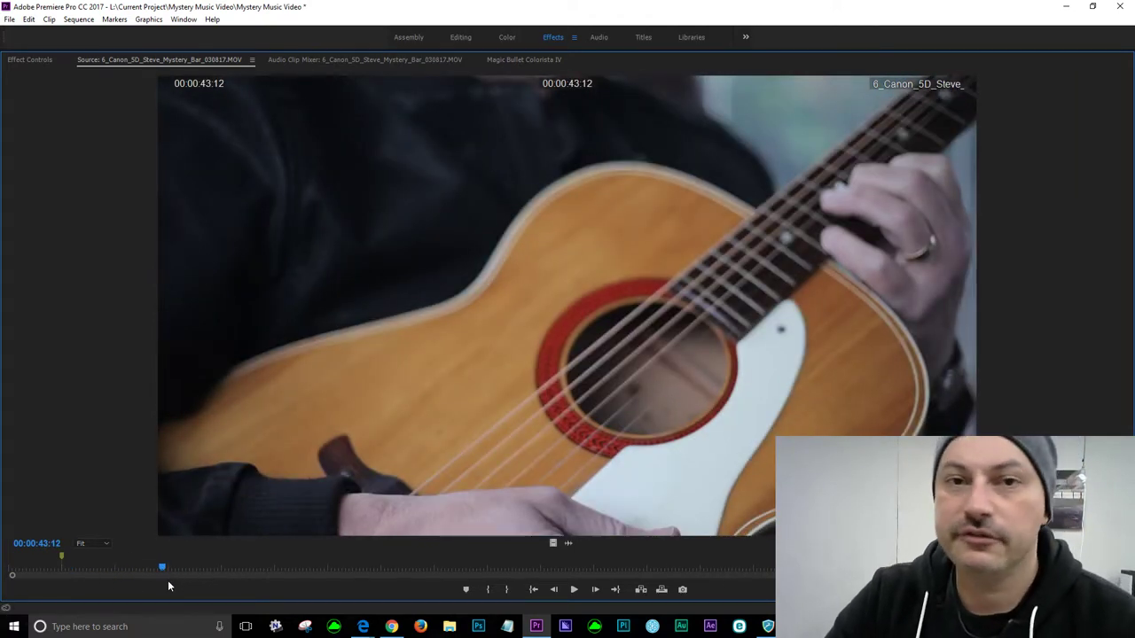
# - Replay from 00:00:34:04 and add a marker at 00:00:40:00
pyautogui.click(132, 571)
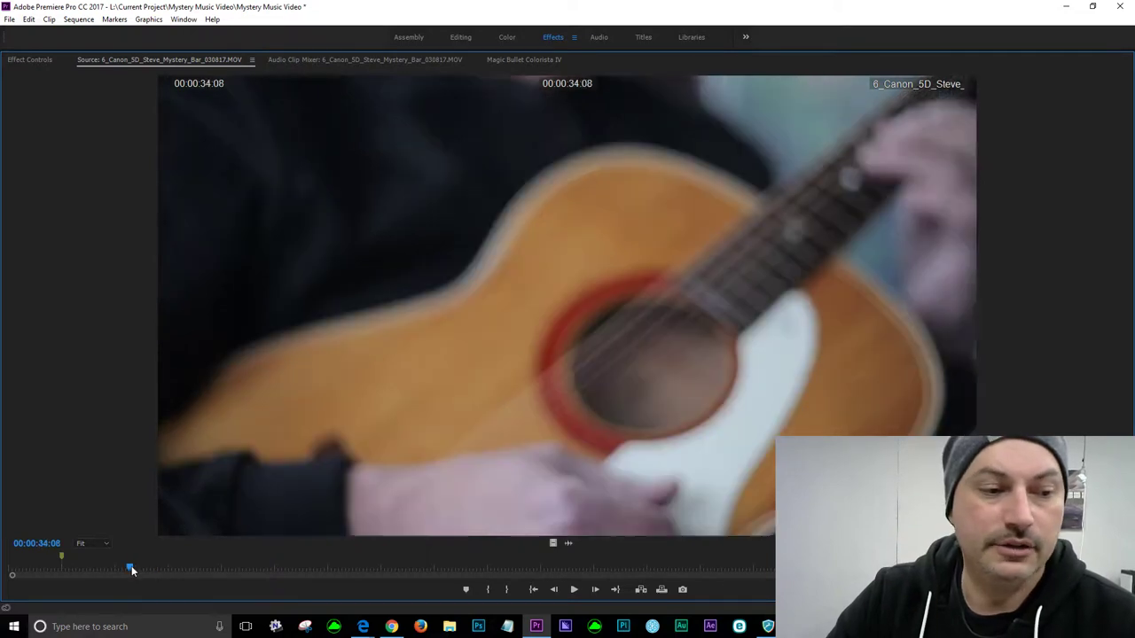
pyautogui.moveTo(132, 571); pyautogui.dragTo(129, 571)
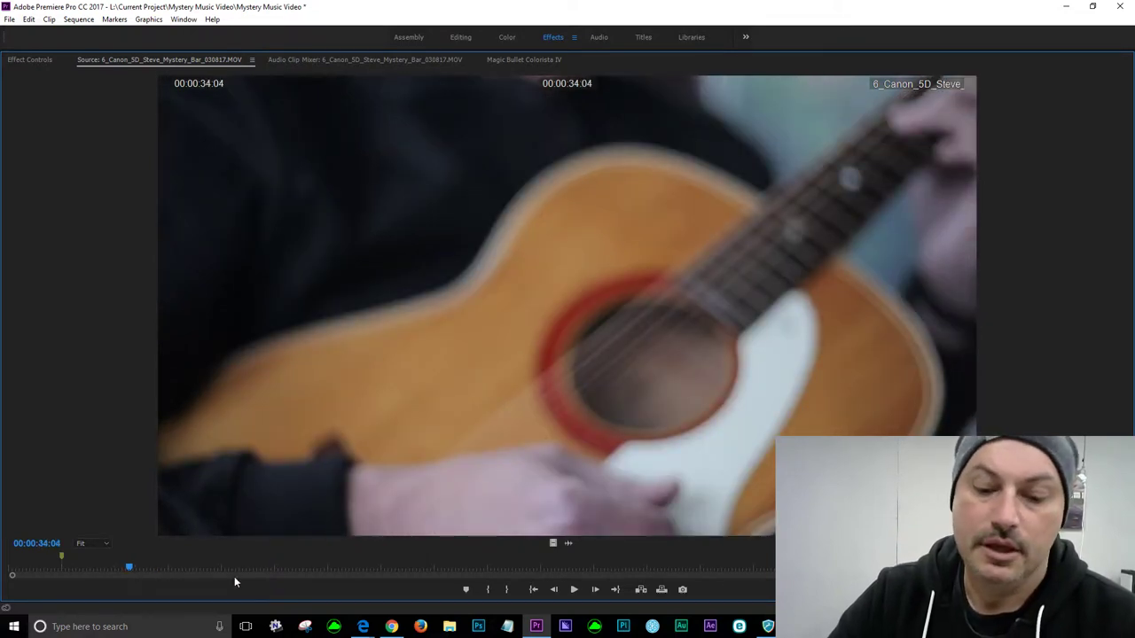
pyautogui.press('space')
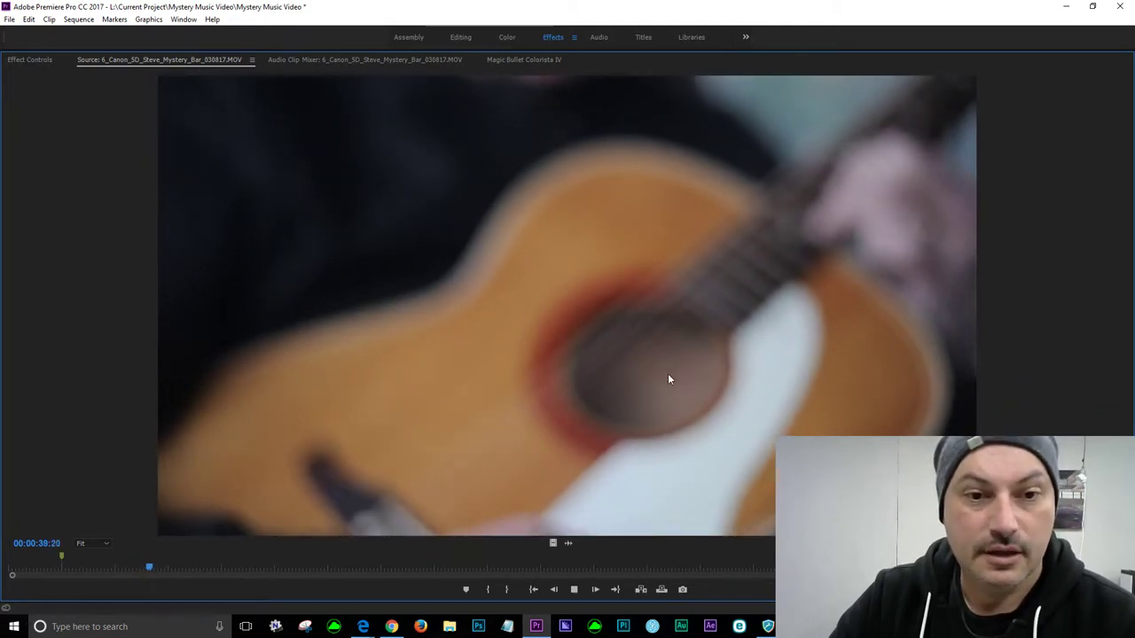
pyautogui.press('space')
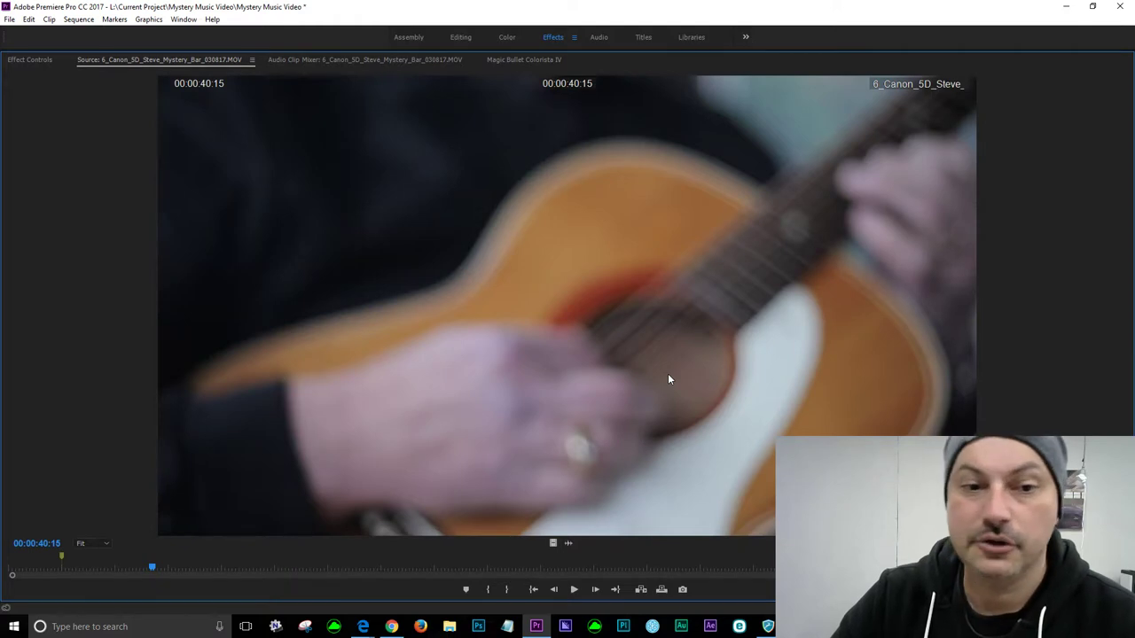
pyautogui.press('j')
pyautogui.press('j')
pyautogui.press('j')
pyautogui.press('k')
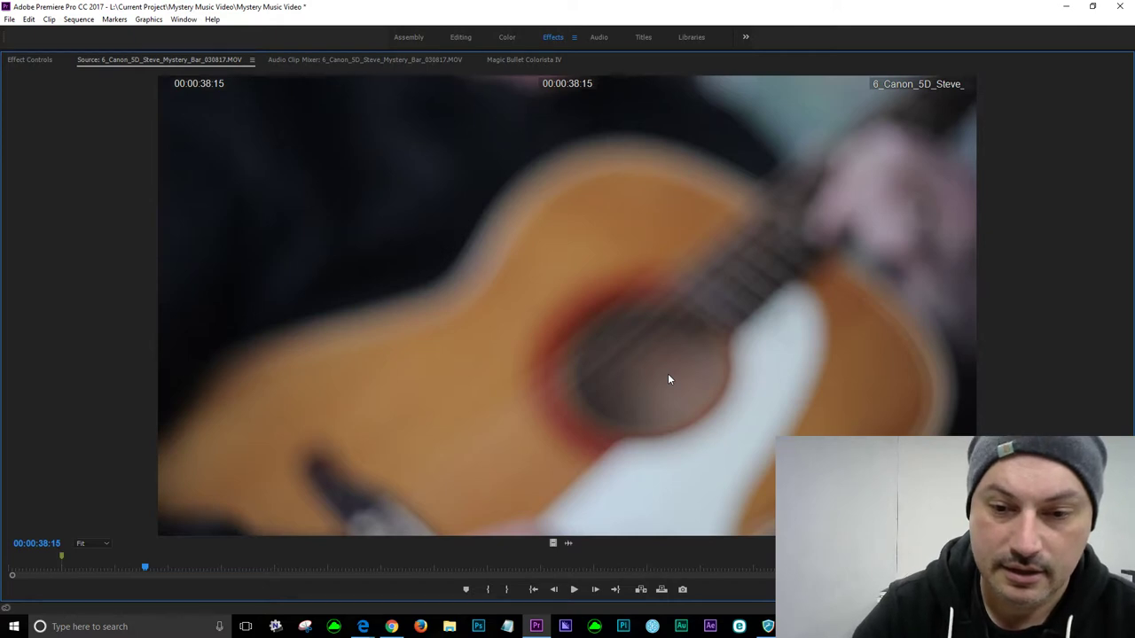
pyautogui.press('space')
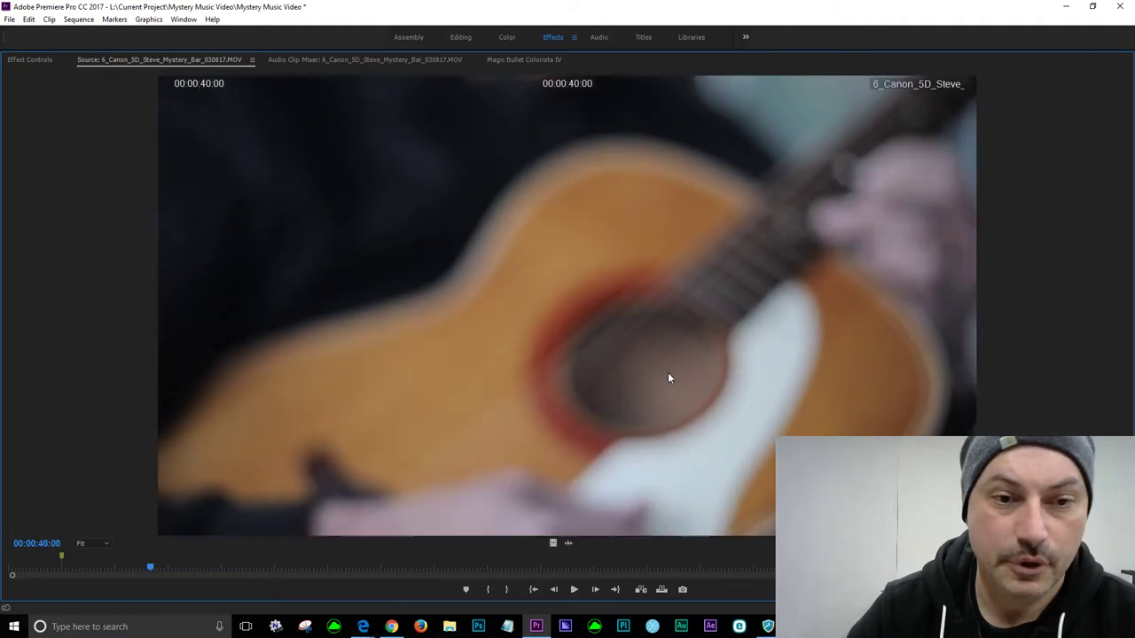
pyautogui.press('m')
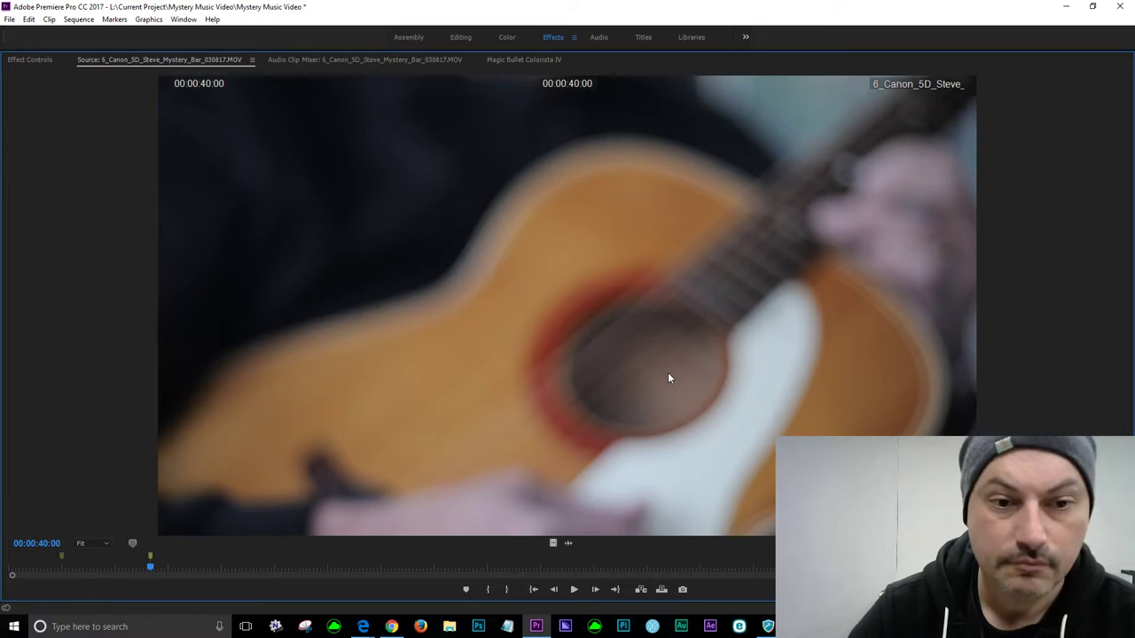
# - Add a marker at 00:00:30:23, then jump back and open its Marker dialog
pyautogui.click(102, 567)
pyautogui.click(124, 568)
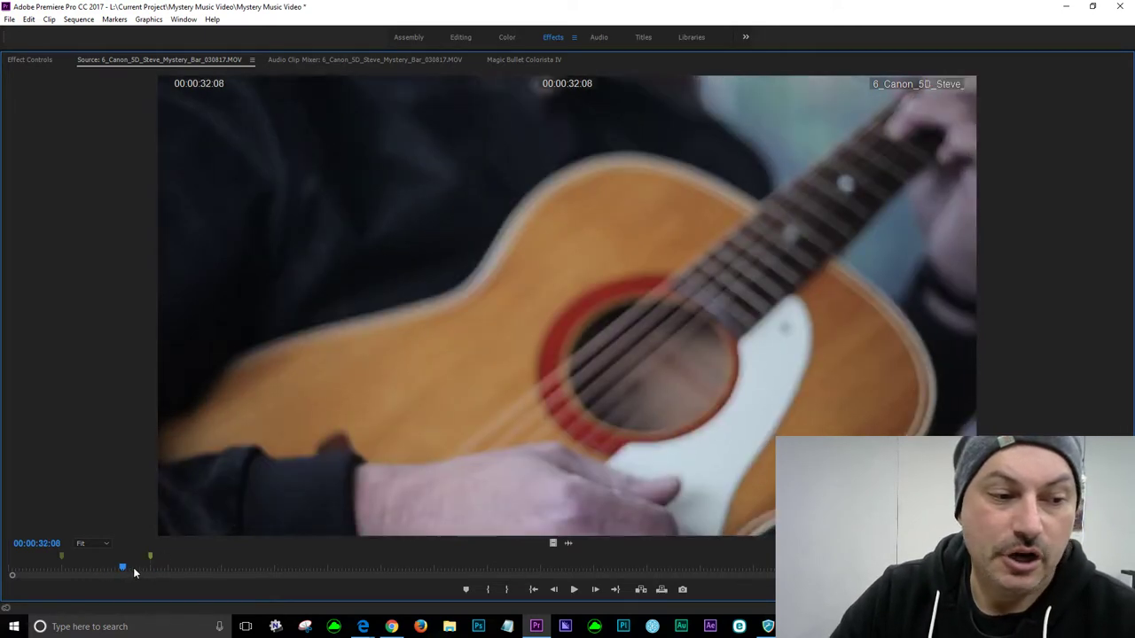
pyautogui.click(115, 568)
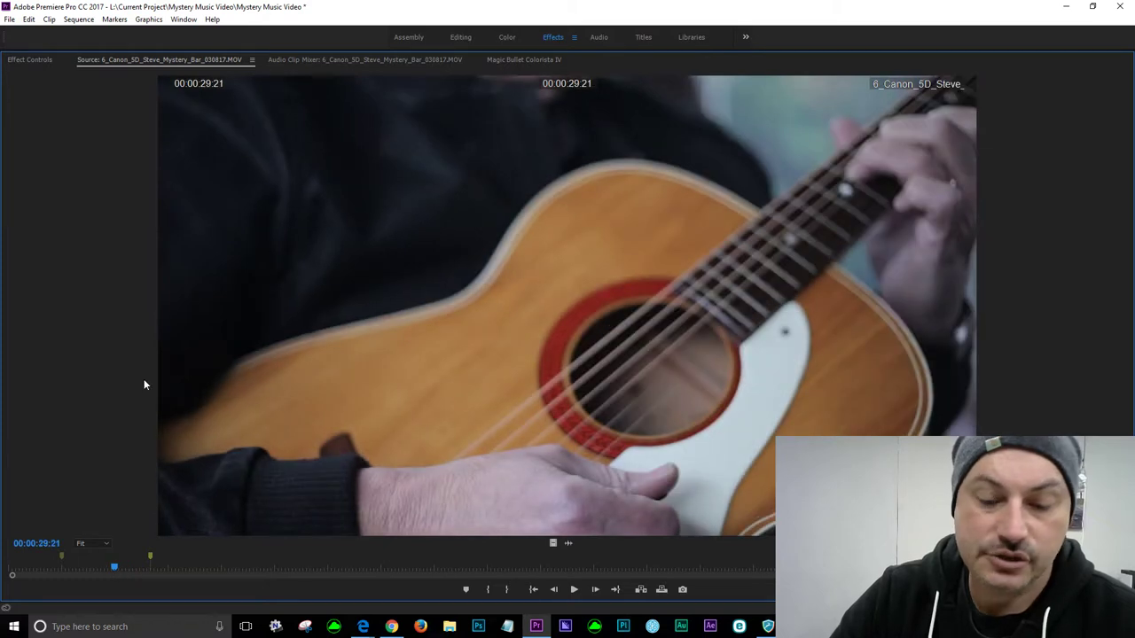
pyautogui.press('space')
pyautogui.press('space')
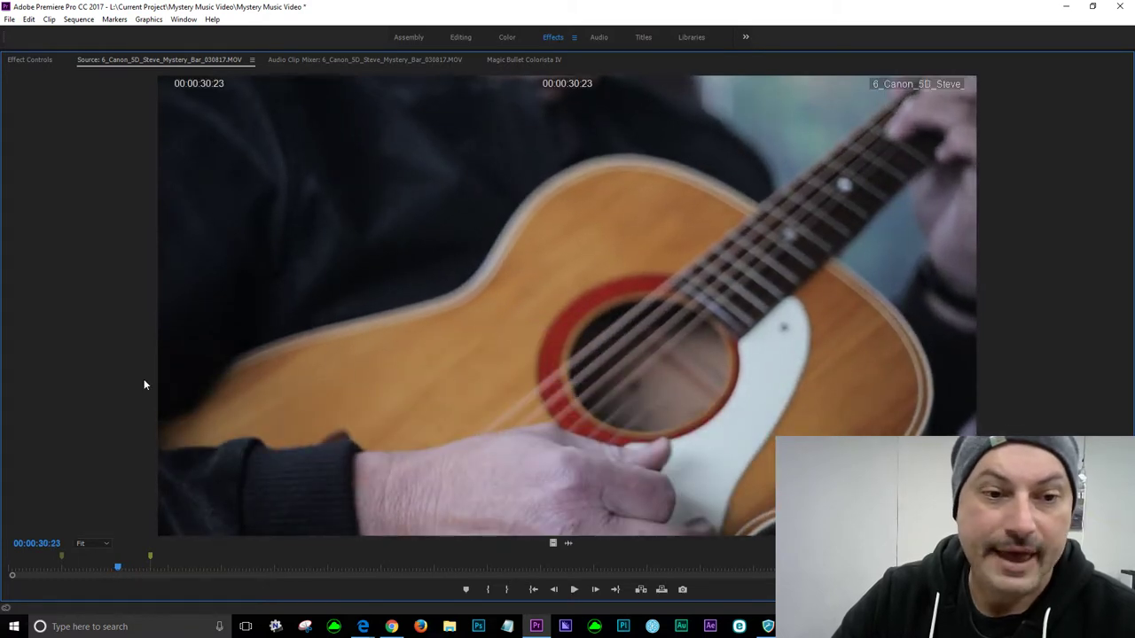
pyautogui.press('m')
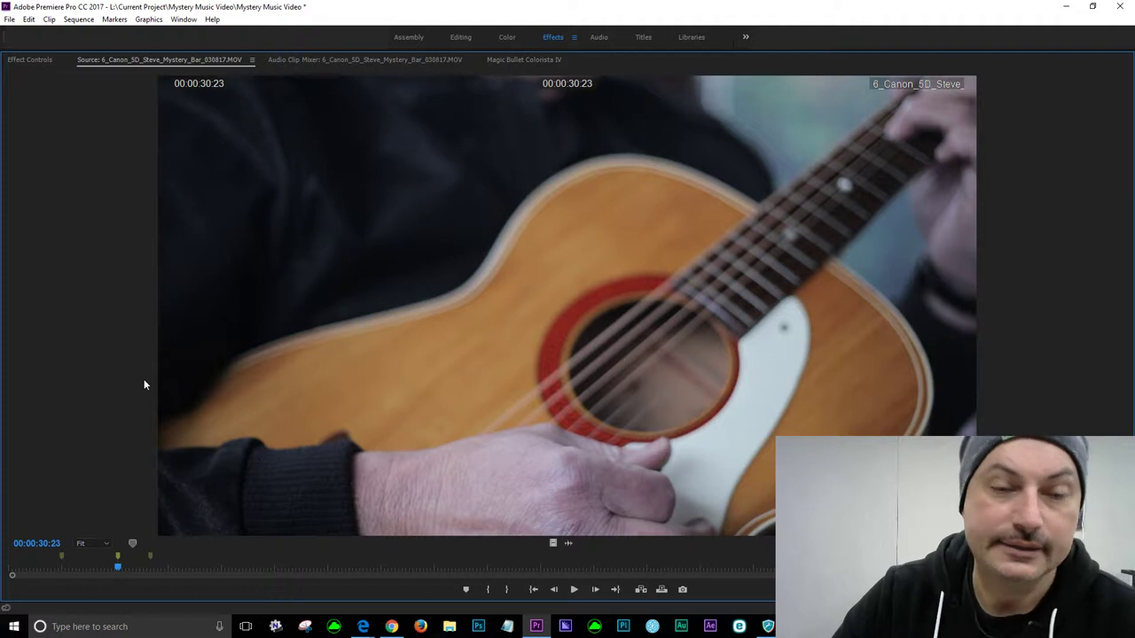
pyautogui.press('space')
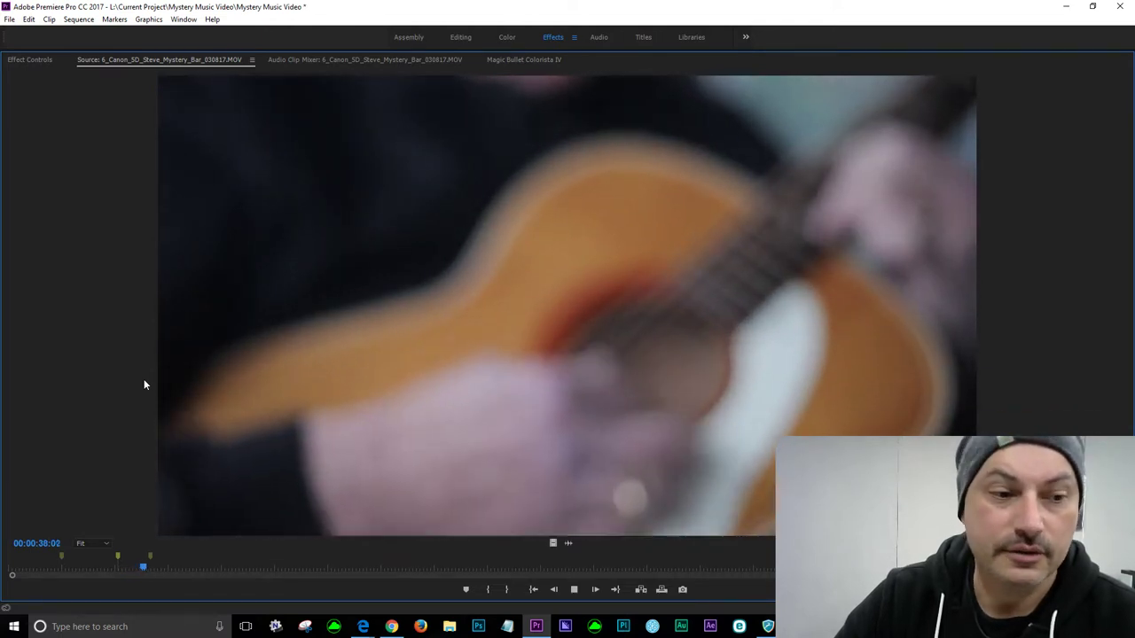
pyautogui.press('space')
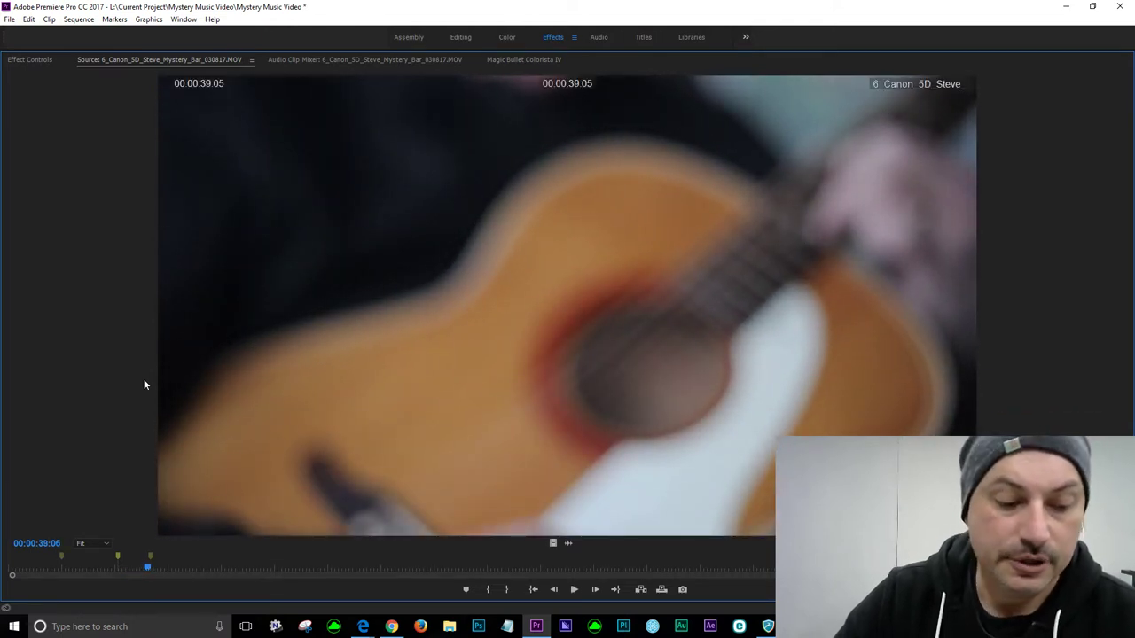
pyautogui.hotkey('ctrl', 'shift', 'm')
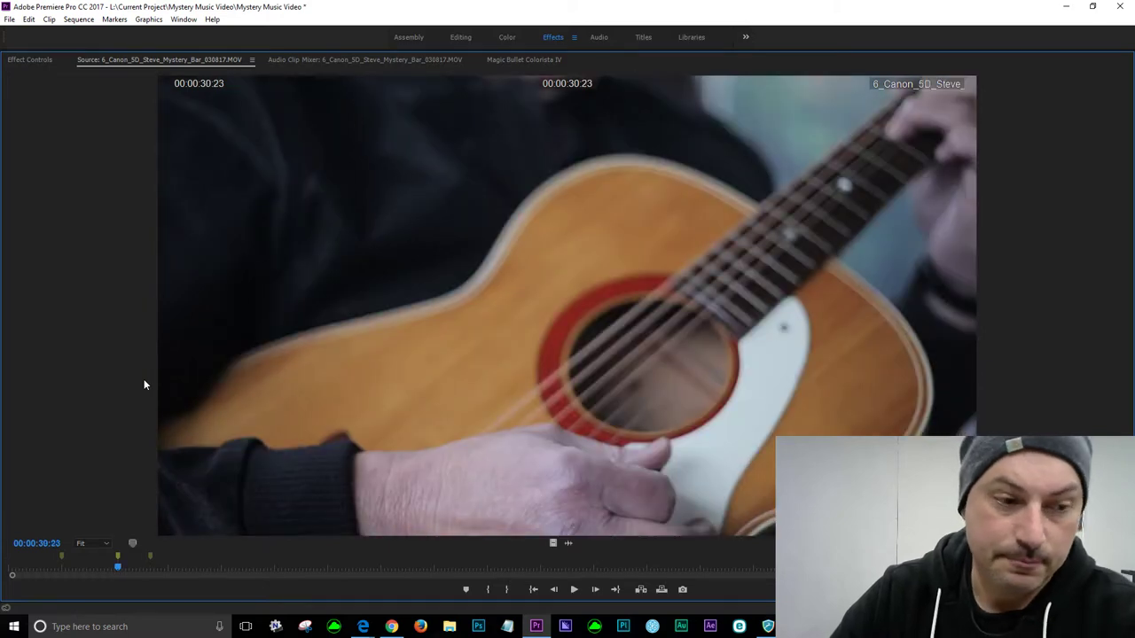
pyautogui.press('m')
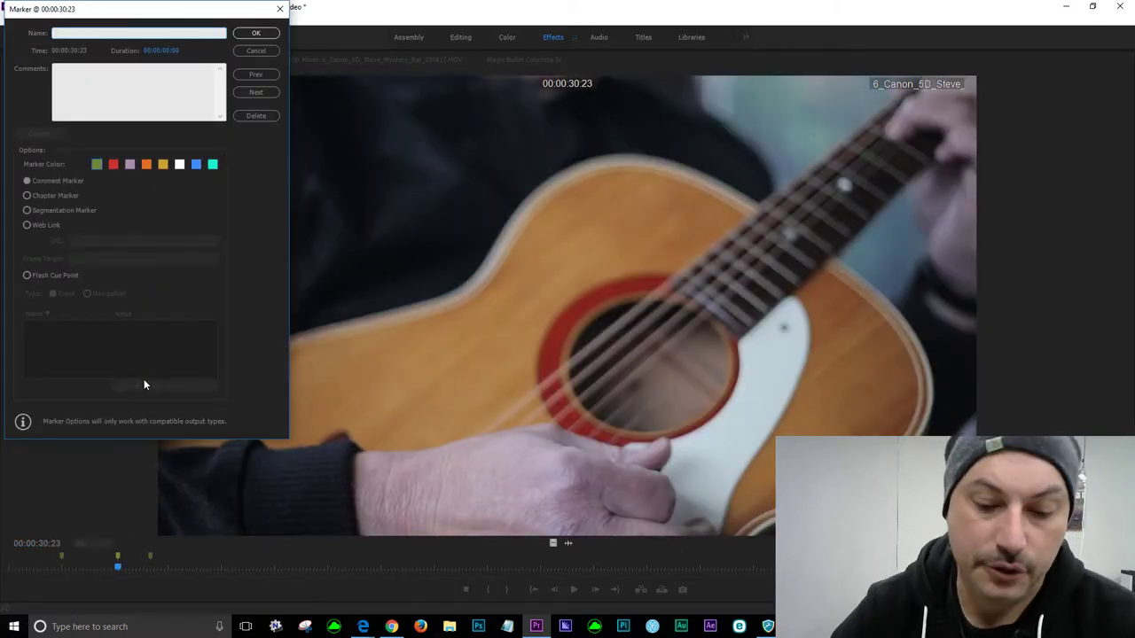
# - Name the 00:00:30:23 marker 'Fade Out Close Up' with comment 'Possible ending to the Song'
pyautogui.write('Fade')
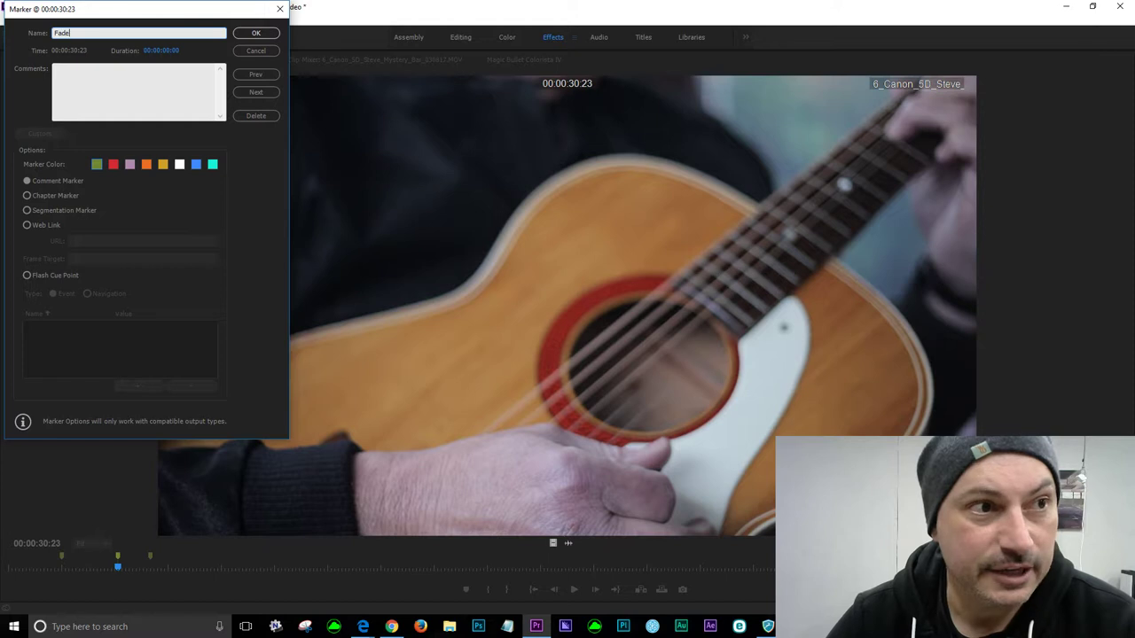
pyautogui.write(' Ou')
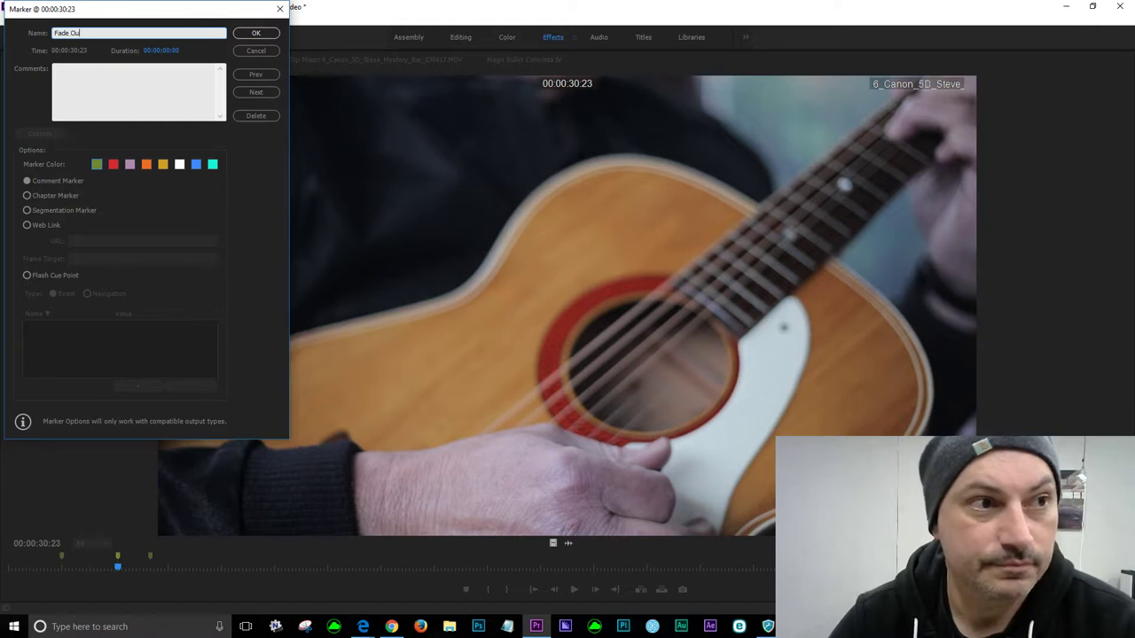
pyautogui.write('t Cu')
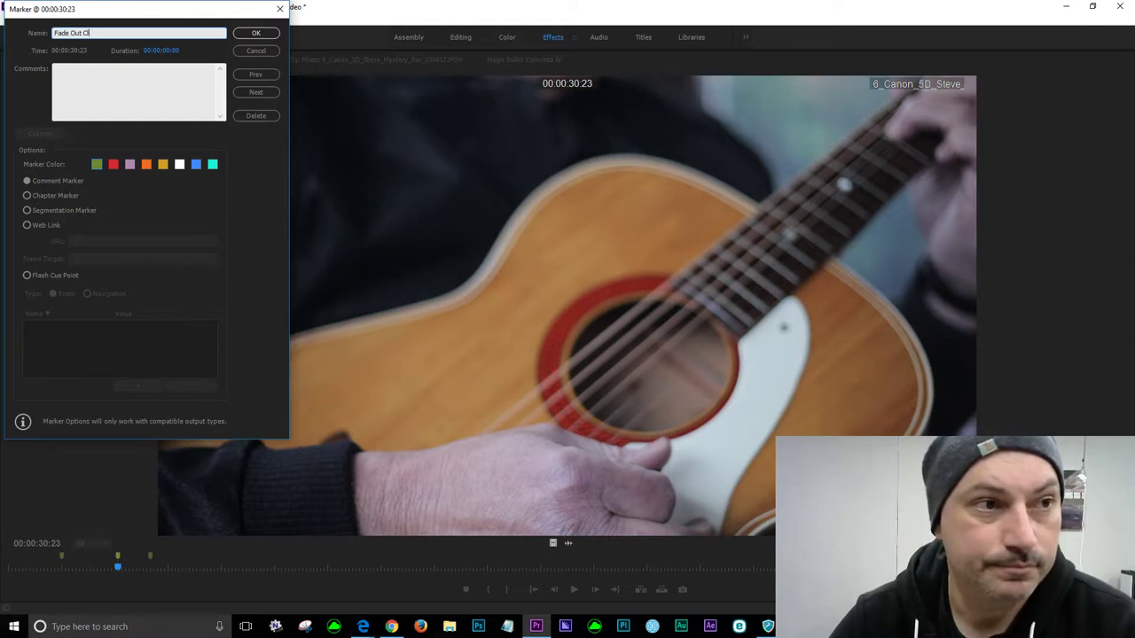
pyautogui.write('ose Up')
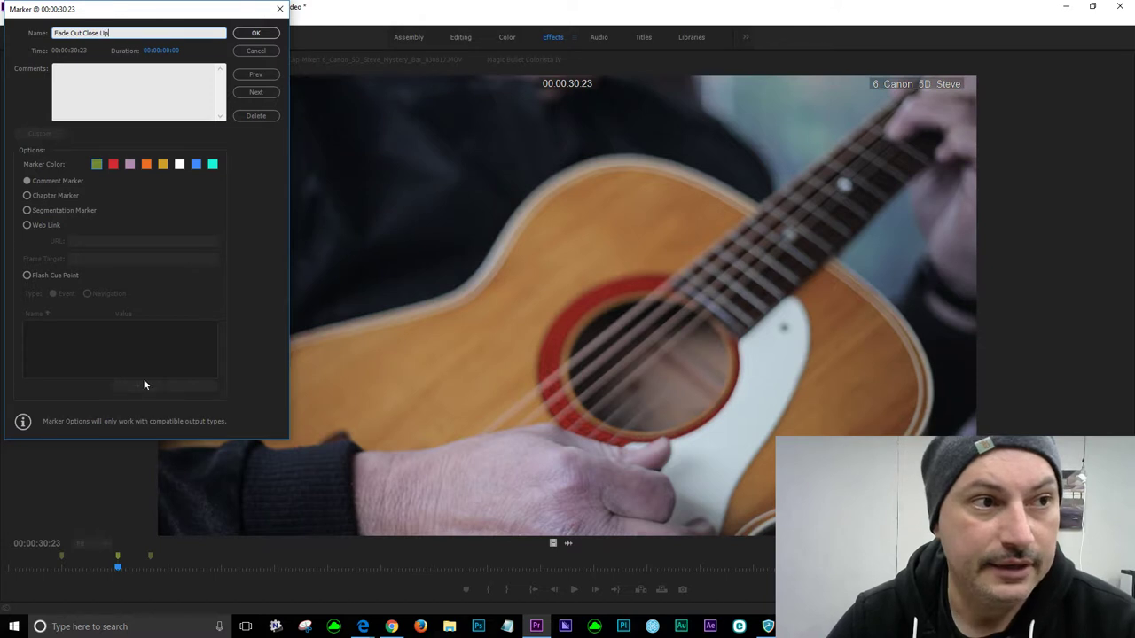
pyautogui.press('Tab')
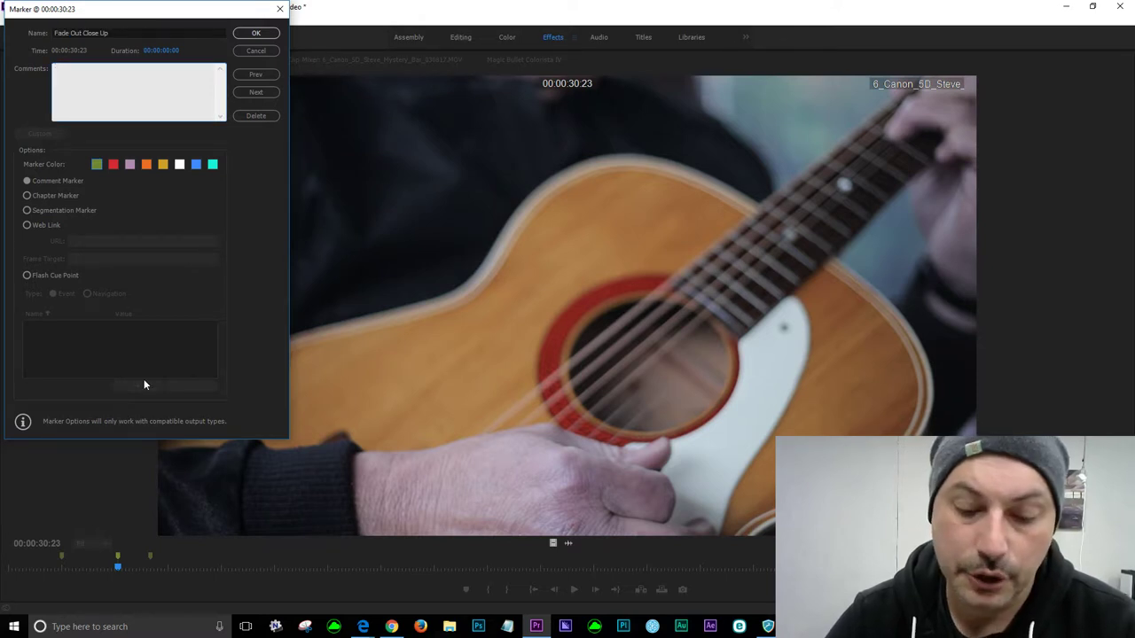
pyautogui.write('Possible ending ')
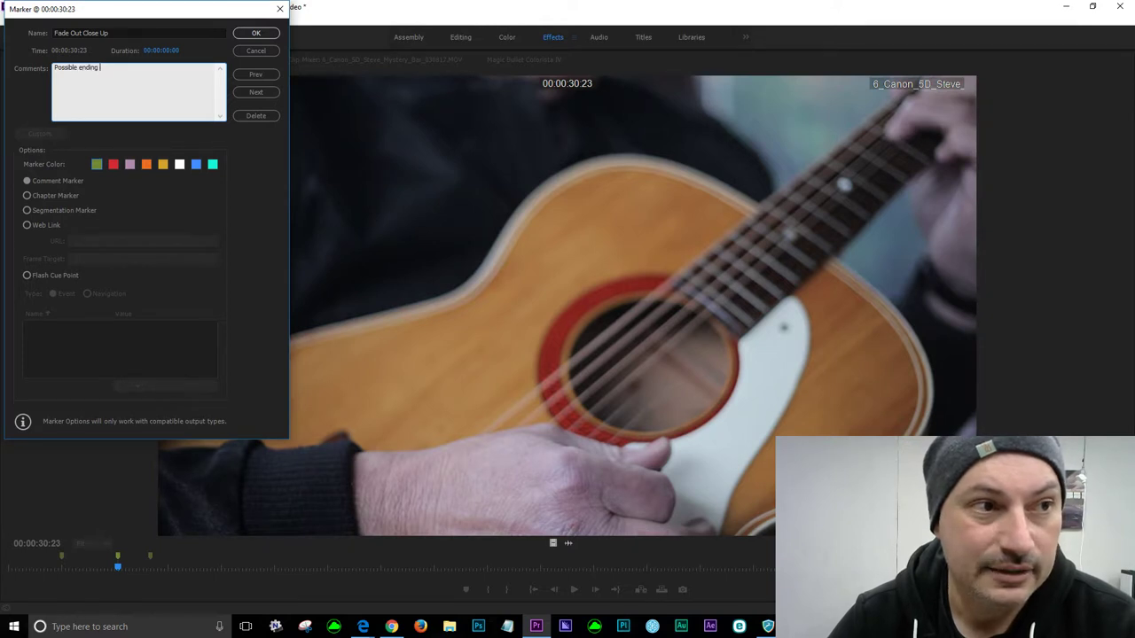
pyautogui.write('to the Song')
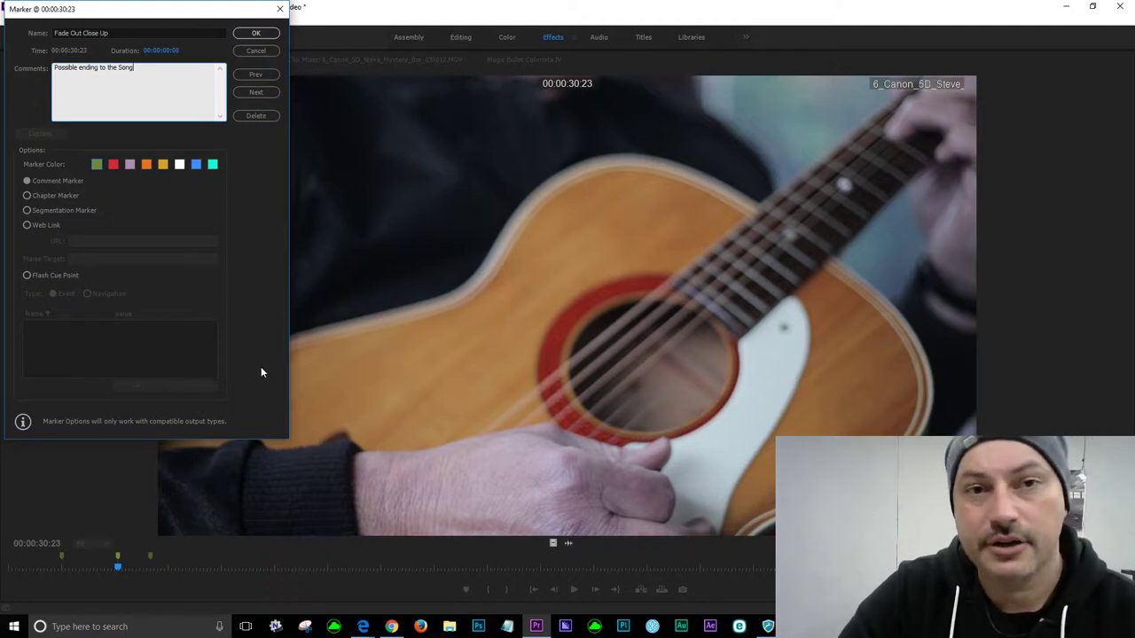
pyautogui.click(177, 168)
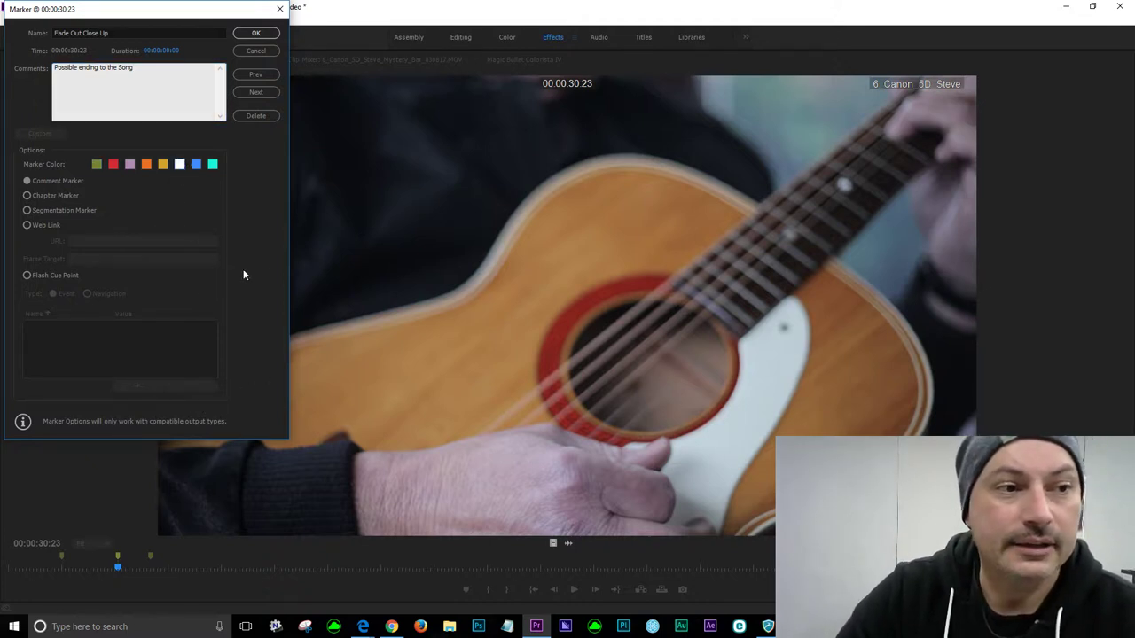
pyautogui.click(256, 33)
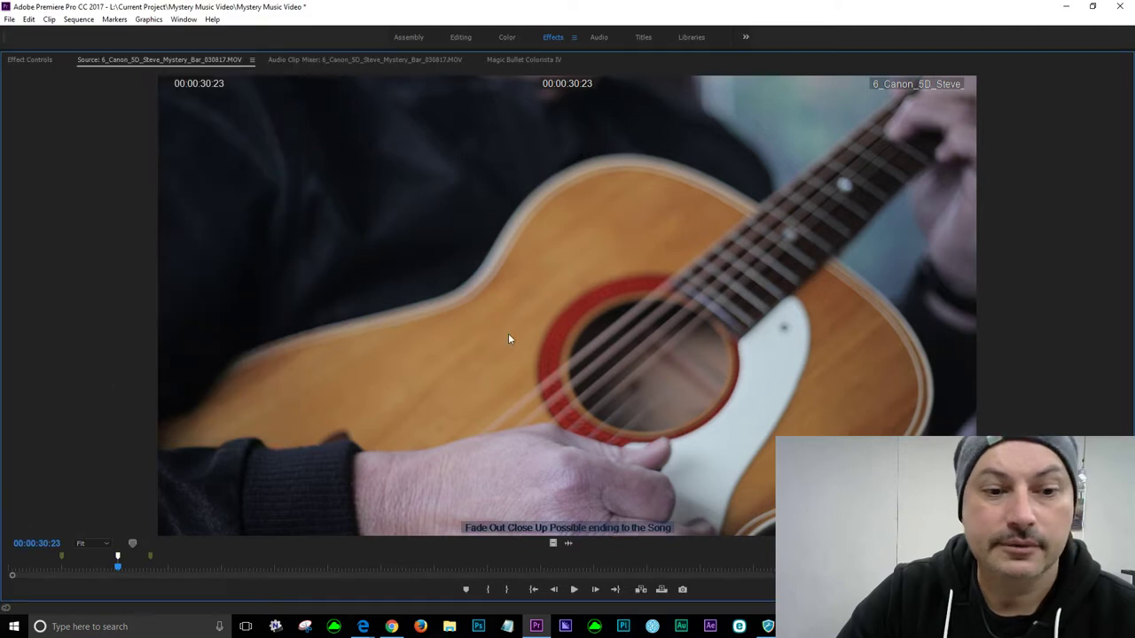
# - Add a marker at 00:00:48:10, then return to and open the 00:00:40:00 marker
pyautogui.moveTo(124, 575); pyautogui.dragTo(148, 589)
pyautogui.press('space')
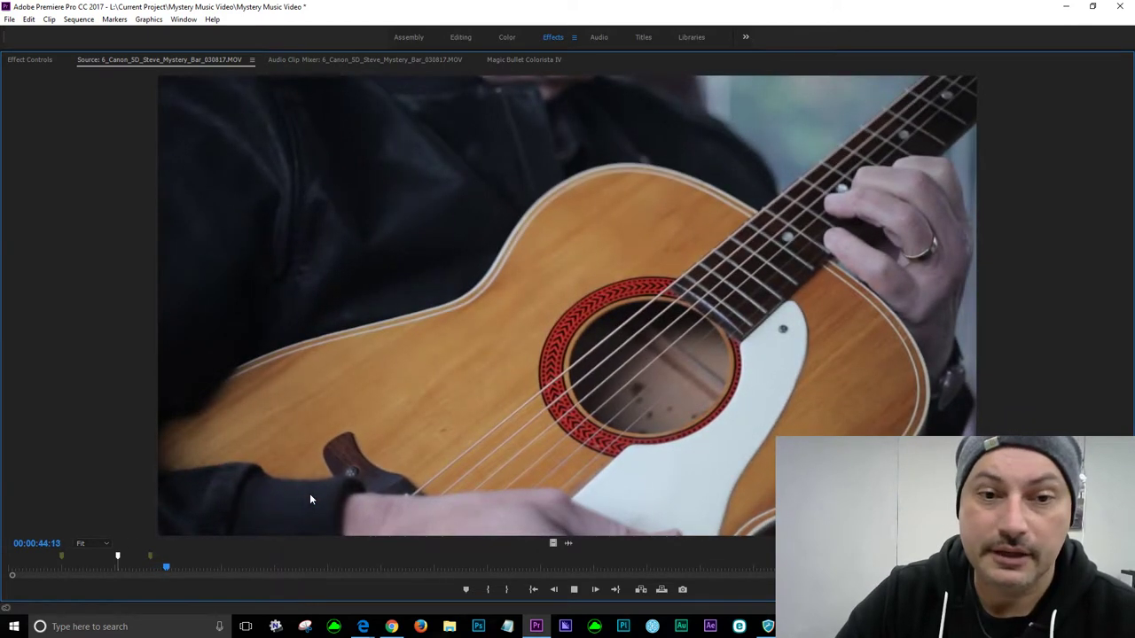
pyautogui.press('space')
pyautogui.press('space')
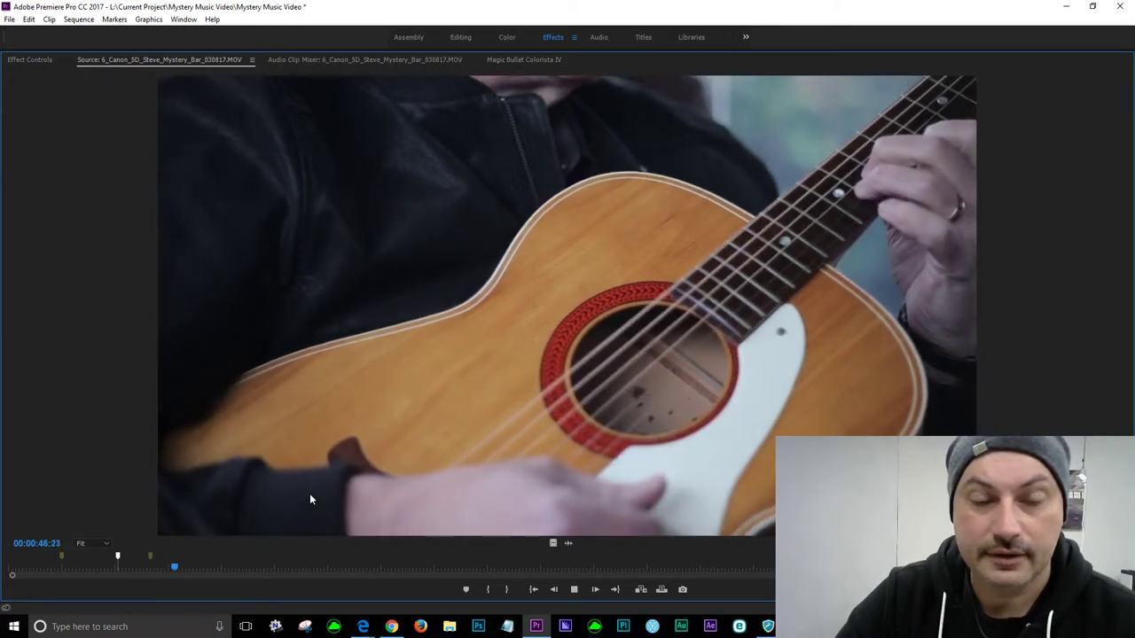
pyautogui.press('space')
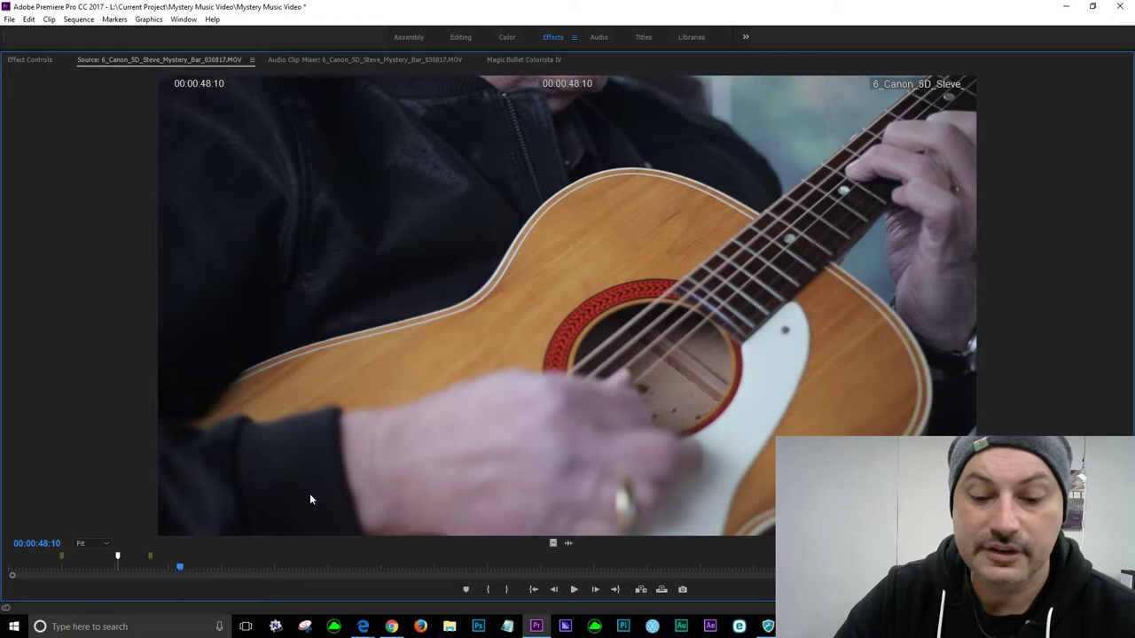
pyautogui.press('m')
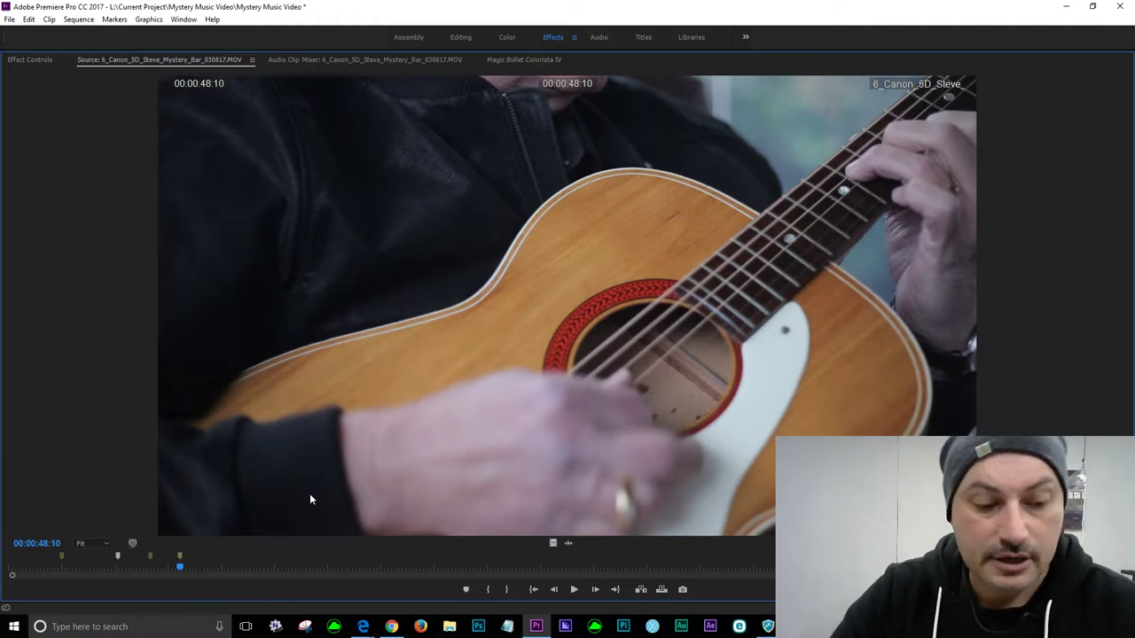
pyautogui.hotkey('ctrl', 'shift', 'm')
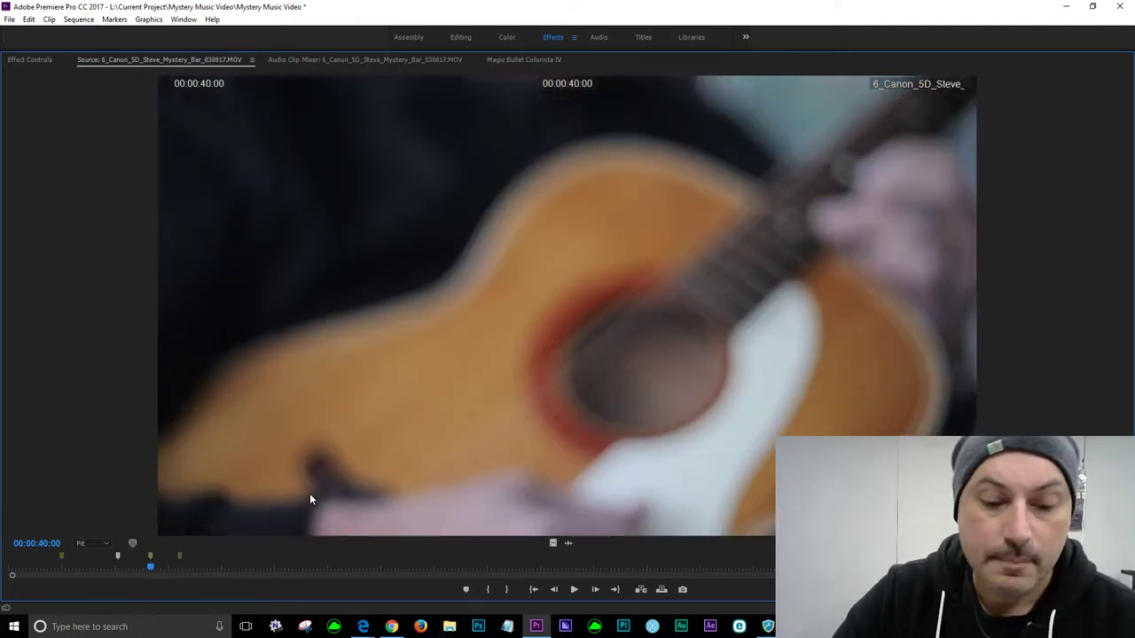
pyautogui.press('m')
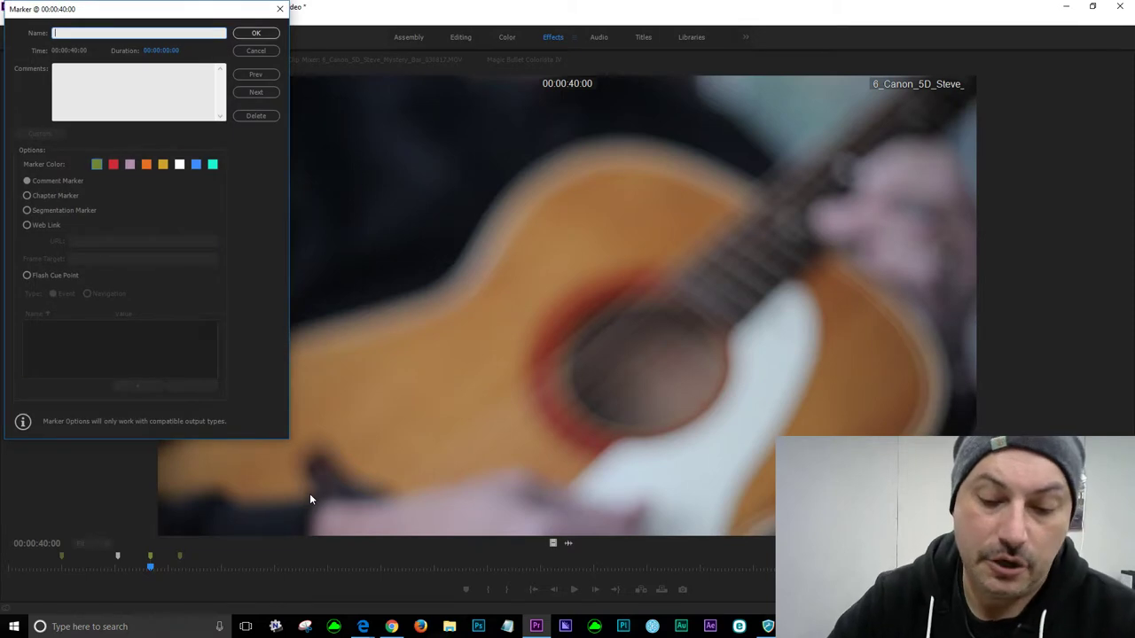
# - Enter marker name 'Fade In Close Up' and comment 'Possible start to the song', then confirm
pyautogui.write('Fade In')
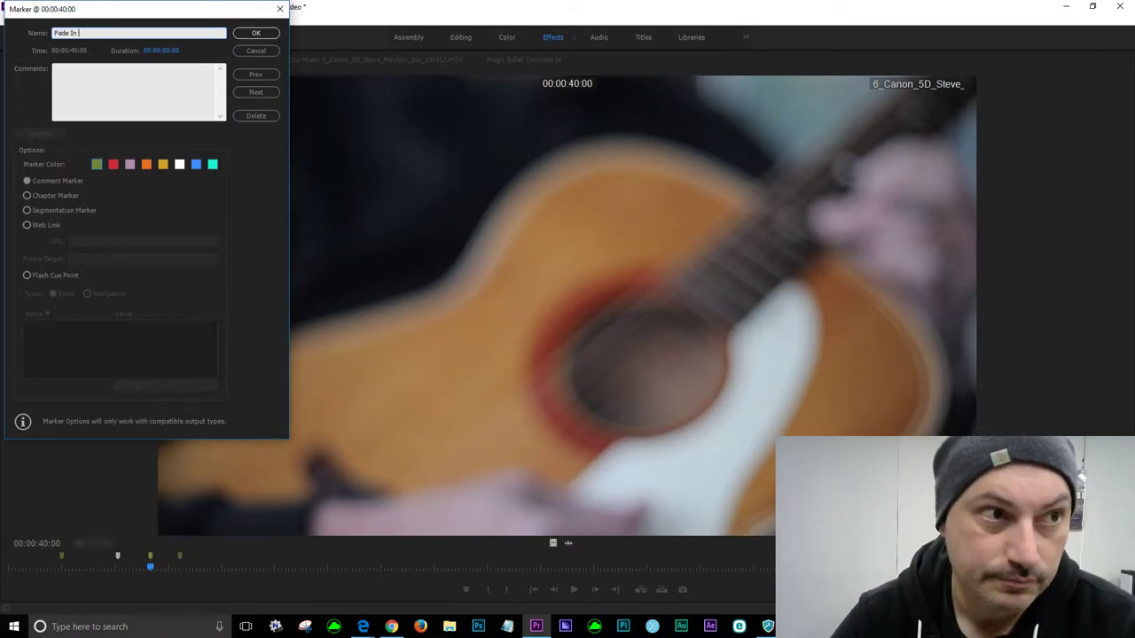
pyautogui.write(' Close Up')
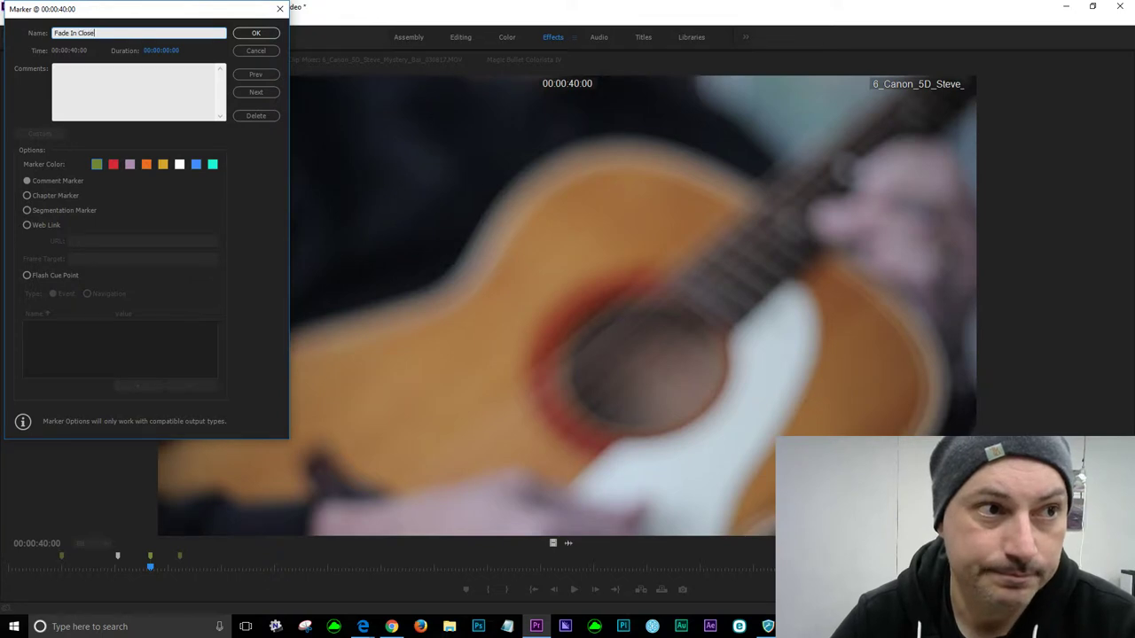
pyautogui.press('Tab')
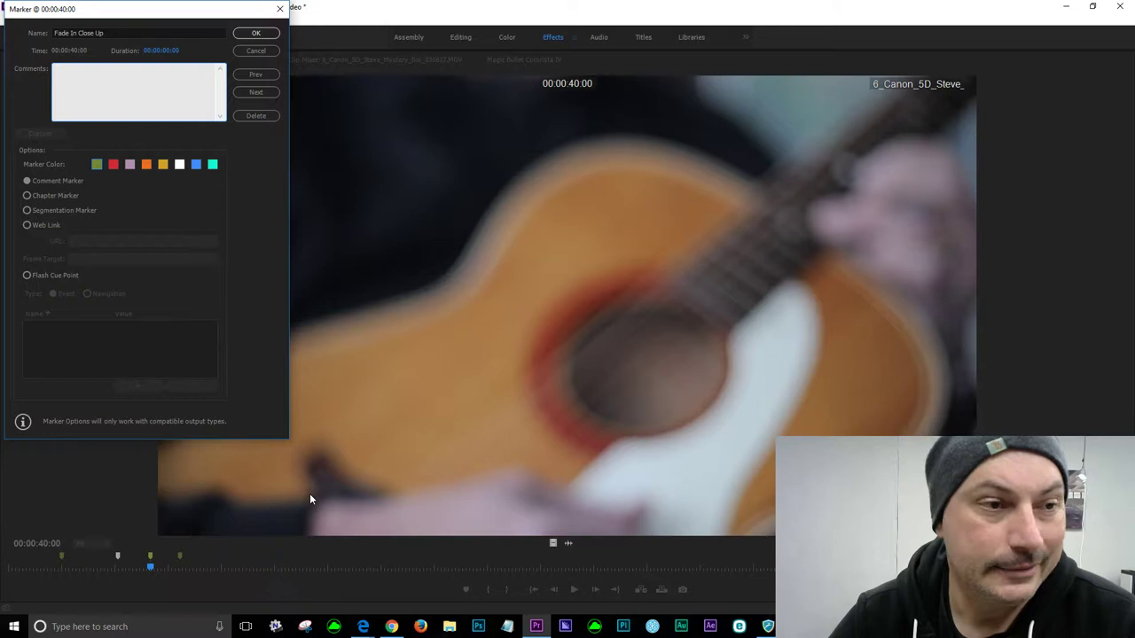
pyautogui.write('Pos')
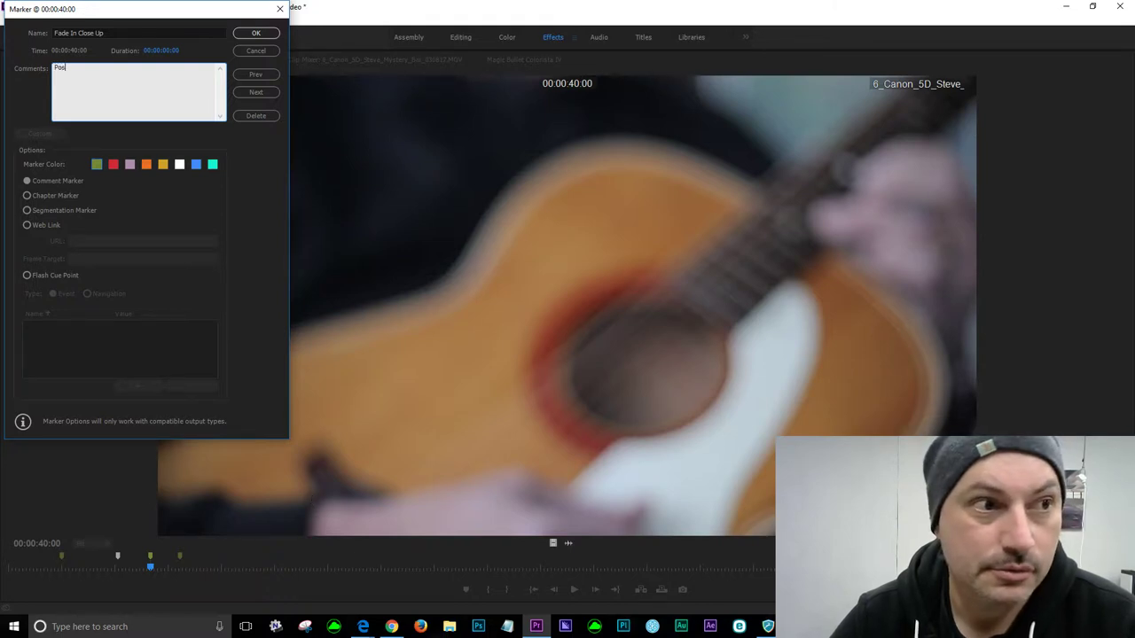
pyautogui.write('sible s')
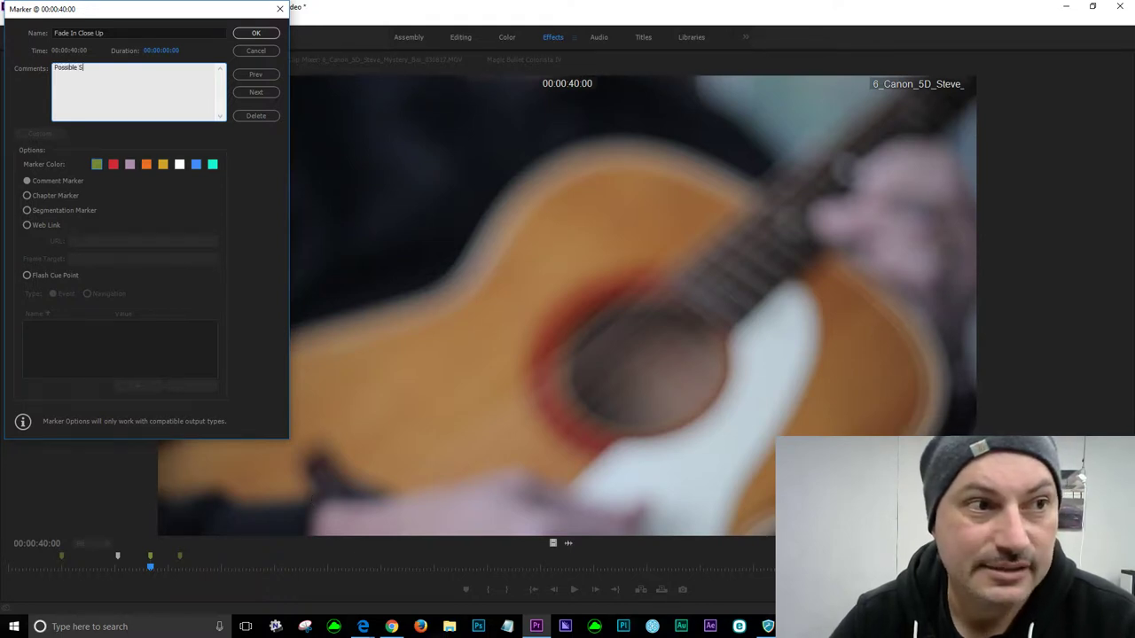
pyautogui.write('tart to the song')
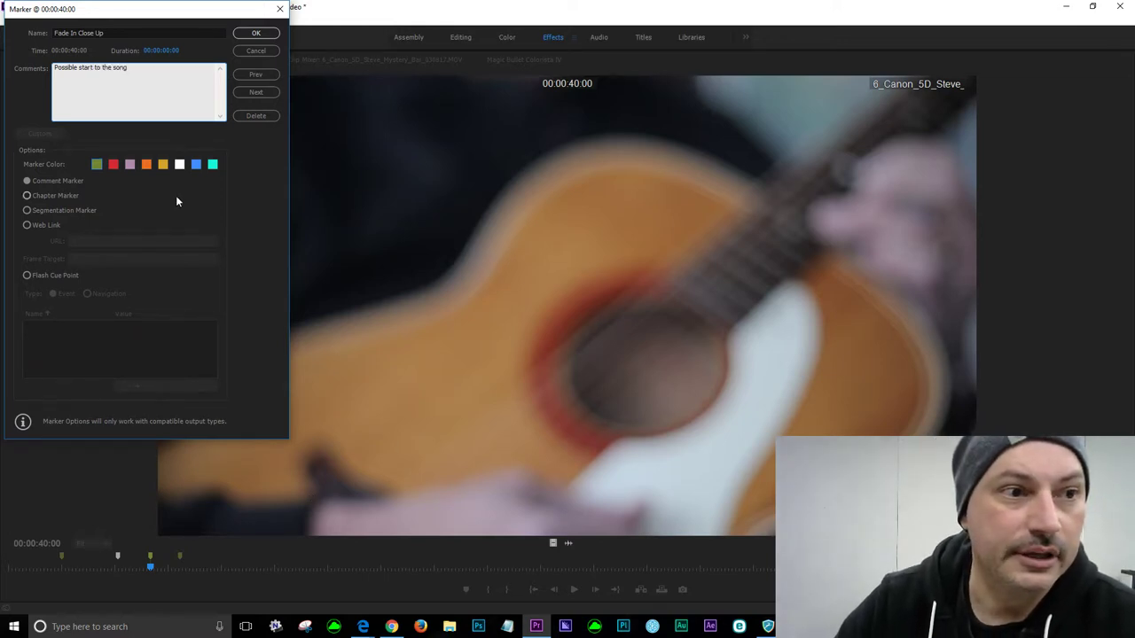
pyautogui.click(179, 165)
pyautogui.click(255, 34)
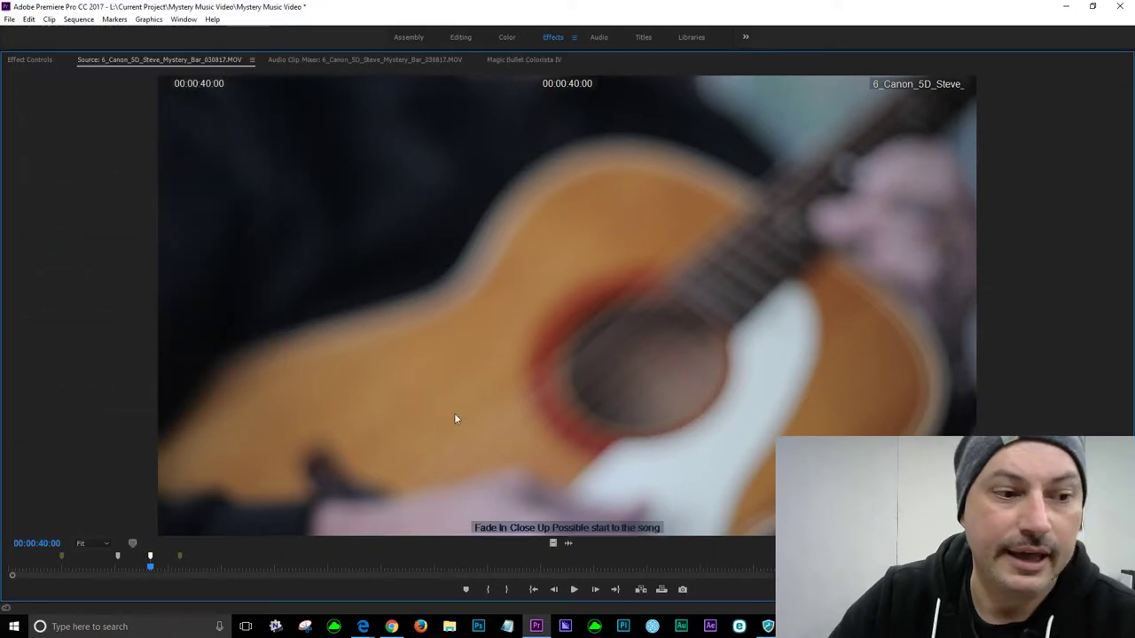
# - Drag the Source monitor playhead to the sharp guitar close-up at 00:00:43:21
pyautogui.moveTo(151, 556)
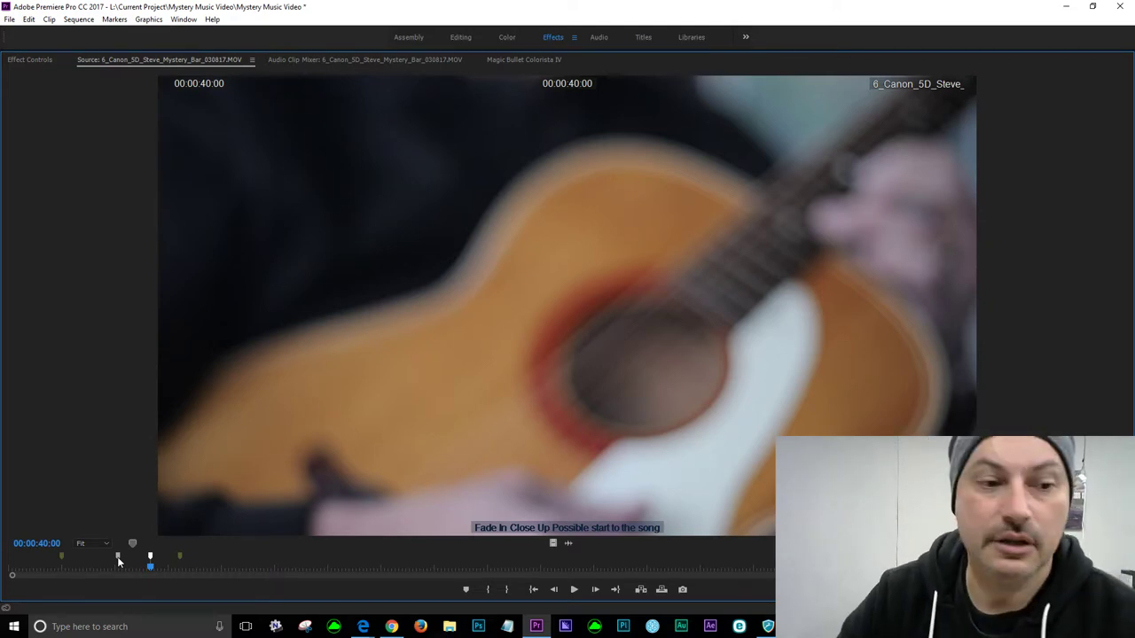
pyautogui.moveTo(150, 566); pyautogui.dragTo(163, 568)
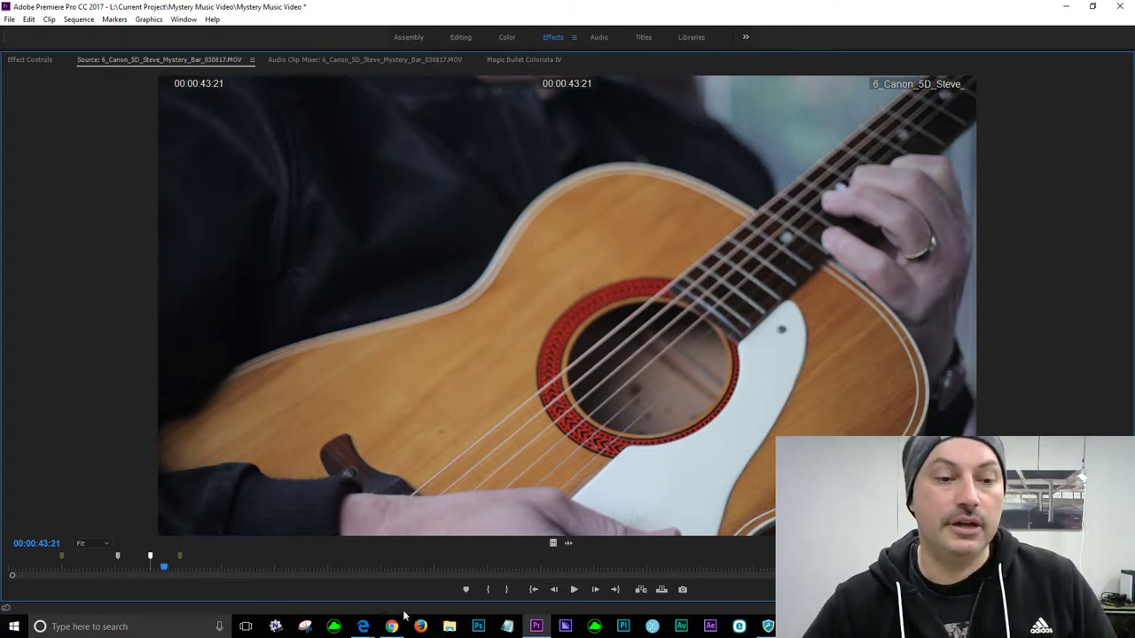
pyautogui.moveTo(391, 631)
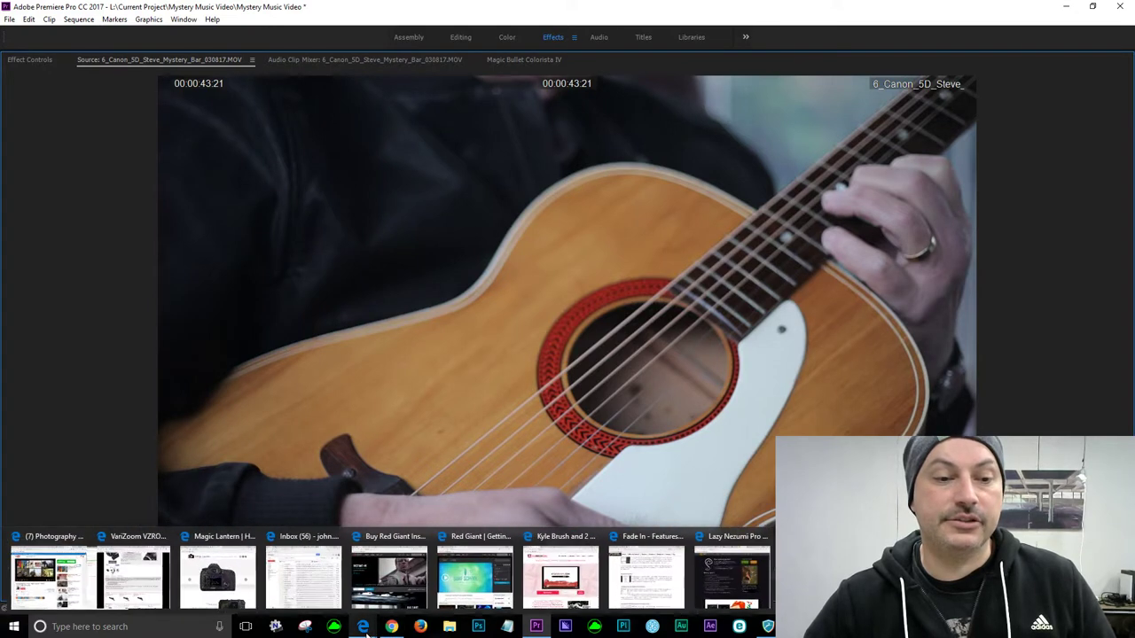
# - Browse the Red Giant Universe product page in Edge, then minimise the browser
pyautogui.click(368, 574)
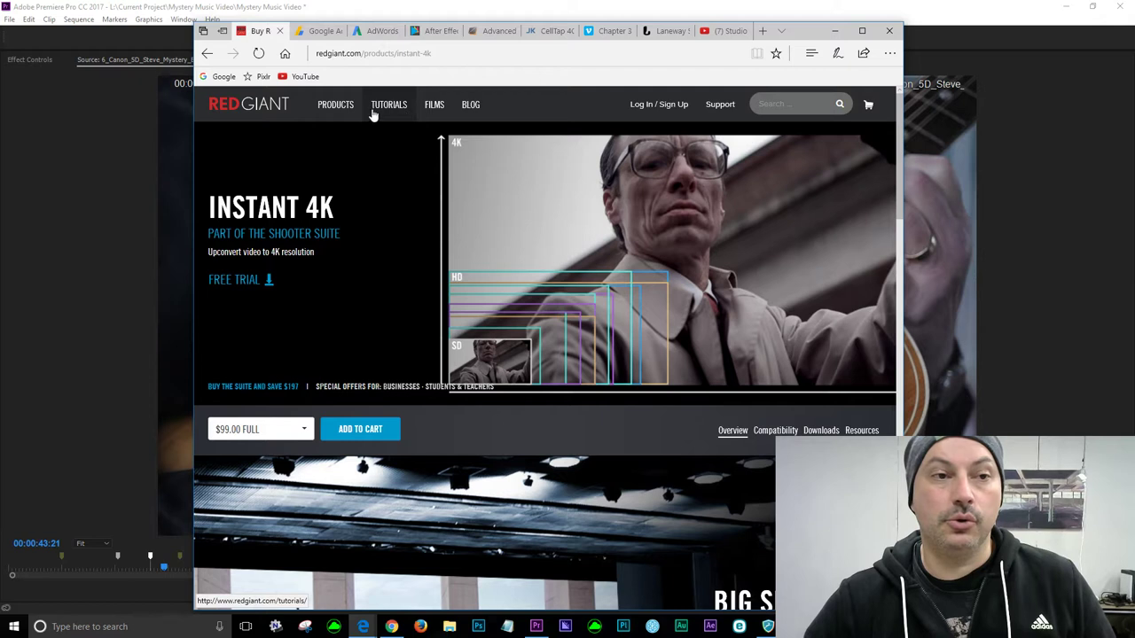
pyautogui.moveTo(348, 111)
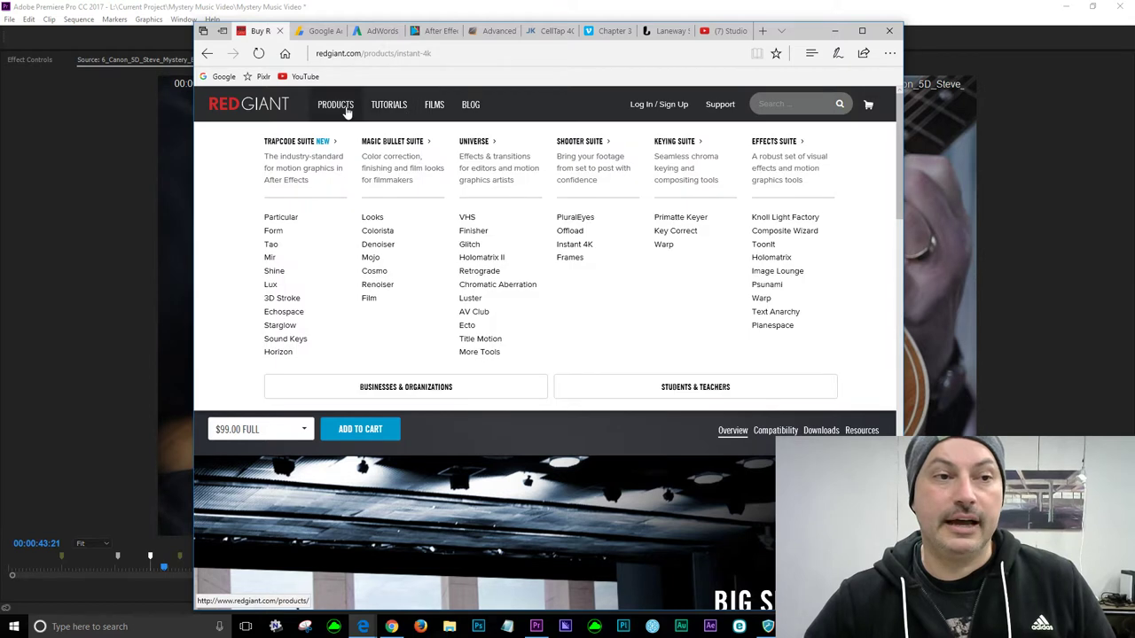
pyautogui.click(474, 147)
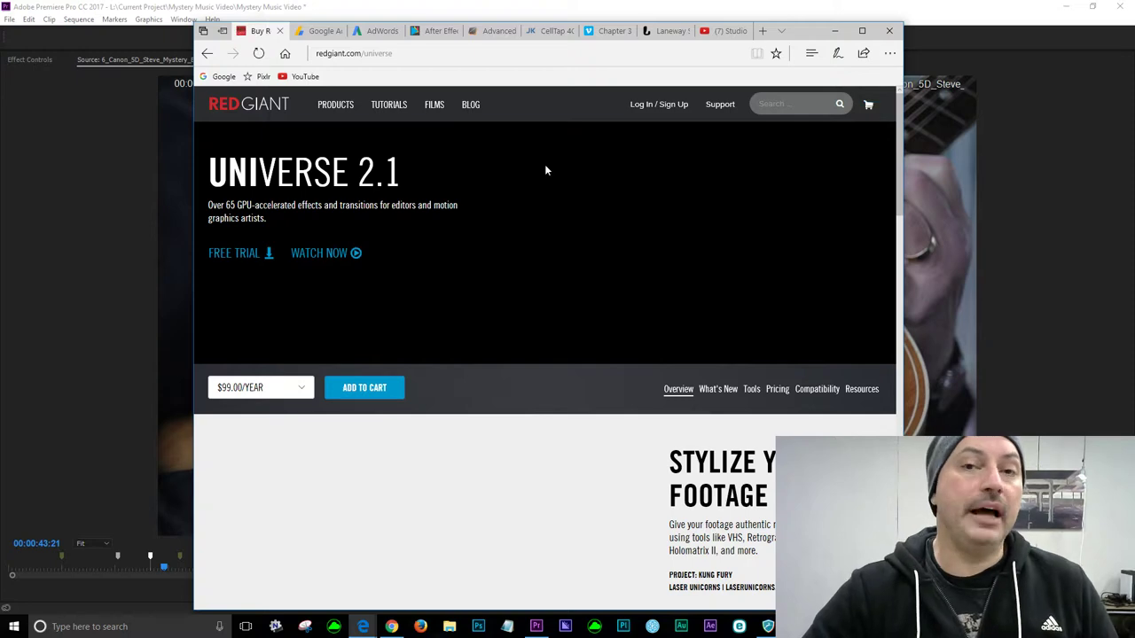
pyautogui.scroll(-5, 552, 315)
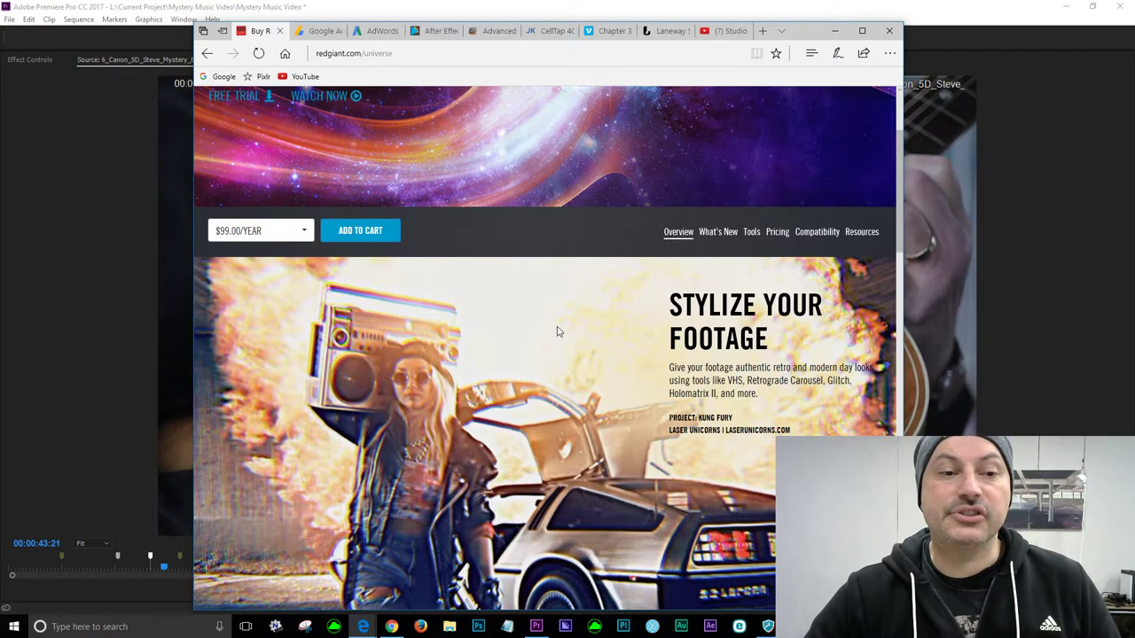
pyautogui.scroll(-8, 556, 353)
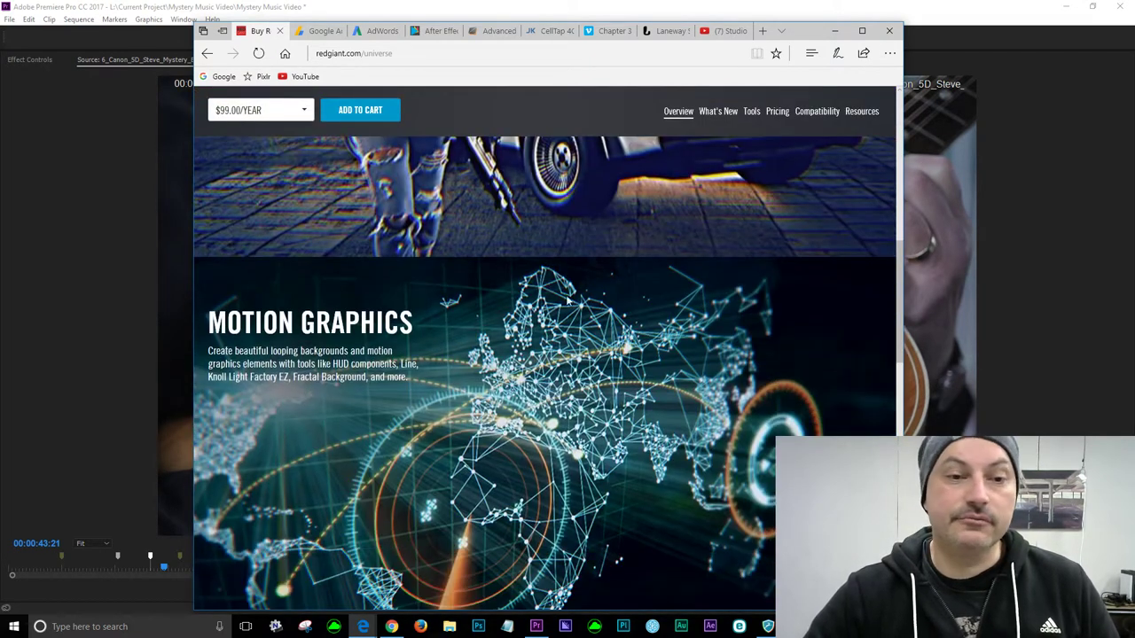
pyautogui.scroll(-9, 585, 314)
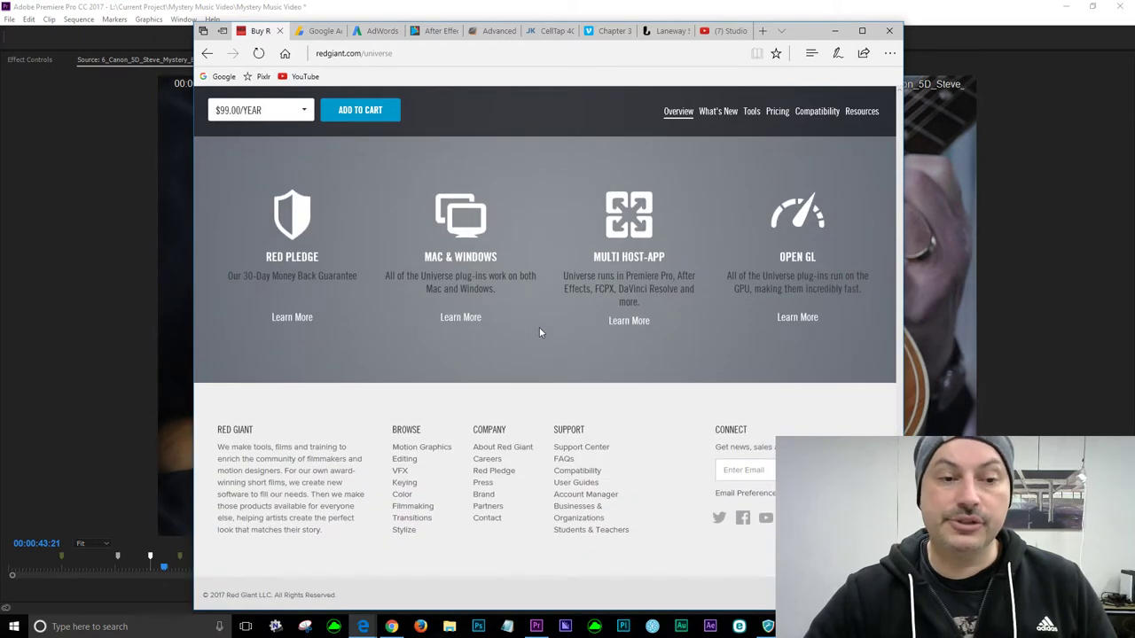
pyautogui.scroll(7, 539, 328)
pyautogui.scroll(15, 539, 332)
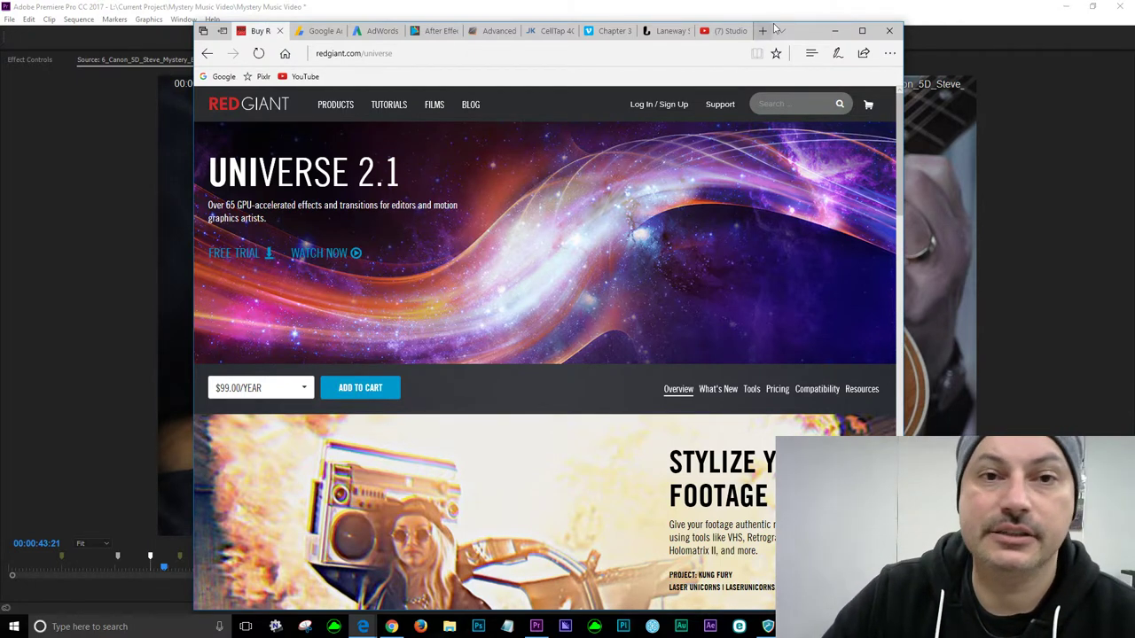
pyautogui.click(834, 32)
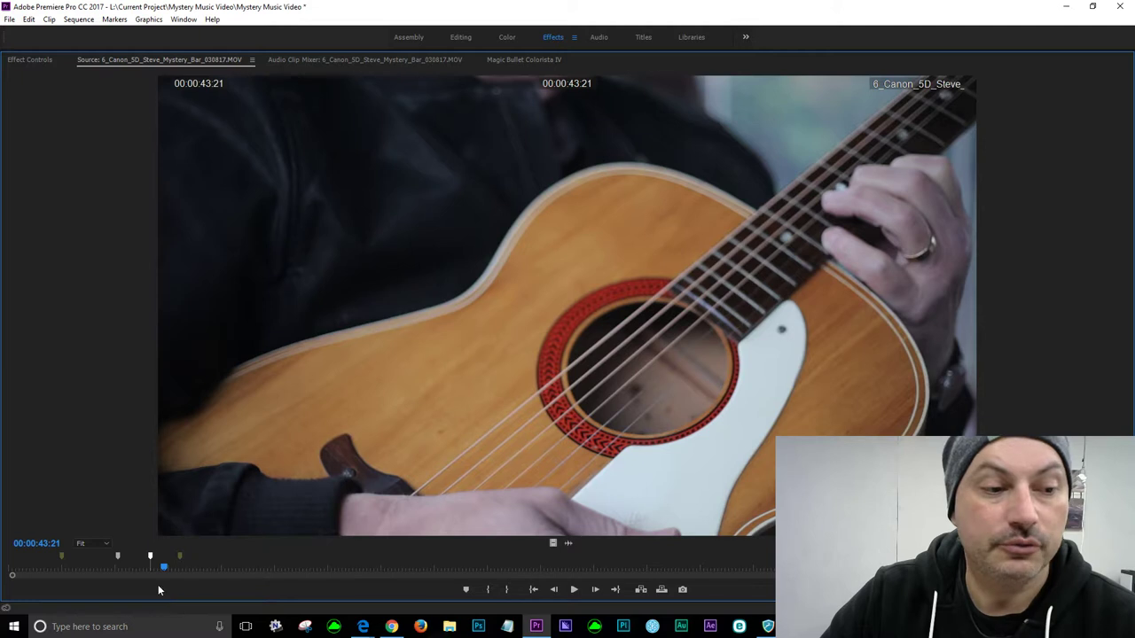
pyautogui.press('space')
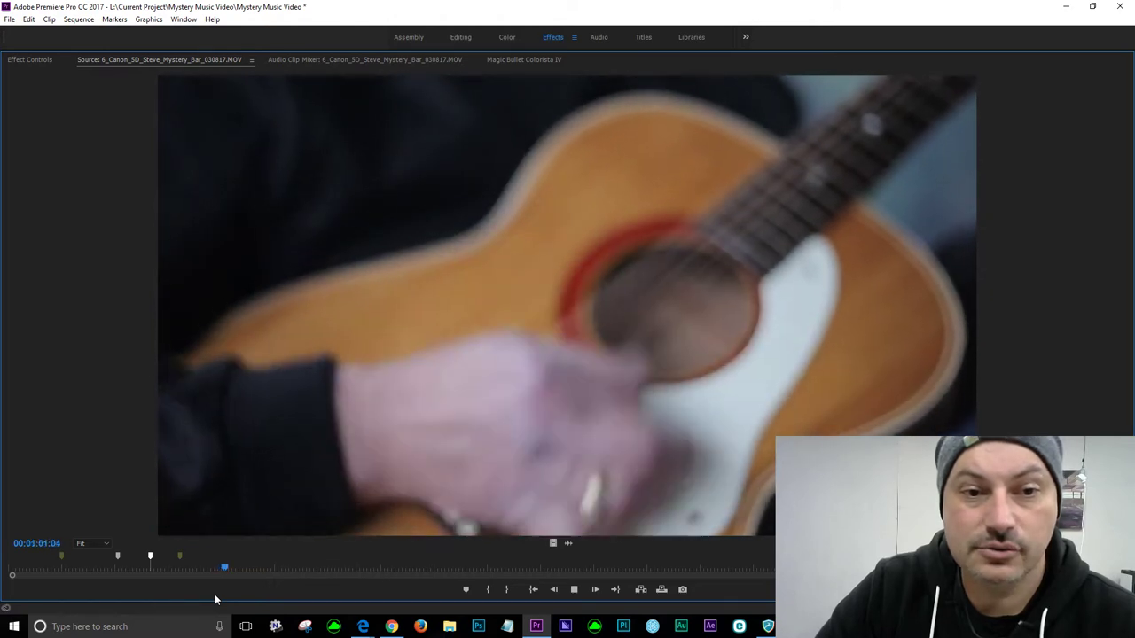
pyautogui.press('space')
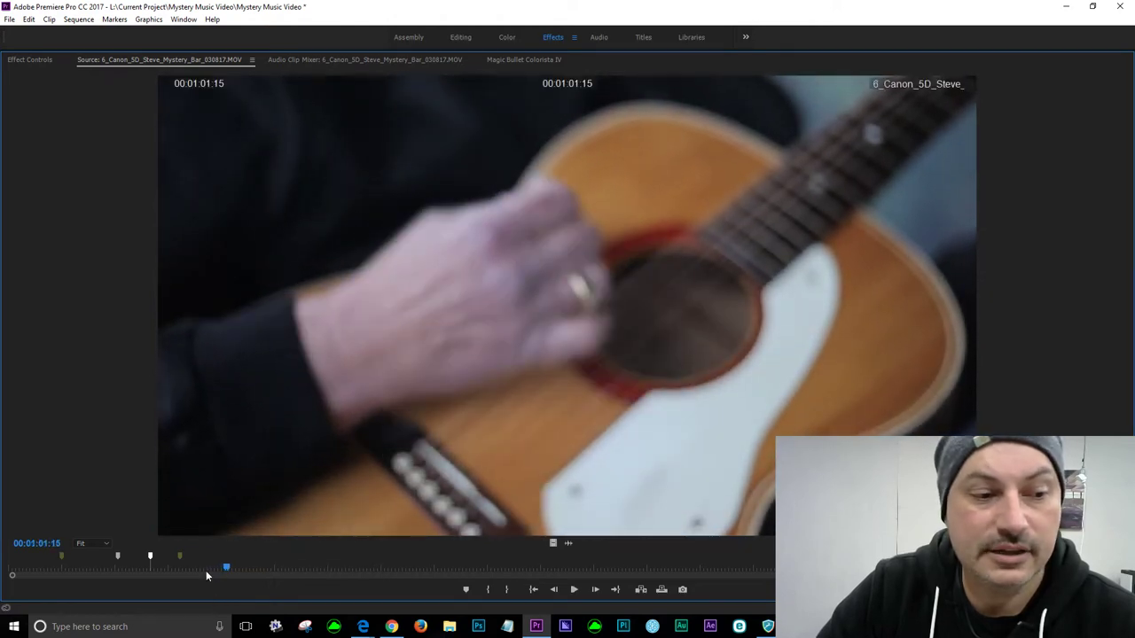
pyautogui.click(206, 572)
pyautogui.press('space')
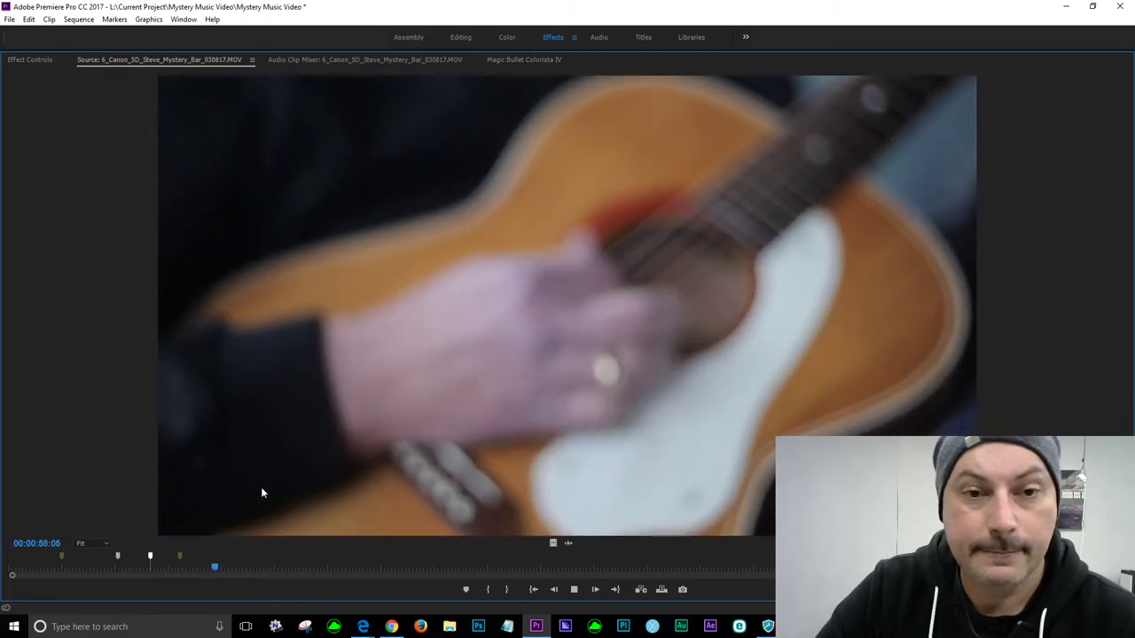
pyautogui.press('space')
pyautogui.press('space')
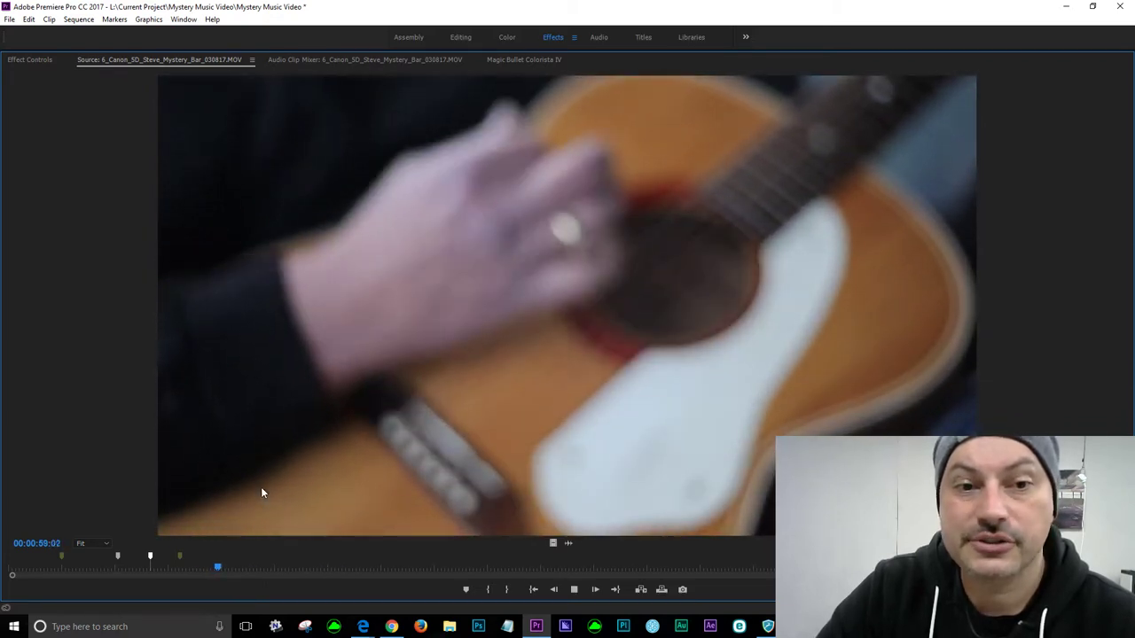
pyautogui.press('space')
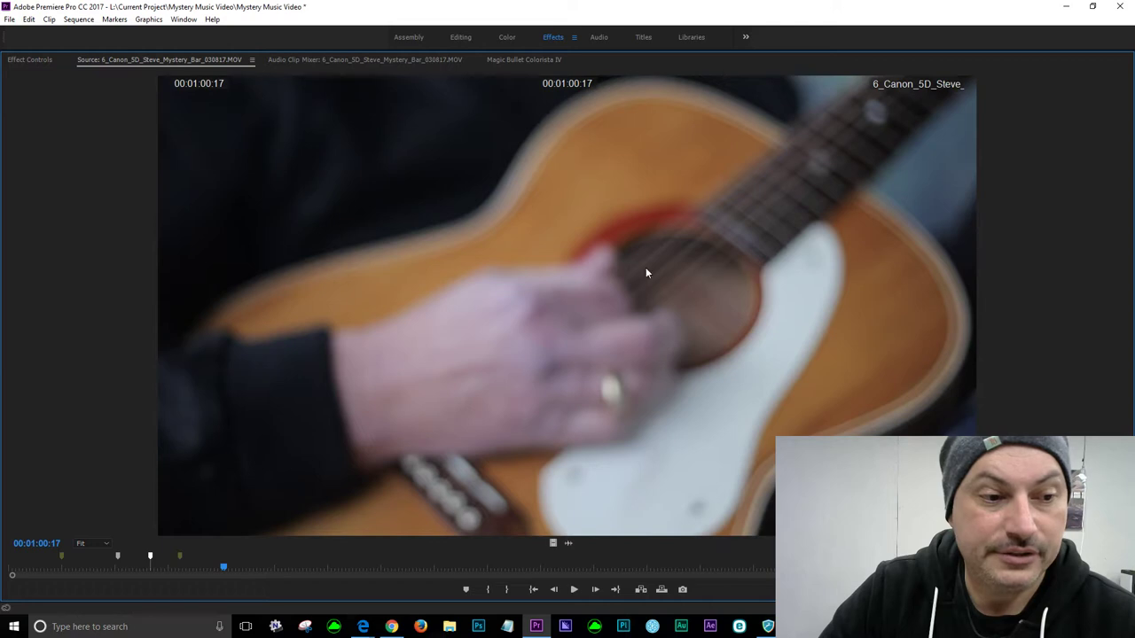
# - Replay the clip and stop on the blurry strumming hand at 00:00:59:08
pyautogui.press('space')
pyautogui.press('space')
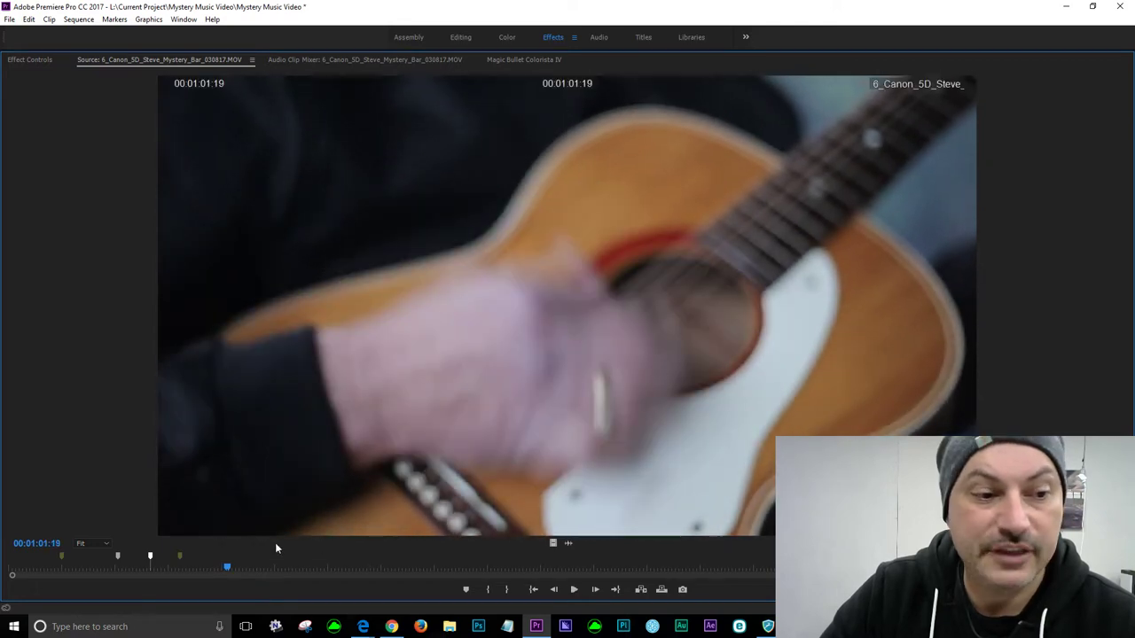
pyautogui.click(214, 568)
pyautogui.press('space')
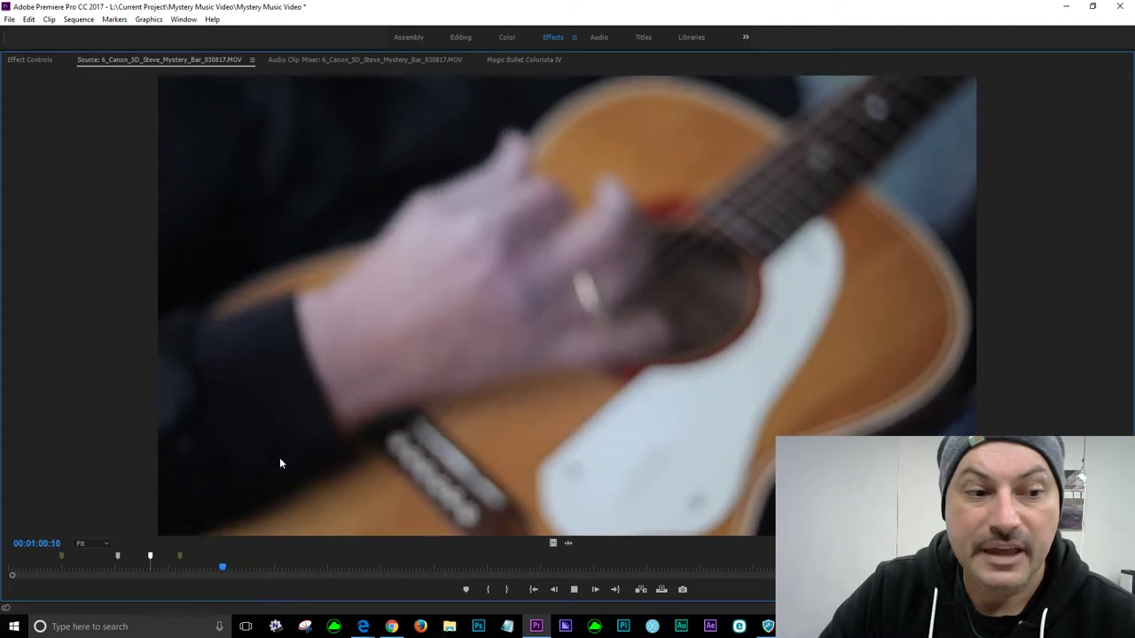
pyautogui.press('space')
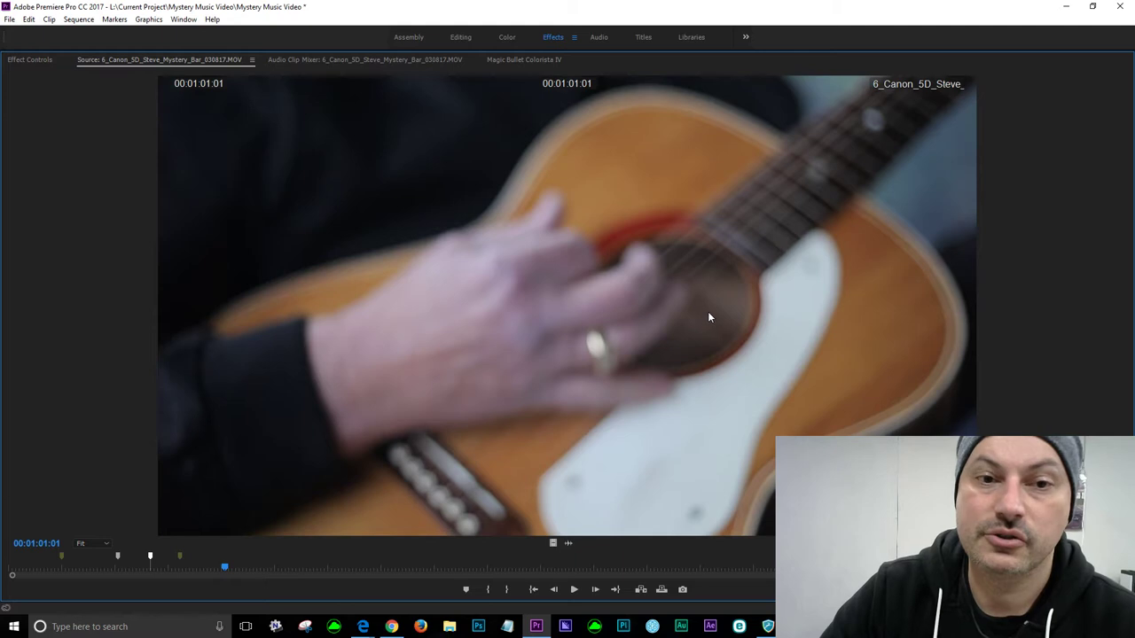
pyautogui.click(210, 567)
pyautogui.press('space')
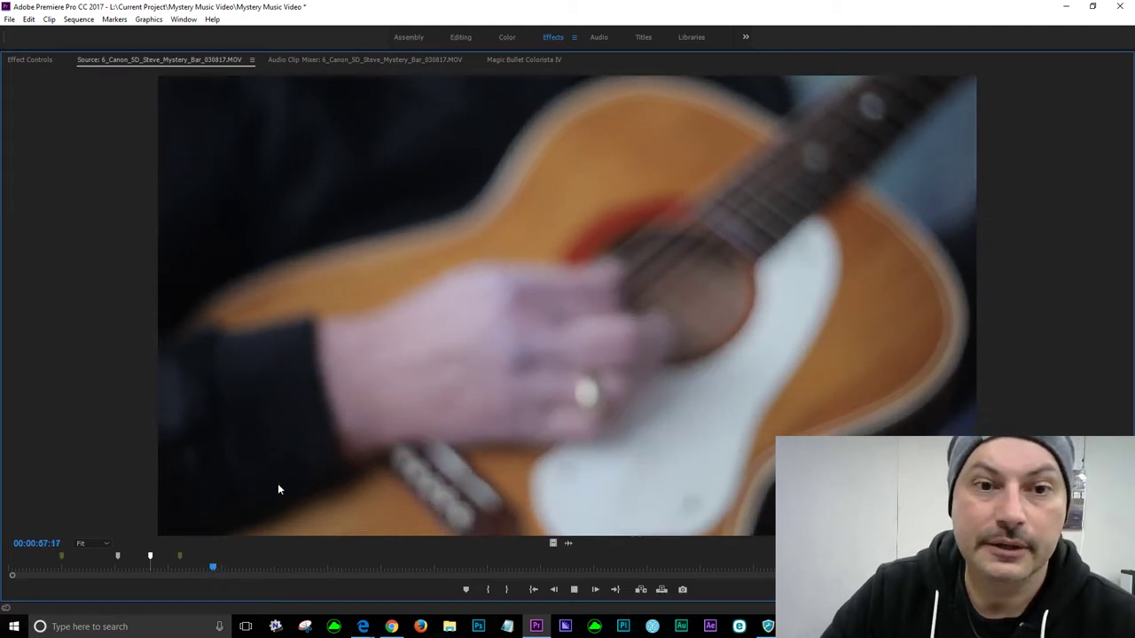
pyautogui.press('space')
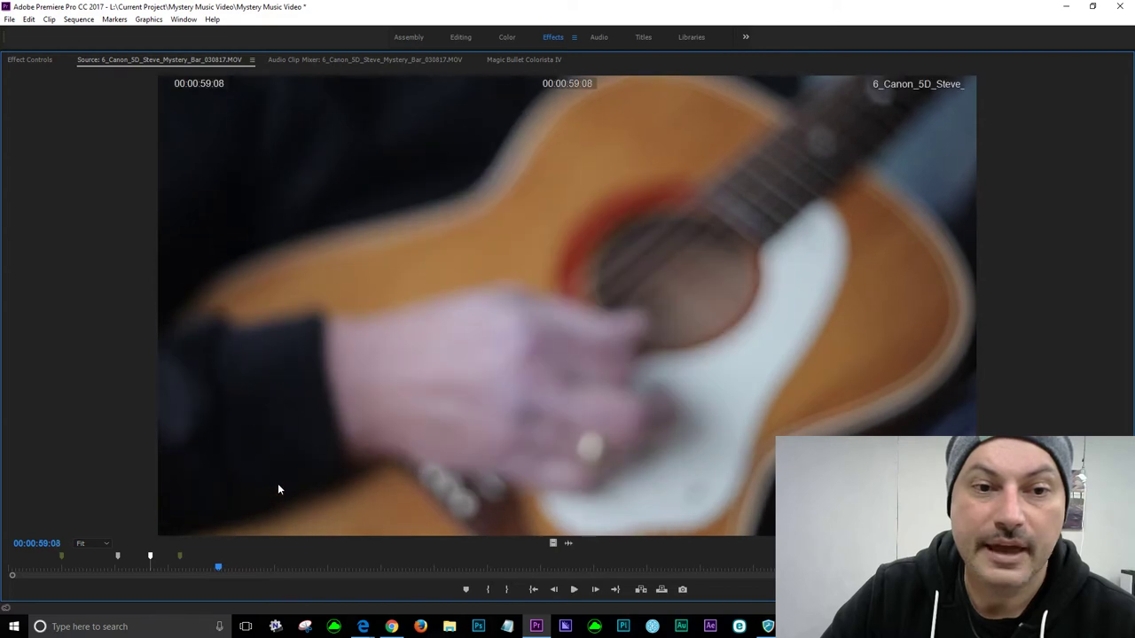
# - Add markers at 00:00:59:08 and 00:01:06:08 on the guitarist clip
pyautogui.press('m')
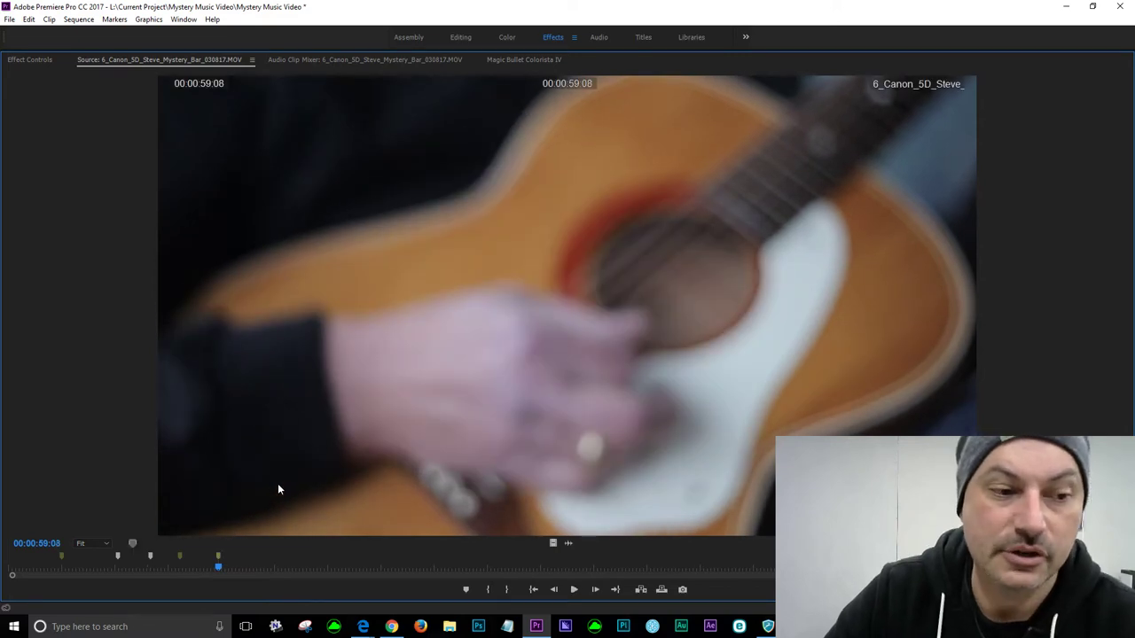
pyautogui.press('space')
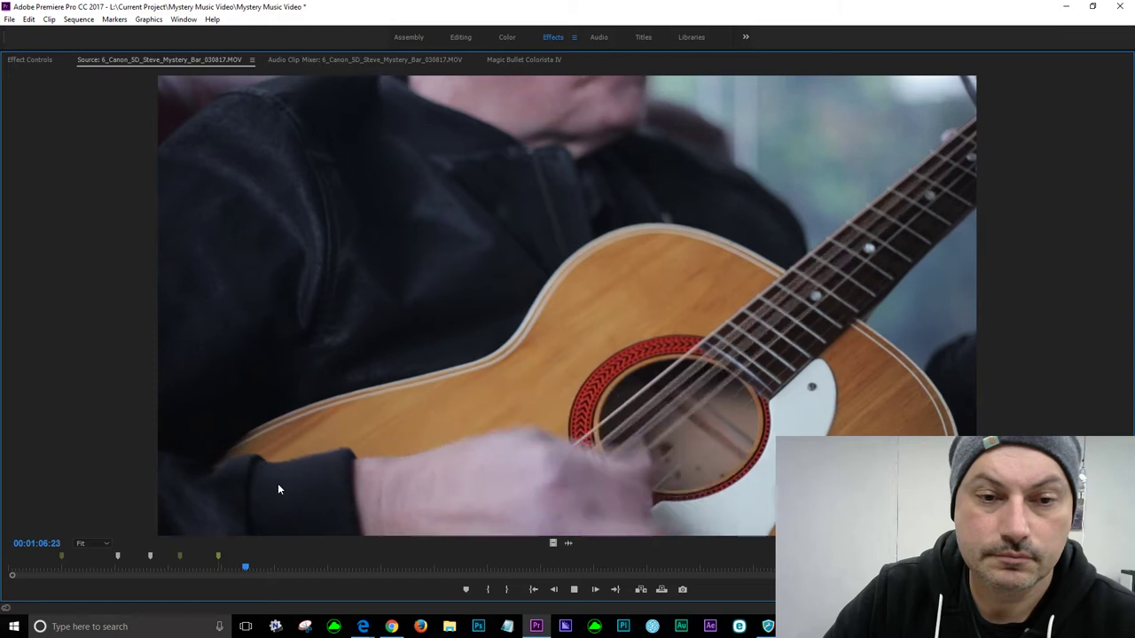
pyautogui.press('space')
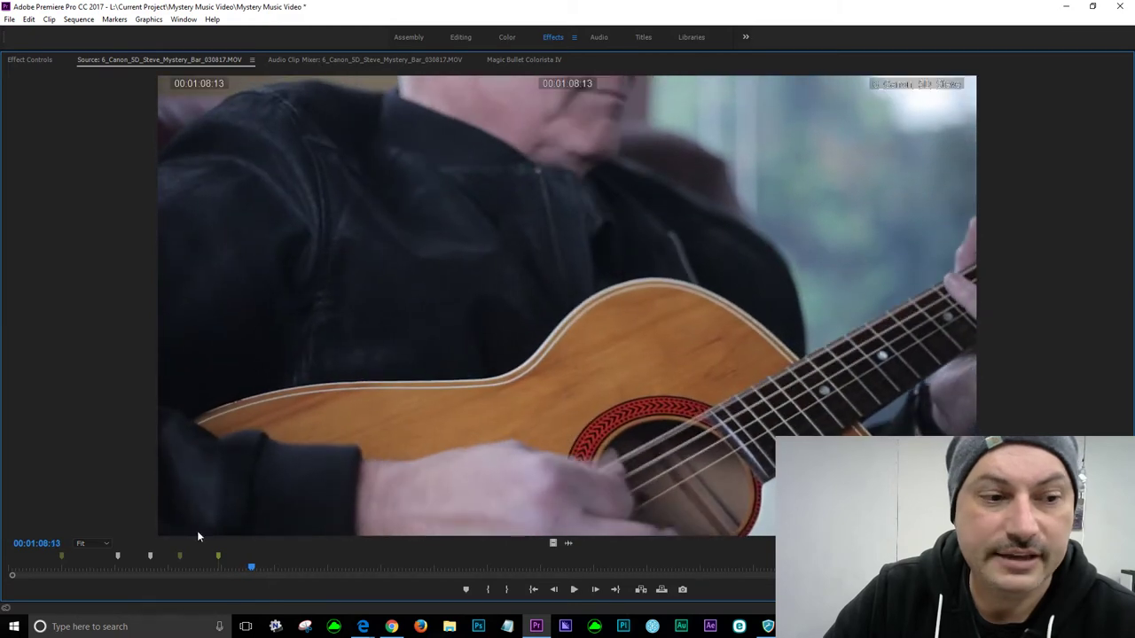
pyautogui.click(234, 570)
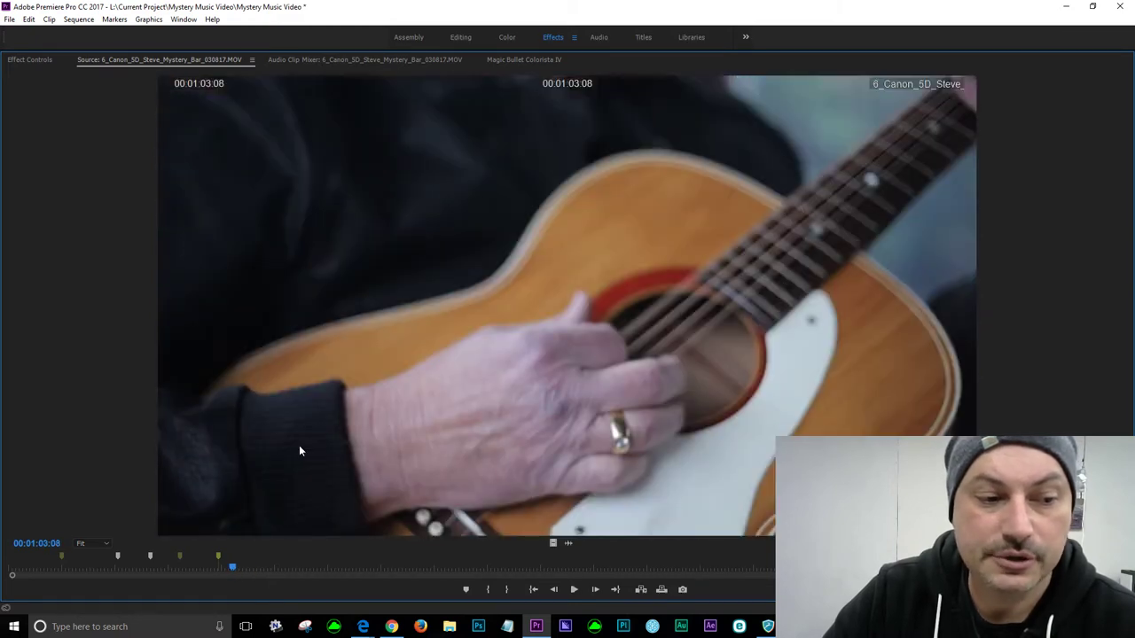
pyautogui.press('space')
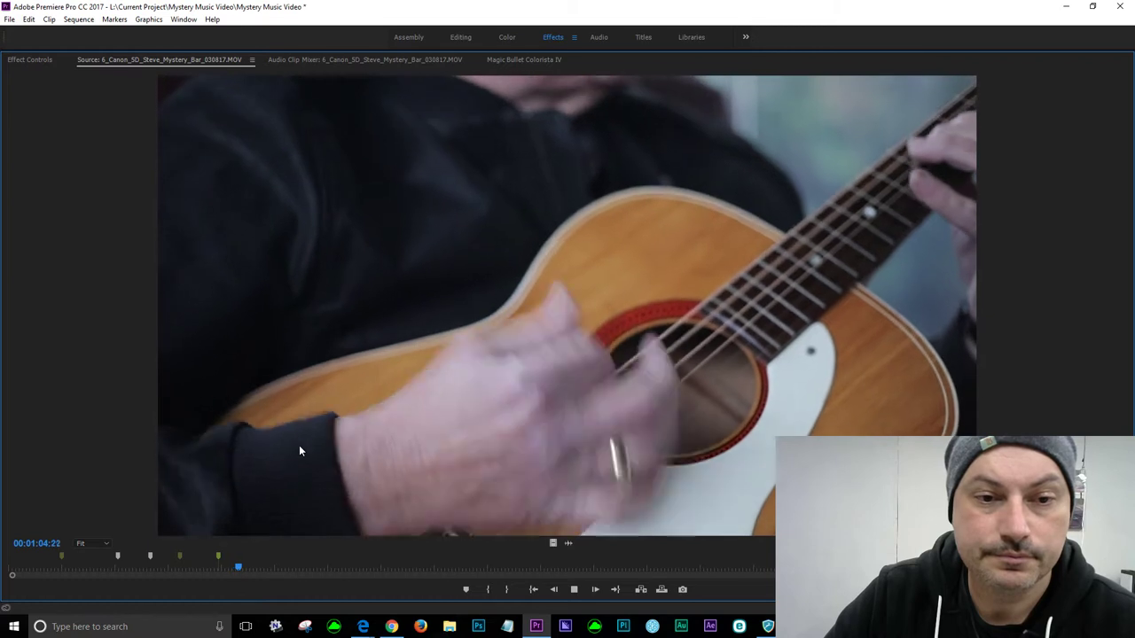
pyautogui.press('space')
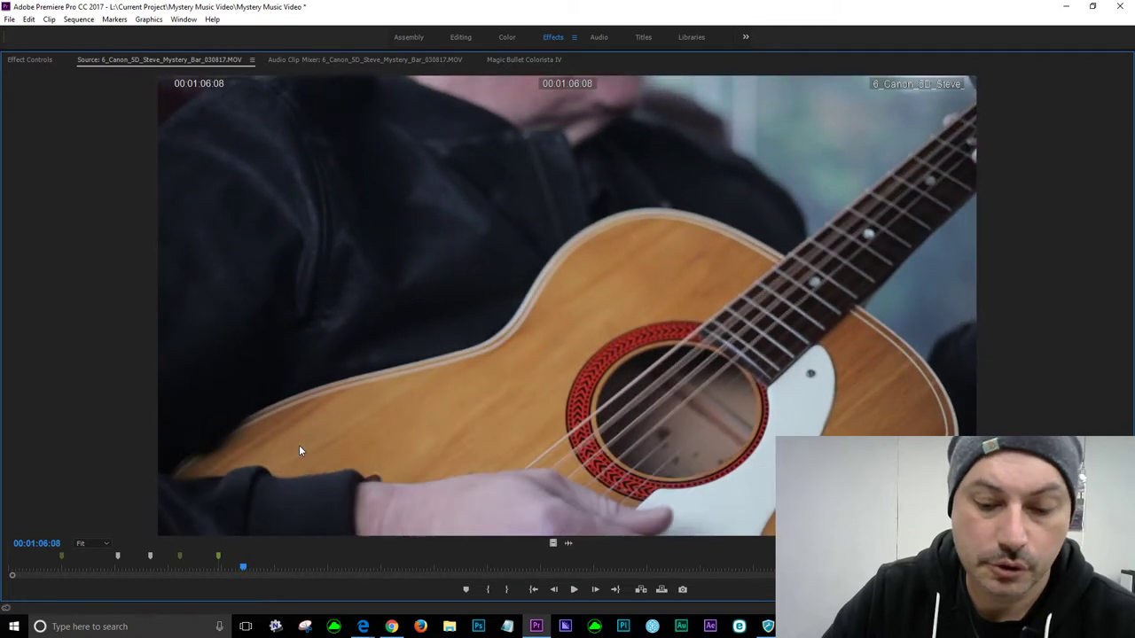
pyautogui.press('m')
# - Replay the section around 00:01:07–00:01:10 and stop precisely at 00:01:09:14
pyautogui.press('space')
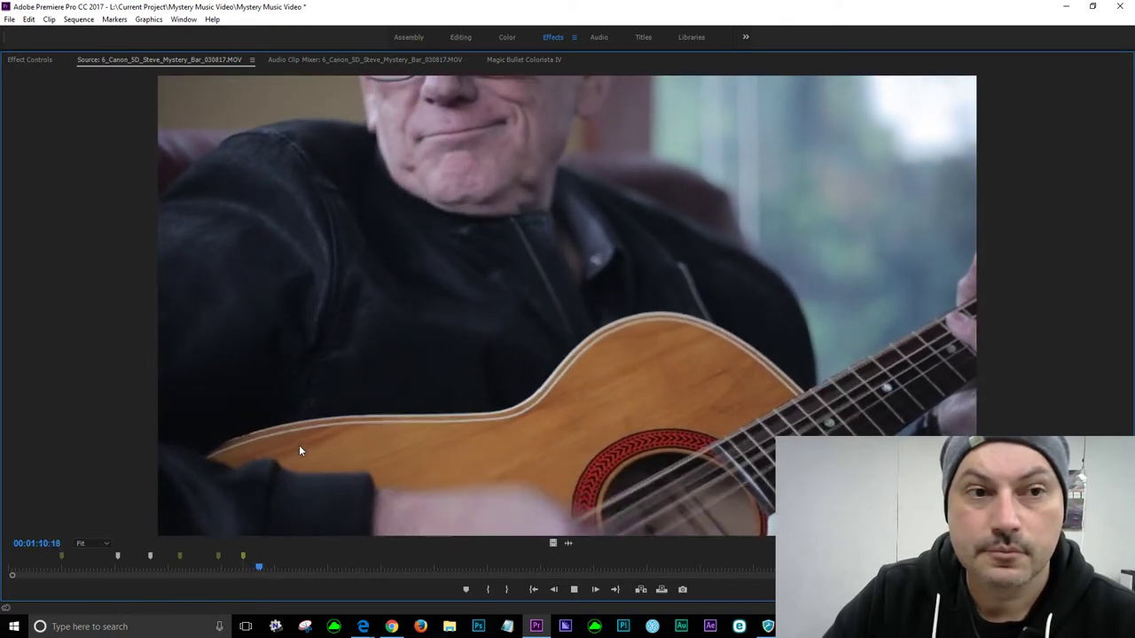
pyautogui.press('space')
pyautogui.click(252, 570)
pyautogui.press('space')
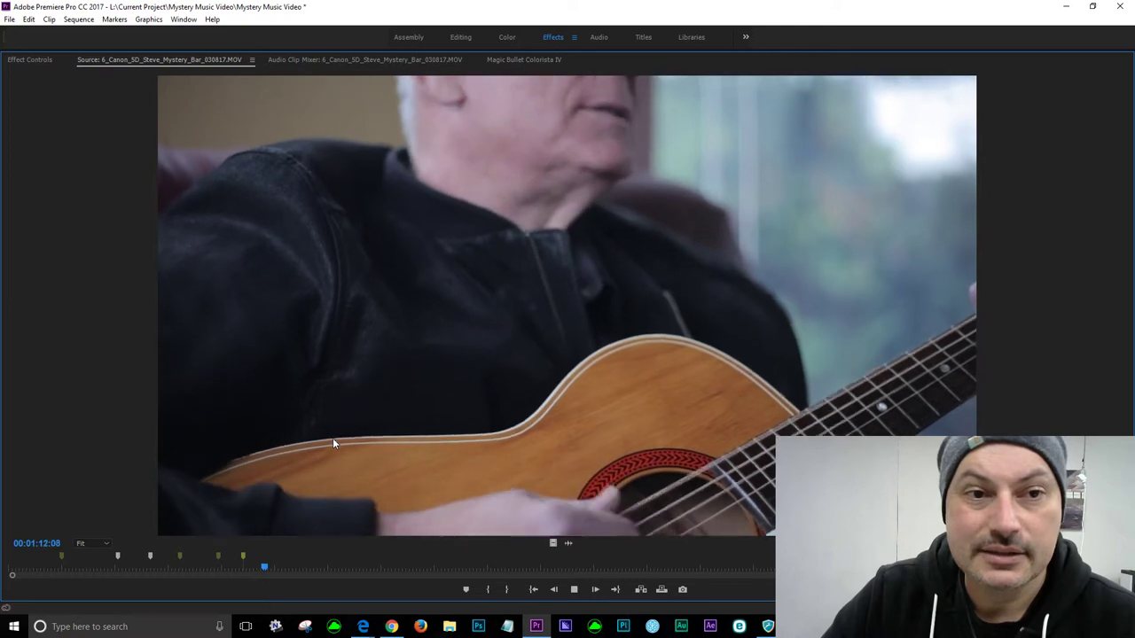
pyautogui.press('space')
pyautogui.click(256, 568)
pyautogui.press('space')
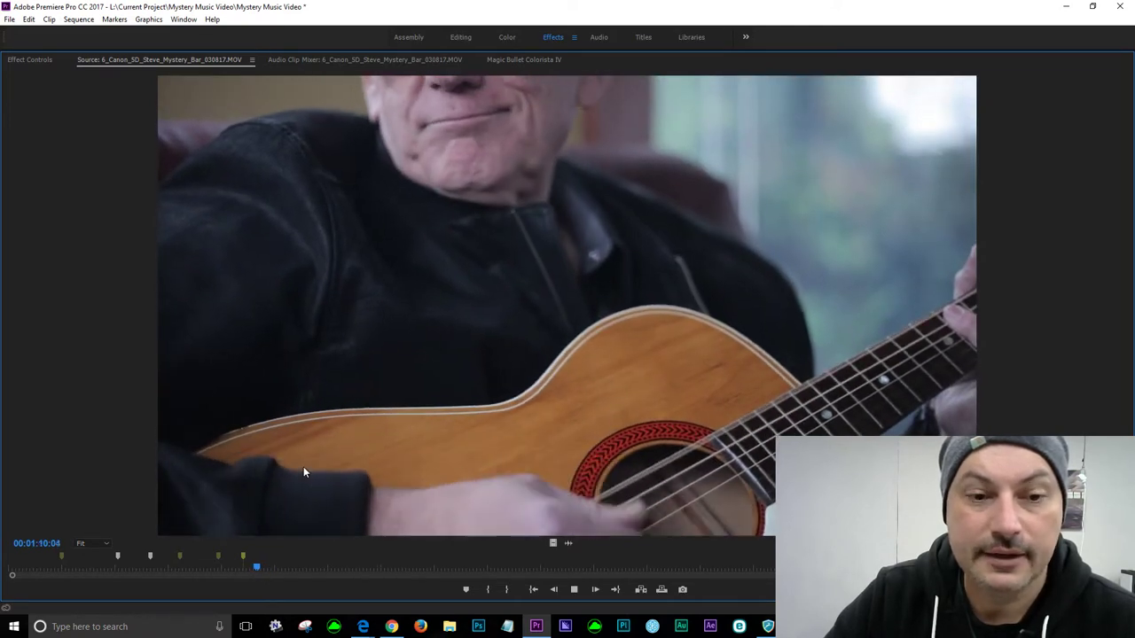
pyautogui.press('space')
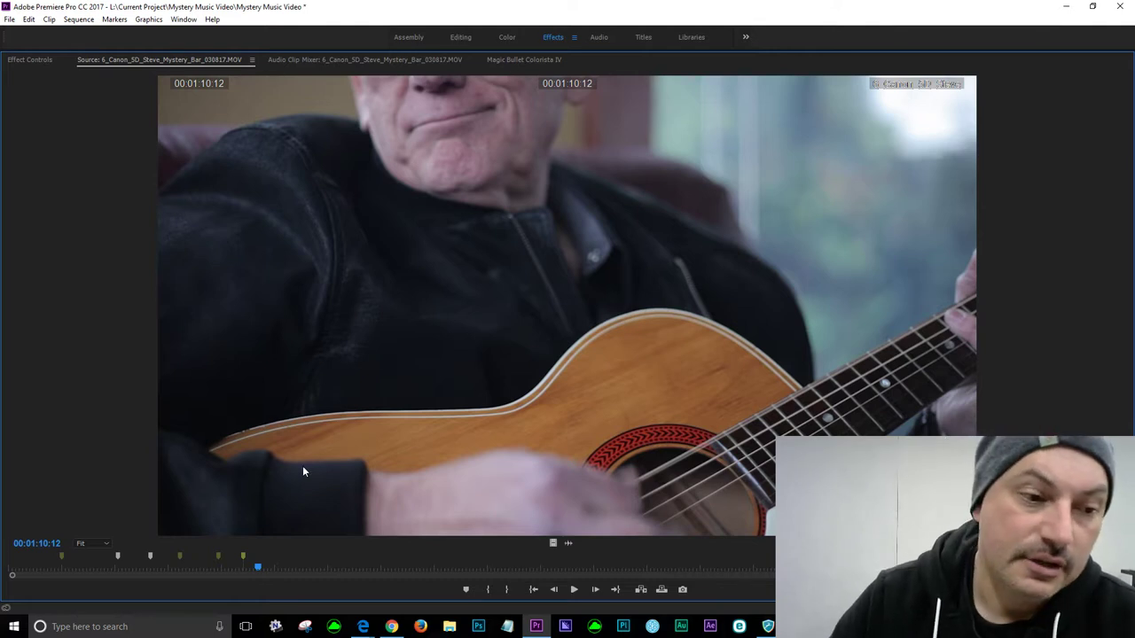
pyautogui.click(254, 566)
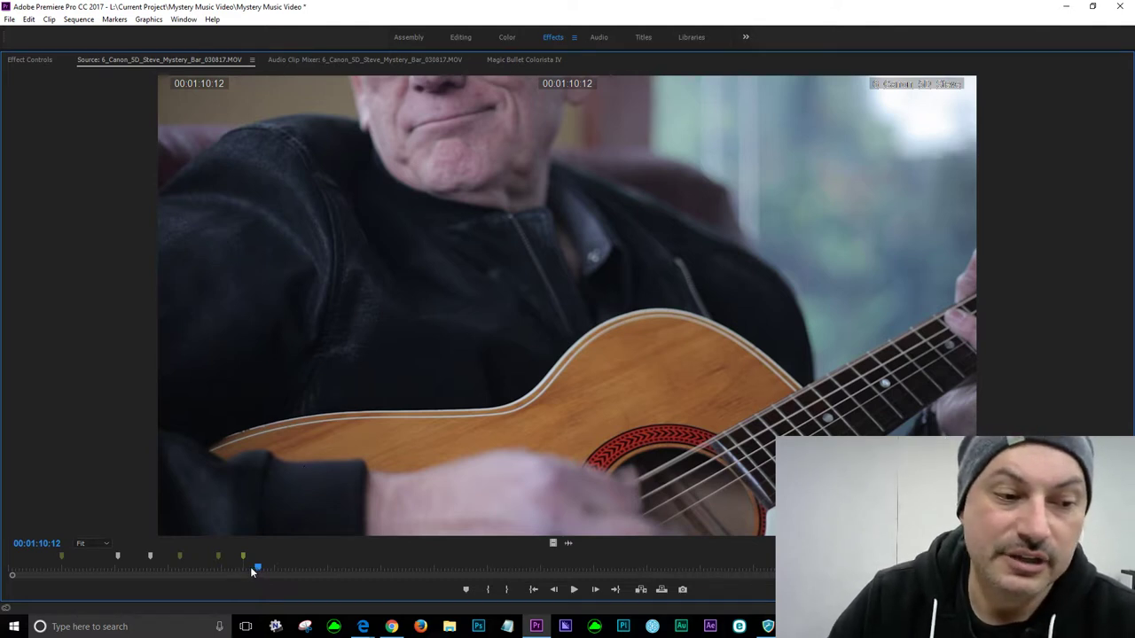
pyautogui.press('space')
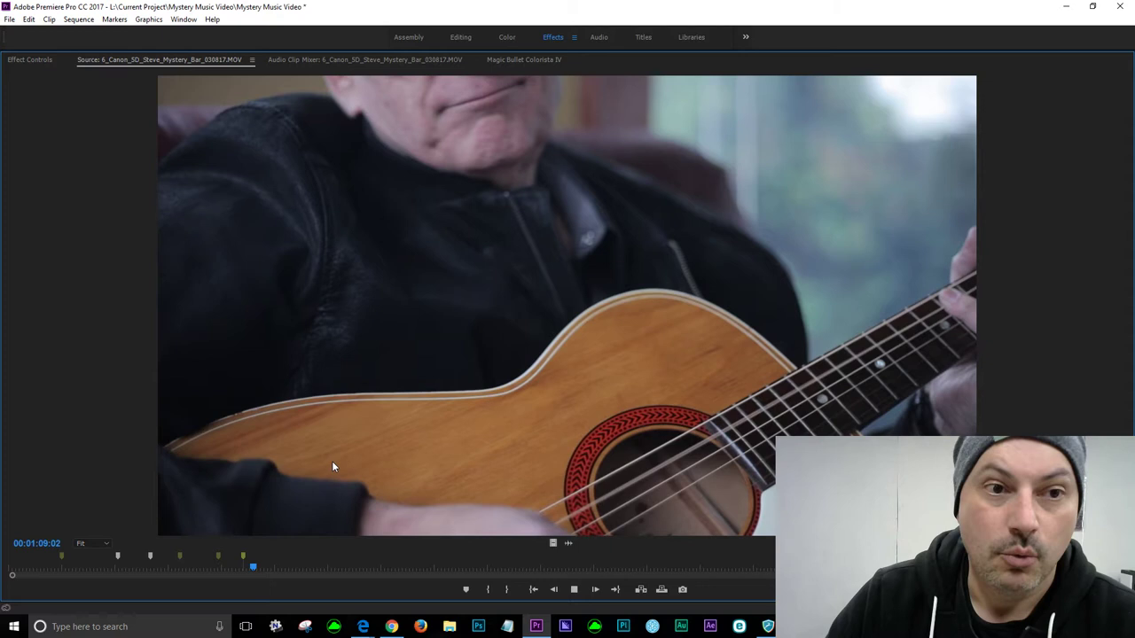
pyautogui.press('space')
# - Mark 00:01:09:14, then add a marker at 00:01:30:06 named 'Nice out of Focus Close Up'
pyautogui.press('m')
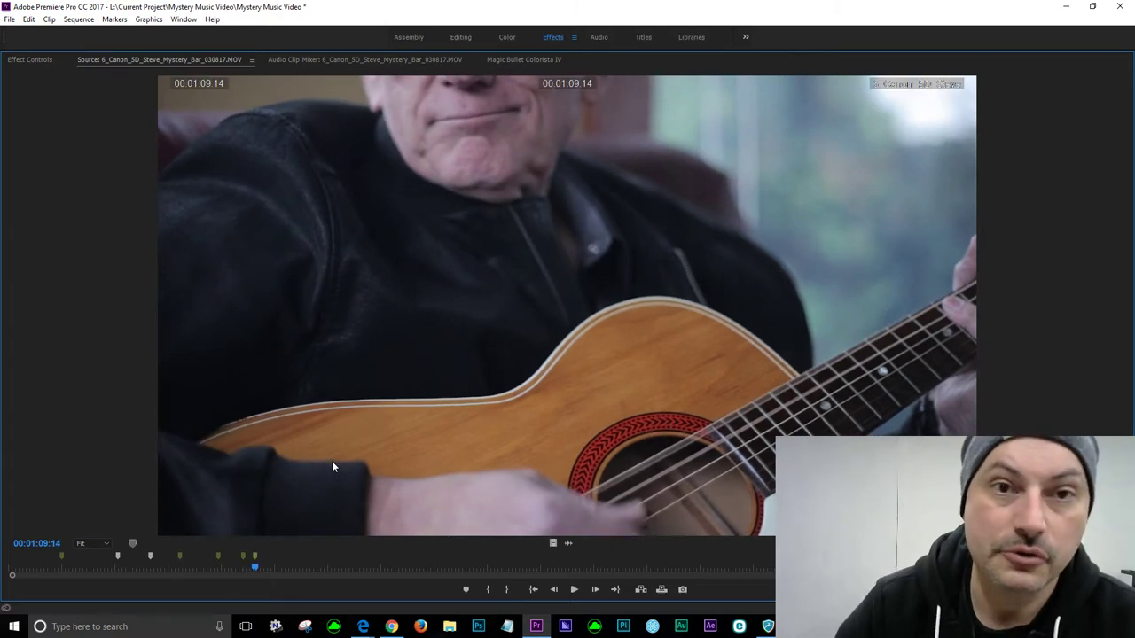
pyautogui.press('space')
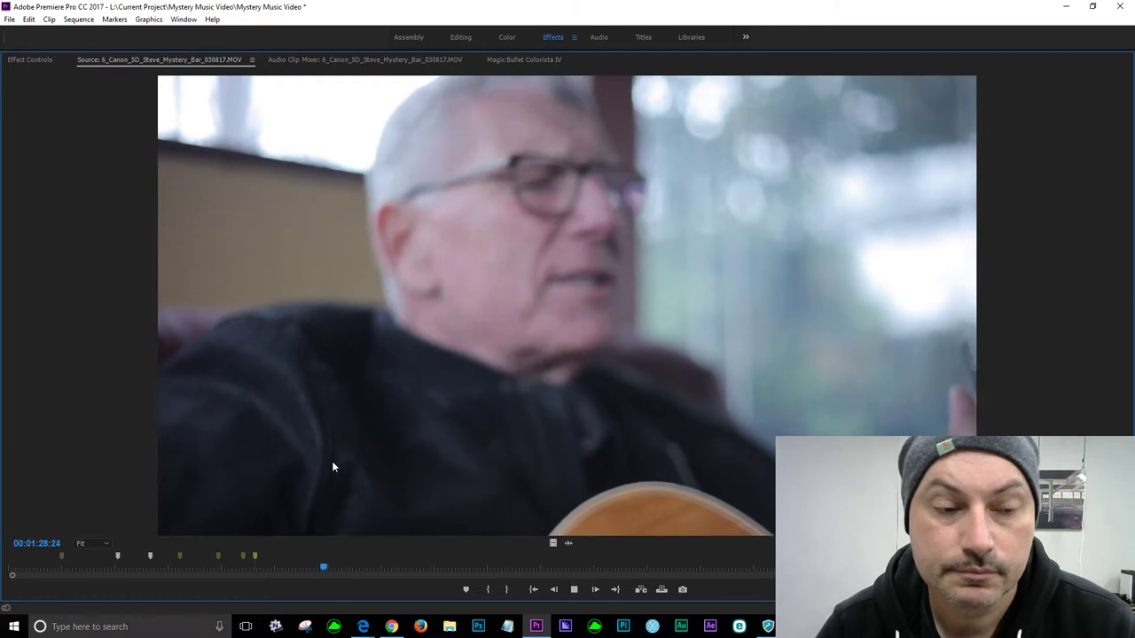
pyautogui.press('space')
pyautogui.press('m')
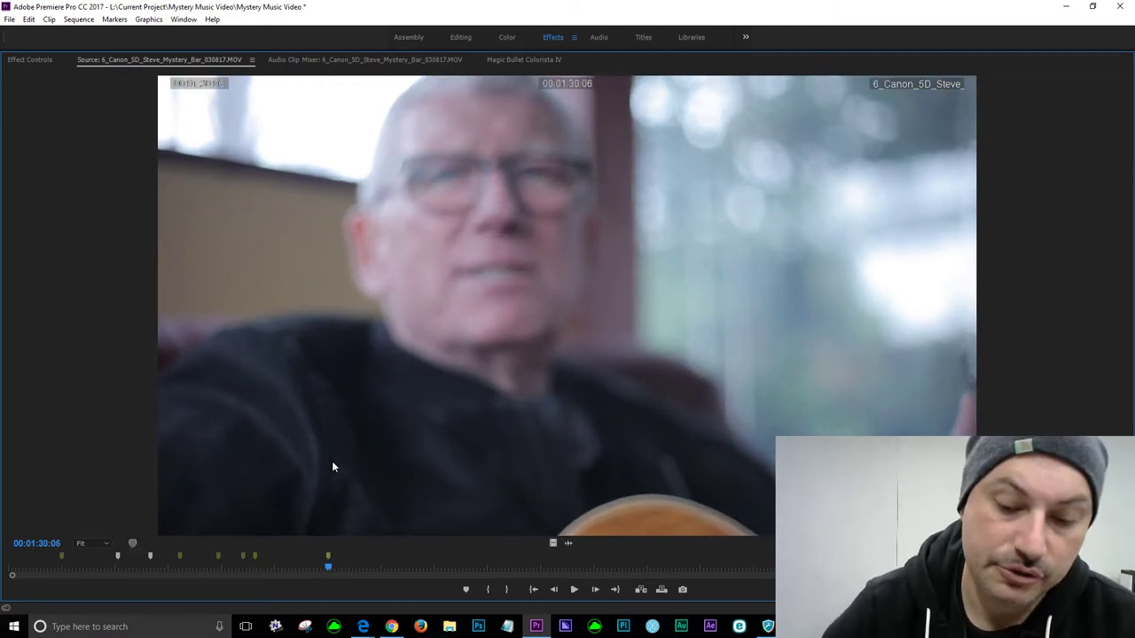
pyautogui.press('m')
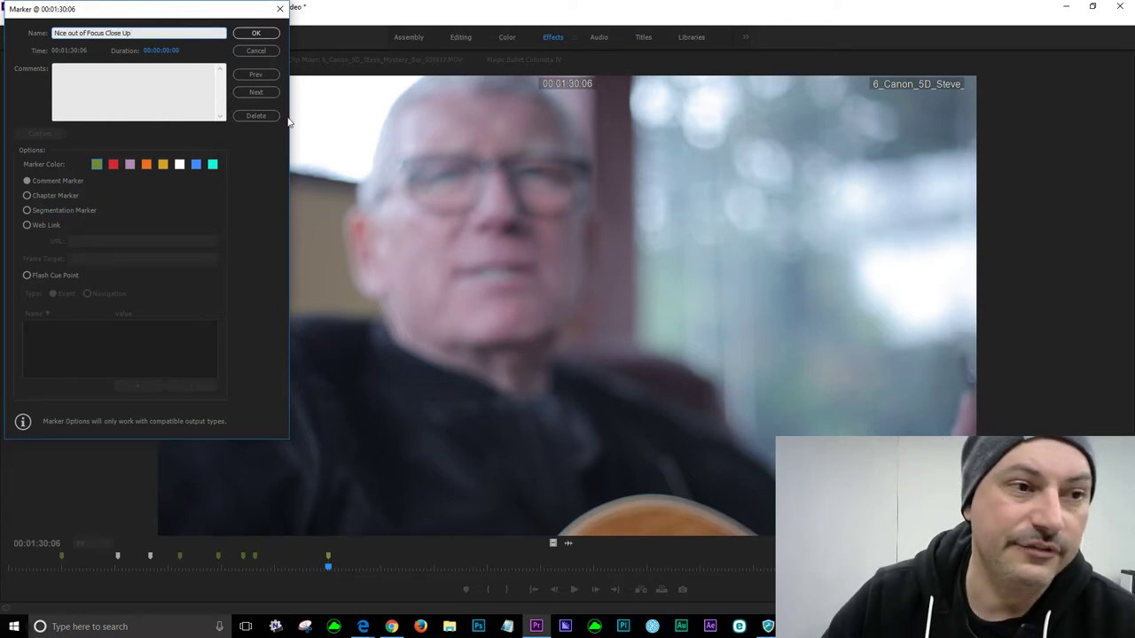
pyautogui.click(256, 32)
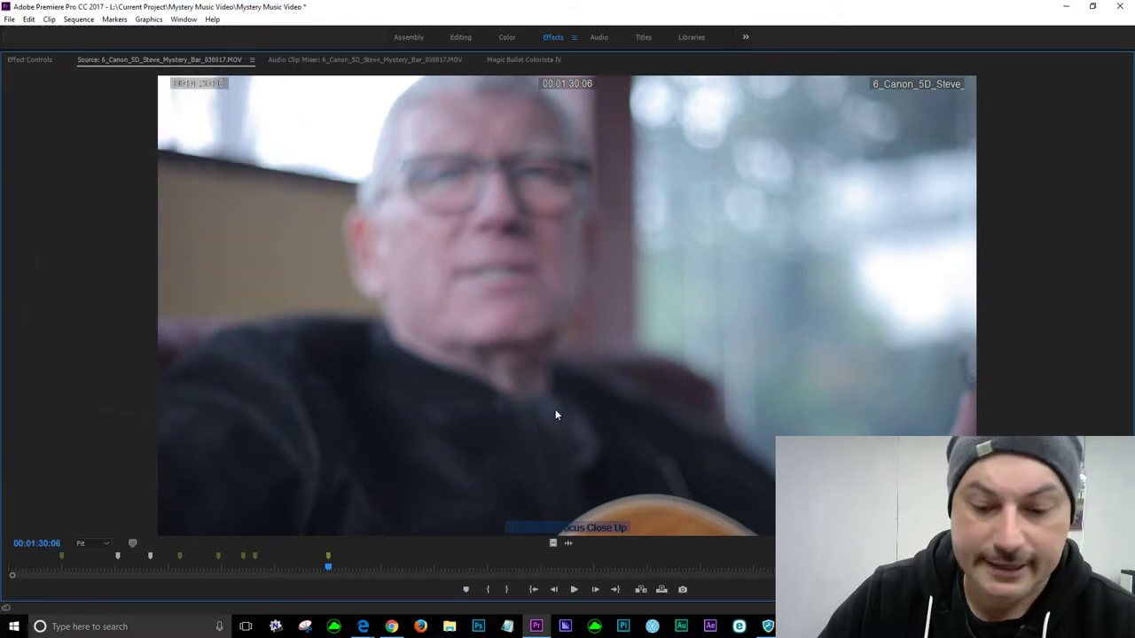
pyautogui.press('space')
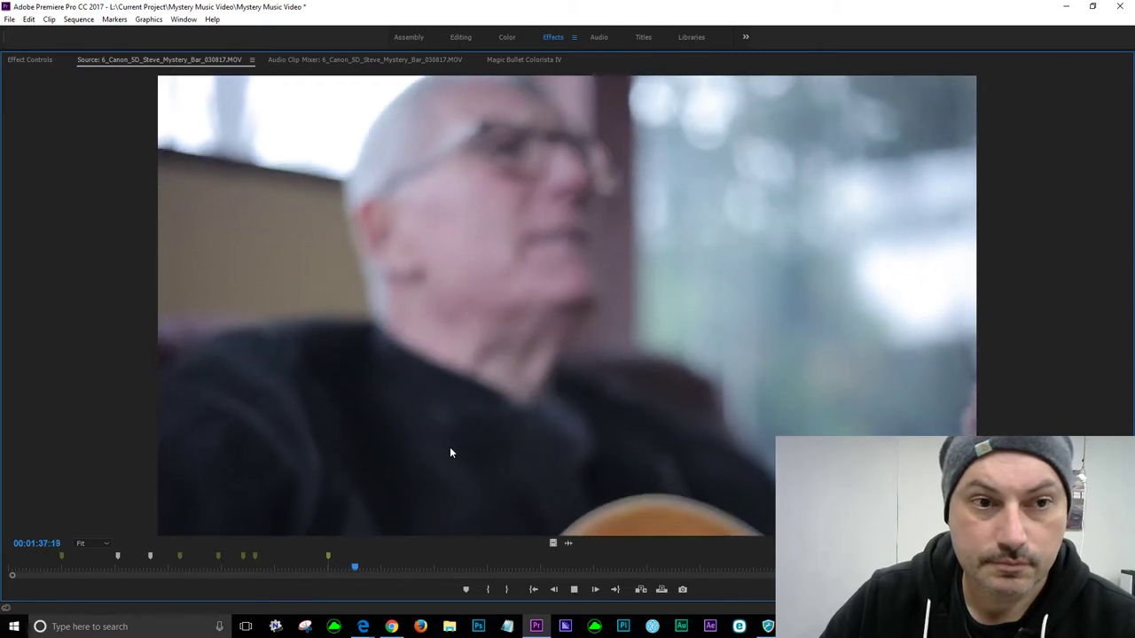
# - Replay to the fully blurred shot at 00:01:35:05, add a marker there, and open its details
pyautogui.press('space')
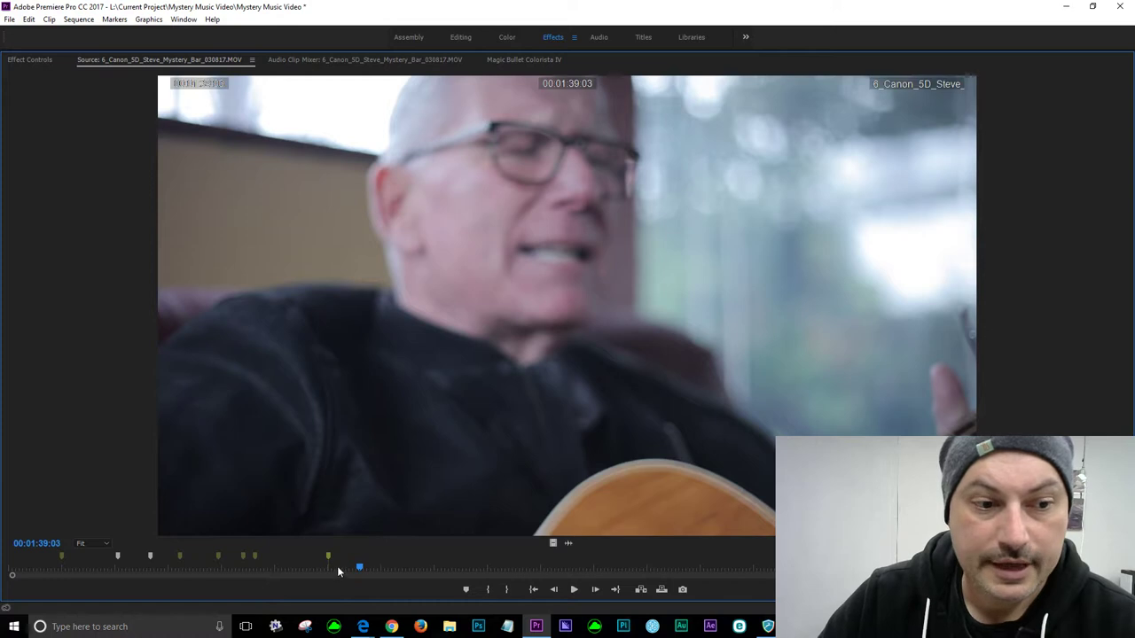
pyautogui.click(342, 569)
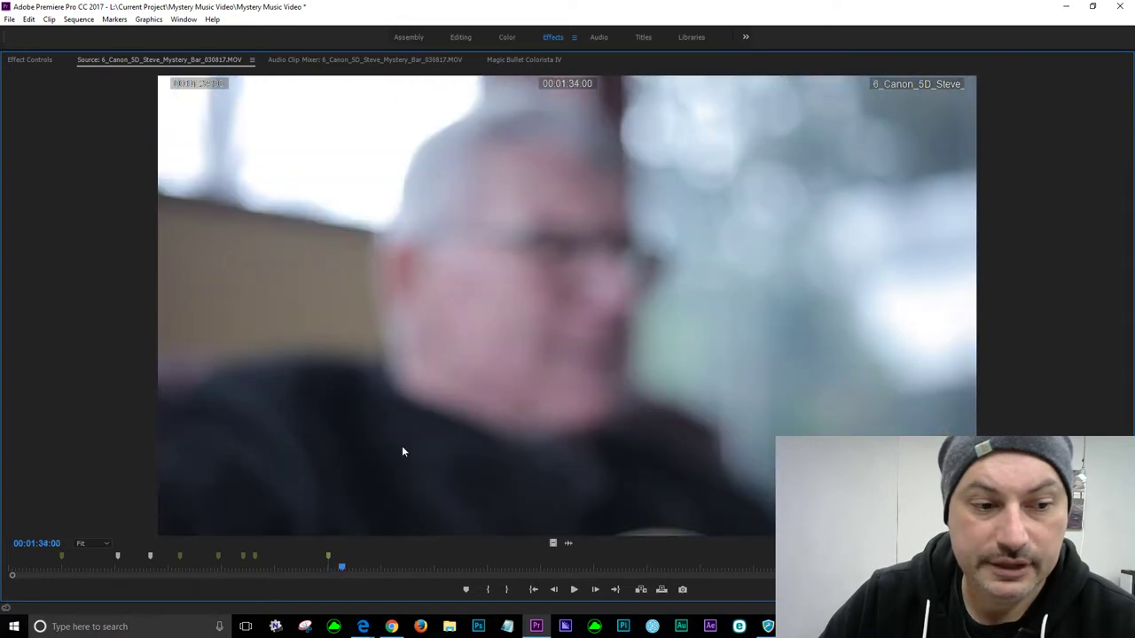
pyautogui.click(331, 569)
pyautogui.press('space')
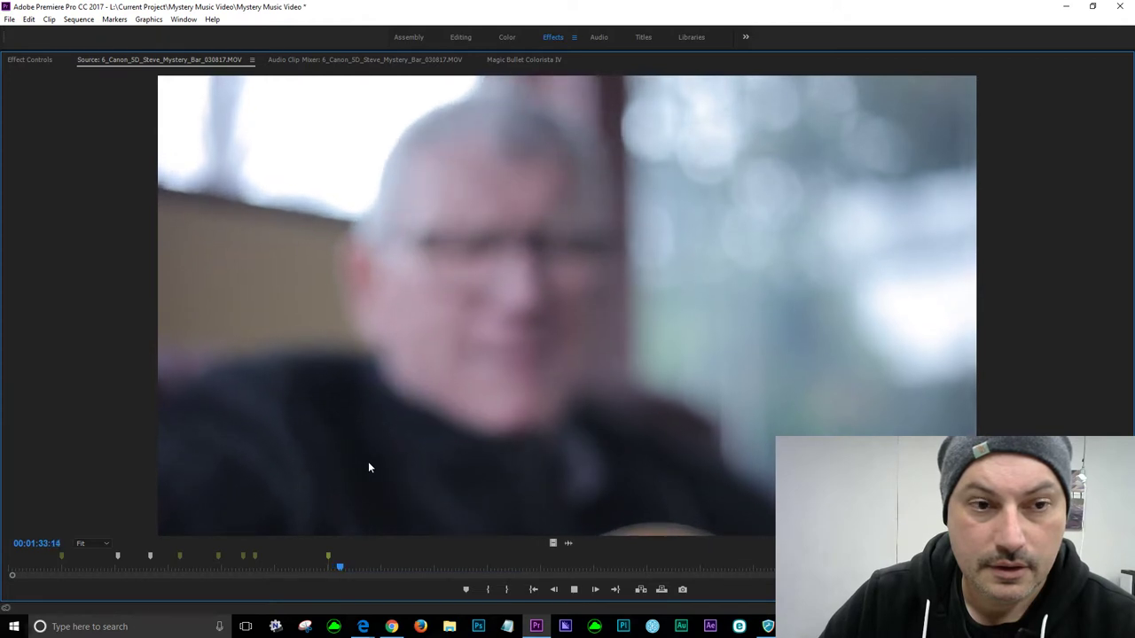
pyautogui.press('space')
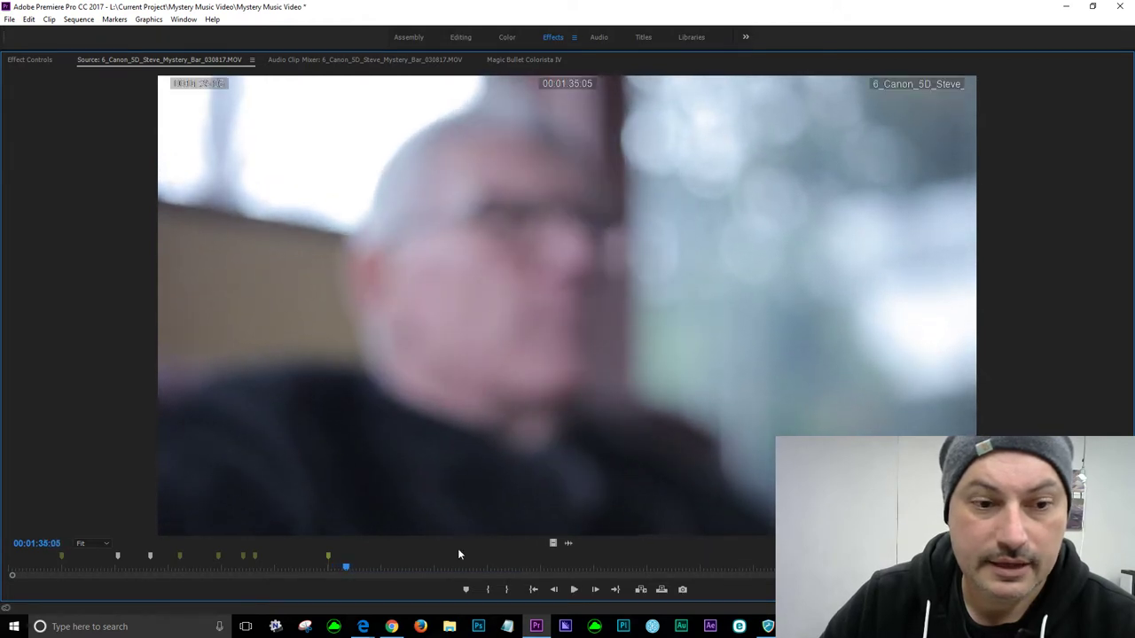
pyautogui.press('m')
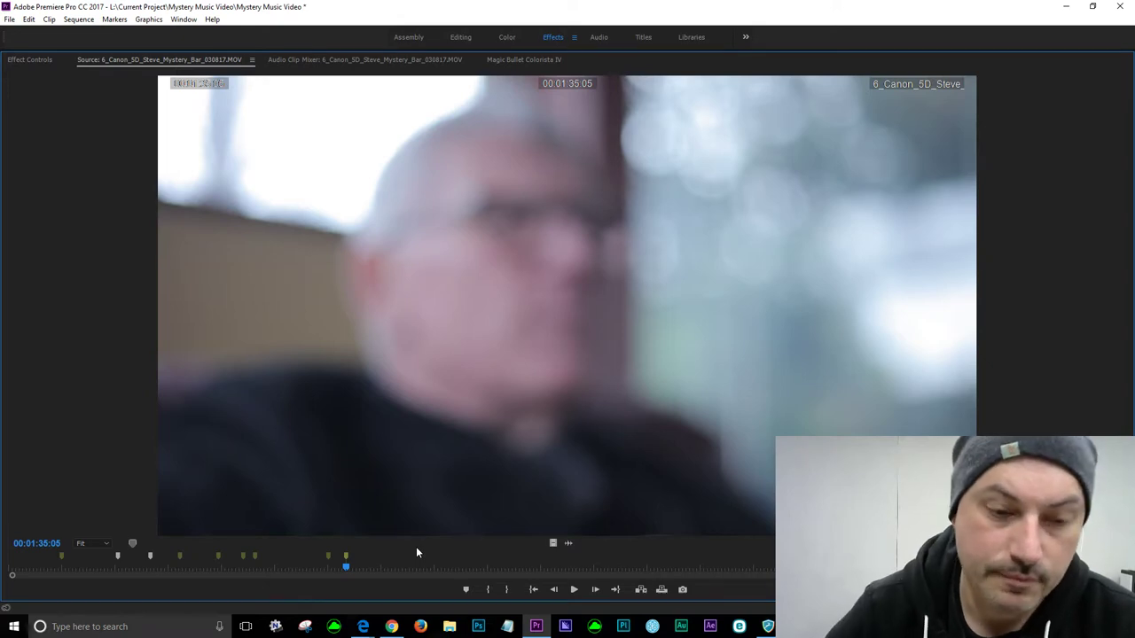
pyautogui.press('m')
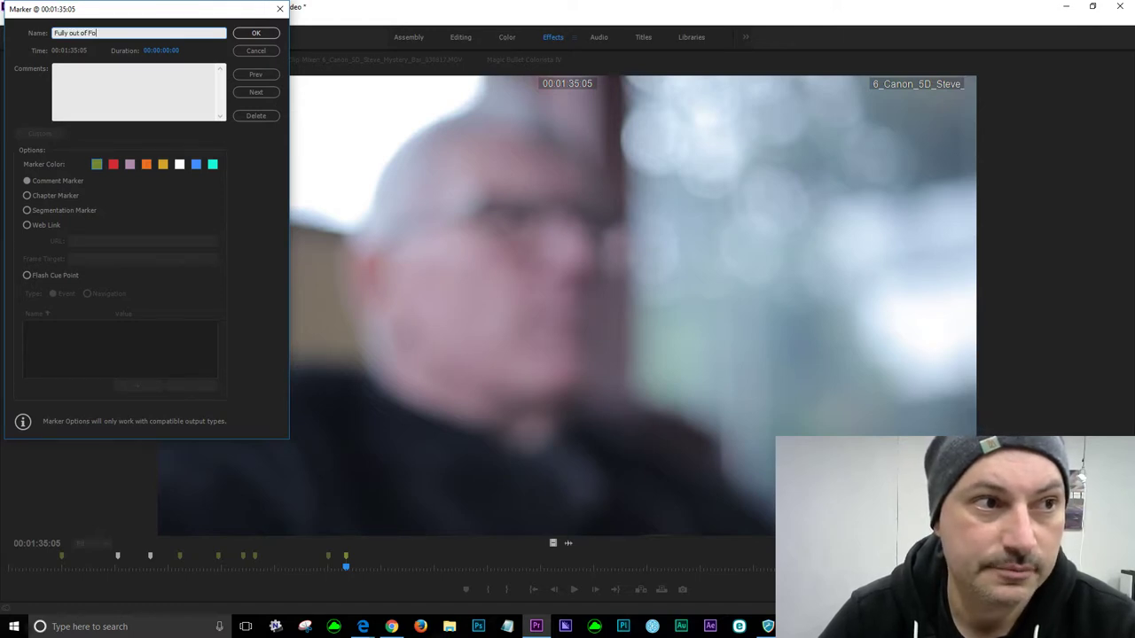
# - Give the 00:01:35:05 marker name 'Fully out of Focus' and comment 'Nice cut-away choice'
pyautogui.press('Tab')
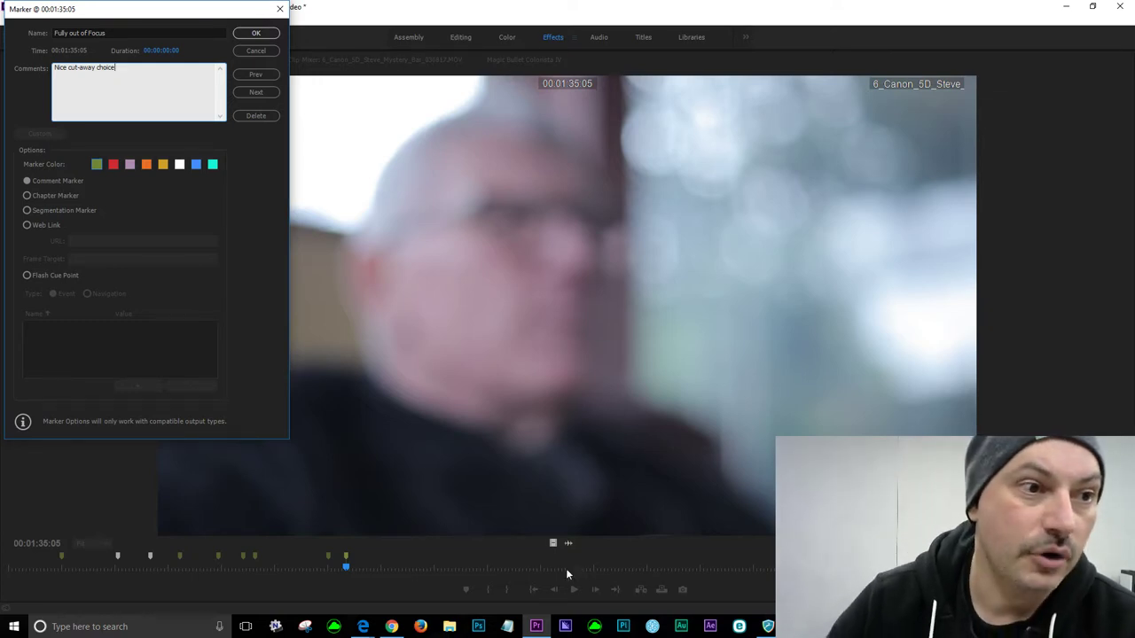
pyautogui.click(179, 165)
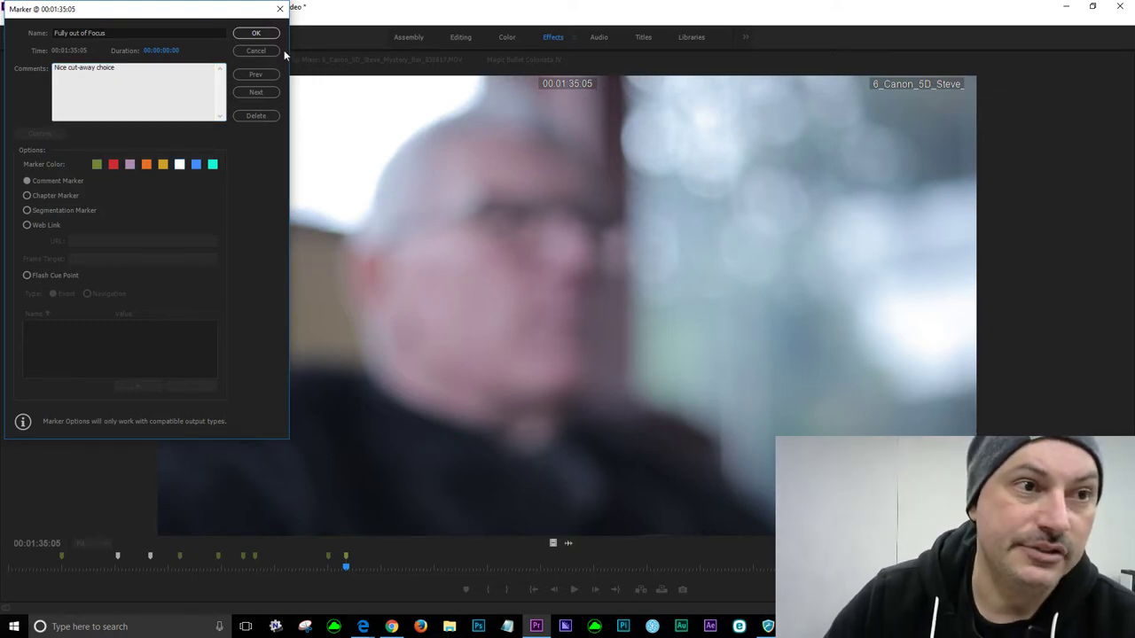
pyautogui.click(256, 33)
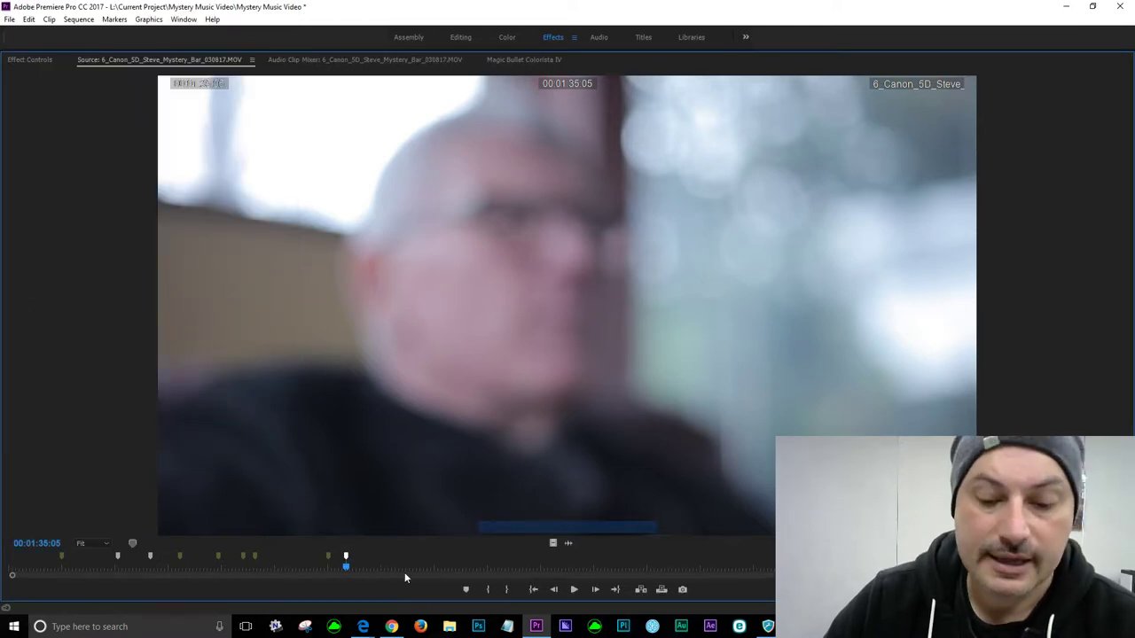
# - Stop playback at 00:01:42:02, add a marker there, and save the project with Ctrl+S
pyautogui.press('space')
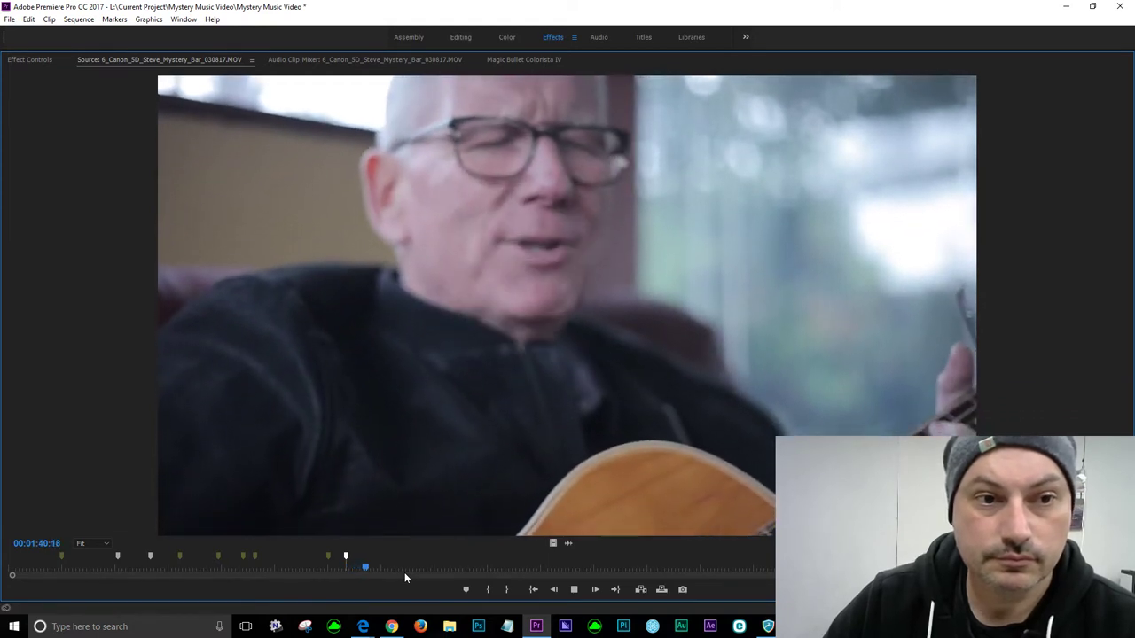
pyautogui.press('space')
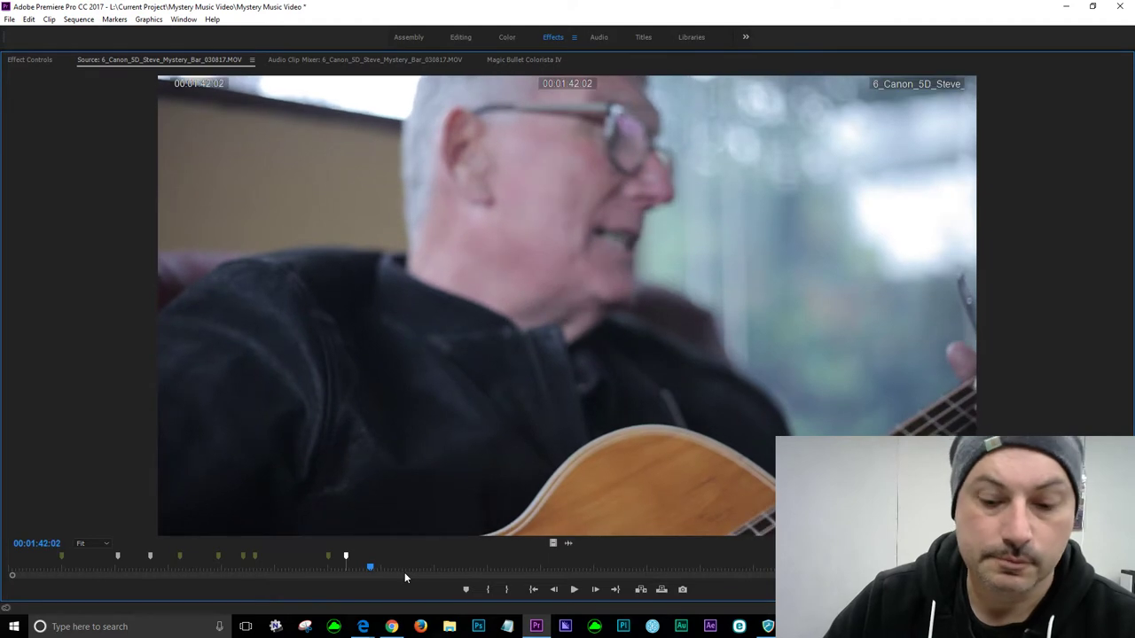
pyautogui.press('m')
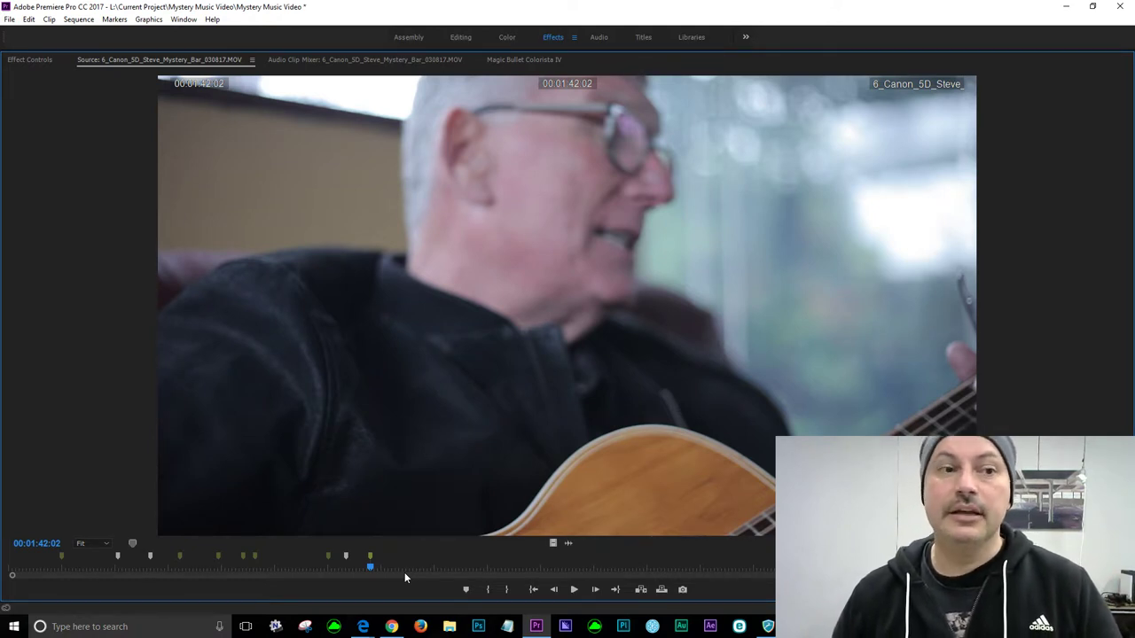
pyautogui.hotkey('ctrl', 's')
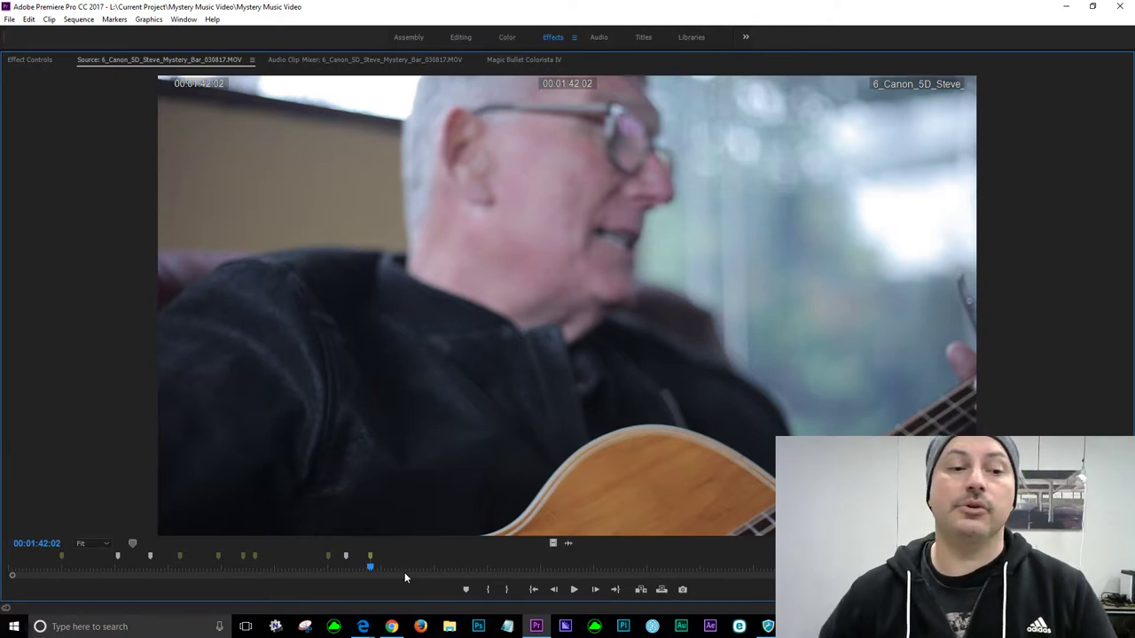
# - Play the guitarist clip onward from 00:01:42:02 and stop near 00:01:47
pyautogui.press('space')
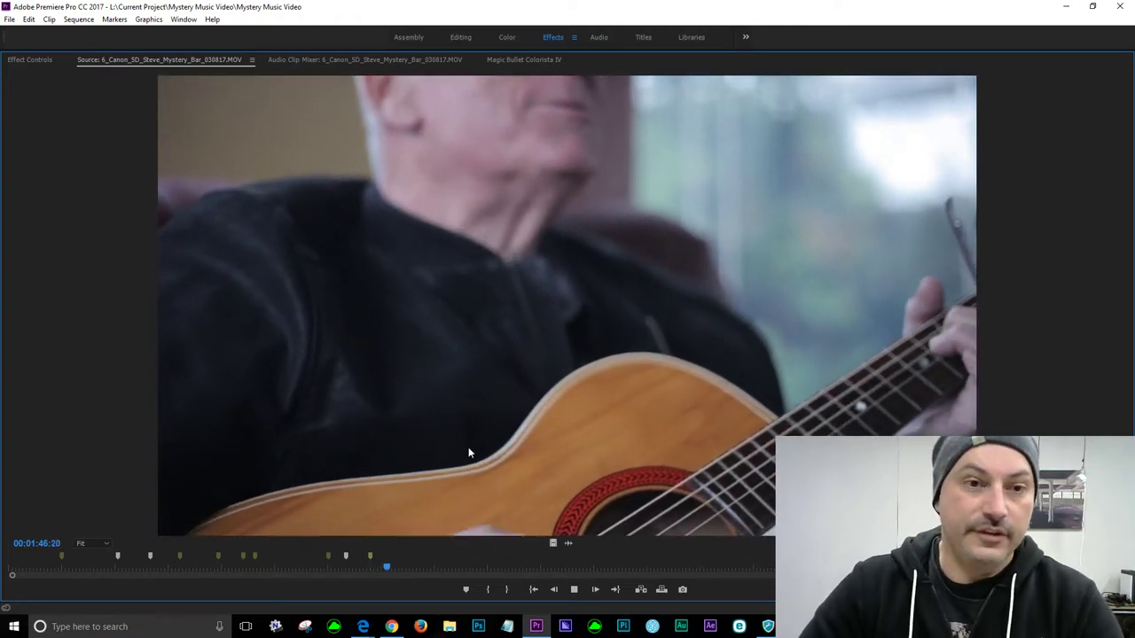
pyautogui.press('space')
pyautogui.press('space')
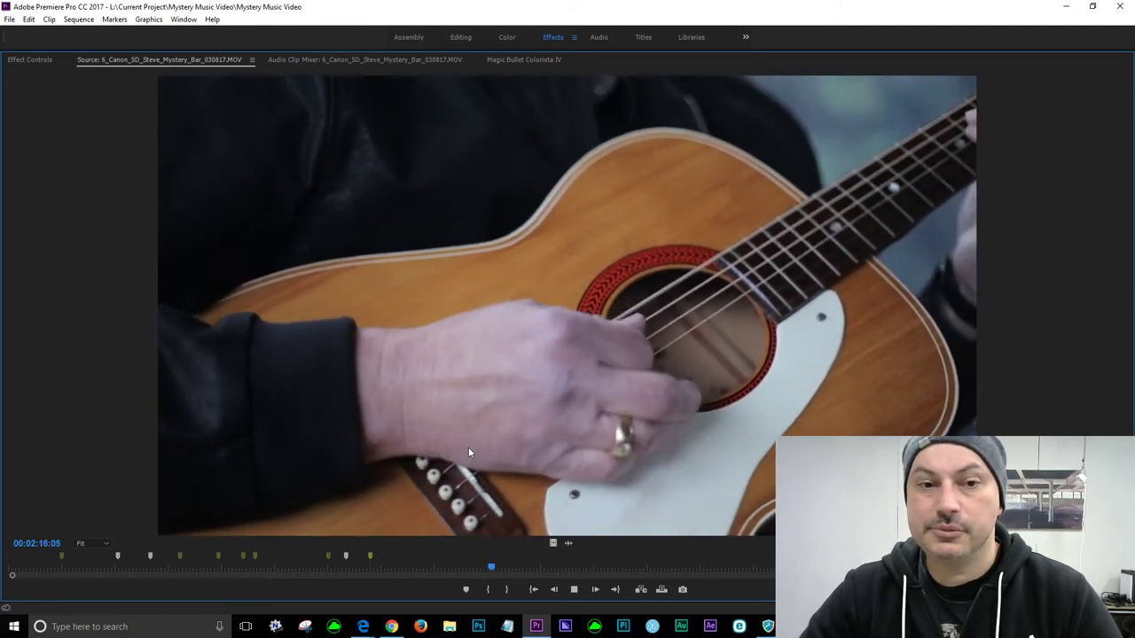
# - Replay the guitarist clip from 00:02:00:08, 00:01:51:00 and 00:01:45:04, stopping at 00:02:14:00
pyautogui.click(435, 568)
pyautogui.press('space')
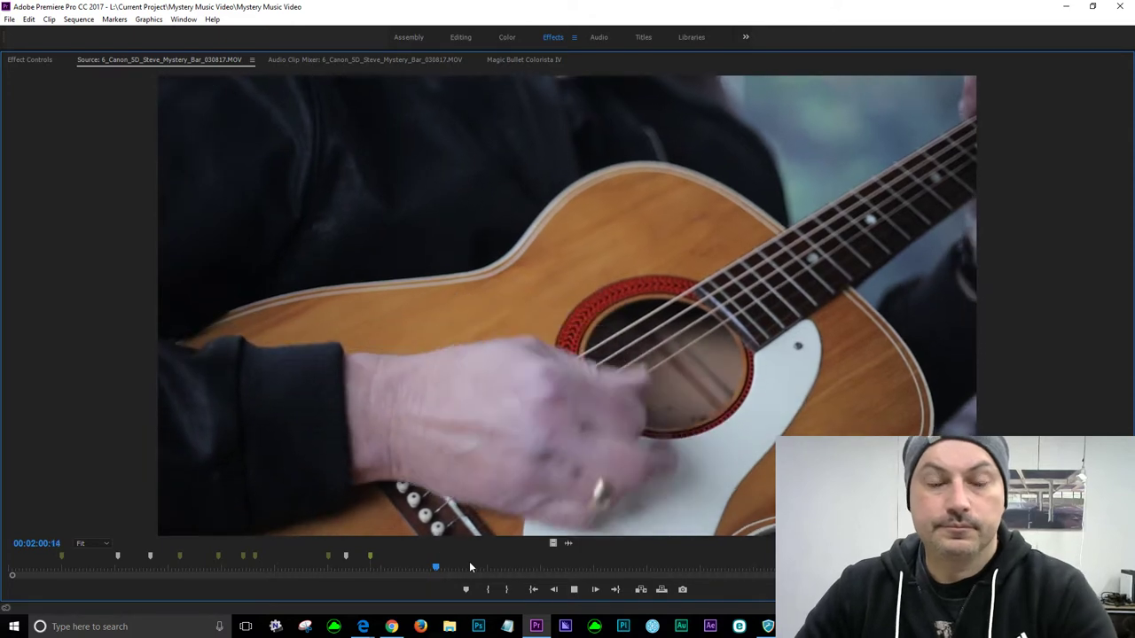
pyautogui.click(401, 567)
pyautogui.press('space')
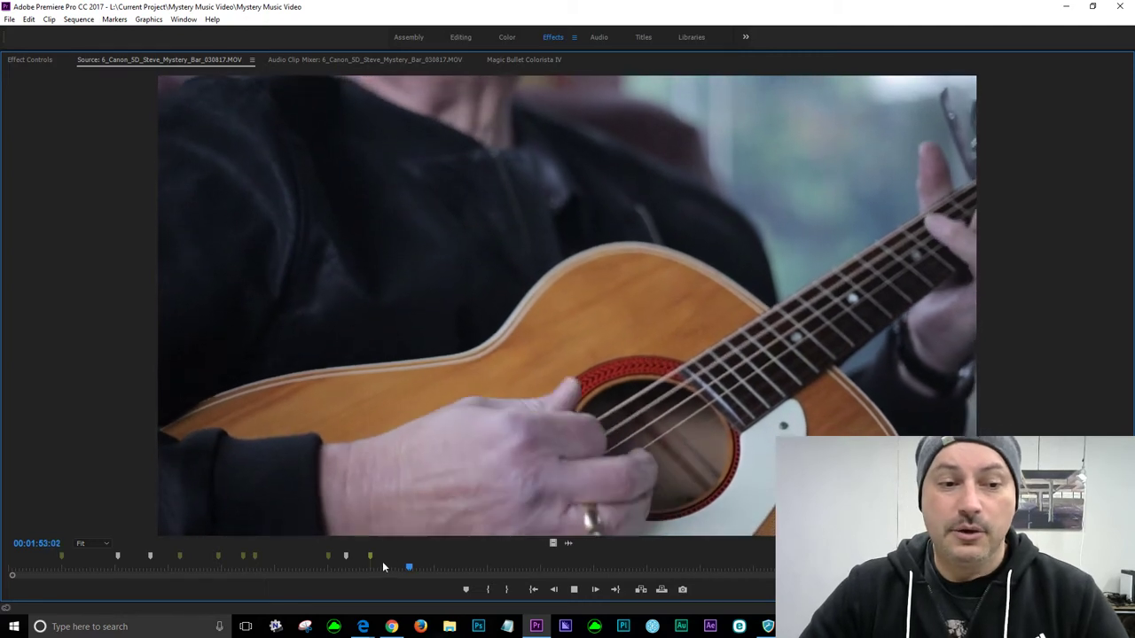
pyautogui.click(381, 566)
pyautogui.press('space')
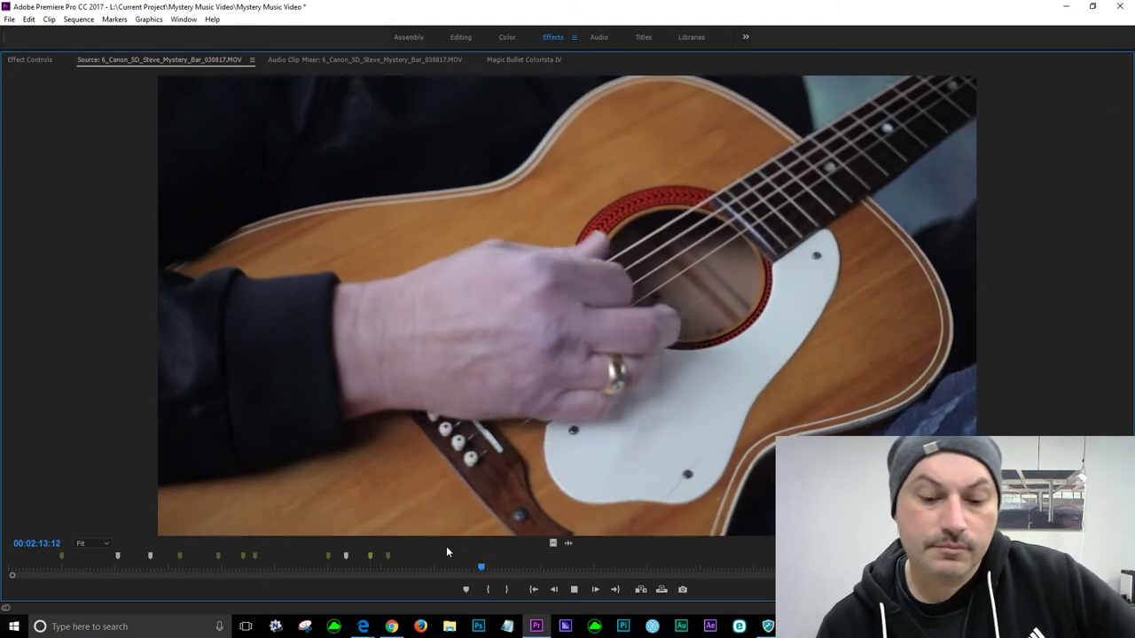
pyautogui.press('space')
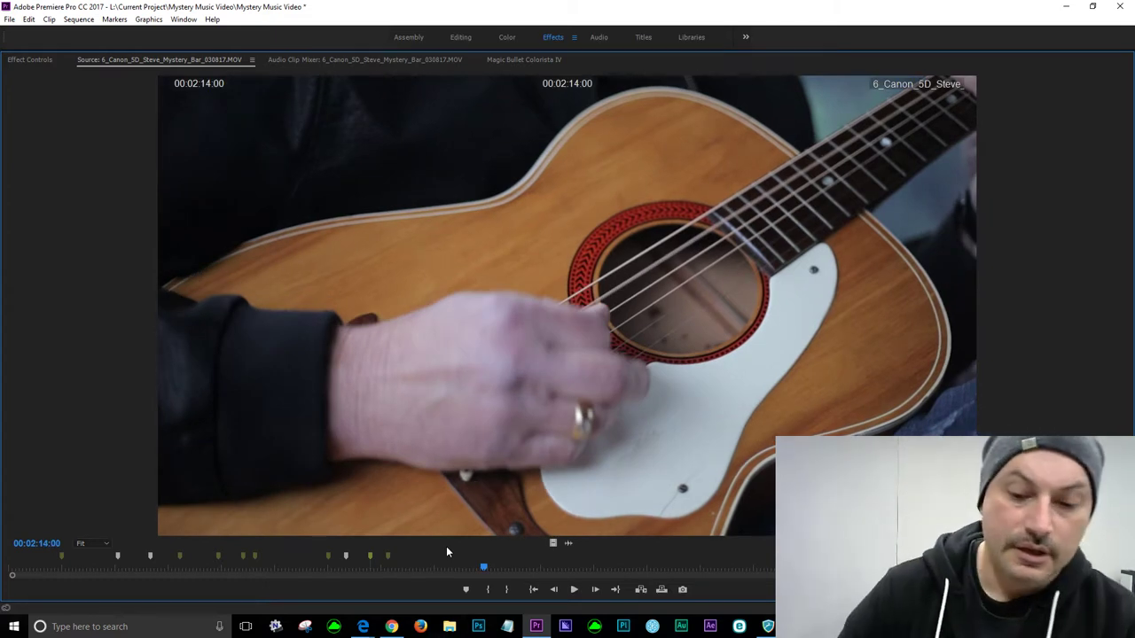
# - Step back through the strumming close-up and replay it to find 00:02:11:12
pyautogui.hotkey('shift', 'Left')
pyautogui.hotkey('shift', 'Left')
pyautogui.hotkey('shift', 'Left')
pyautogui.hotkey('shift', 'Left')
pyautogui.hotkey('shift', 'Left')
pyautogui.hotkey('shift', 'Left')
pyautogui.hotkey('shift', 'Left')
pyautogui.hotkey('shift', 'Left')
pyautogui.hotkey('shift', 'Left')
pyautogui.hotkey('shift', 'Left')
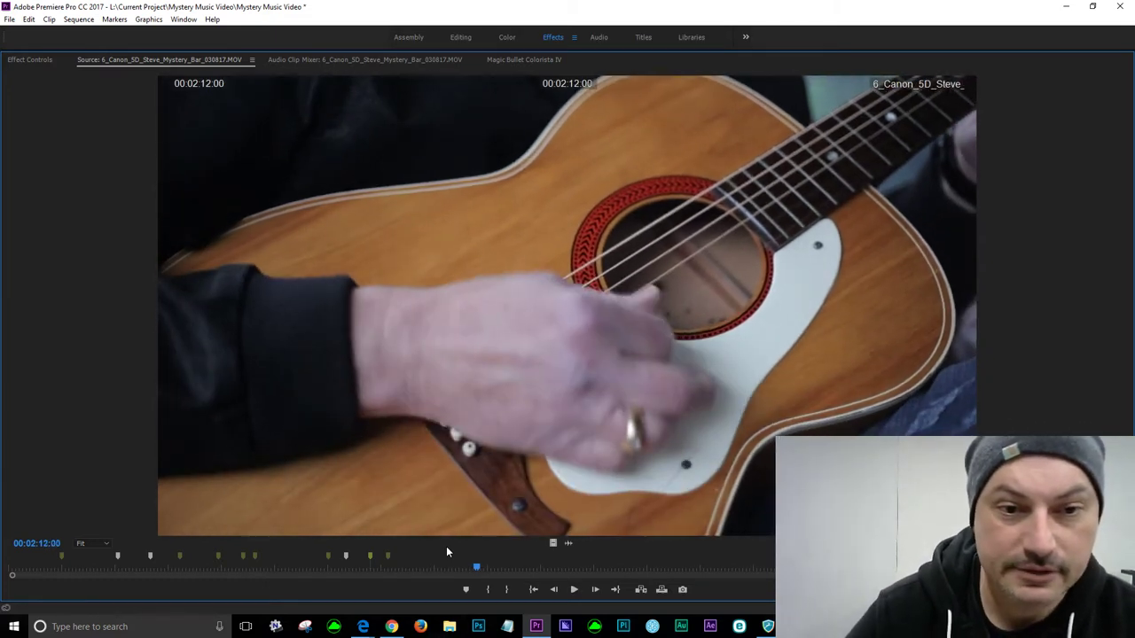
pyautogui.press('space')
pyautogui.press('space')
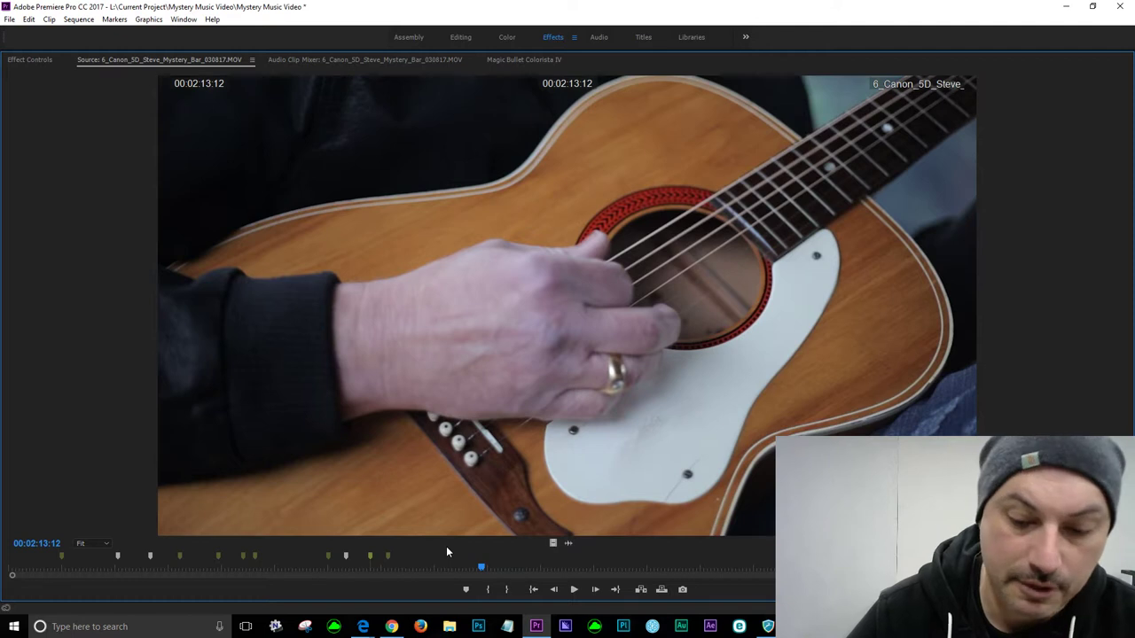
pyautogui.hotkey('shift', 'Left')
pyautogui.hotkey('shift', 'Left')
pyautogui.hotkey('shift', 'Left')
pyautogui.hotkey('shift', 'Left')
pyautogui.hotkey('shift', 'Left')
pyautogui.hotkey('shift', 'Left')
pyautogui.hotkey('shift', 'Left')
pyautogui.hotkey('shift', 'Left')
pyautogui.hotkey('shift', 'Left')
pyautogui.hotkey('shift', 'Left')
pyautogui.hotkey('shift', 'Left')
pyautogui.hotkey('shift', 'Left')
pyautogui.hotkey('shift', 'Left')
pyautogui.hotkey('shift', 'Left')
pyautogui.hotkey('shift', 'Left')
pyautogui.hotkey('shift', 'Left')
pyautogui.hotkey('shift', 'Left')
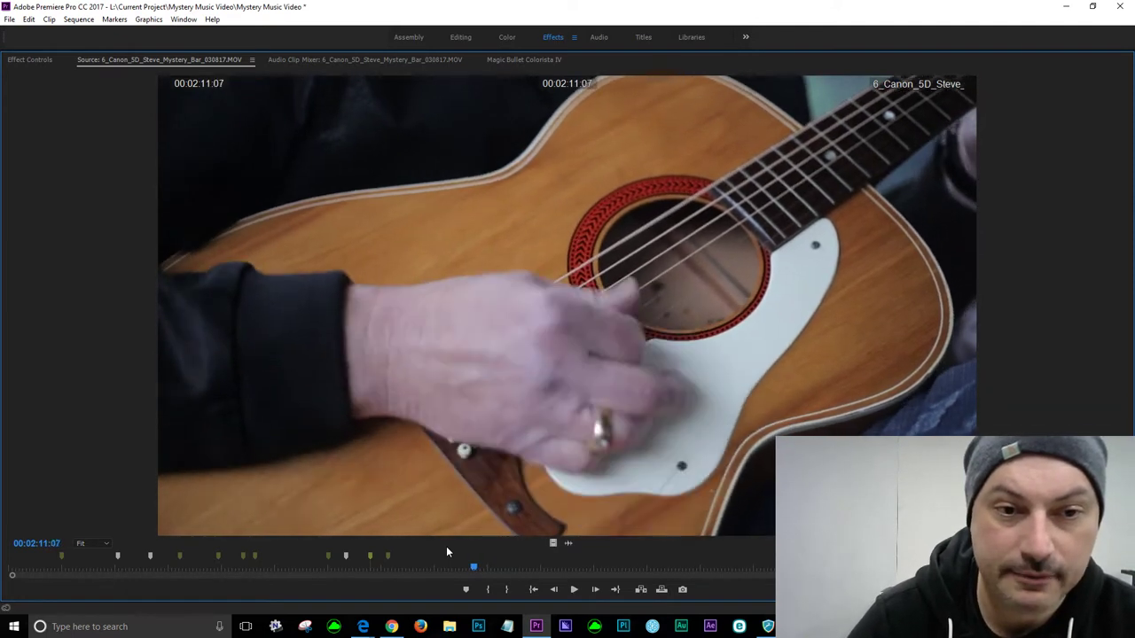
pyautogui.hotkey('shift', 'Left')
pyautogui.hotkey('shift', 'Left')
pyautogui.hotkey('shift', 'Left')
pyautogui.hotkey('shift', 'Left')
pyautogui.hotkey('shift', 'Left')
pyautogui.hotkey('shift', 'Left')
pyautogui.hotkey('shift', 'Left')
pyautogui.hotkey('shift', 'Left')
pyautogui.hotkey('shift', 'Left')
pyautogui.hotkey('shift', 'Left')
pyautogui.hotkey('shift', 'Left')
pyautogui.hotkey('shift', 'Left')
pyautogui.hotkey('shift', 'Left')
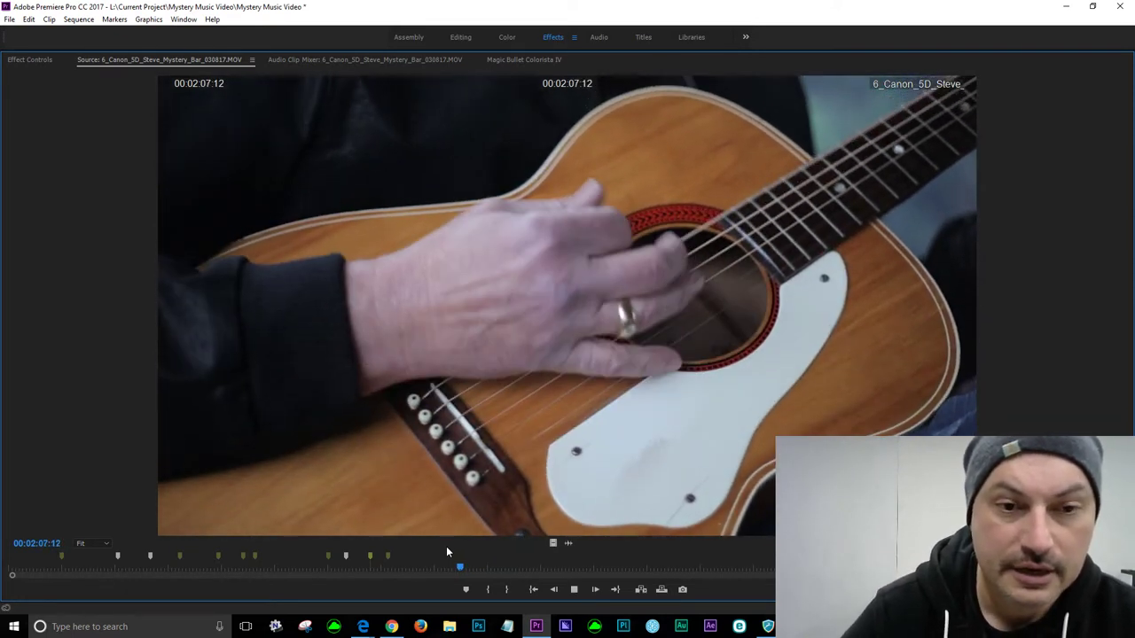
pyautogui.press('space')
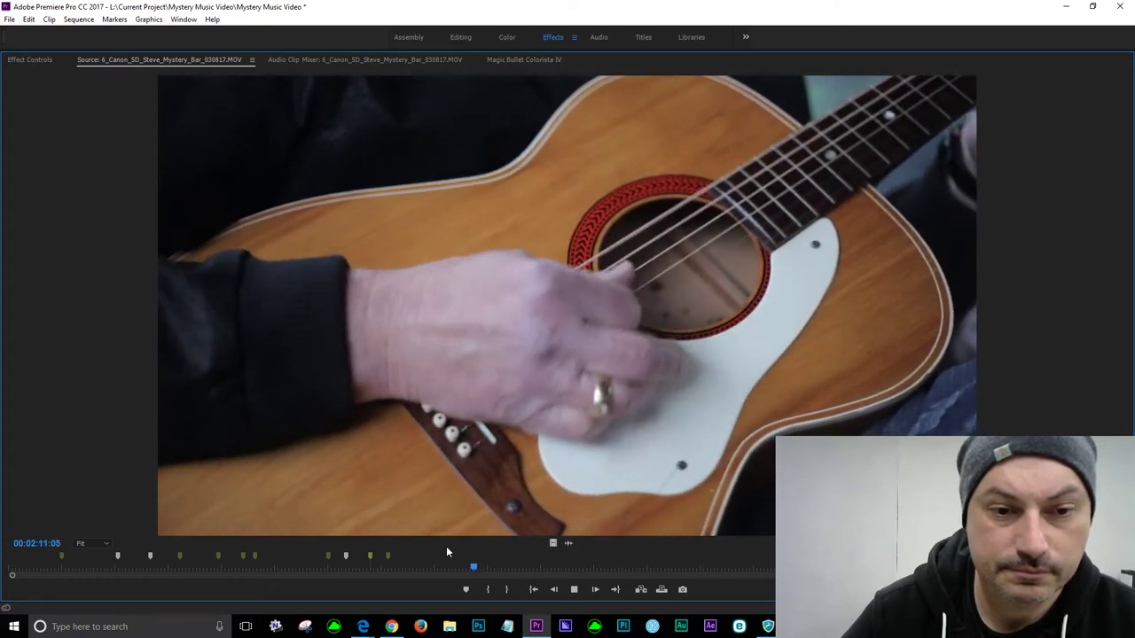
pyautogui.press('space')
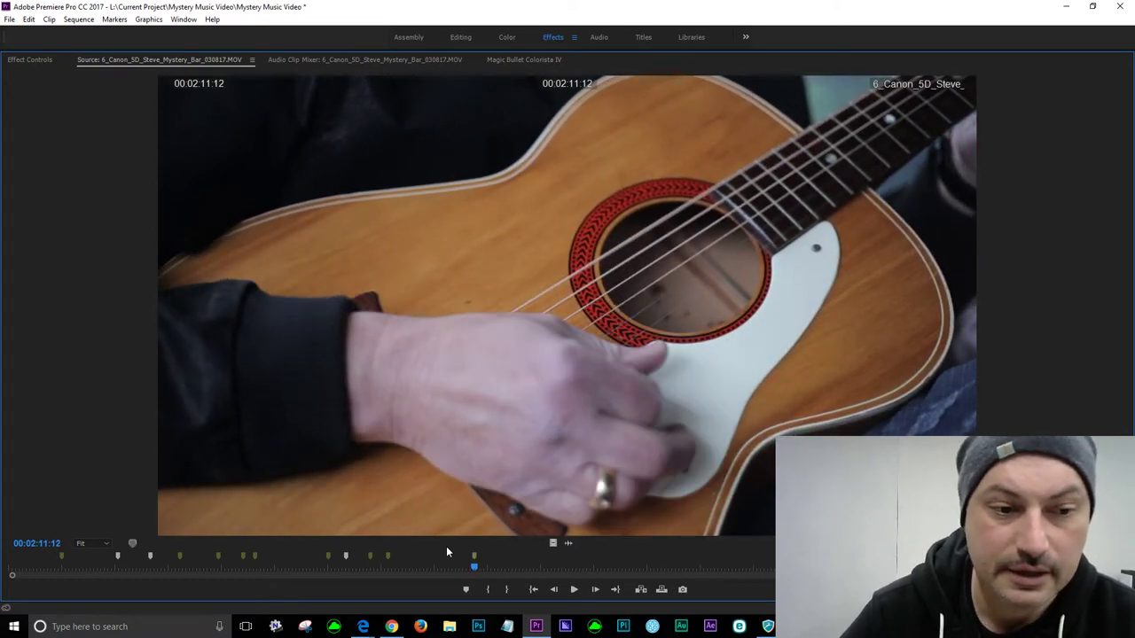
# - Play on to about 00:02:15, then return to the 00:01:47:03 marker and open its details
pyautogui.press('space')
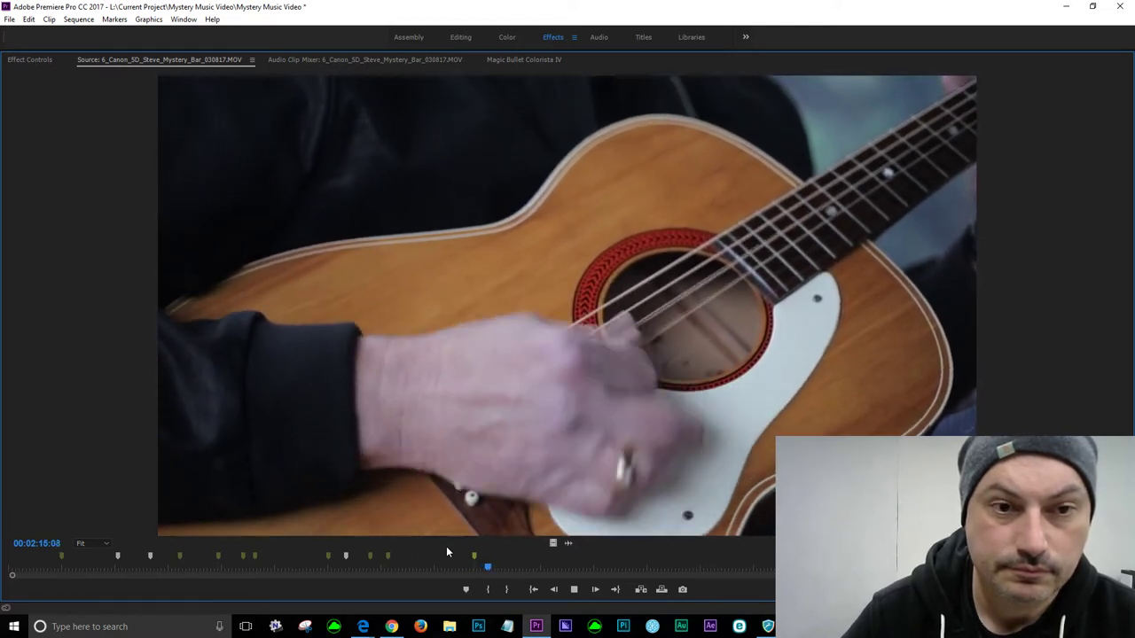
pyautogui.press('space')
pyautogui.hotkey('ctrl', 'shift', 'm')
pyautogui.hotkey('ctrl', 'shift', 'm')
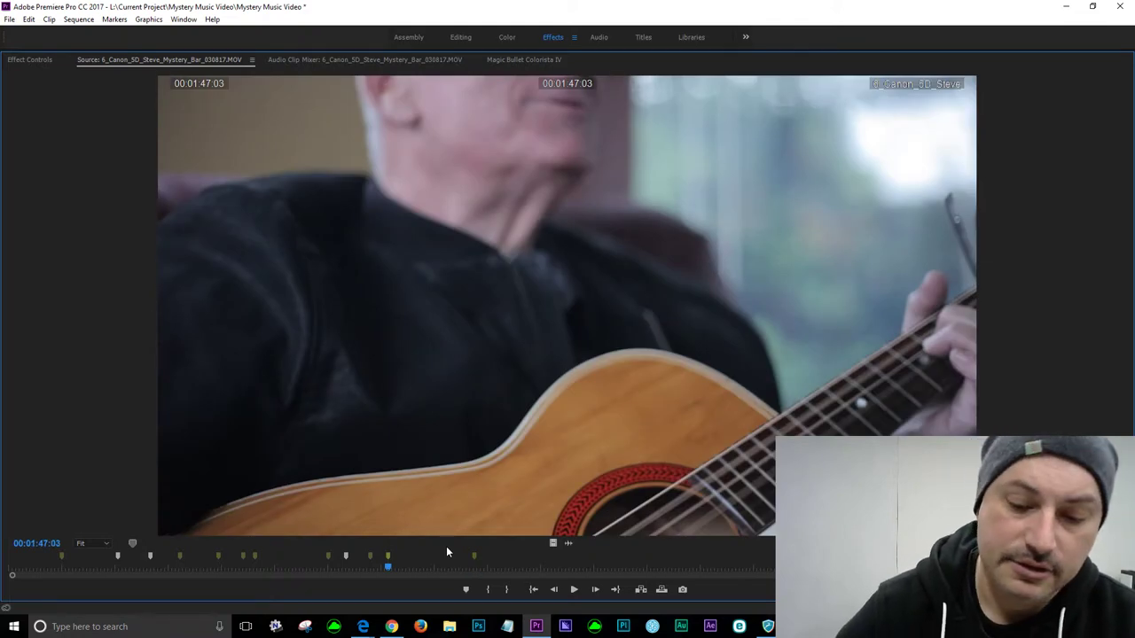
pyautogui.press('m')
# - Name the 00:01:47:03 marker 'Start of Pan Down', then play from the 00:02:11:12 marker to 00:02:15:20
pyautogui.write('Start of Pan Down')
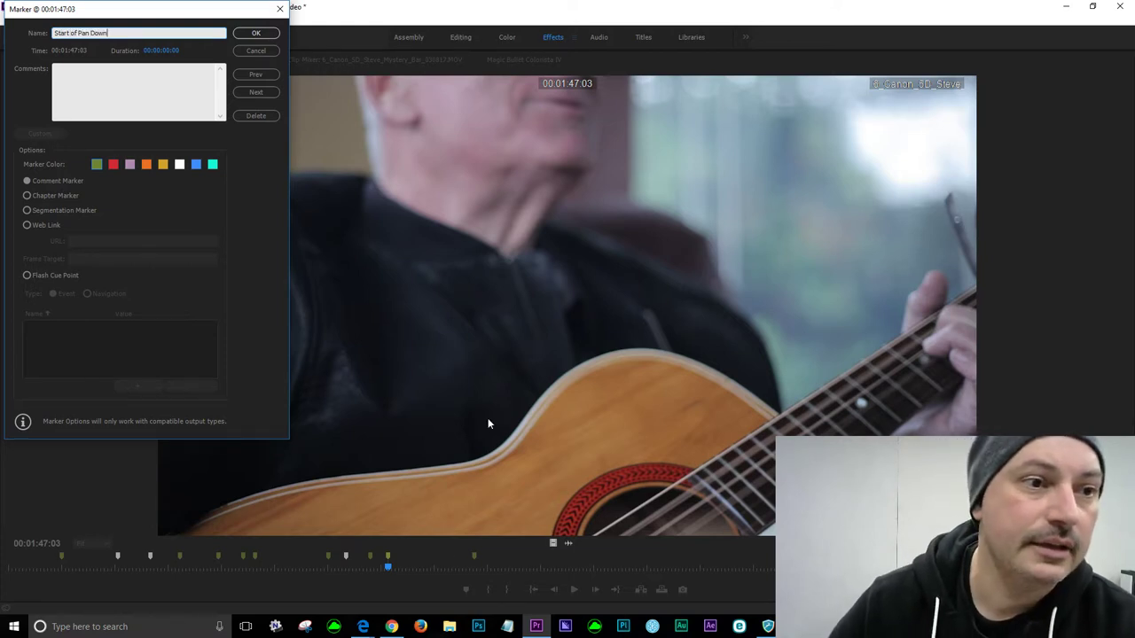
pyautogui.click(256, 33)
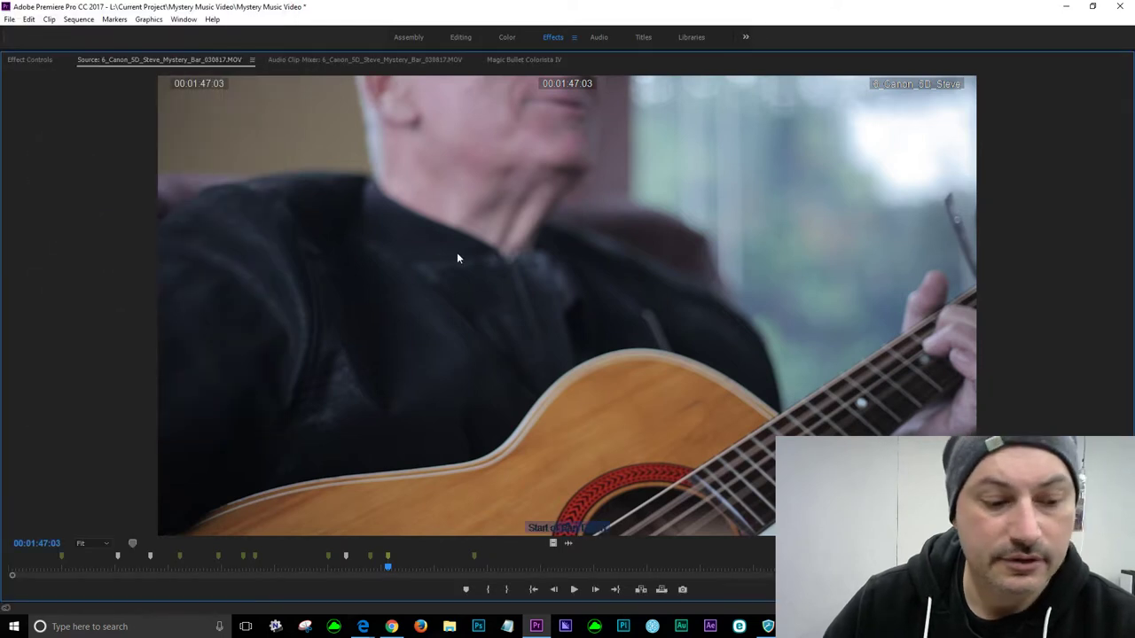
pyautogui.hotkey('shift', 'm')
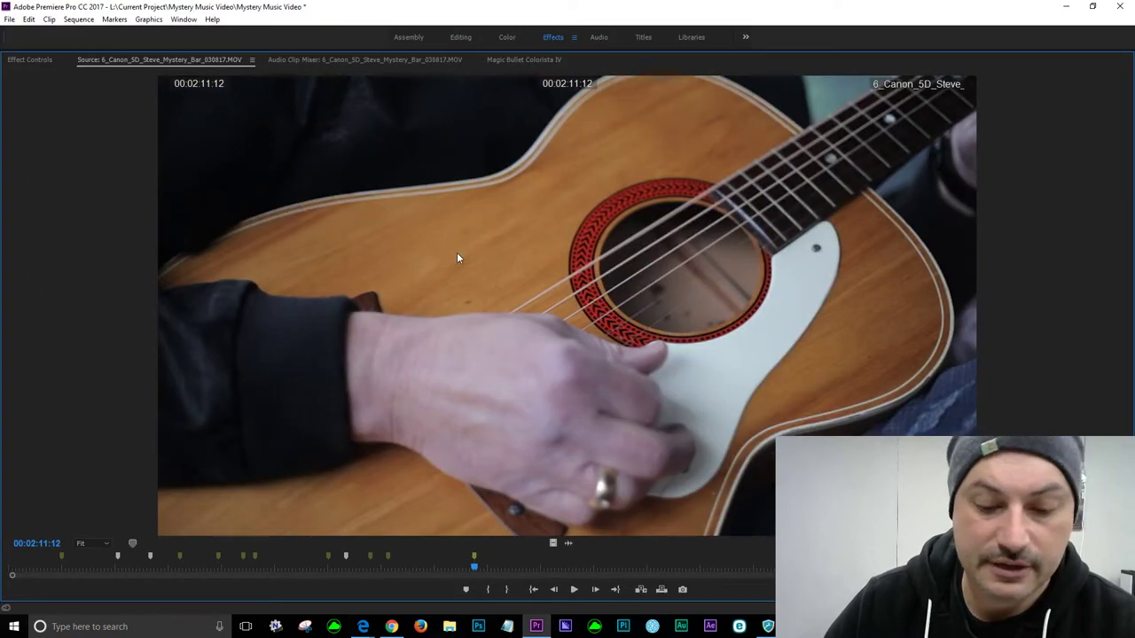
pyautogui.press('space')
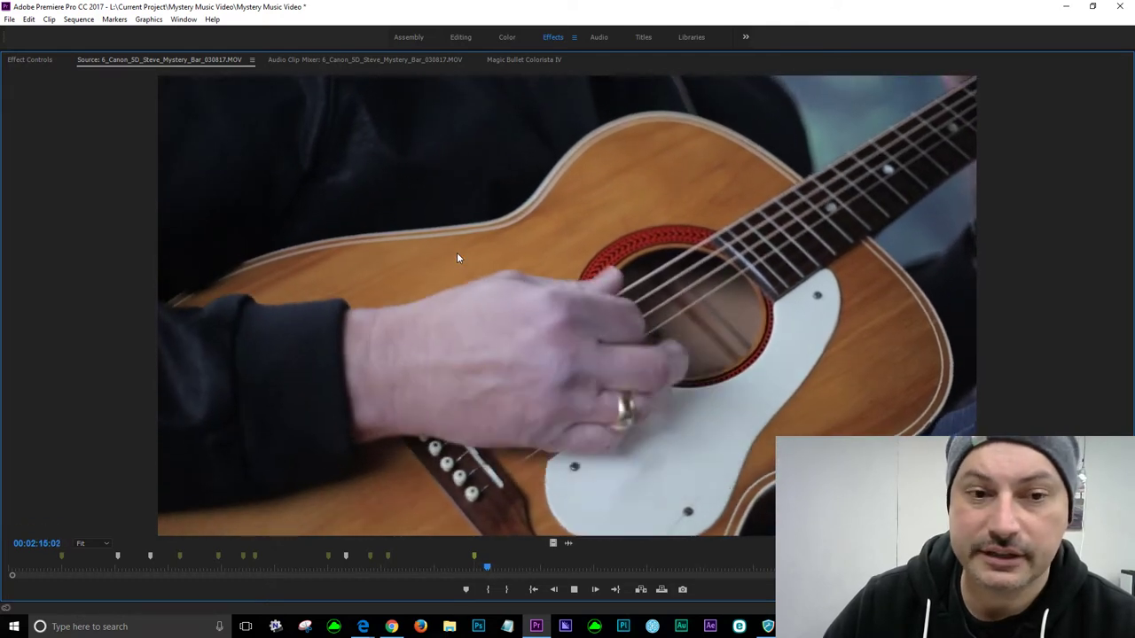
pyautogui.press('space')
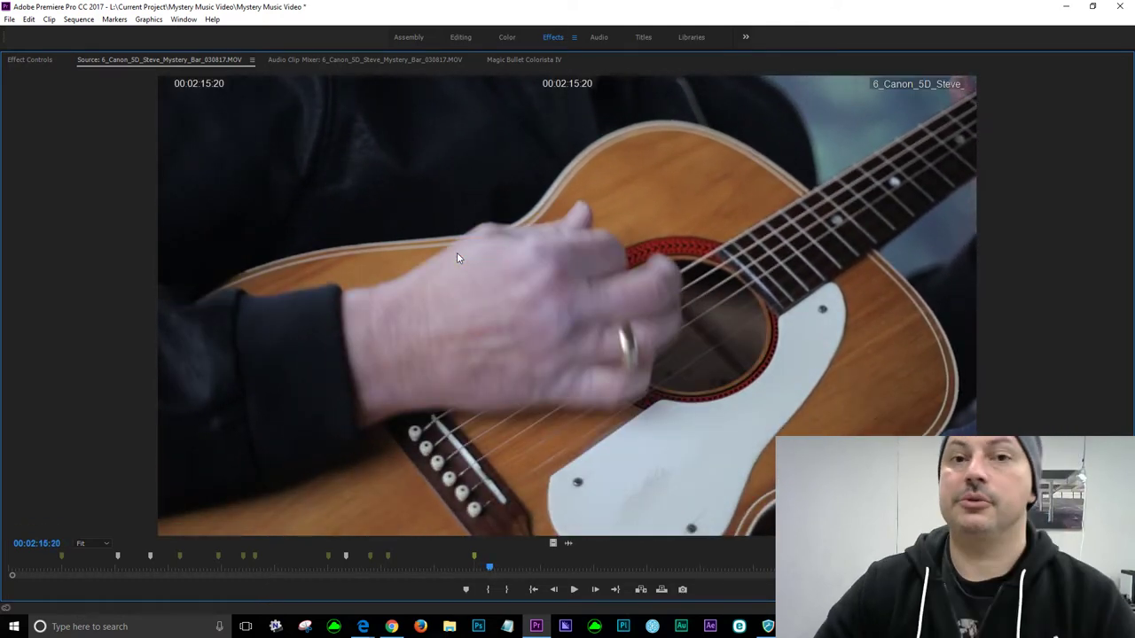
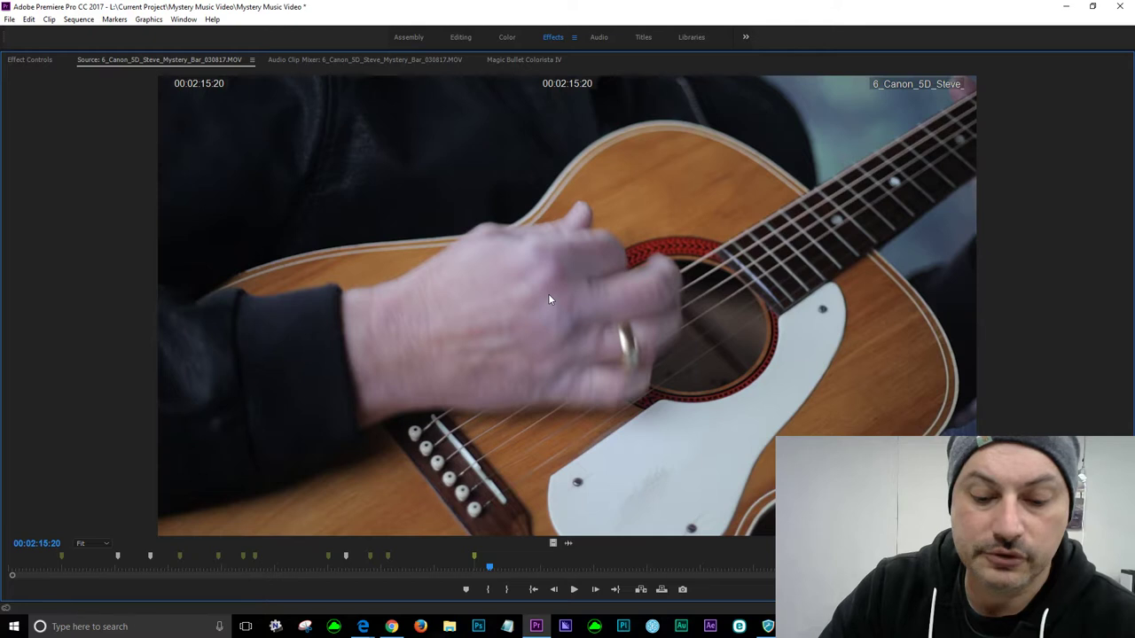
# - Play the guitar close-up in 6_Canon_SD_Steve_Mystery_Bar_030817.MOV and place a marker at 00:02:29:12
pyautogui.press('space')
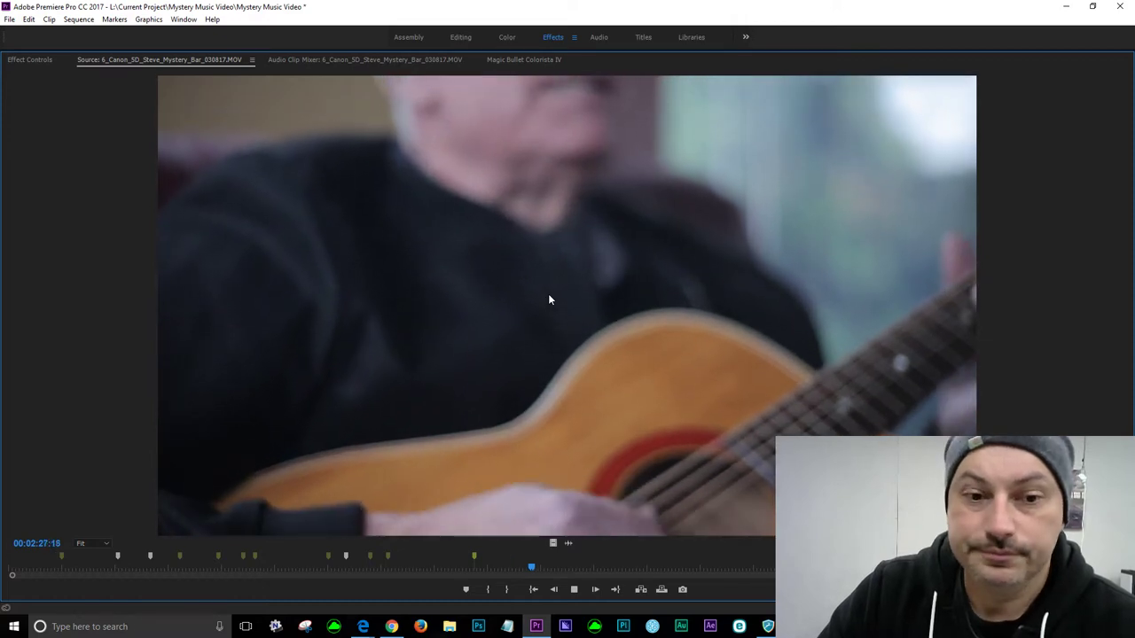
pyautogui.press('space')
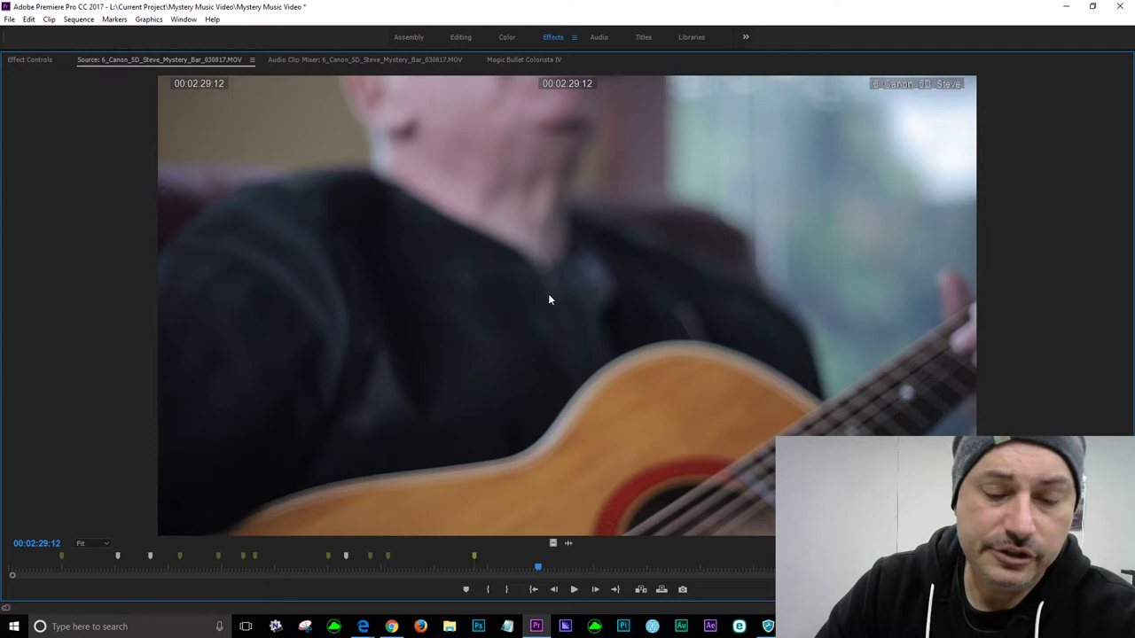
pyautogui.press('m')
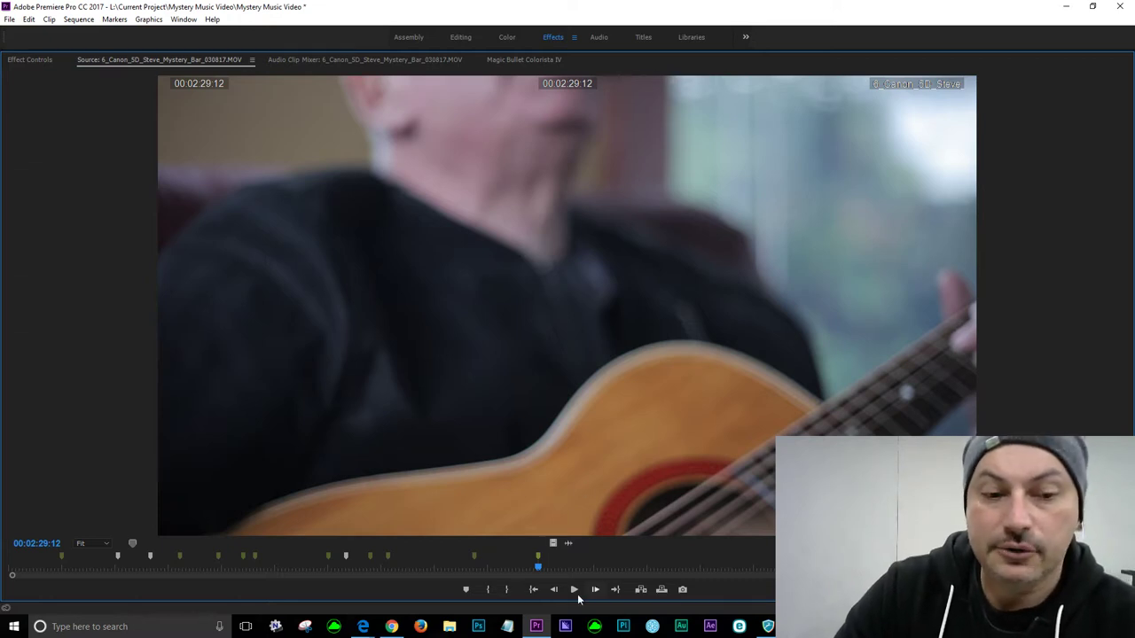
# - Play on to 00:02:35:06 and add a marker there
pyautogui.press('space')
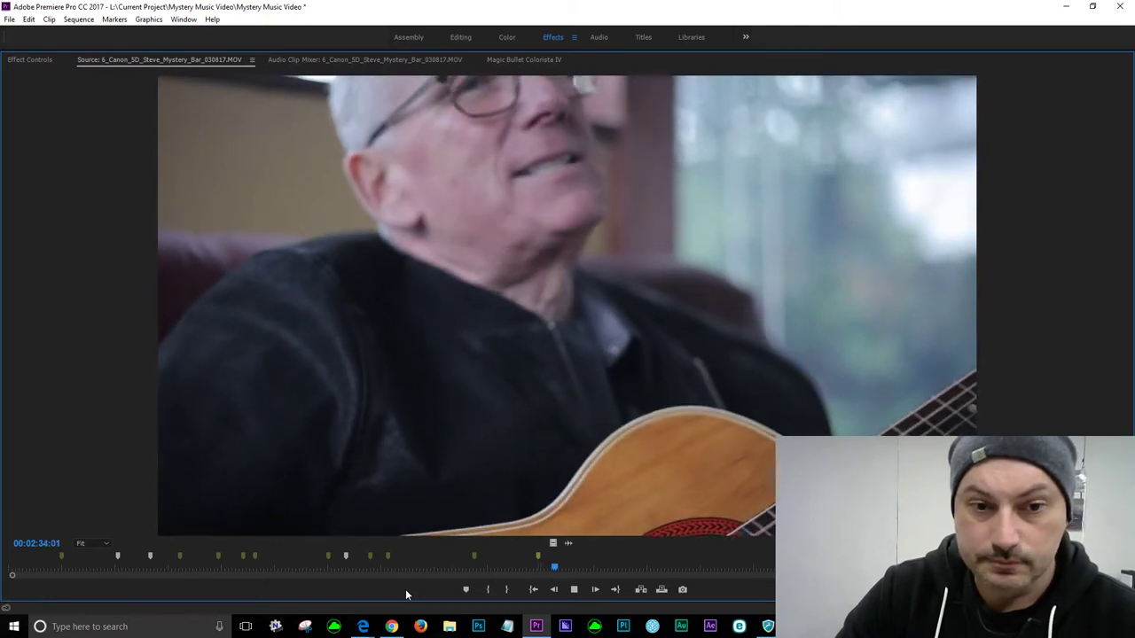
pyautogui.press('space')
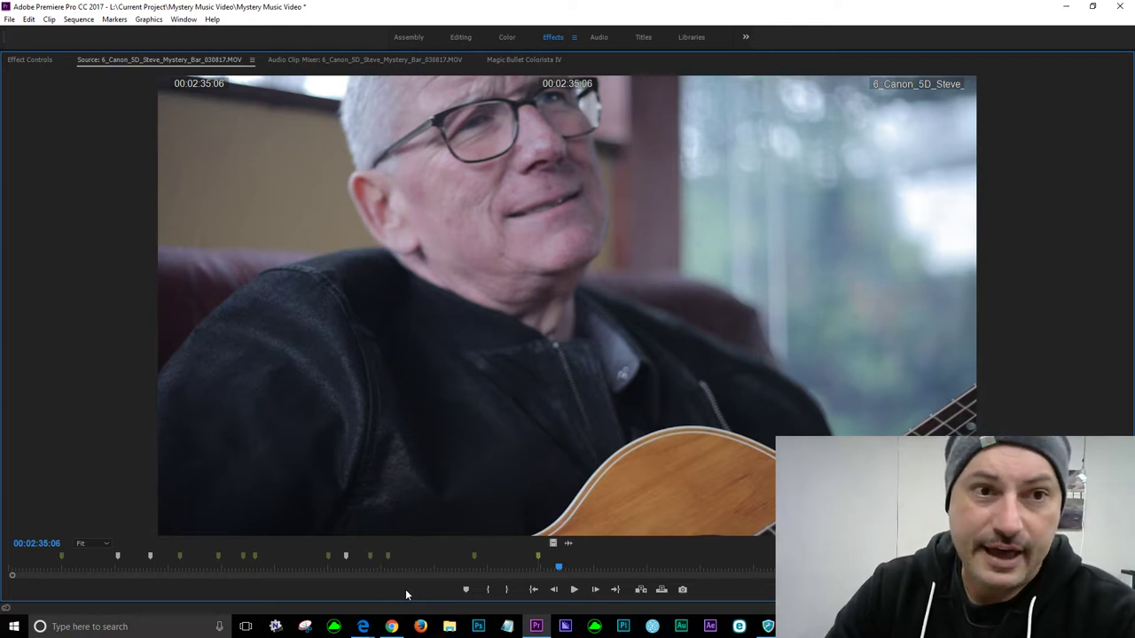
pyautogui.press('m')
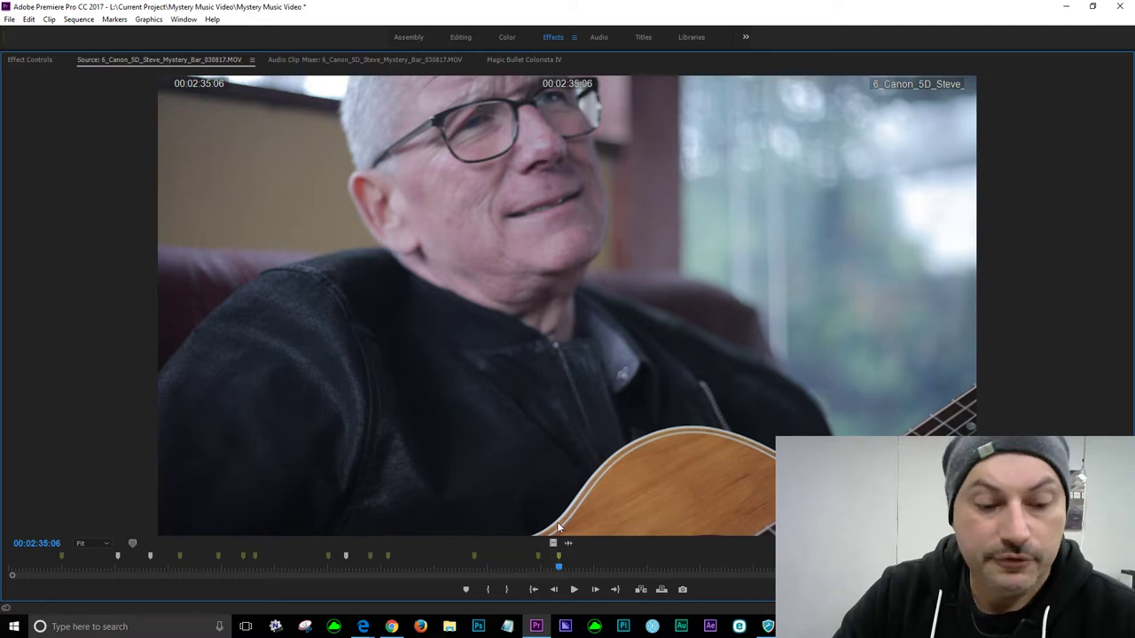
# - Make the 00:02:29:12 marker white, name it 'Start of Focus In', and resume playback
pyautogui.hotkey('ctrl', 'shift', 'm')
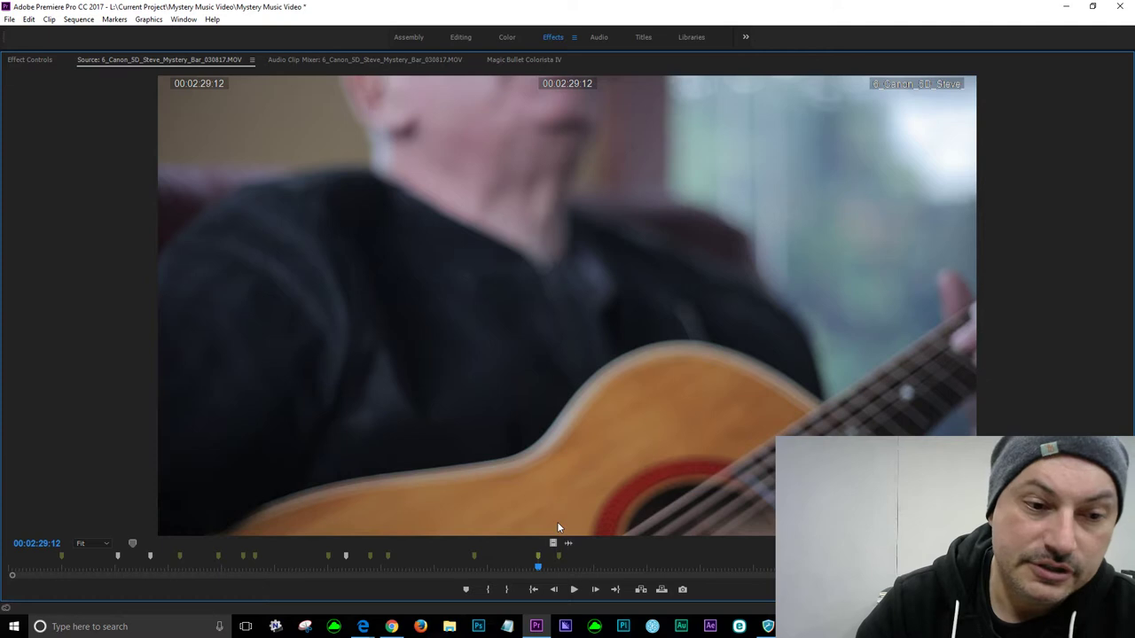
pyautogui.press('m')
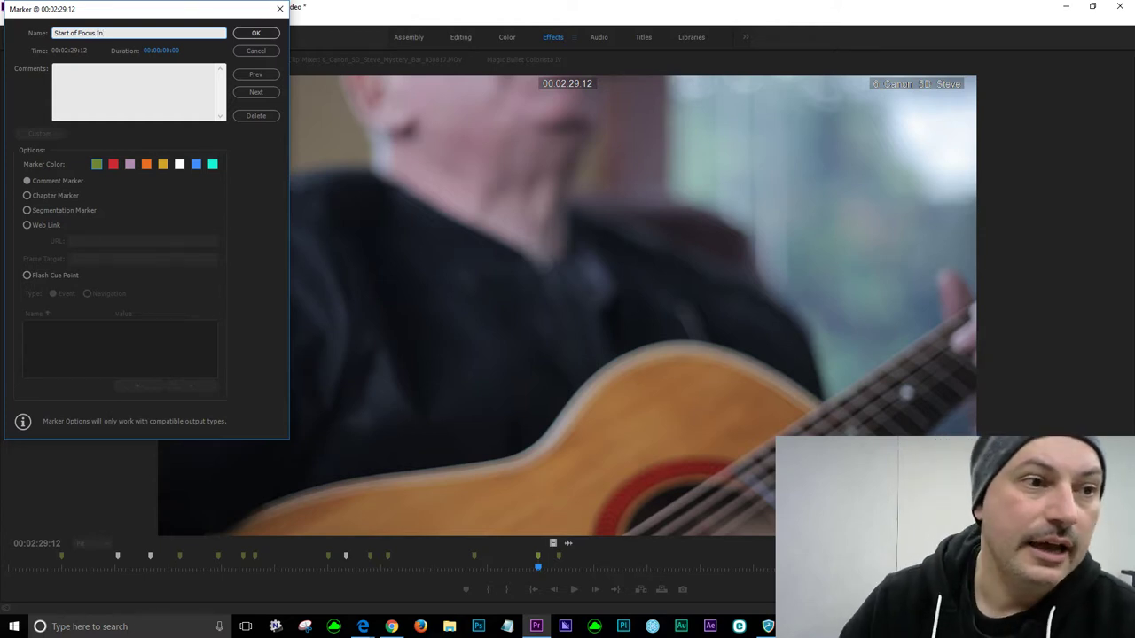
pyautogui.click(178, 165)
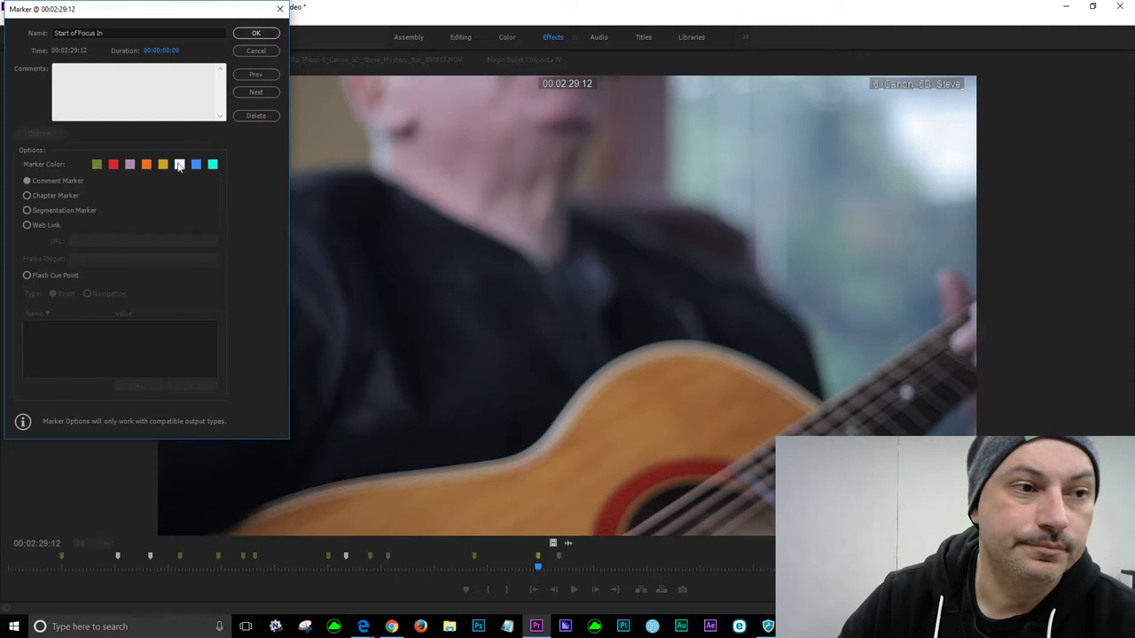
pyautogui.click(256, 33)
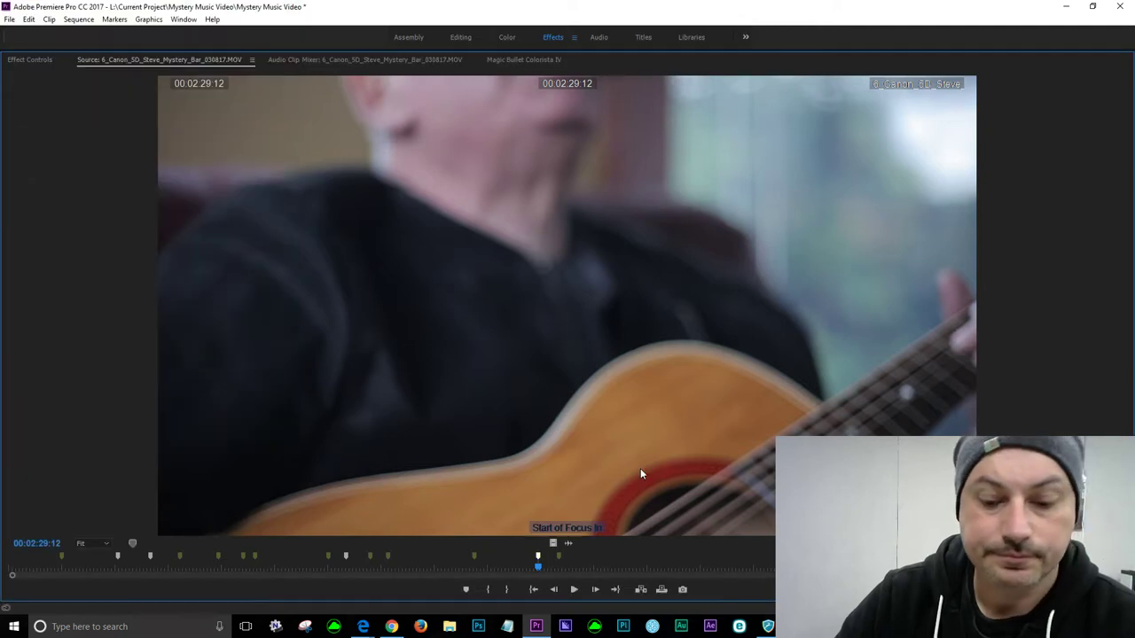
pyautogui.press('space')
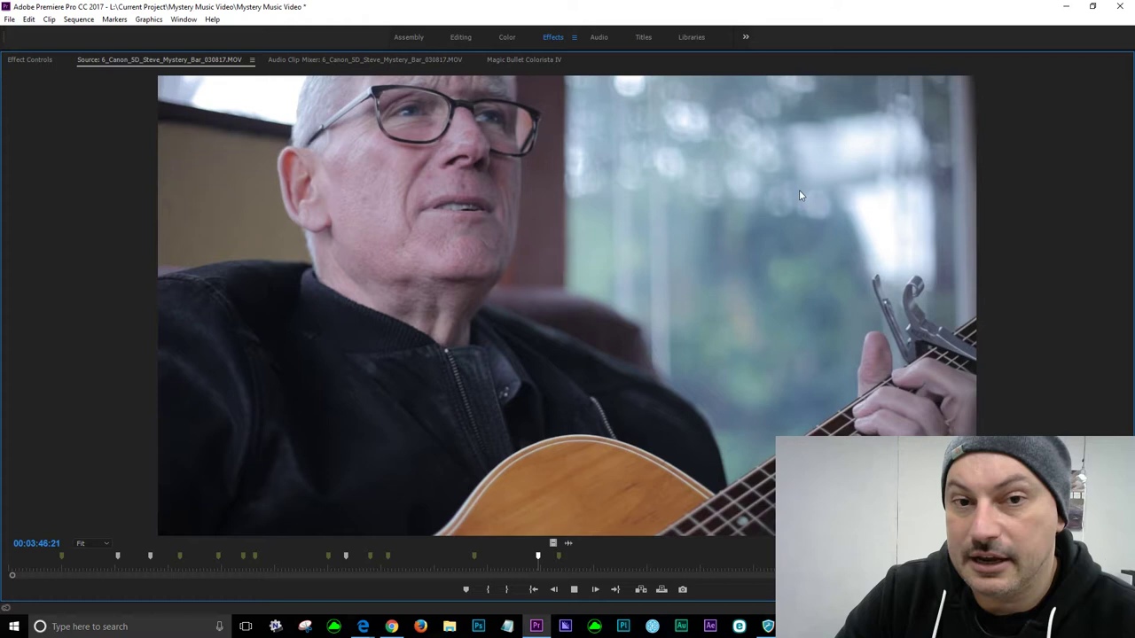
# - Stop playback at 00:03:47:03 on the singer's upward-looking close-up
pyautogui.press('space')
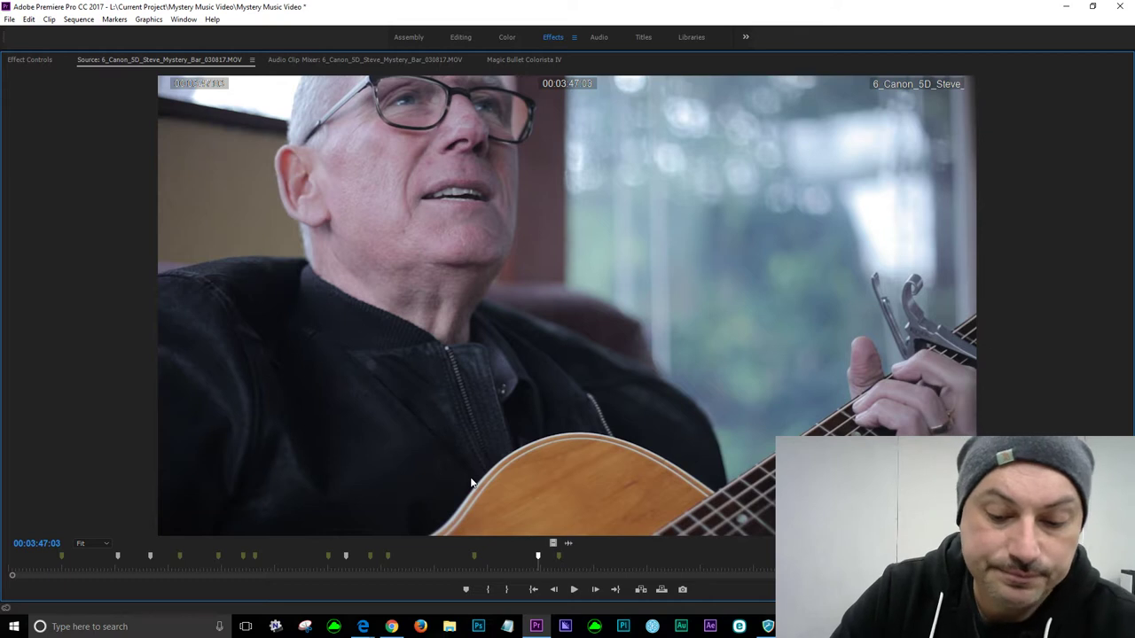
# - Add a red marker named 'I'm in the Shot' at 00:03:47:03, then jump back to 00:03:24:04
pyautogui.press('m')
pyautogui.press('m')
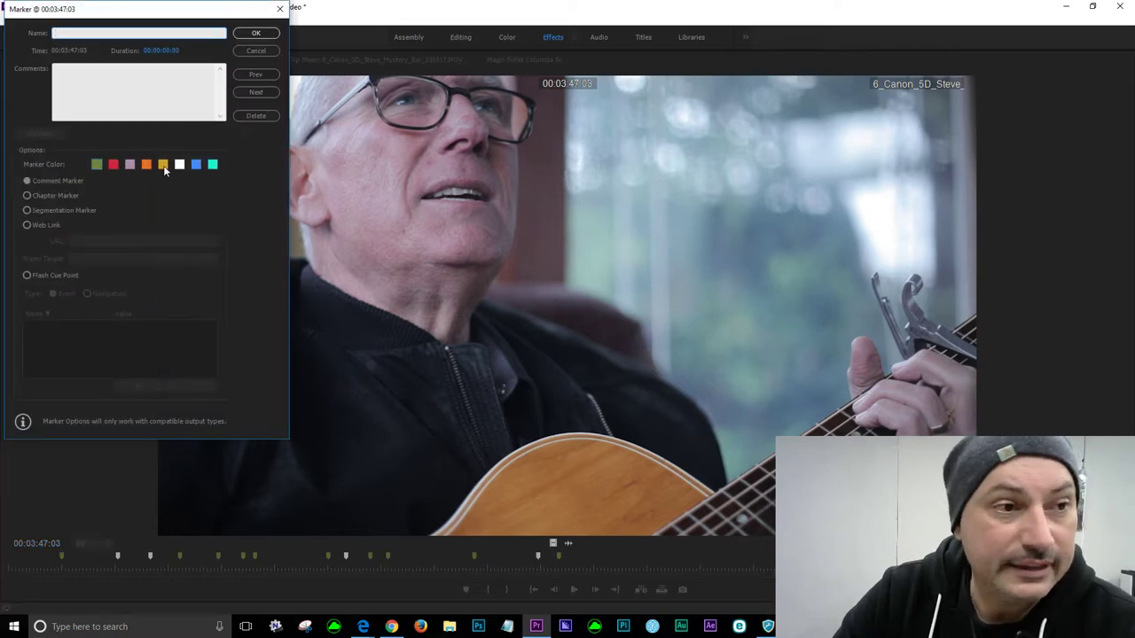
pyautogui.click(114, 165)
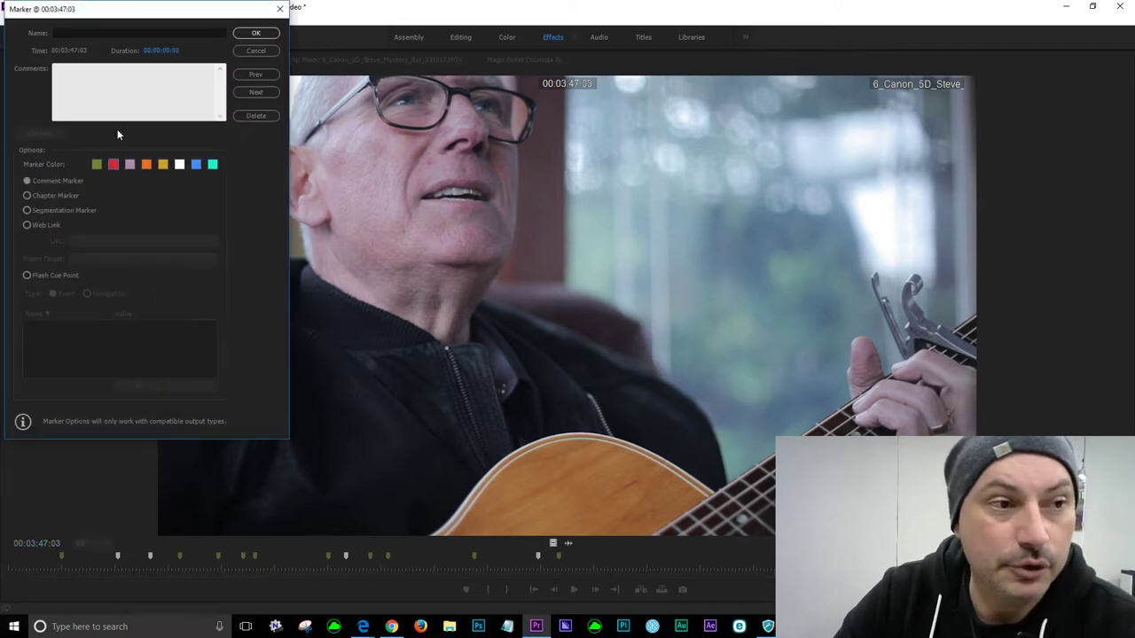
pyautogui.click(69, 31)
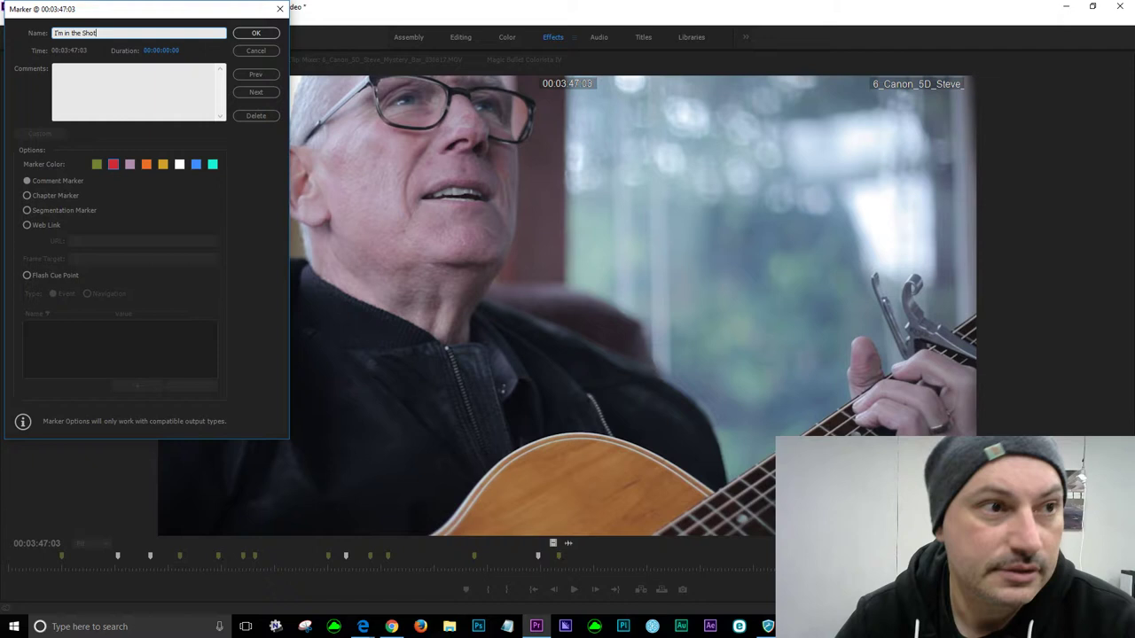
pyautogui.click(255, 33)
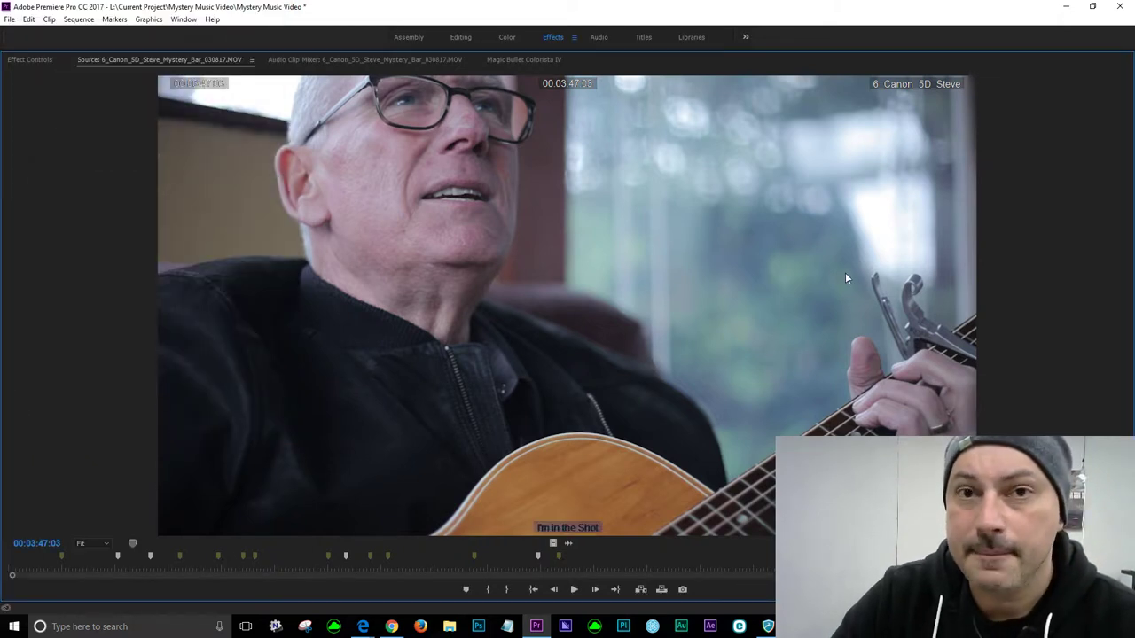
pyautogui.click(733, 568)
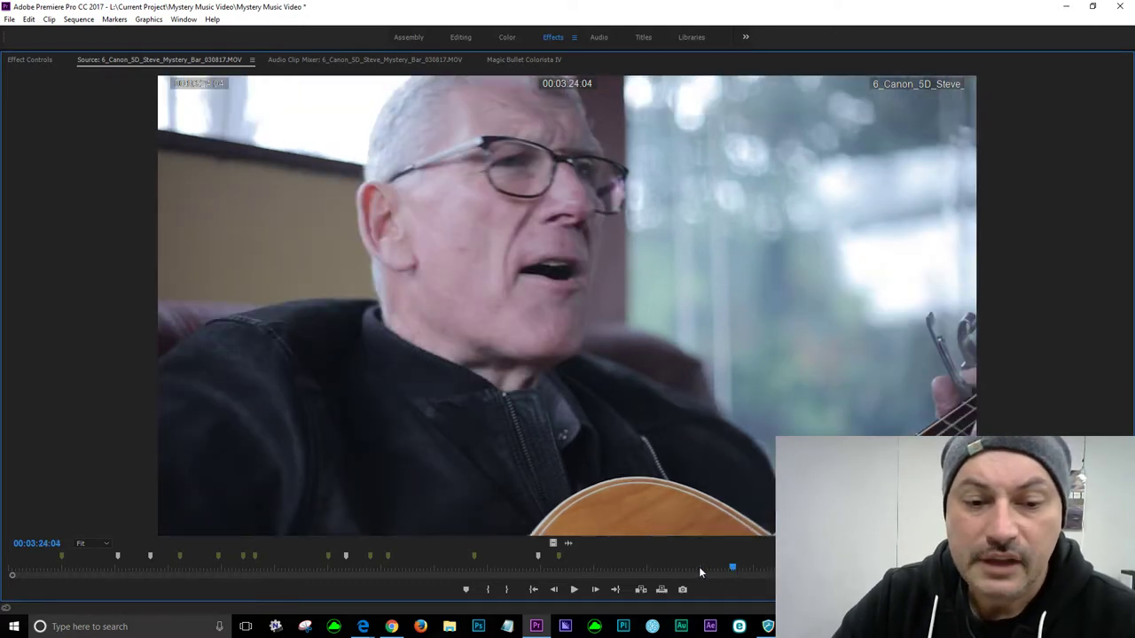
# - Scrub back to about 00:03:07 and play to 00:03:19:04
pyautogui.click(698, 565)
pyautogui.moveTo(698, 566); pyautogui.dragTo(673, 568)
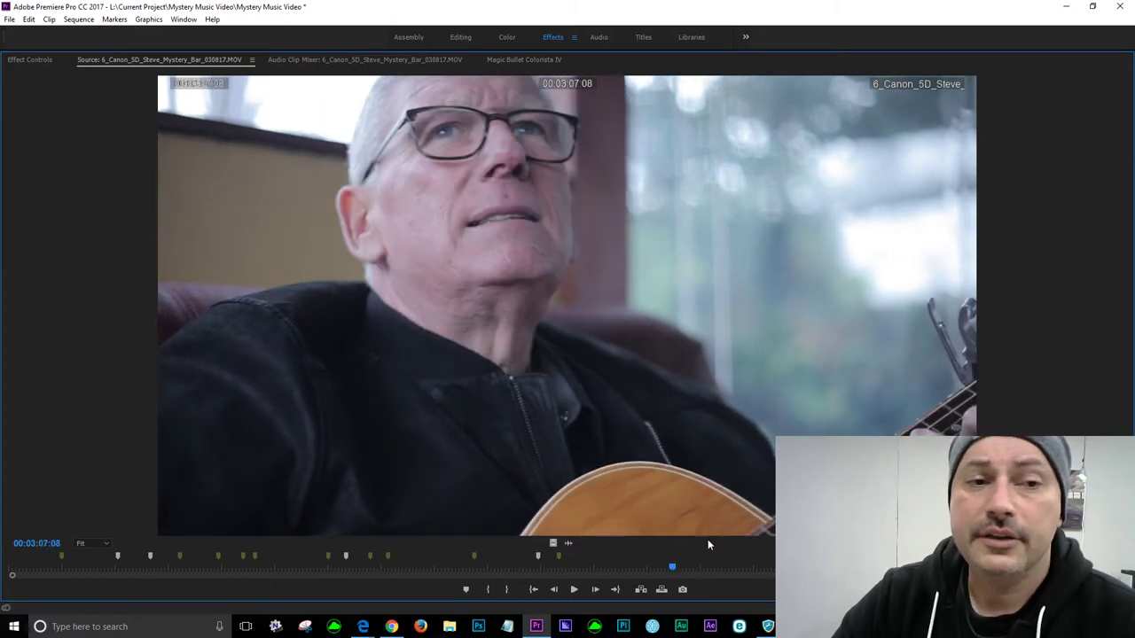
pyautogui.press('space')
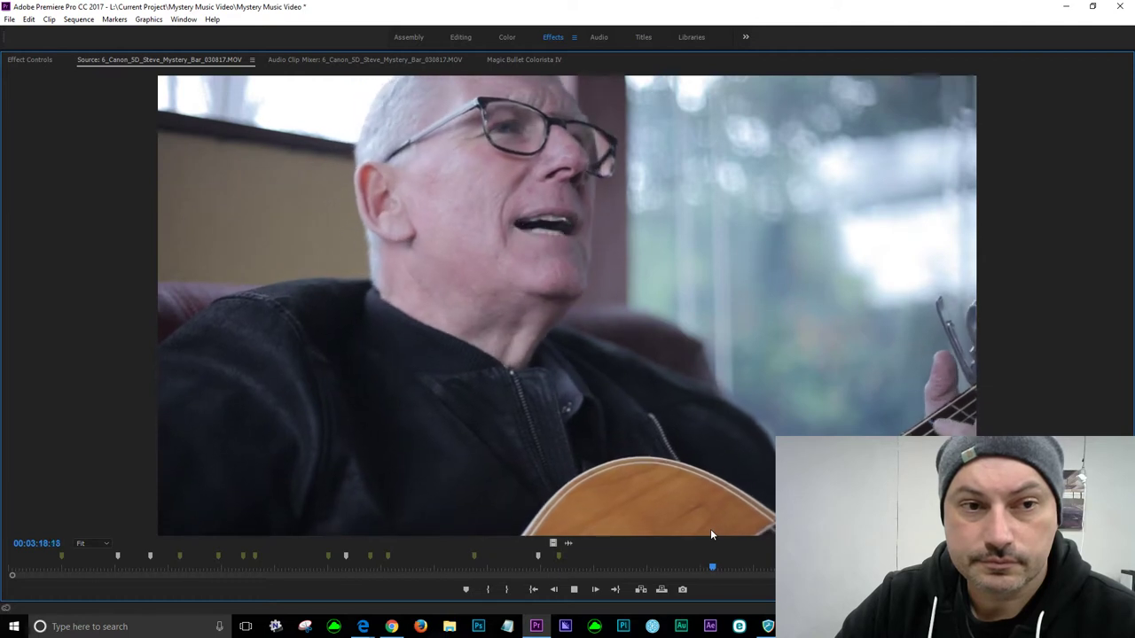
pyautogui.press('space')
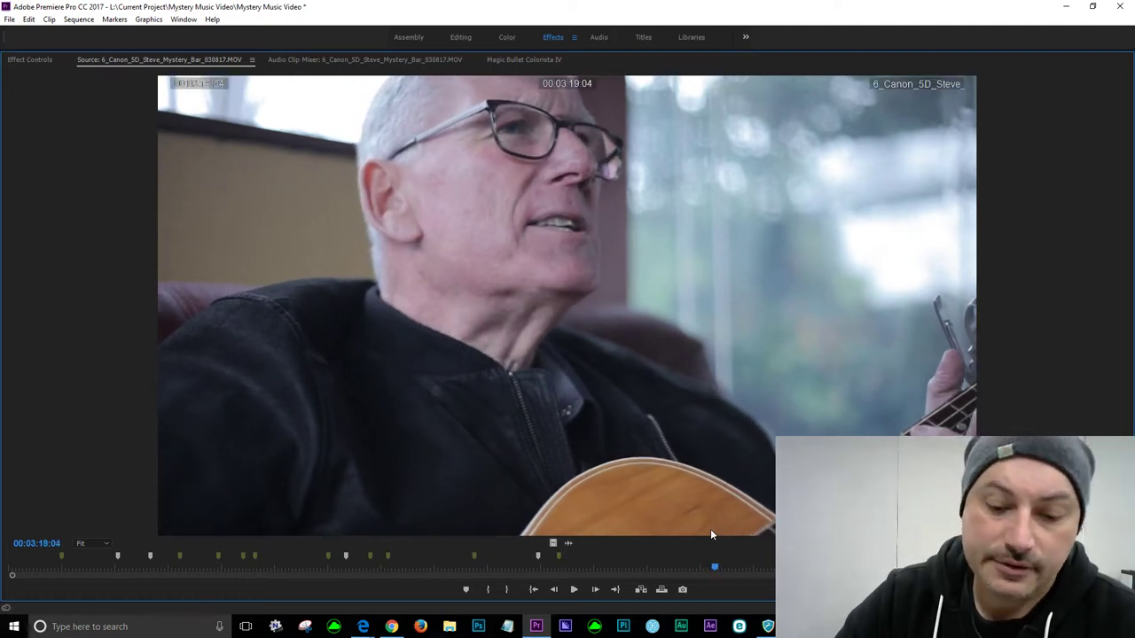
# - Add a green marker named 'Southern Stand' with the comment 'Great expression' at 00:03:19:04
pyautogui.press('m')
pyautogui.press('m')
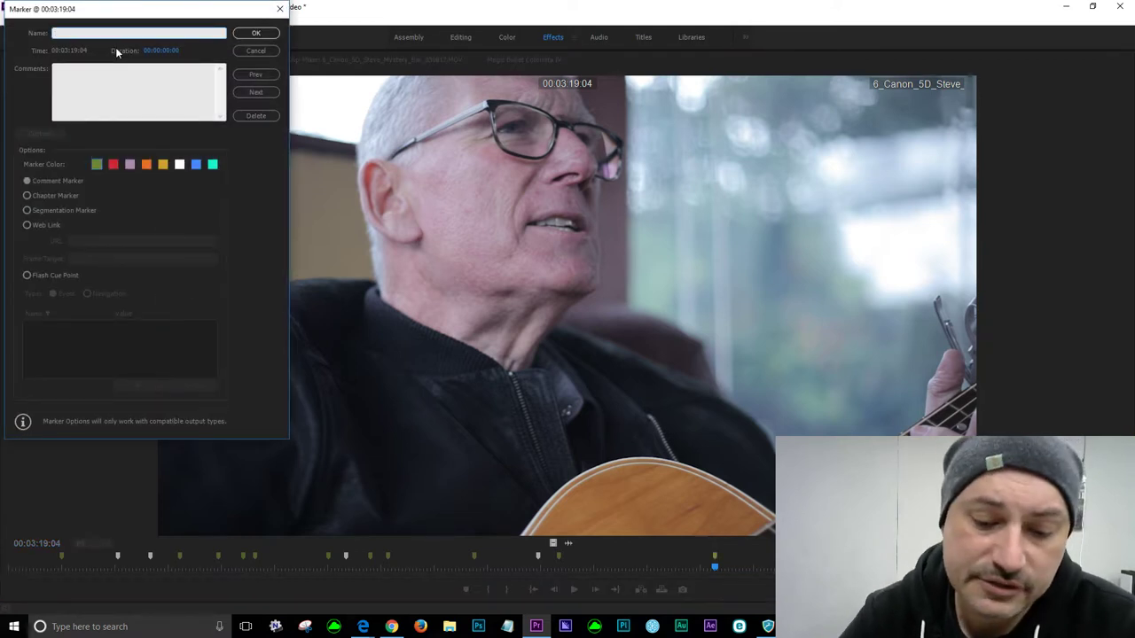
pyautogui.write('Southern')
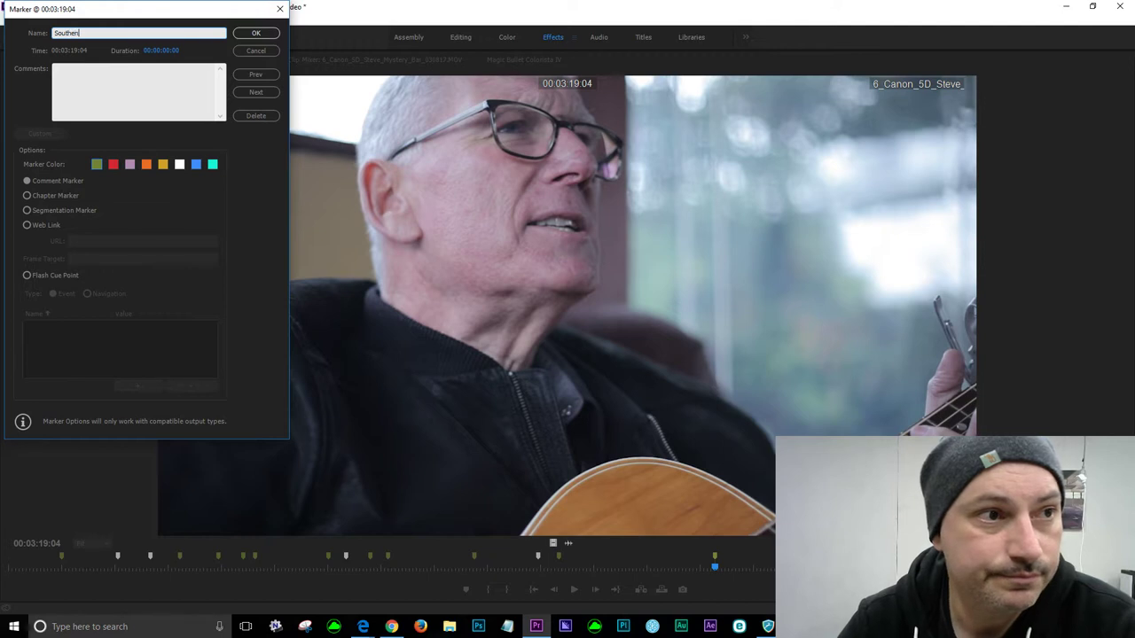
pyautogui.write(' Stand')
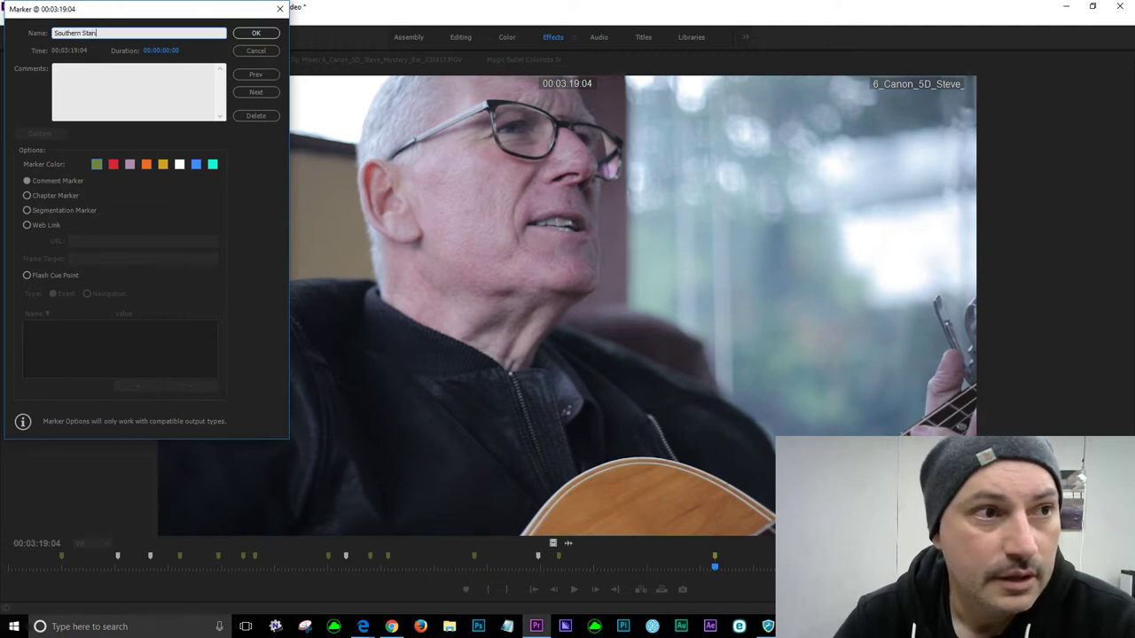
pyautogui.press('Tab')
pyautogui.write('Gr')
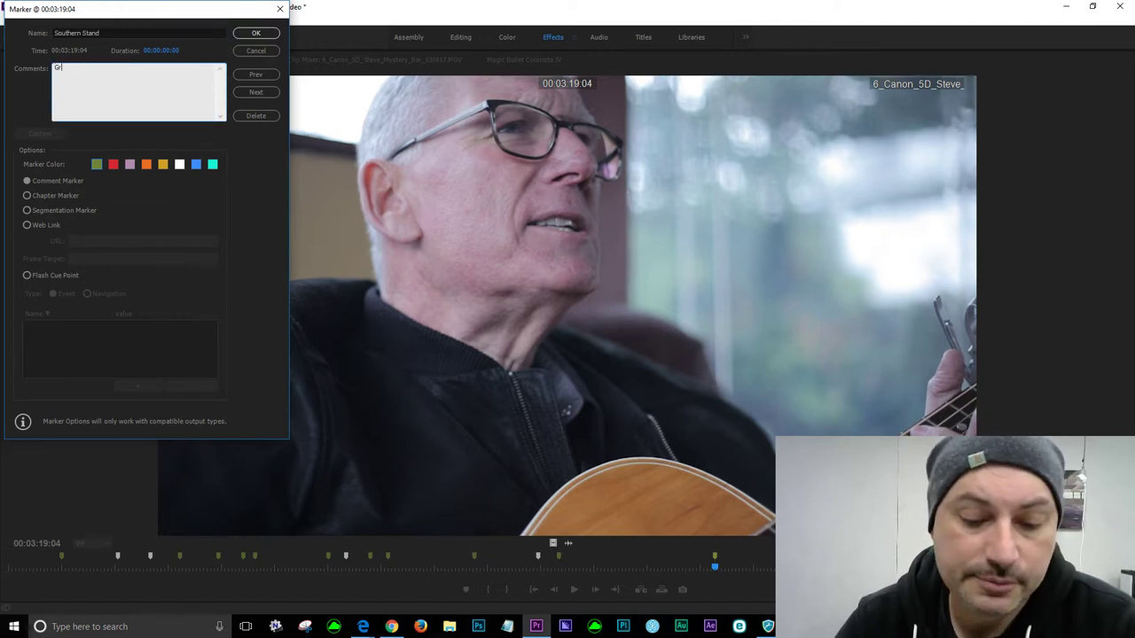
pyautogui.write('eat expression')
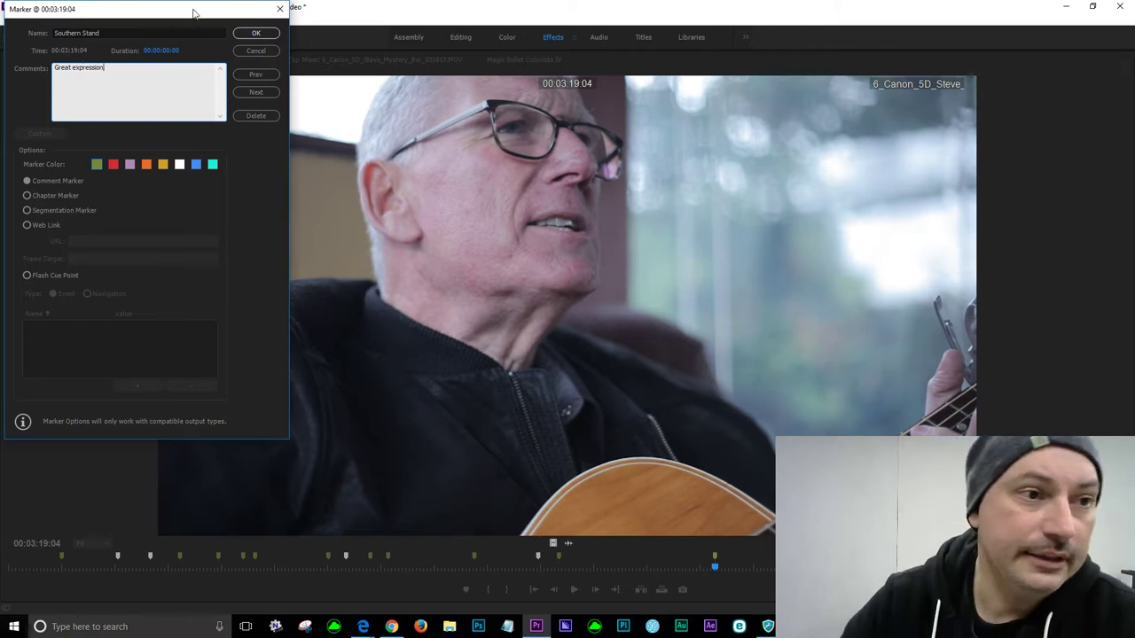
pyautogui.click(179, 166)
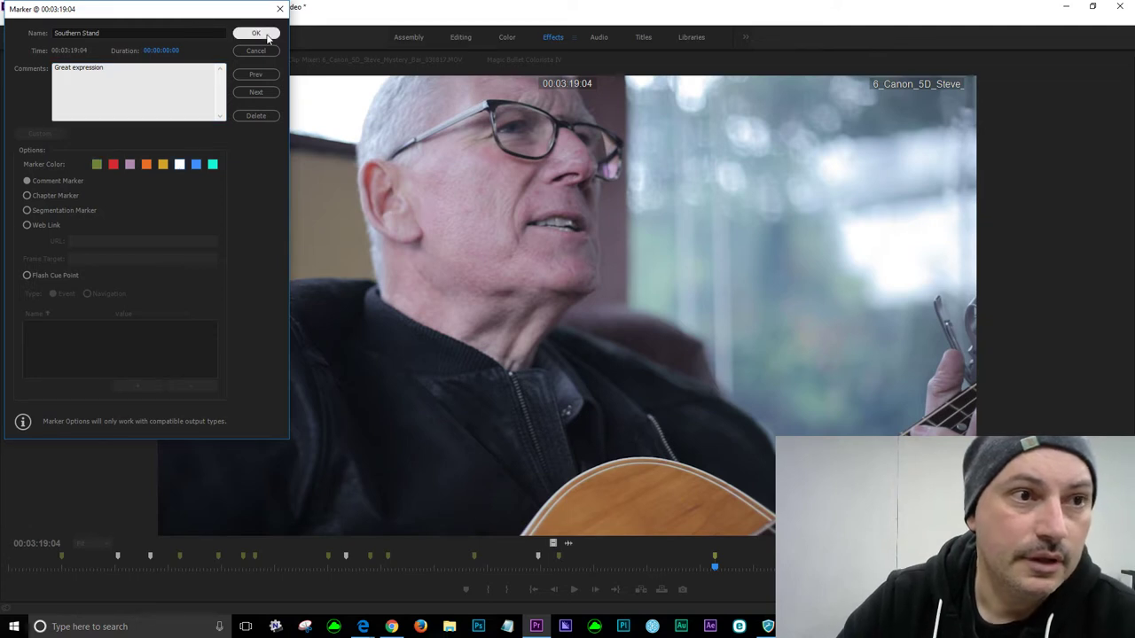
pyautogui.click(256, 33)
pyautogui.moveTo(716, 560)
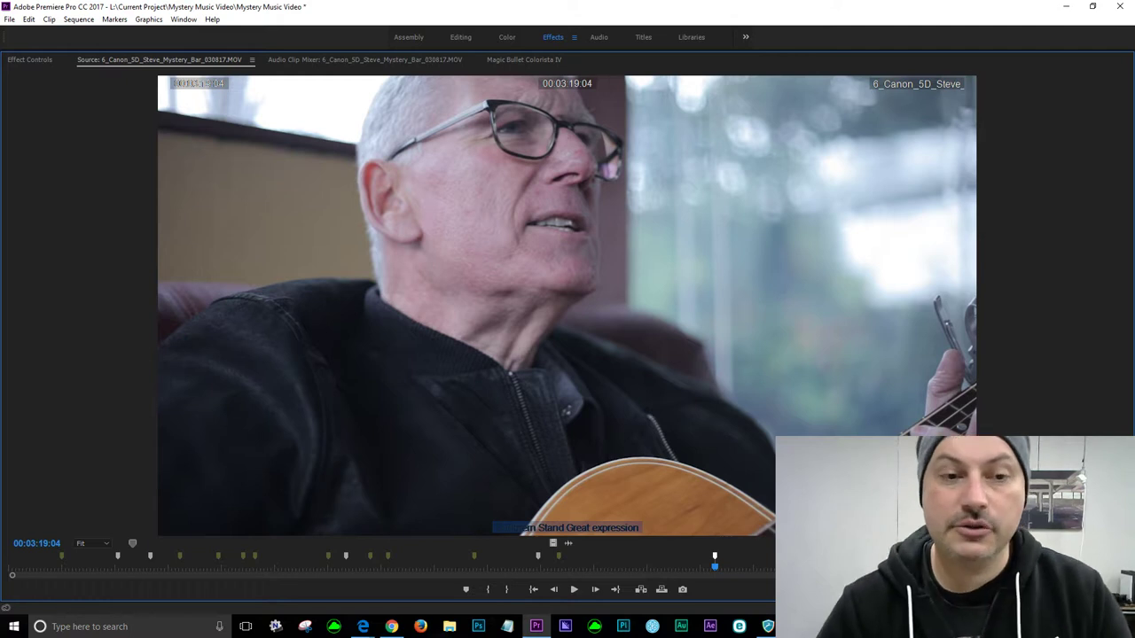
# - Review the guitar clip past 00:03:26:14 and pause at 00:03:31:03 on the older man's profile
pyautogui.press('space')
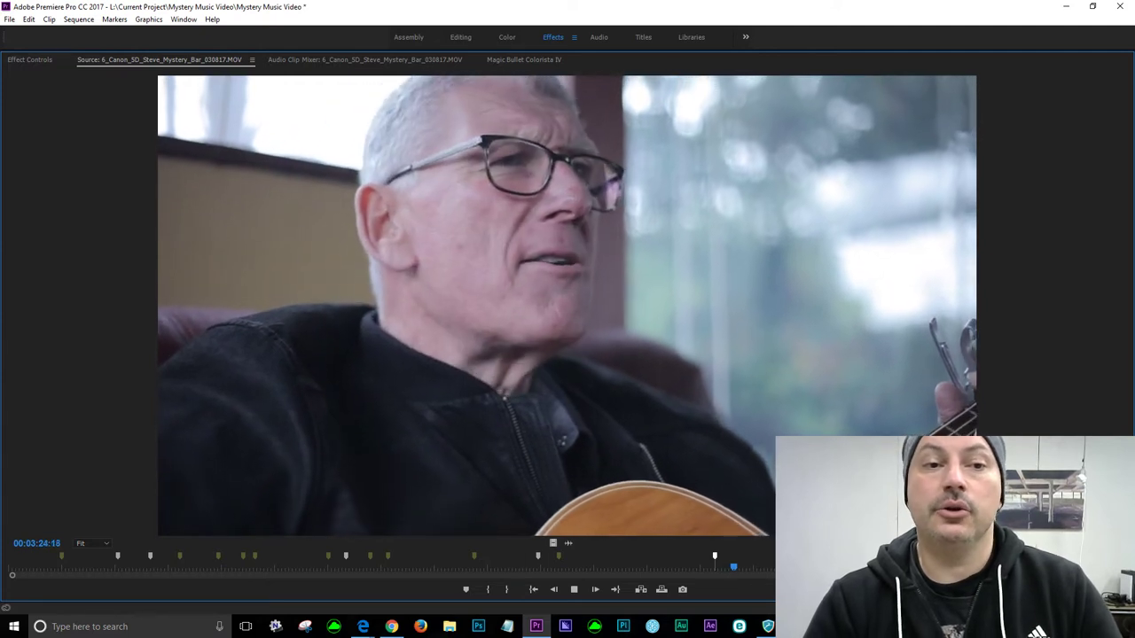
pyautogui.press('space')
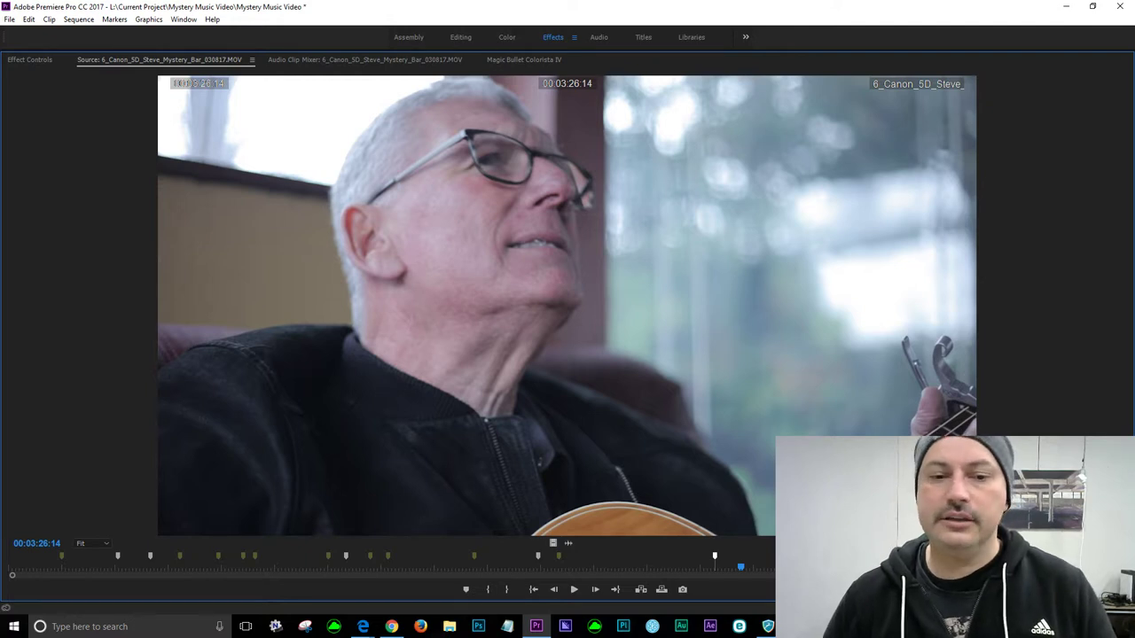
pyautogui.press('space')
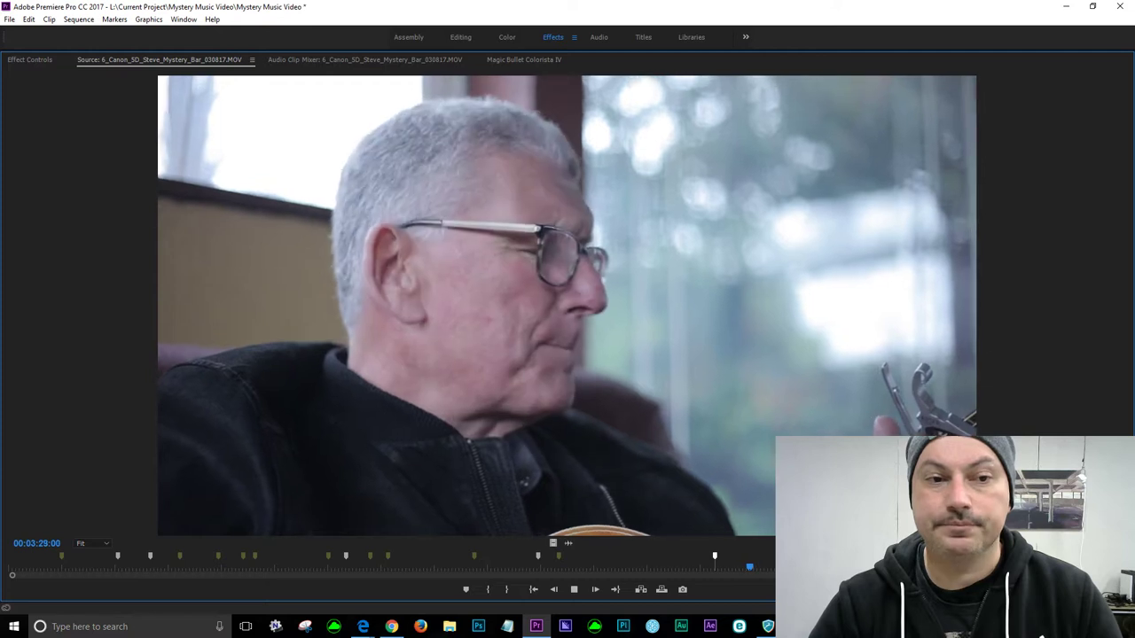
pyautogui.press('space')
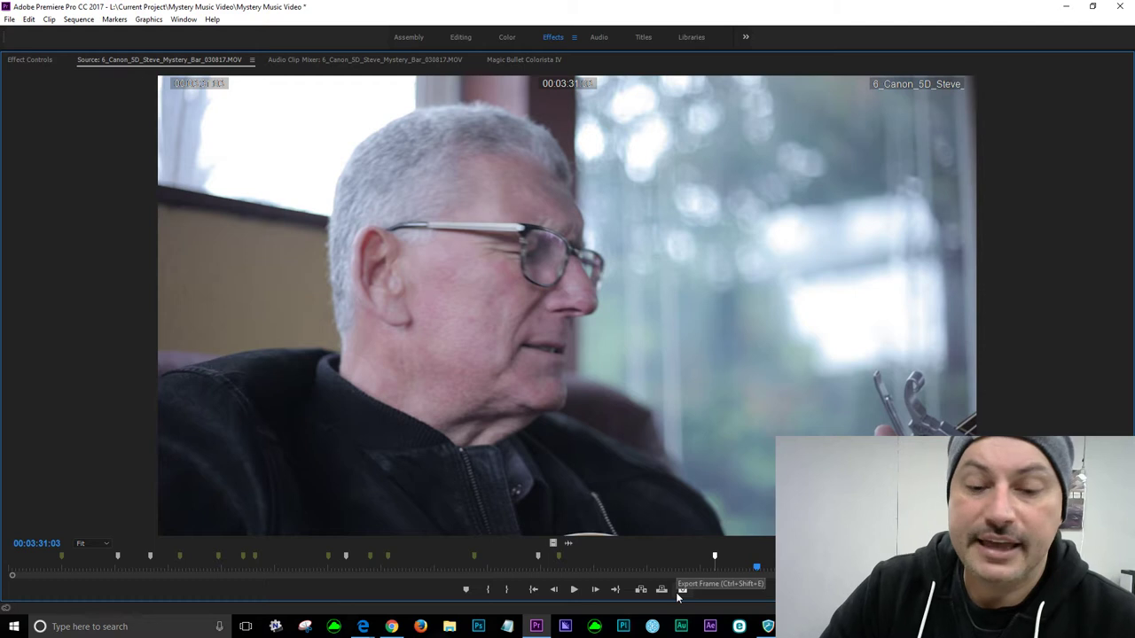
# - Resume from 00:03:31:03 and pause at 00:04:02:04 on the smiling guitarist's strumming close-up
pyautogui.press('space')
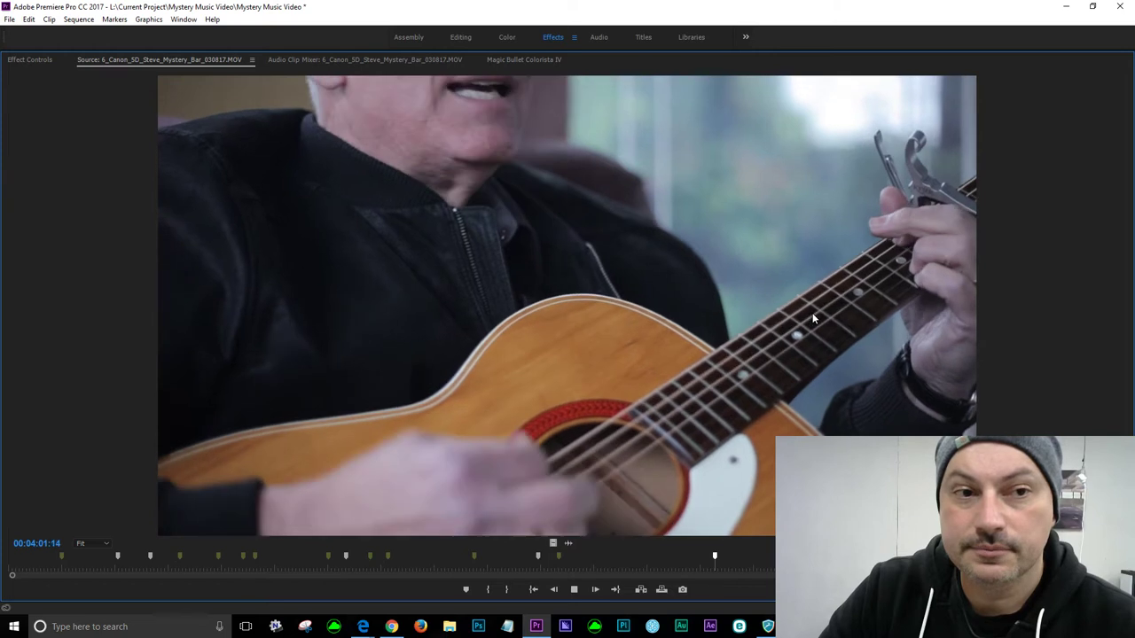
pyautogui.press('space')
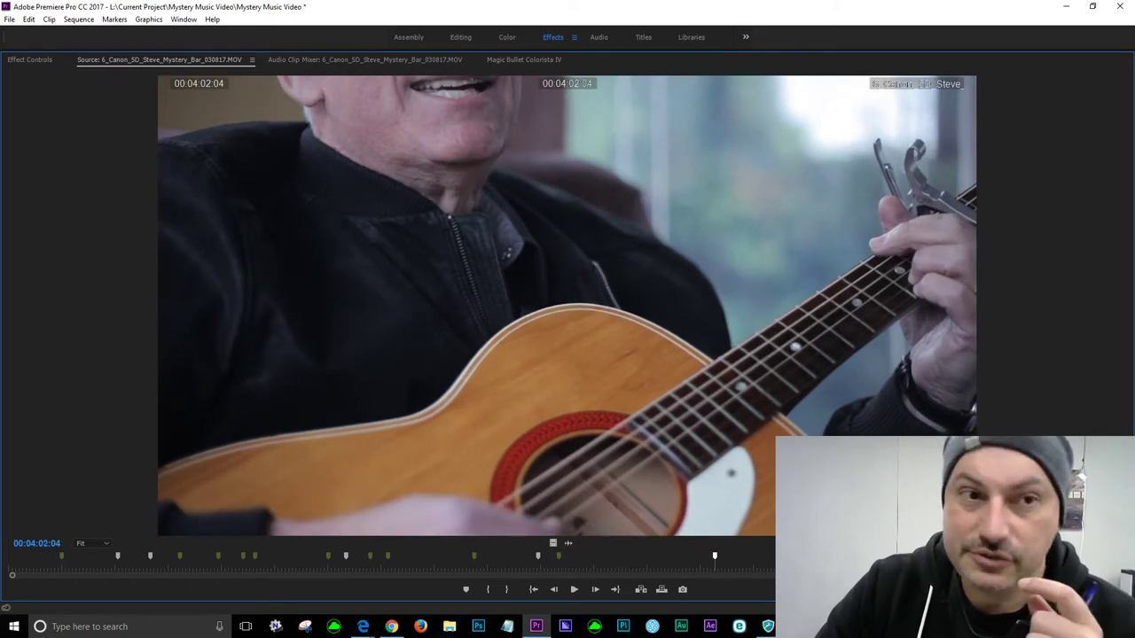
# - Jump back to 00:03:55:08 and re-watch the passage up to 00:04:10:04
pyautogui.hotkey('ctrl', 'shift', 'm')
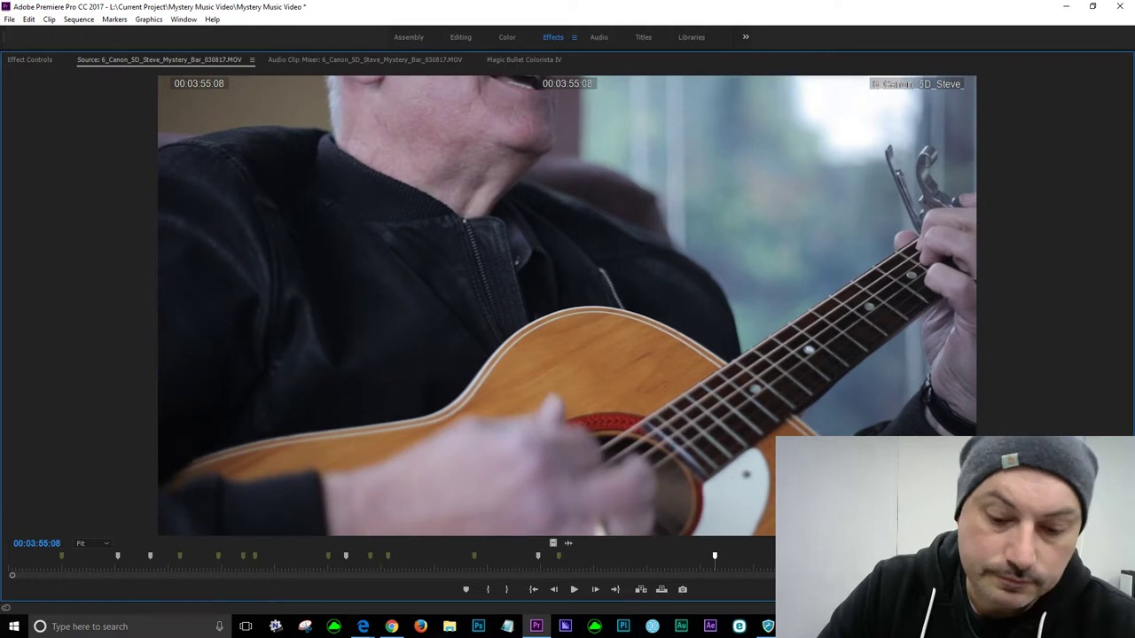
pyautogui.press('space')
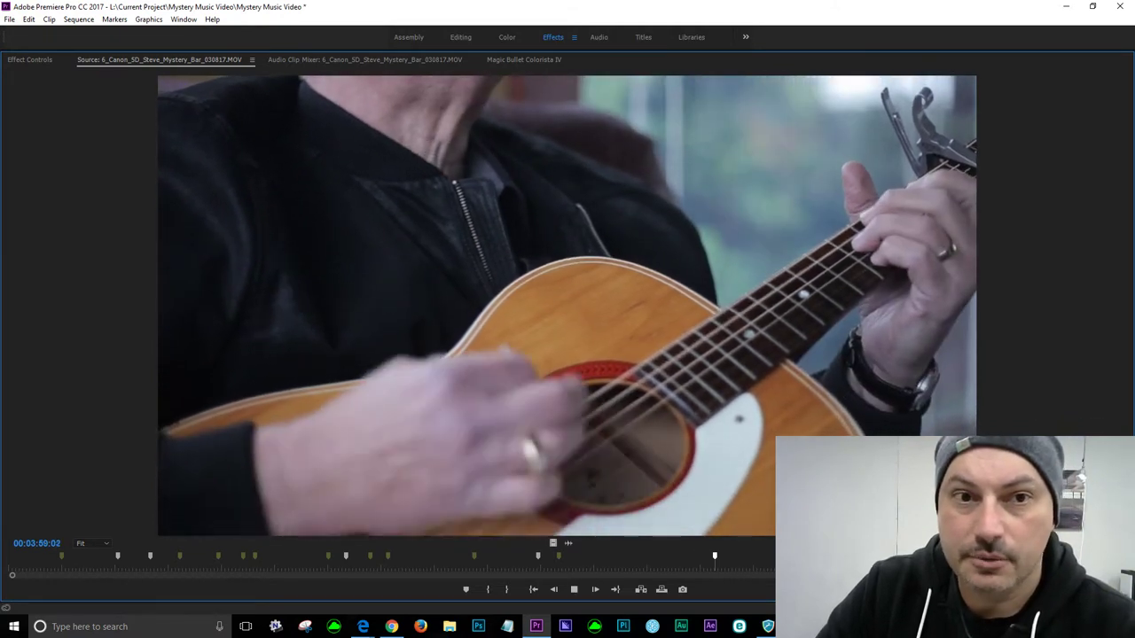
pyautogui.press('space')
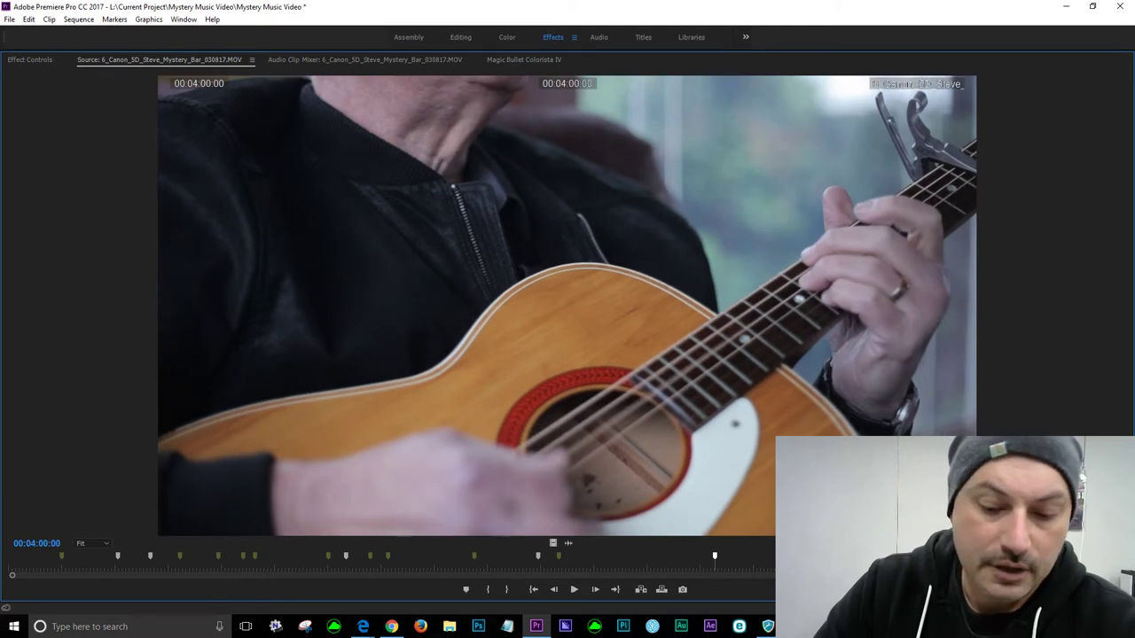
pyautogui.press('space')
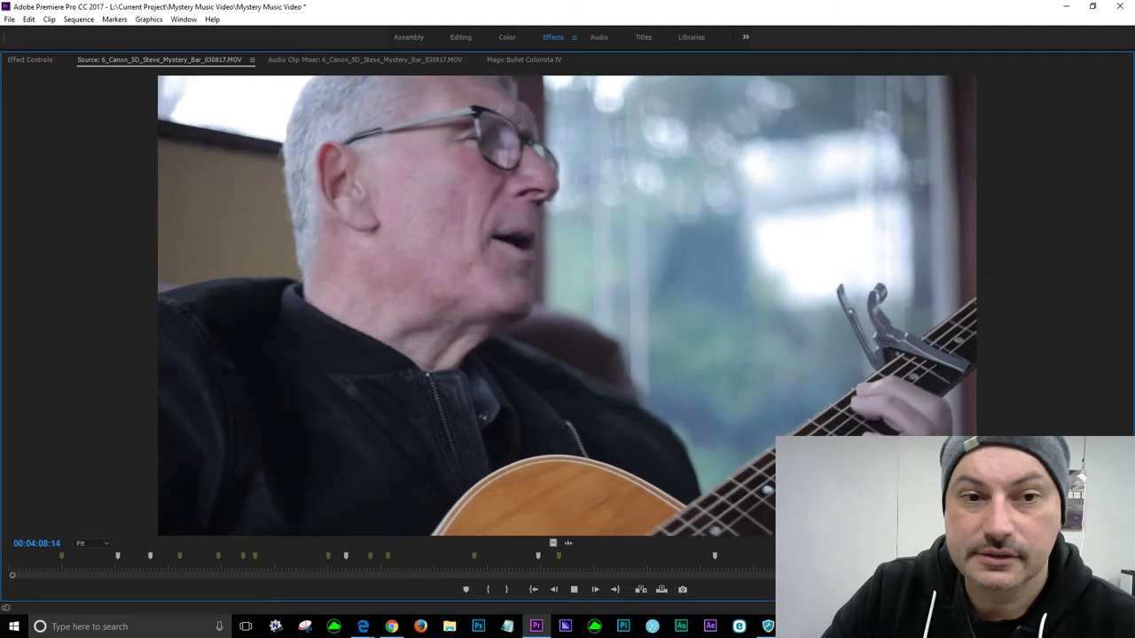
pyautogui.press('space')
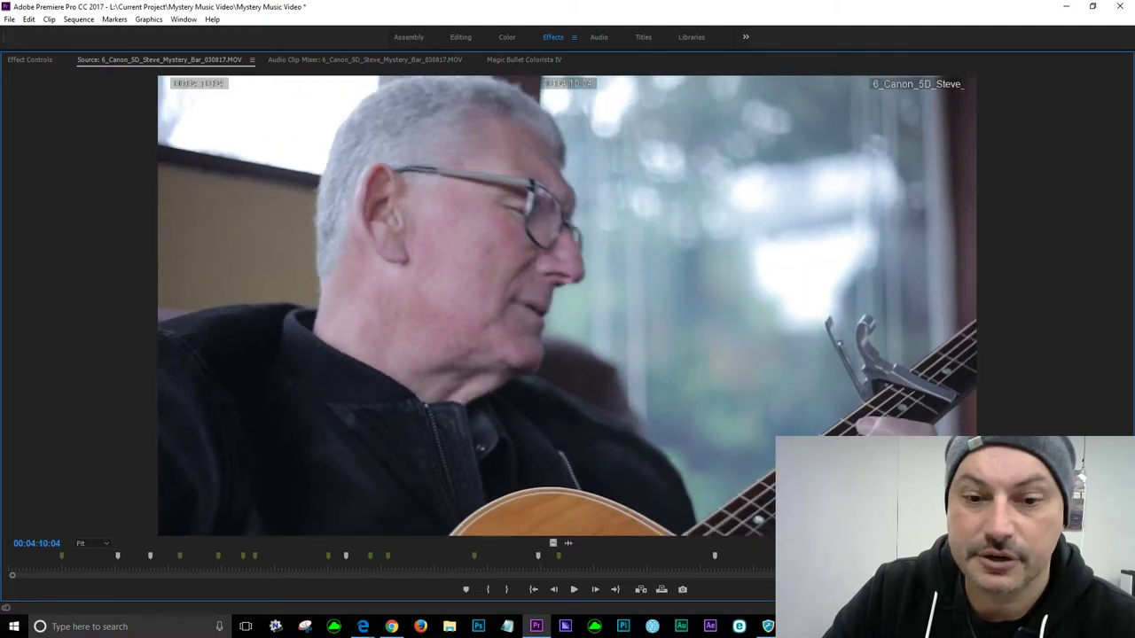
# - Replay the 00:04:06–00:04:08 section twice, then review on to 00:04:25:02
pyautogui.press('Up')
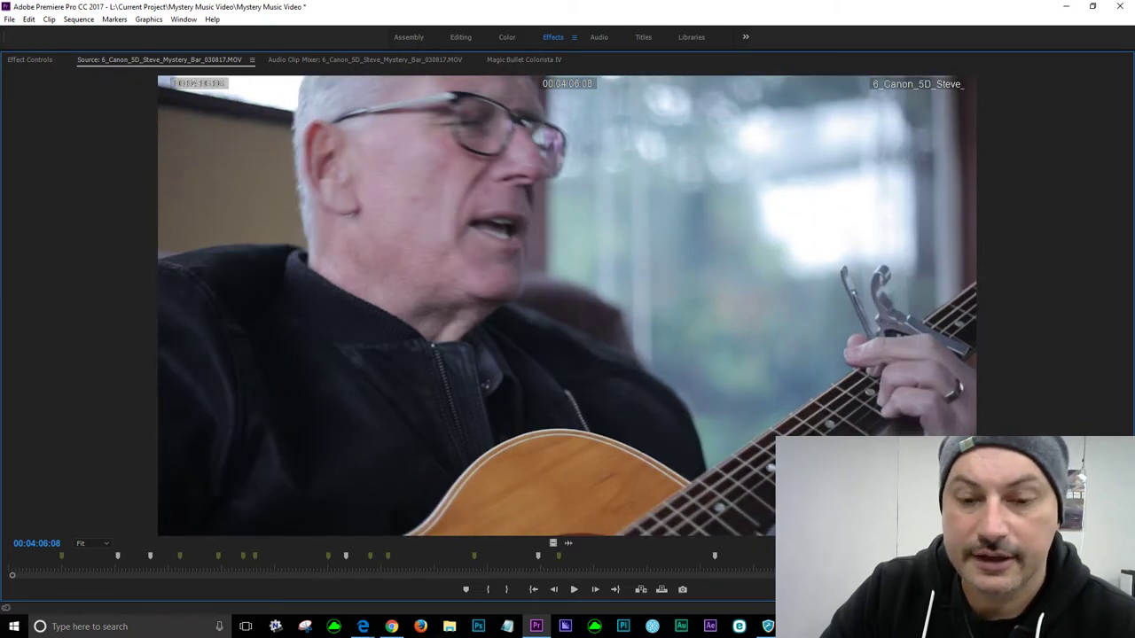
pyautogui.press('space')
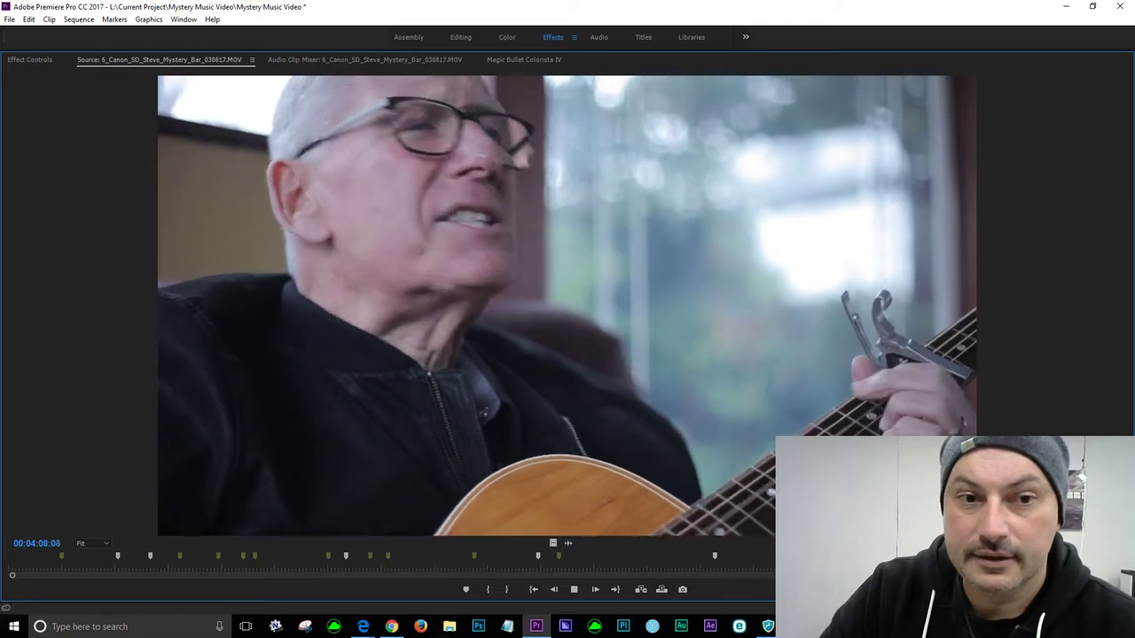
pyautogui.press('space')
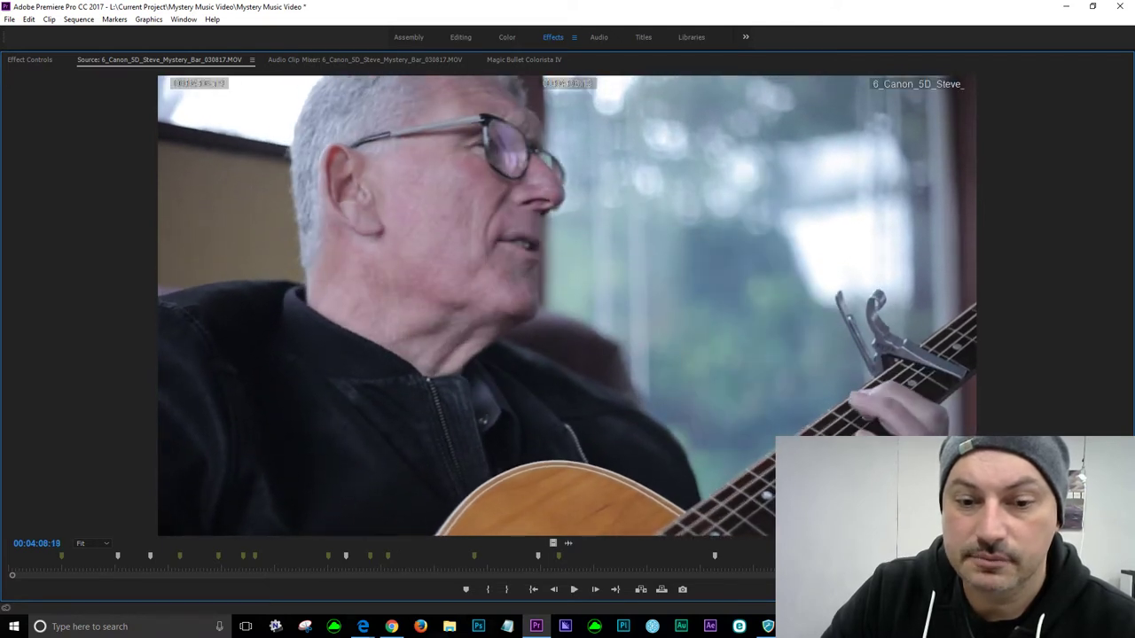
pyautogui.press('Up')
pyautogui.press('space')
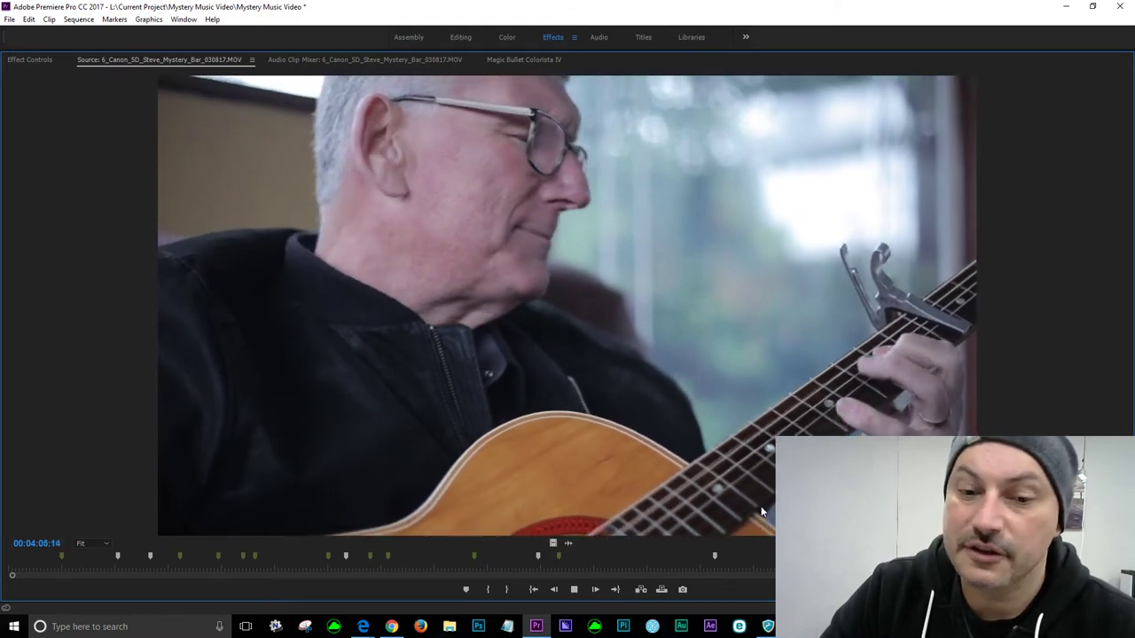
pyautogui.press('space')
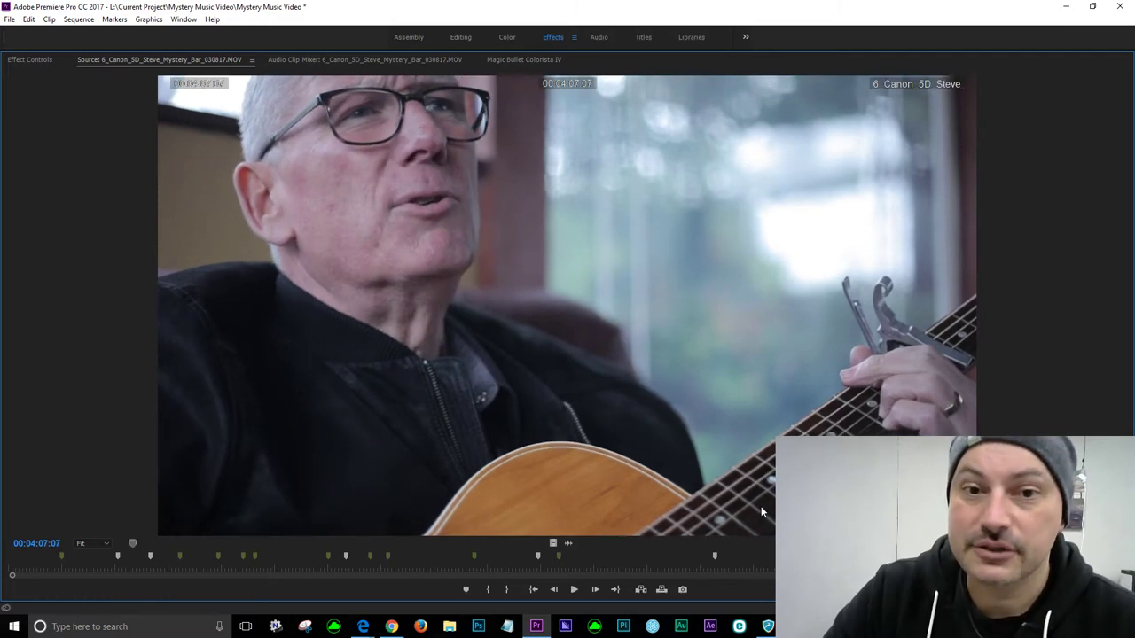
pyautogui.press('space')
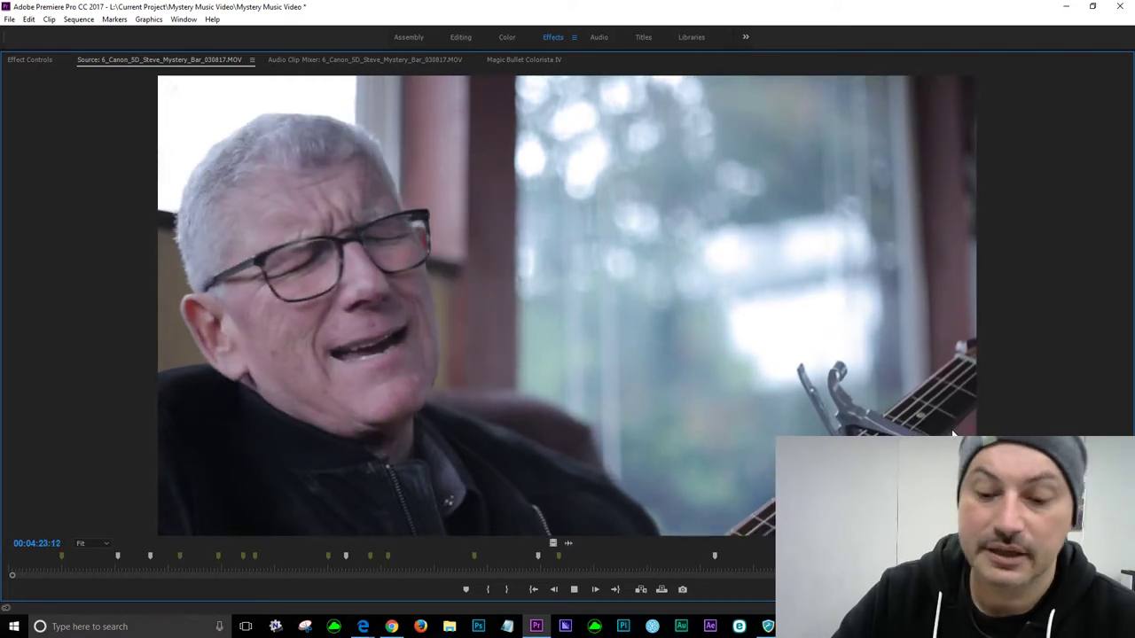
pyautogui.press('space')
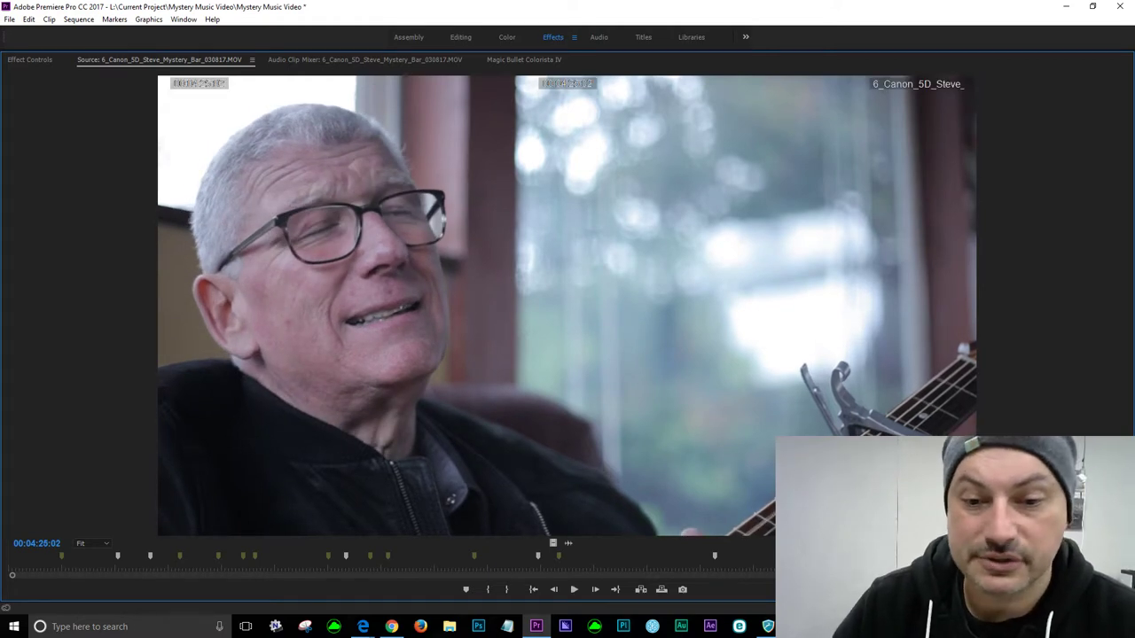
# - Replay from 00:04:21 and review the clip, stopping at 00:05:01:15
pyautogui.press('j')
pyautogui.press('j')
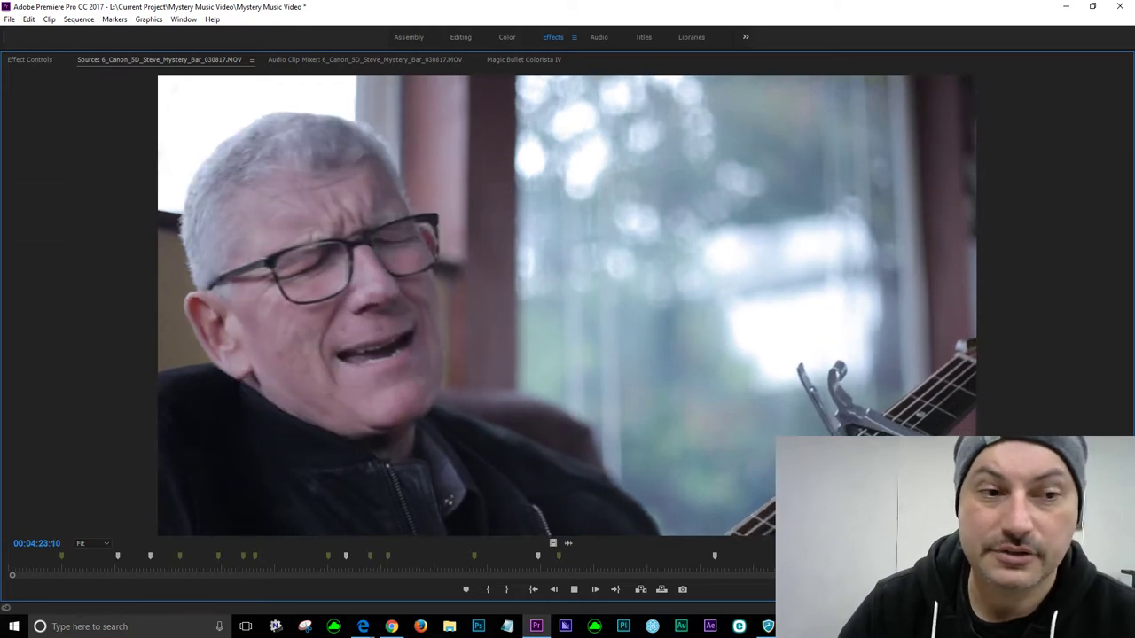
pyautogui.press('space')
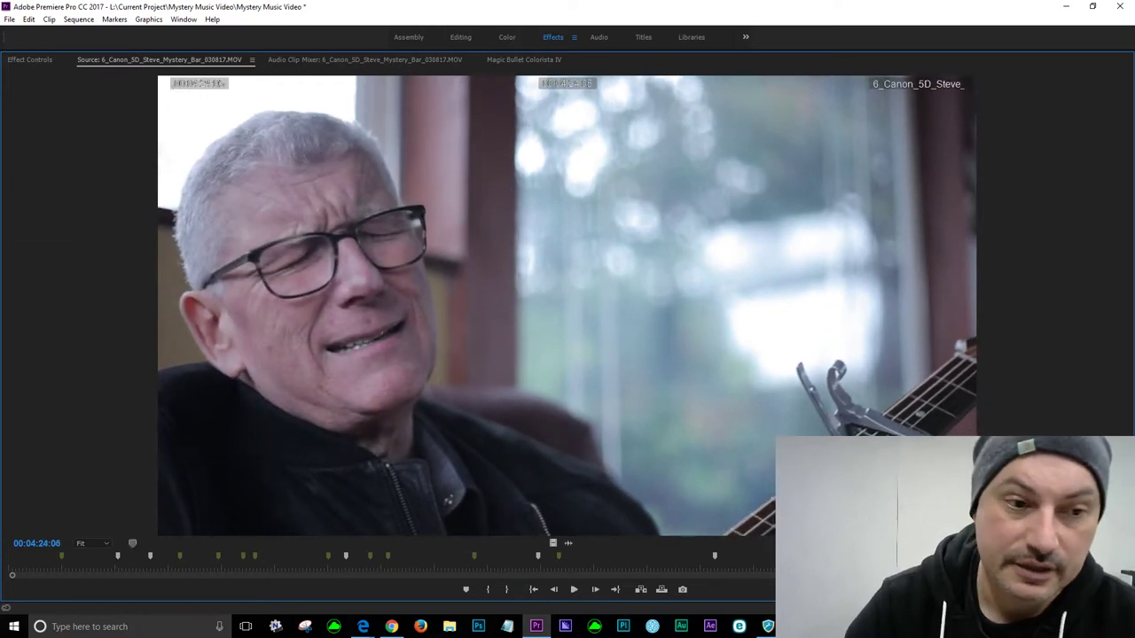
pyautogui.press('space')
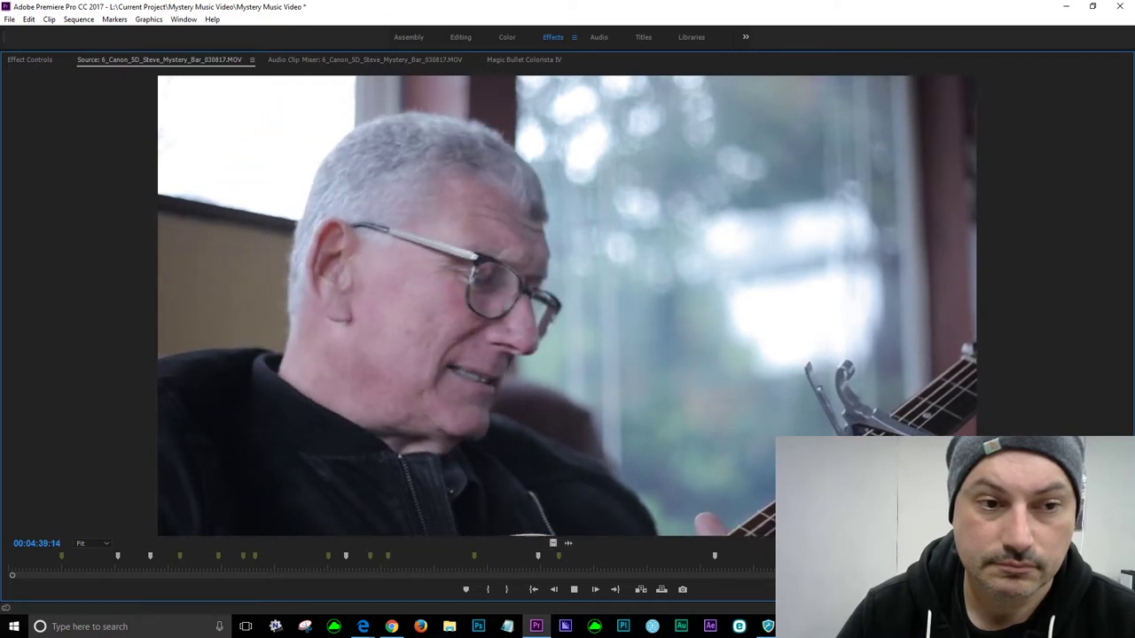
pyautogui.press('space')
pyautogui.press('space')
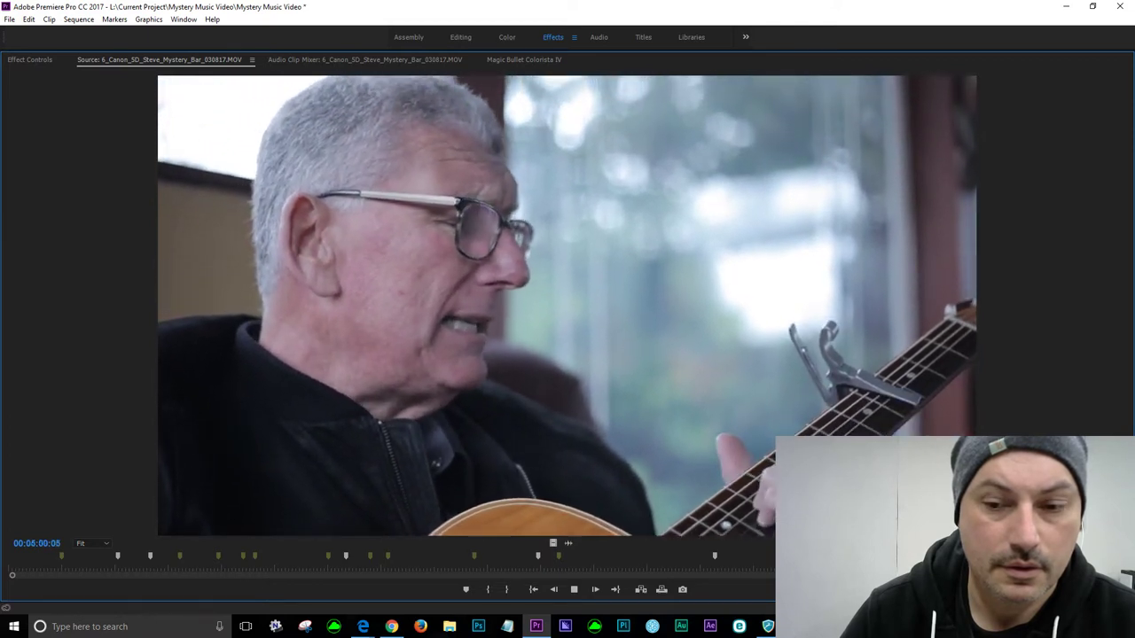
pyautogui.press('space')
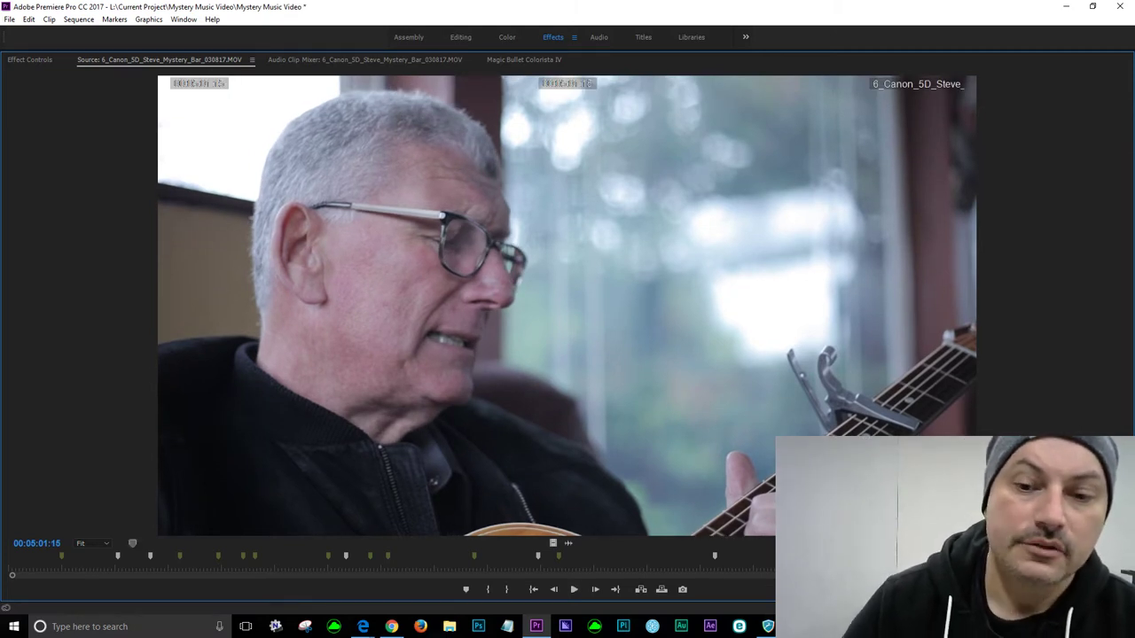
# - Add a cyan marker named 'It's a Mystery' at 00:05:01:15 and resume playback
pyautogui.press('m')
pyautogui.press('m')
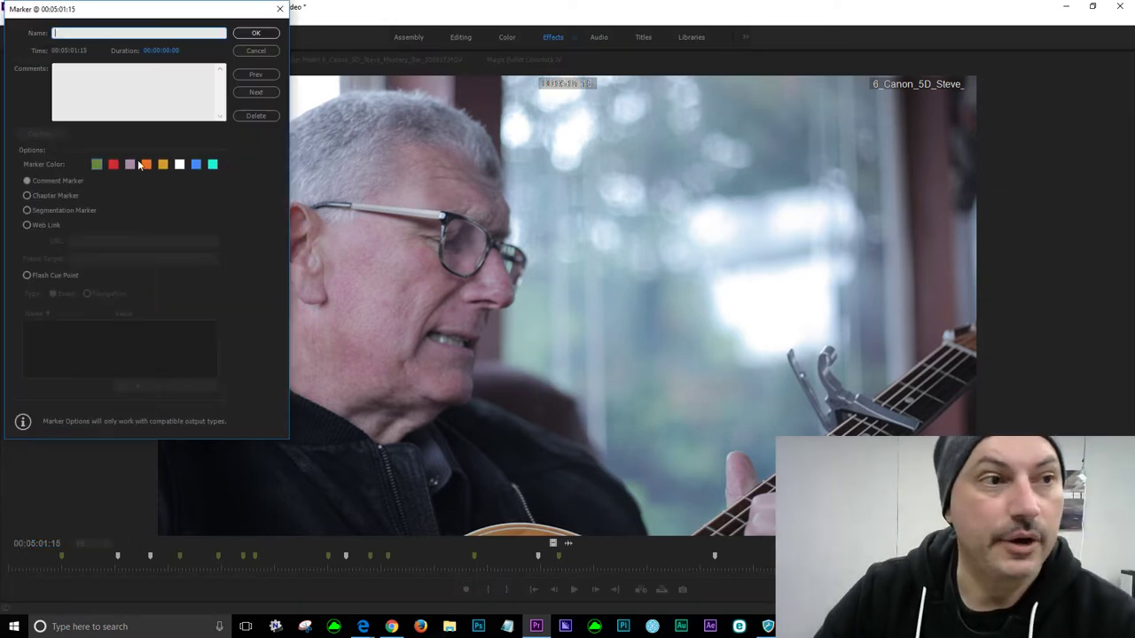
pyautogui.write("It's a Mystery")
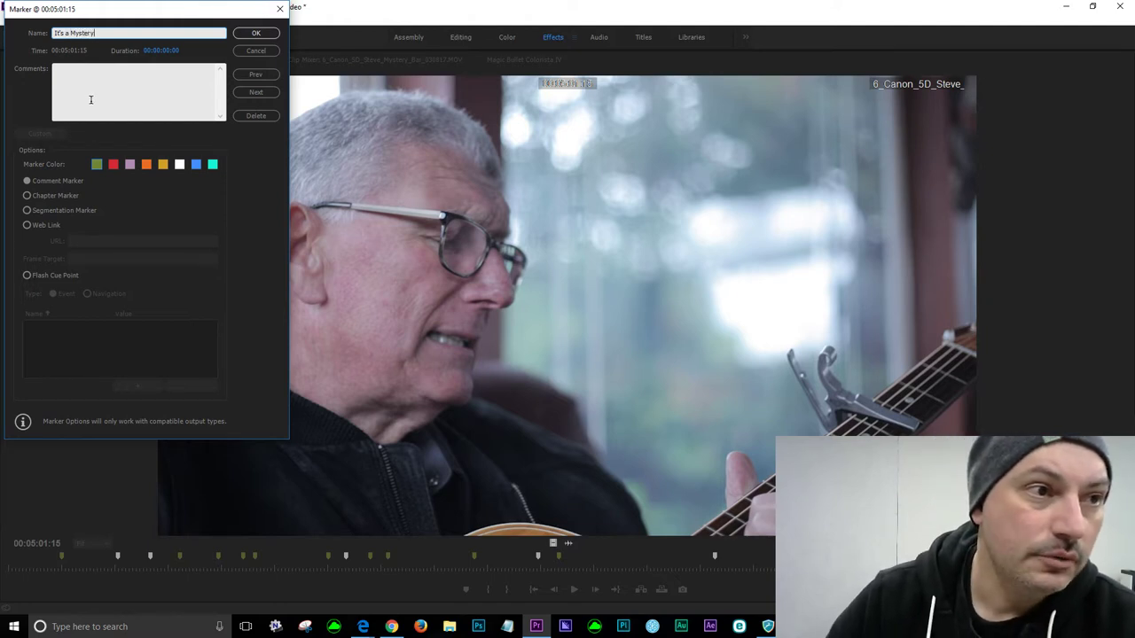
pyautogui.click(268, 35)
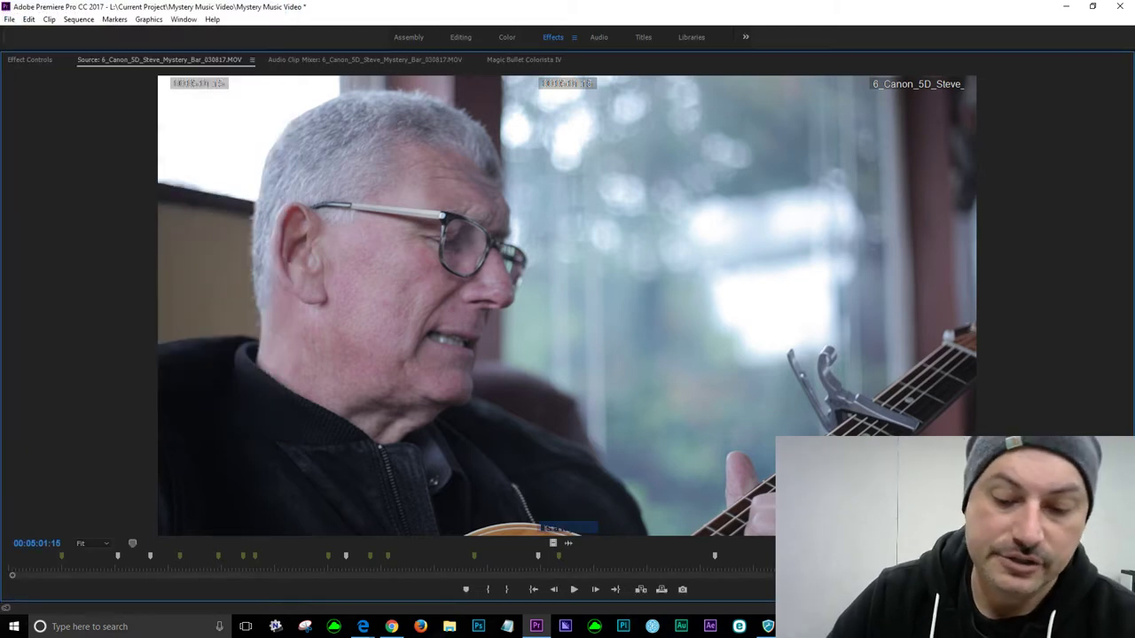
pyautogui.press('m')
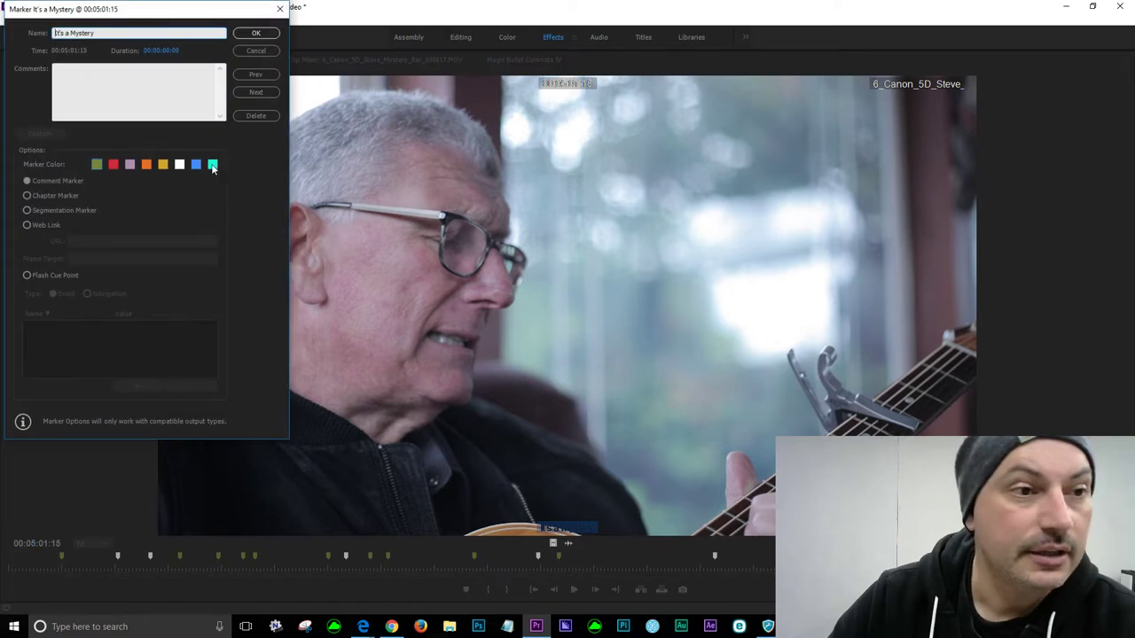
pyautogui.click(212, 165)
pyautogui.click(257, 33)
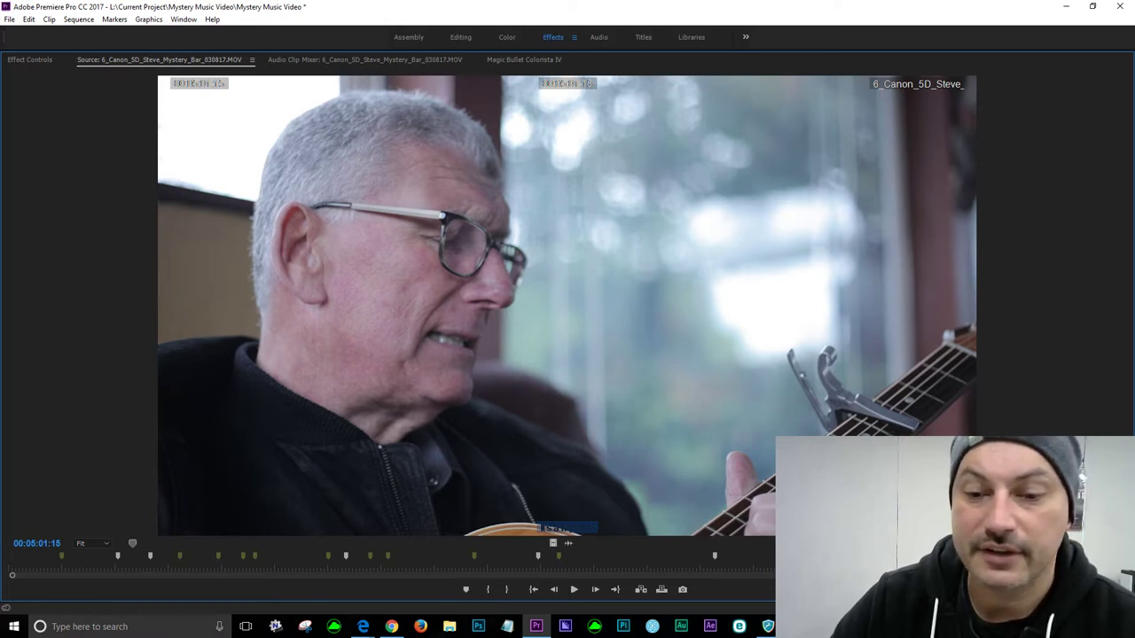
pyautogui.press('space')
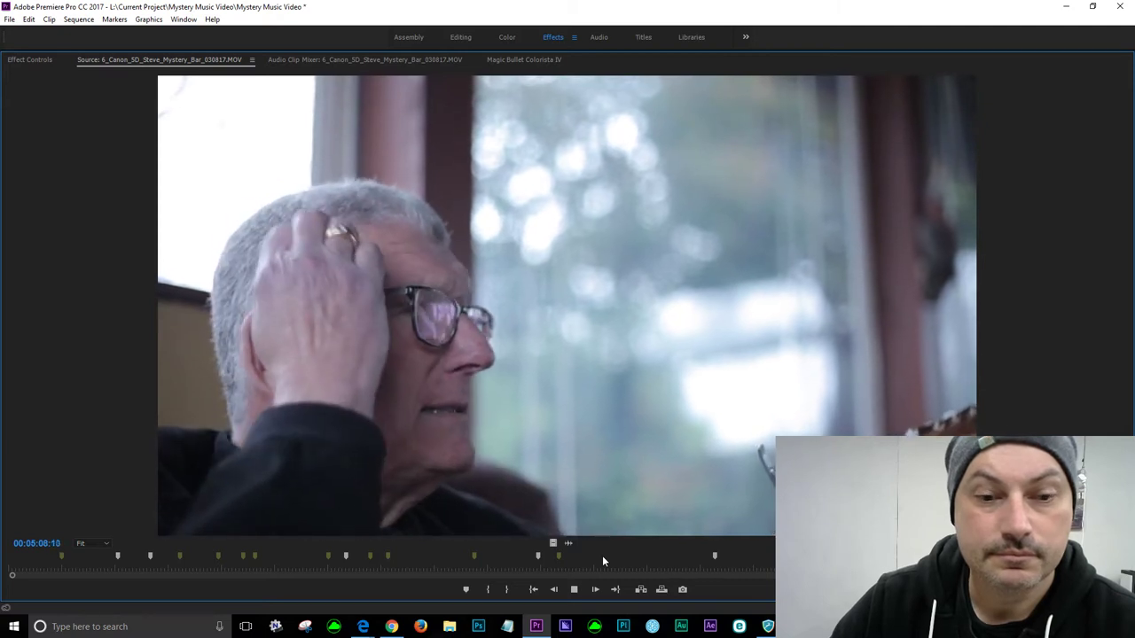
# - Stop at the head-scratching moment and add a 'Scratching Head' marker at 00:05:07:13
pyautogui.press('space')
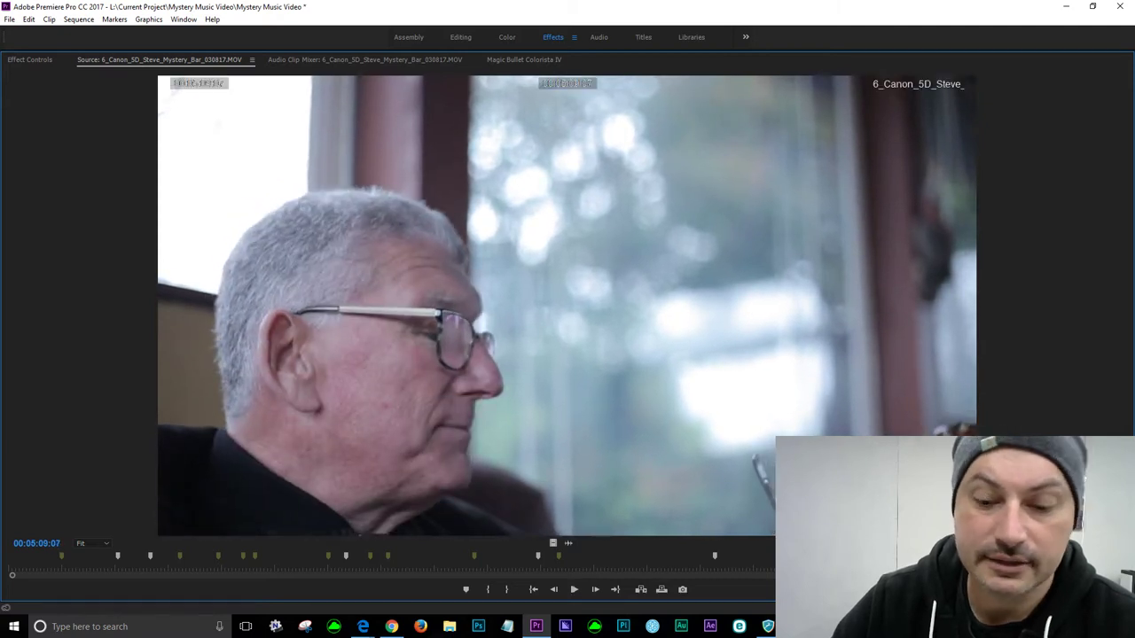
pyautogui.press('space')
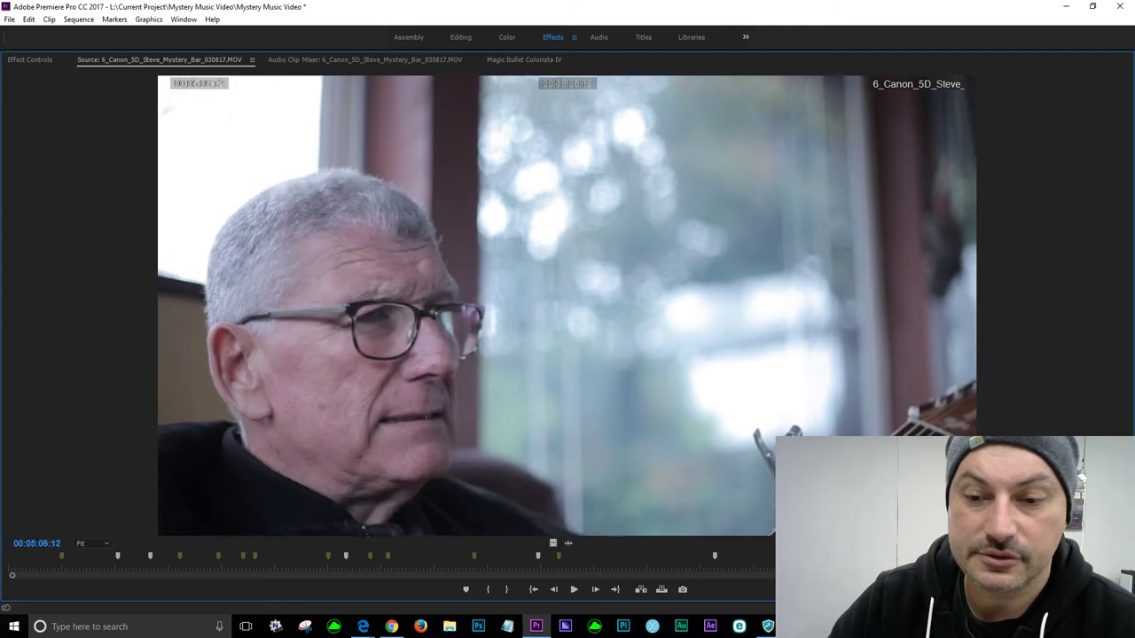
pyautogui.press('space')
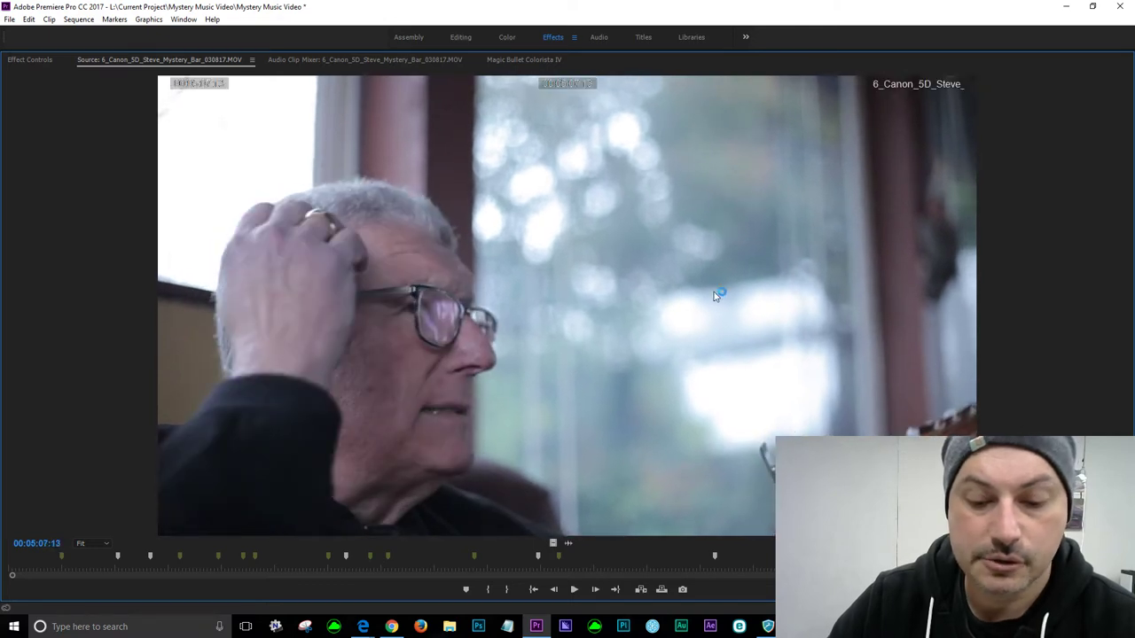
pyautogui.press('m')
pyautogui.press('m')
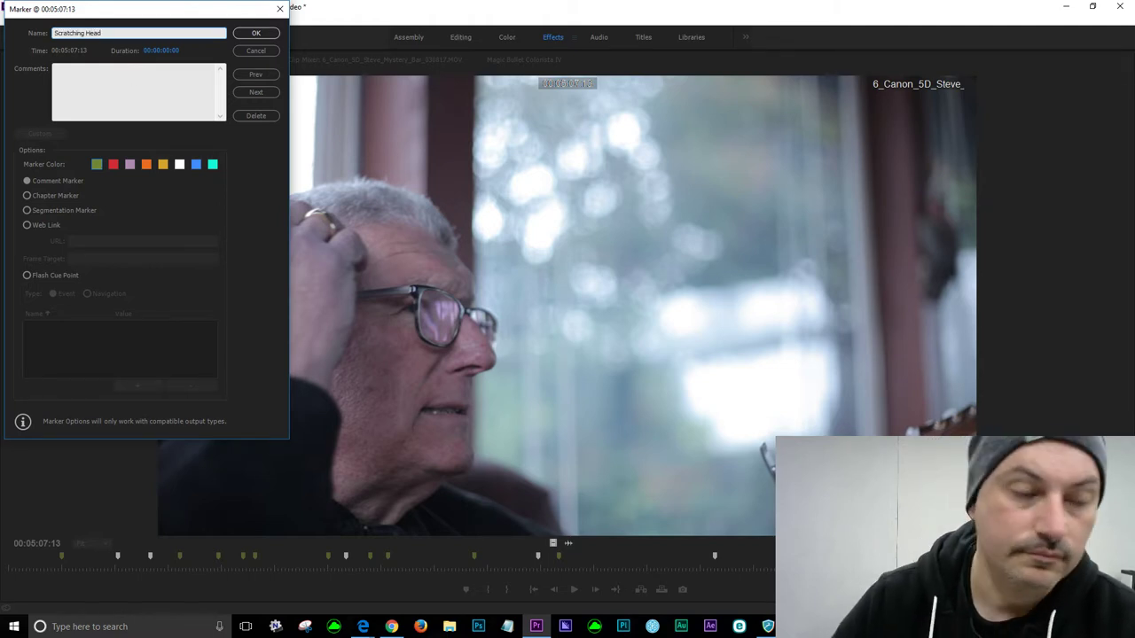
pyautogui.click(112, 164)
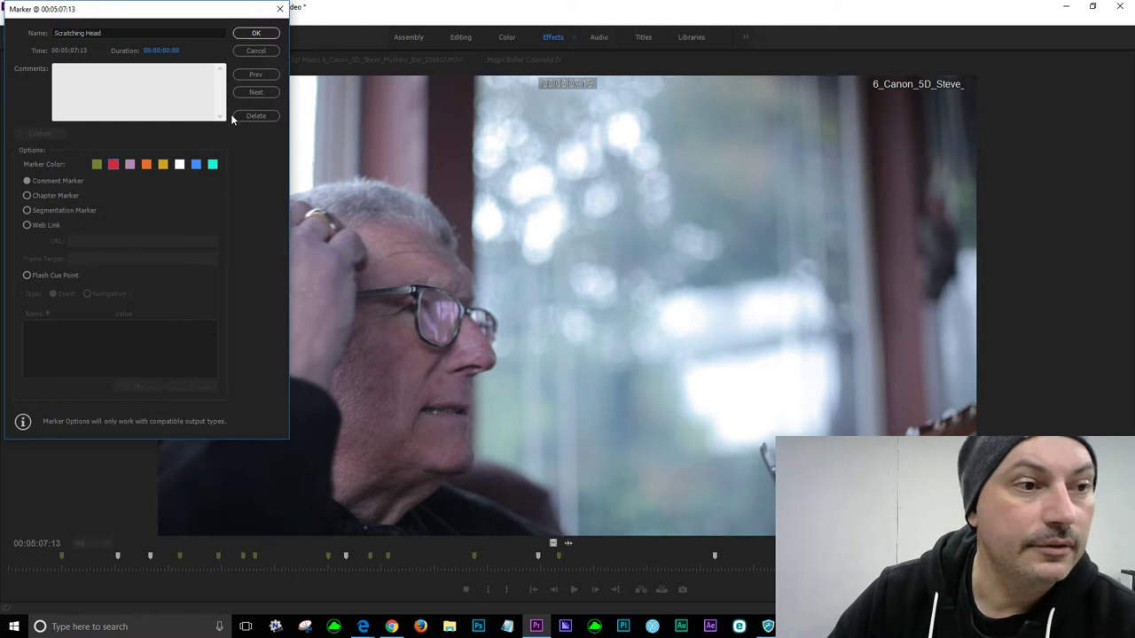
pyautogui.click(255, 33)
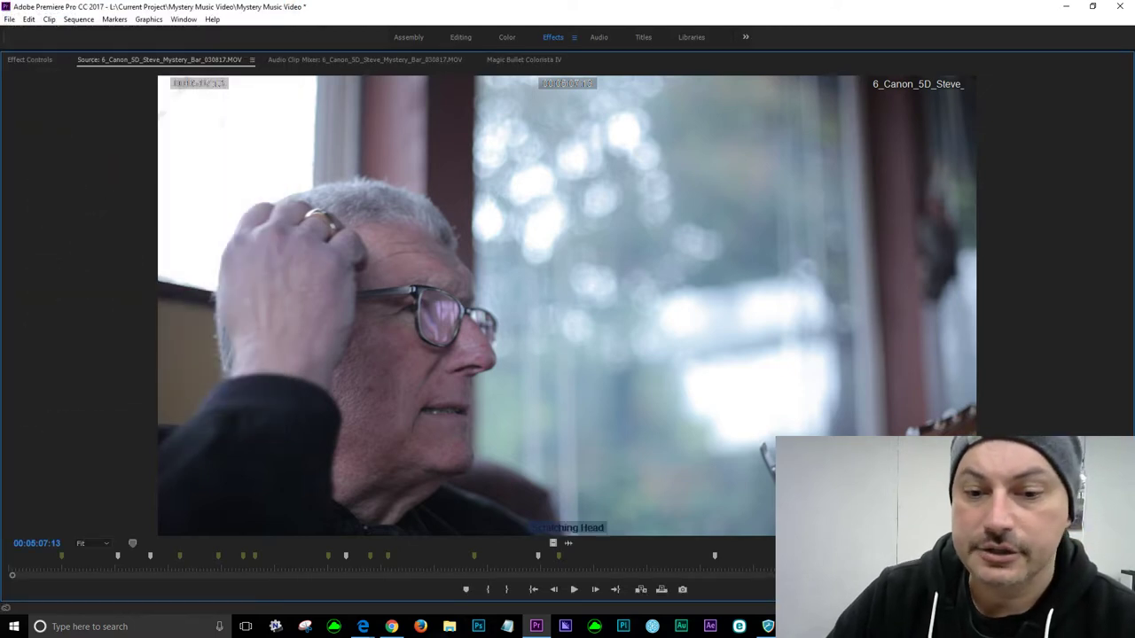
# - Shuttle through clip 6 with J and L, then restore the normal multi-panel layout
pyautogui.press('space')
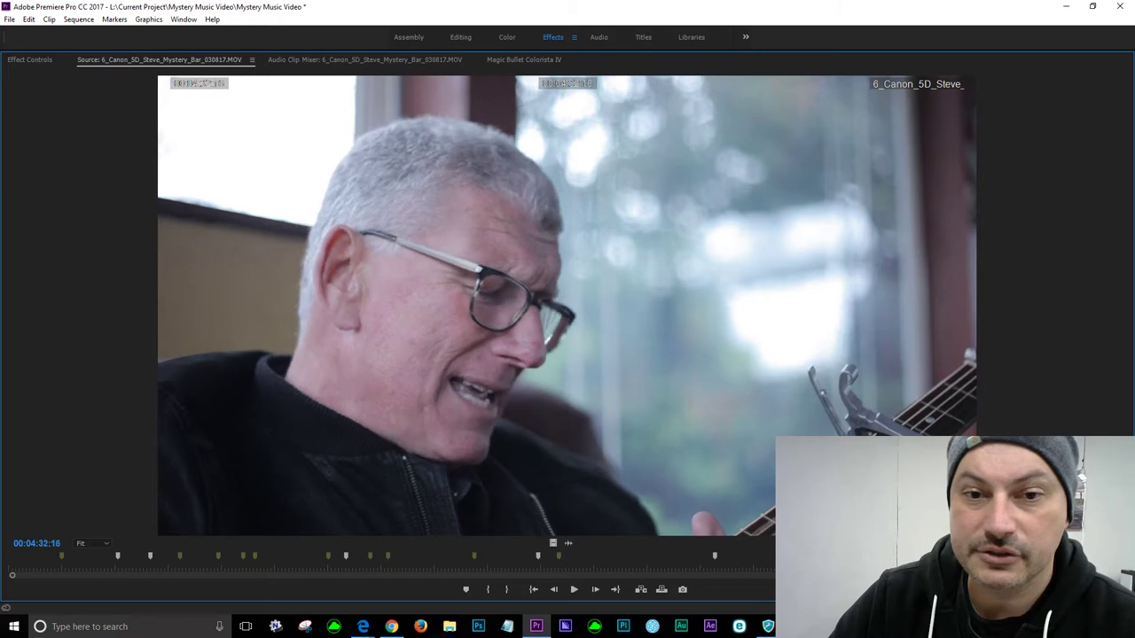
pyautogui.press('j')
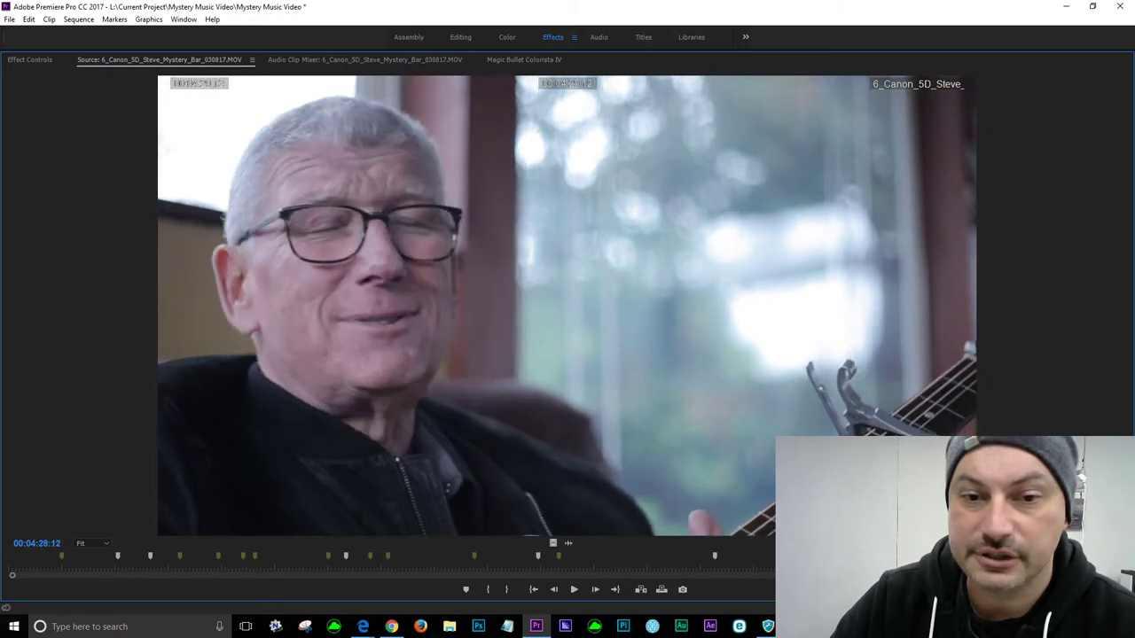
pyautogui.press('l')
pyautogui.press('l')
pyautogui.press('l')
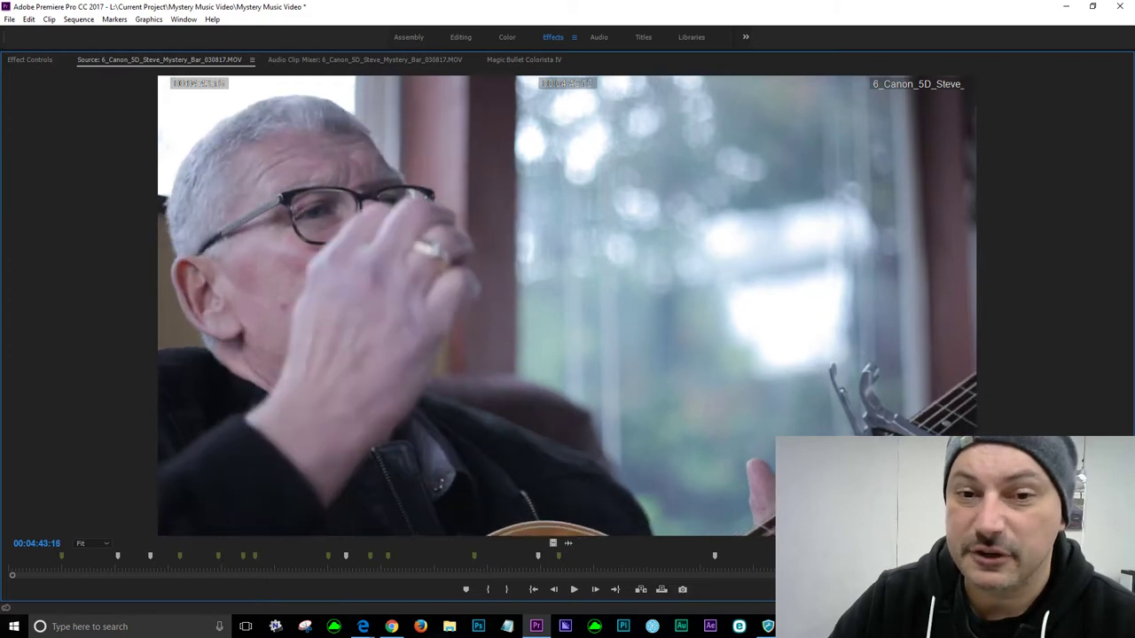
pyautogui.press('l')
pyautogui.press('l')
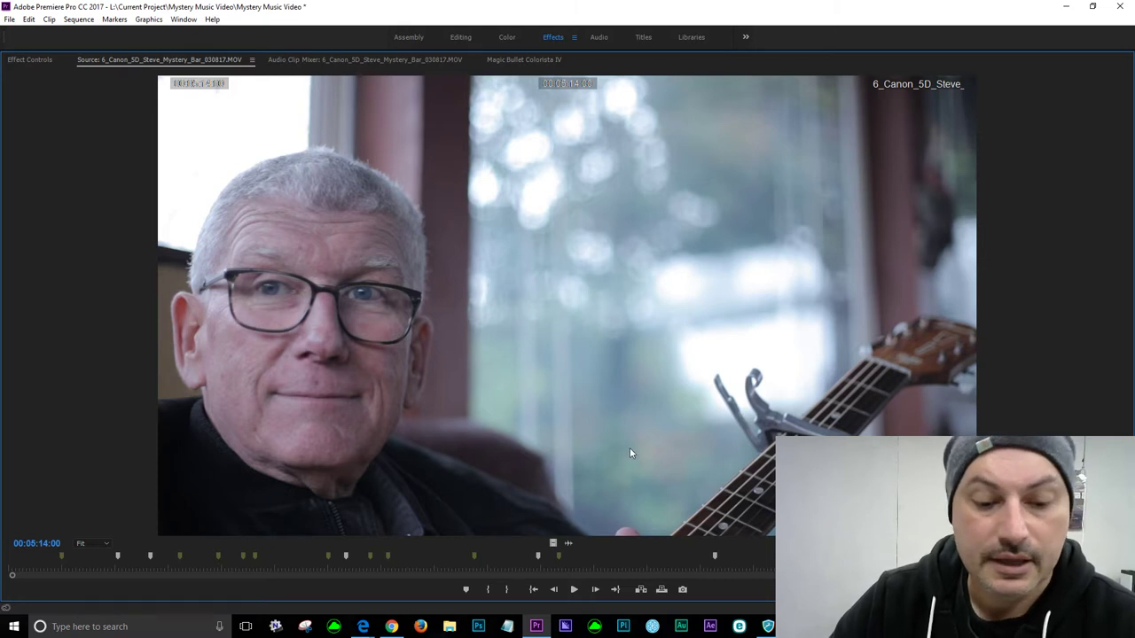
pyautogui.press('`')
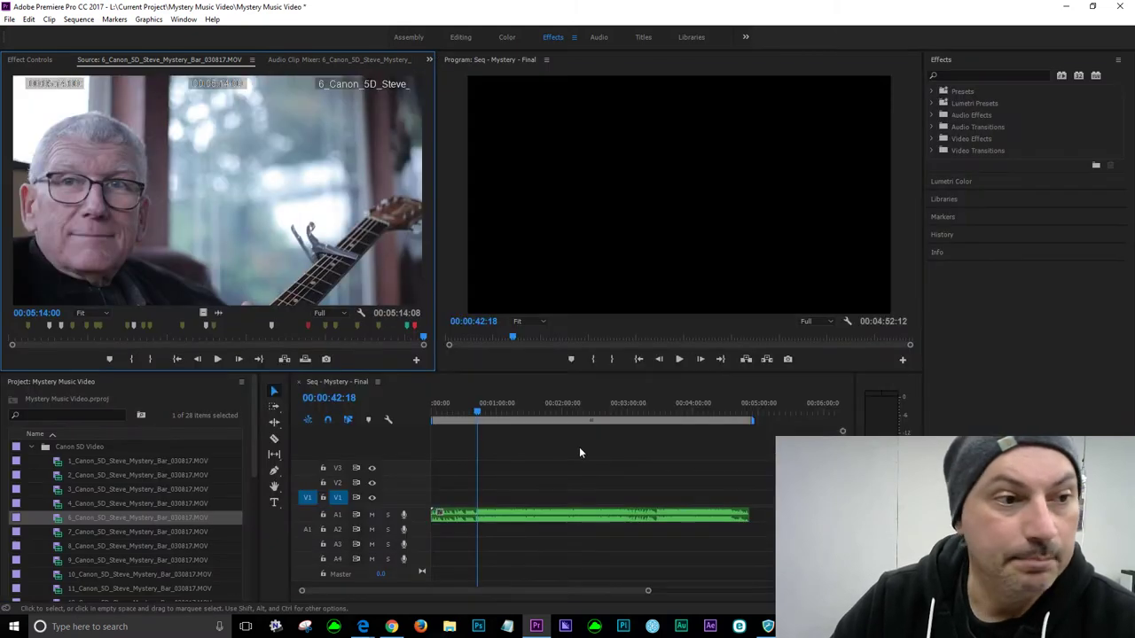
# - Save the project, load and play 7_Canon_5D_Steve_Mystery_Bar_030817.MOV, then open File Explorer
pyautogui.click(9, 18)
pyautogui.click(35, 130)
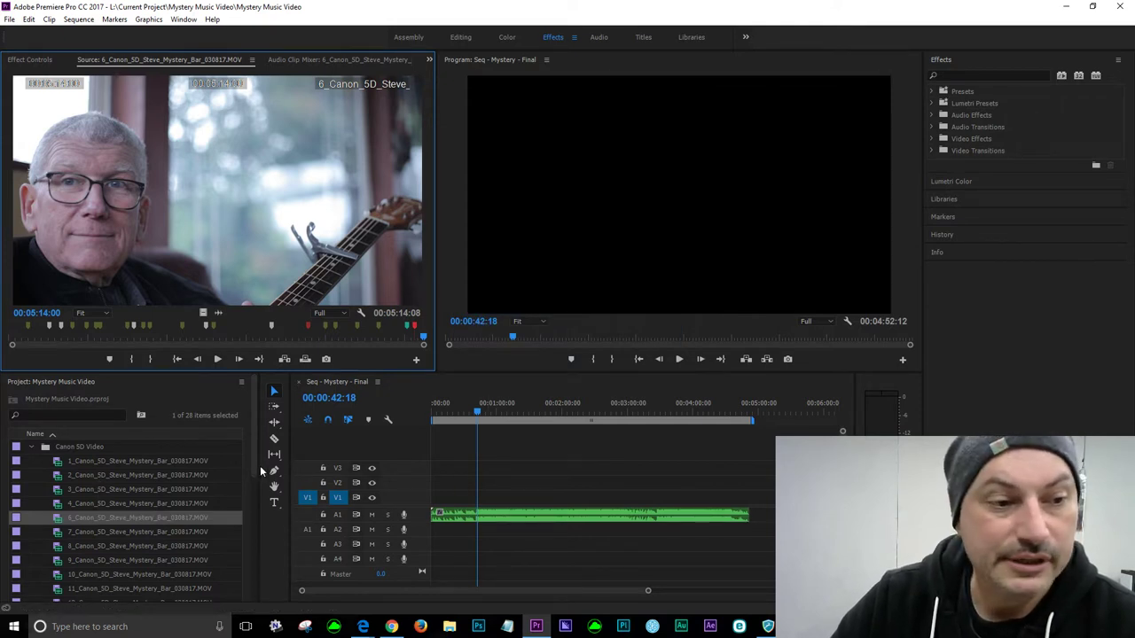
pyautogui.scroll(-3, 262, 479)
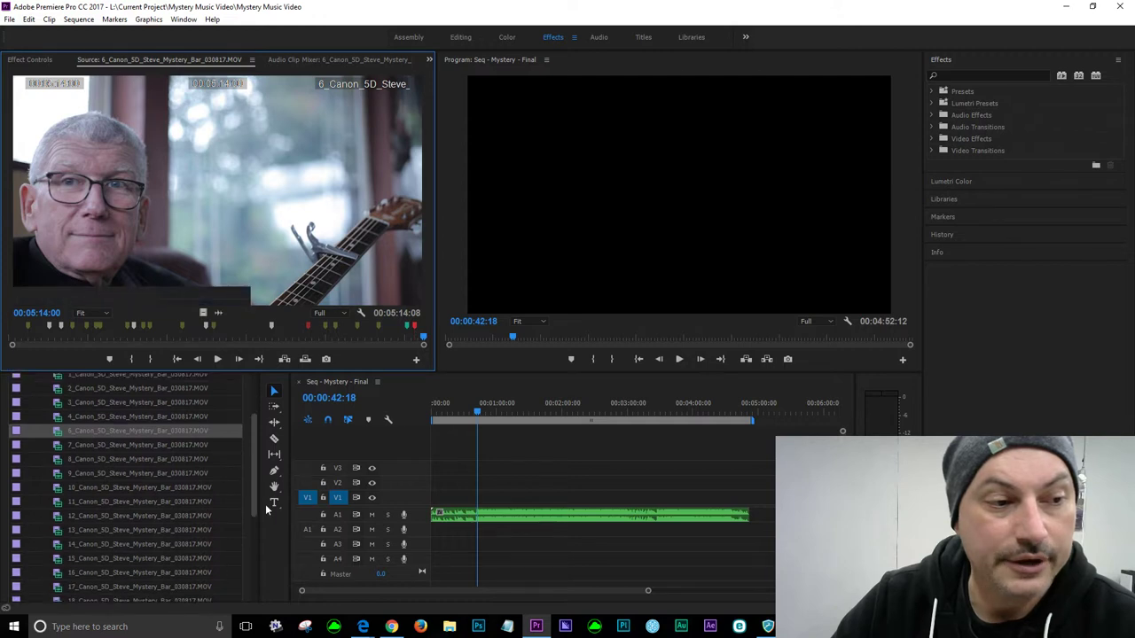
pyautogui.doubleClick(98, 442)
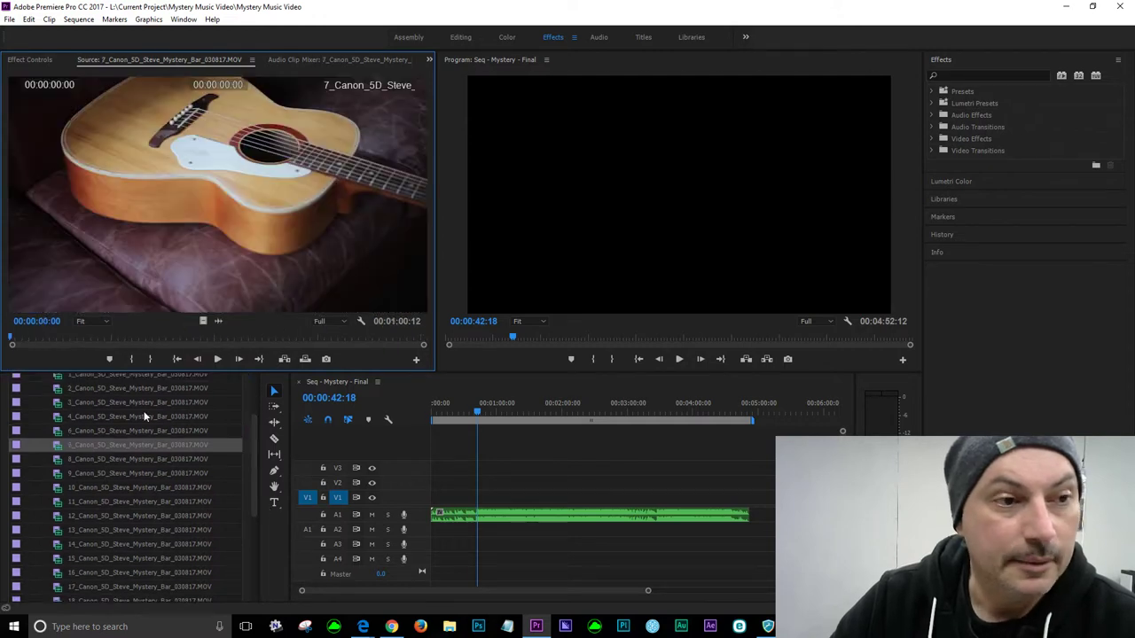
pyautogui.click(217, 360)
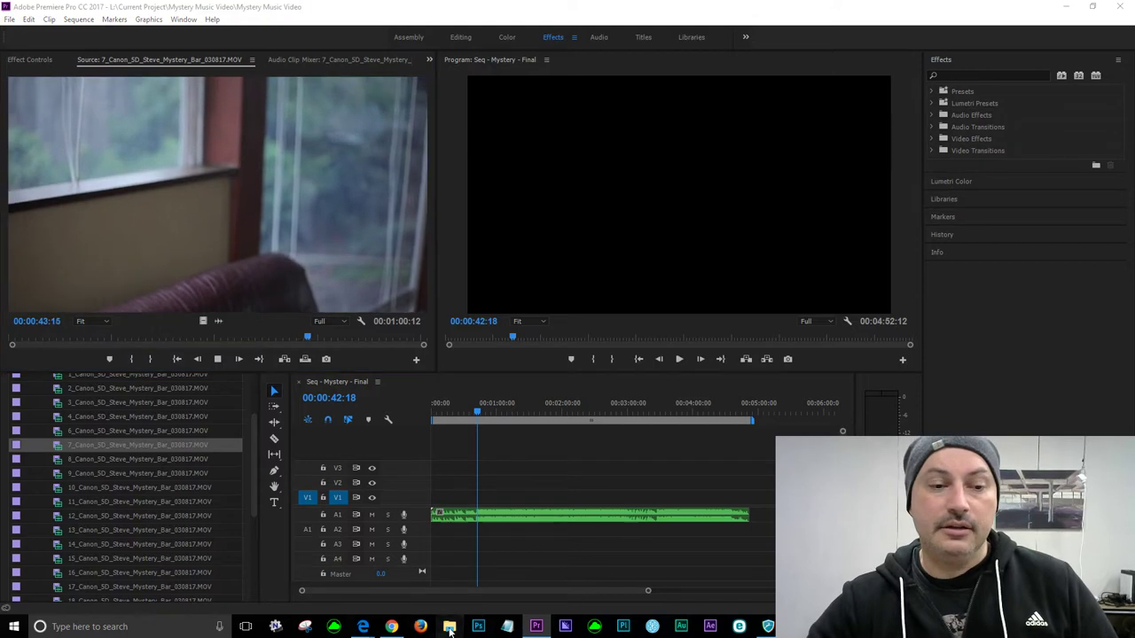
pyautogui.click(449, 629)
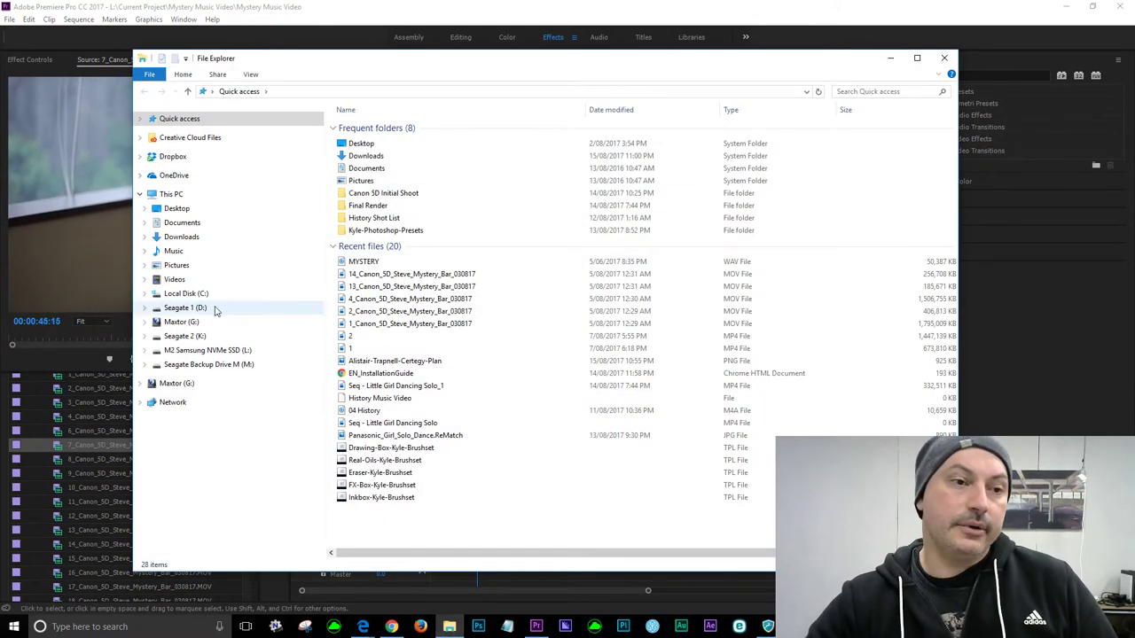
# - Browse to L: > Current Project > Mystery Music Video > Canon 5D Initial Shoot and play clip 7
pyautogui.click(197, 350)
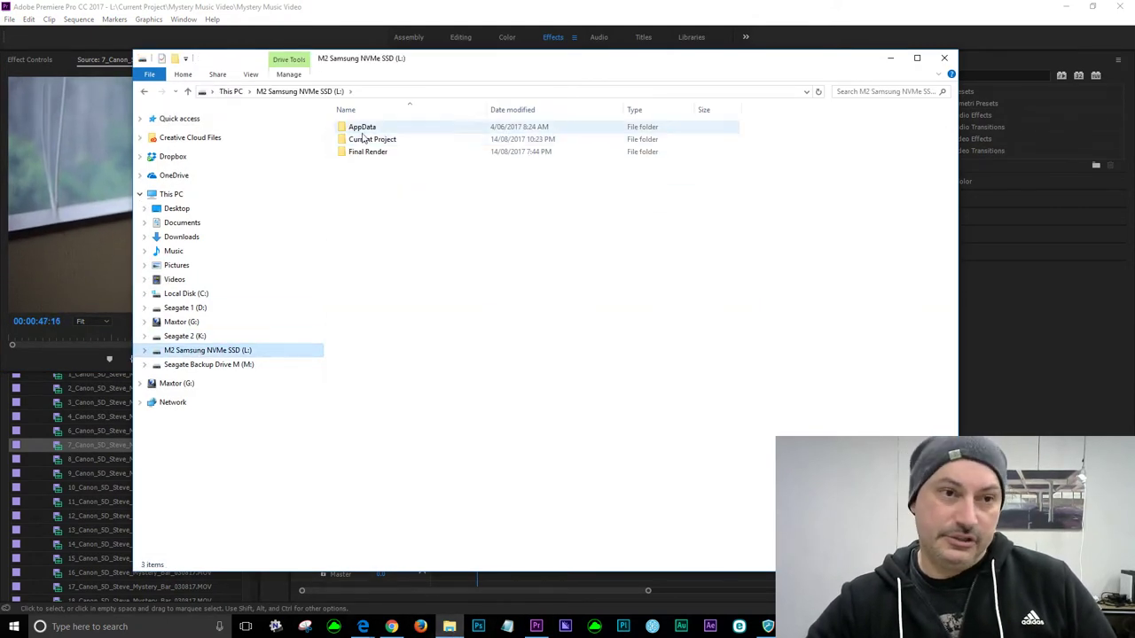
pyautogui.doubleClick(364, 141)
pyautogui.doubleClick(359, 141)
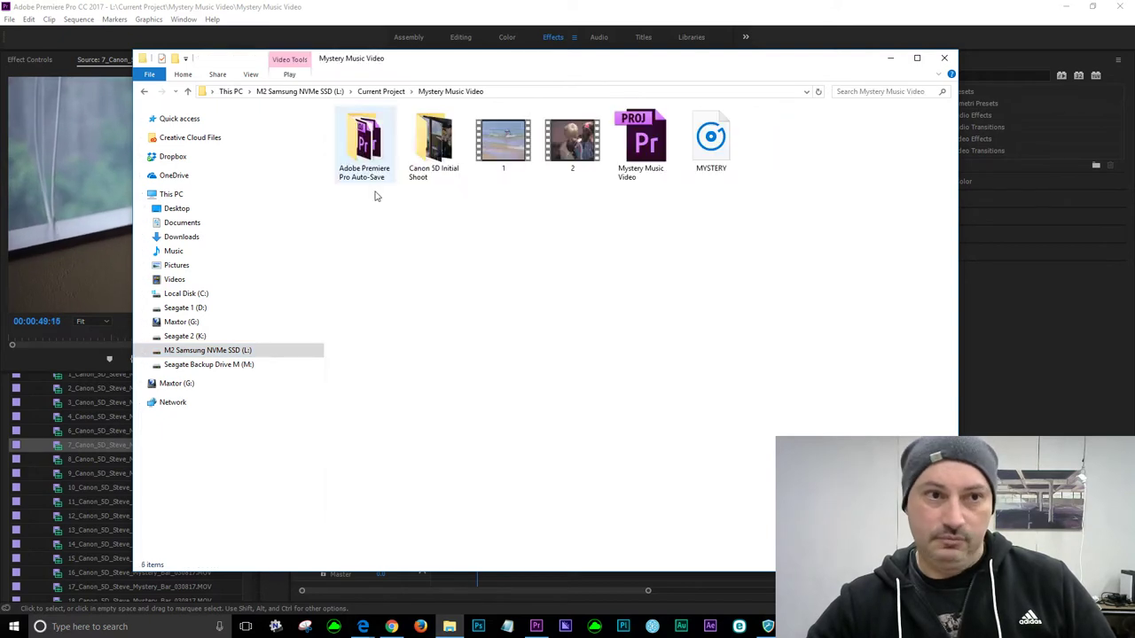
pyautogui.doubleClick(361, 147)
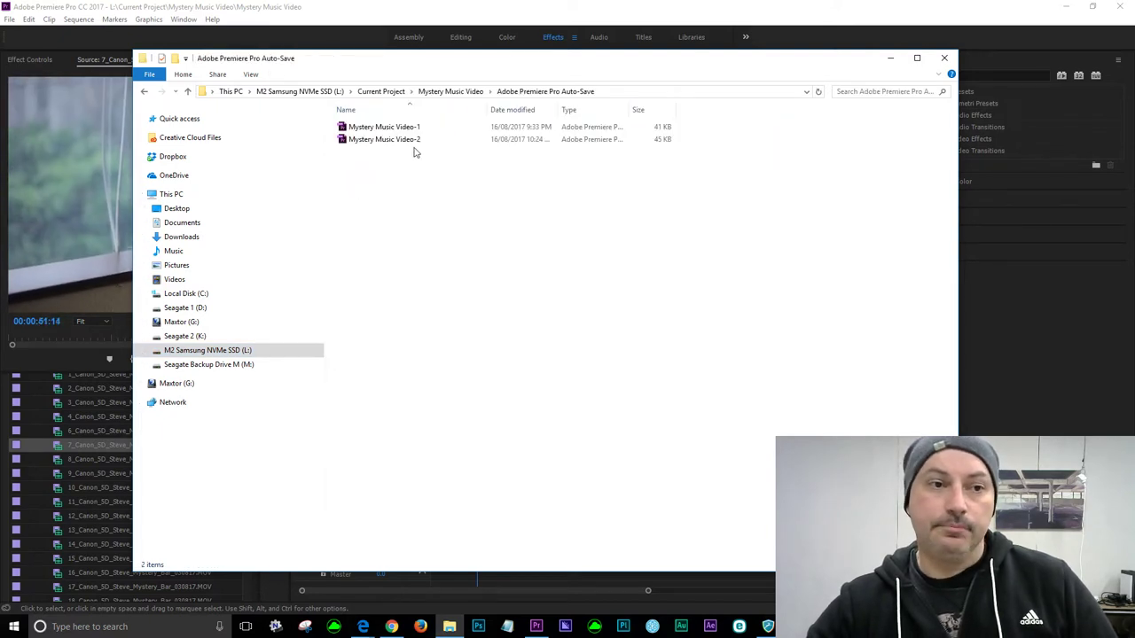
pyautogui.click(170, 351)
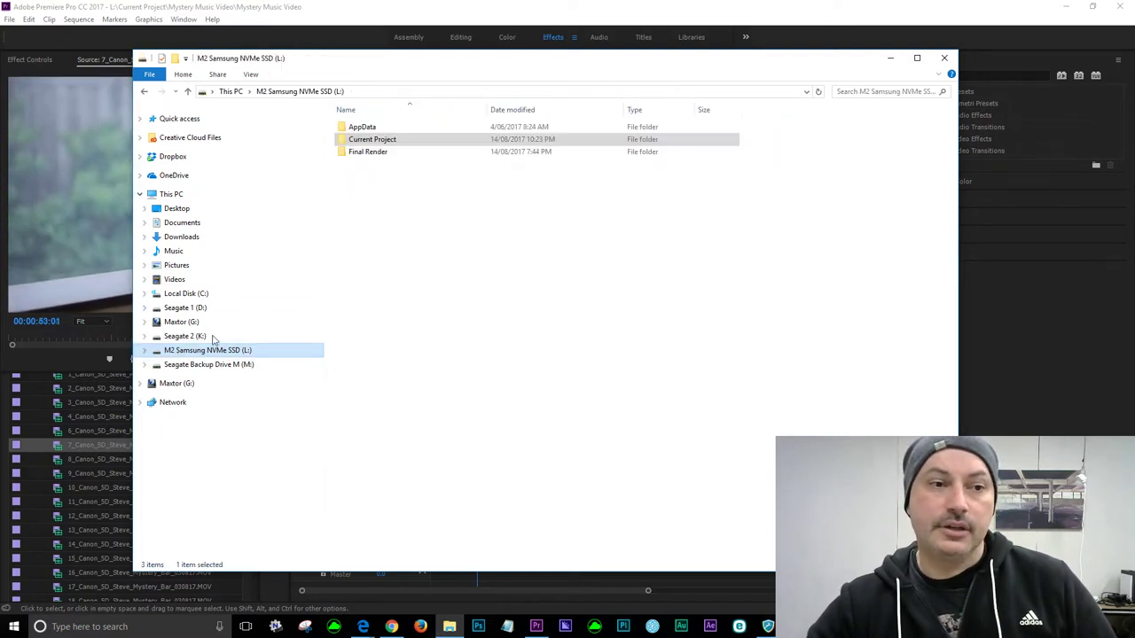
pyautogui.doubleClick(372, 139)
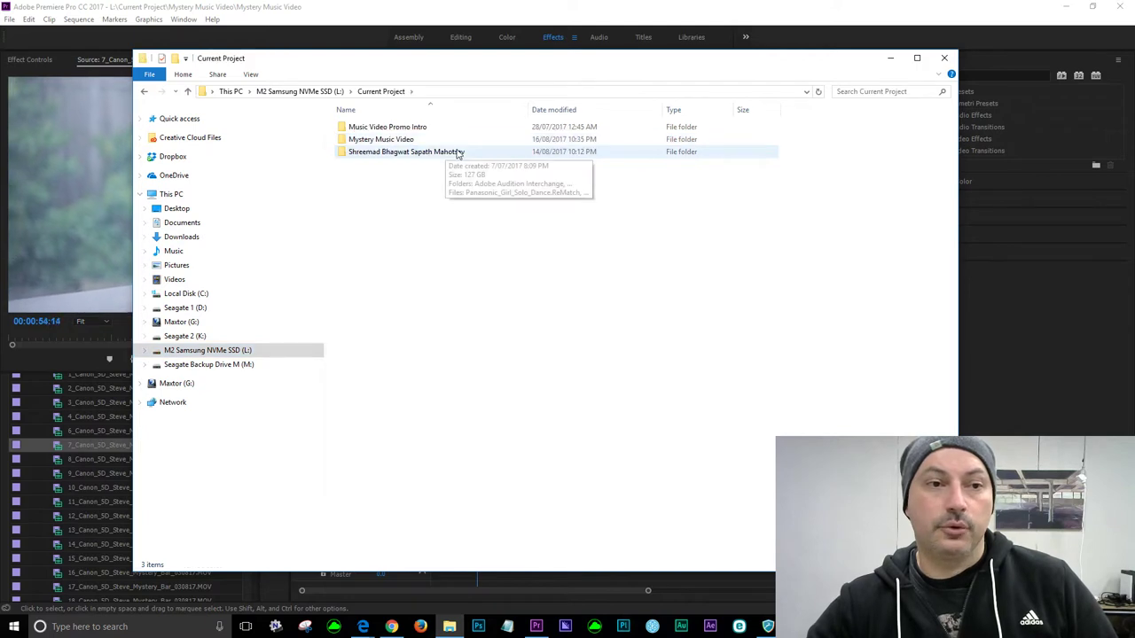
pyautogui.doubleClick(382, 140)
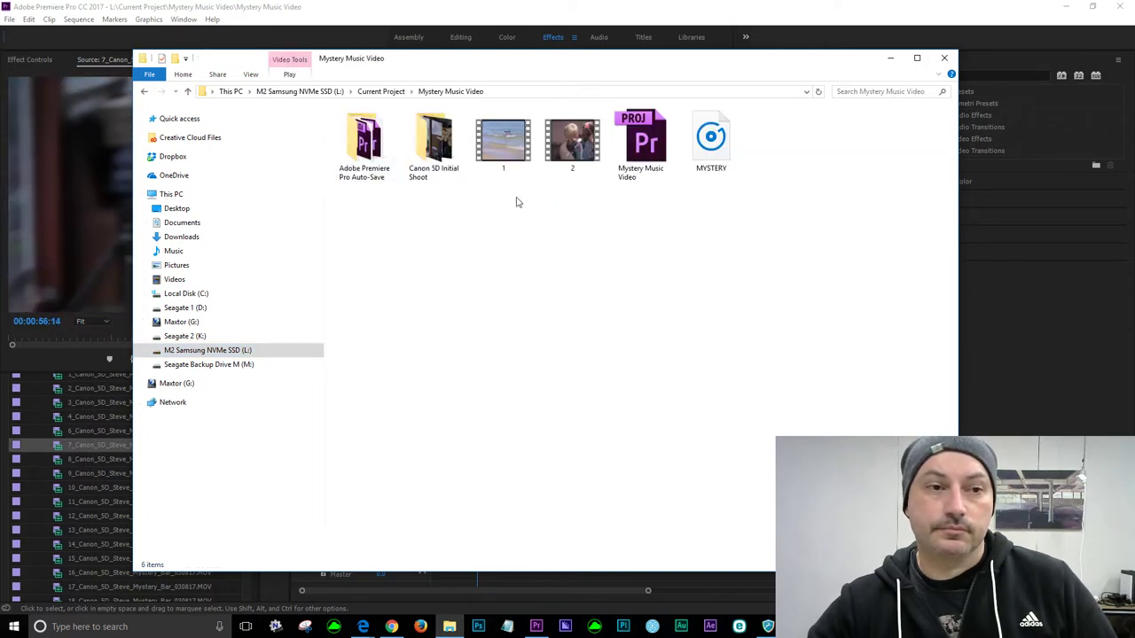
pyautogui.doubleClick(421, 152)
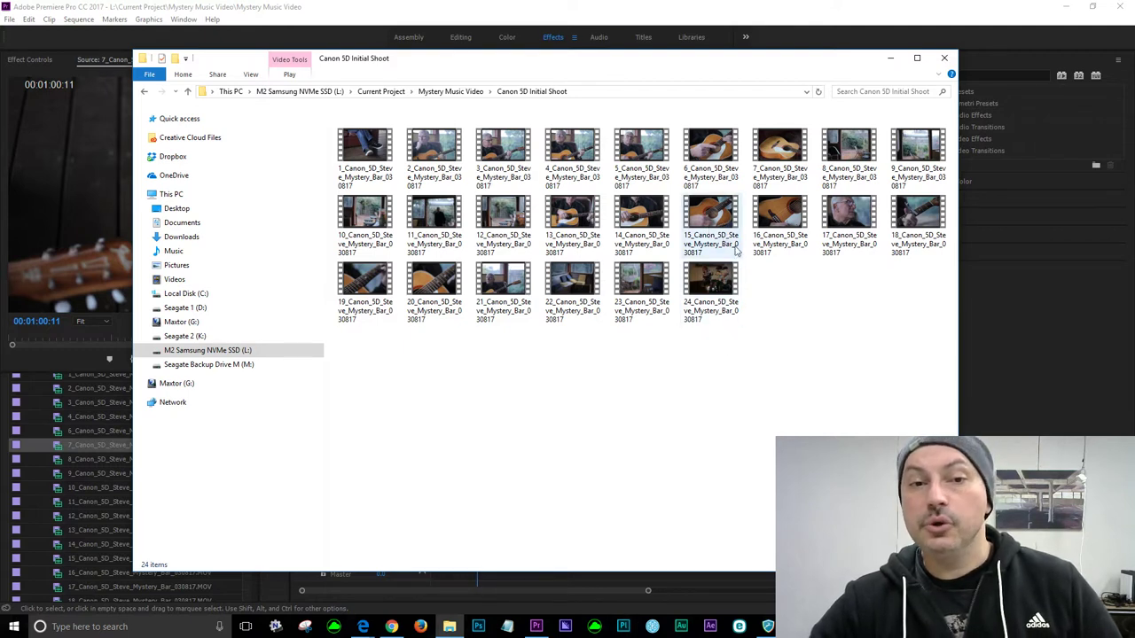
pyautogui.click(787, 175)
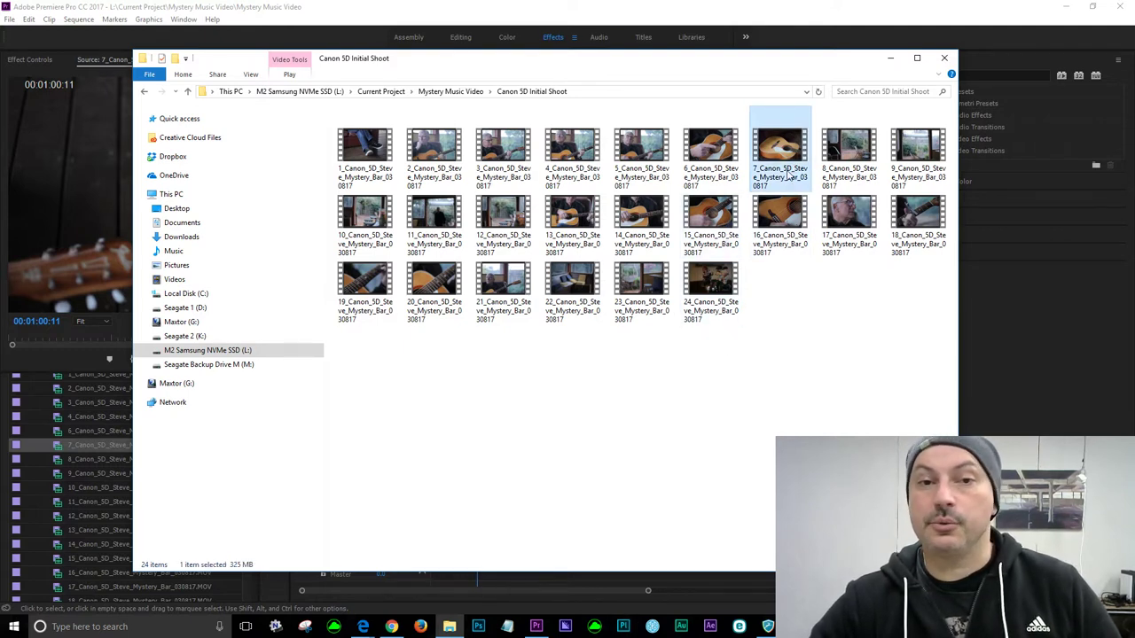
pyautogui.doubleClick(787, 174)
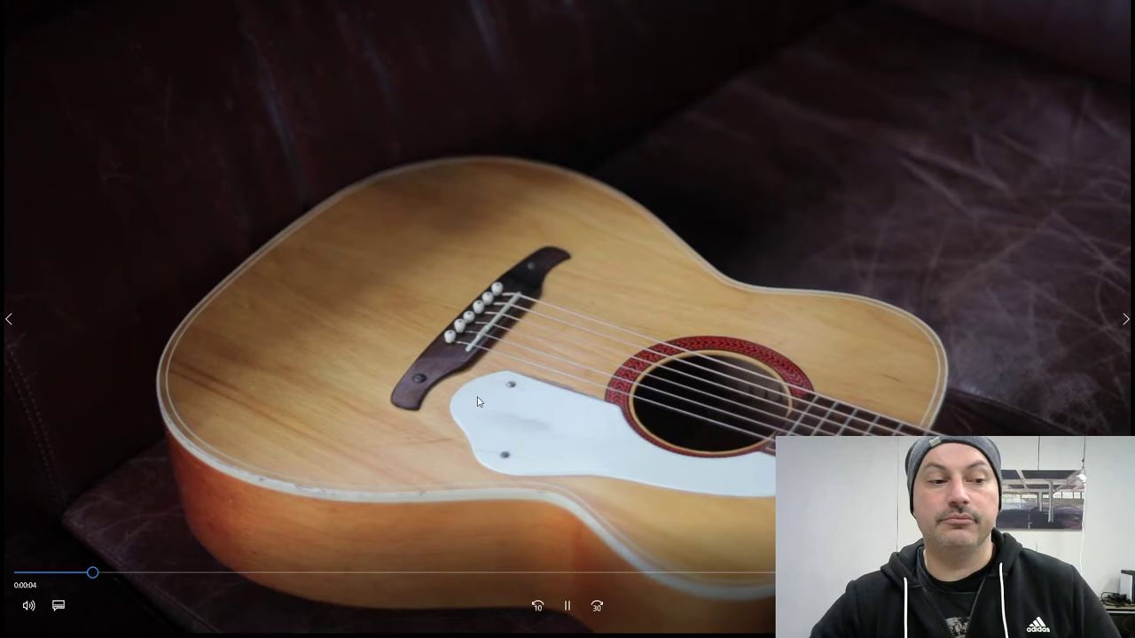
# - Exit full-screen playback of clip 7 and close Films & TV
pyautogui.press('Escape')
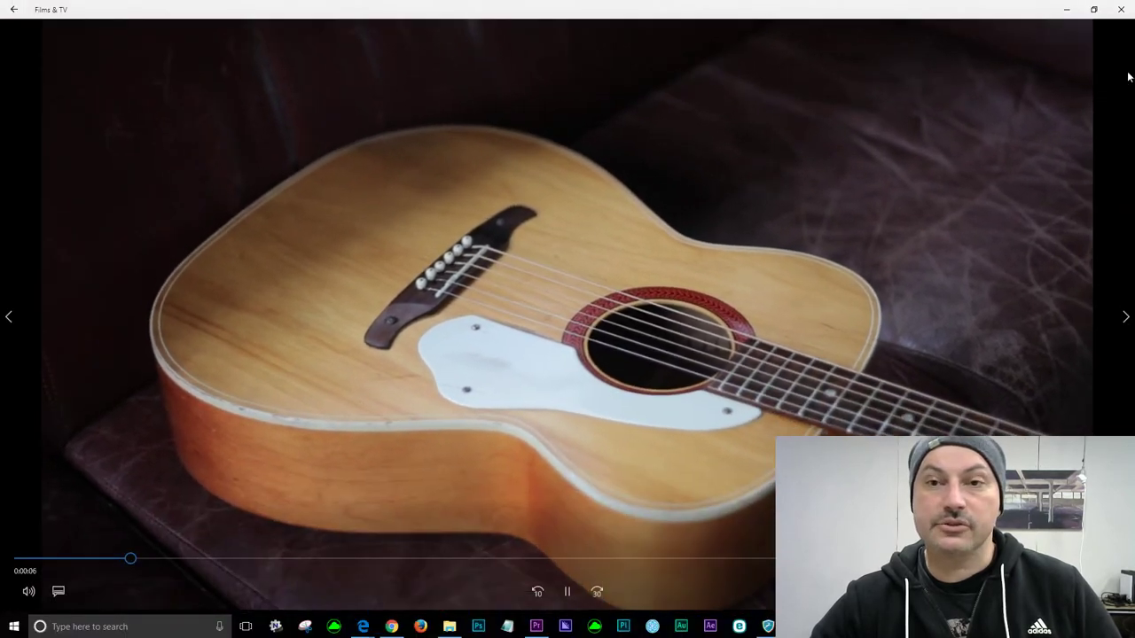
pyautogui.click(1117, 9)
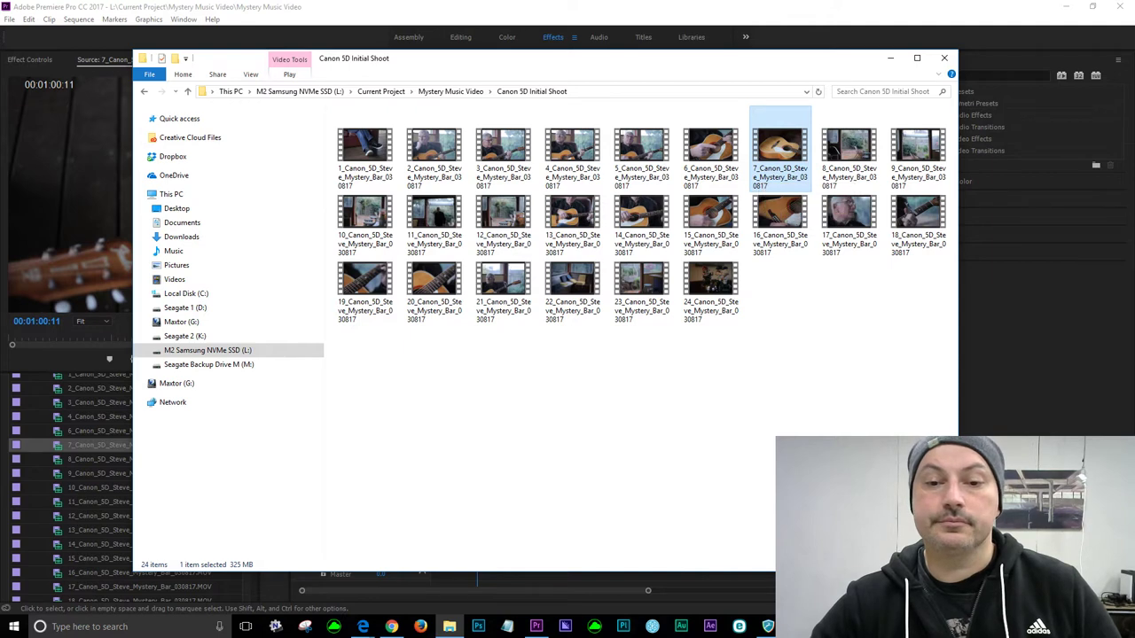
# - Switch the folder to Details view and widen the Name column to show full file names
pyautogui.hotkey('ctrl', 'shift', '6')
pyautogui.moveTo(420, 109); pyautogui.dragTo(622, 109)
pyautogui.click(354, 203)
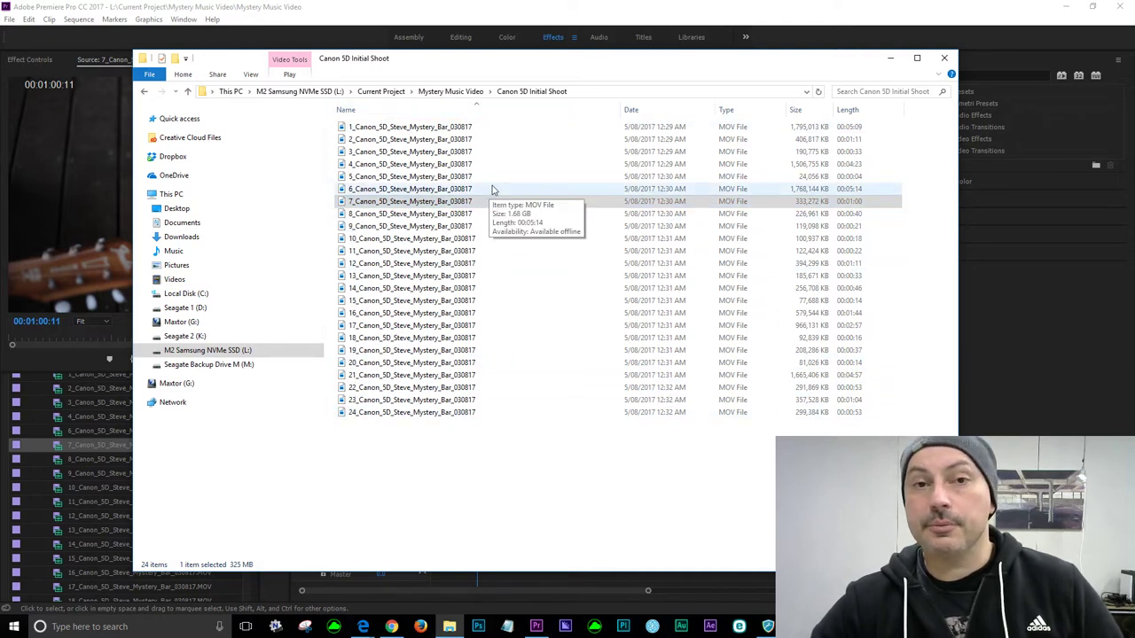
# - Compare the length and size of clips 7, 6 and 10, then close File Explorer
pyautogui.click(352, 203)
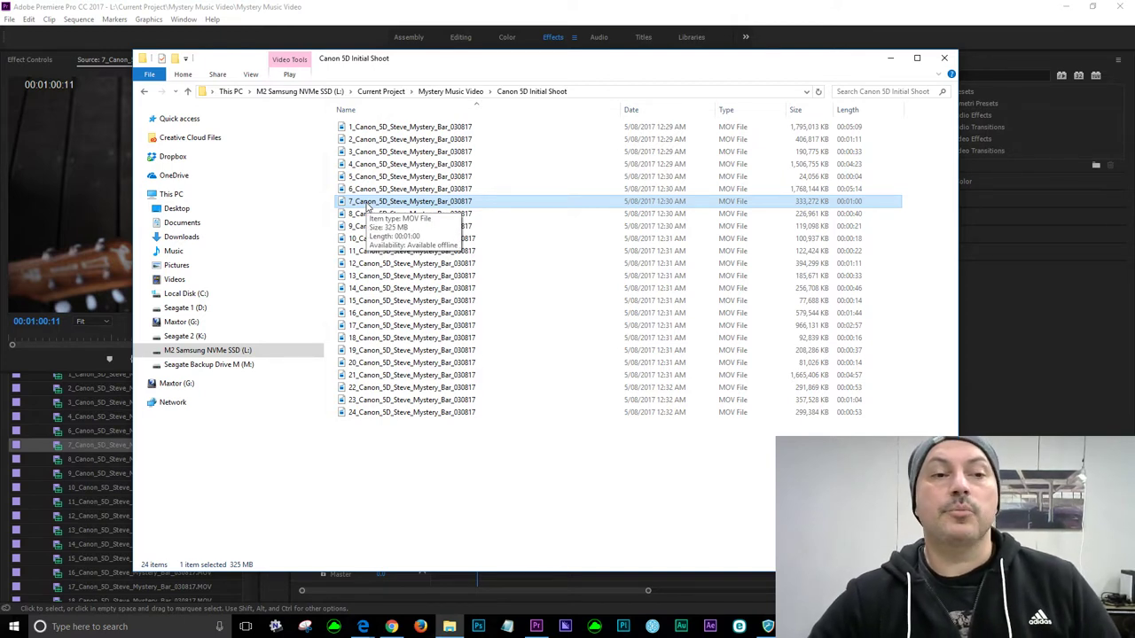
pyautogui.click(427, 205)
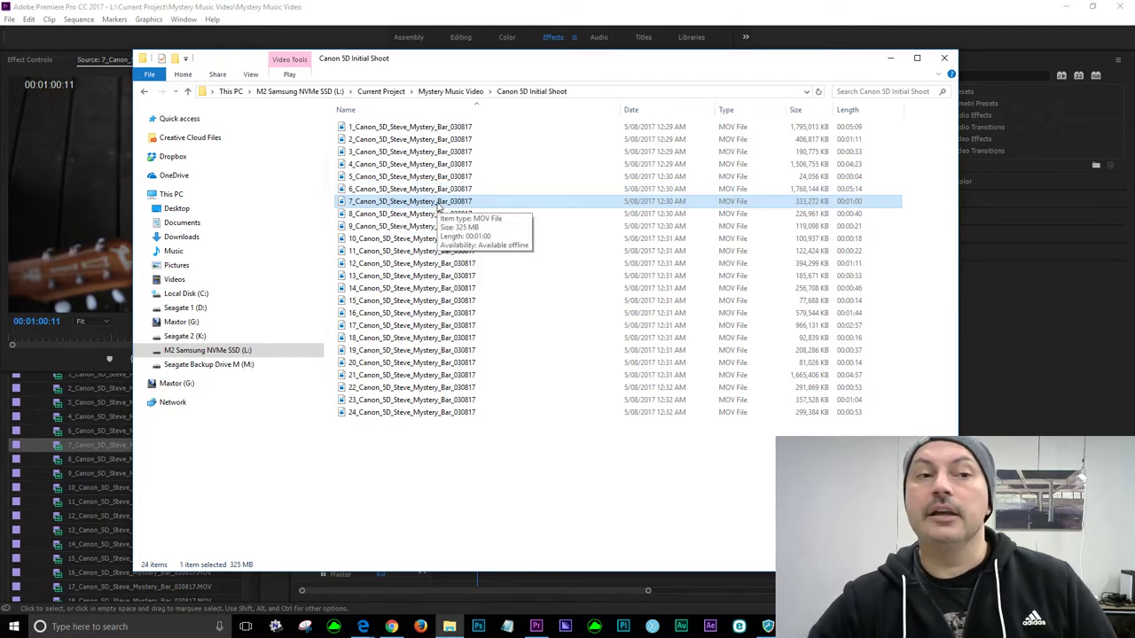
pyautogui.click(240, 182)
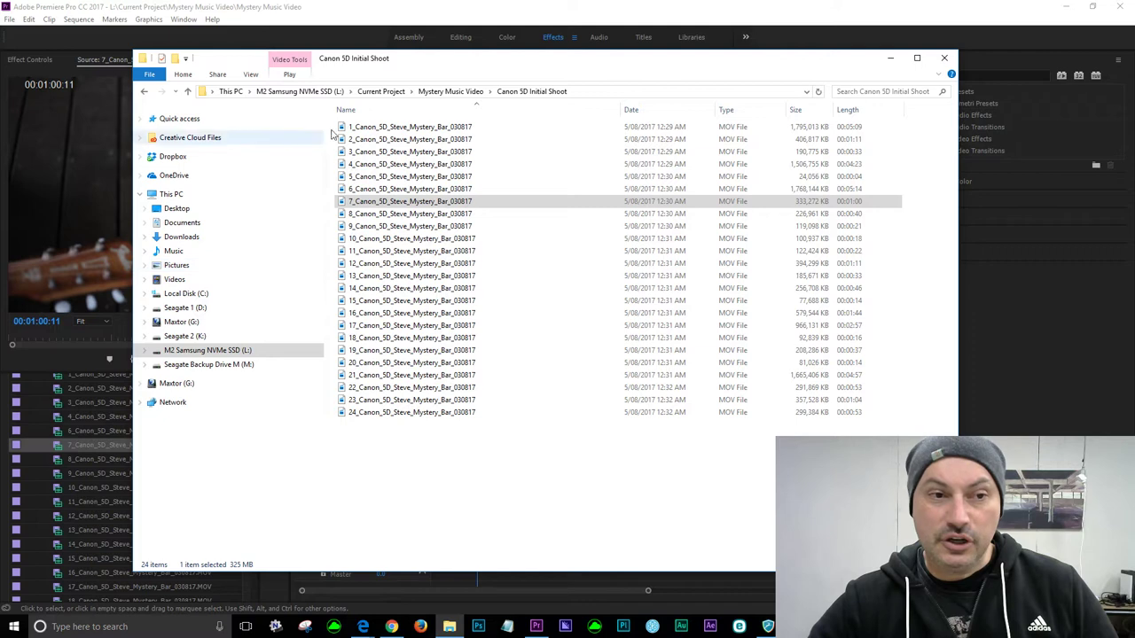
pyautogui.click(386, 203)
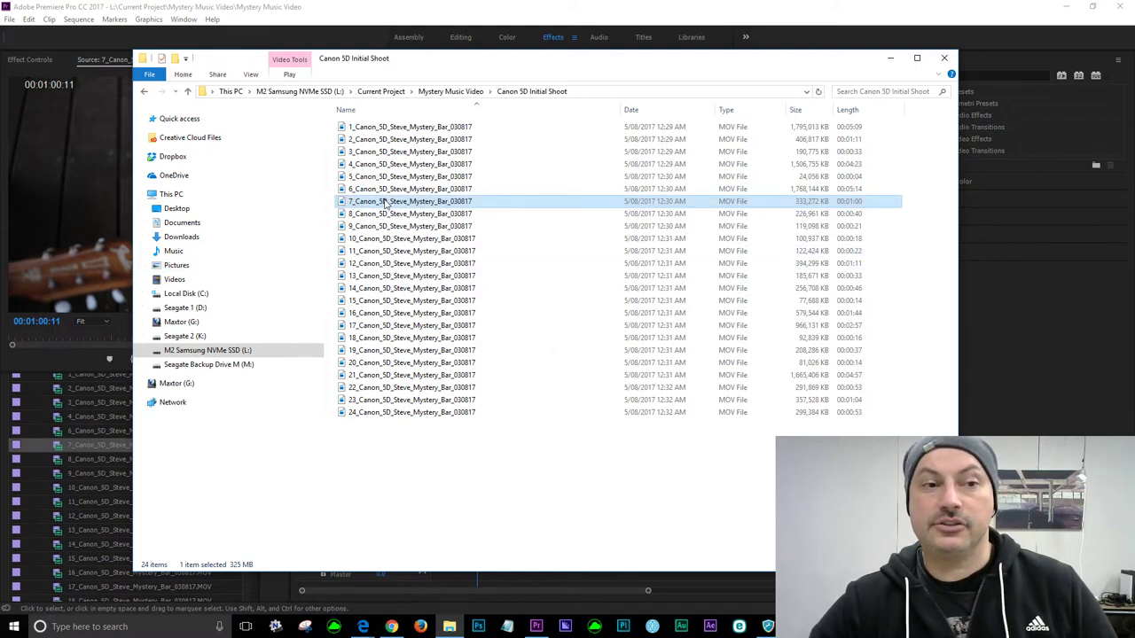
pyautogui.click(385, 190)
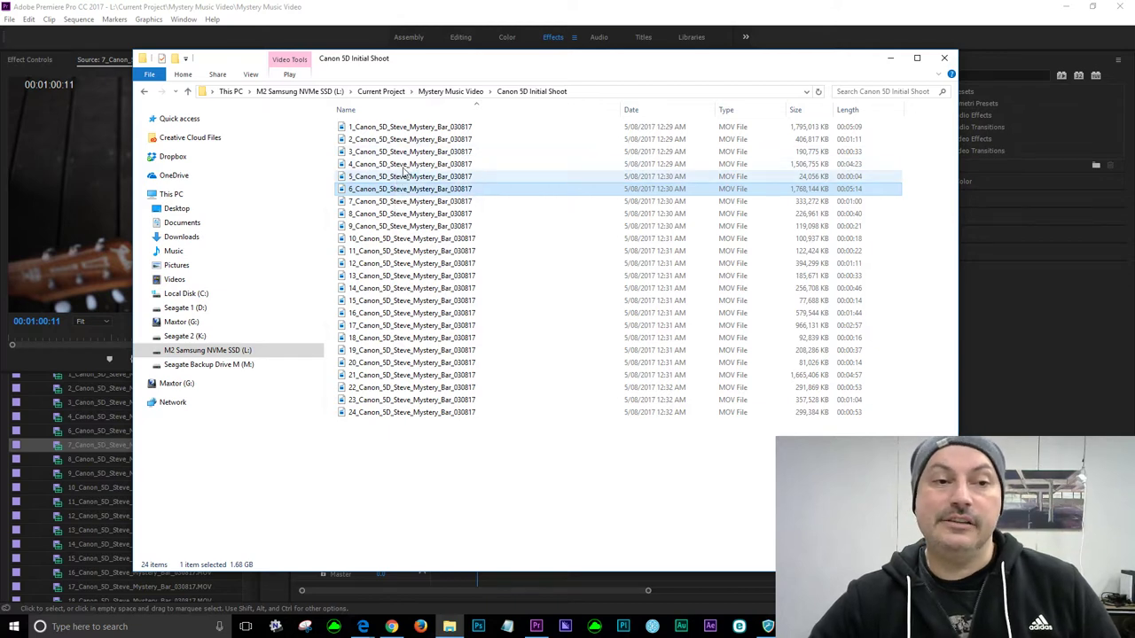
pyautogui.click(371, 239)
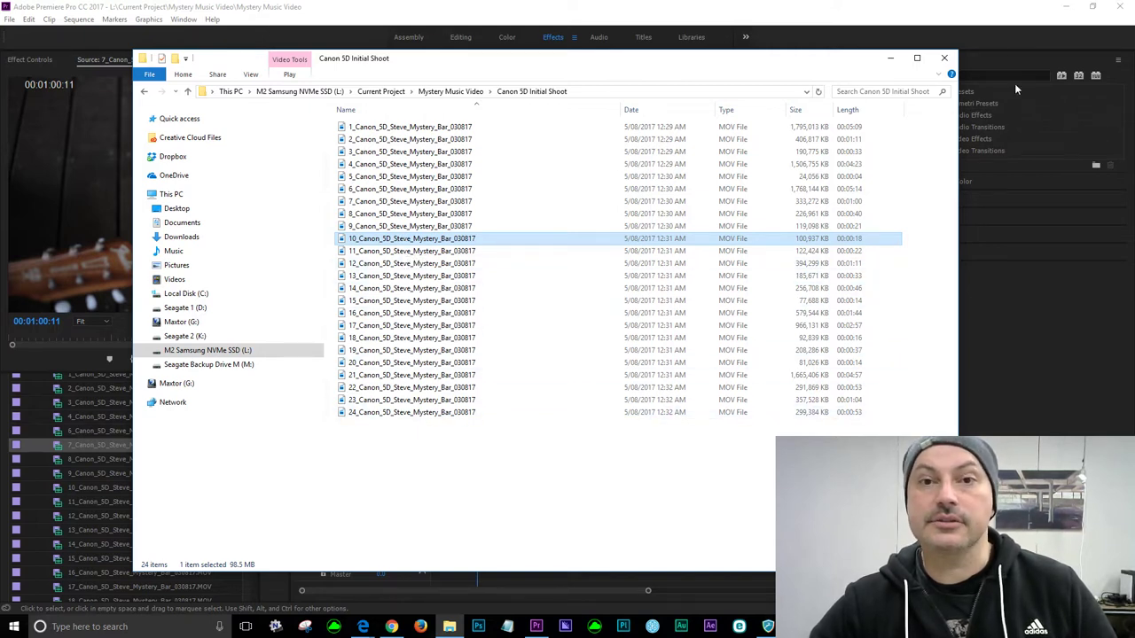
pyautogui.click(951, 59)
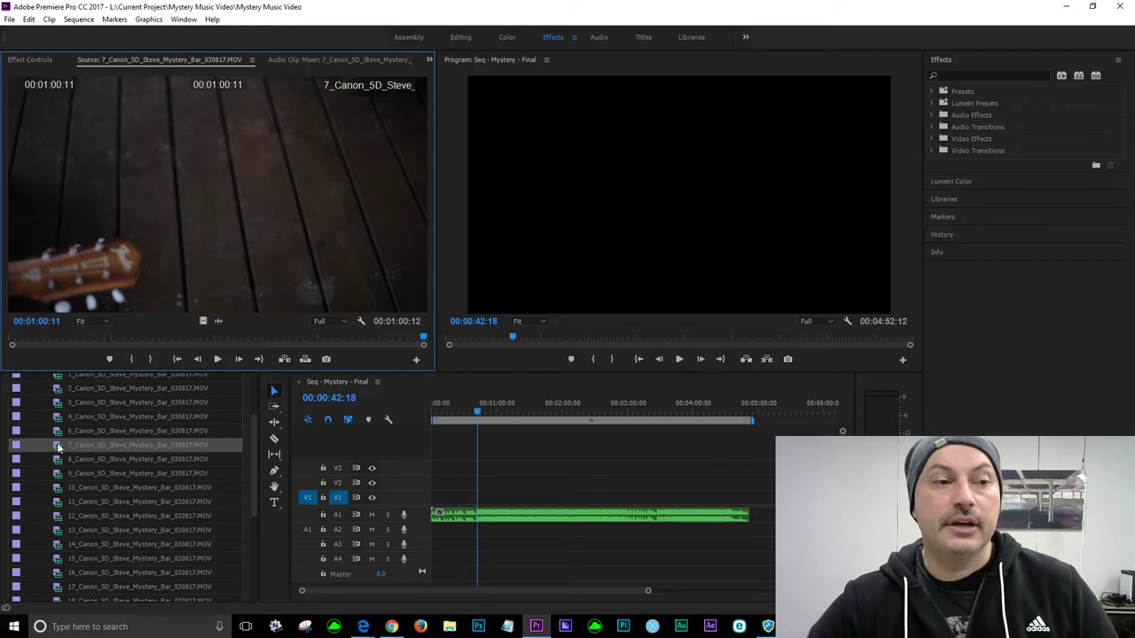
# - Load 8_Canon_5D_Steve_Mystery_Bar_030817.MOV, scrub to the doorway and garden shot, and maximize the Source monitor
pyautogui.moveTo(195, 335); pyautogui.dragTo(227, 338)
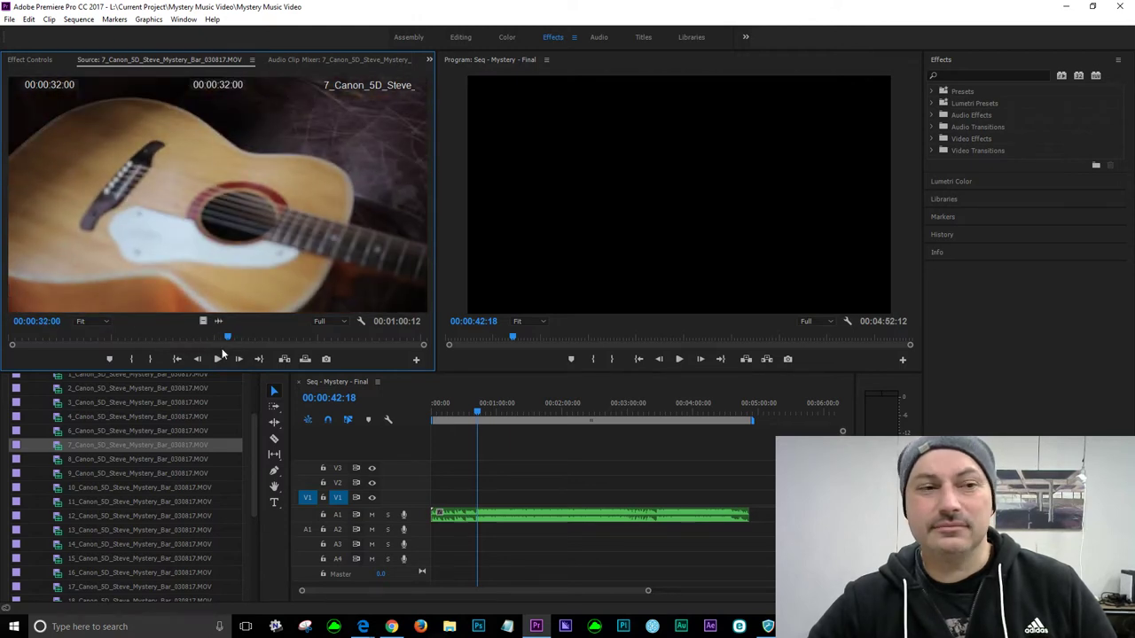
pyautogui.doubleClick(72, 458)
pyautogui.moveTo(41, 339)
pyautogui.mouseDown()
pyautogui.moveTo(23, 339)
pyautogui.moveTo(389, 337)
pyautogui.moveTo(13, 336)
pyautogui.moveTo(28, 332)
pyautogui.mouseUp()
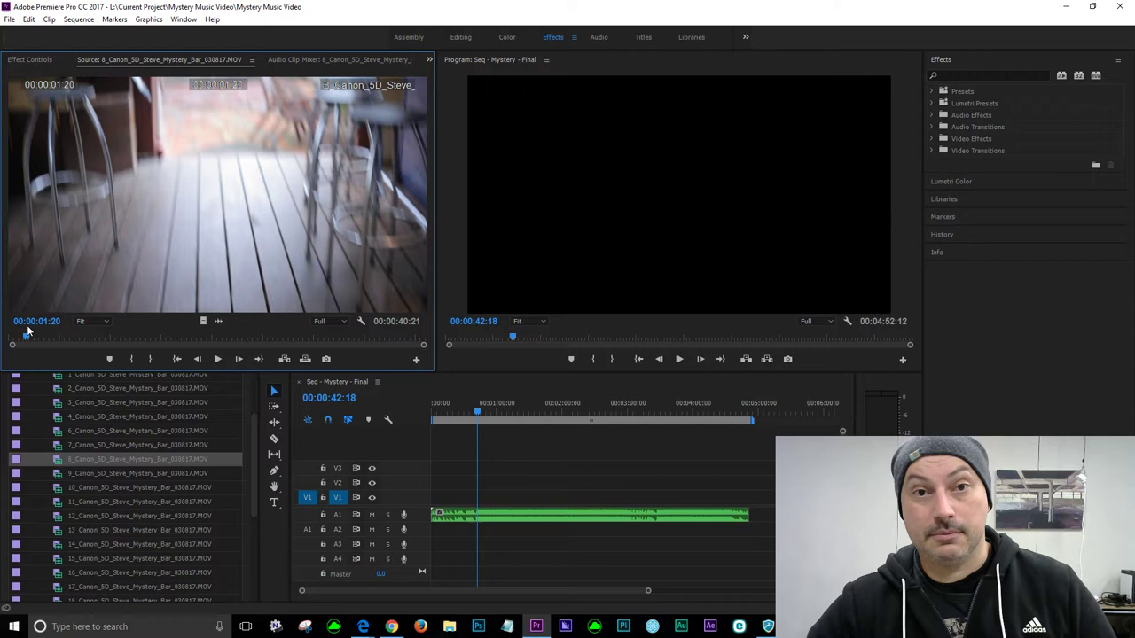
pyautogui.moveTo(27, 332); pyautogui.dragTo(284, 344)
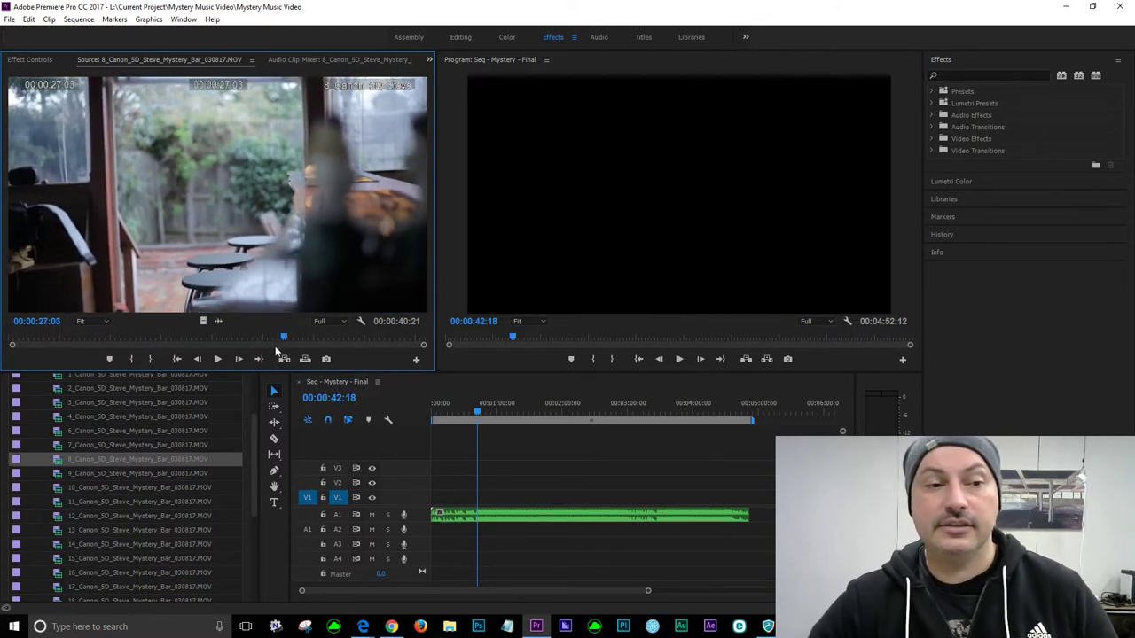
pyautogui.press('`')
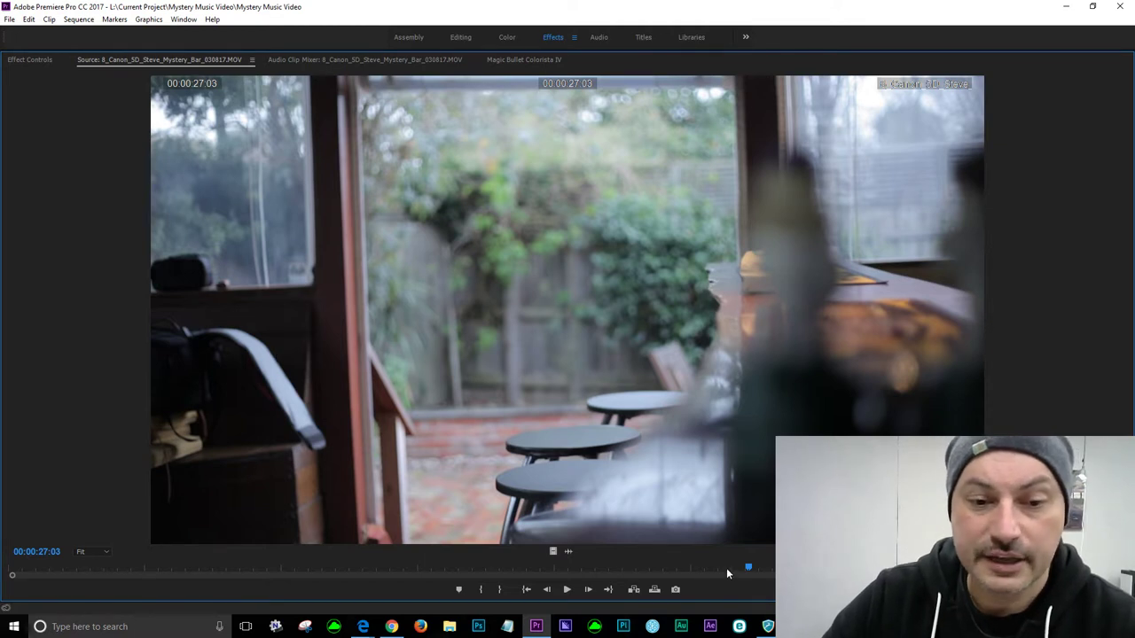
# - Play clip 8 back and forth between 26 and 39 seconds to review the doorway shot
pyautogui.click(702, 568)
pyautogui.press('space')
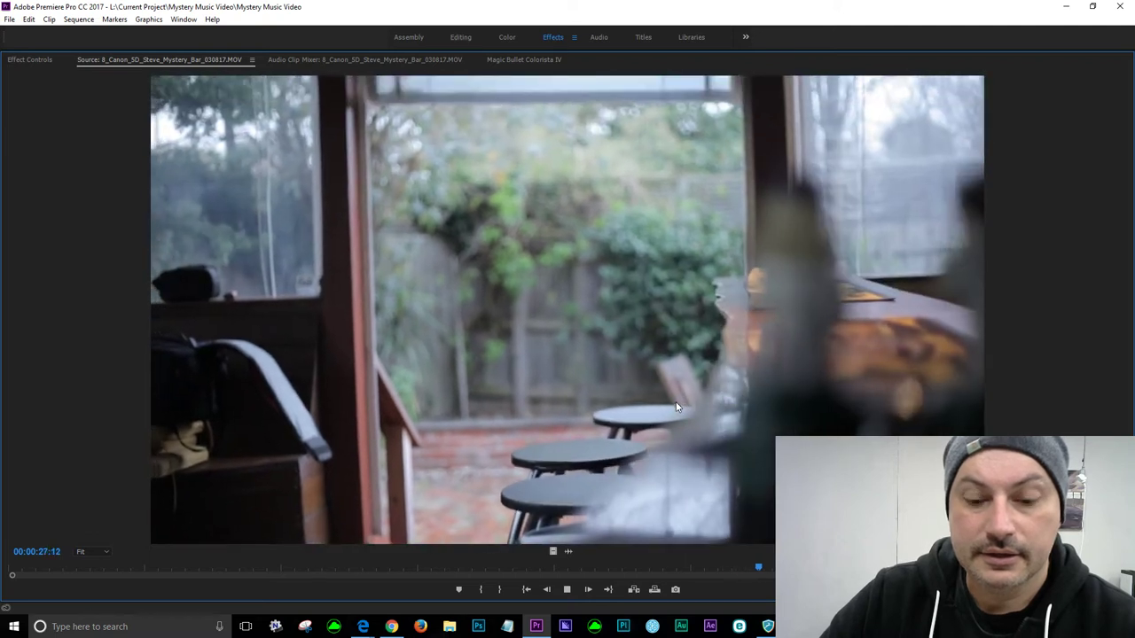
pyautogui.press('space')
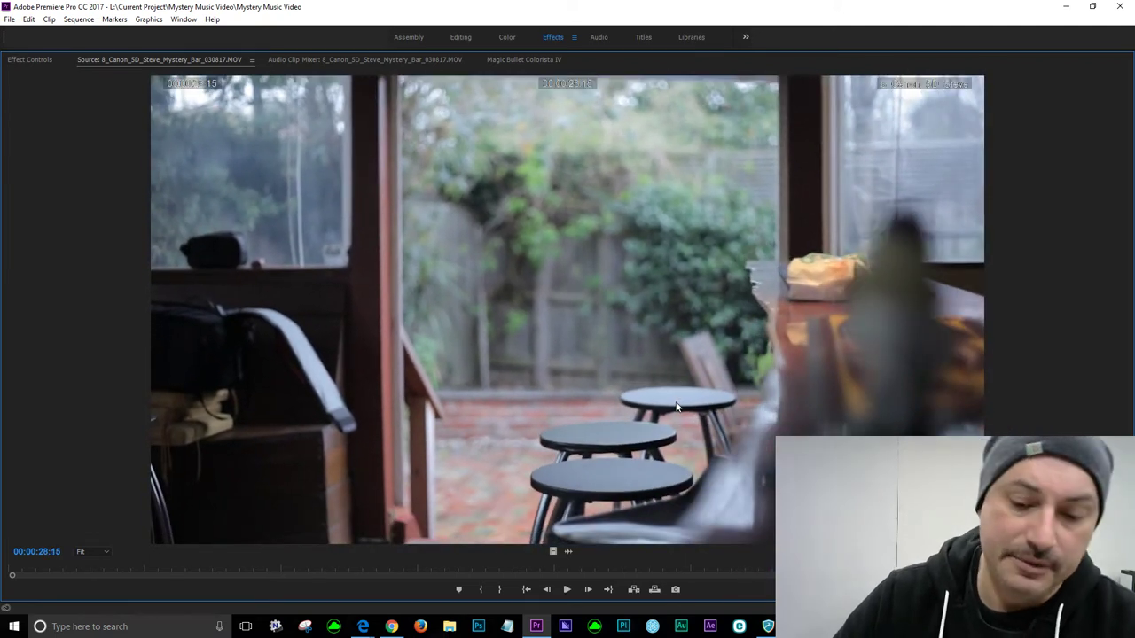
pyautogui.press('j')
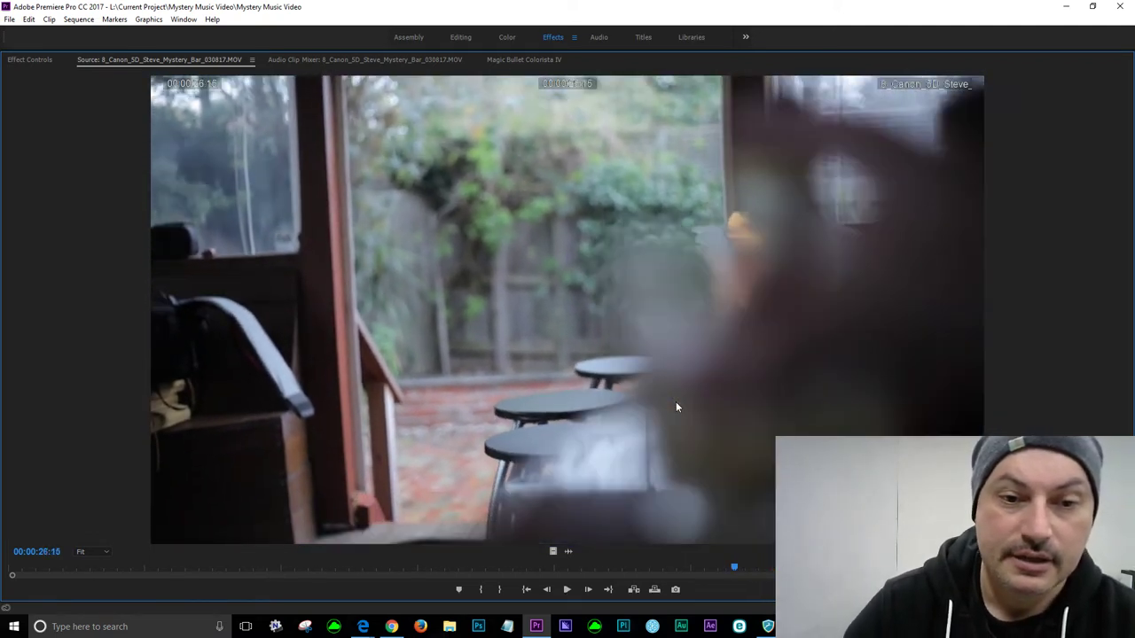
pyautogui.press('space')
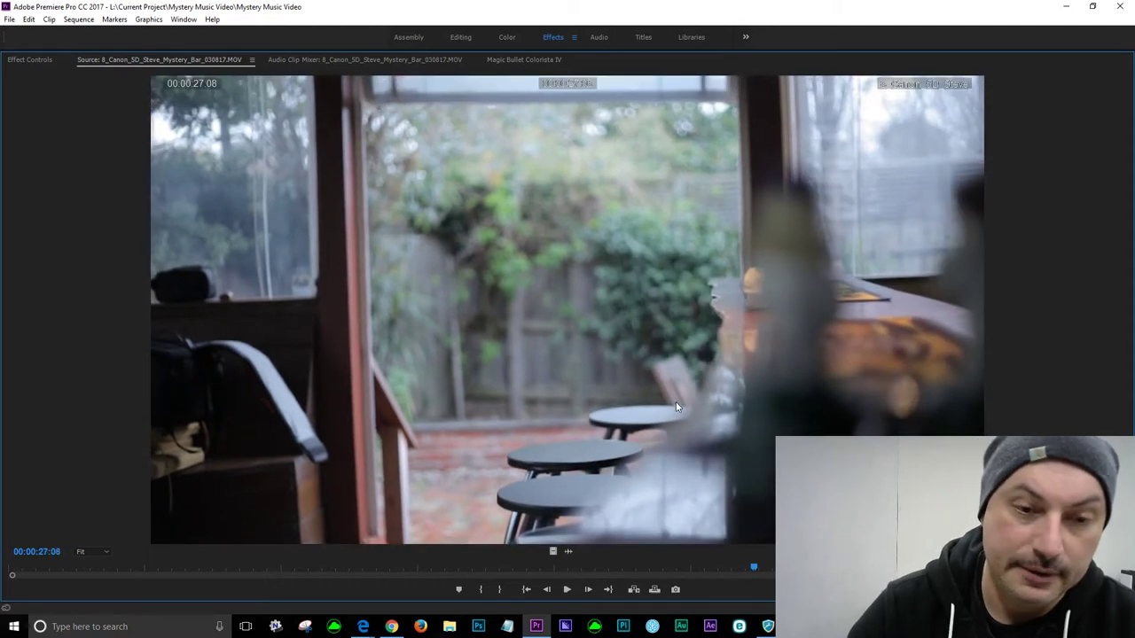
pyautogui.press('space')
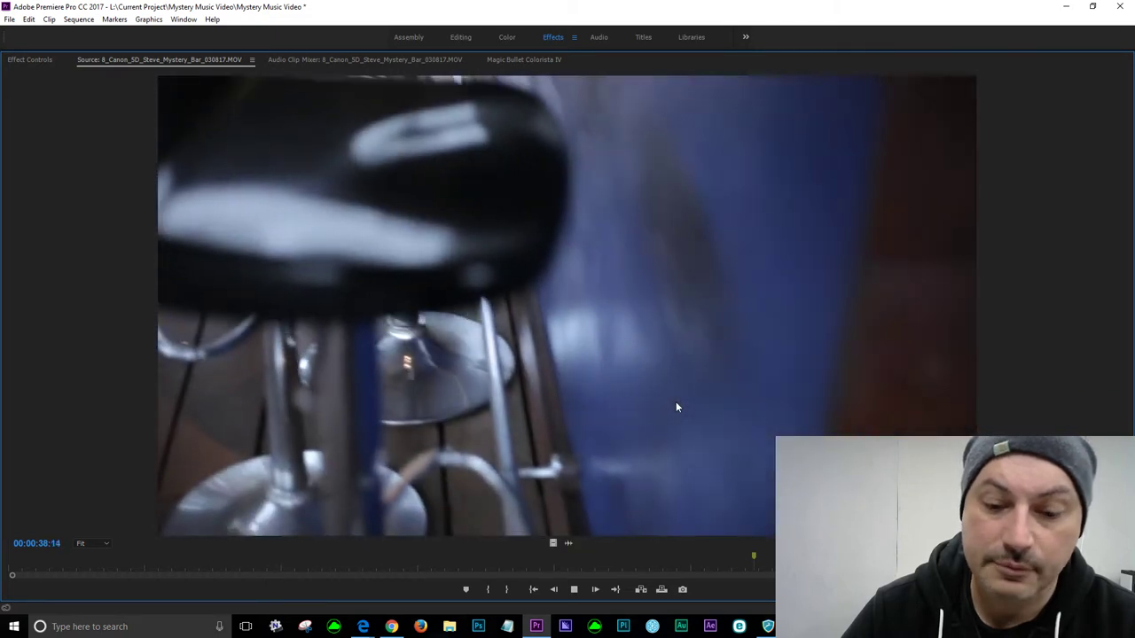
pyautogui.press('space')
pyautogui.press('j')
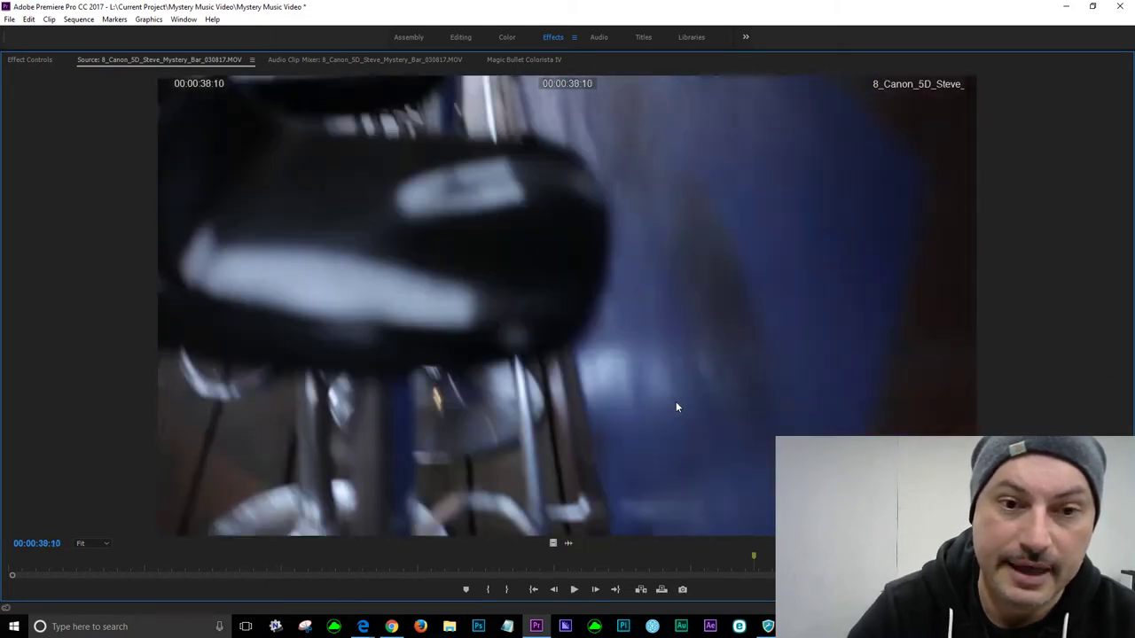
pyautogui.press('k')
pyautogui.press('j')
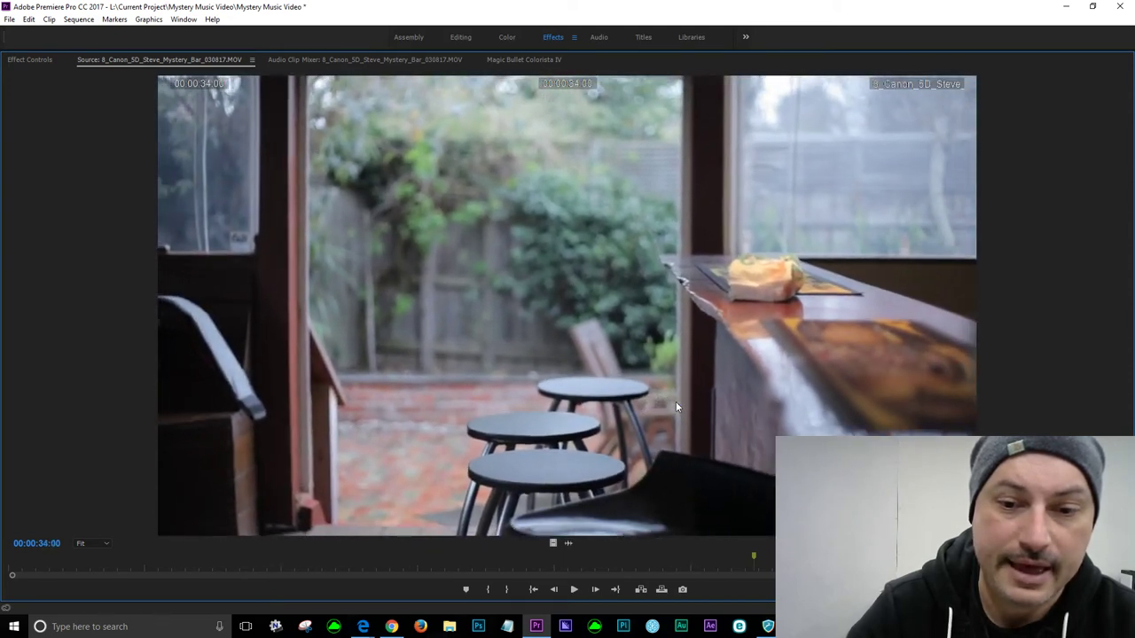
pyautogui.press('l')
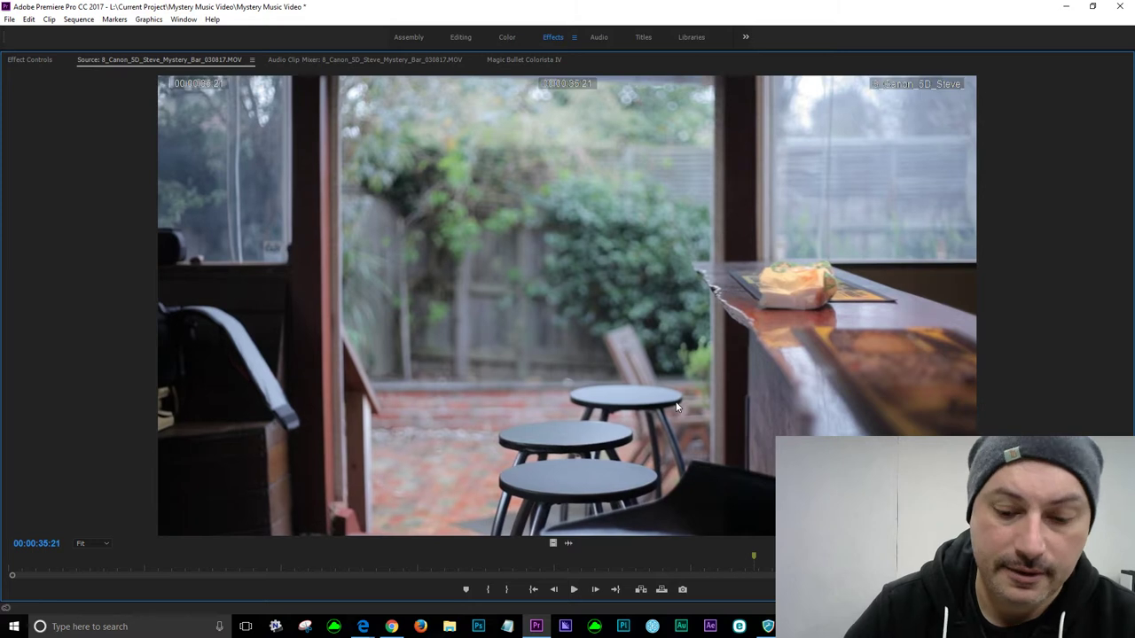
pyautogui.press('l')
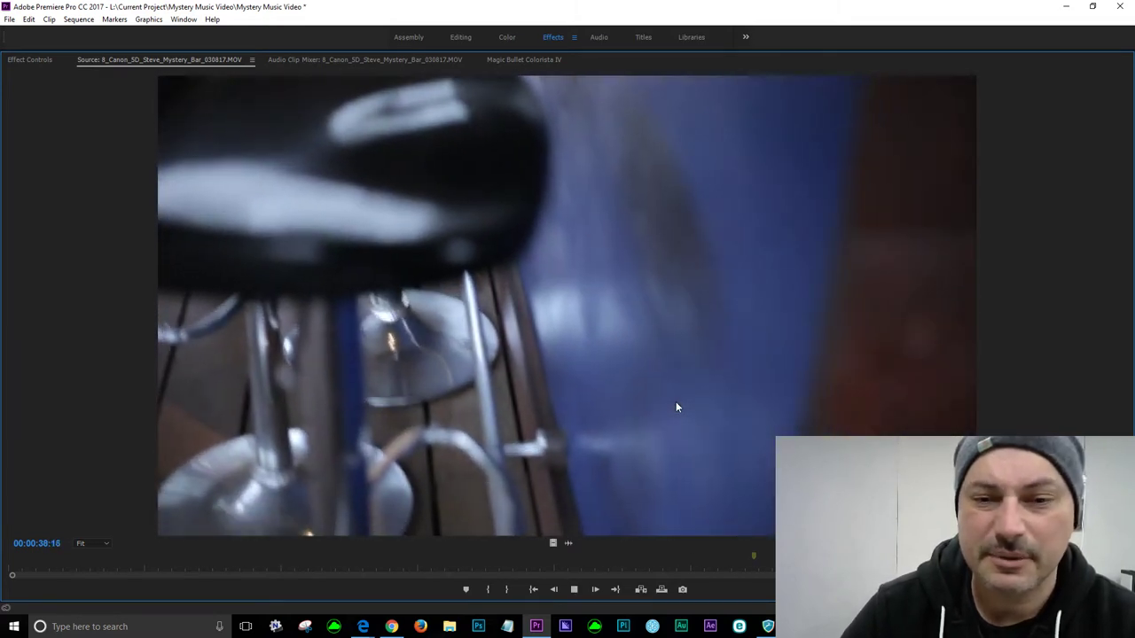
pyautogui.press('k')
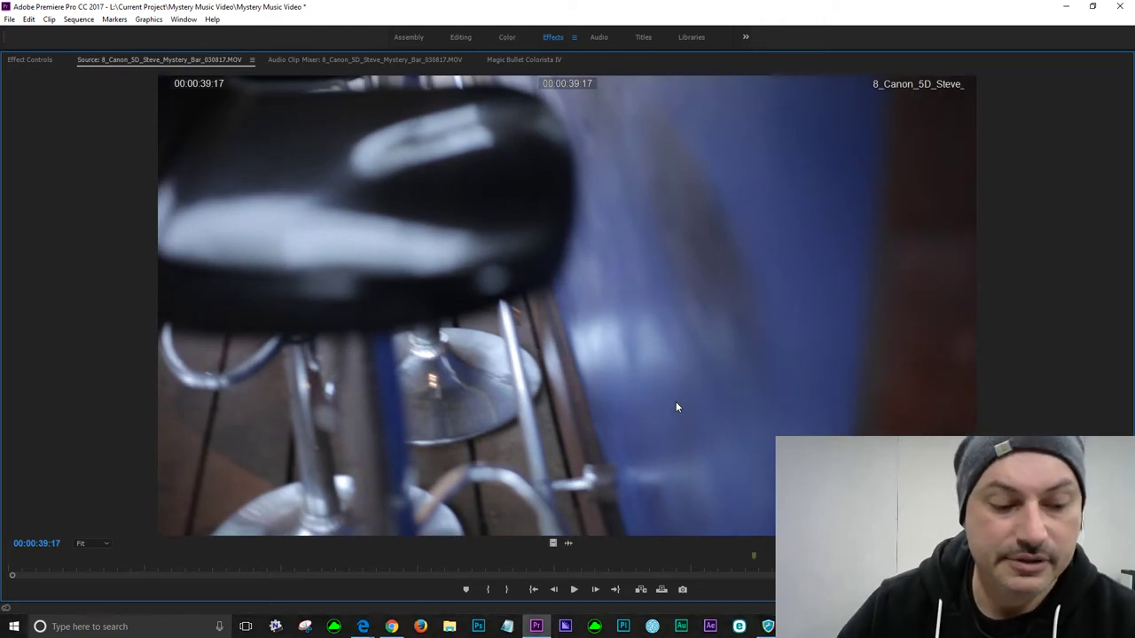
# - Replay clip 8 from 27:08 and from 26 seconds to 28:19, then move back to about 16 seconds
pyautogui.hotkey('shift', 'i')
pyautogui.hotkey('shift', 'o')
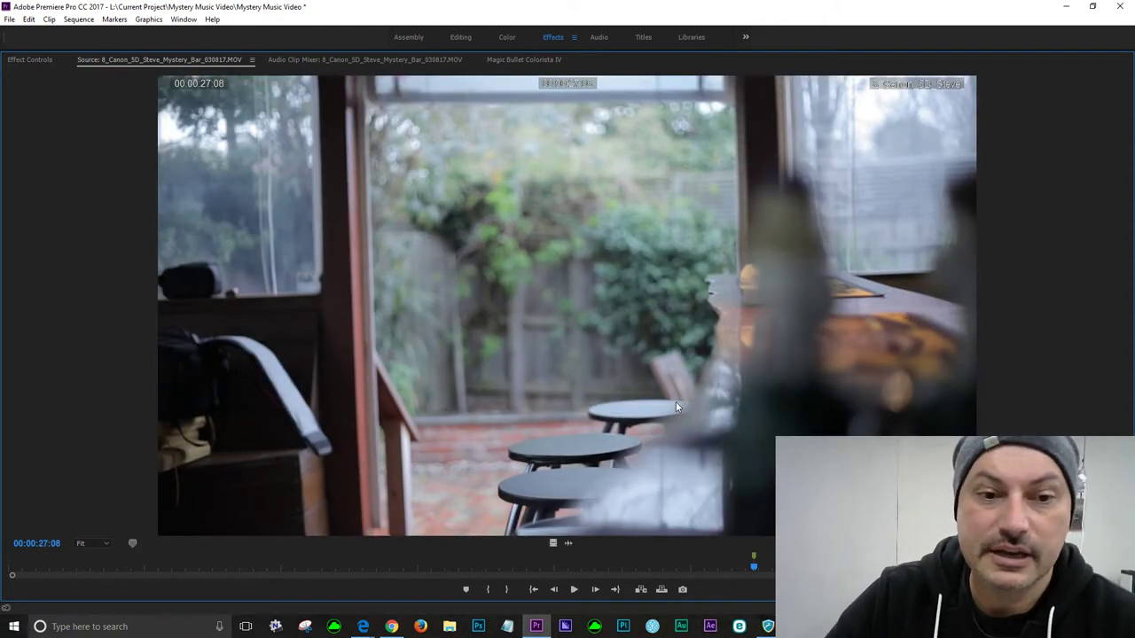
pyautogui.press('space')
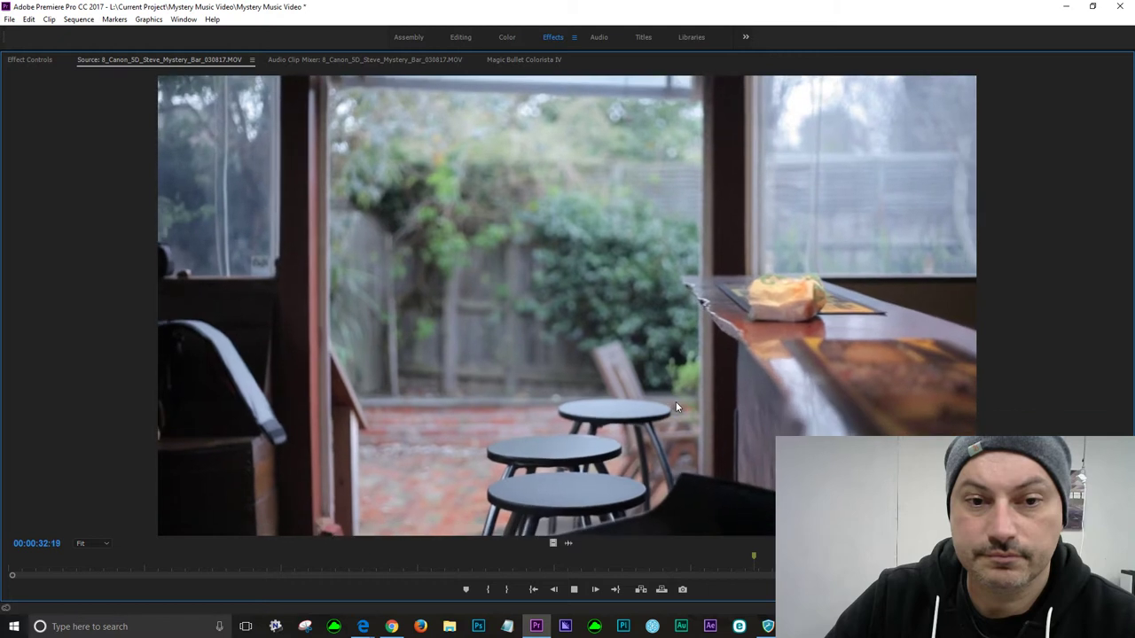
pyautogui.press('space')
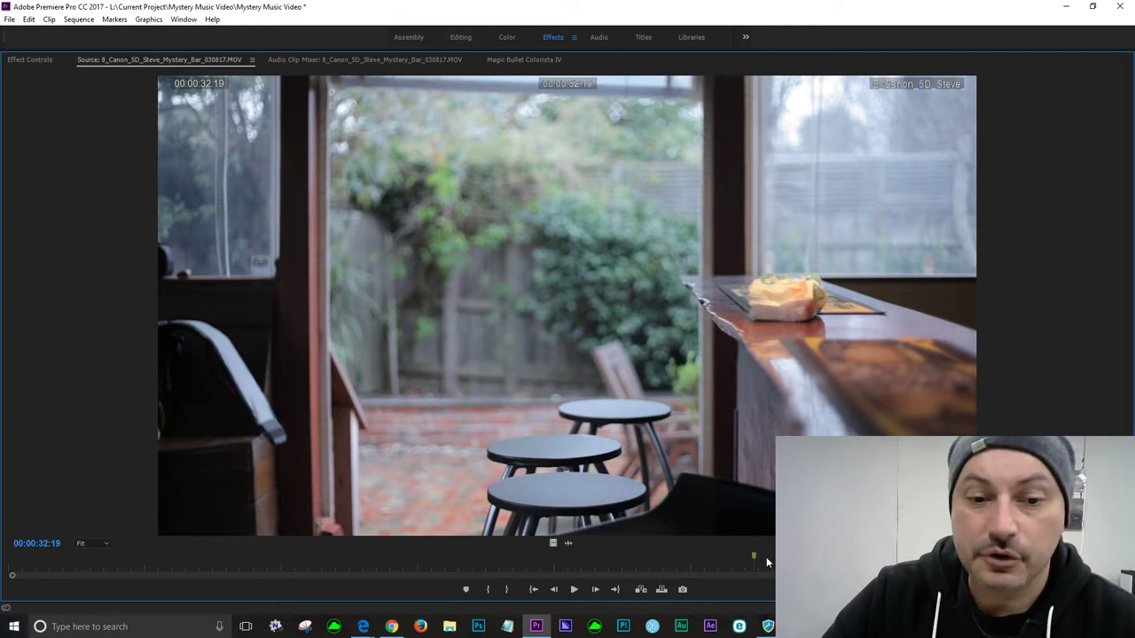
pyautogui.click(718, 569)
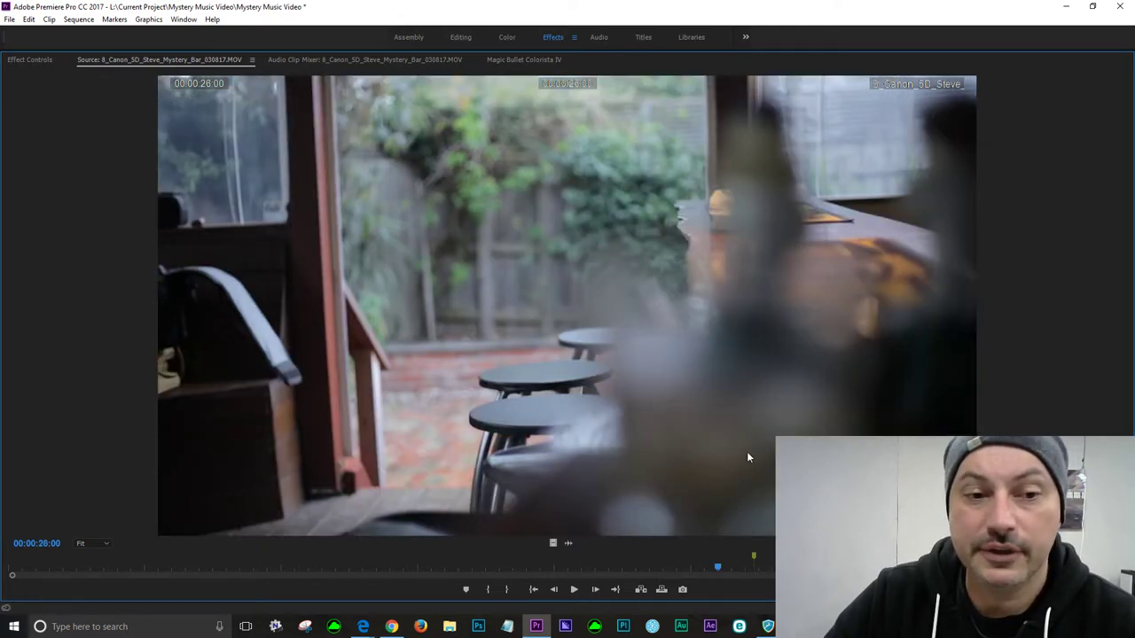
pyautogui.press('space')
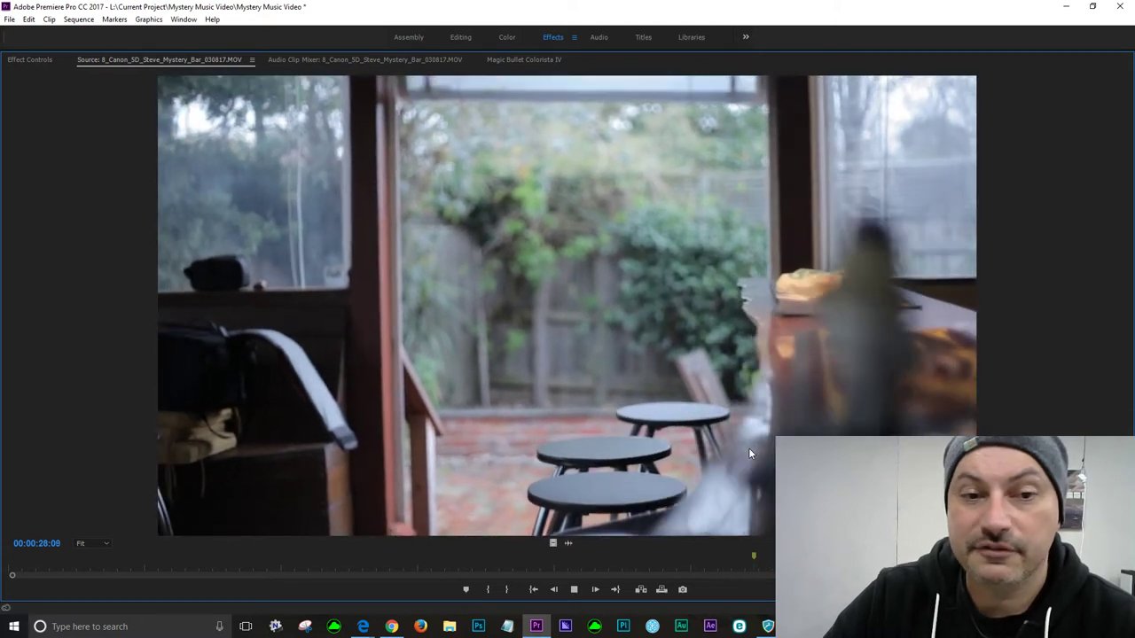
pyautogui.press('space')
pyautogui.click(447, 569)
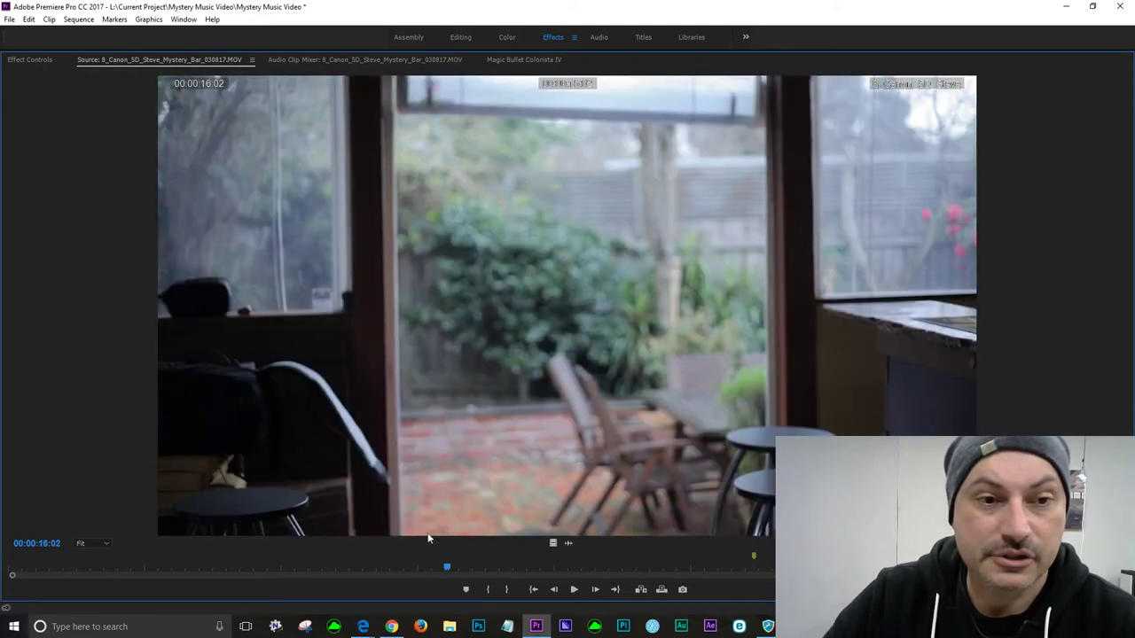
# - Replay clip 8 from about 10 seconds to 17:14, restore the layout, and load clip 9
pyautogui.click(313, 571)
pyautogui.press('space')
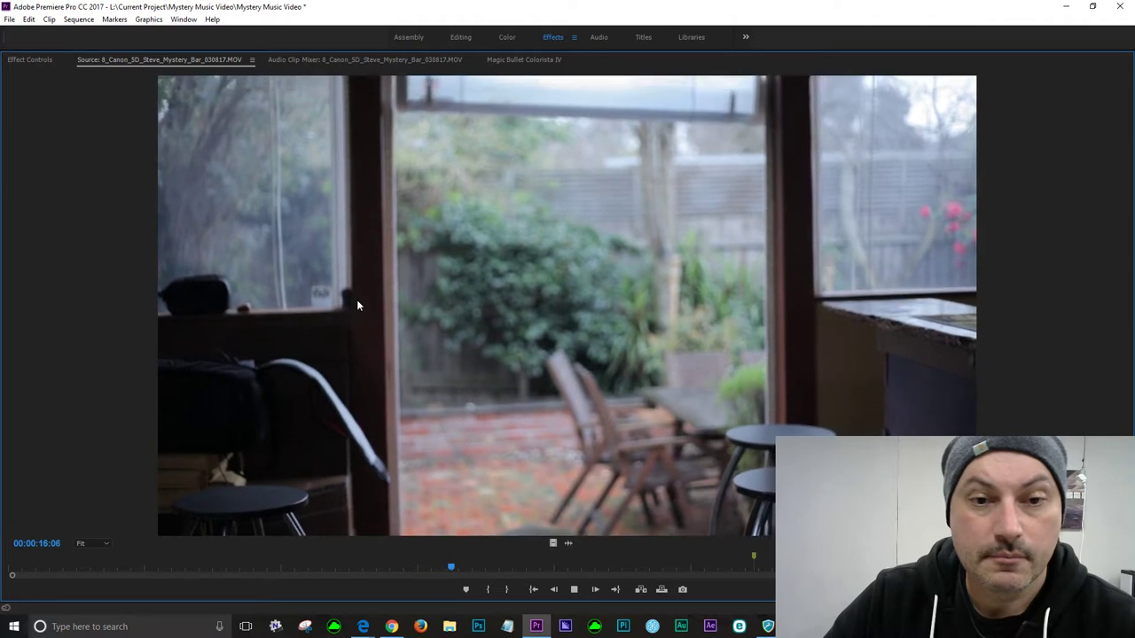
pyautogui.press('space')
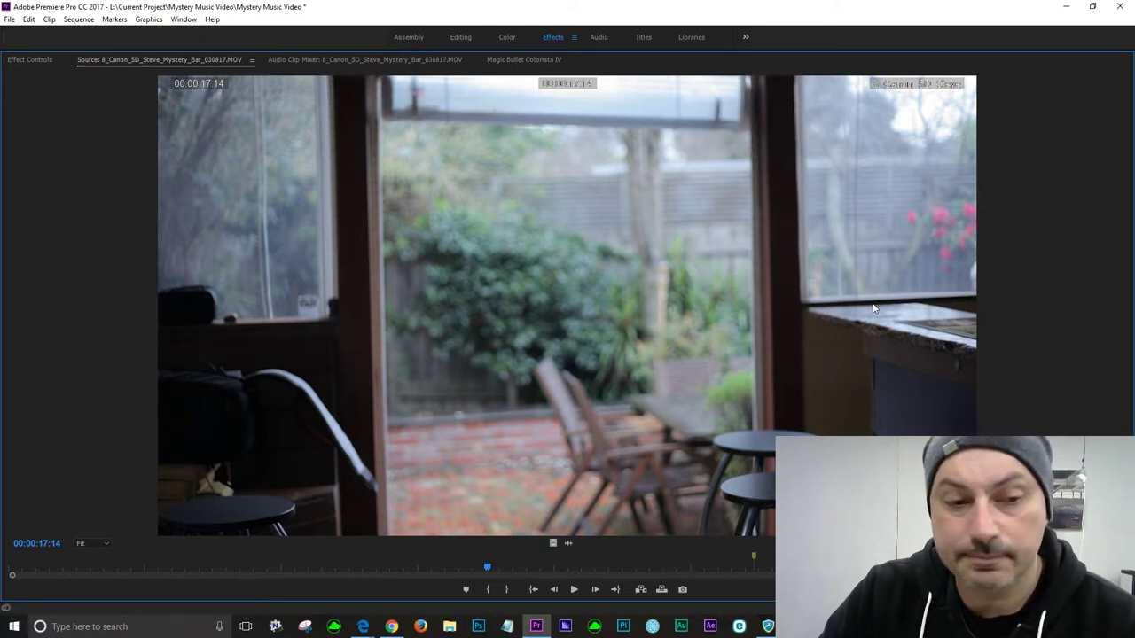
pyautogui.press('`')
pyautogui.doubleClick(56, 475)
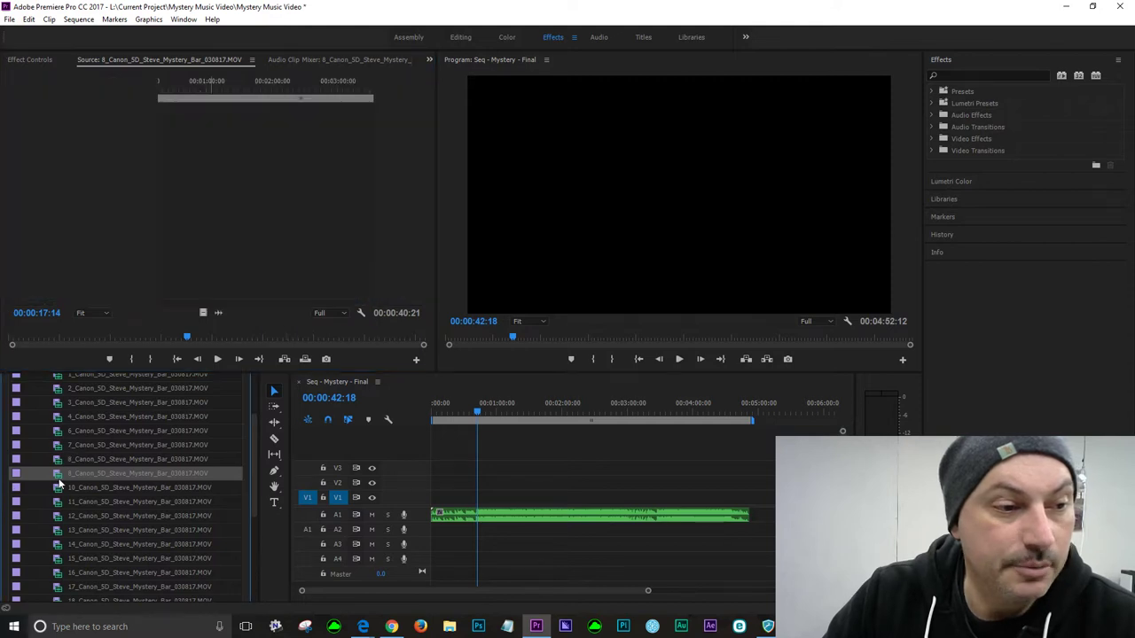
# - Play clip 9 from the start in the maximized Source monitor up to about 00:00:20:11
pyautogui.click(216, 359)
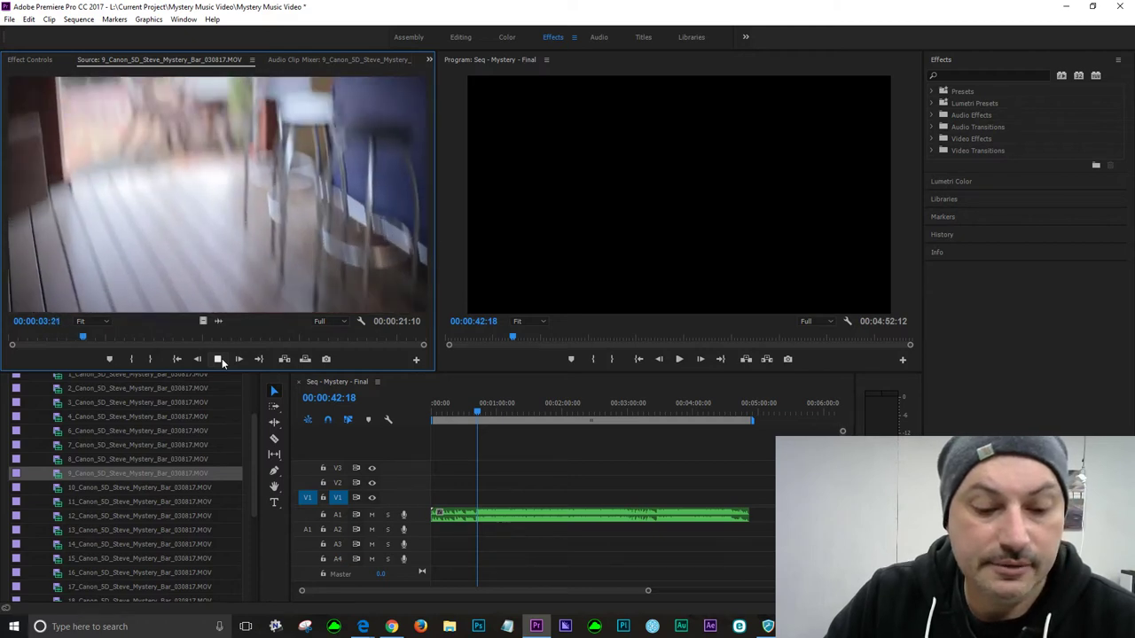
pyautogui.press('`')
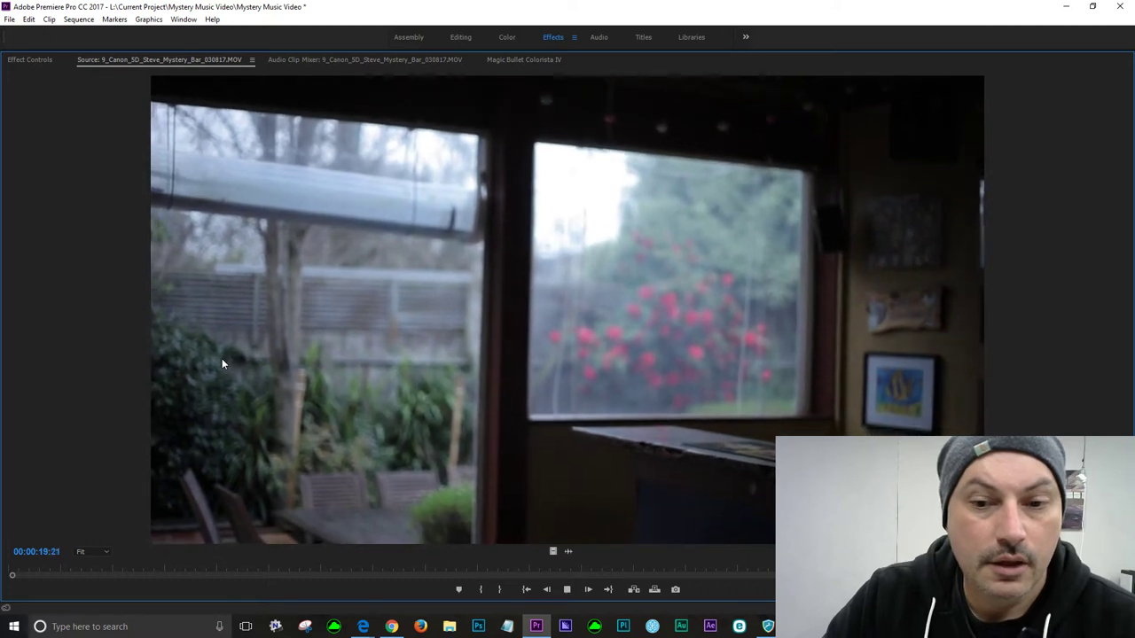
pyautogui.press('space')
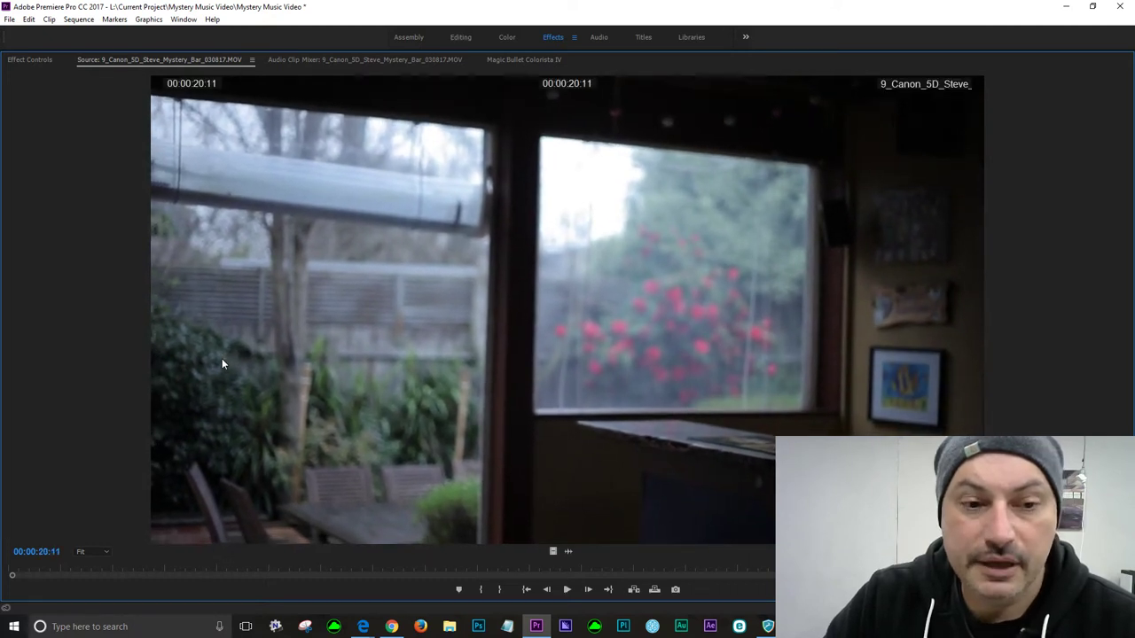
pyautogui.press('`')
# - Give clip 9 a red label in the Project panel
pyautogui.rightClick(54, 475)
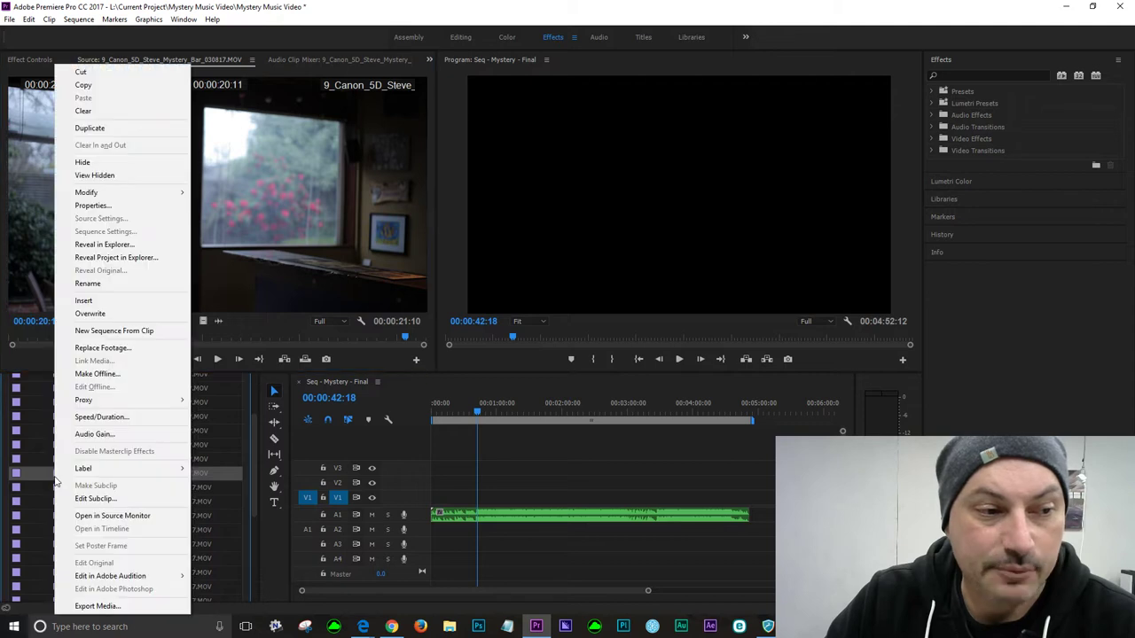
pyautogui.moveTo(113, 473)
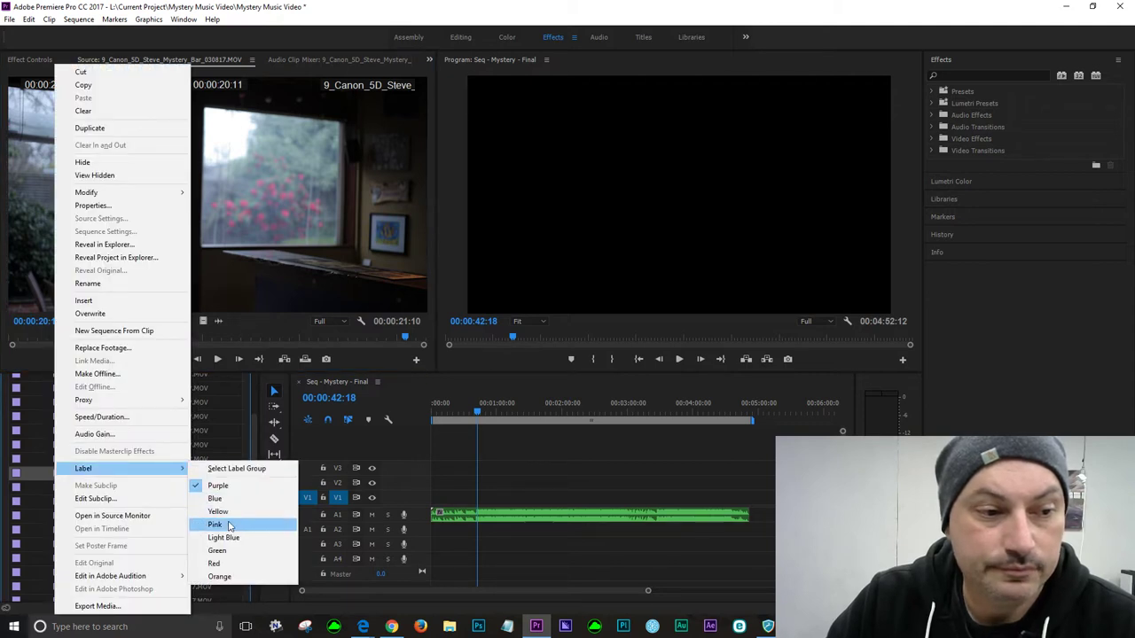
pyautogui.click(213, 564)
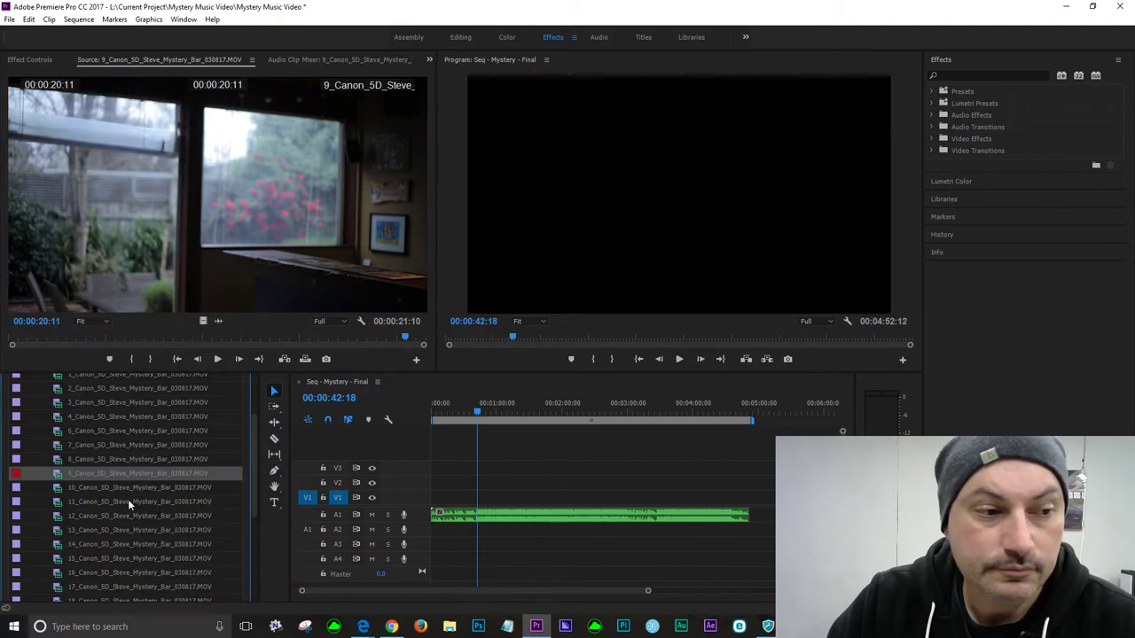
# - Review clip 10, pausing at 00:00:02:08, 00:00:12:10 and 00:00:17:00, then load clip 11
pyautogui.doubleClick(67, 488)
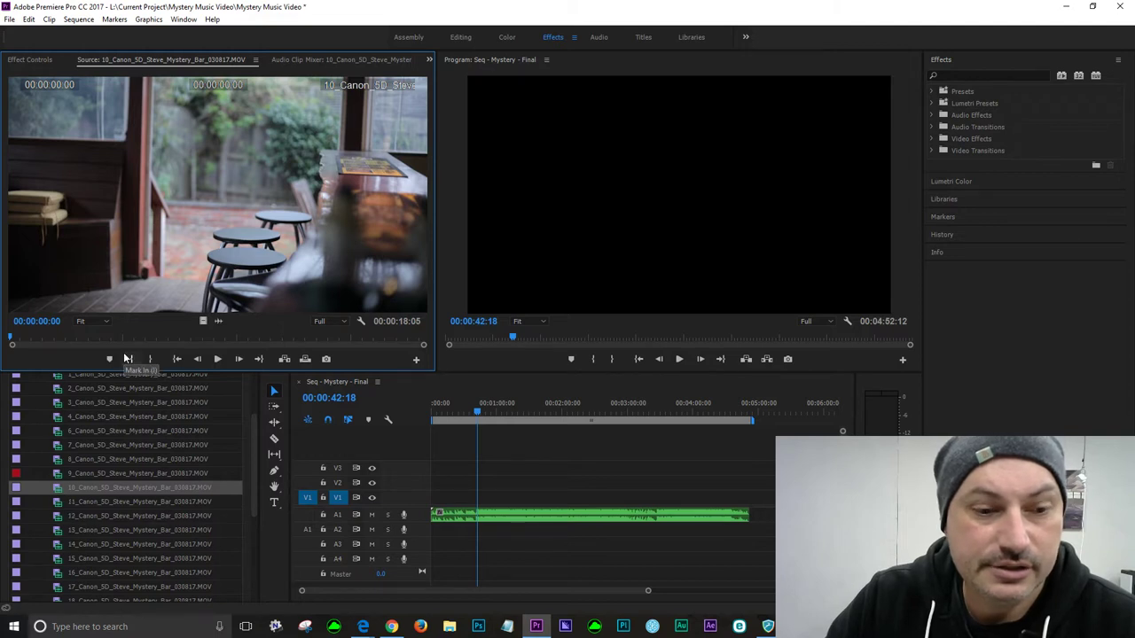
pyautogui.press('space')
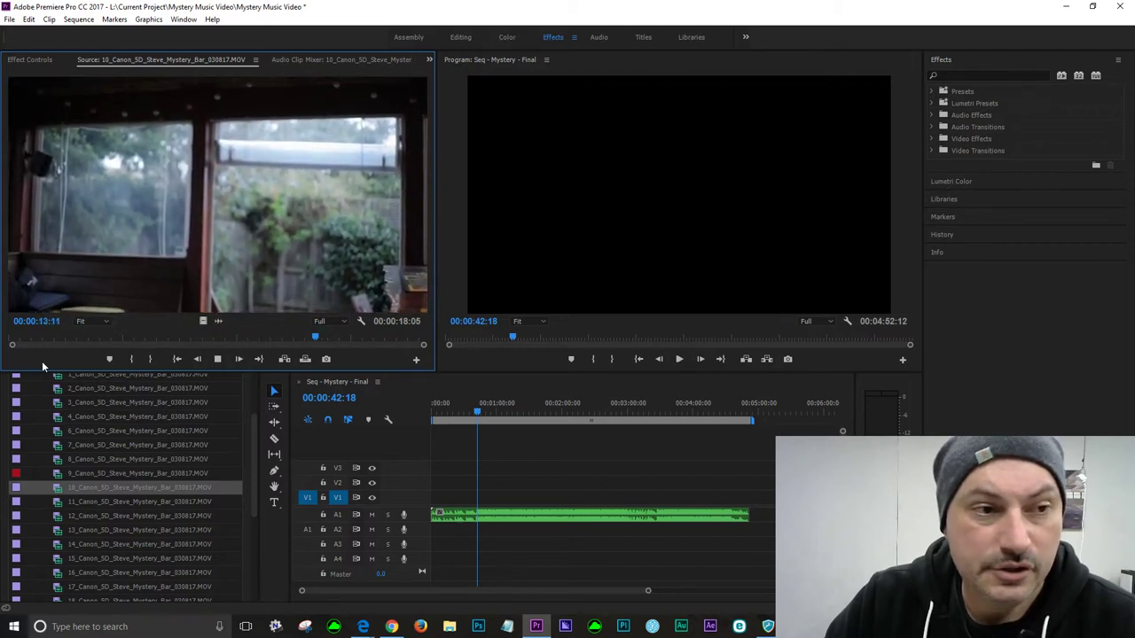
pyautogui.click(67, 342)
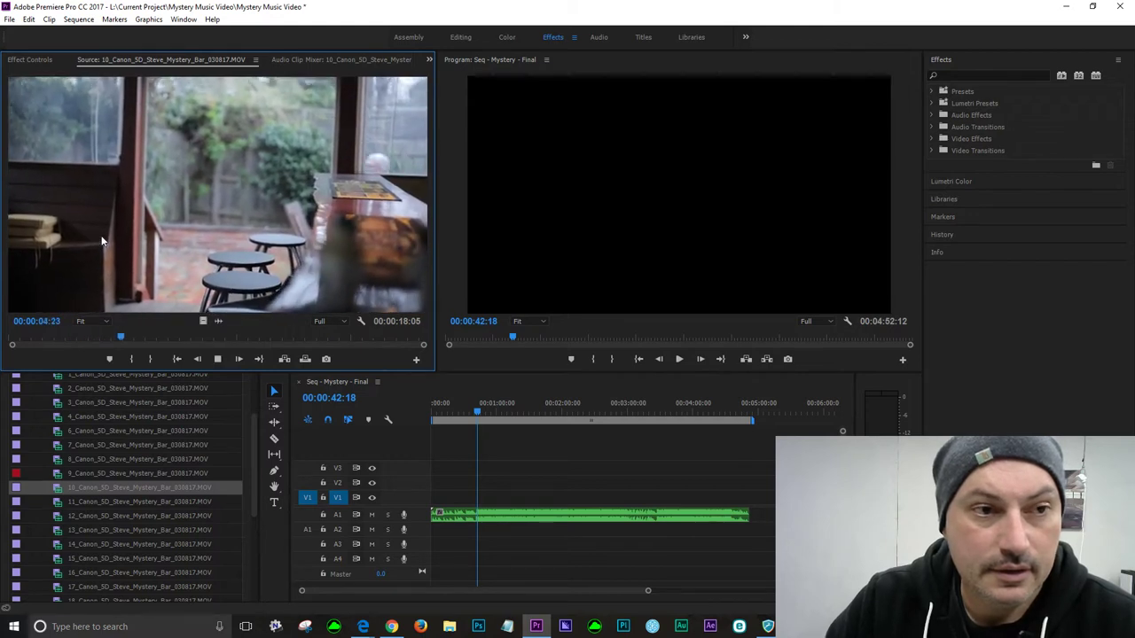
pyautogui.click(41, 340)
pyautogui.click(31, 339)
pyautogui.press('space')
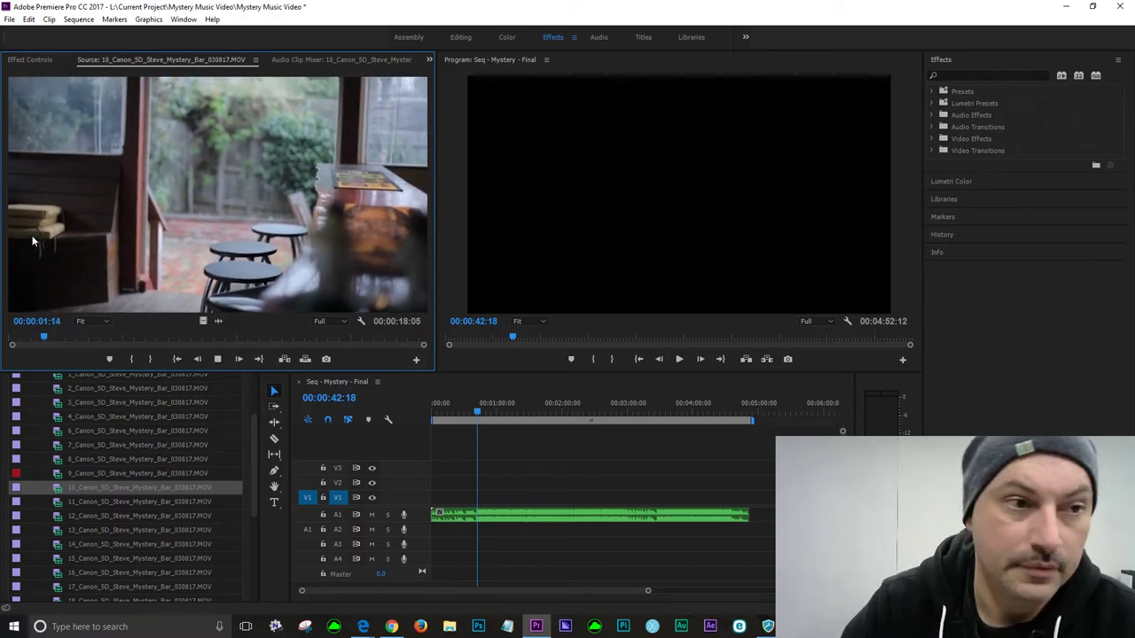
pyautogui.press('space')
pyautogui.press('space')
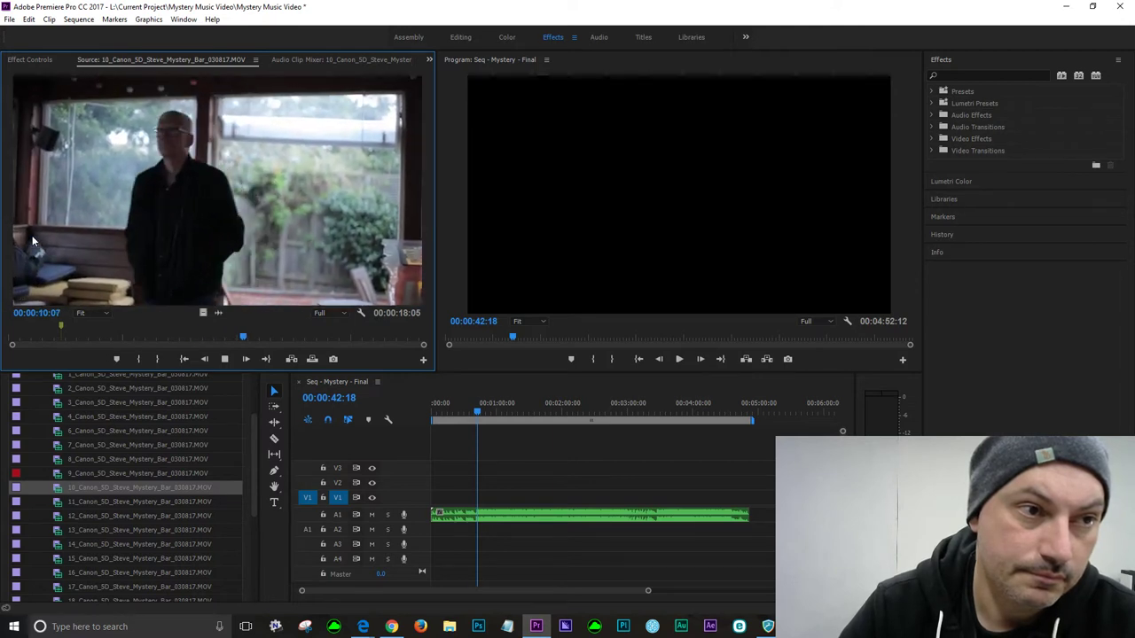
pyautogui.press('space')
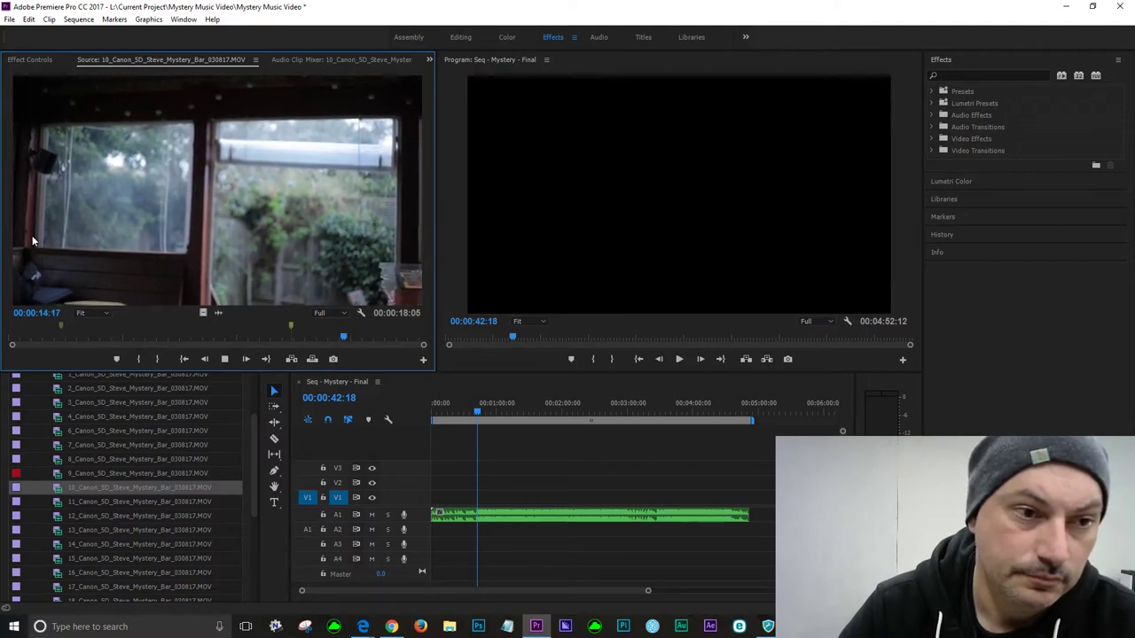
pyautogui.press('space')
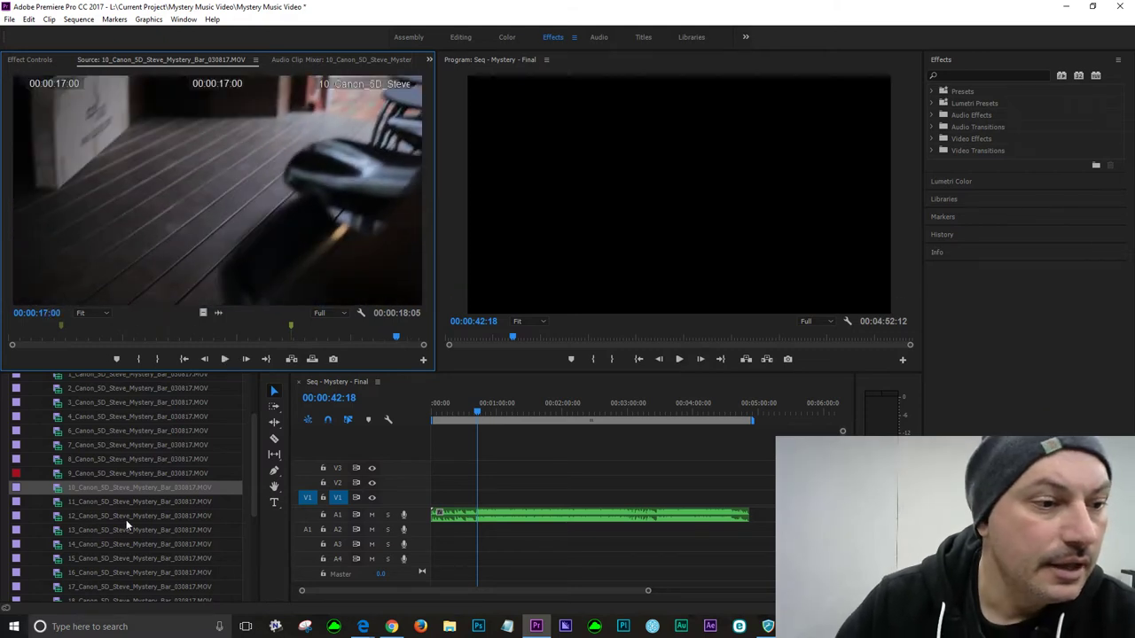
pyautogui.doubleClick(58, 502)
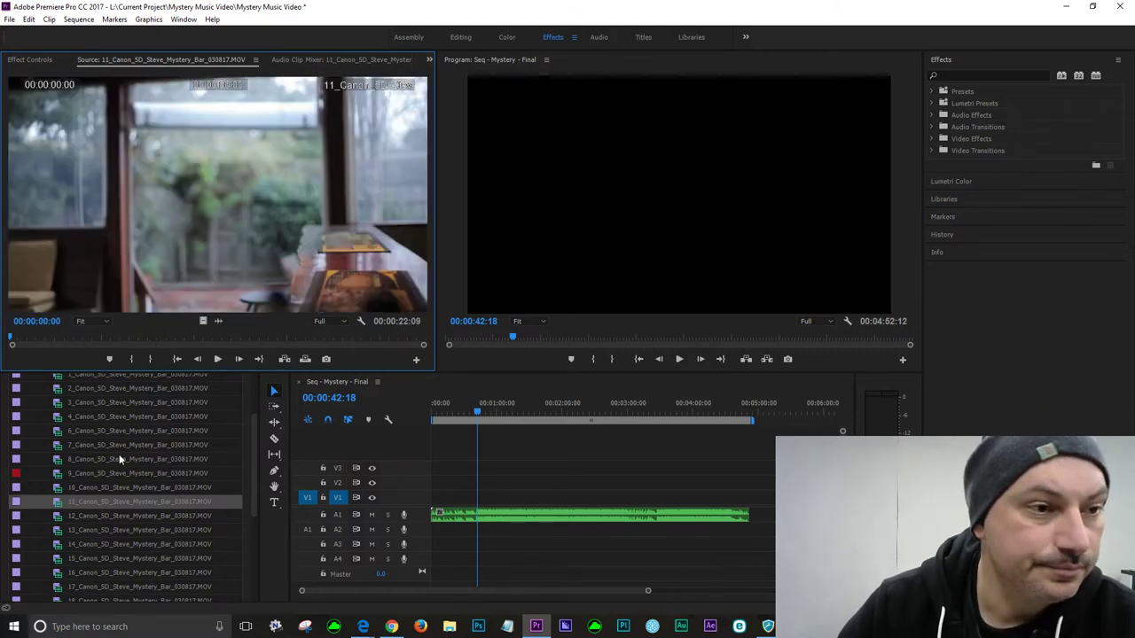
# - Play clip 11, then go back and re-watch its opening, settling at 00:00:02:04
pyautogui.press('space')
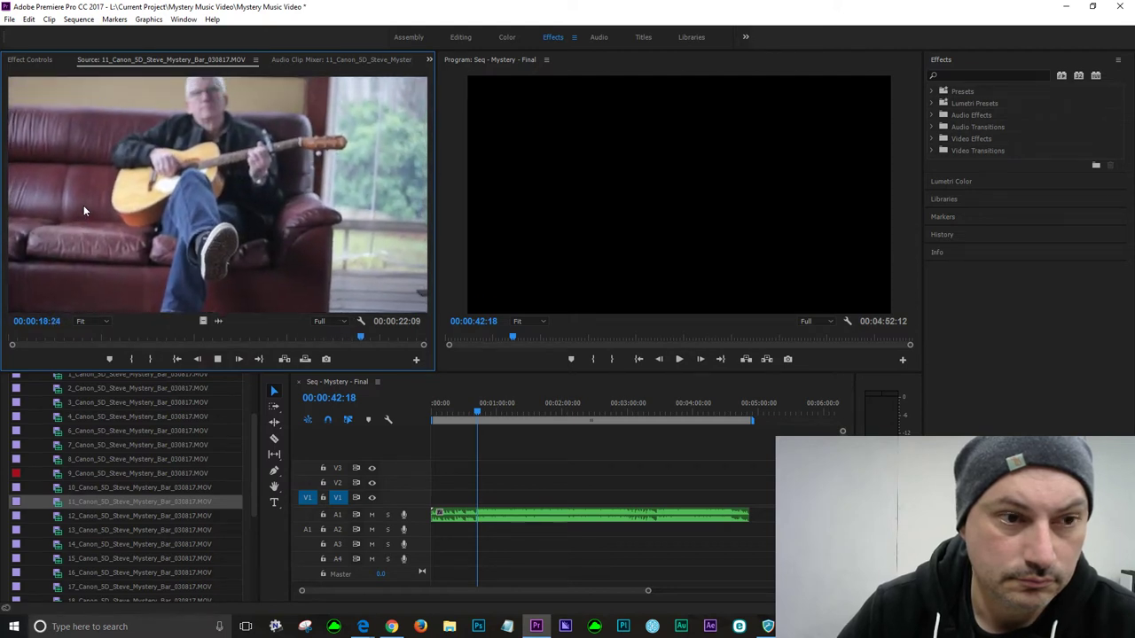
pyautogui.press('space')
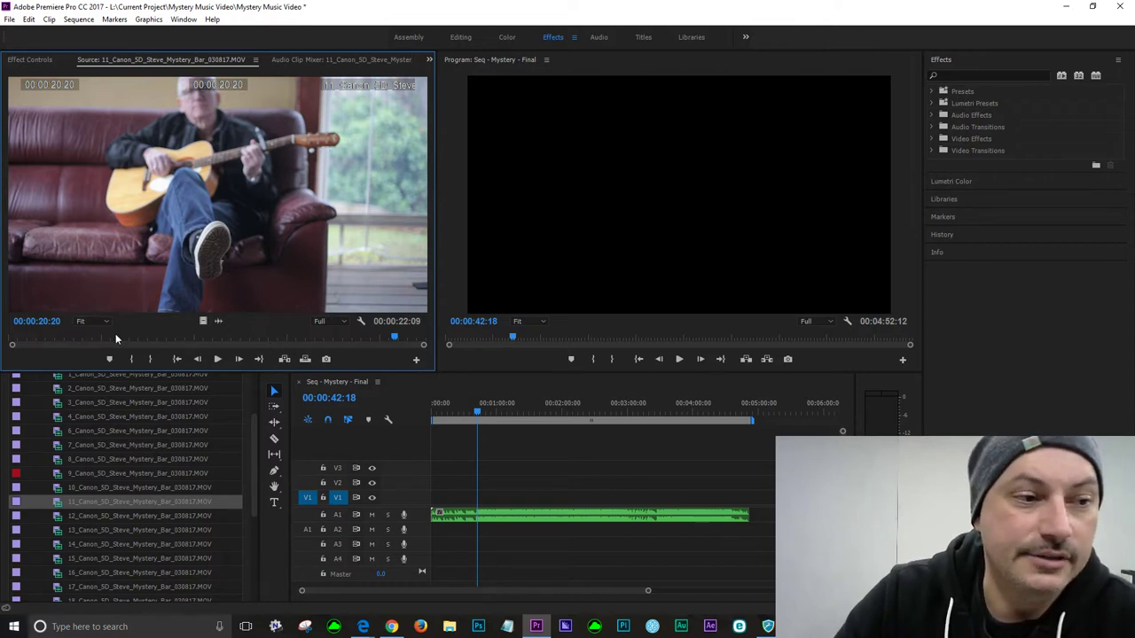
pyautogui.click(69, 338)
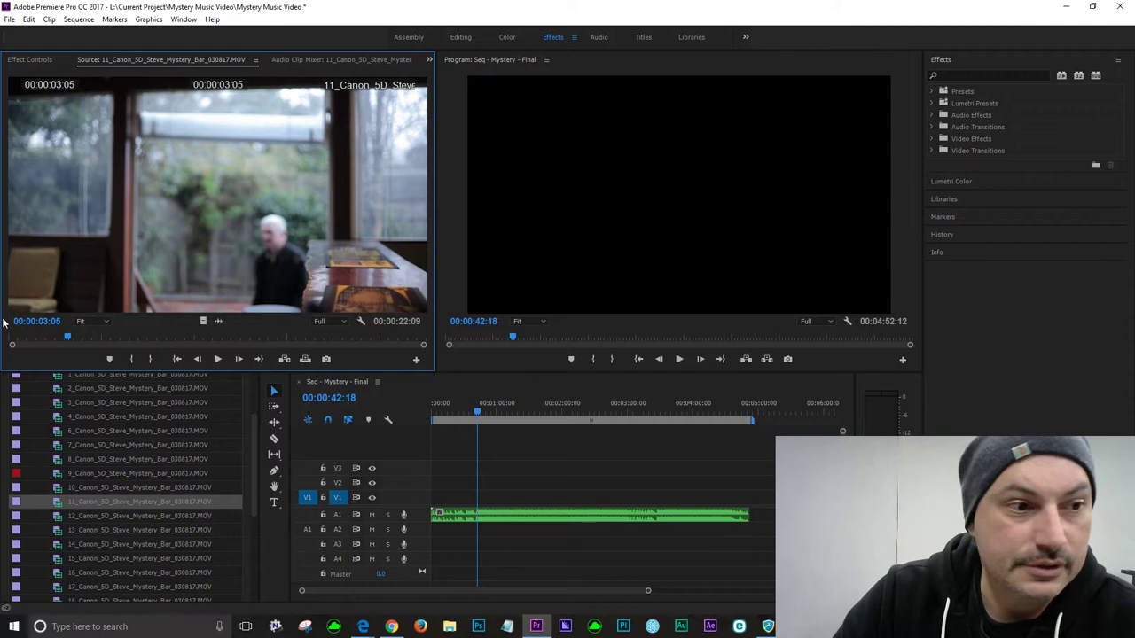
pyautogui.click(27, 340)
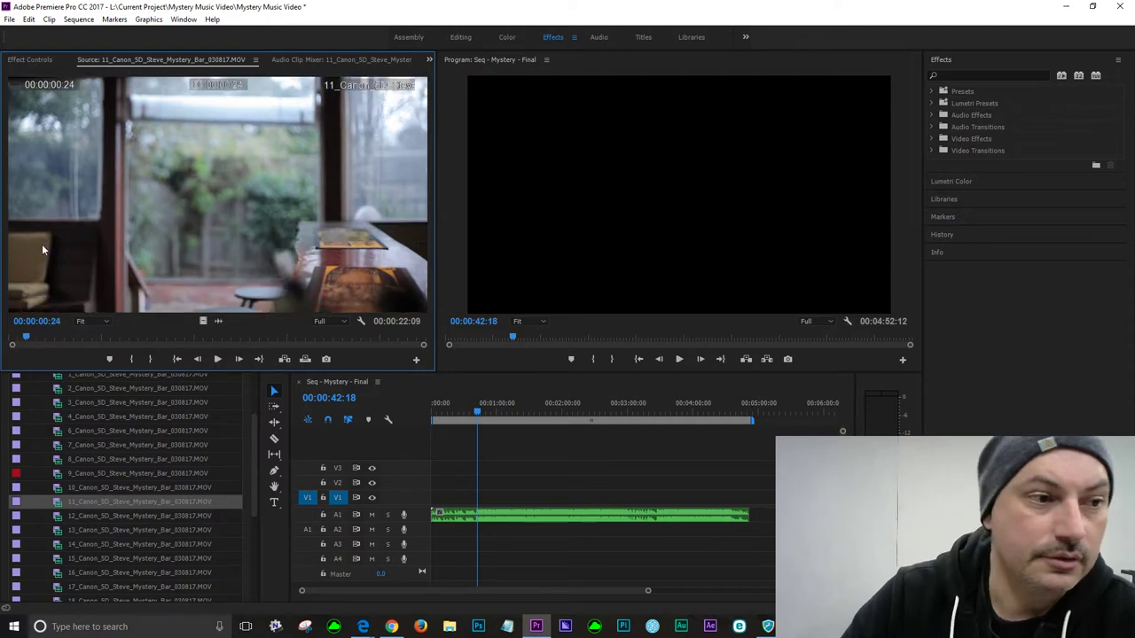
pyautogui.press('space')
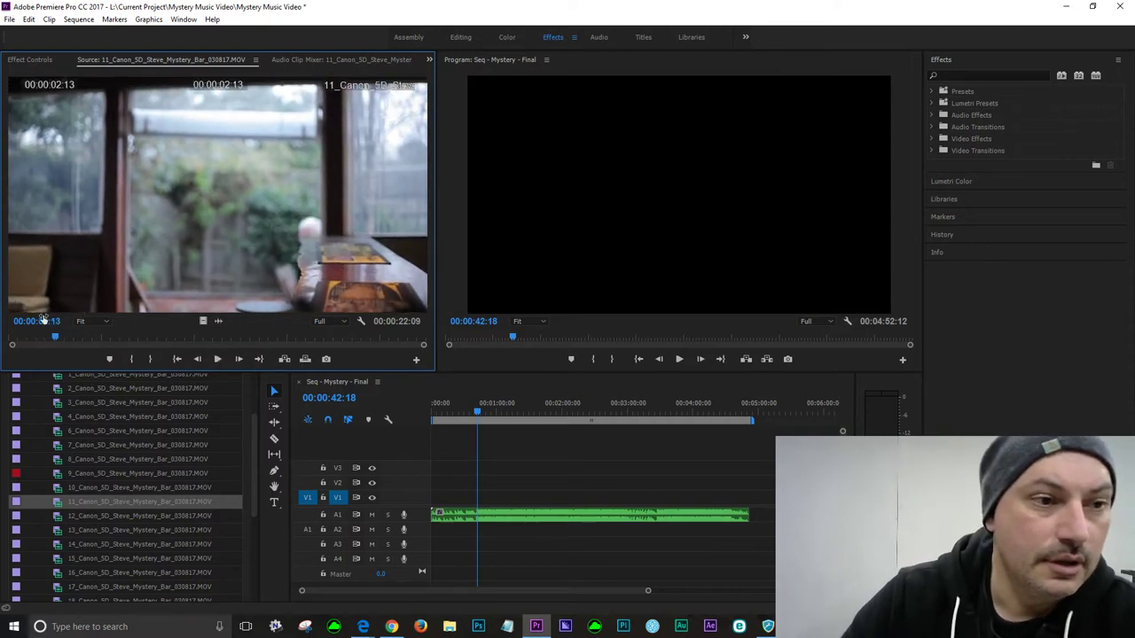
pyautogui.press('space')
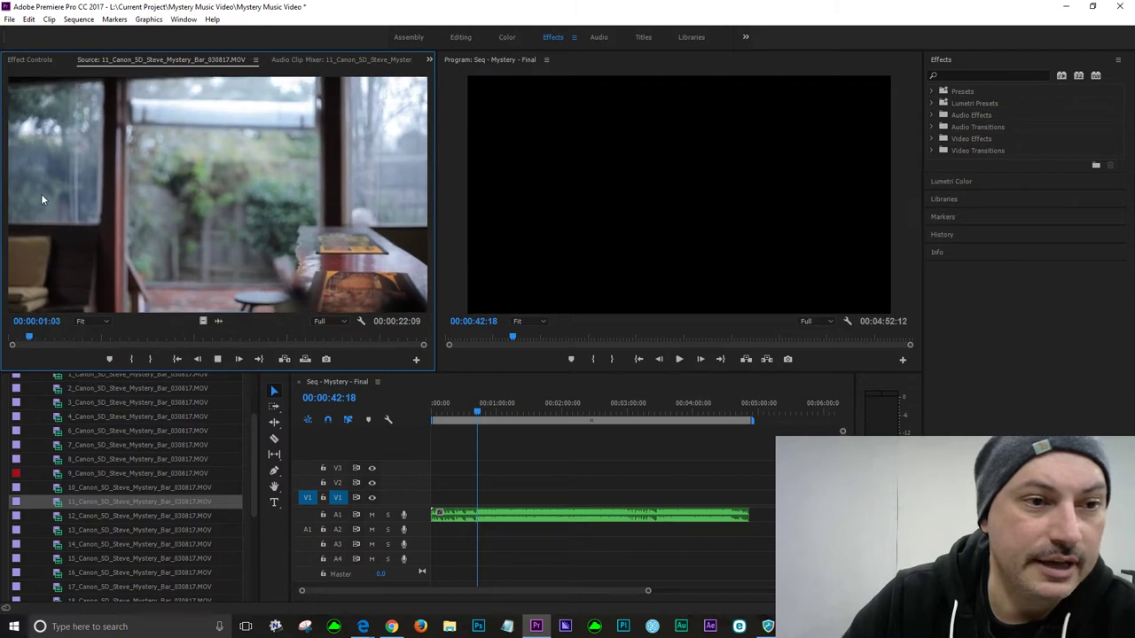
pyautogui.press('space')
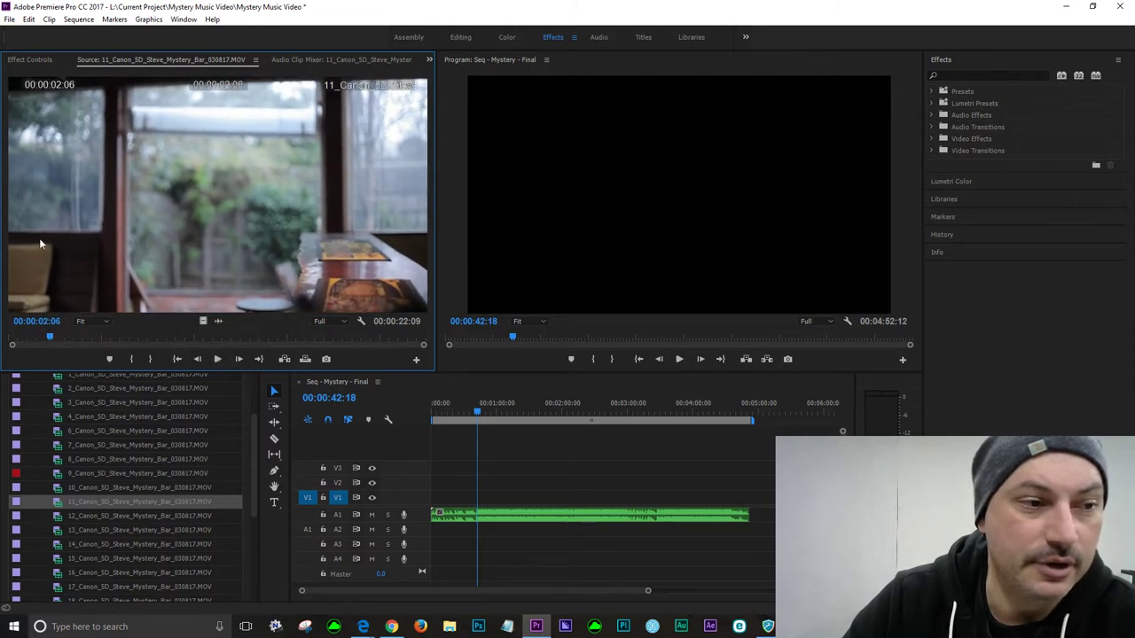
pyautogui.press('Left')
pyautogui.press('Left')
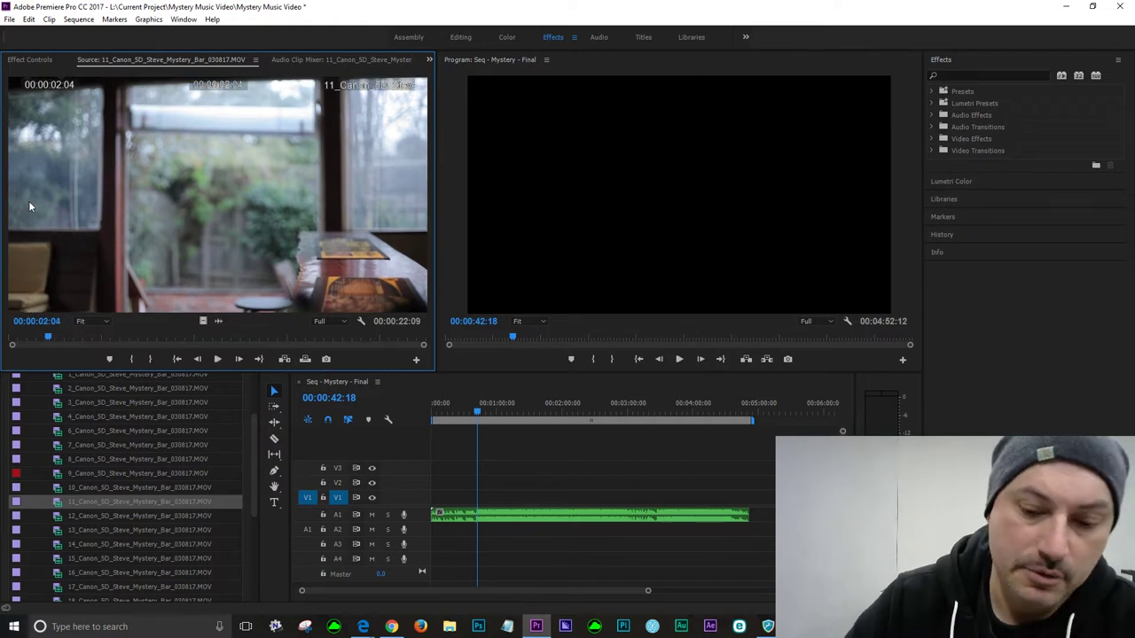
# - Play on to the guitar shot at 00:00:16:19 and add a marker there
pyautogui.press('space')
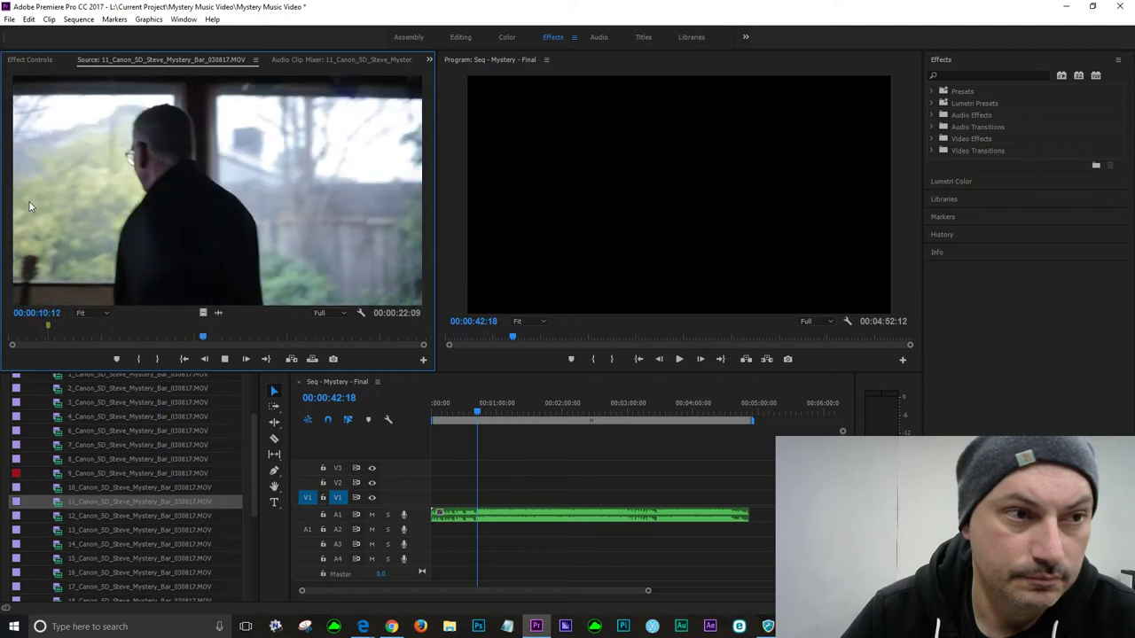
pyautogui.press('space')
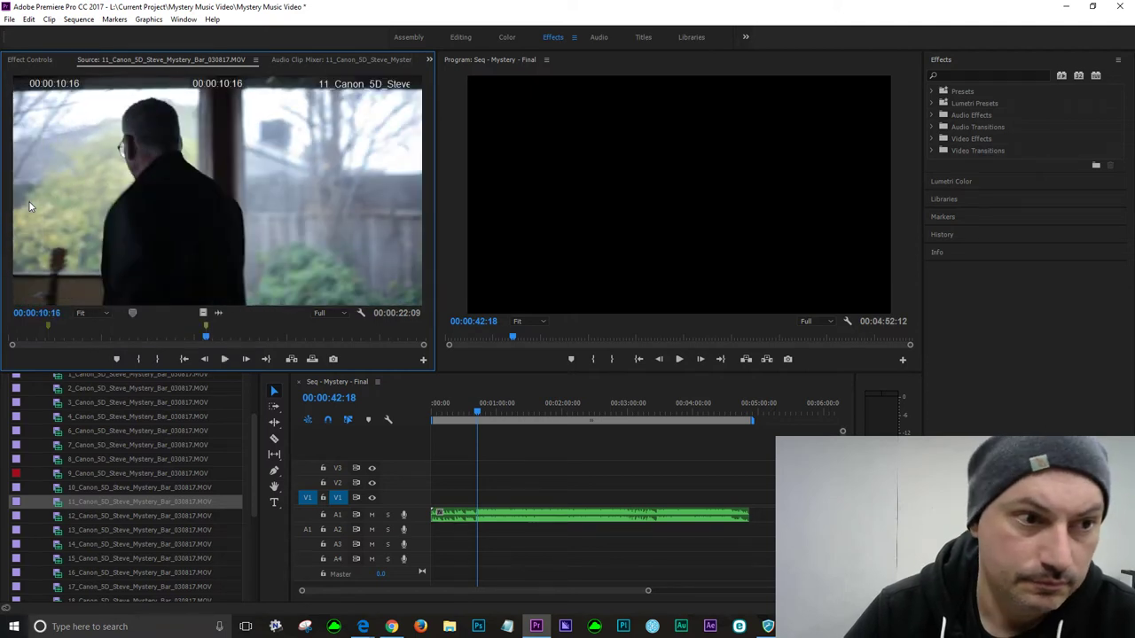
pyautogui.press('space')
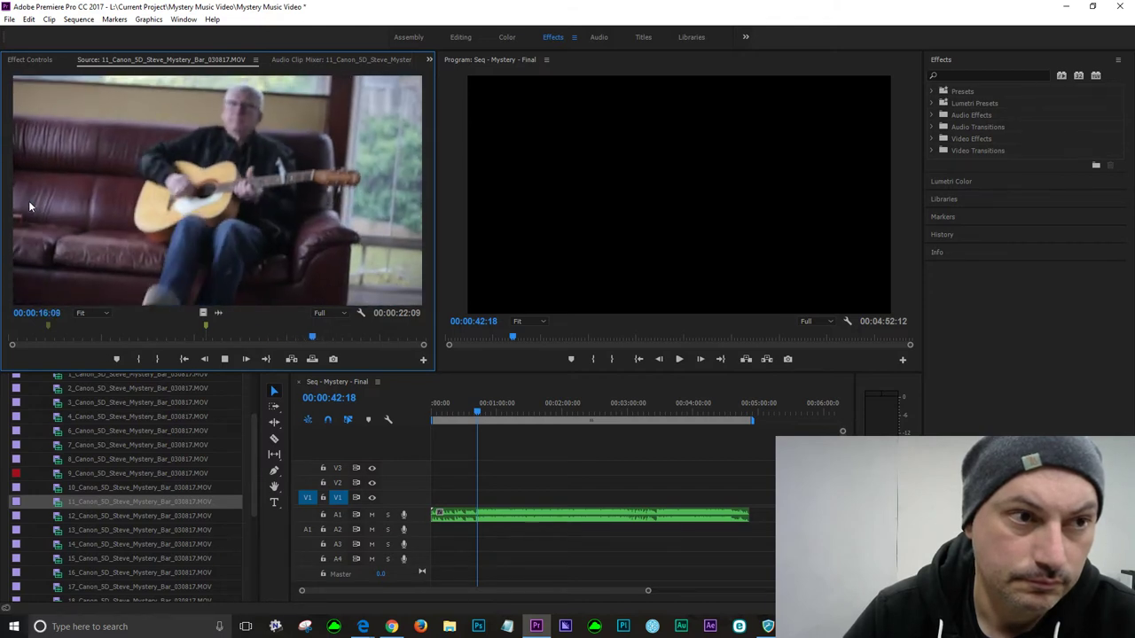
pyautogui.press('space')
pyautogui.press('m')
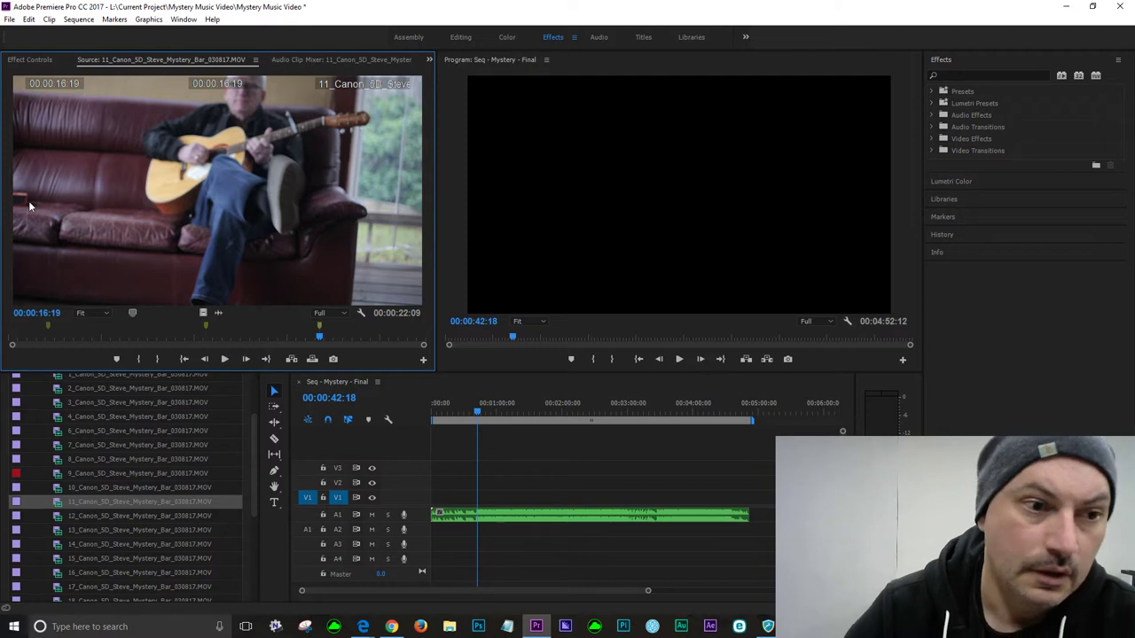
pyautogui.doubleClick(59, 518)
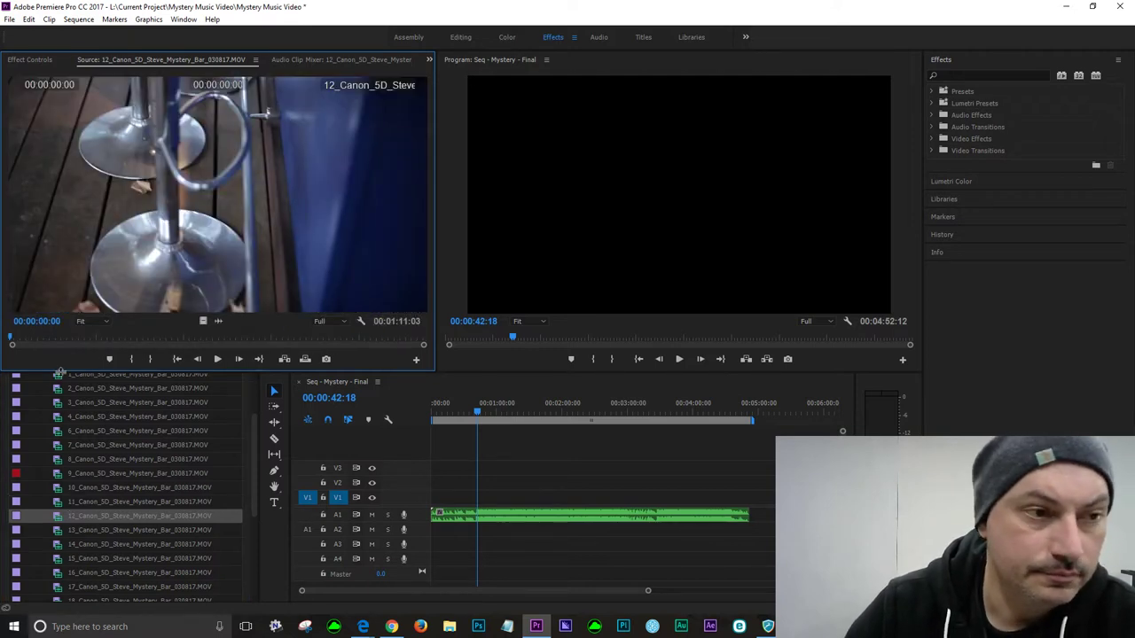
pyautogui.press('space')
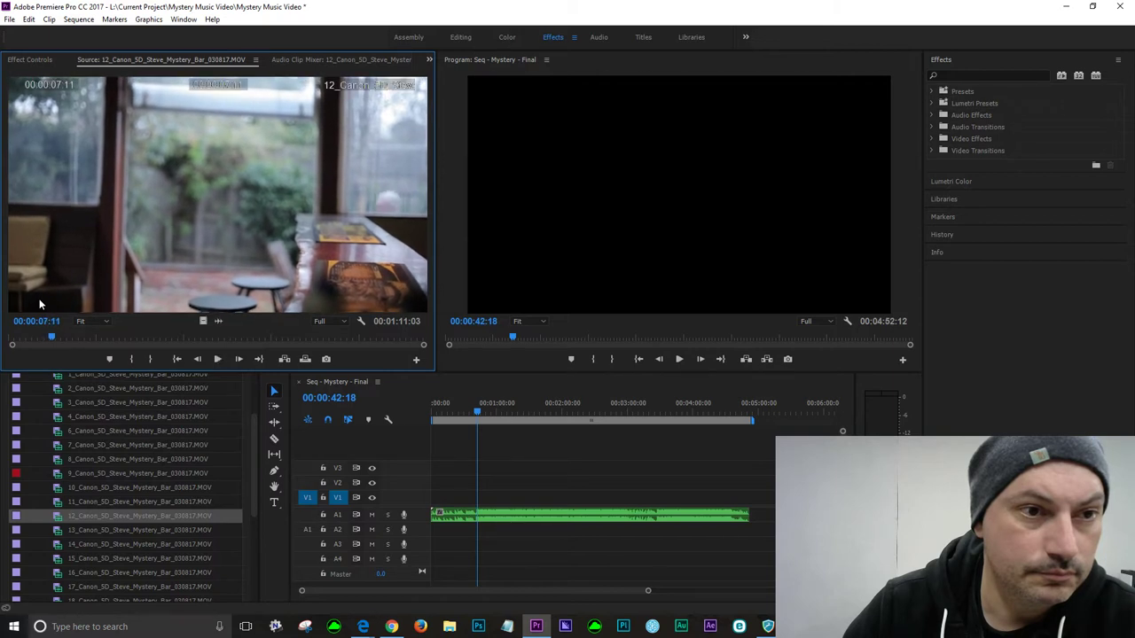
pyautogui.click(37, 339)
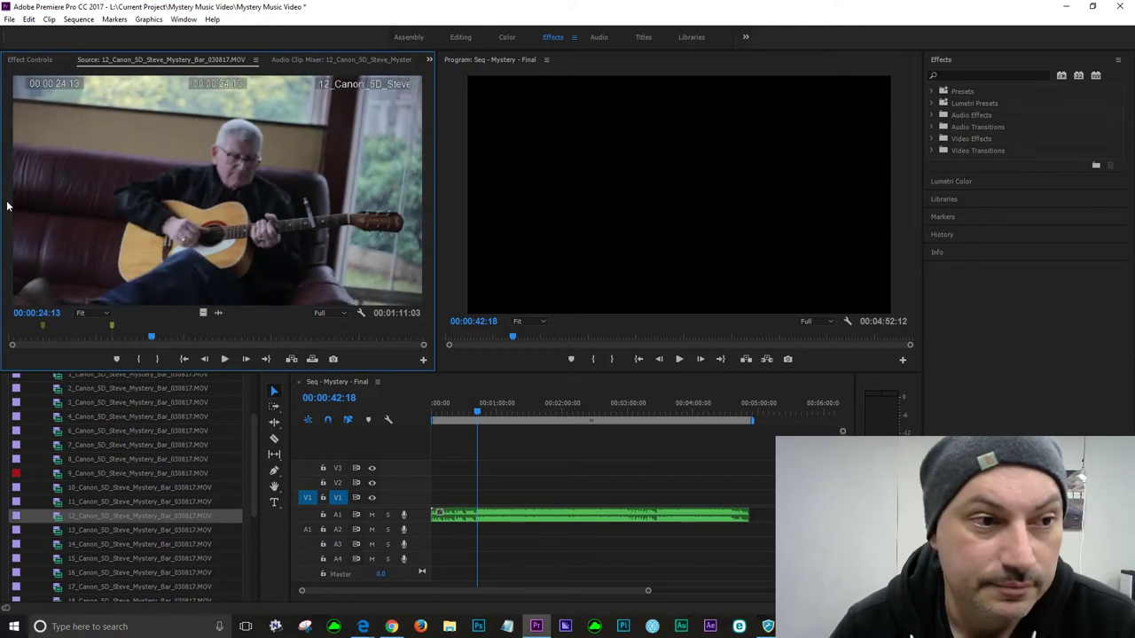
pyautogui.press('space')
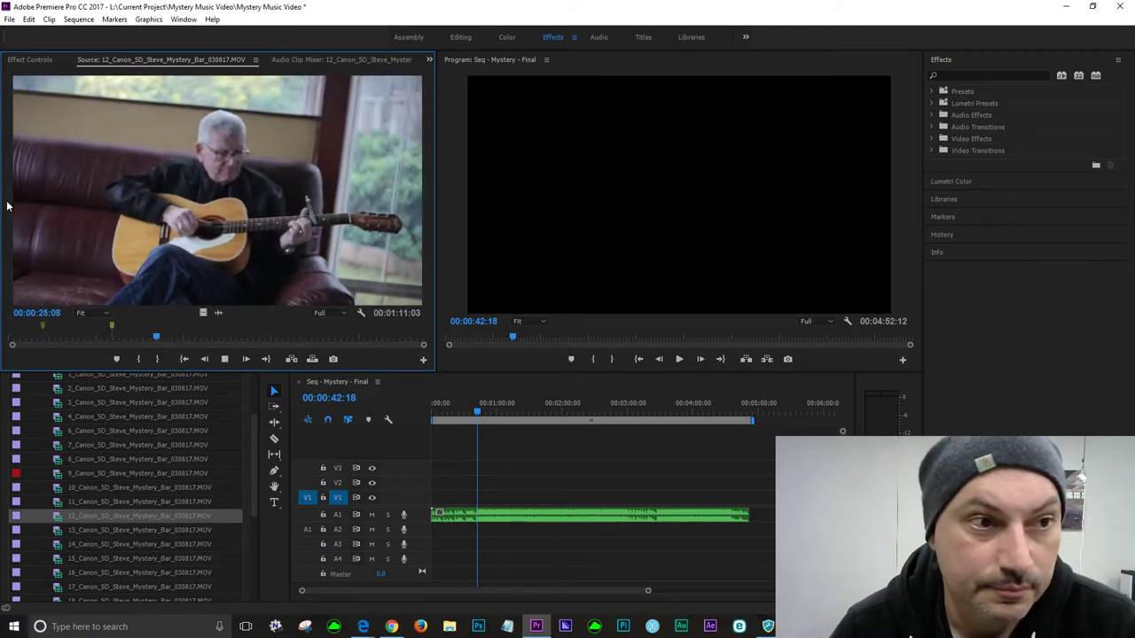
pyautogui.press('space')
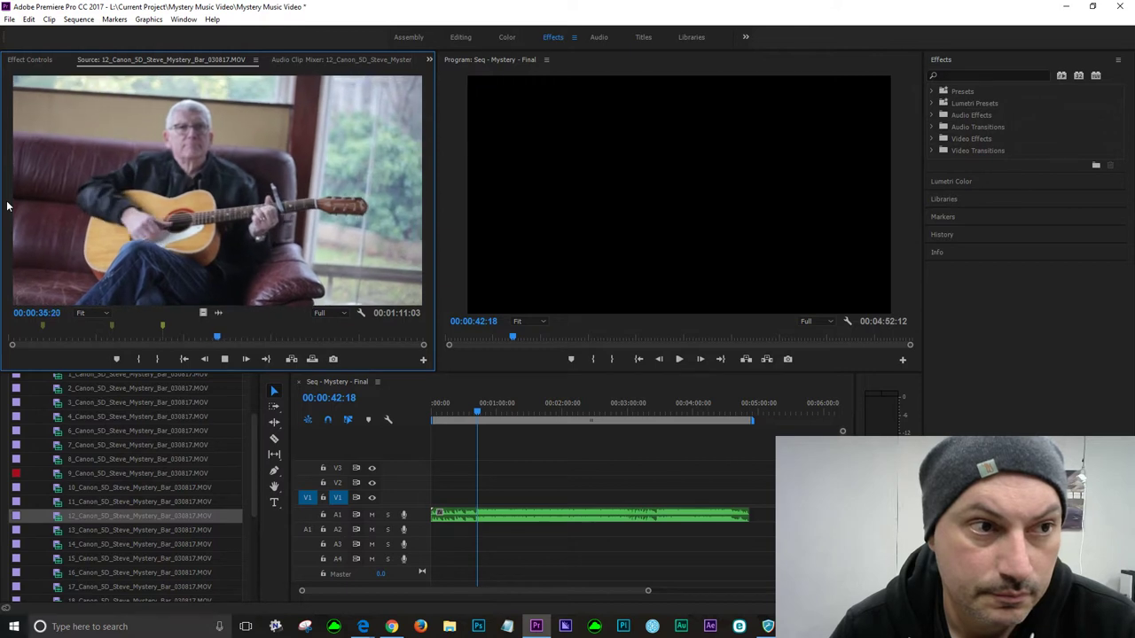
pyautogui.press('space')
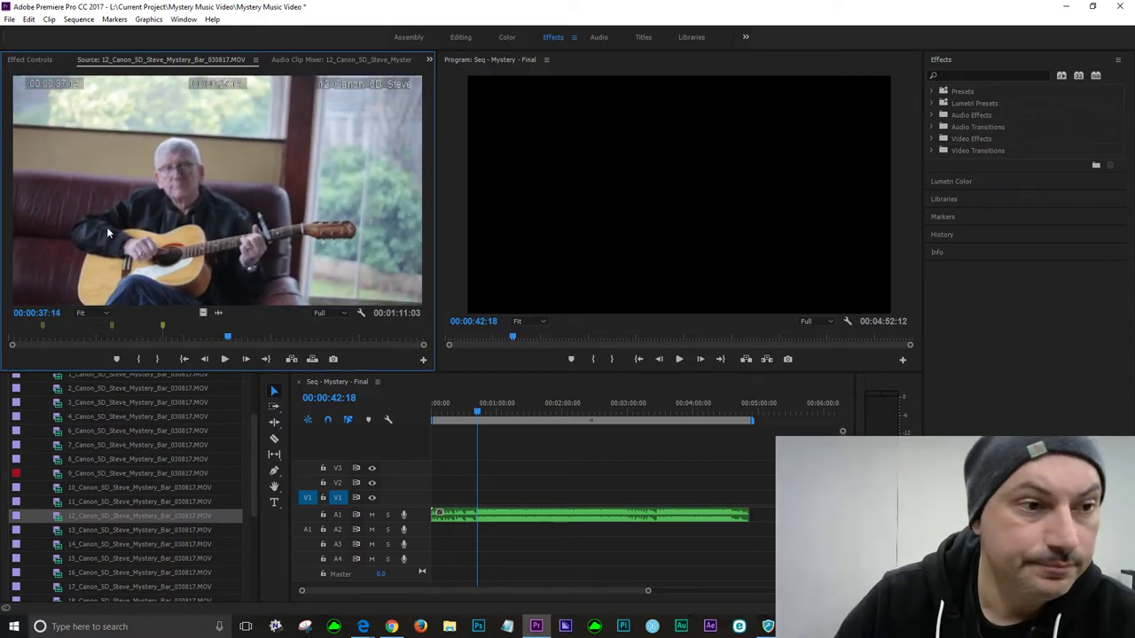
pyautogui.moveTo(227, 337); pyautogui.dragTo(163, 347)
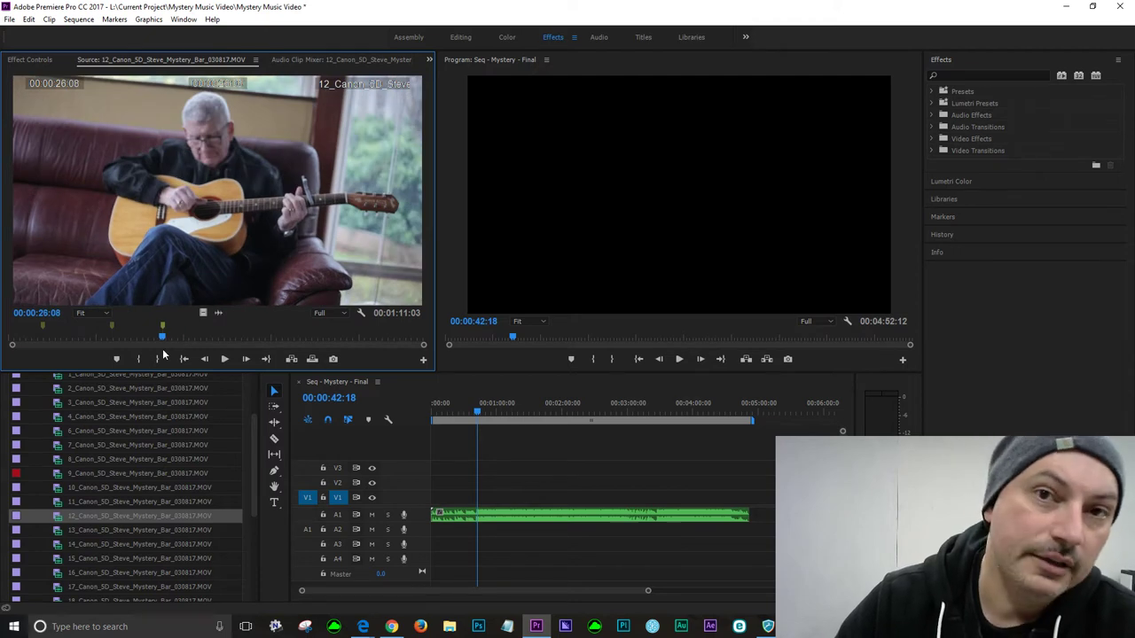
pyautogui.moveTo(163, 341); pyautogui.dragTo(280, 351)
pyautogui.press('space')
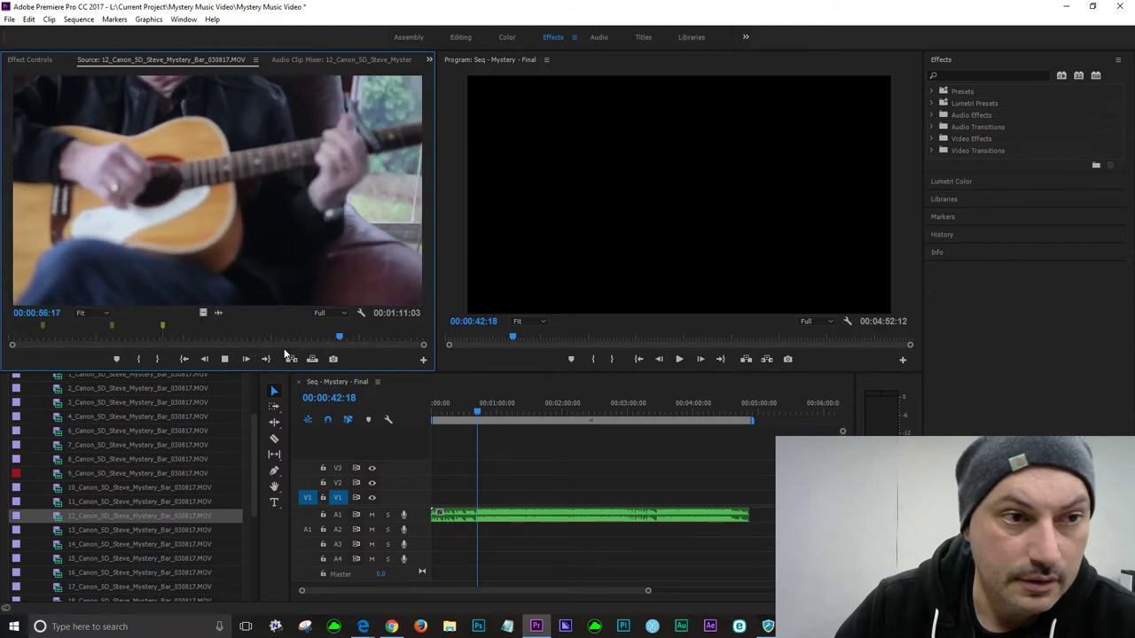
pyautogui.click(405, 339)
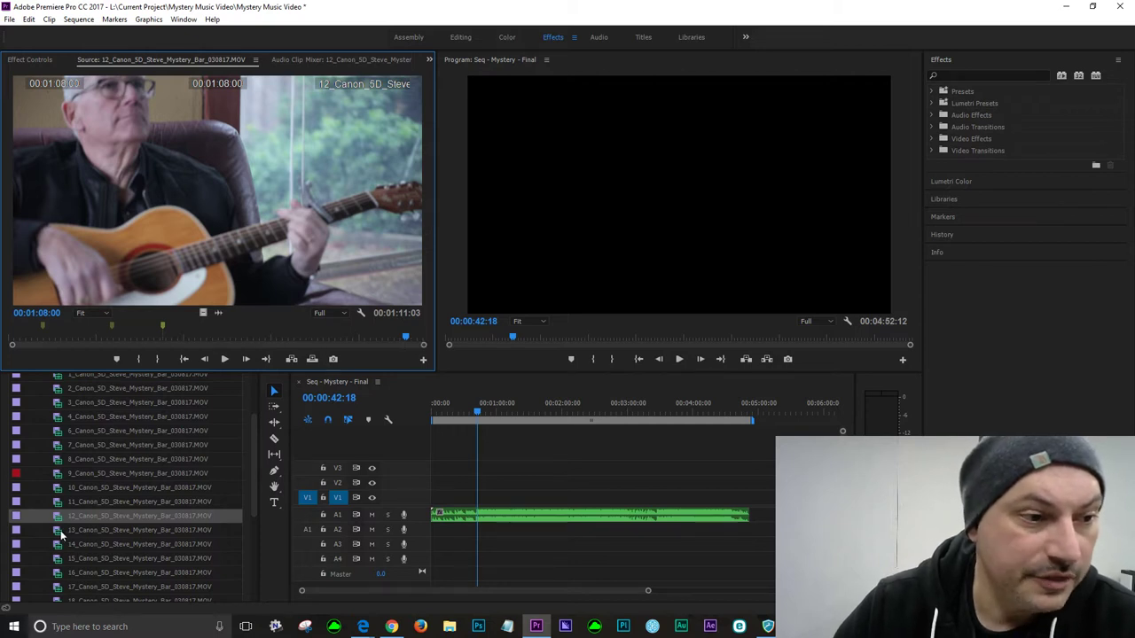
# - Load clip 13, play it through, and add a marker at 00:00:30:23
pyautogui.doubleClick(60, 530)
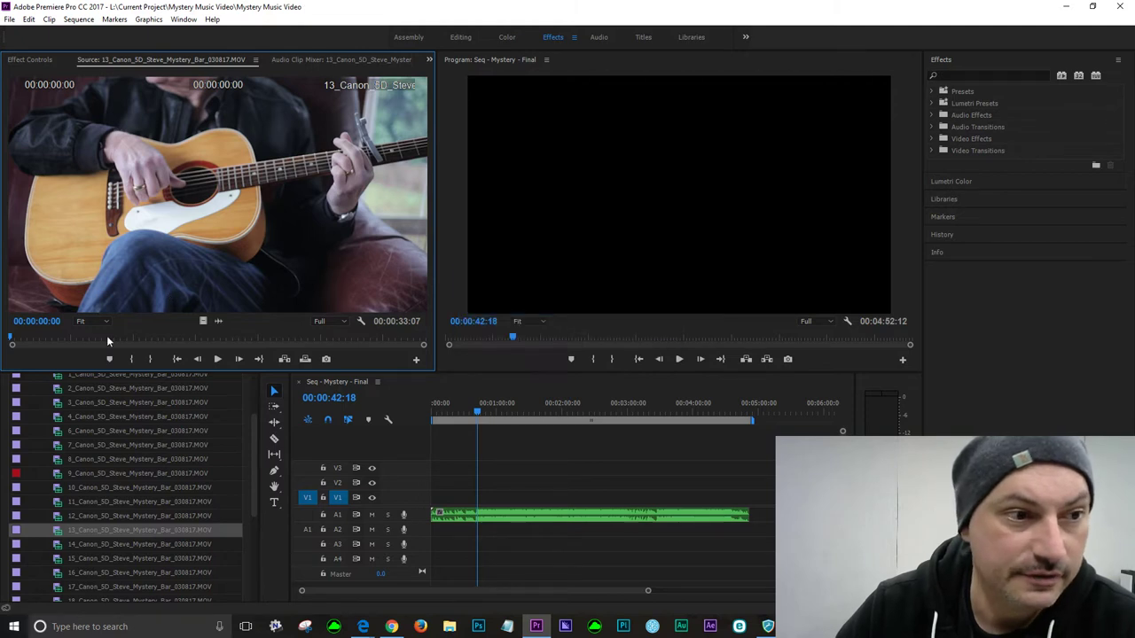
pyautogui.press('space')
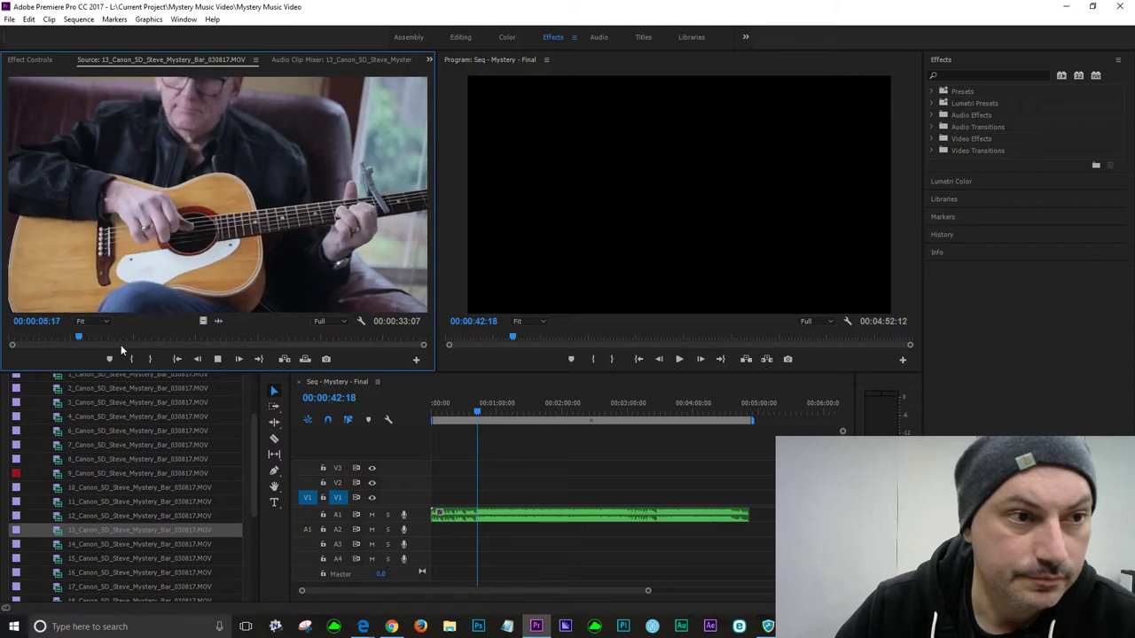
pyautogui.moveTo(149, 337); pyautogui.dragTo(148, 338)
pyautogui.press('space')
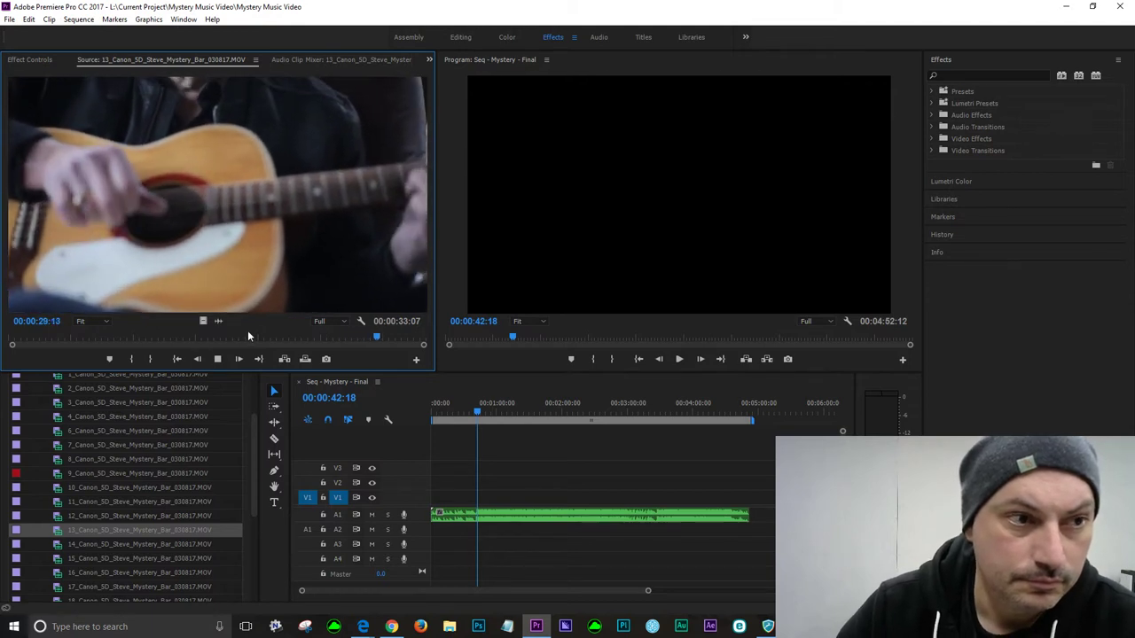
pyautogui.press('space')
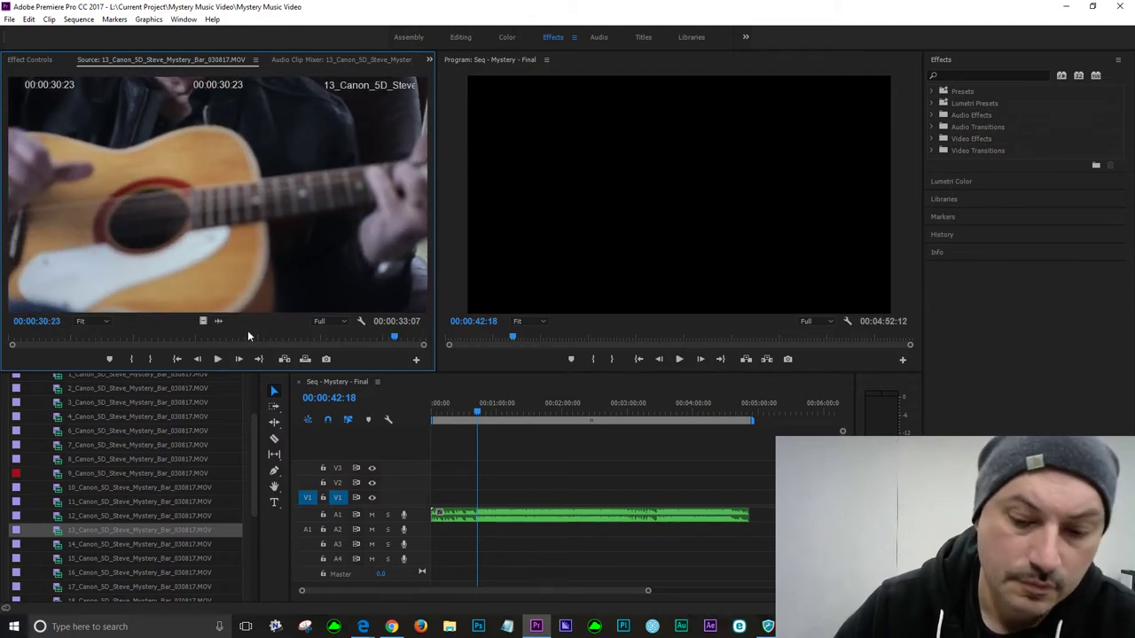
pyautogui.press('m')
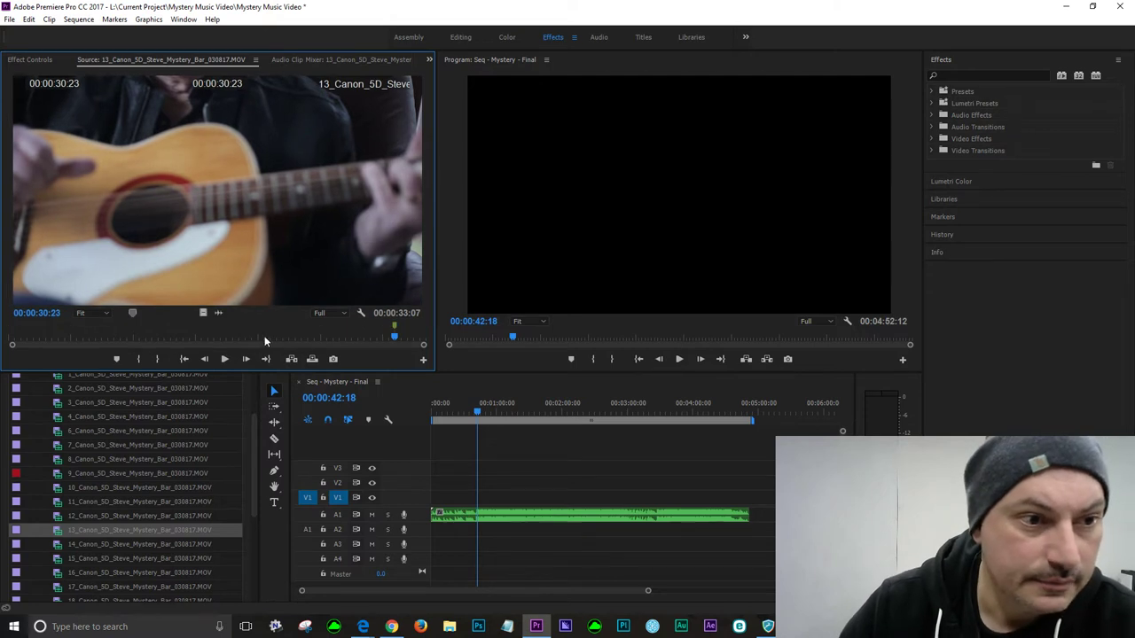
# - Re-watch clip 13 from about 00:00:17 and 00:00:12, pausing at 00:00:28:15
pyautogui.click(229, 337)
pyautogui.press('space')
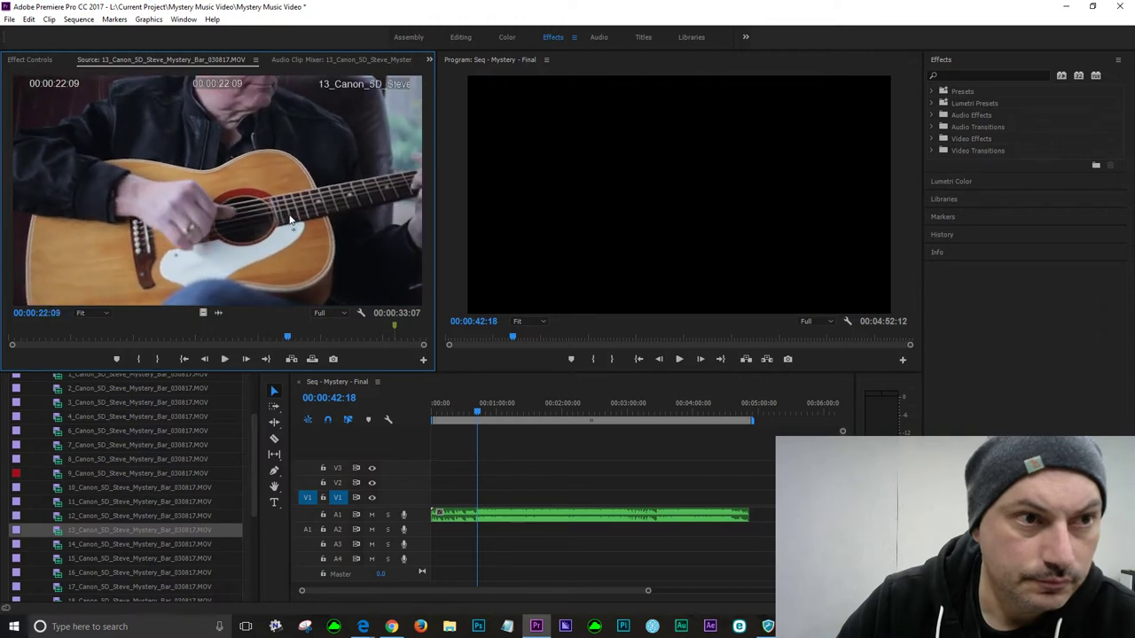
pyautogui.press('space')
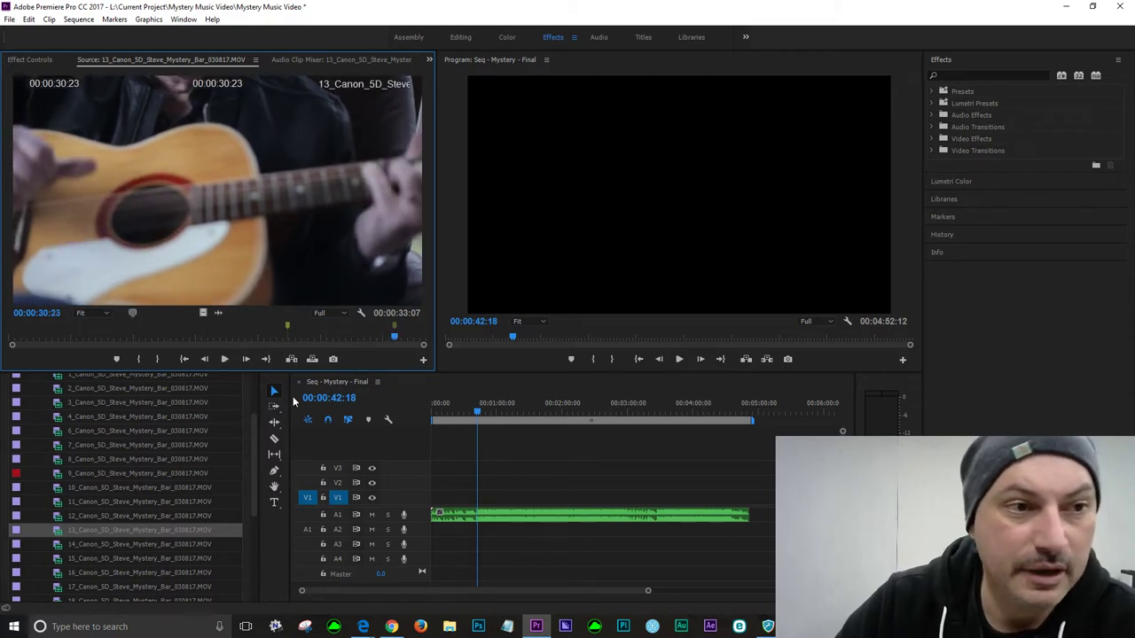
pyautogui.click(177, 337)
pyautogui.press('space')
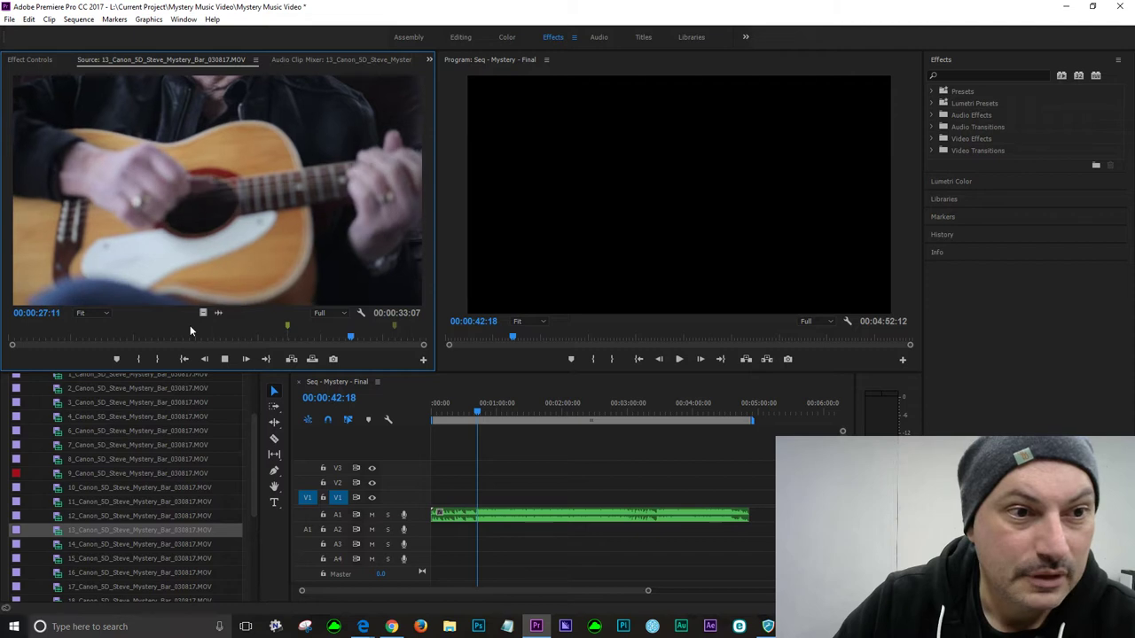
pyautogui.press('space')
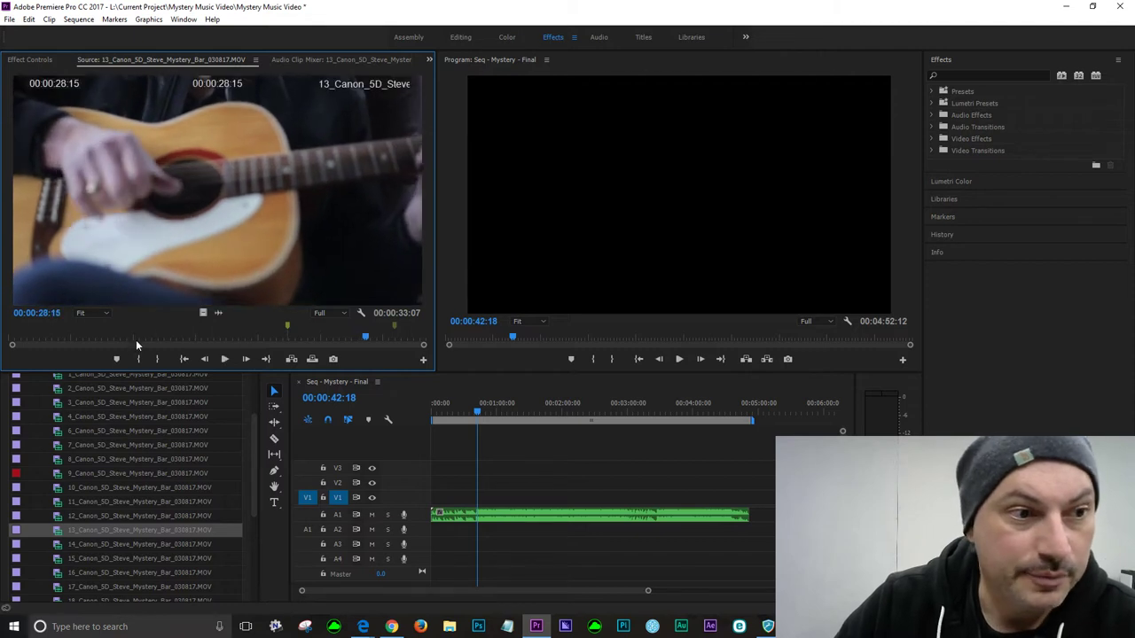
# - Replay clip 13's middle section from about 00:00:07, ending paused at 00:00:19:18
pyautogui.click(82, 344)
pyautogui.press('space')
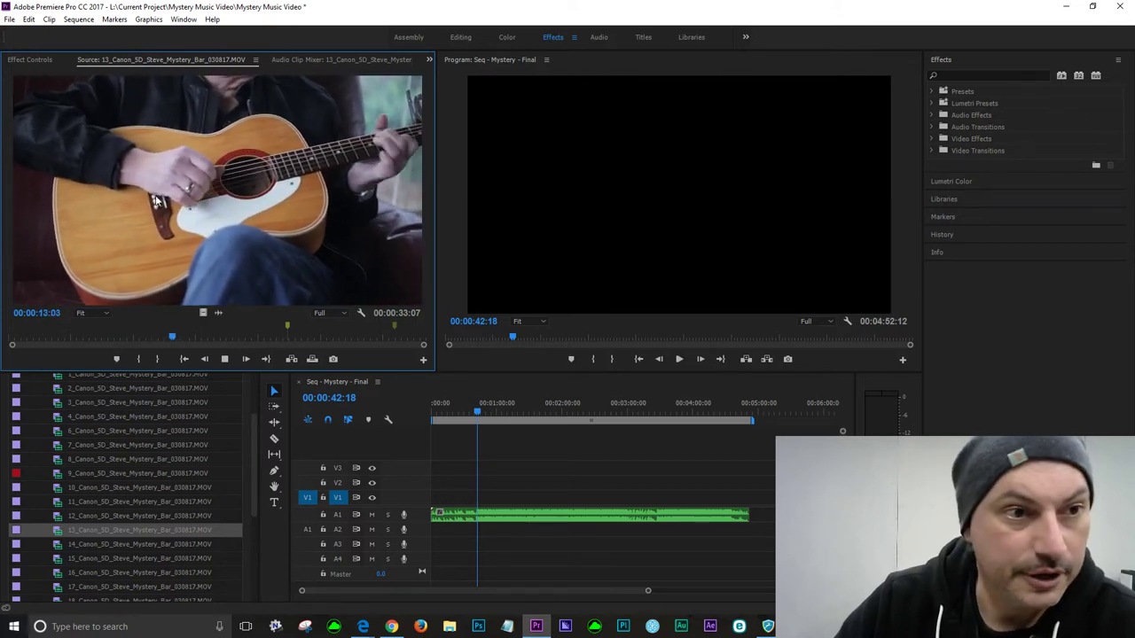
pyautogui.press('space')
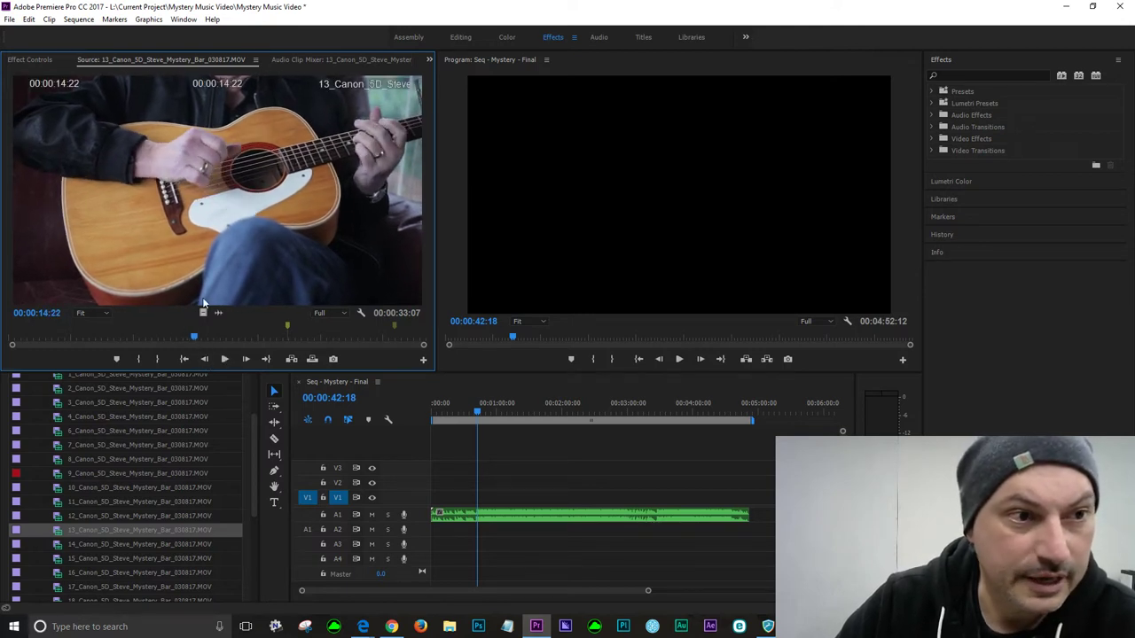
pyautogui.press('space')
pyautogui.press('space')
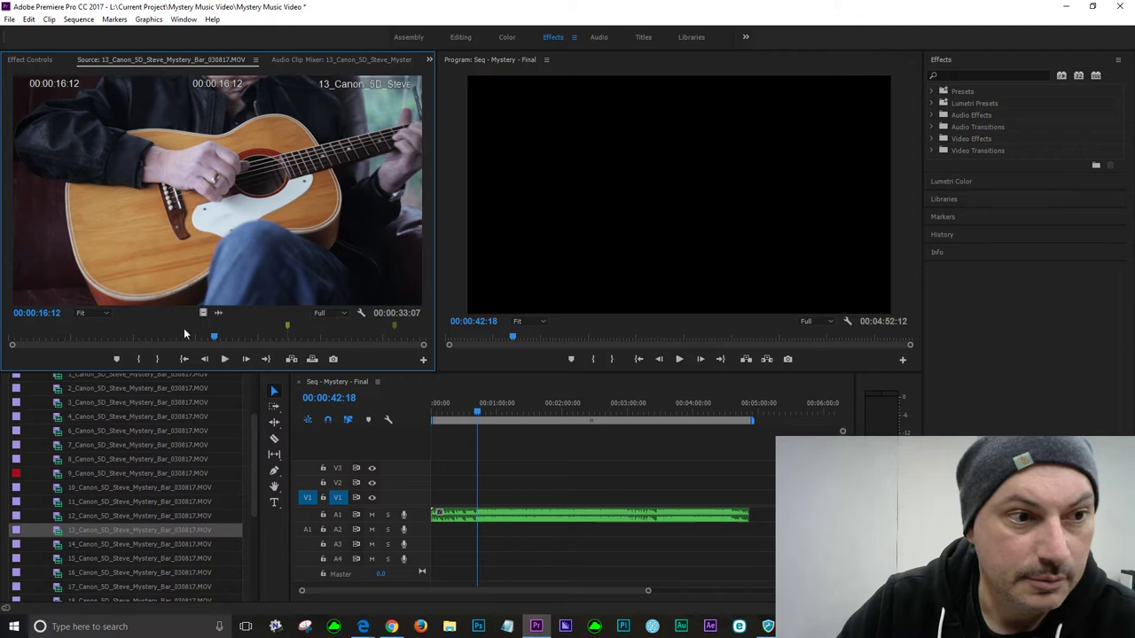
pyautogui.click(178, 337)
pyautogui.press('space')
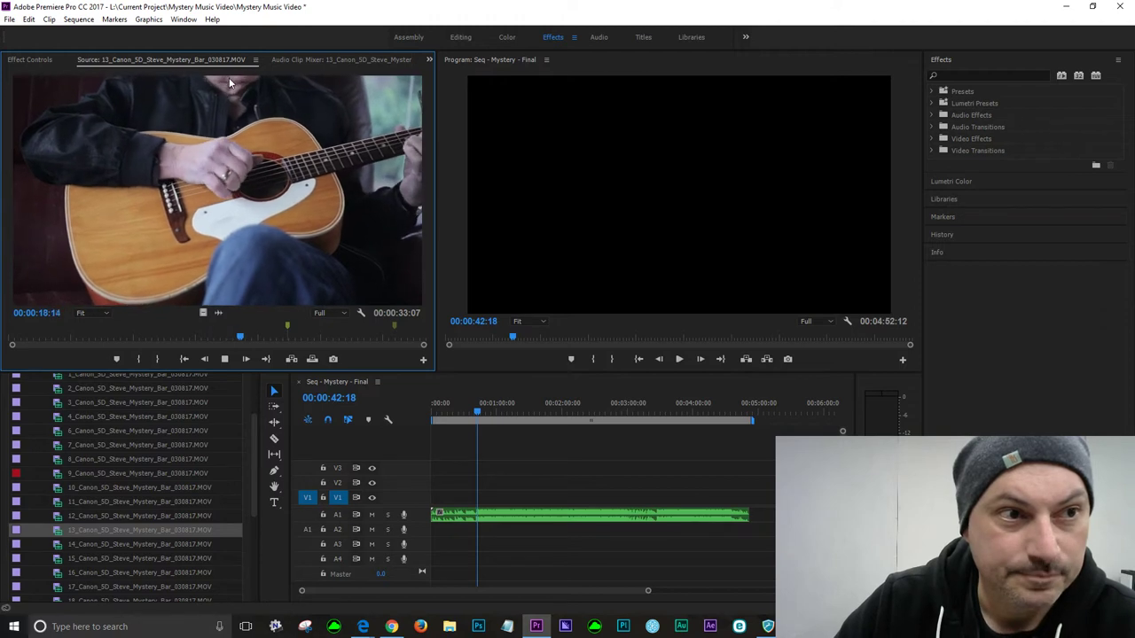
pyautogui.press('space')
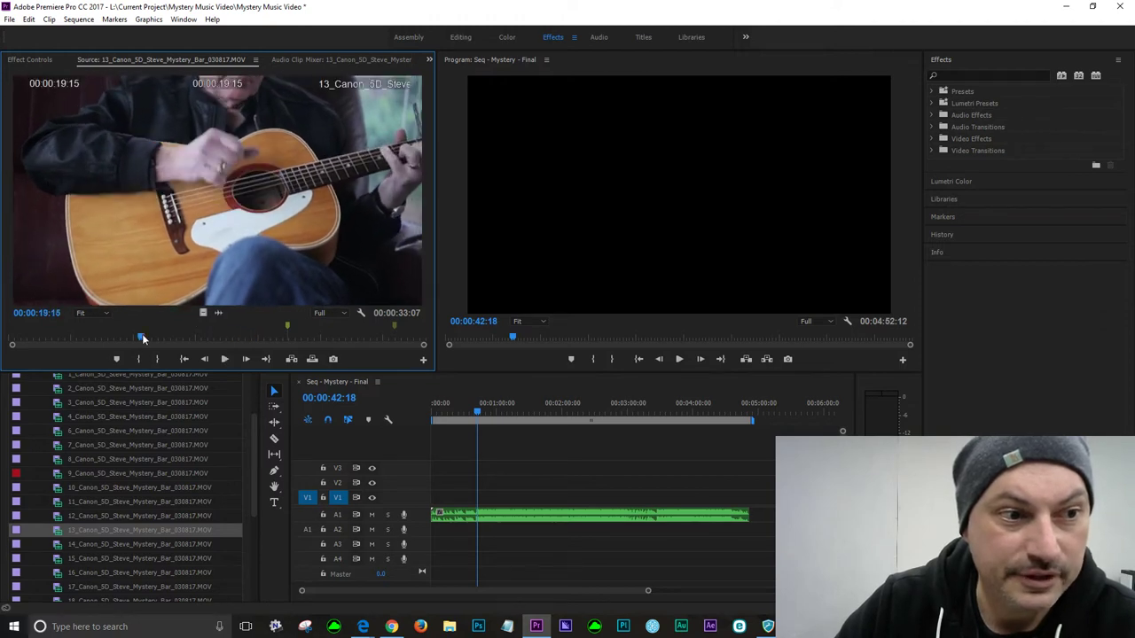
pyautogui.click(142, 337)
pyautogui.press('space')
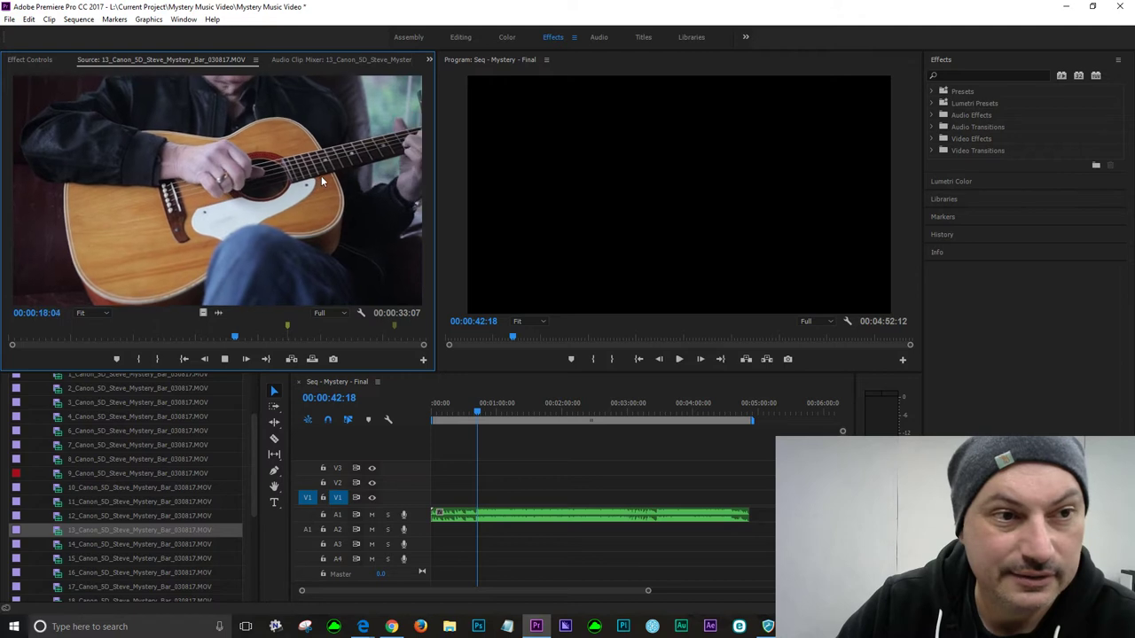
pyautogui.press('space')
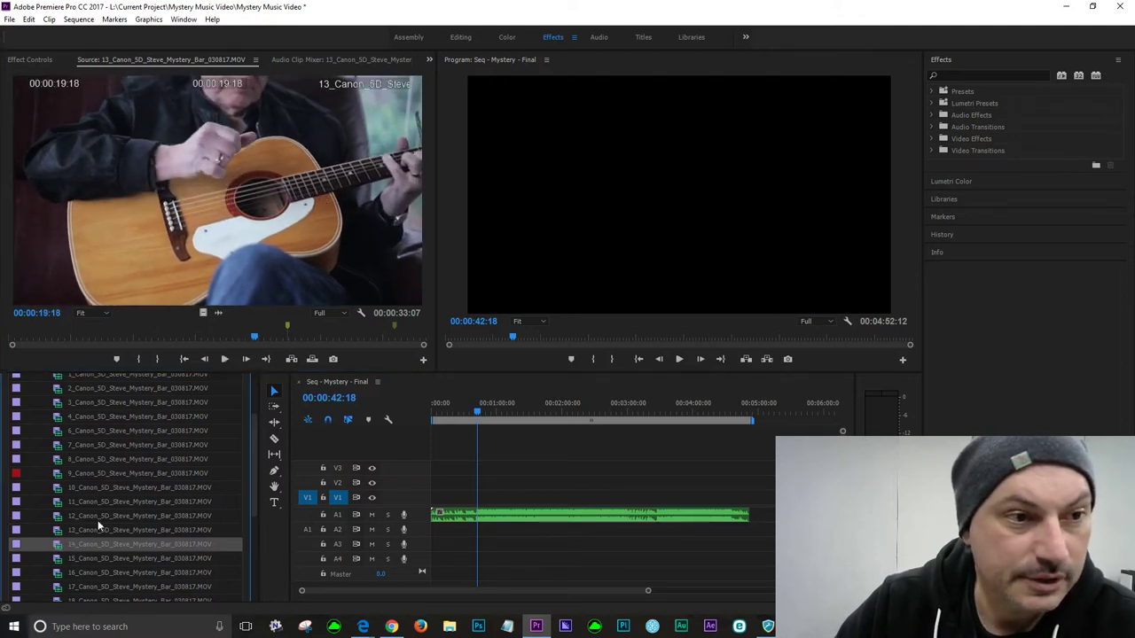
# - Load clip 14 and play it, re-watching the opening and pausing at 00:00:21:04
pyautogui.doubleClick(58, 544)
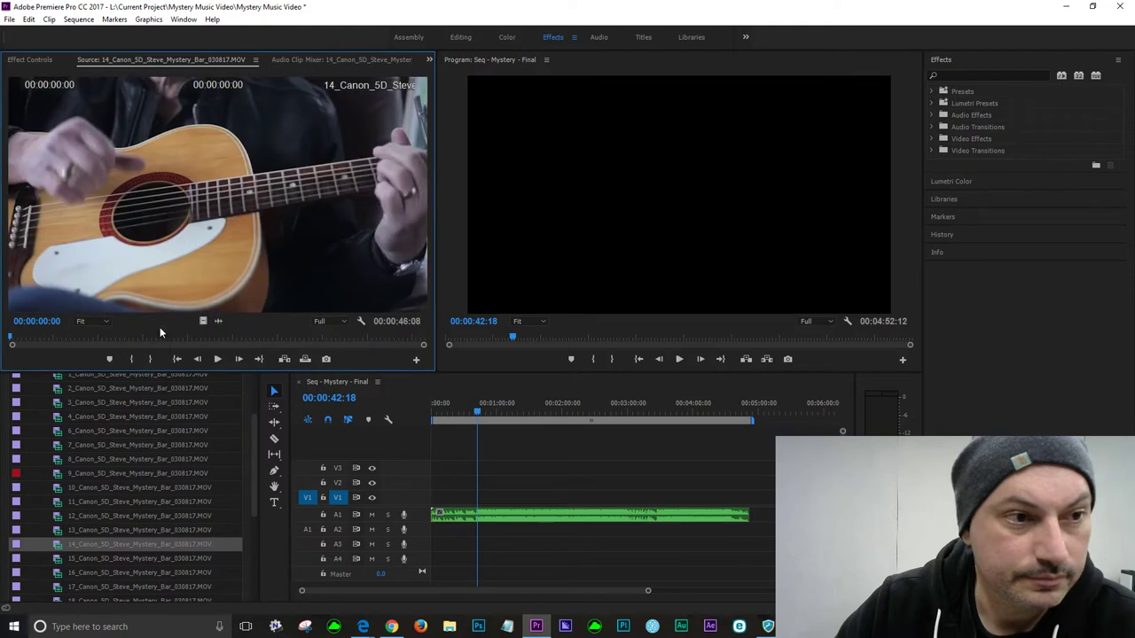
pyautogui.press('space')
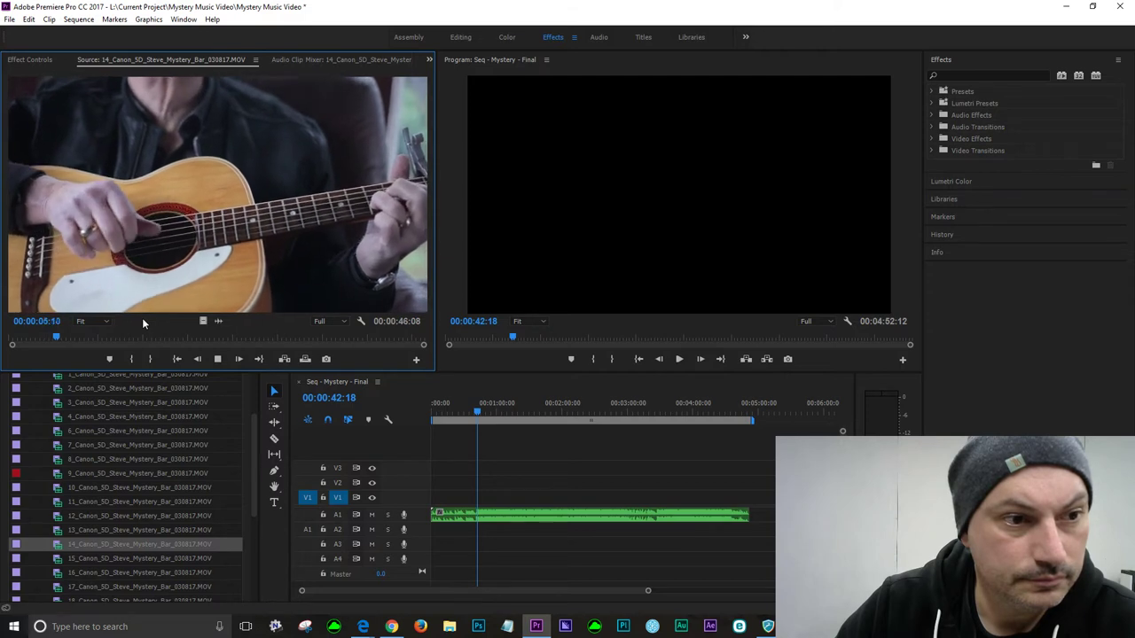
pyautogui.press('space')
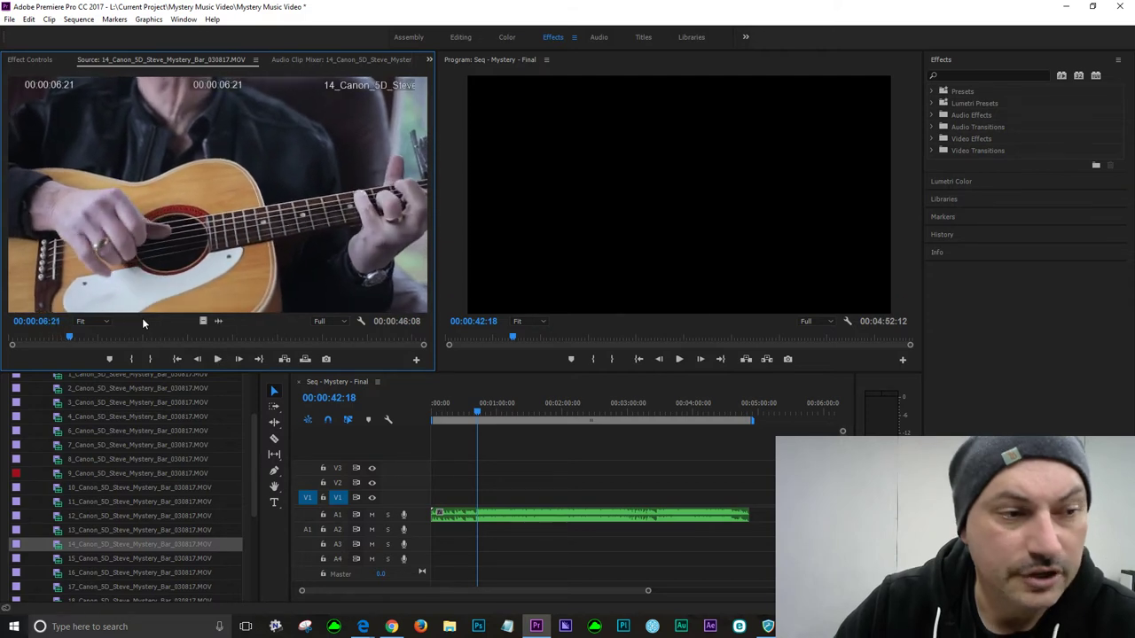
pyautogui.click(24, 340)
pyautogui.press('space')
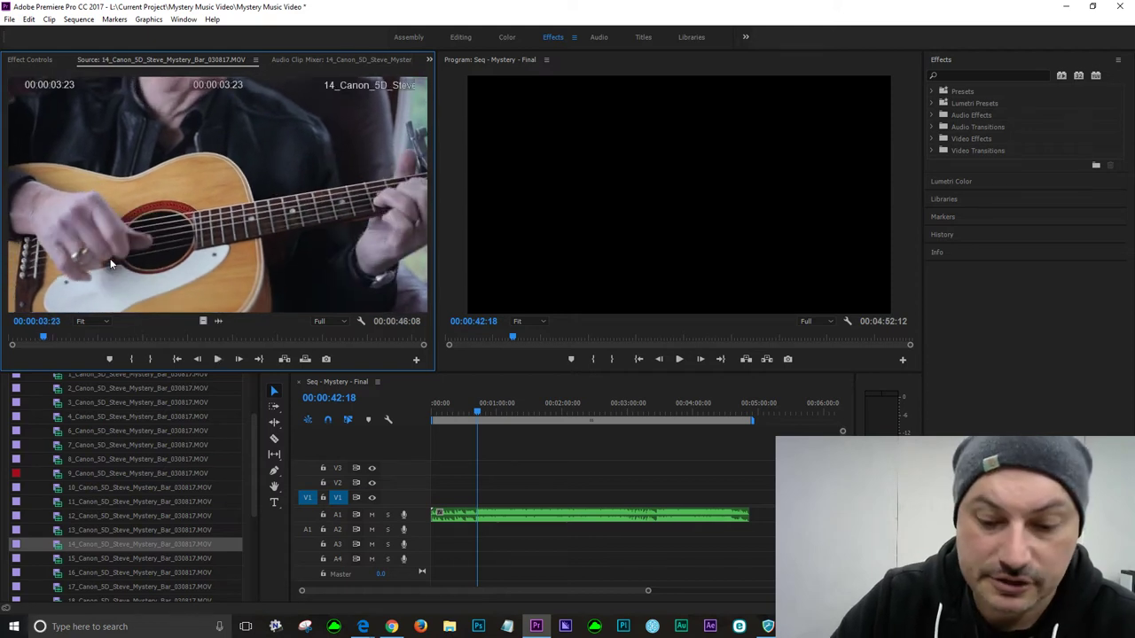
pyautogui.press('space')
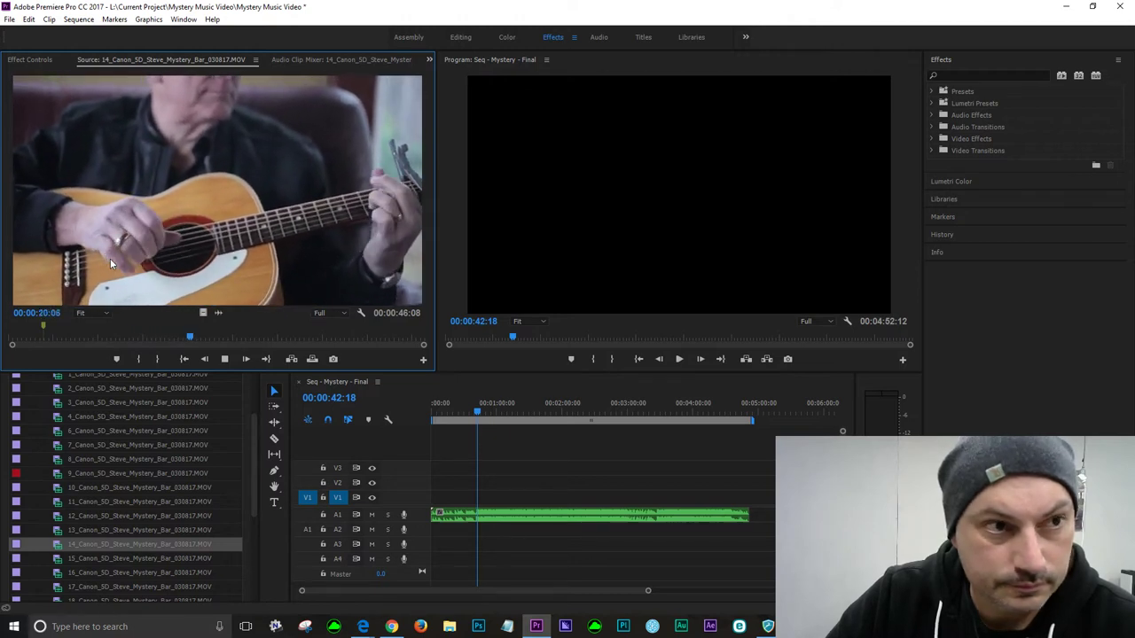
pyautogui.press('space')
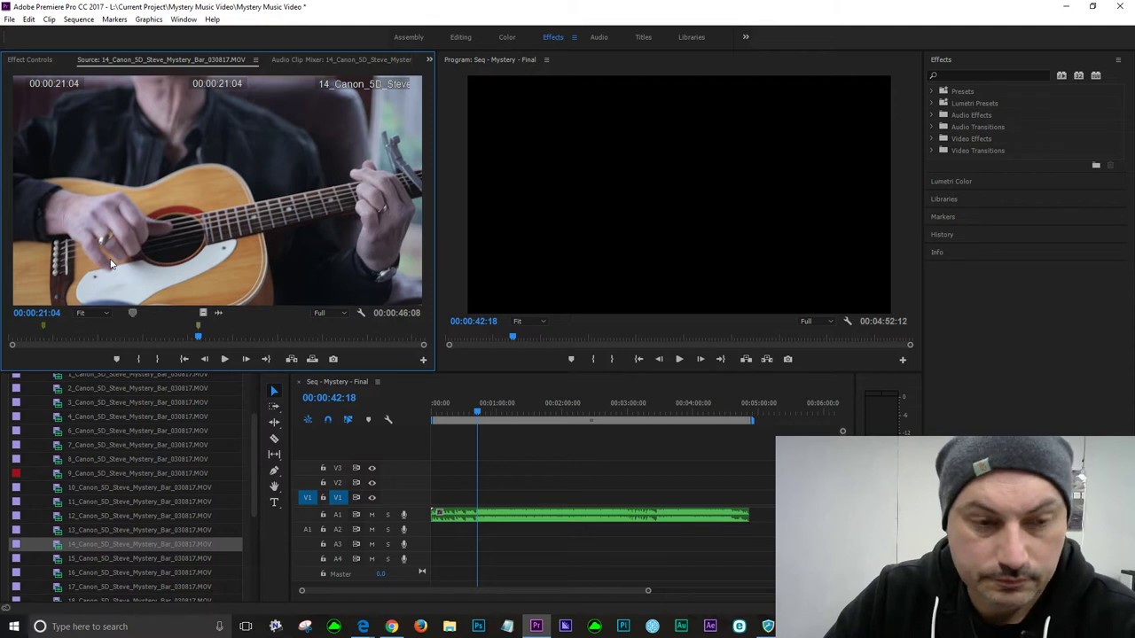
pyautogui.press('space')
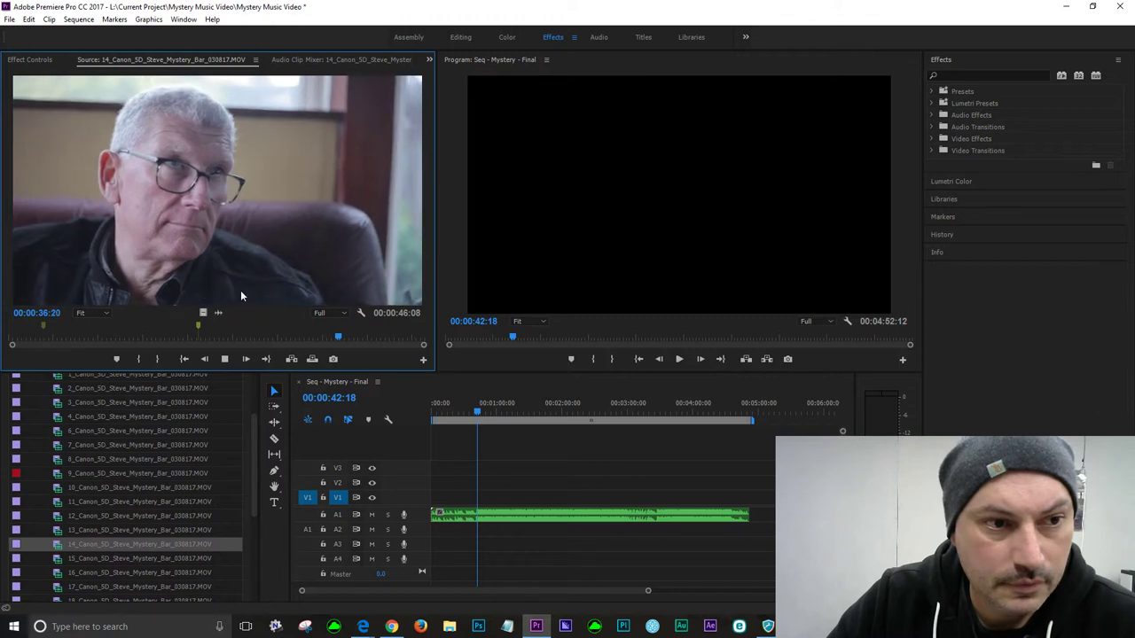
# - Replay clip 14 from 00:00:28:12 and add a marker at 00:00:36:09, opening its name field
pyautogui.click(264, 338)
pyautogui.press('space')
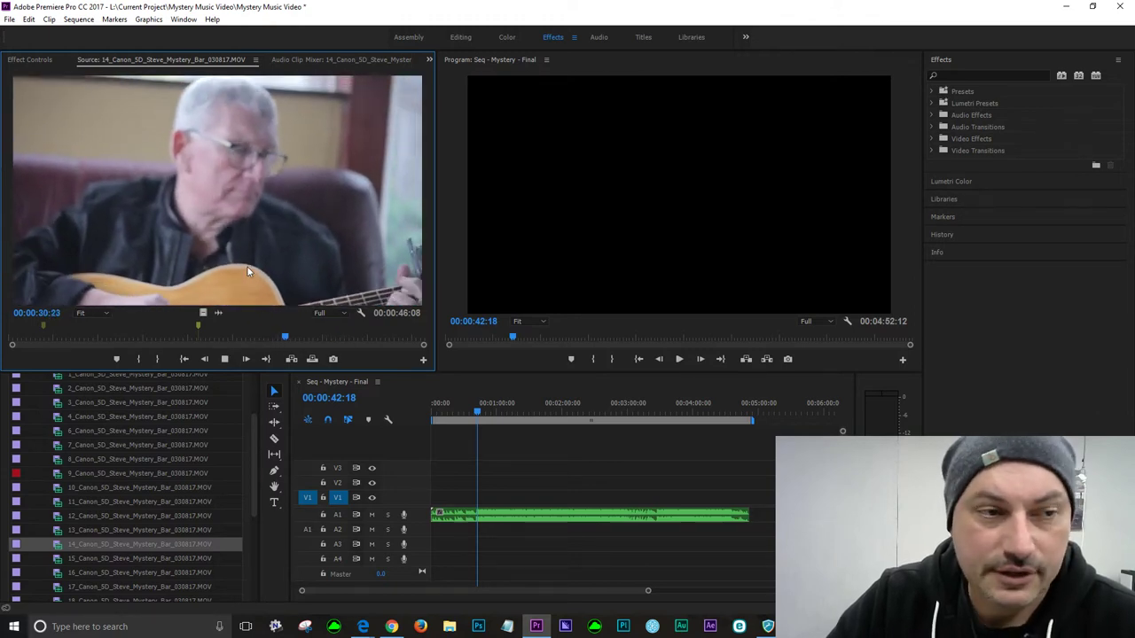
pyautogui.press('space')
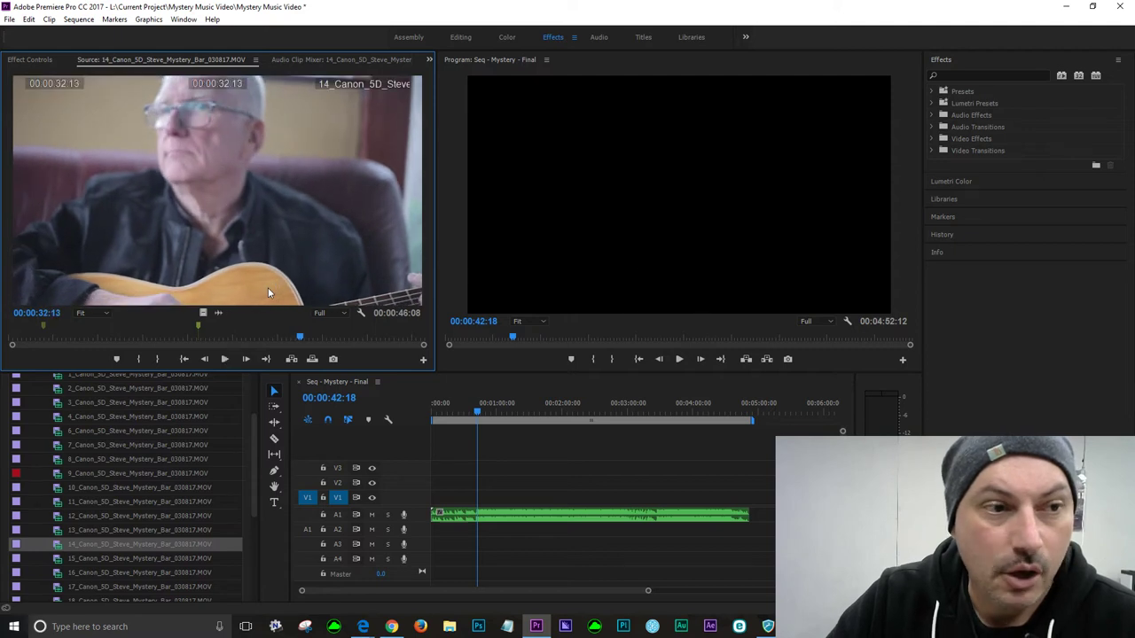
pyautogui.press('space')
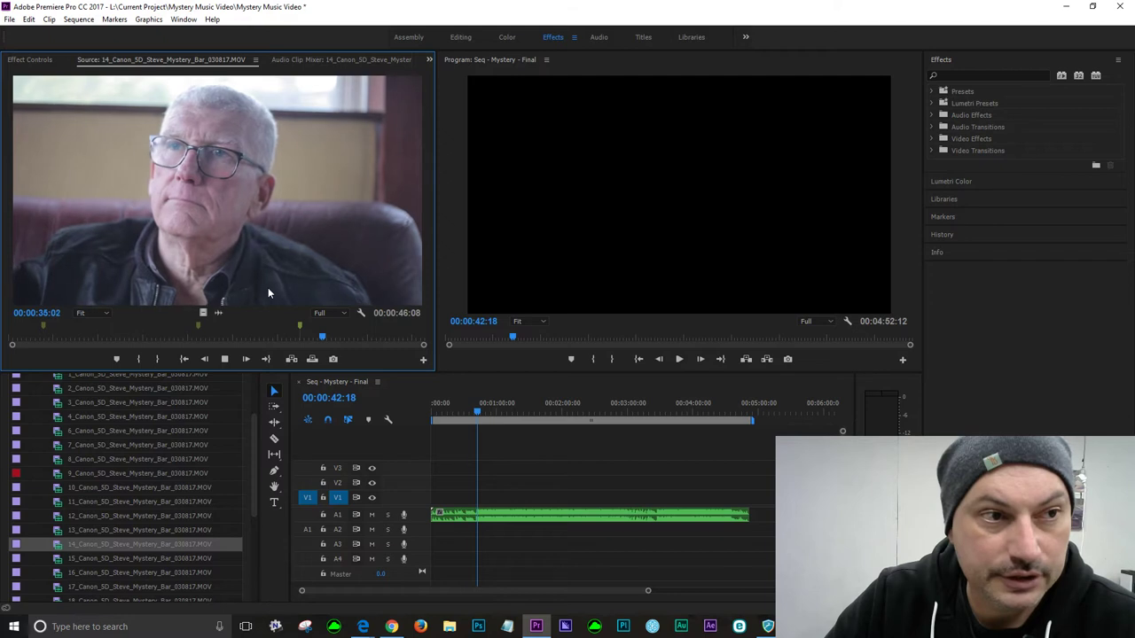
pyautogui.press('space')
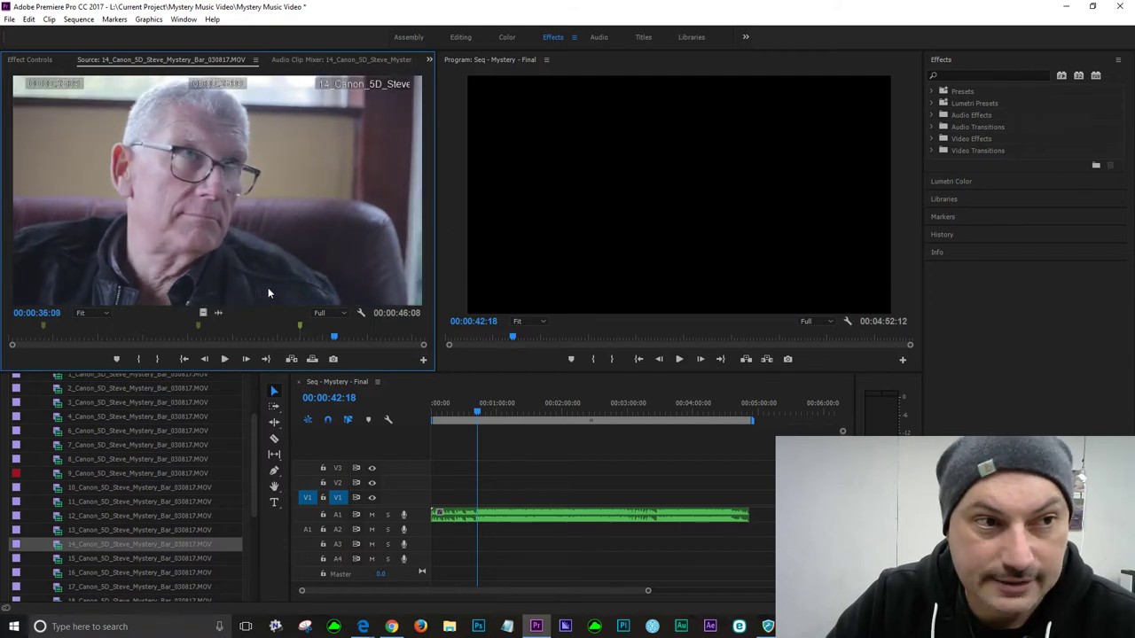
pyautogui.press('m')
pyautogui.press('m')
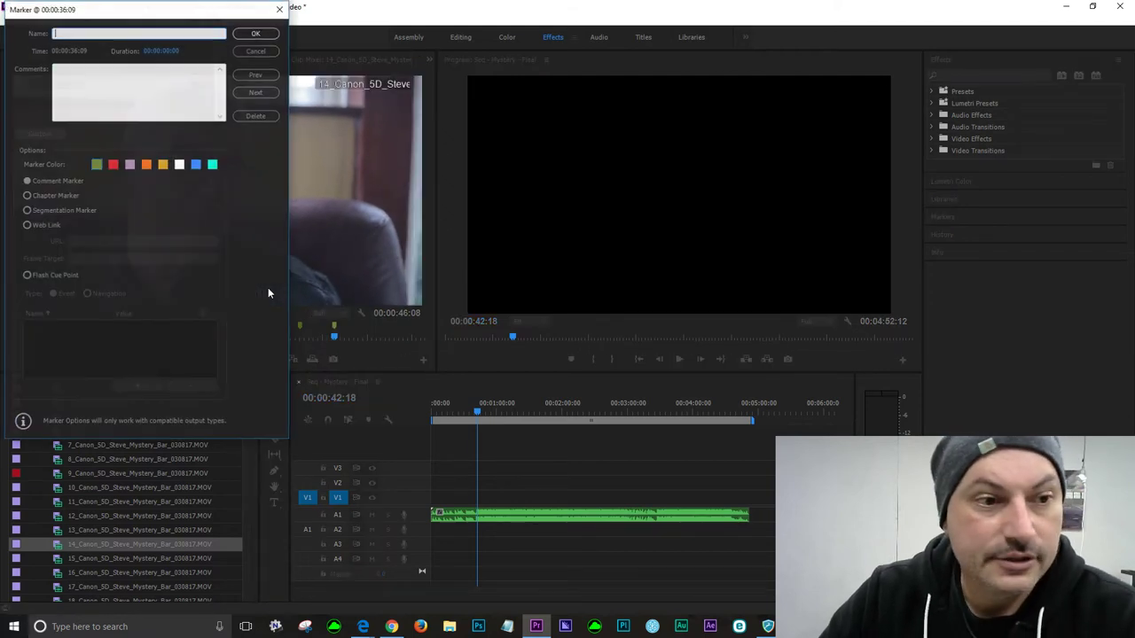
pyautogui.click(63, 34)
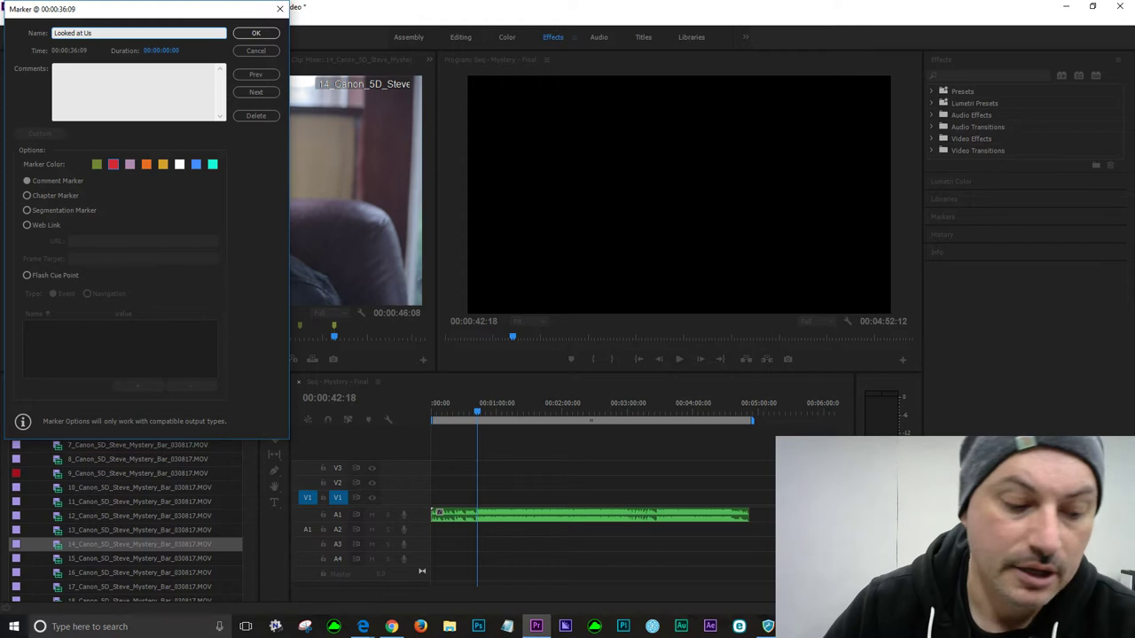
# - Save the 'Looked at Us' marker name and resume playing clip 14
pyautogui.click(273, 36)
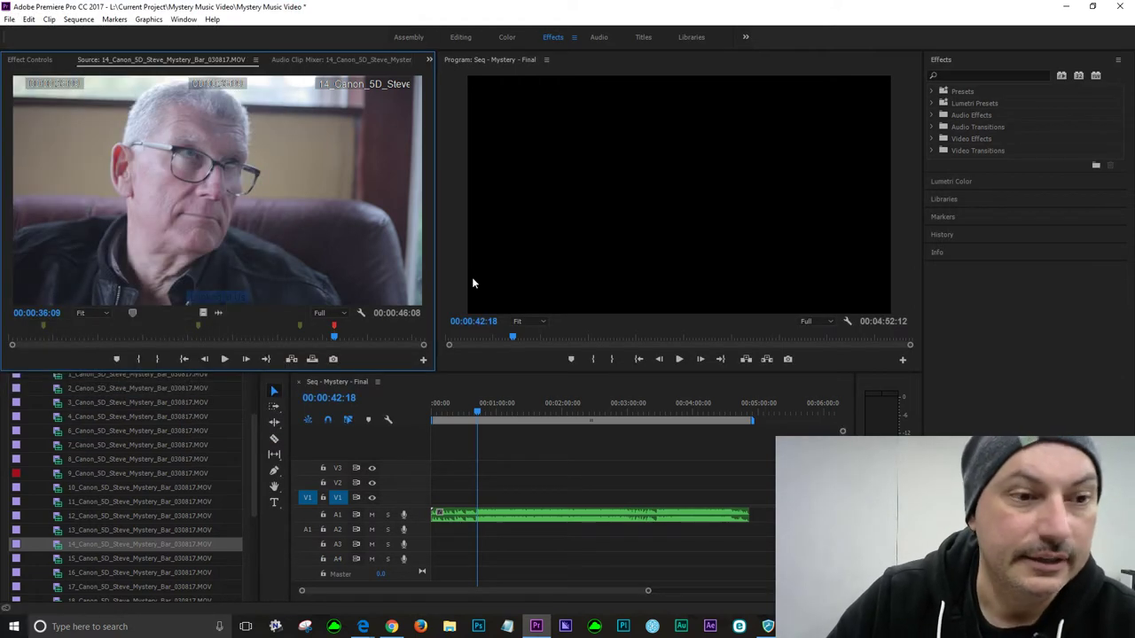
pyautogui.press('space')
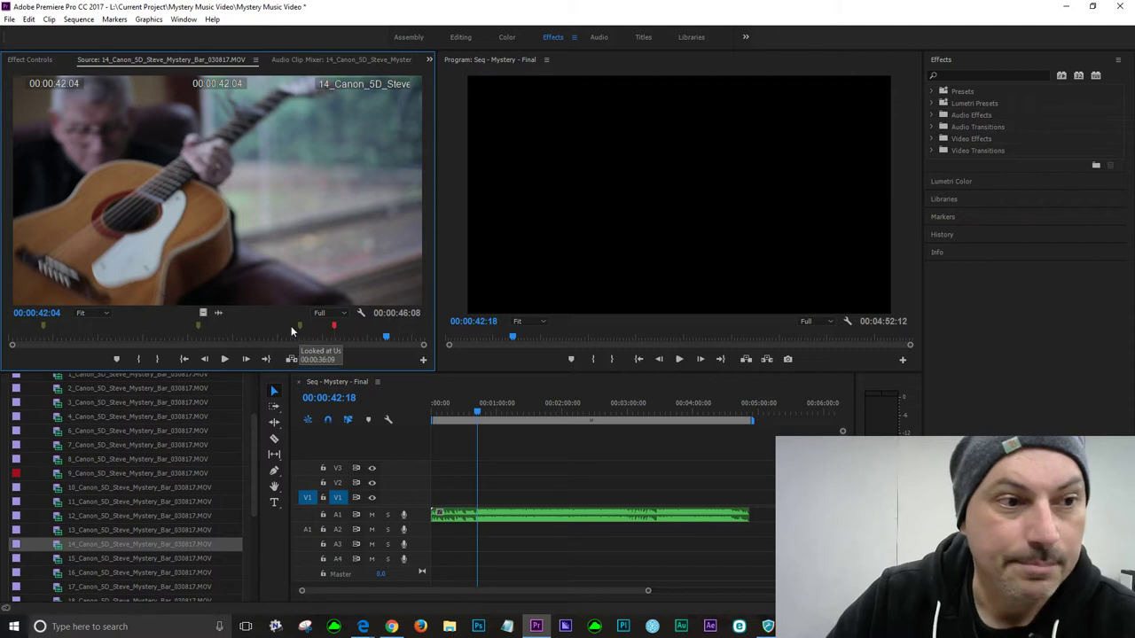
# - Add a marker to clip 14 at 00:00:35:02, then re-watch from about 00:00:29
pyautogui.moveTo(199, 337); pyautogui.dragTo(260, 338)
pyautogui.press('space')
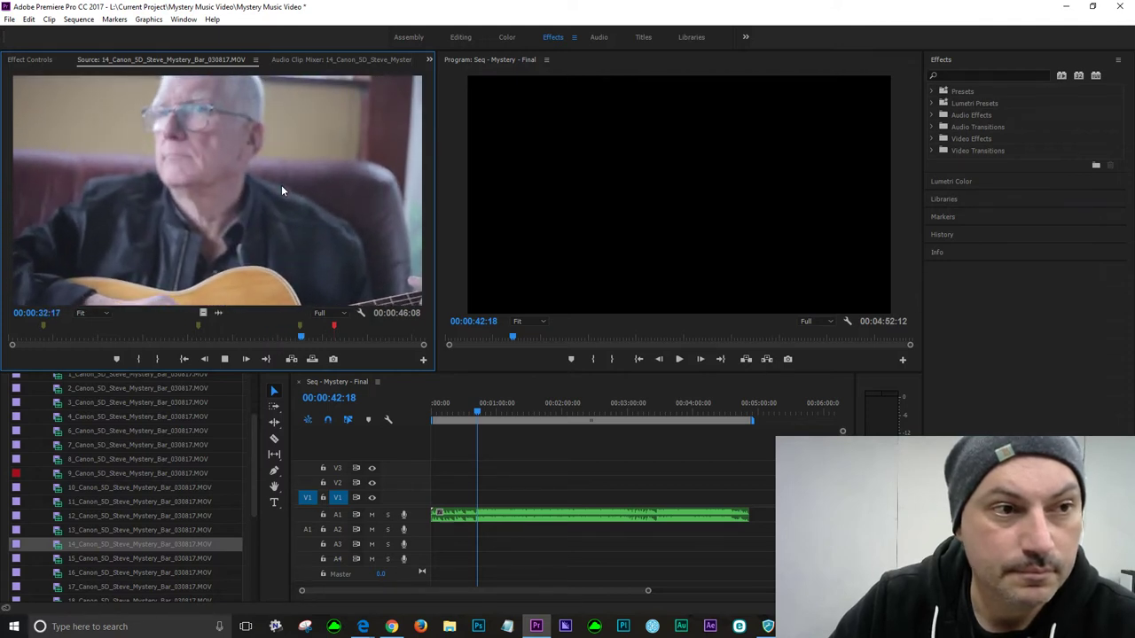
pyautogui.press('space')
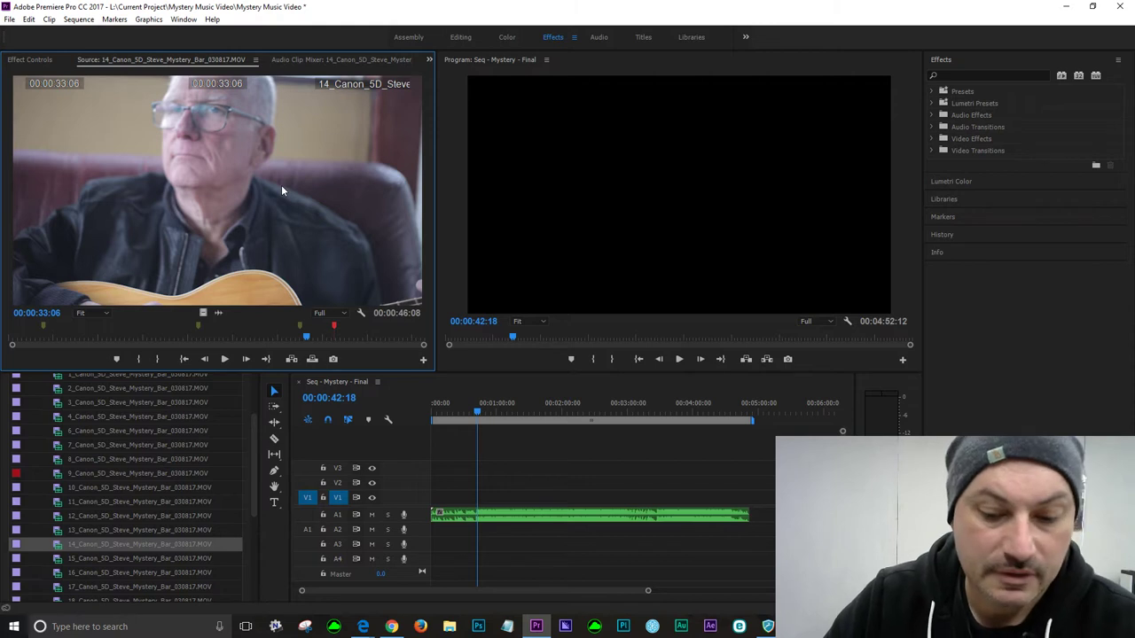
pyautogui.press('space')
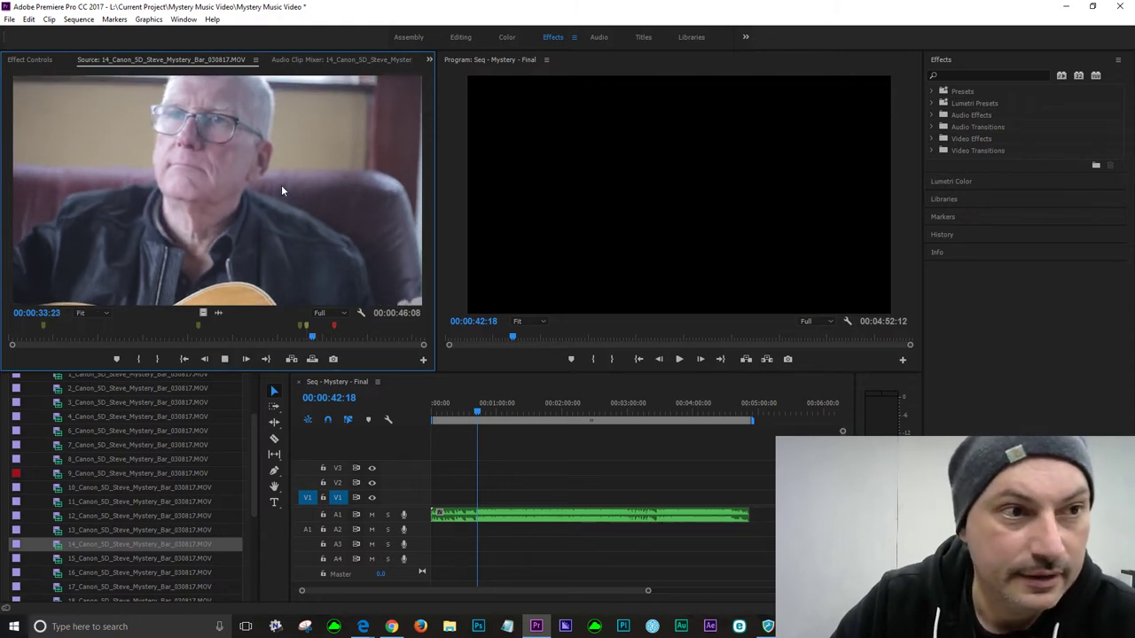
pyautogui.press('space')
pyautogui.press('m')
pyautogui.press('space')
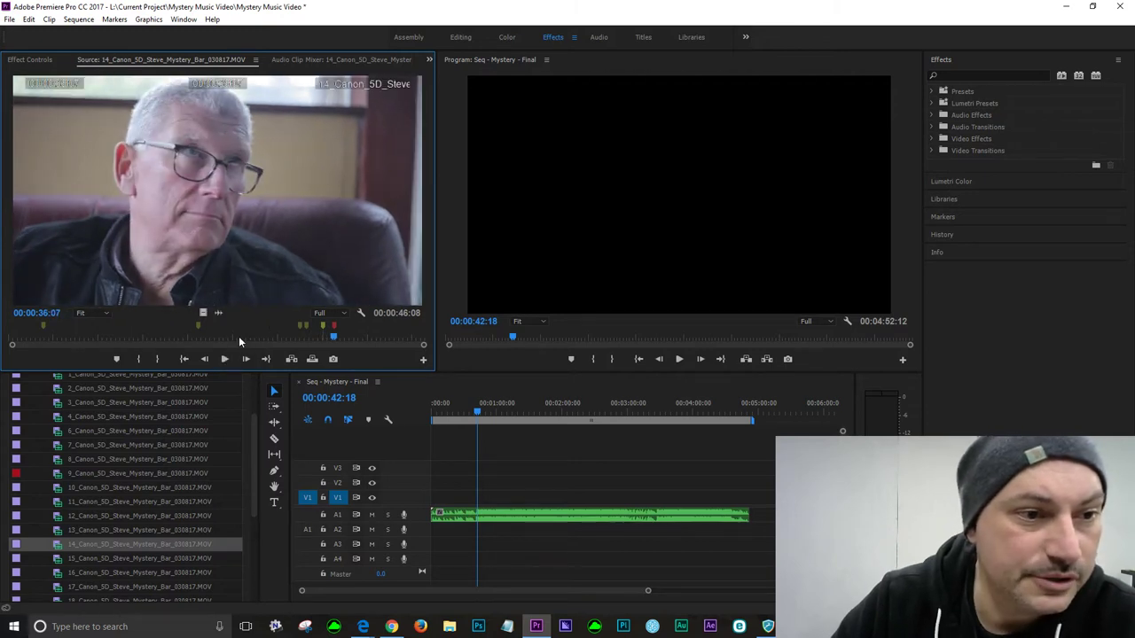
pyautogui.click(263, 330)
pyautogui.press('space')
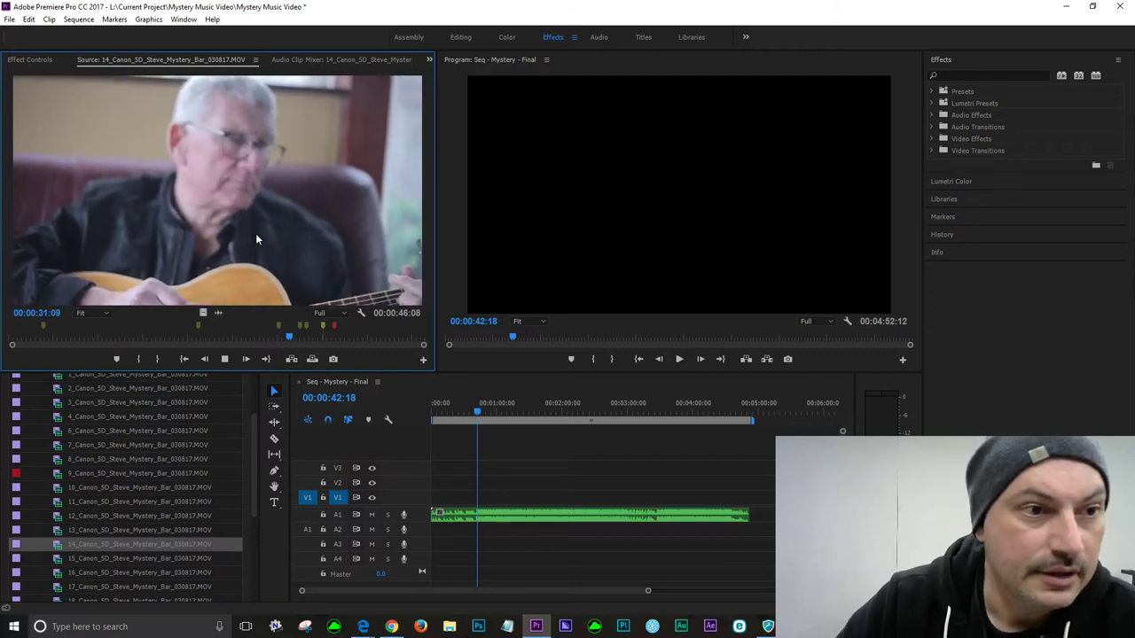
pyautogui.press('space')
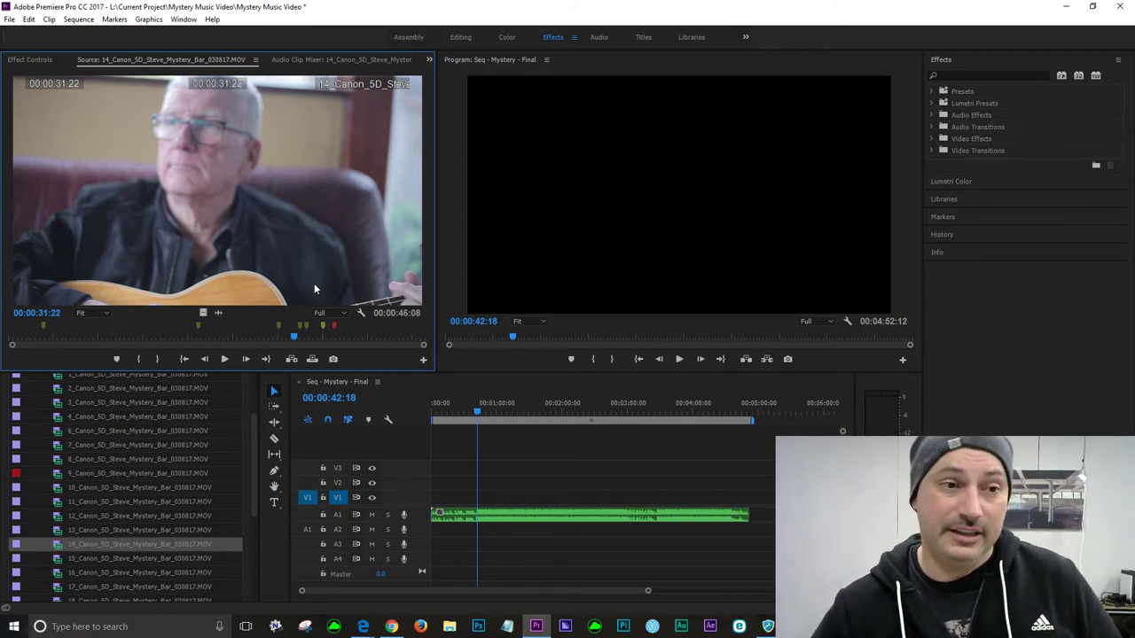
# - Save the project and load clip 15 into the Source monitor
pyautogui.click(9, 19)
pyautogui.click(27, 128)
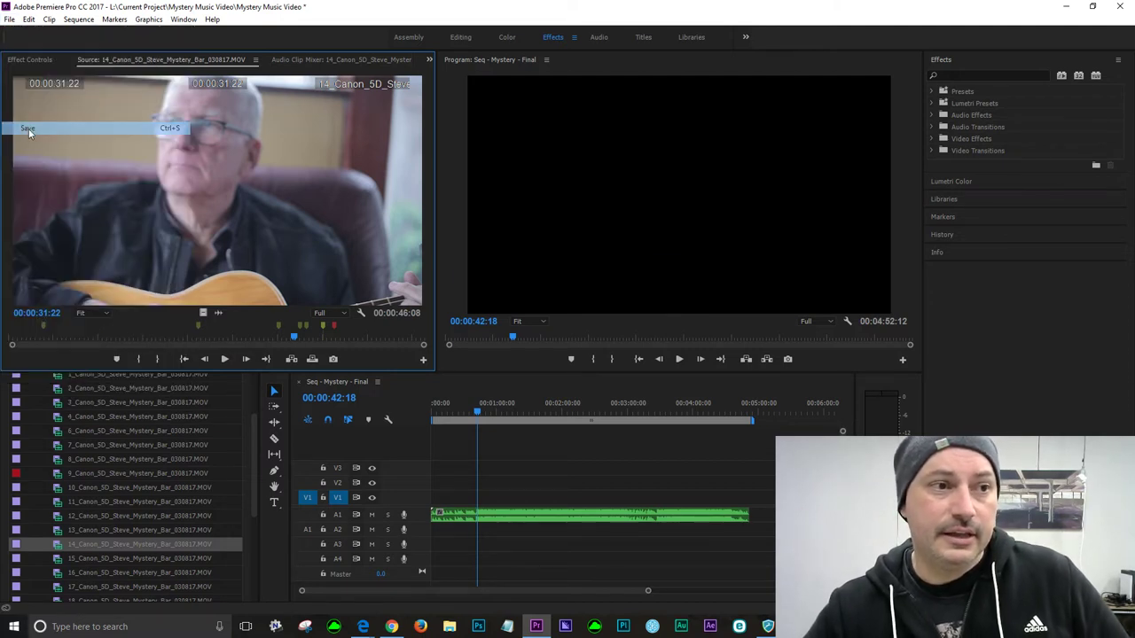
pyautogui.click(58, 562)
pyautogui.doubleClick(58, 562)
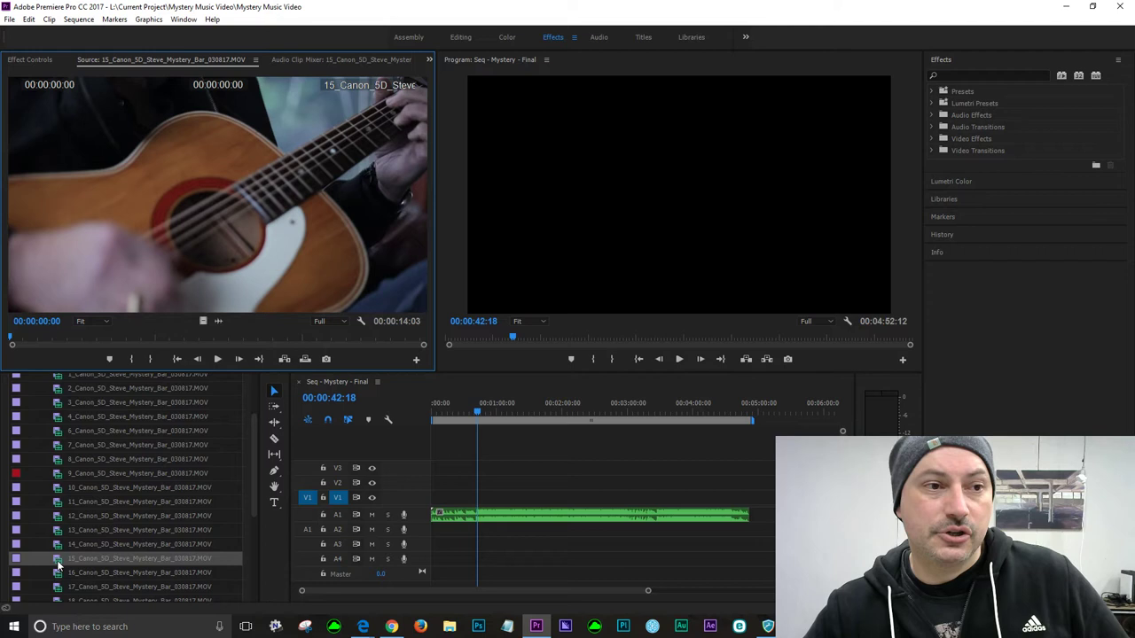
# - Play clip 15 and shuttle back and forth to settle on 00:00:06:05
pyautogui.press('space')
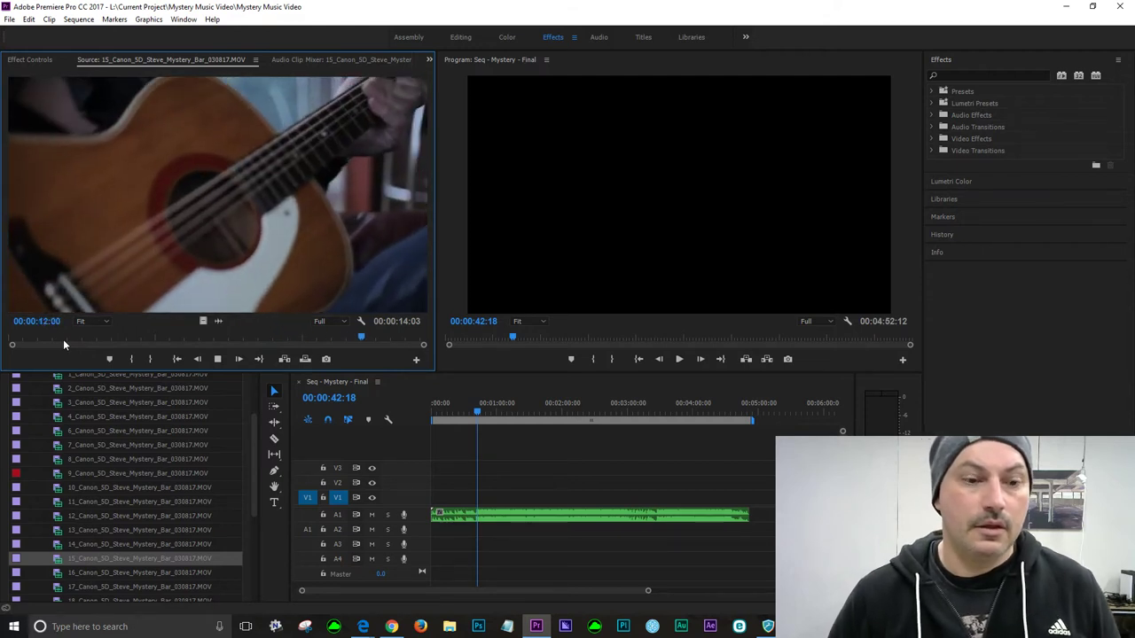
pyautogui.press('space')
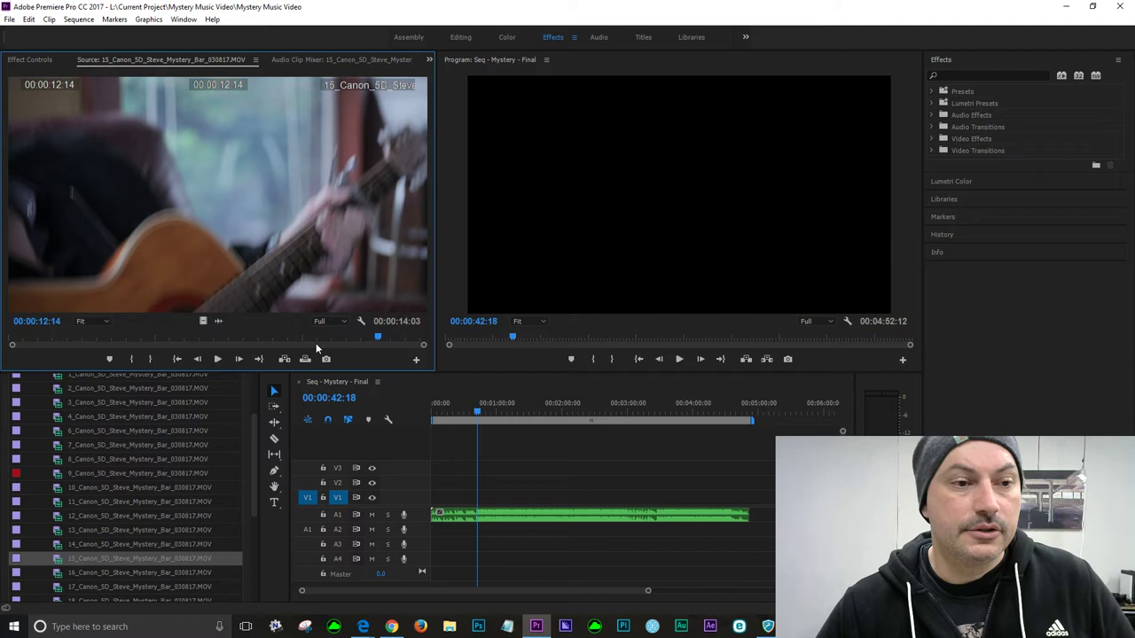
pyautogui.click(265, 339)
pyautogui.press('space')
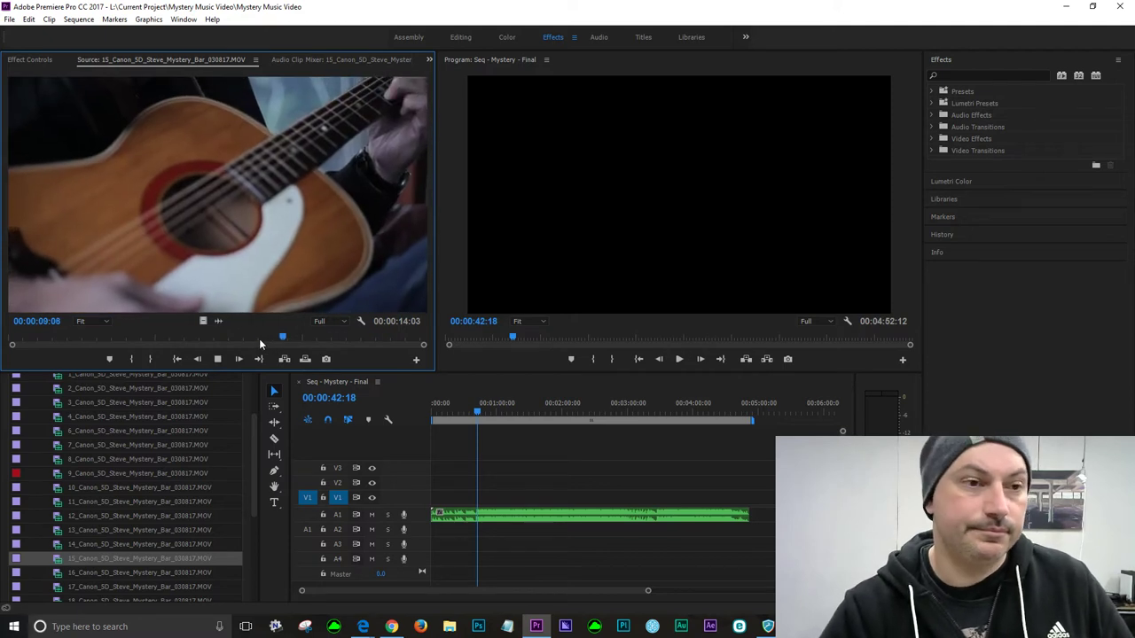
pyautogui.press('space')
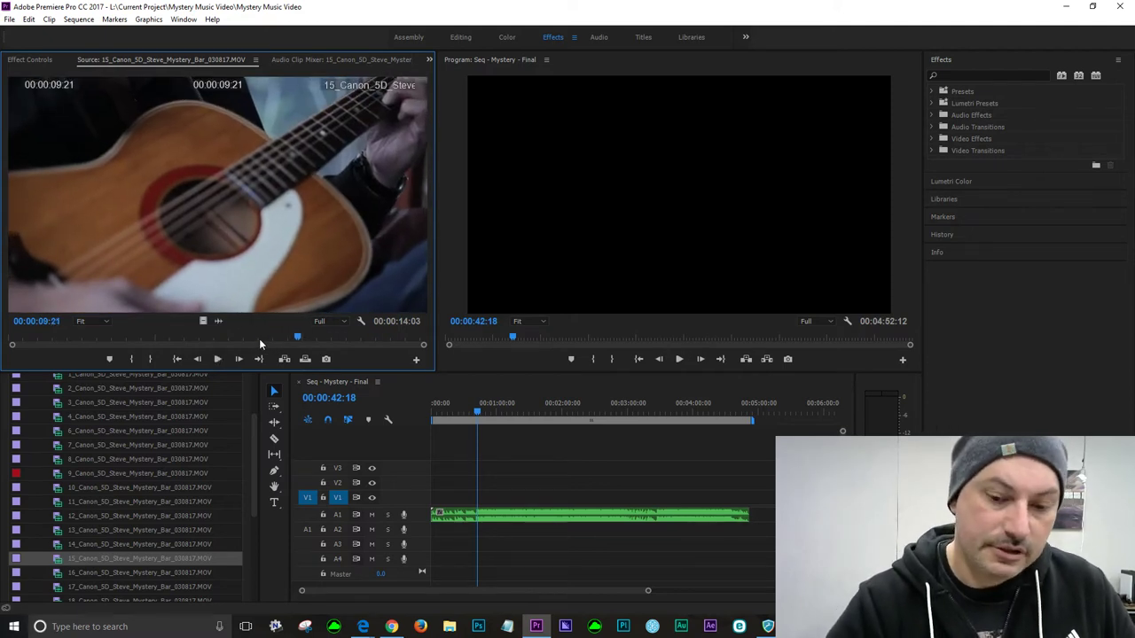
pyautogui.press('j')
pyautogui.press('j')
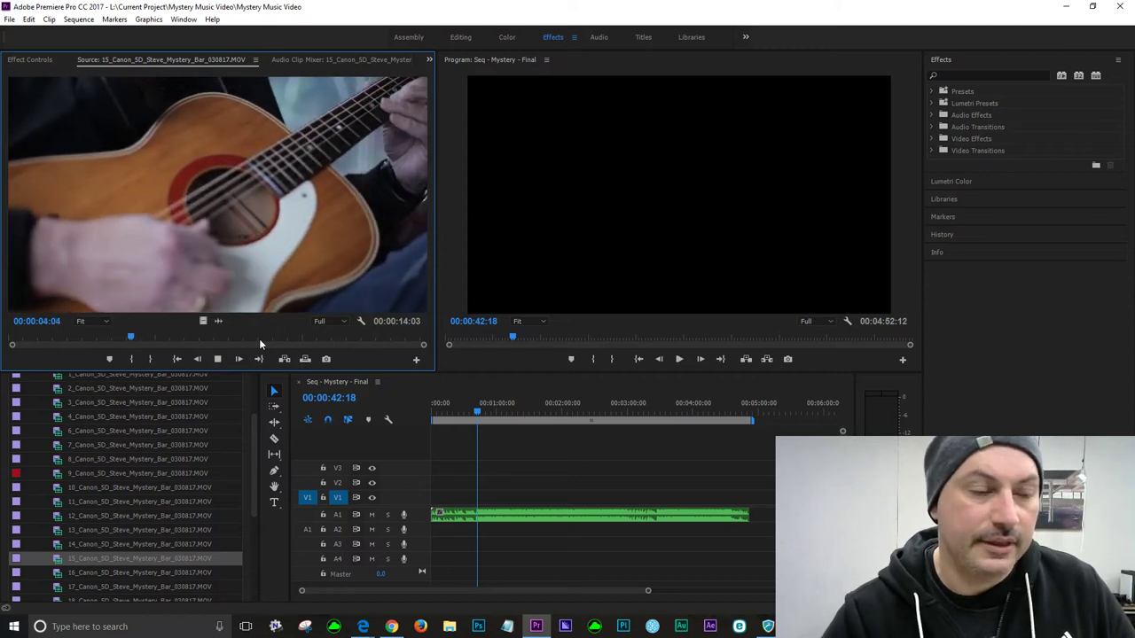
pyautogui.press('l')
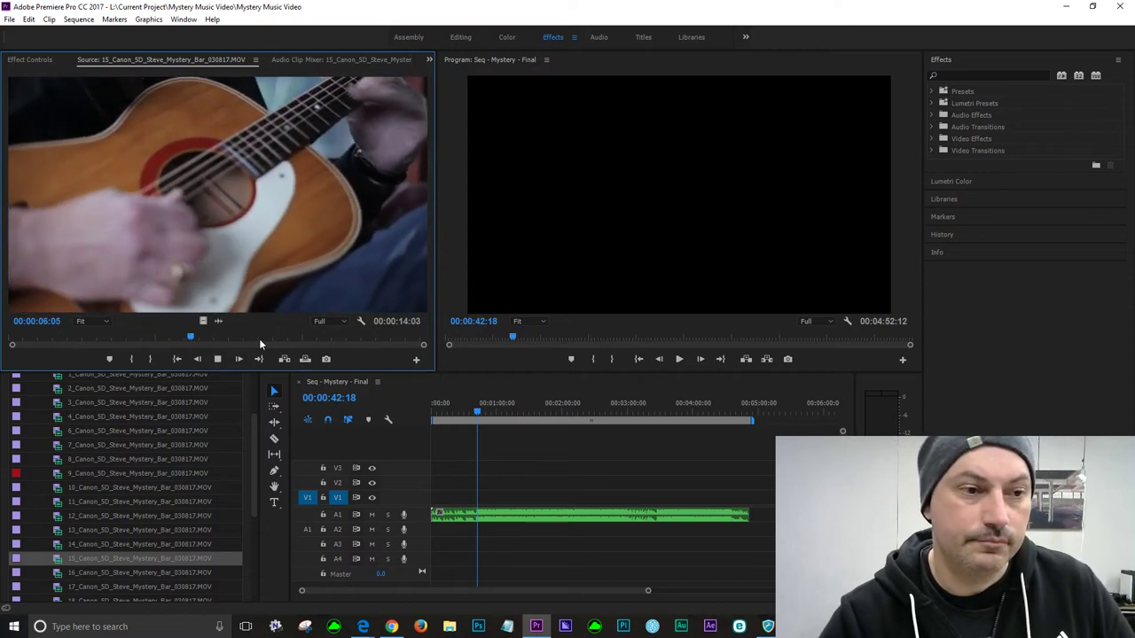
pyautogui.press('k')
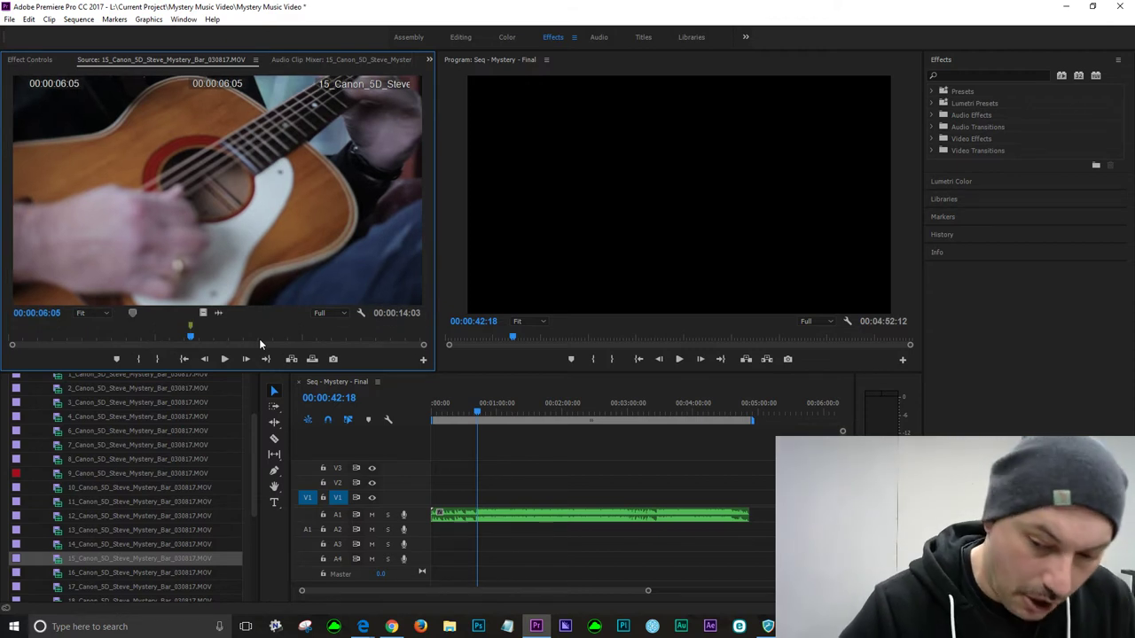
# - Return to the start of clip 15 and add a marker at 00:00:02:00
pyautogui.press('Home')
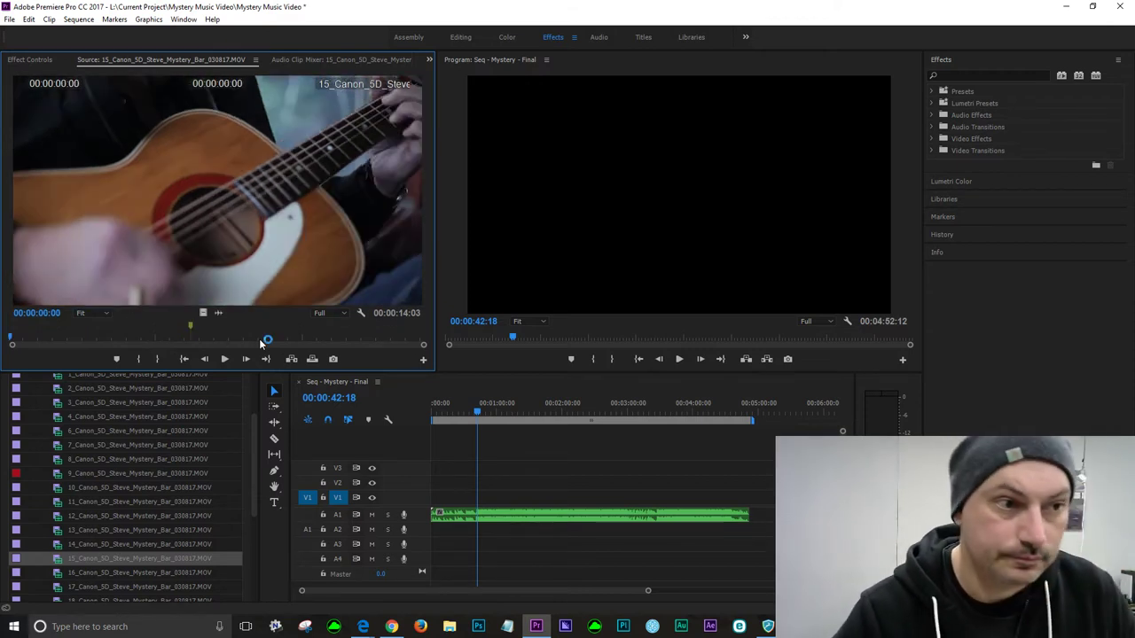
pyautogui.press('l')
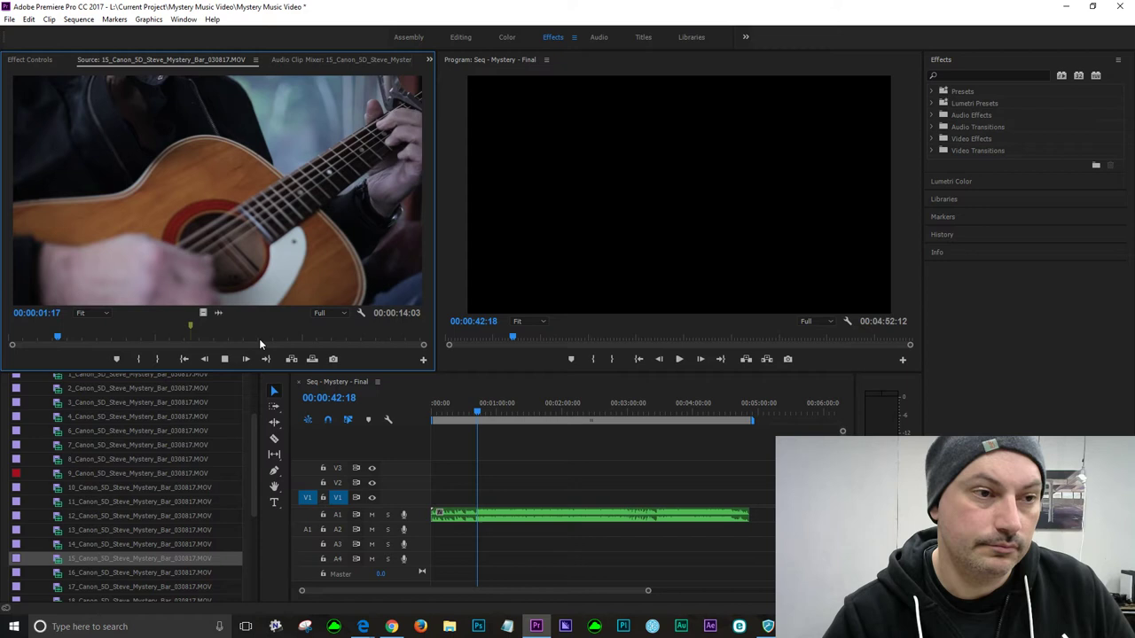
pyautogui.press('k')
pyautogui.press('m')
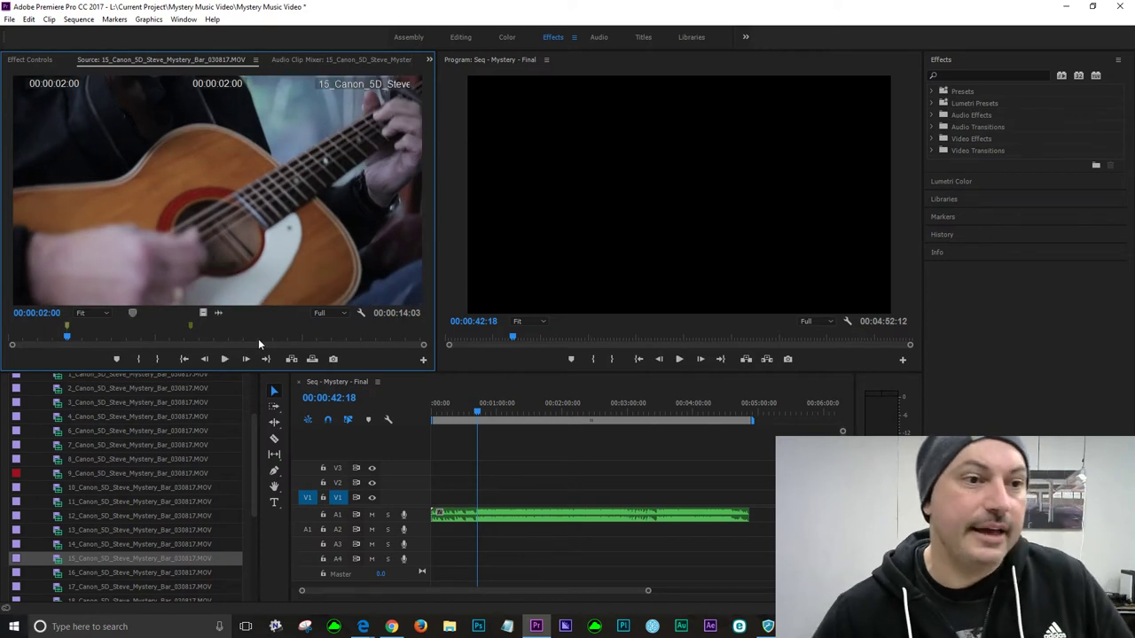
# - Load clip 16 and play it from 00:00:03:03 to find the lyrics
pyautogui.doubleClick(56, 577)
pyautogui.scroll(-4, 133, 505)
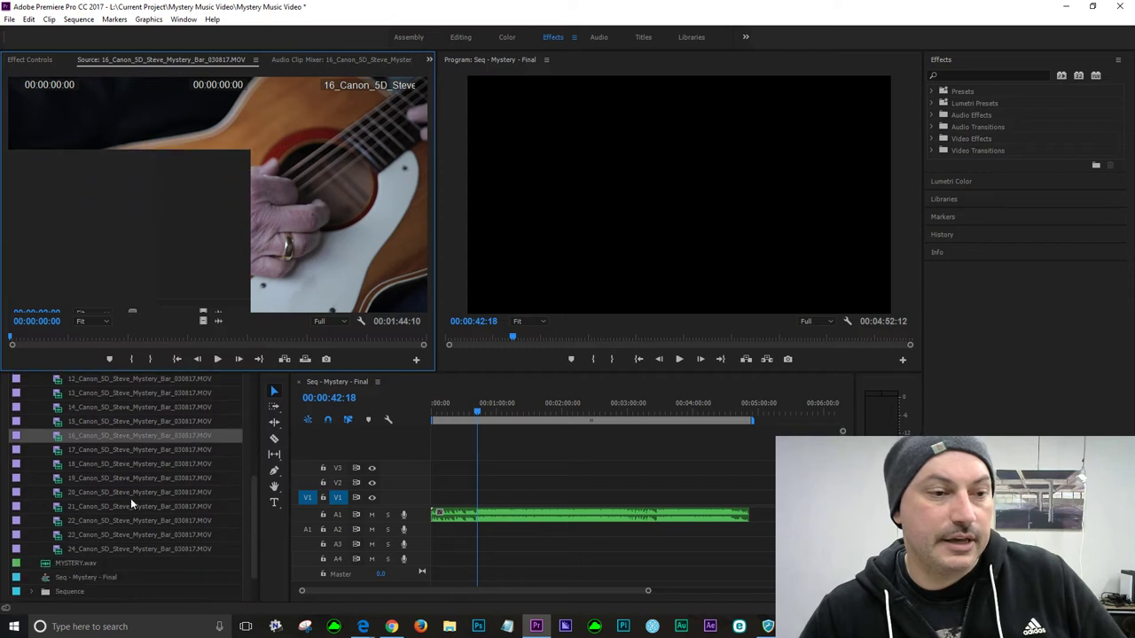
pyautogui.click(158, 337)
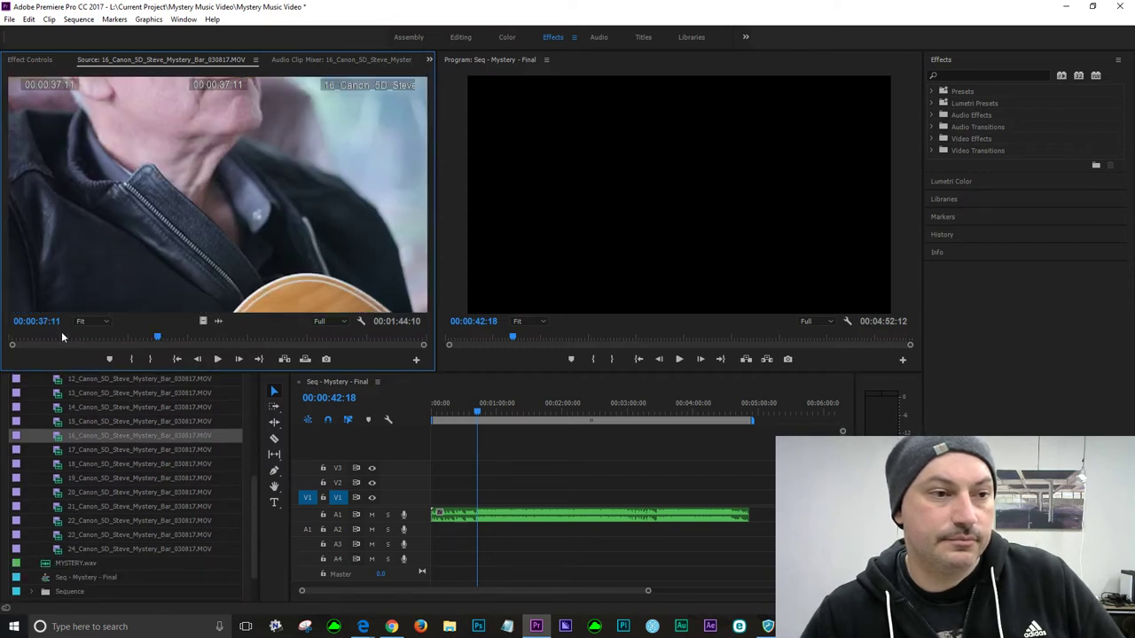
pyautogui.press('Home')
pyautogui.click(25, 342)
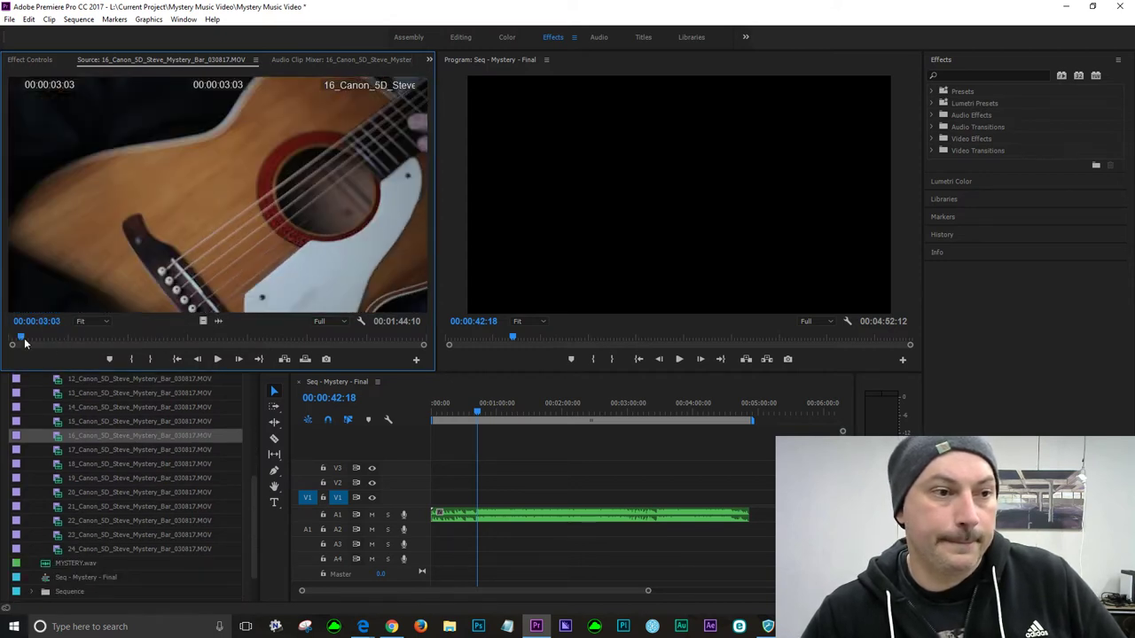
pyautogui.press('space')
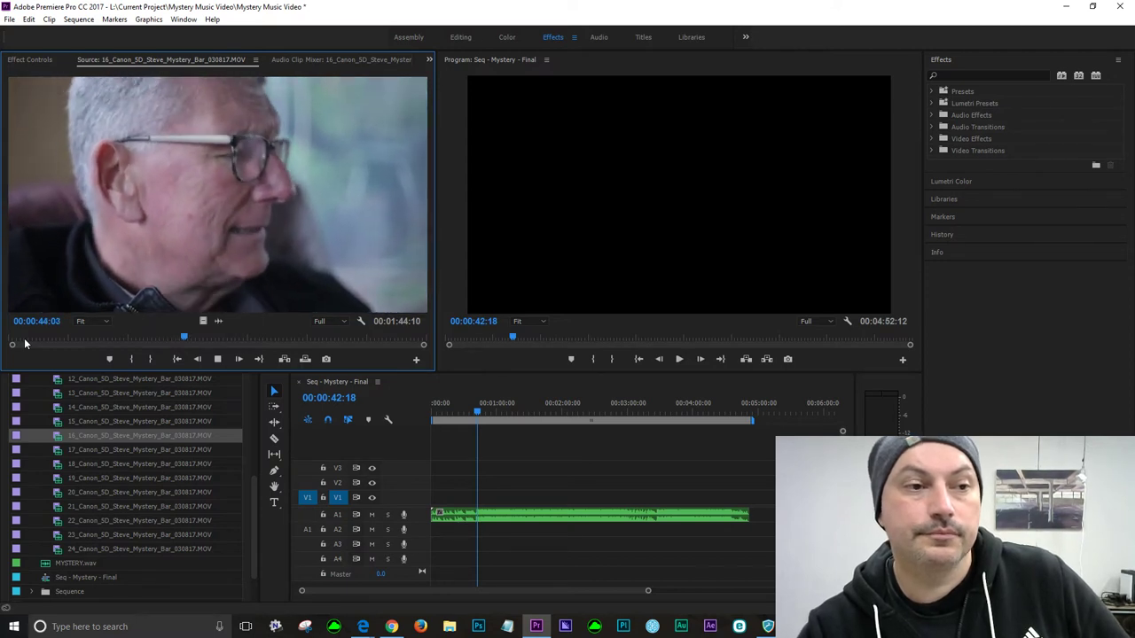
pyautogui.press('space')
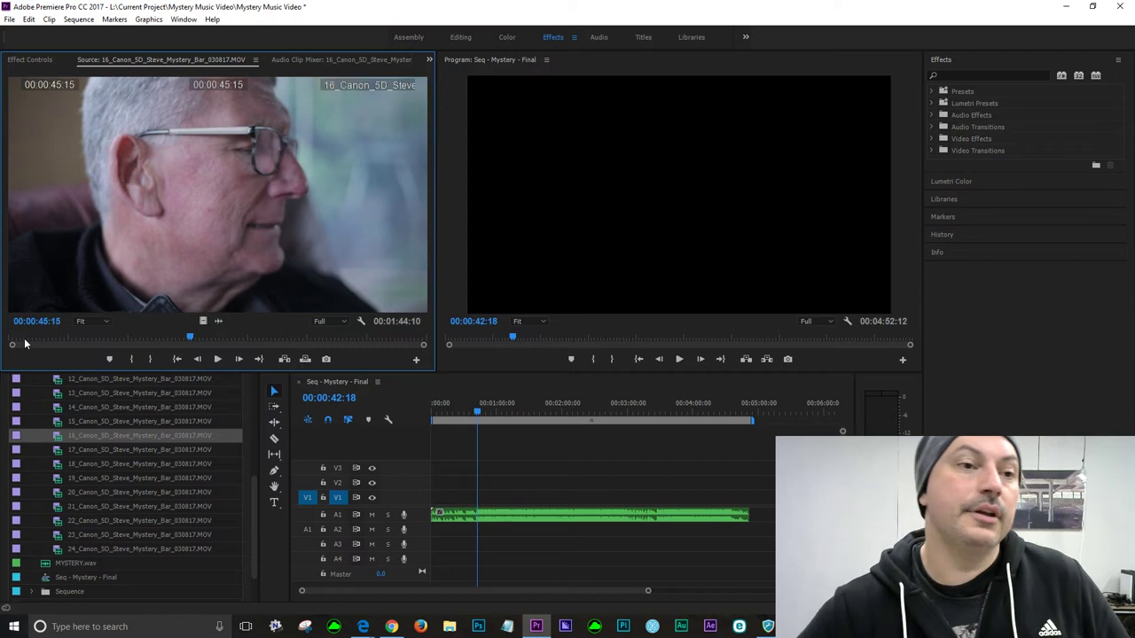
# - Add a marker at 00:00:41:11 where the lyrics begin and open its details
pyautogui.click(163, 340)
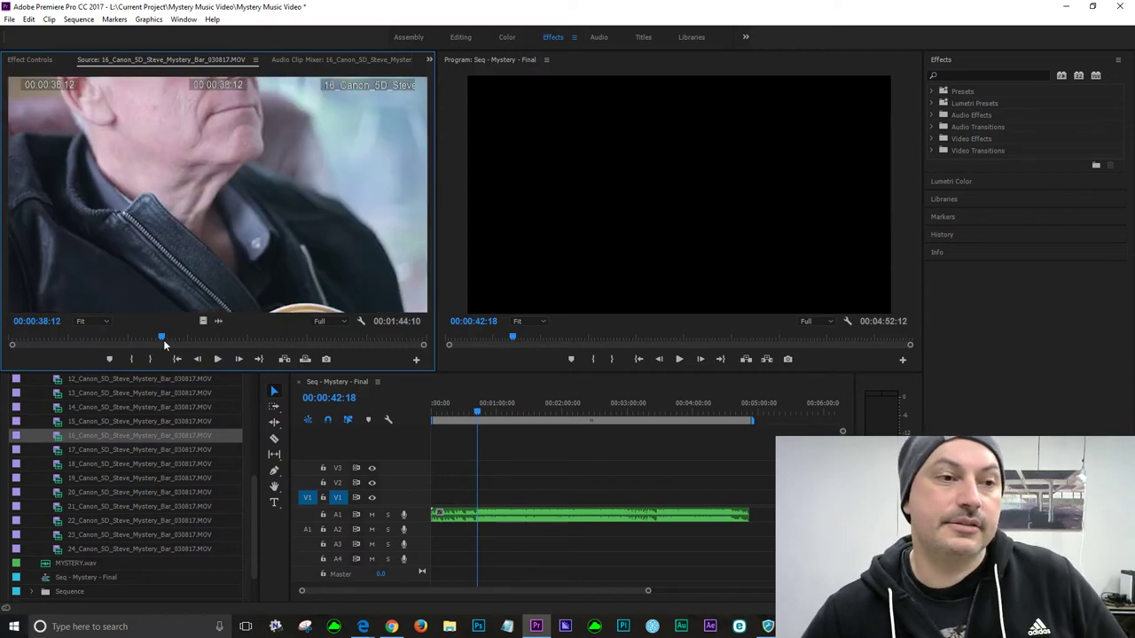
pyautogui.press('space')
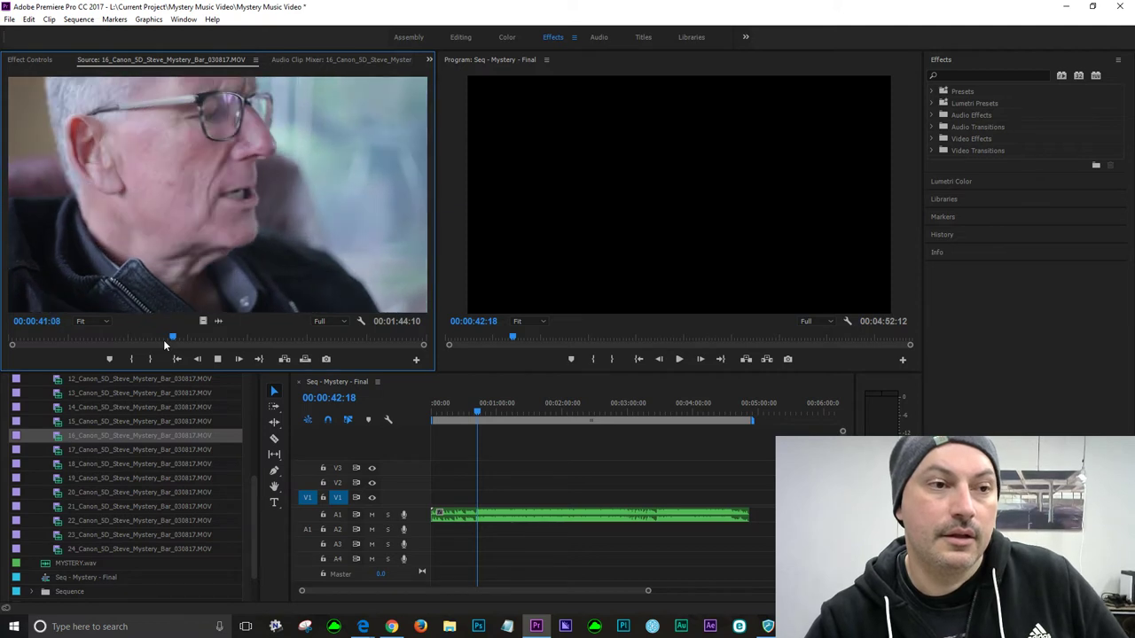
pyautogui.press('space')
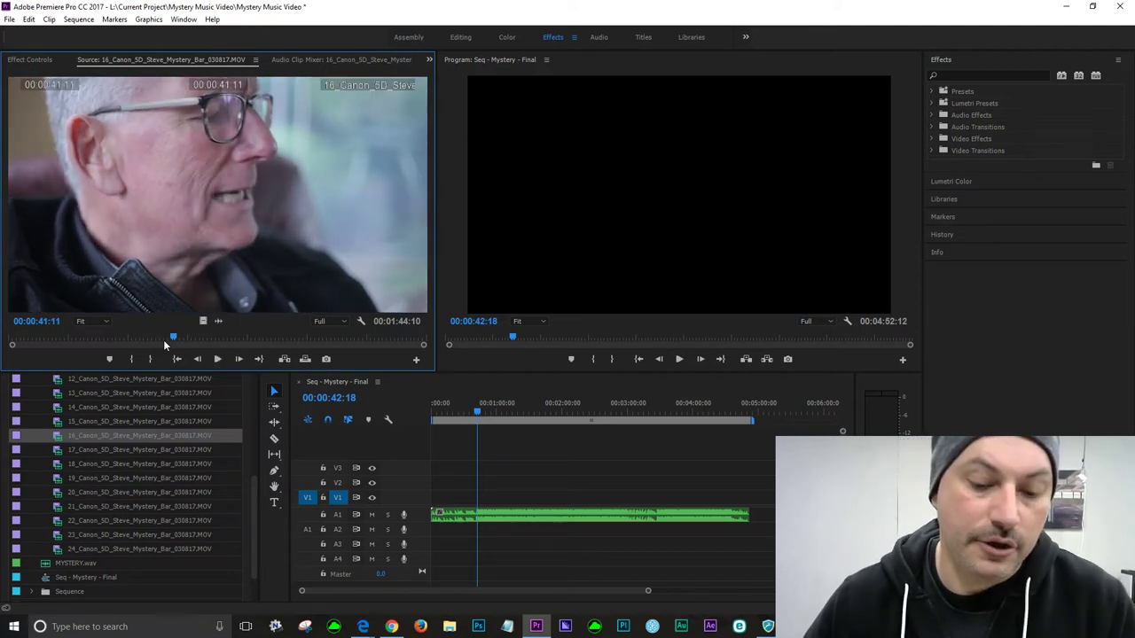
pyautogui.press('m')
pyautogui.press('m')
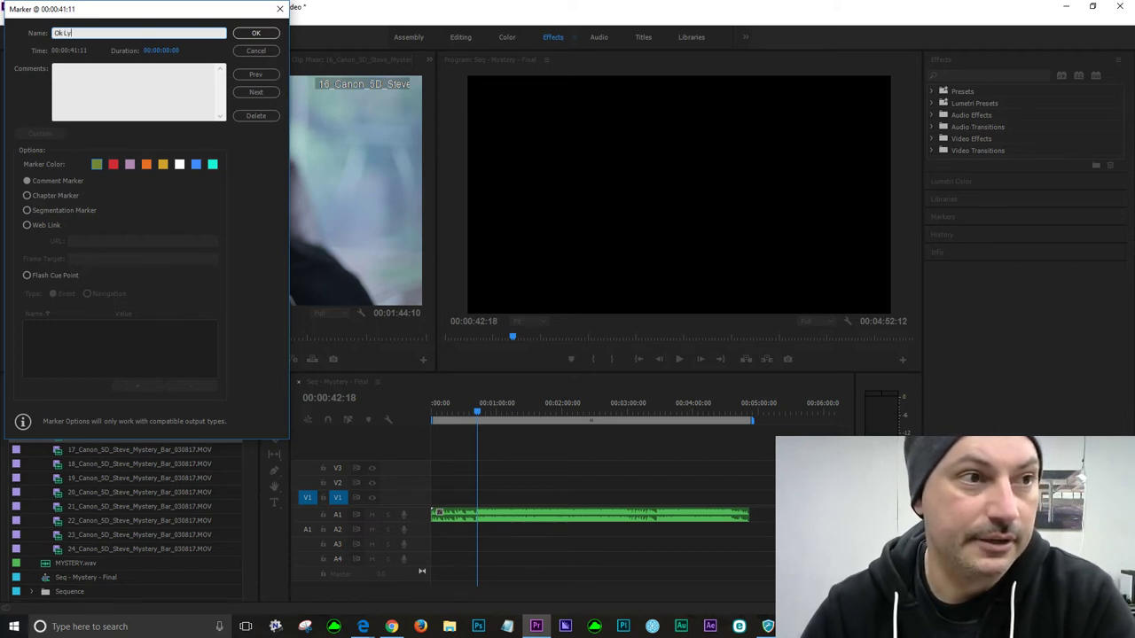
# - Name the marker 'Ok Lyric' with the comment 'Start of the Song' and confirm
pyautogui.write('Ok Lyric')
pyautogui.press('Tab')
pyautogui.write('S')
pyautogui.press('Menu')
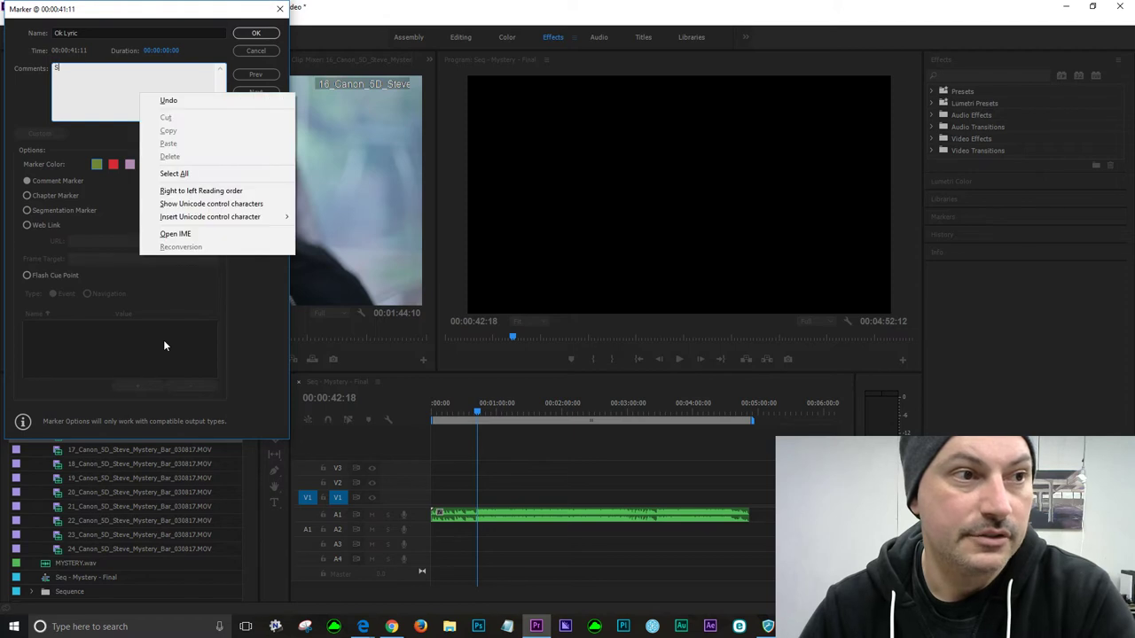
pyautogui.press('Escape')
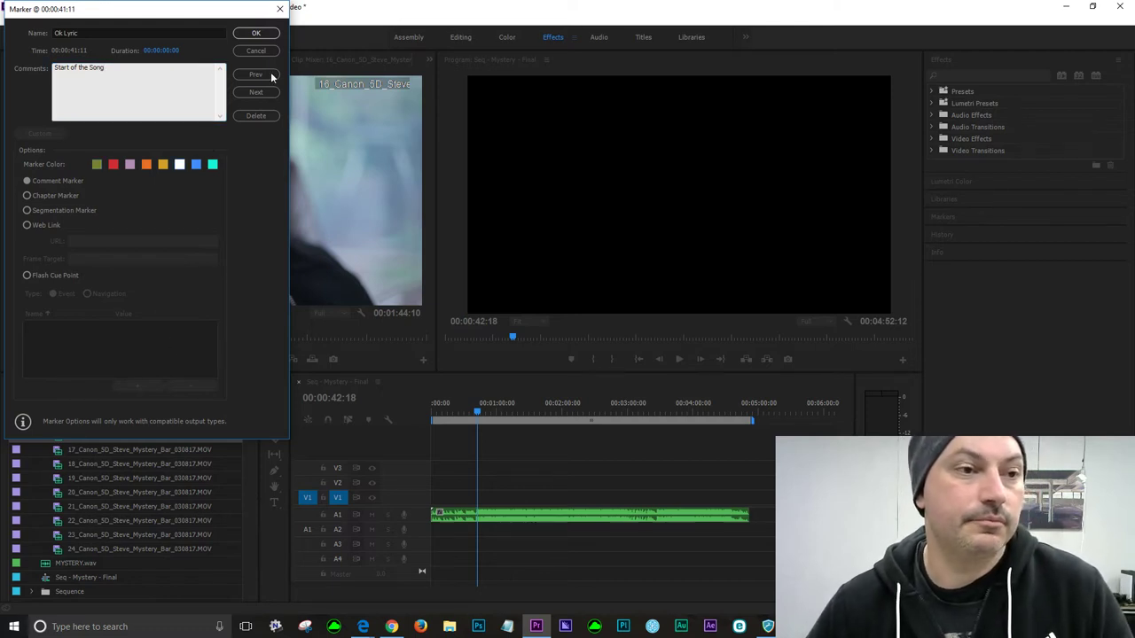
pyautogui.click(265, 35)
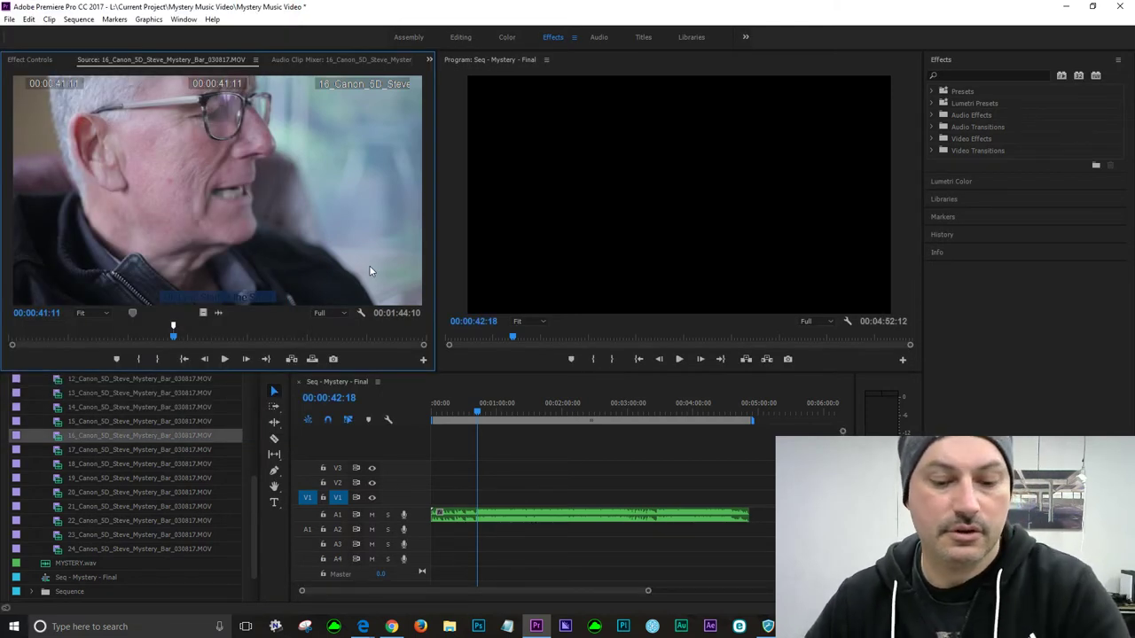
# - Save the project, then add a cyan marker at 00:01:02:21 where the verse starts
pyautogui.hotkey('ctrl', 's')
pyautogui.press('space')
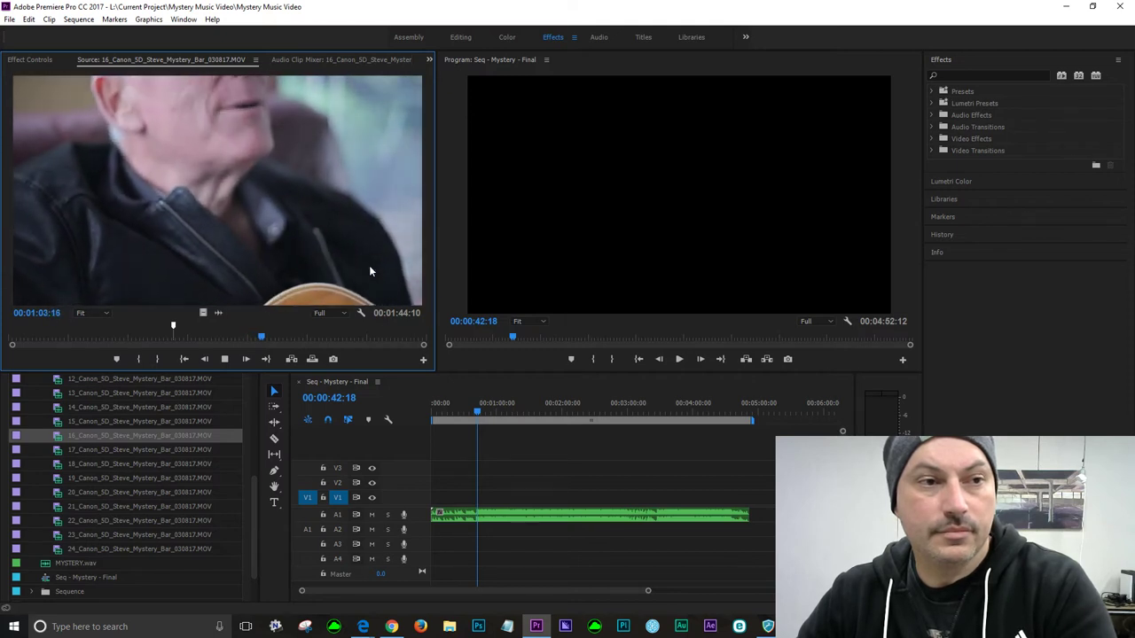
pyautogui.press('space')
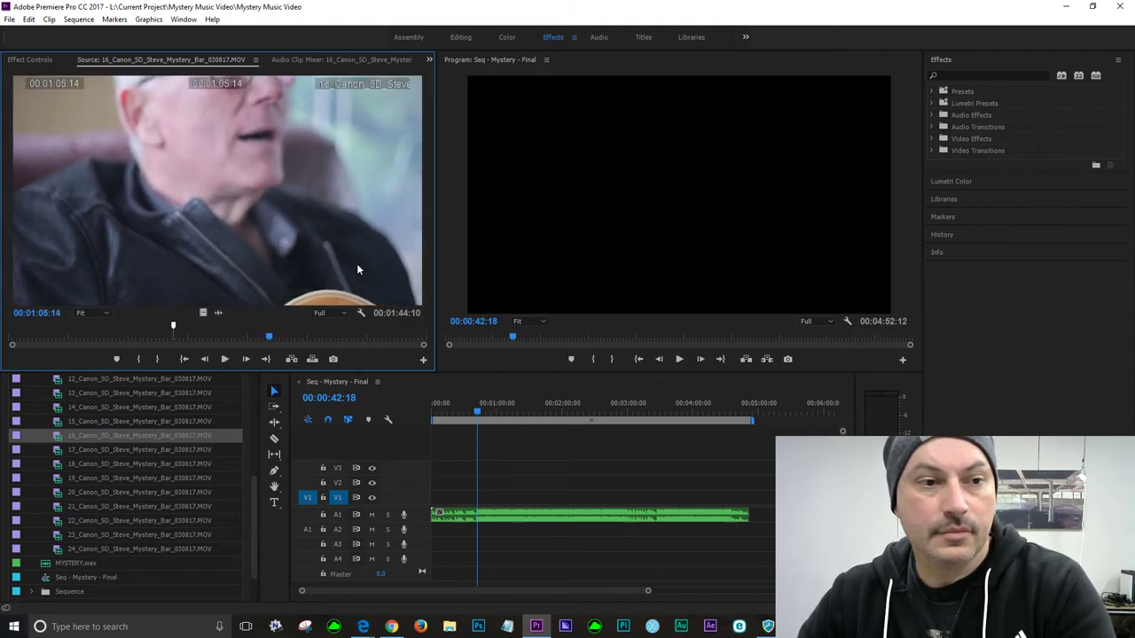
pyautogui.click(250, 336)
pyautogui.press('space')
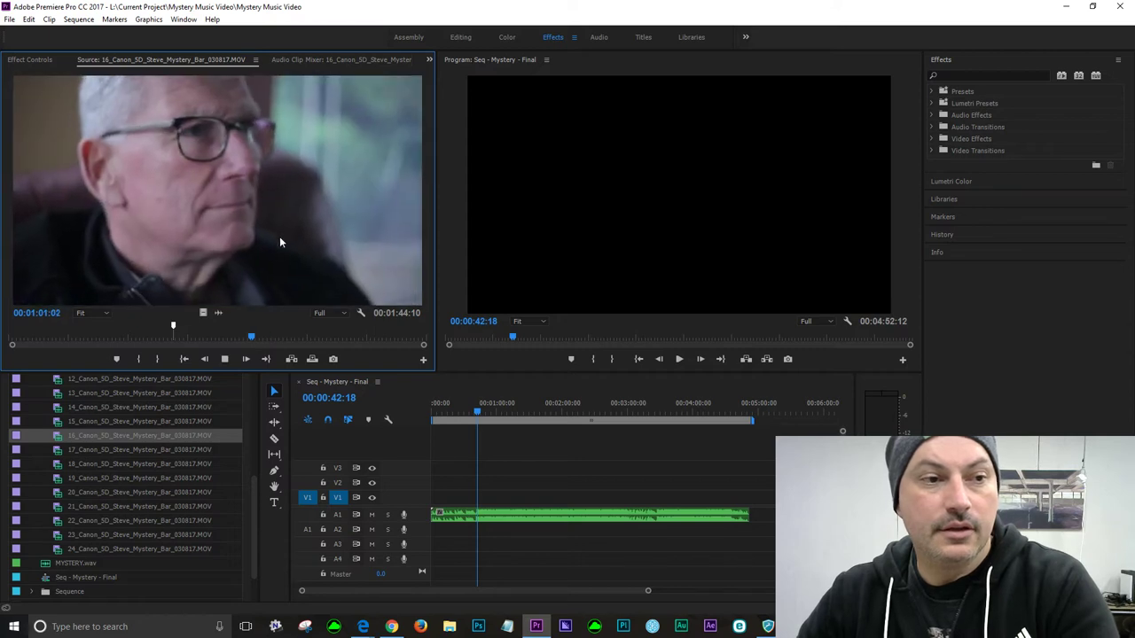
pyautogui.press('space')
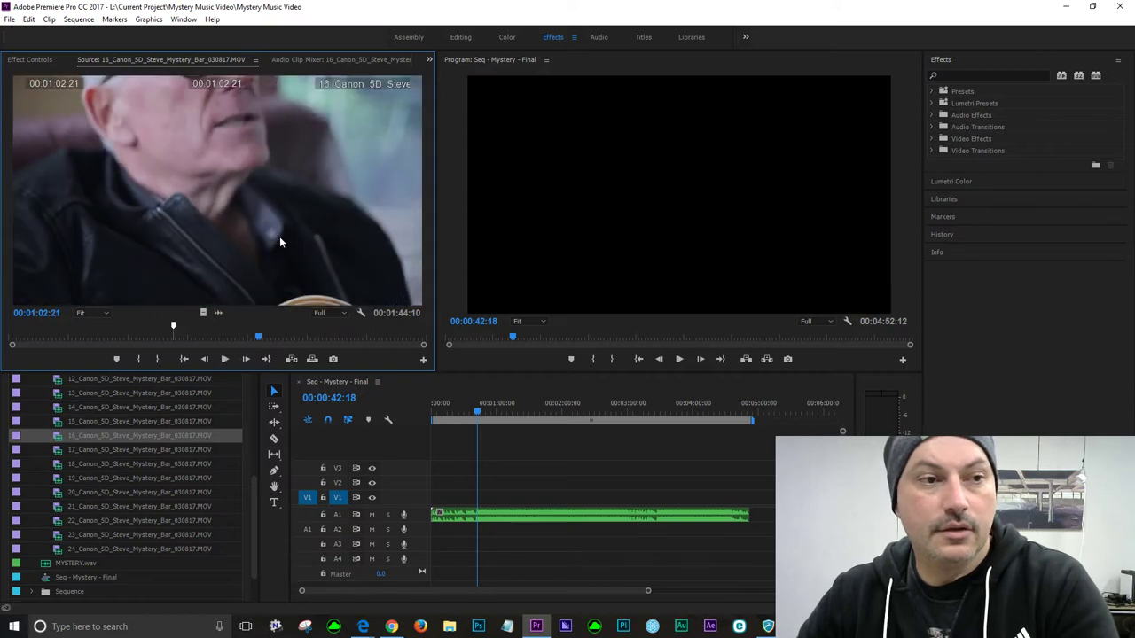
pyautogui.moveTo(173, 327)
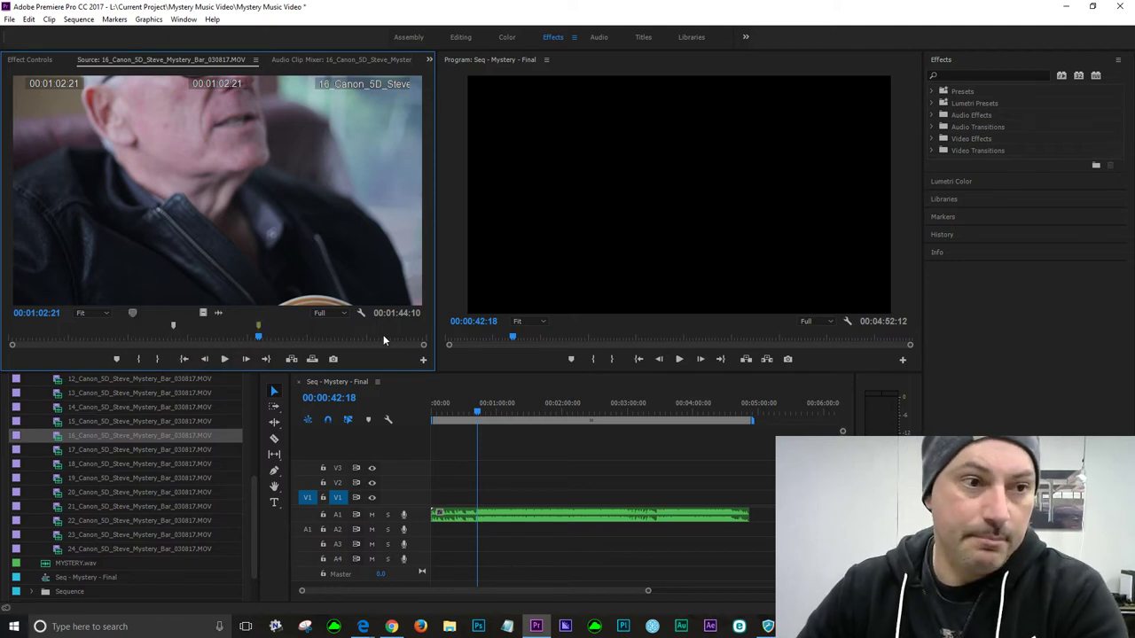
pyautogui.press('m')
pyautogui.press('m')
pyautogui.click(212, 164)
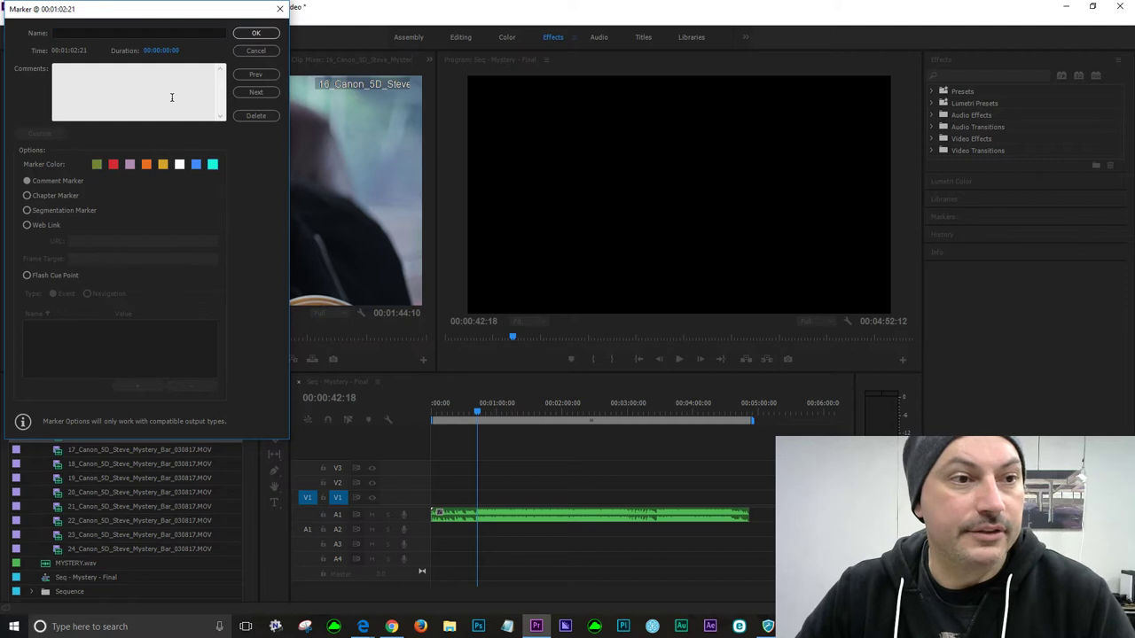
# - Name the 00:01:02:21 marker 'Sunflowers Verse' and confirm it
pyautogui.click(89, 33)
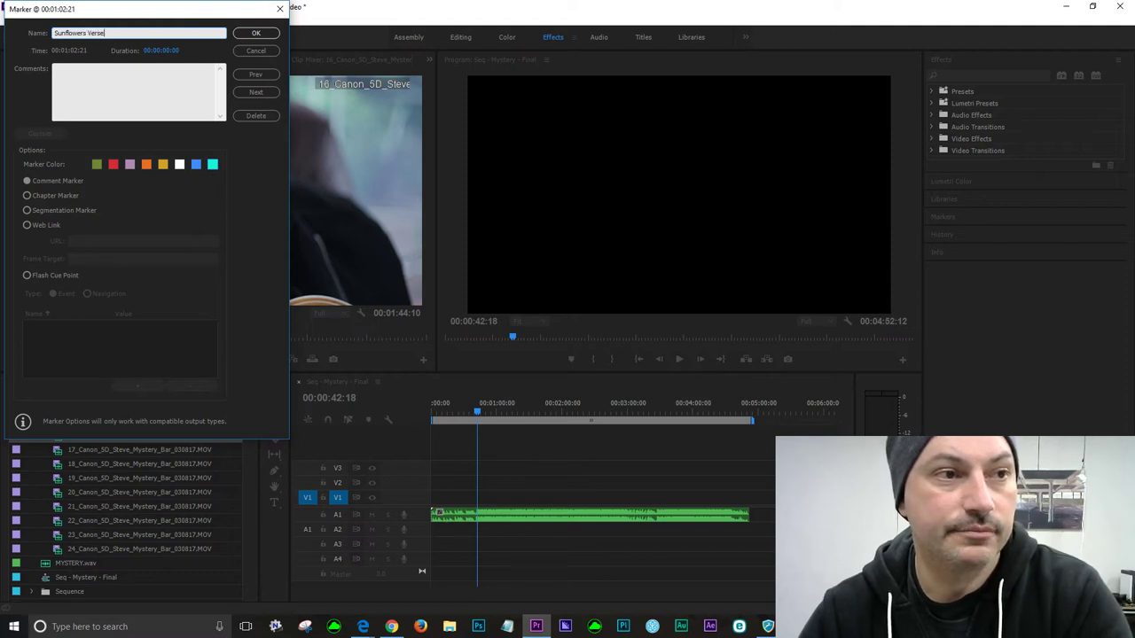
pyautogui.click(255, 33)
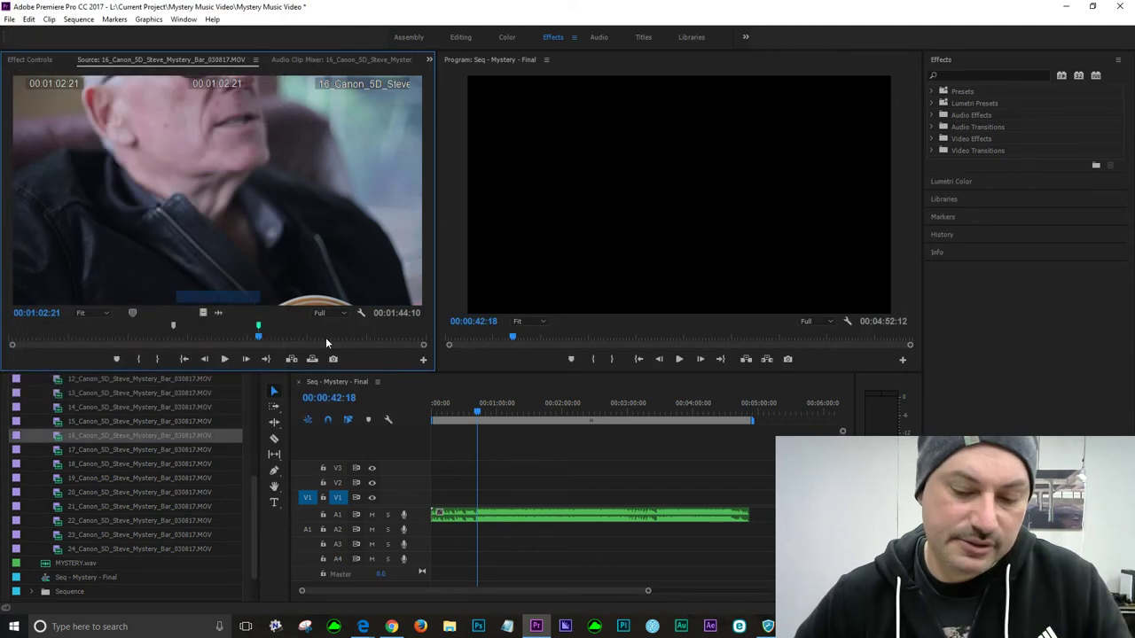
# - Play through clip 16 and add a marker near the end at 00:01:40:01 for 'Out of Focus'
pyautogui.press('space')
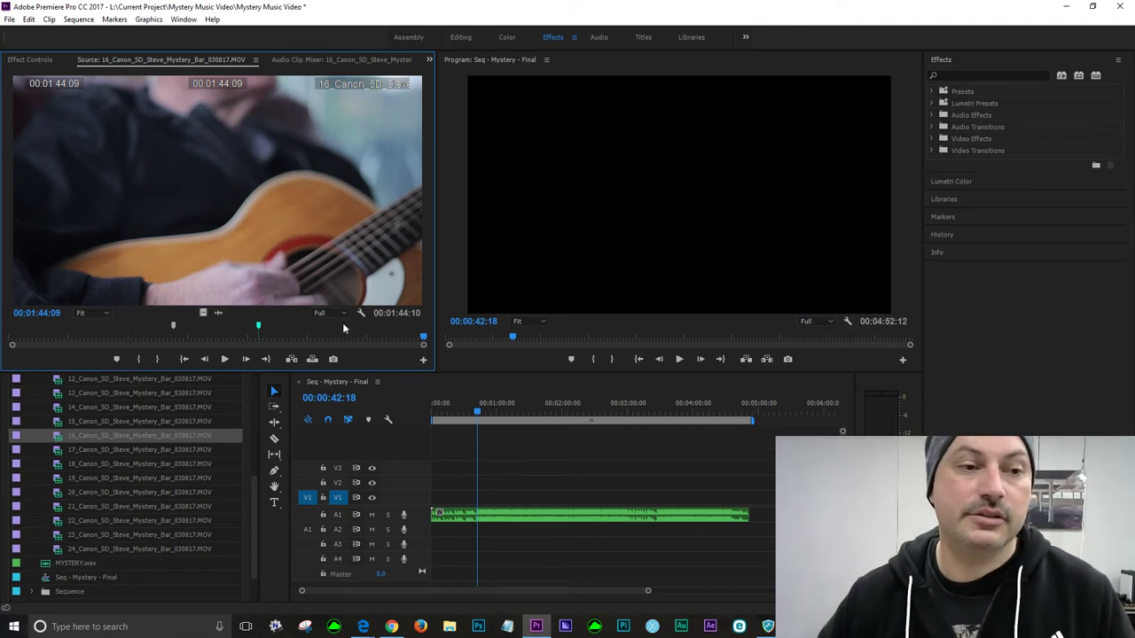
pyautogui.click(403, 339)
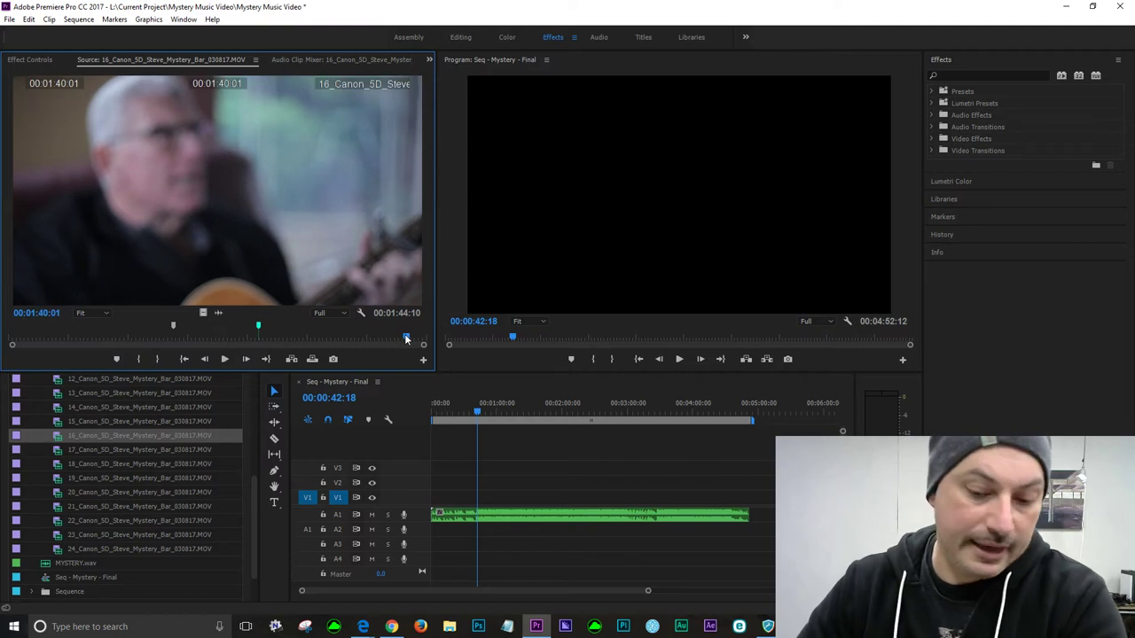
pyautogui.press('m')
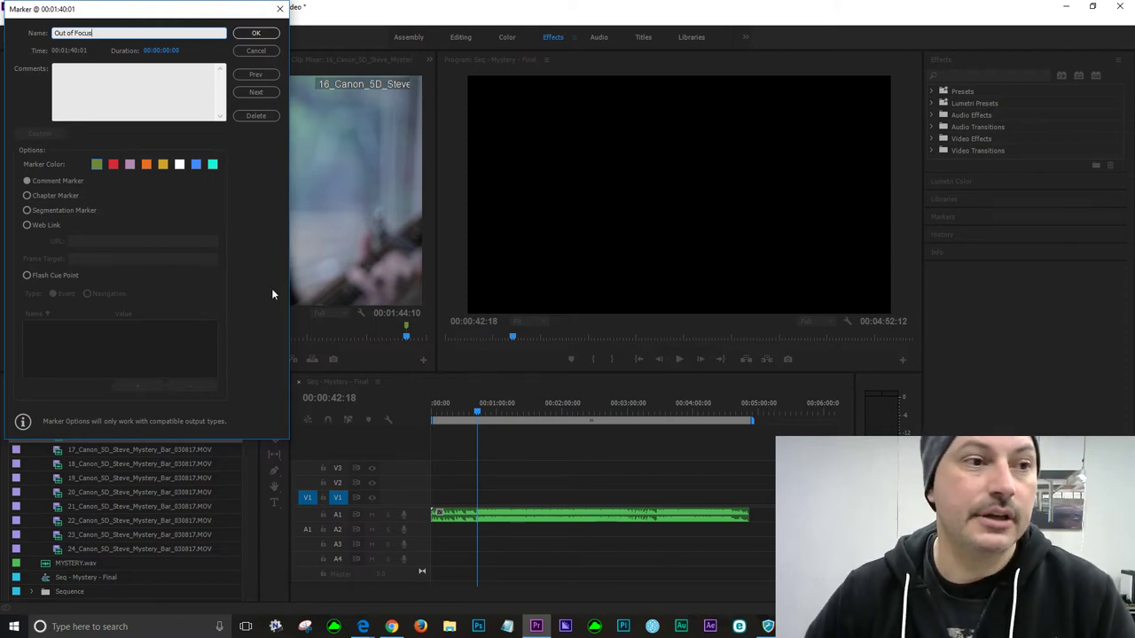
# - Save the Out of Focus marker, then add a 'Love the Close Ups' marker at 00:00:02:12
pyautogui.click(263, 36)
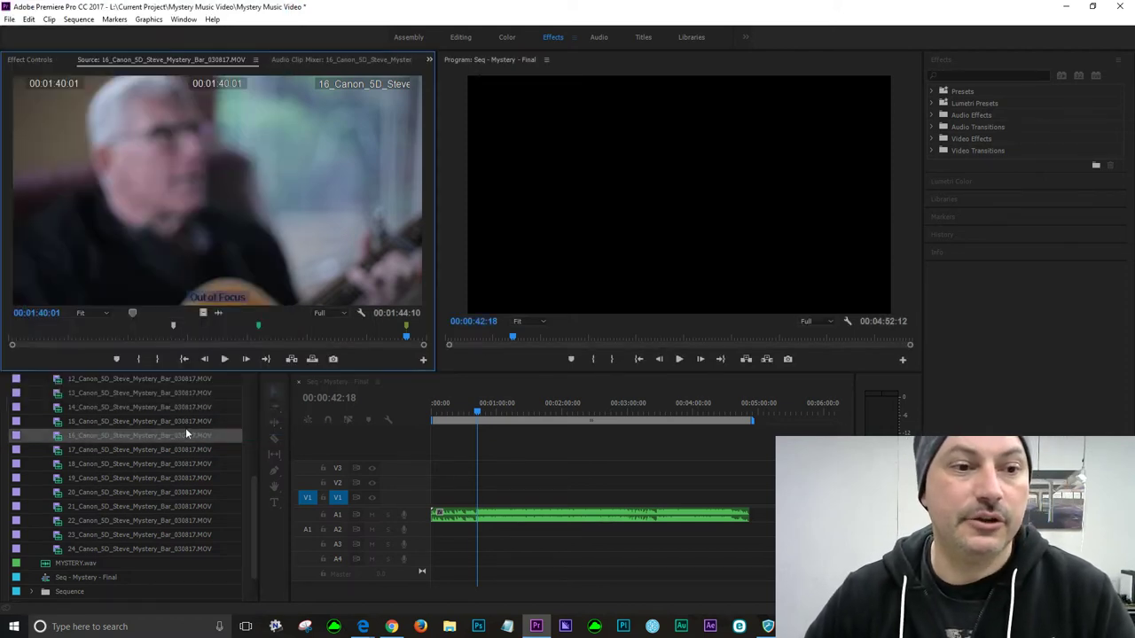
pyautogui.click(16, 330)
pyautogui.press('space')
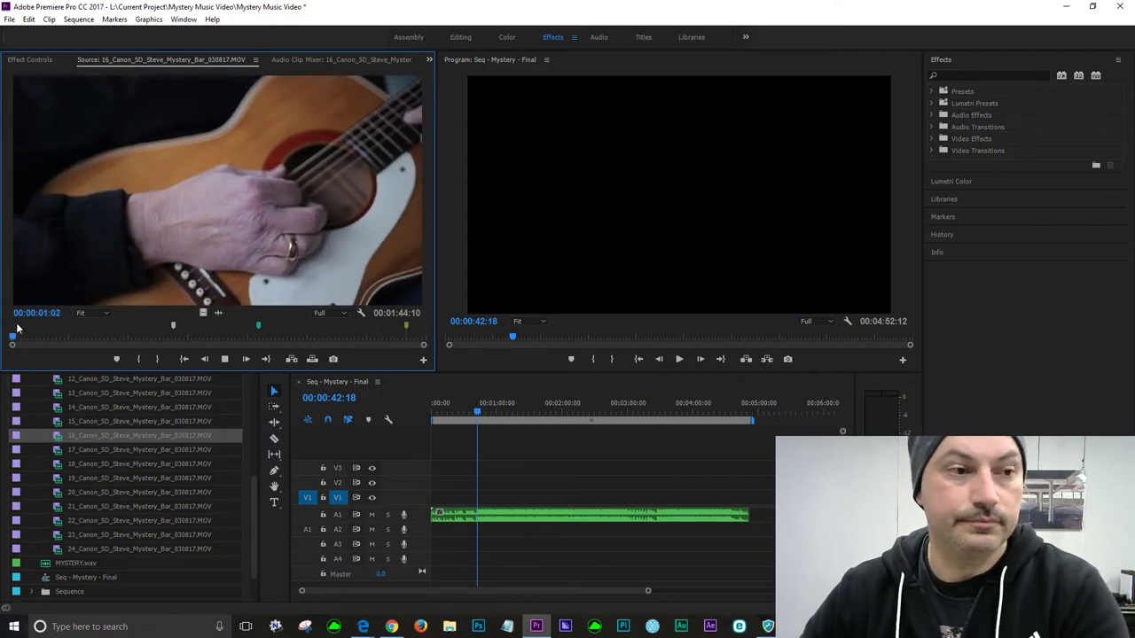
pyautogui.press('space')
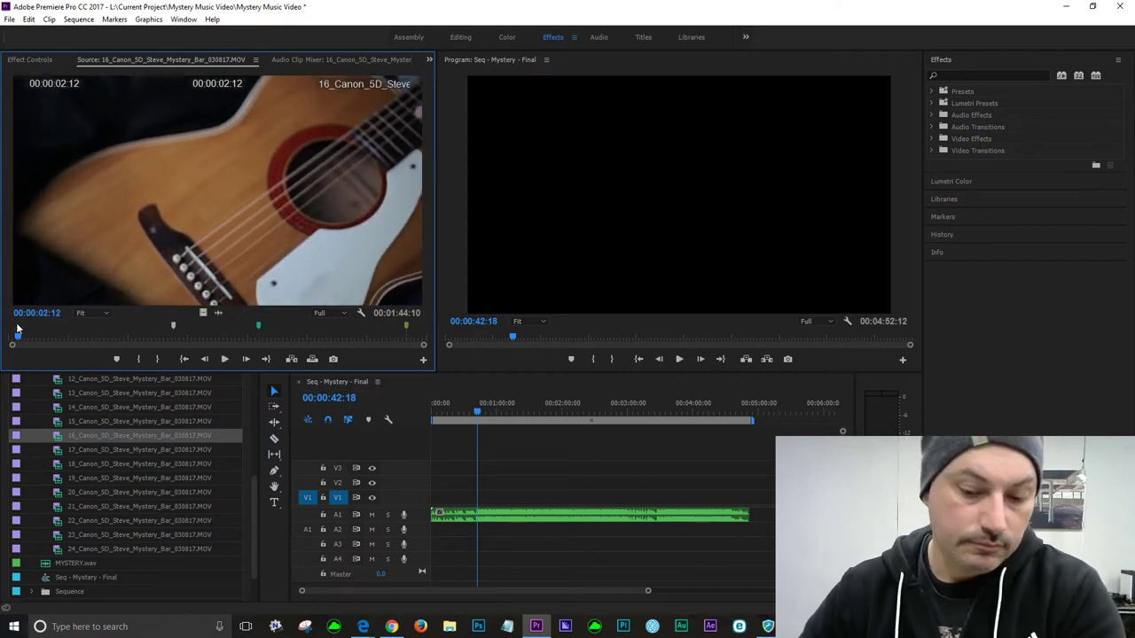
pyautogui.press('m')
pyautogui.press('m')
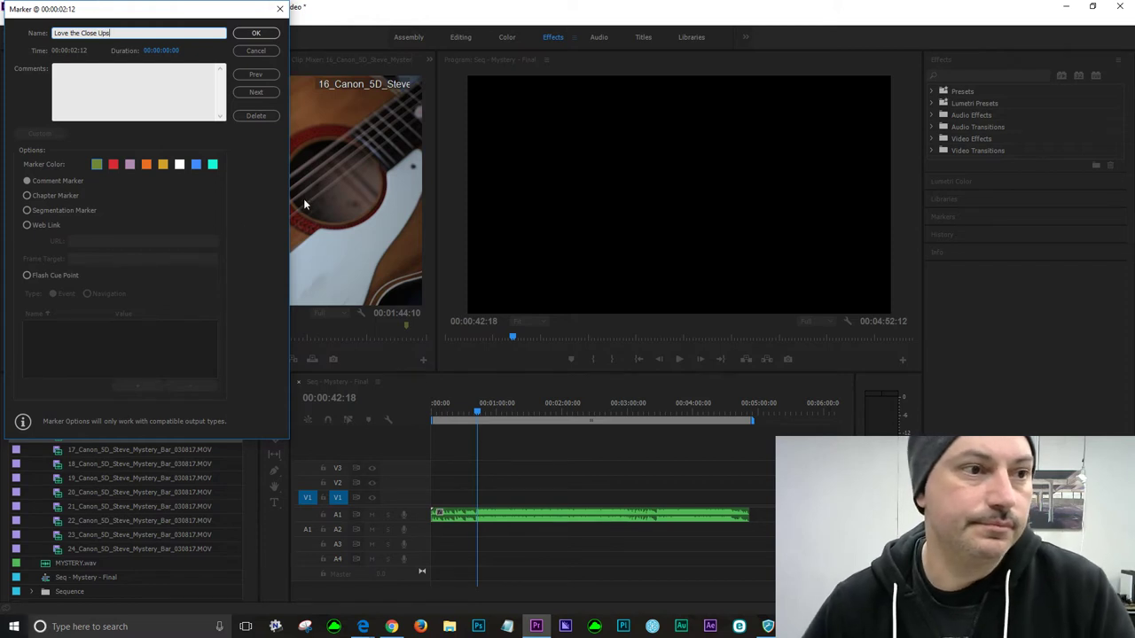
pyautogui.click(257, 36)
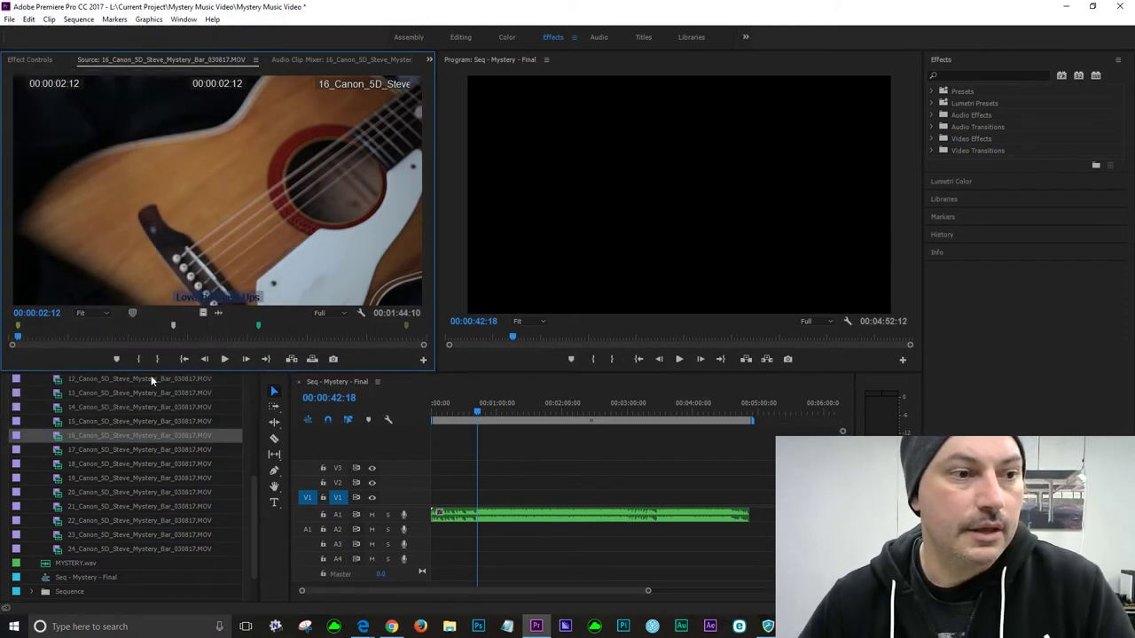
# - Load 17_Canon_5D_Steve_Mystery_Bar_030817.MOV into the Source monitor and play it
pyautogui.doubleClick(63, 452)
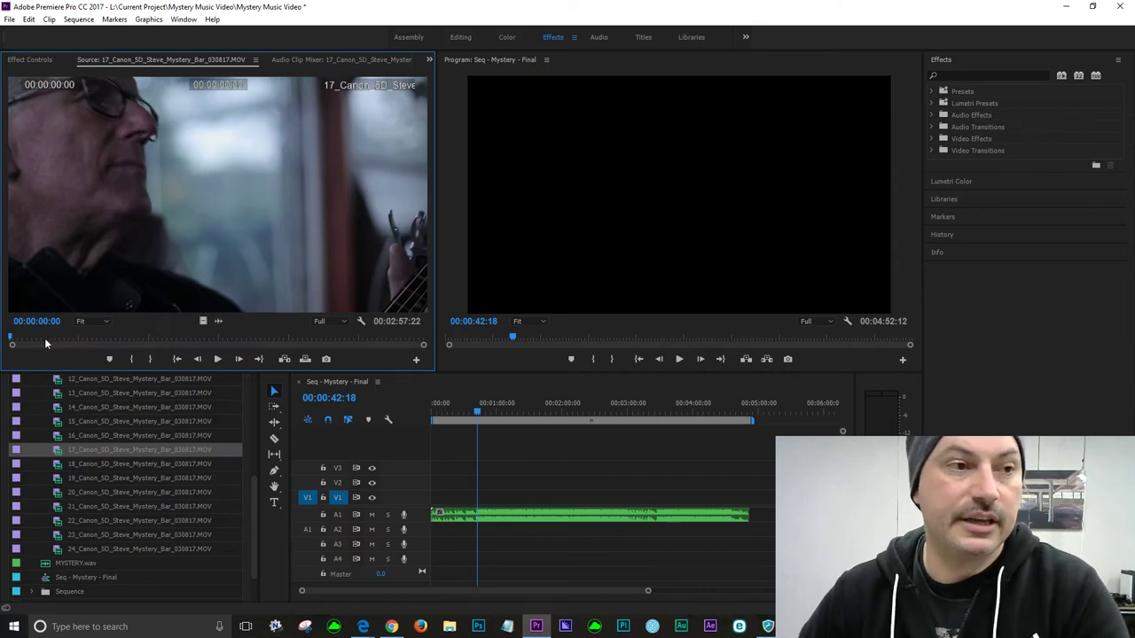
pyautogui.press('space')
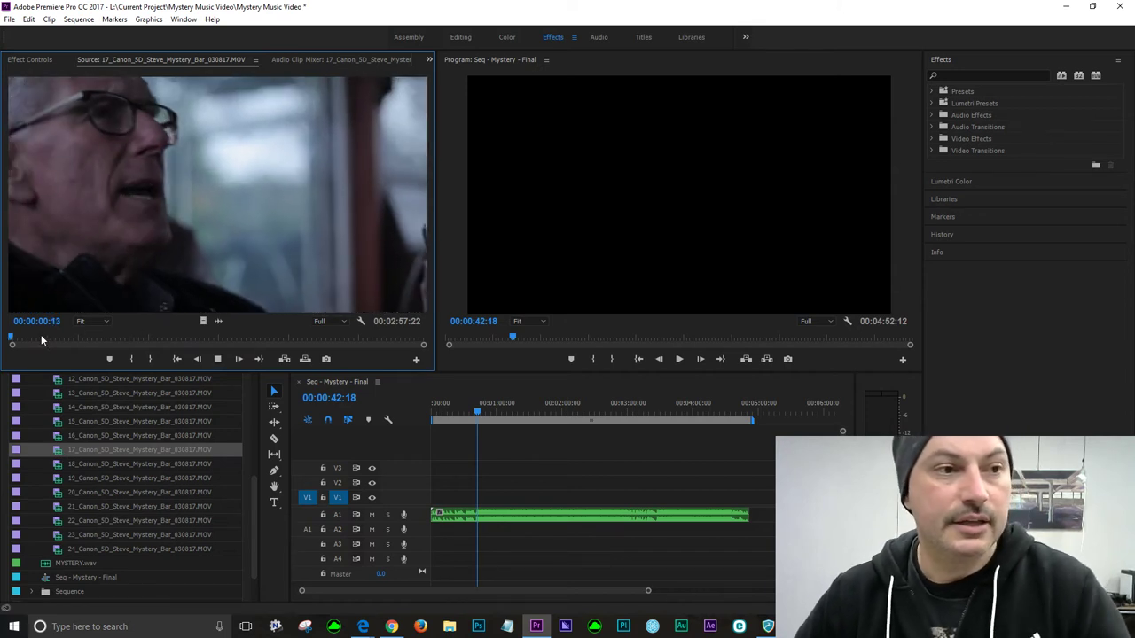
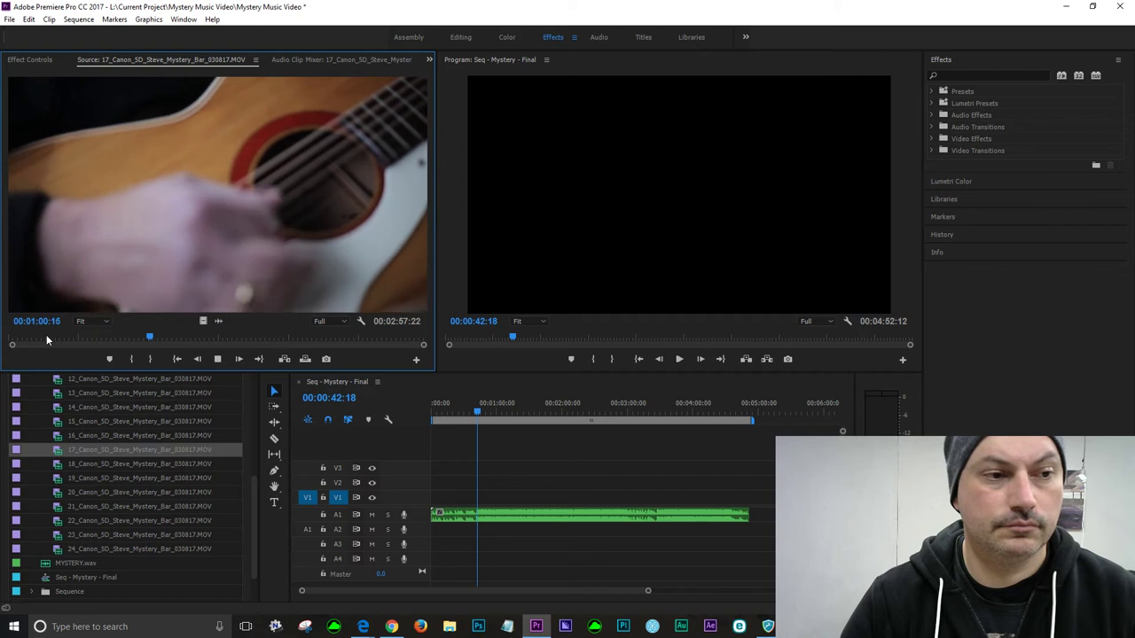
# - Add markers to clip 17 at 01:00:20 and 01:47:11 while it plays
pyautogui.press('space')
pyautogui.press('m')
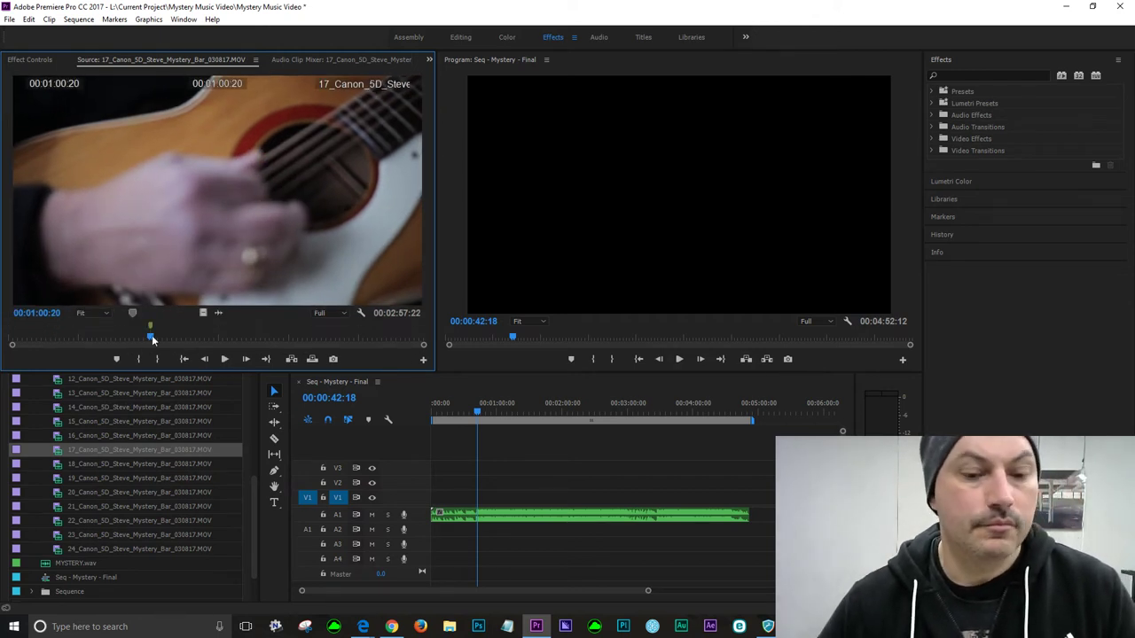
pyautogui.press('space')
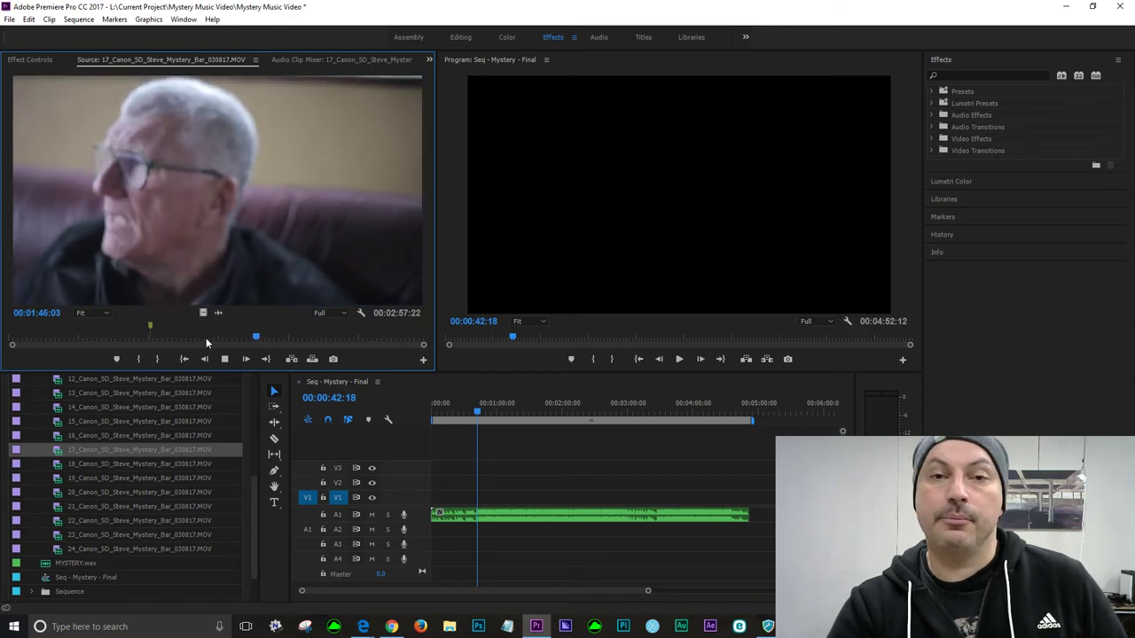
pyautogui.press('space')
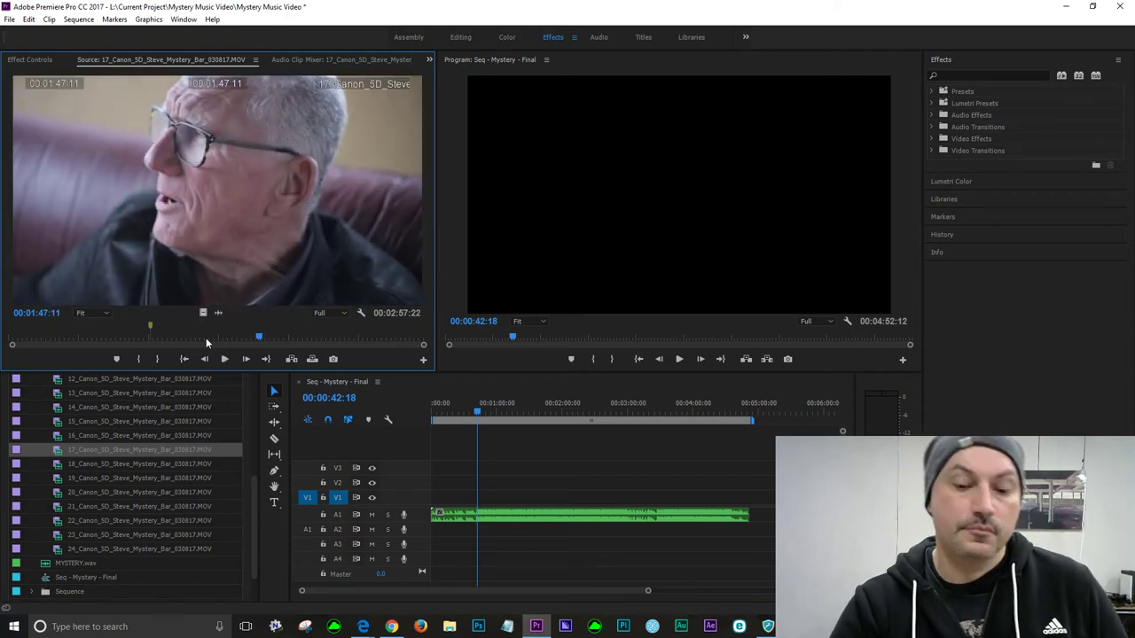
pyautogui.press('o')
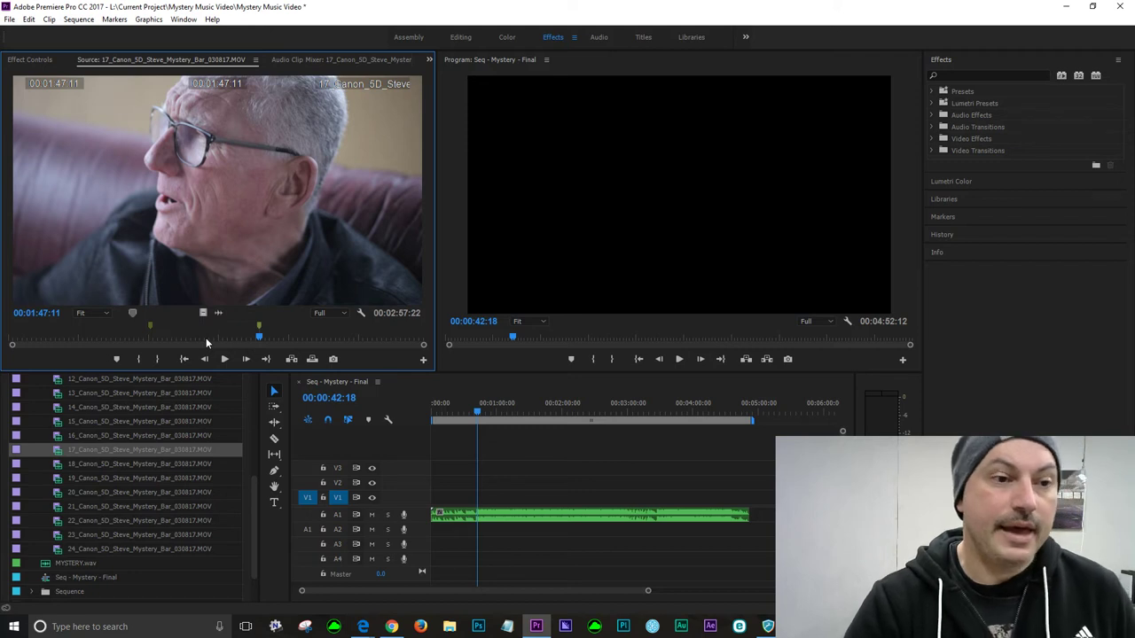
pyautogui.press('m')
pyautogui.press('m')
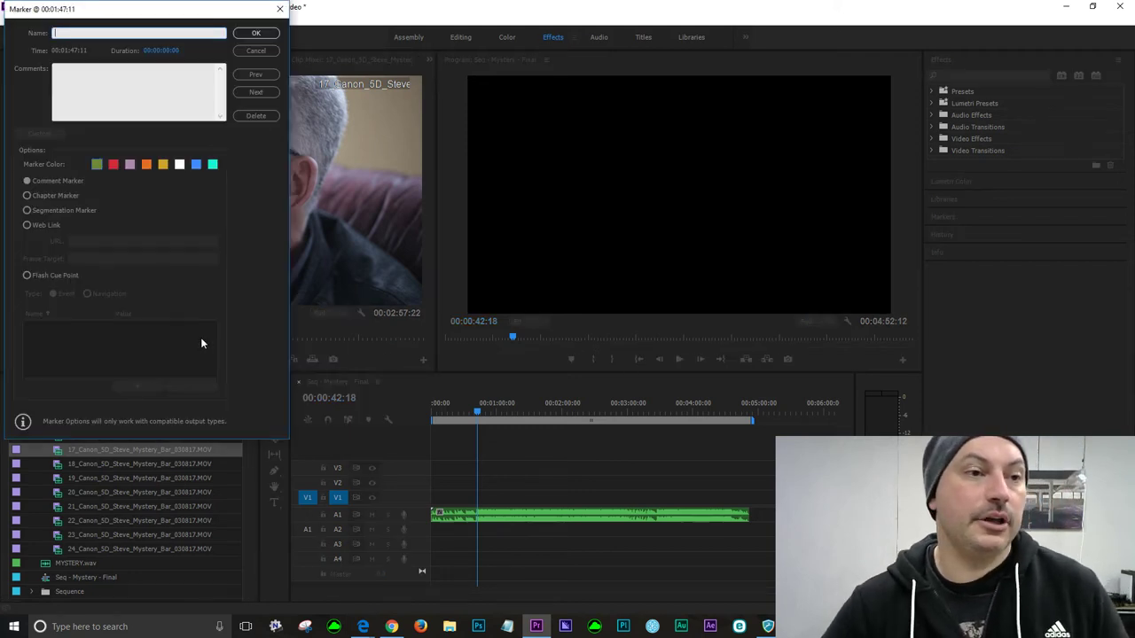
pyautogui.click(262, 32)
pyautogui.press('space')
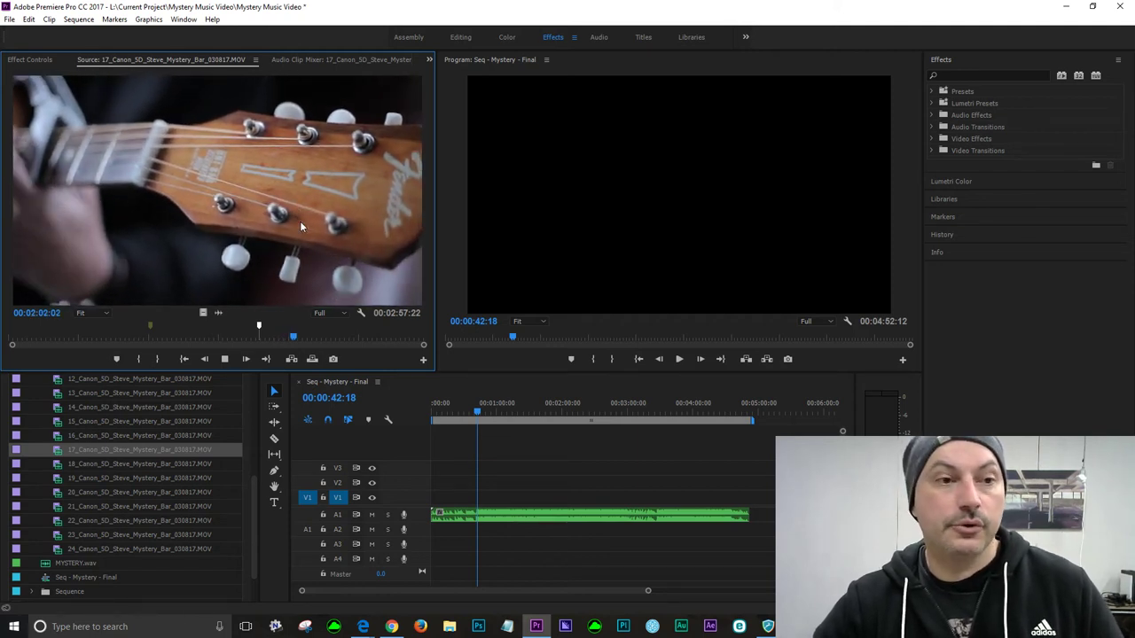
# - Add a marker named 'Close Up of Fret Board' at 02:02:23 in clip 17
pyautogui.press('space')
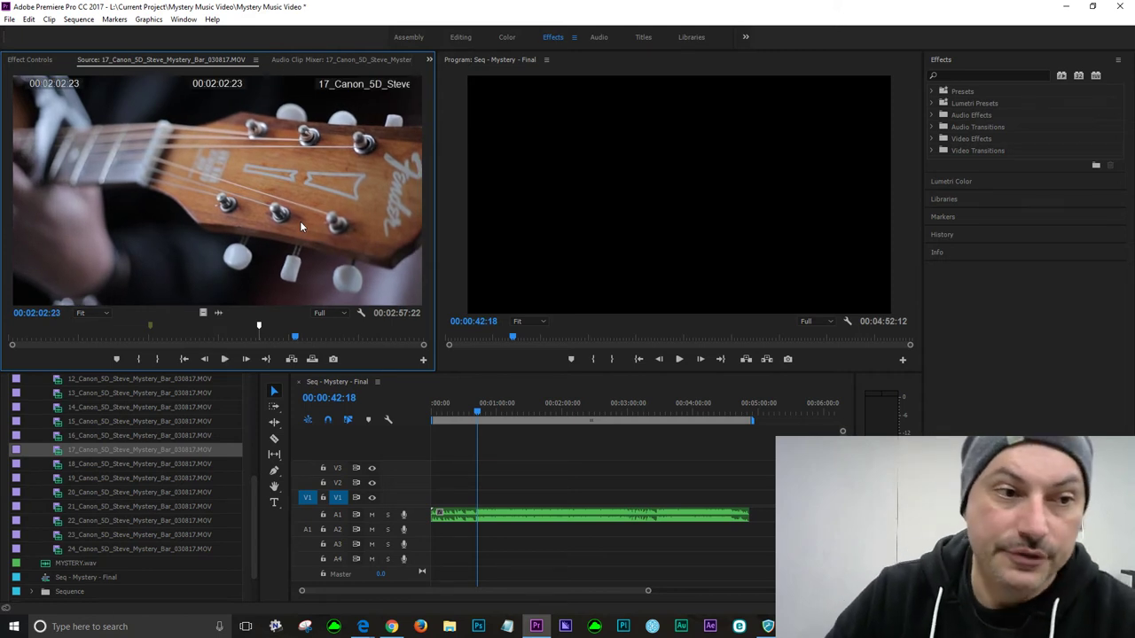
pyautogui.press('m')
pyautogui.press('m')
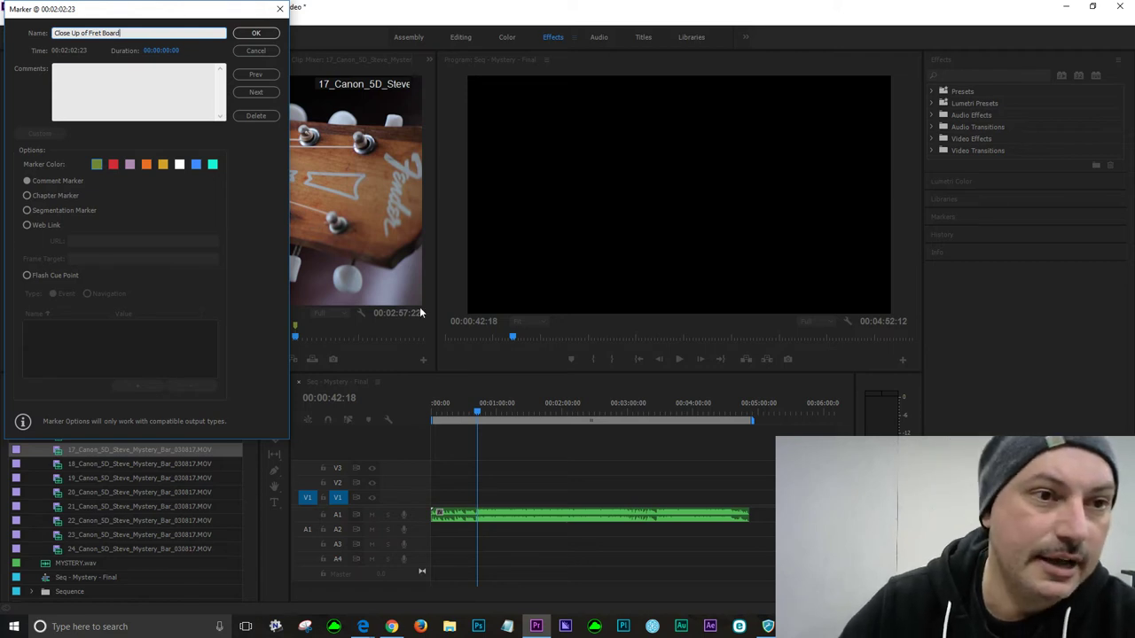
pyautogui.click(252, 34)
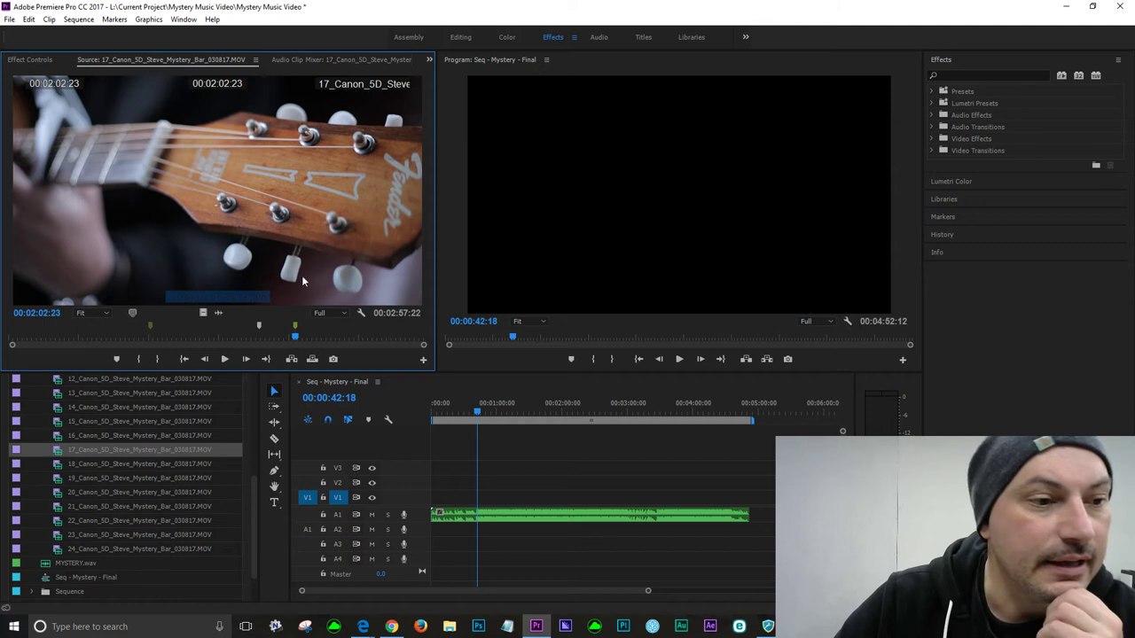
pyautogui.press('space')
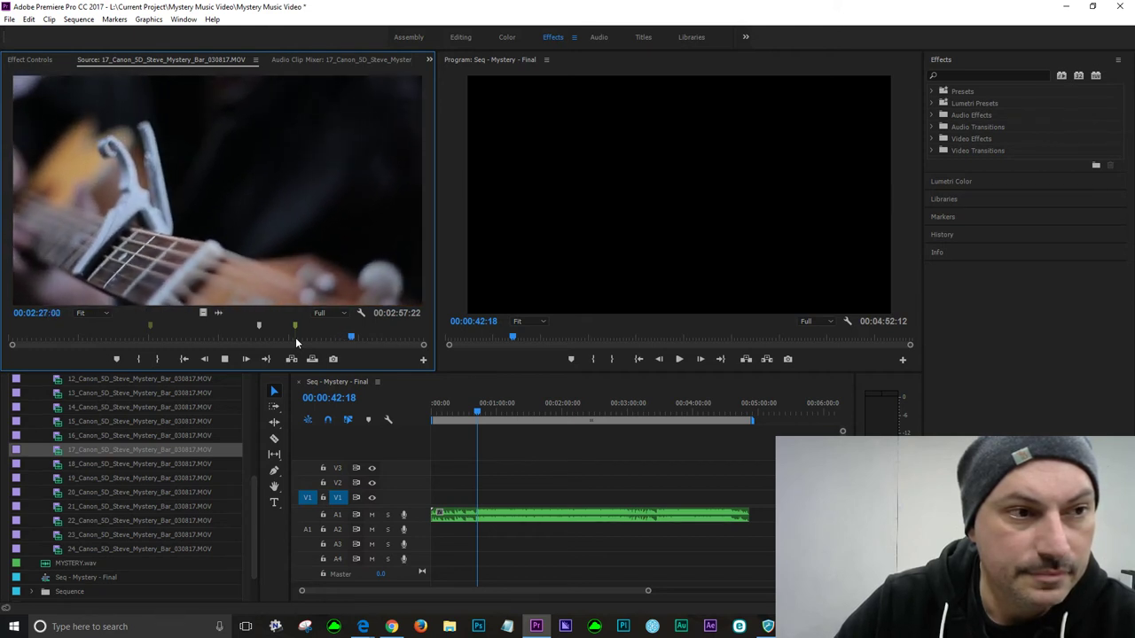
# - Mark 02:32:21 as 'Out of Focus', finish clip 17, and load clip 18
pyautogui.press('space')
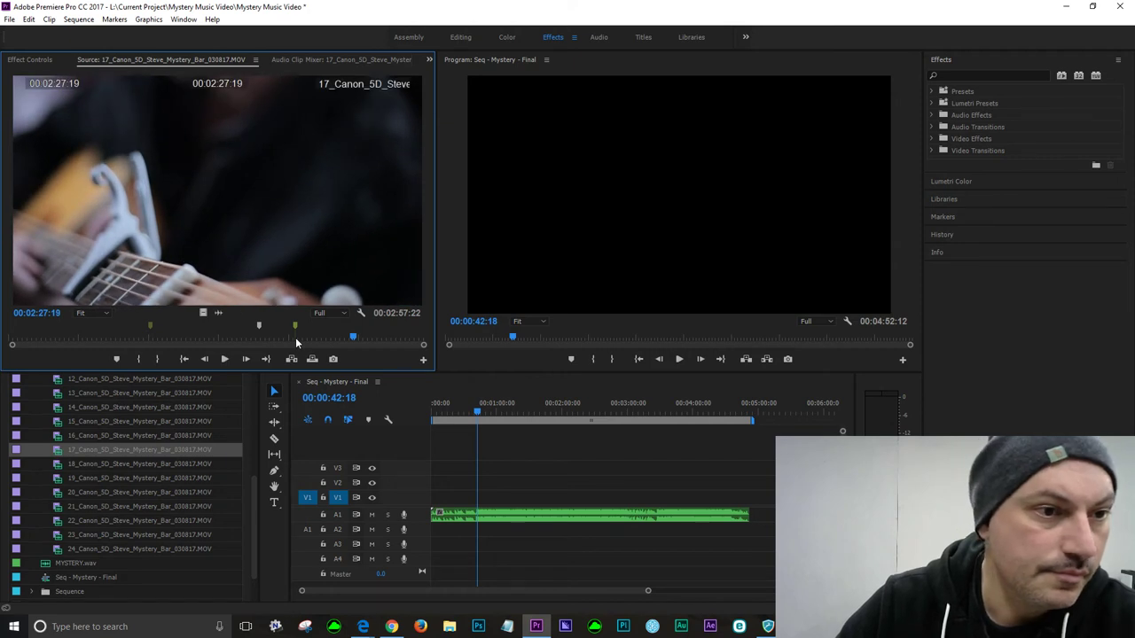
pyautogui.press('space')
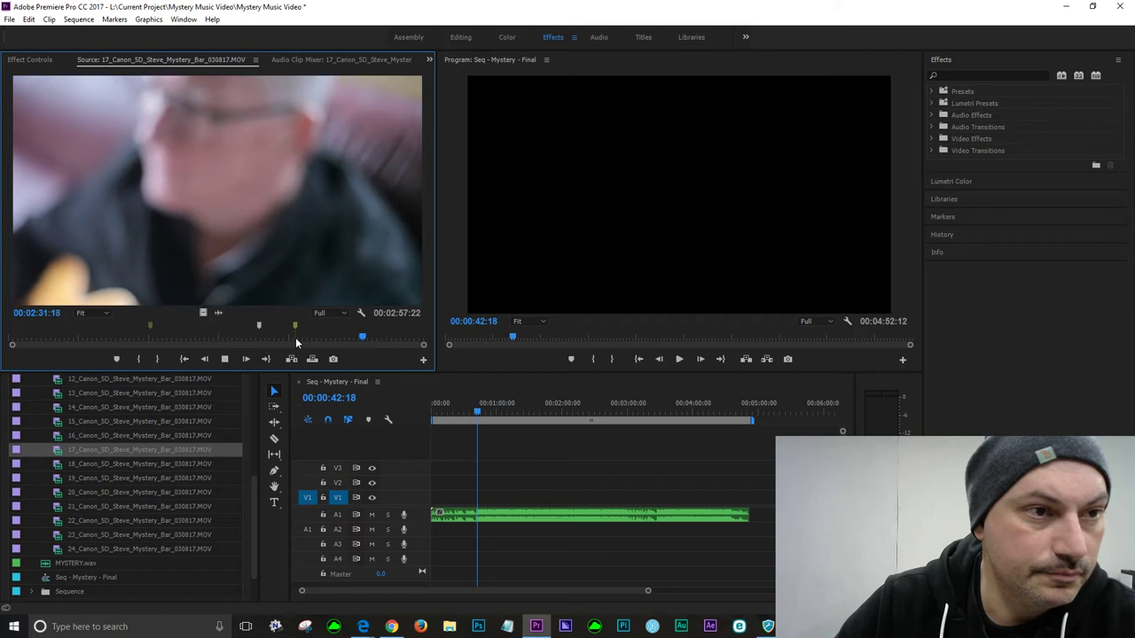
pyautogui.press('space')
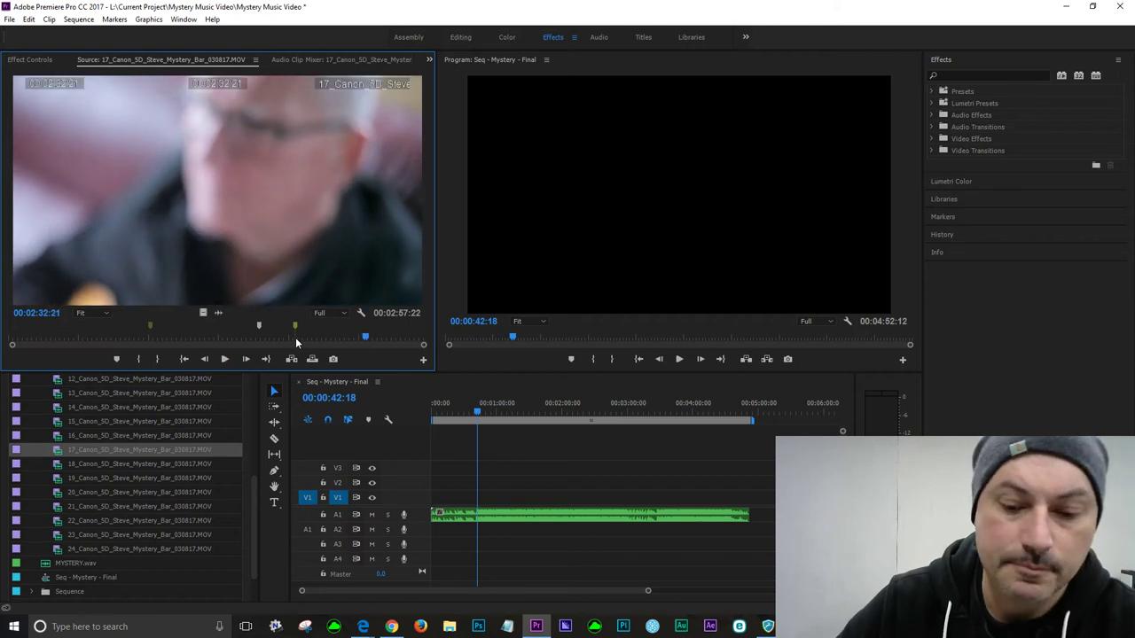
pyautogui.press('m')
pyautogui.press('m')
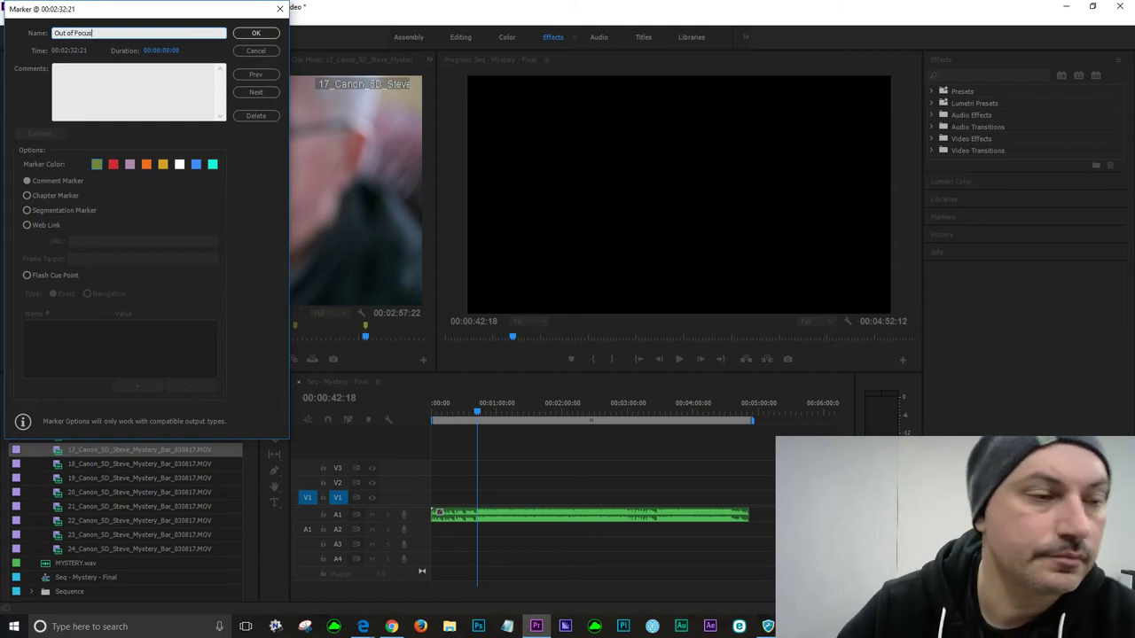
pyautogui.click(267, 34)
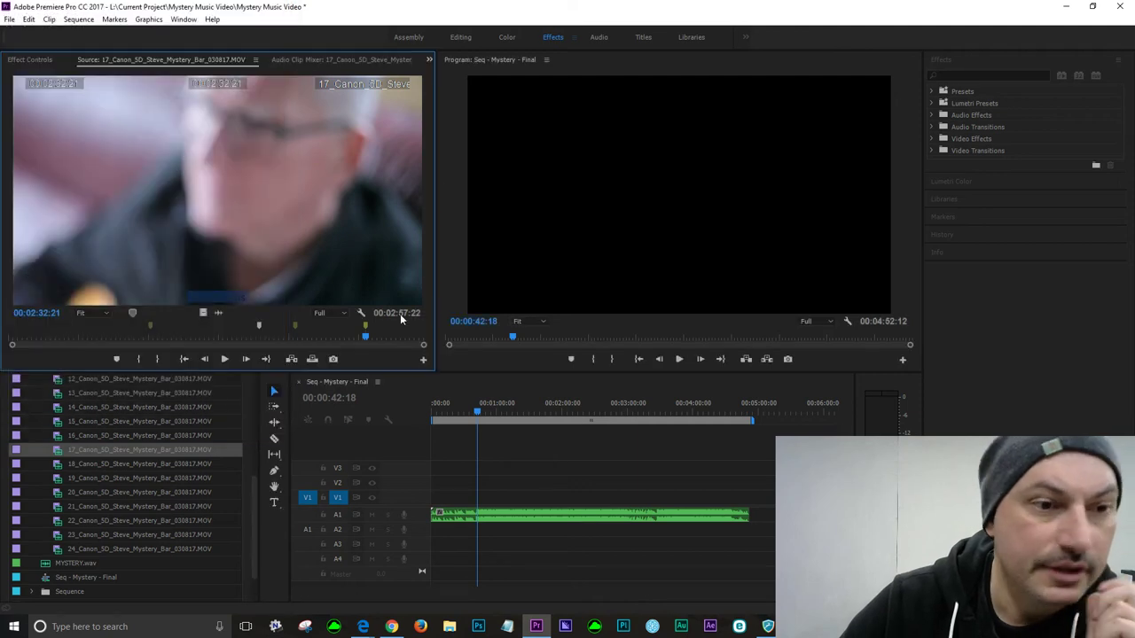
pyautogui.press('l')
pyautogui.press('l')
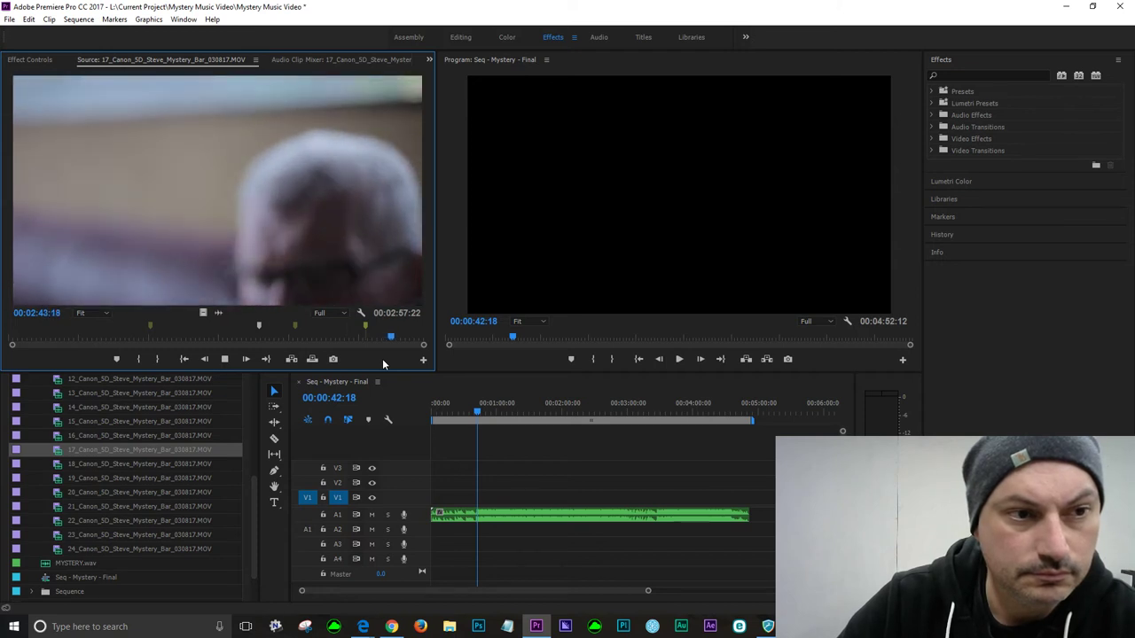
pyautogui.press('space')
pyautogui.doubleClick(58, 468)
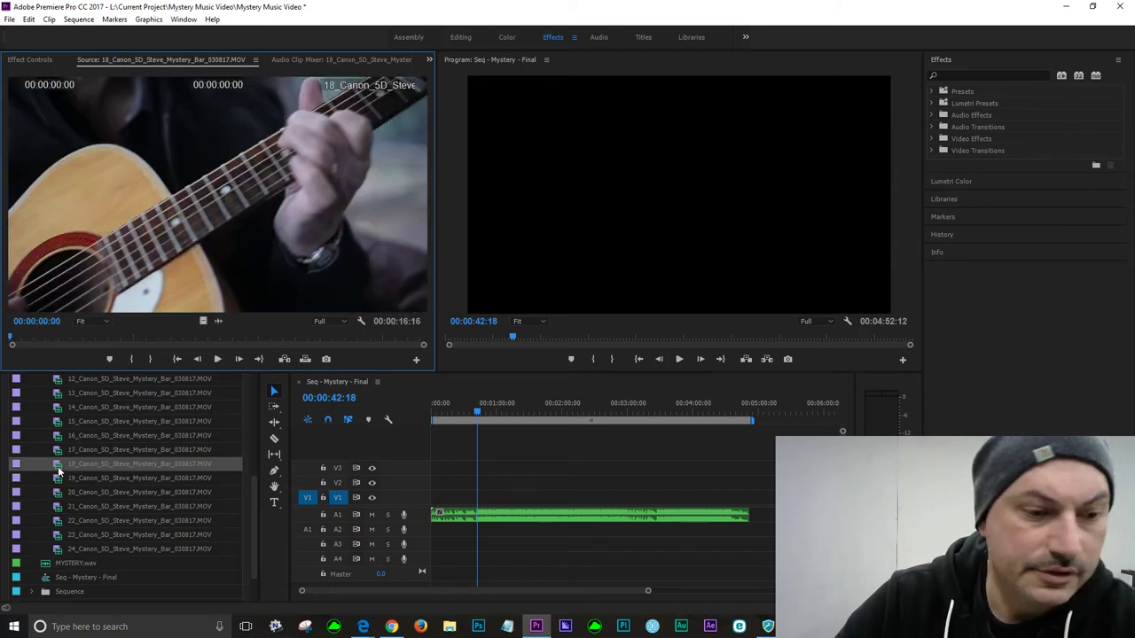
# - Save the project, watch clip 18 through, and load clip 19
pyautogui.hotkey('ctrl', 's')
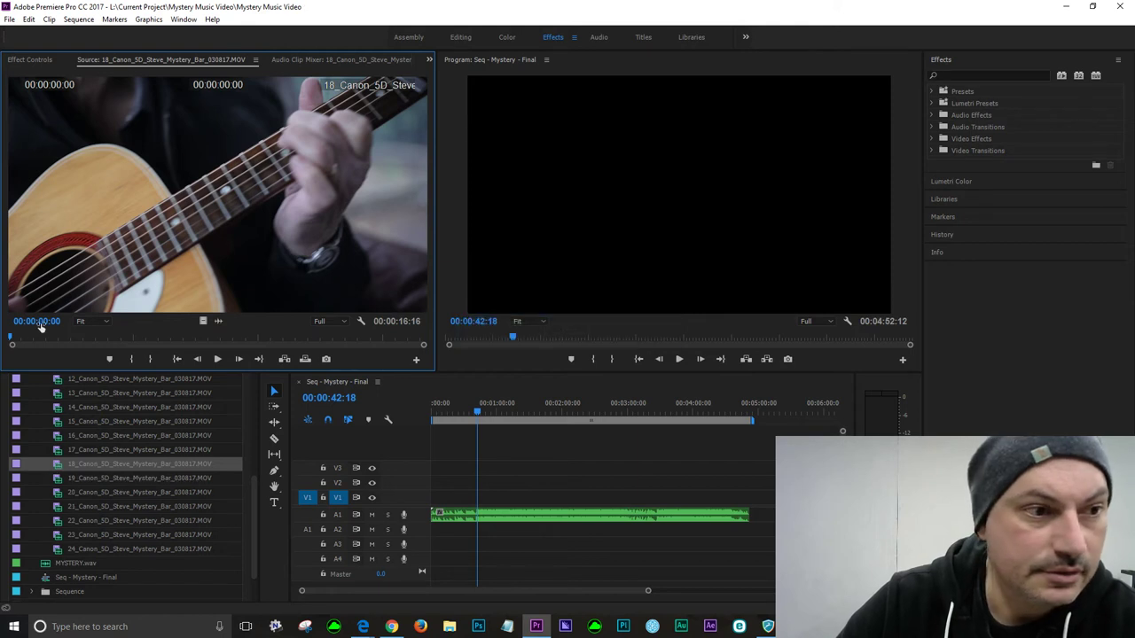
pyautogui.press('space')
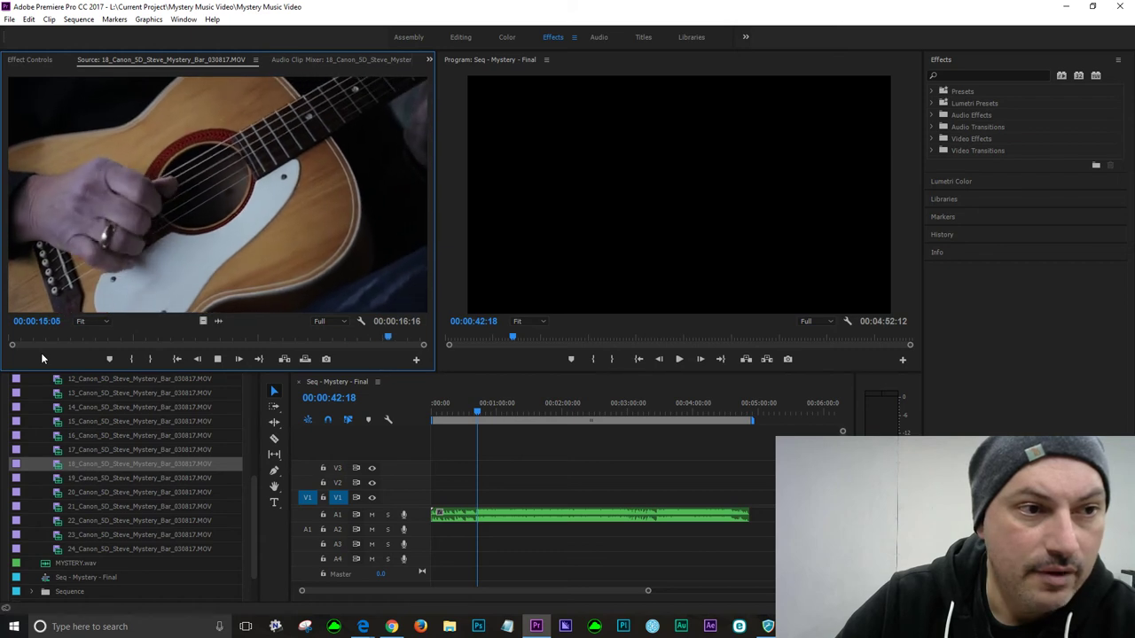
pyautogui.doubleClick(55, 482)
# - Add markers to clip 19 at 00:00:02:06 and 00:00:09:21
pyautogui.press('space')
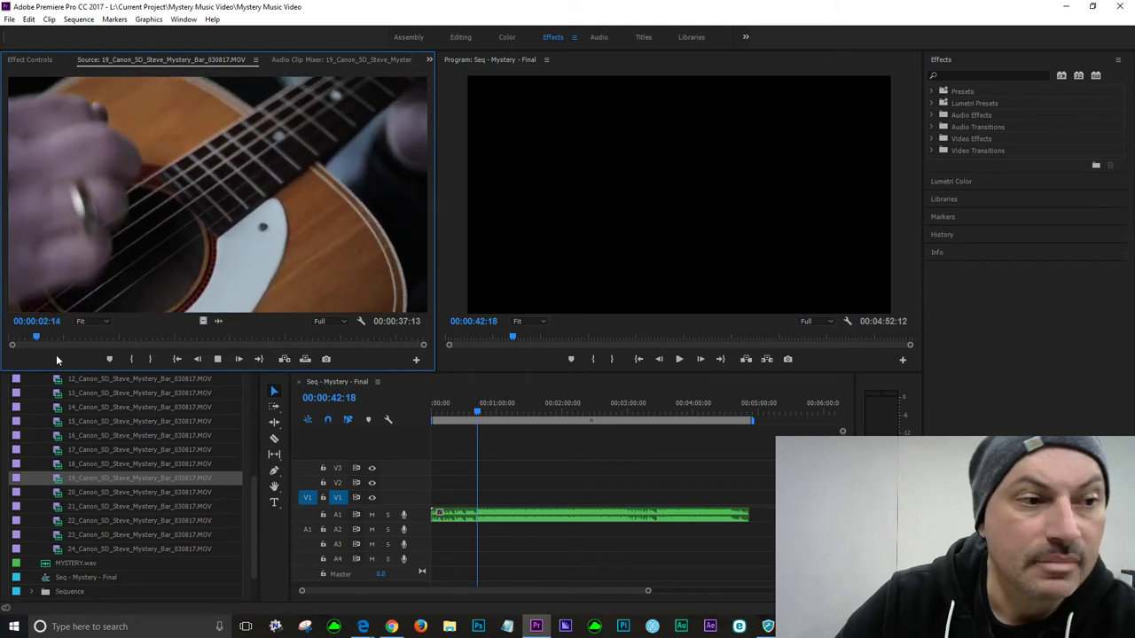
pyautogui.press('space')
pyautogui.click(27, 344)
pyautogui.press('space')
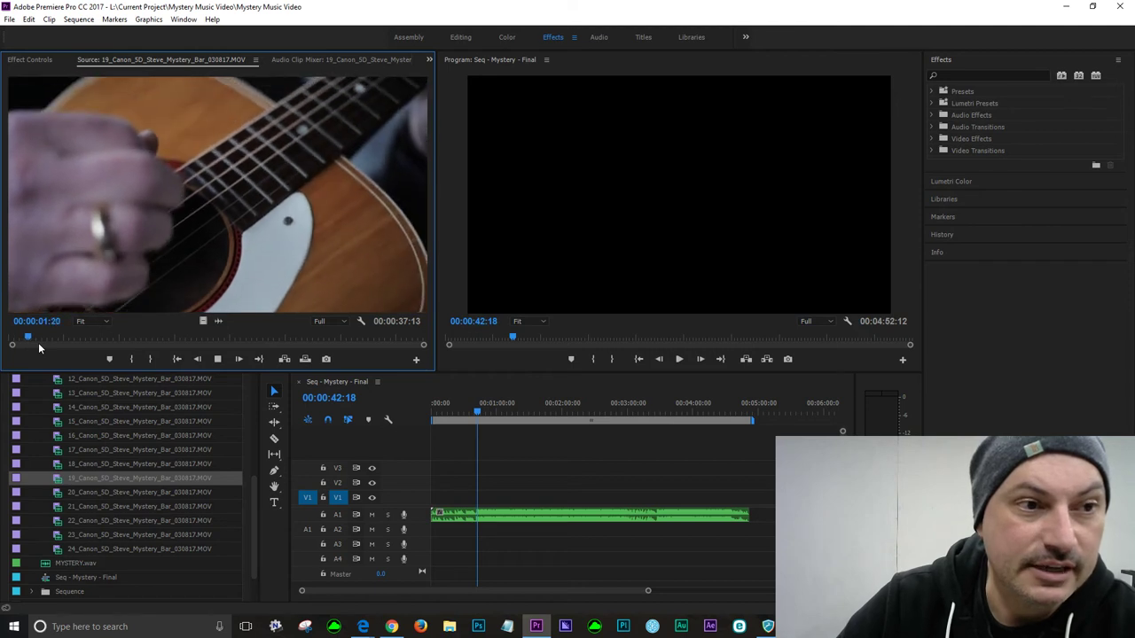
pyautogui.press('space')
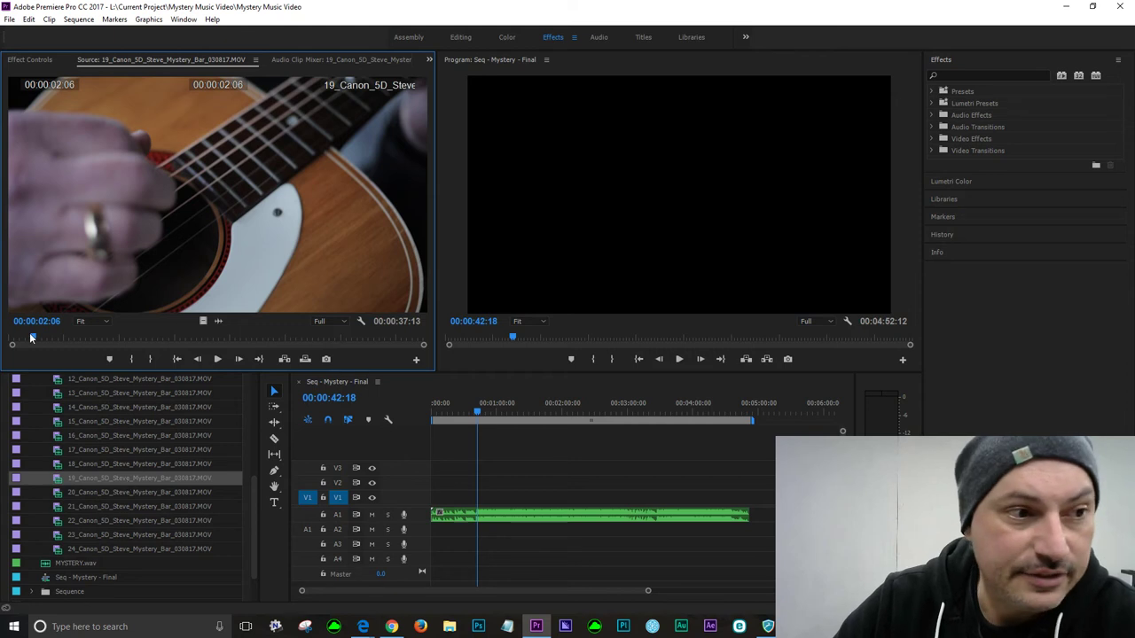
pyautogui.press('m')
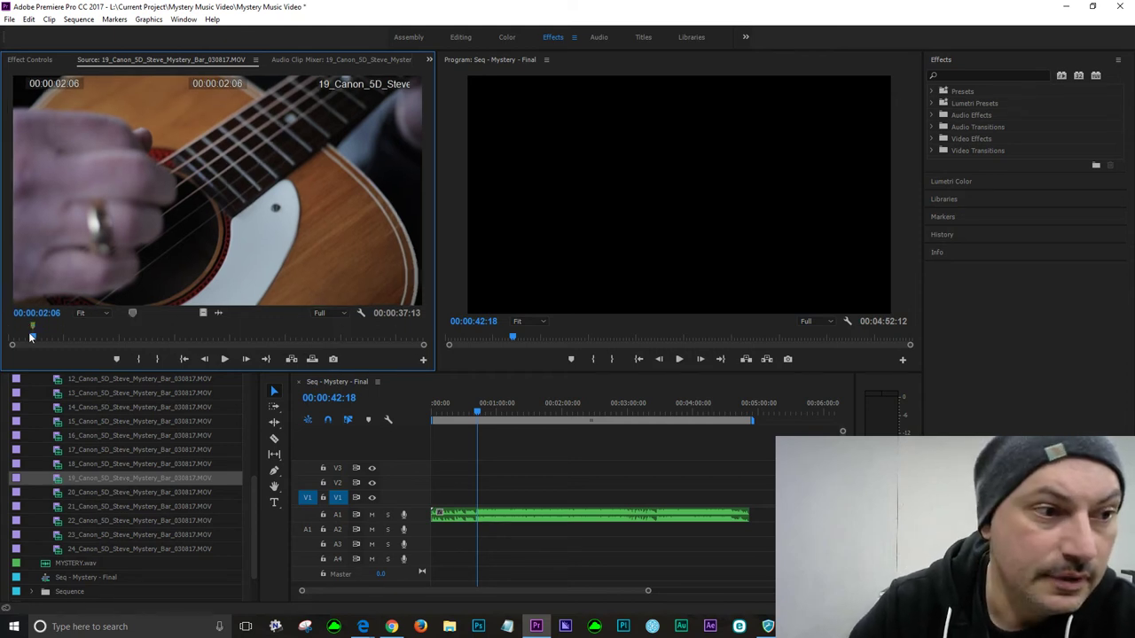
pyautogui.press('space')
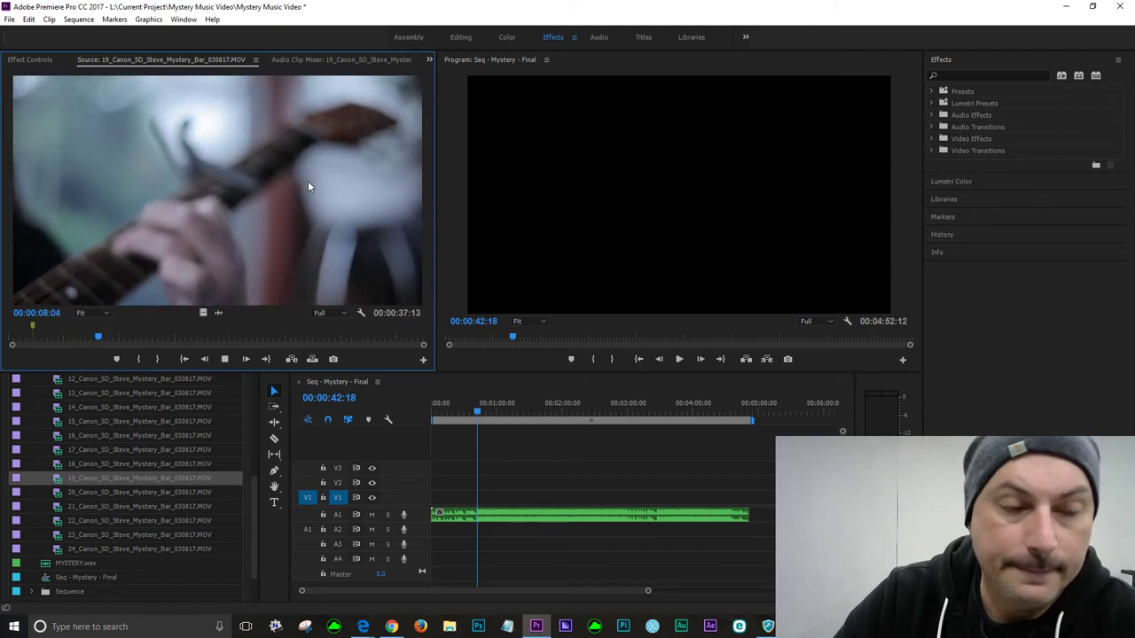
pyautogui.press('space')
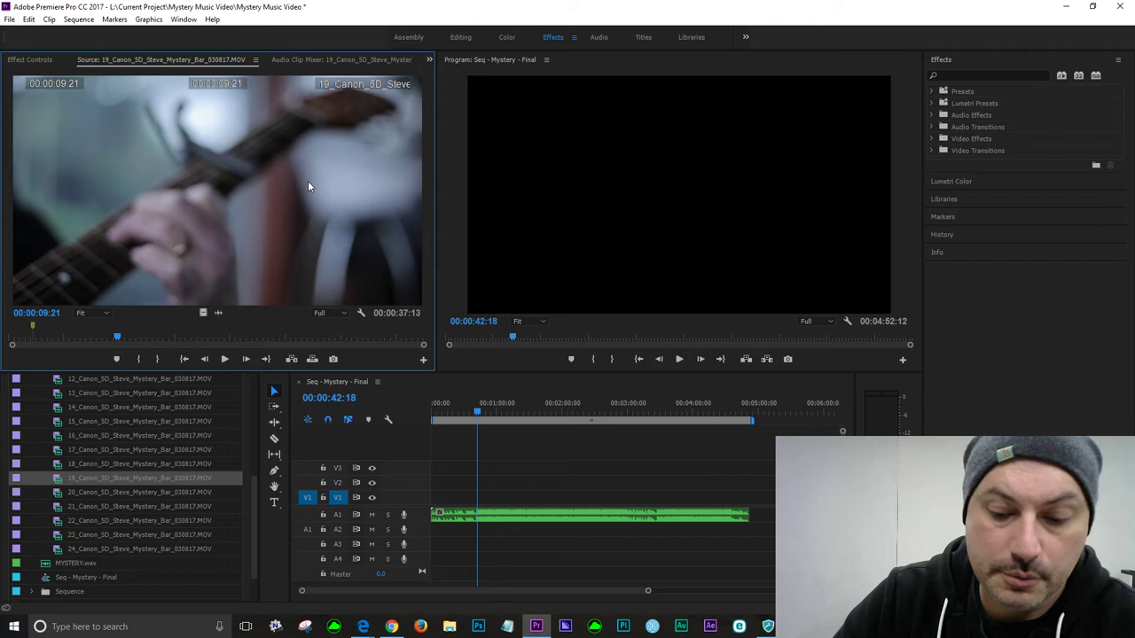
pyautogui.press('m')
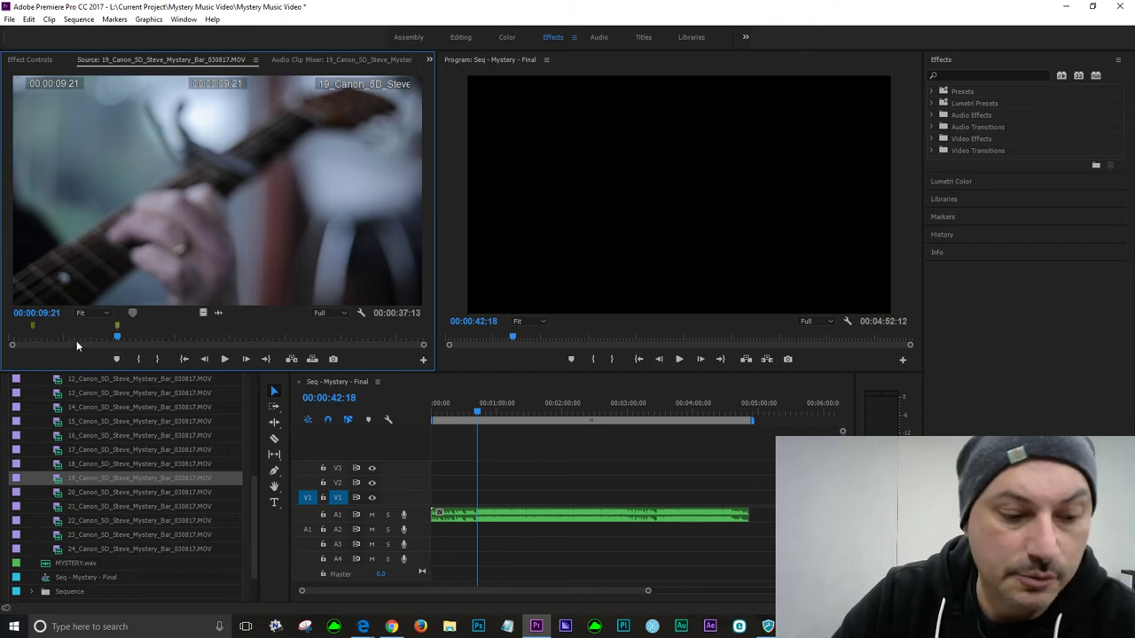
# - Name the 00:00:02:06 marker 'Excellent Extreme Close Up' with a colour, then continue reviewing
pyautogui.hotkey('shift', 'm')
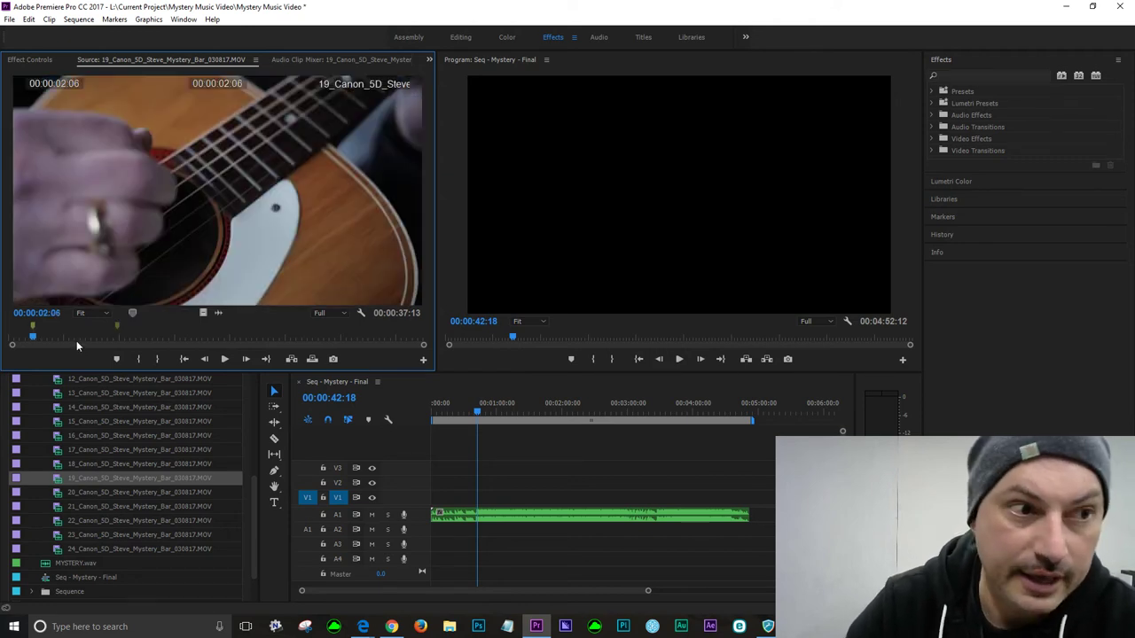
pyautogui.press('m')
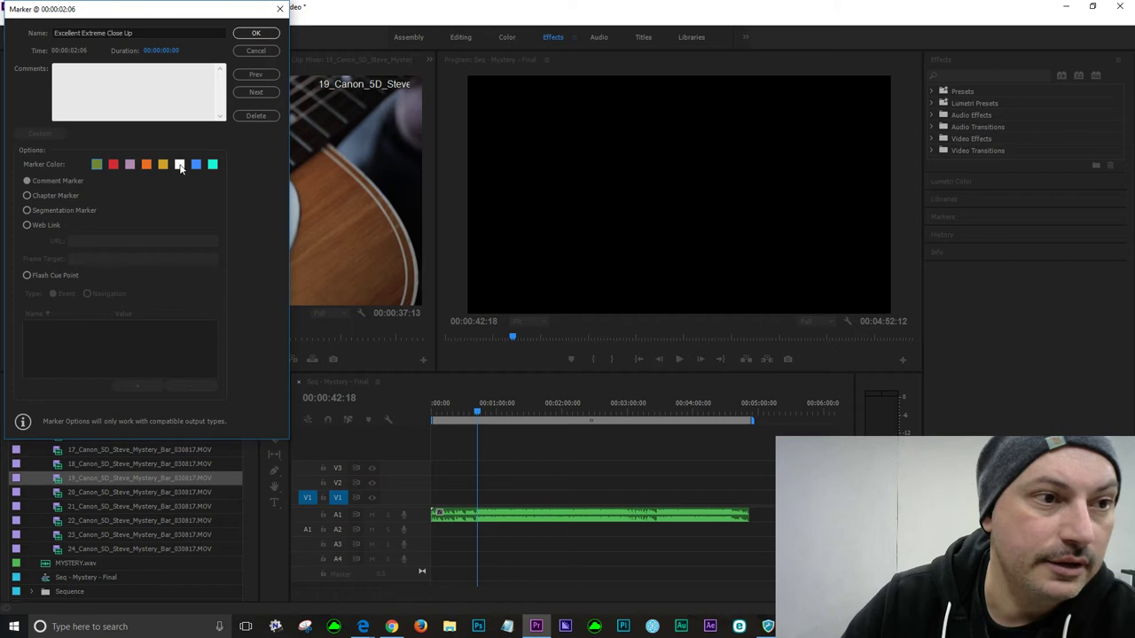
pyautogui.click(256, 33)
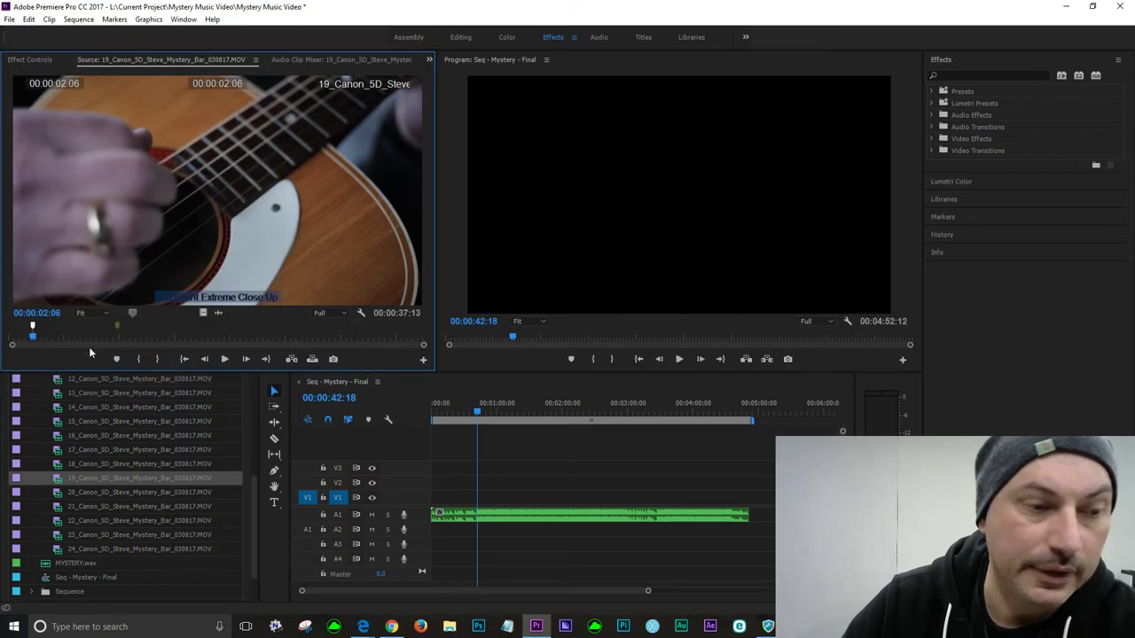
pyautogui.press('space')
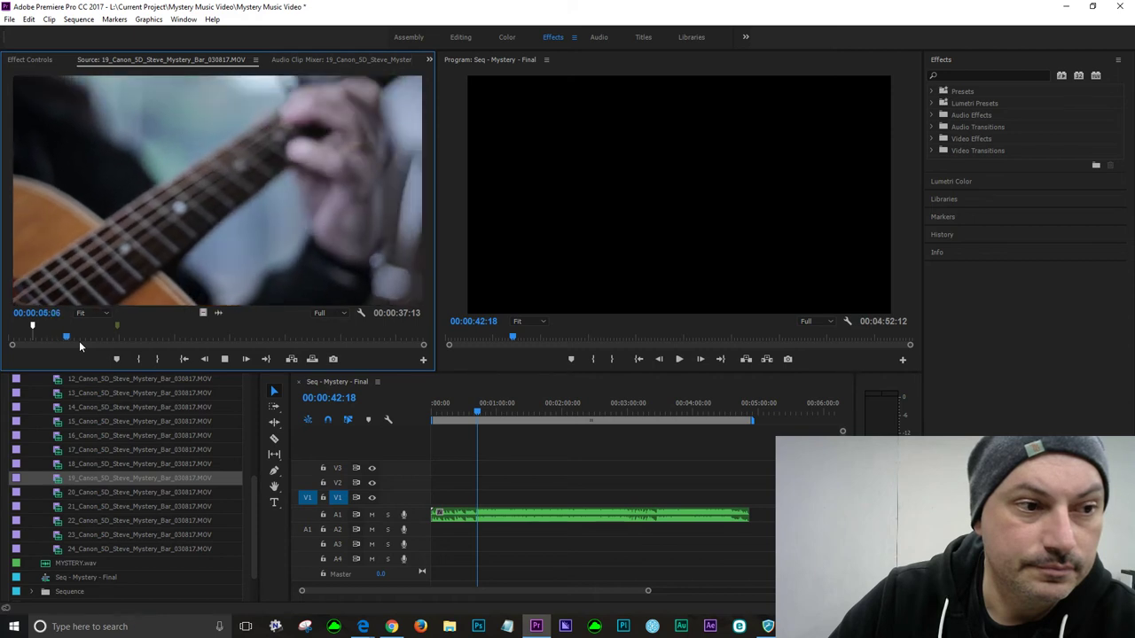
pyautogui.press('space')
pyautogui.click(127, 340)
# - Add a marker to clip 19 at 00:00:30:10
pyautogui.press('space')
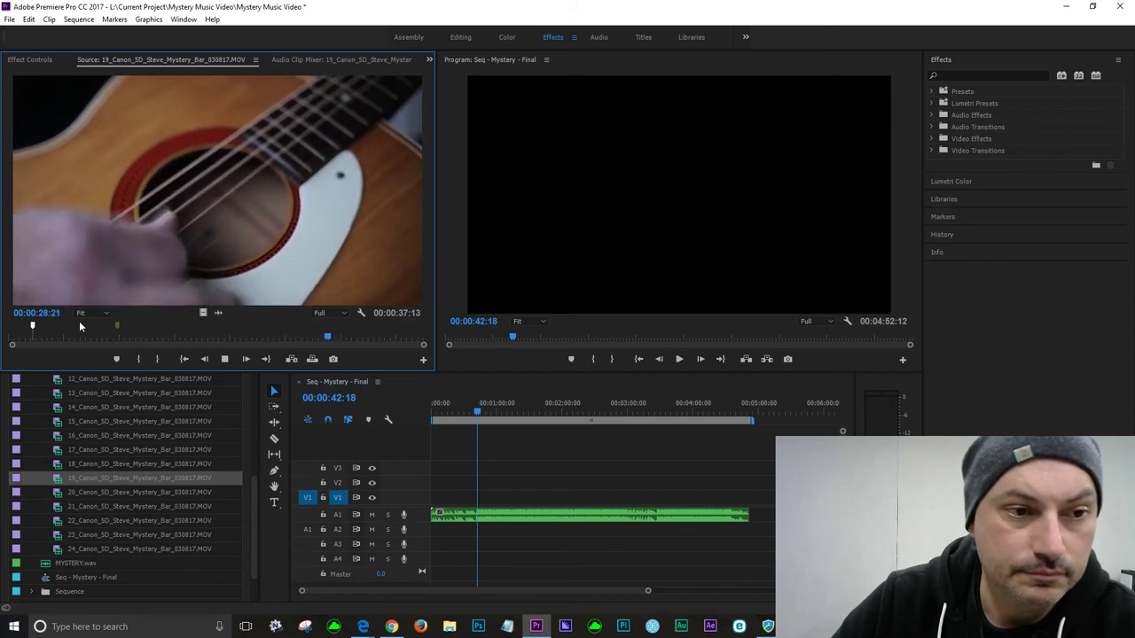
pyautogui.press('space')
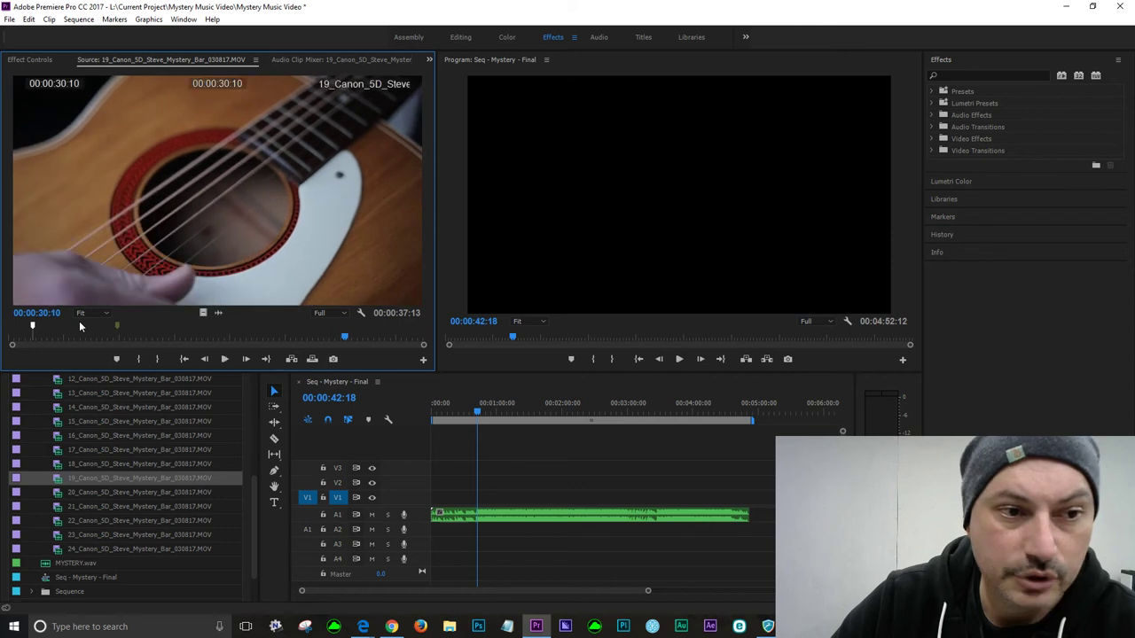
pyautogui.press('m')
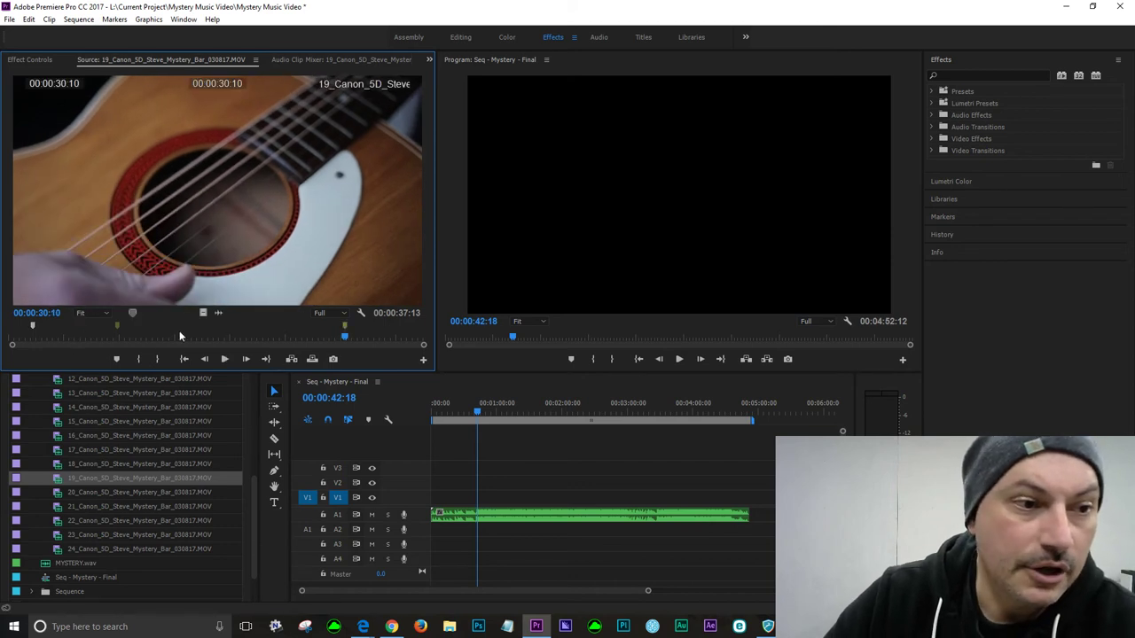
# - Add a marker named 'Pan Down Start' at 00:00:15:00
pyautogui.moveTo(194, 334); pyautogui.dragTo(181, 337)
pyautogui.press('space')
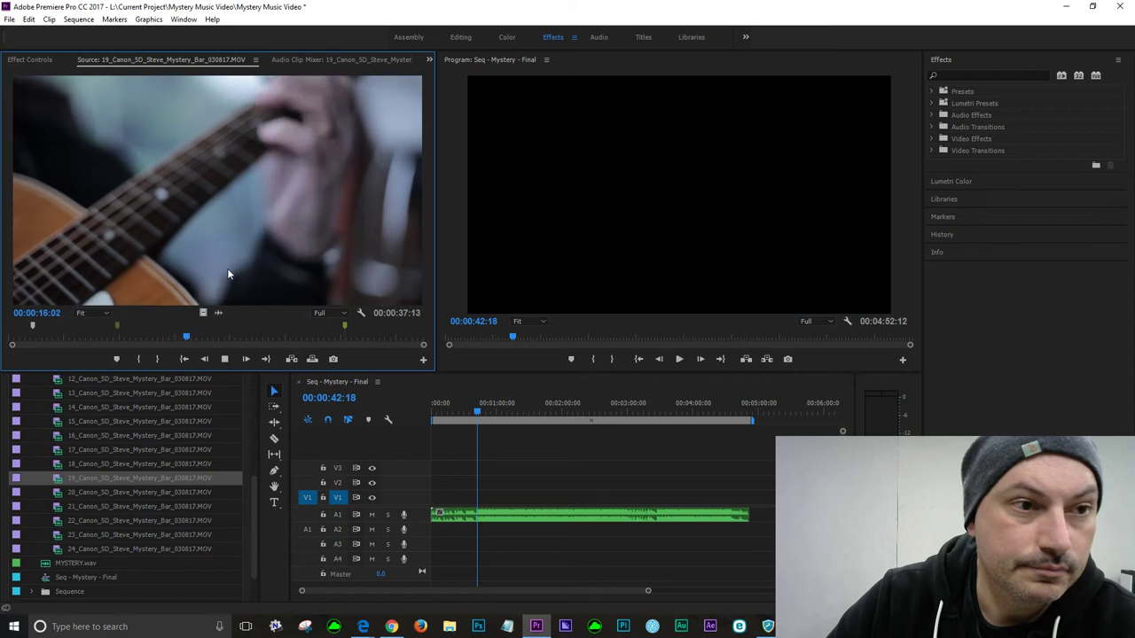
pyautogui.press('space')
pyautogui.click(164, 335)
pyautogui.press('space')
pyautogui.press('space')
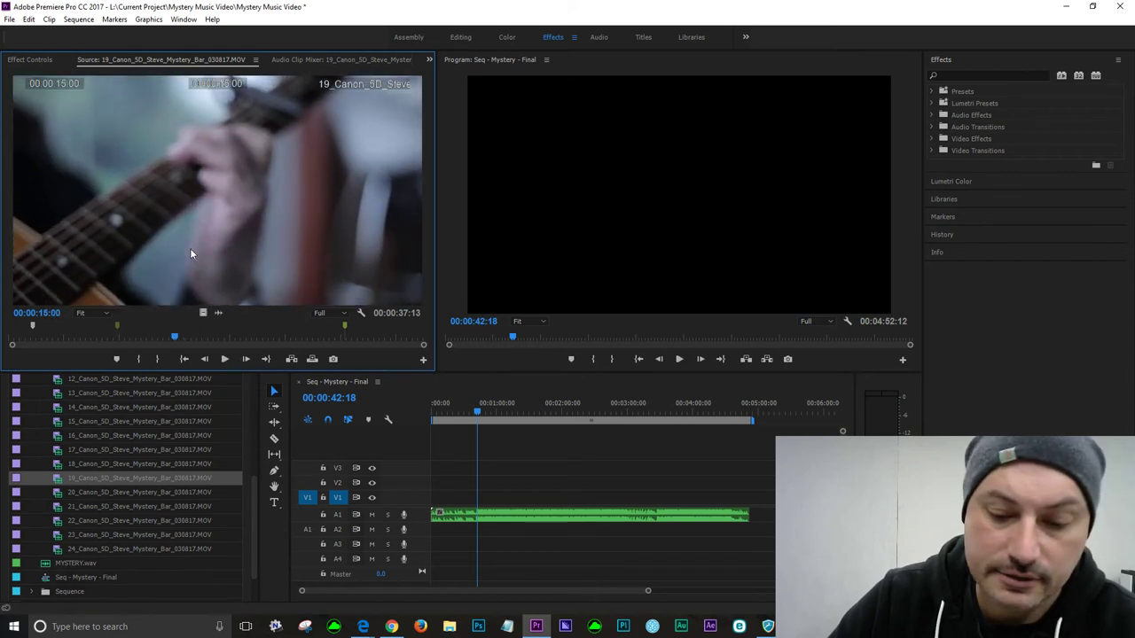
pyautogui.press('m')
pyautogui.press('m')
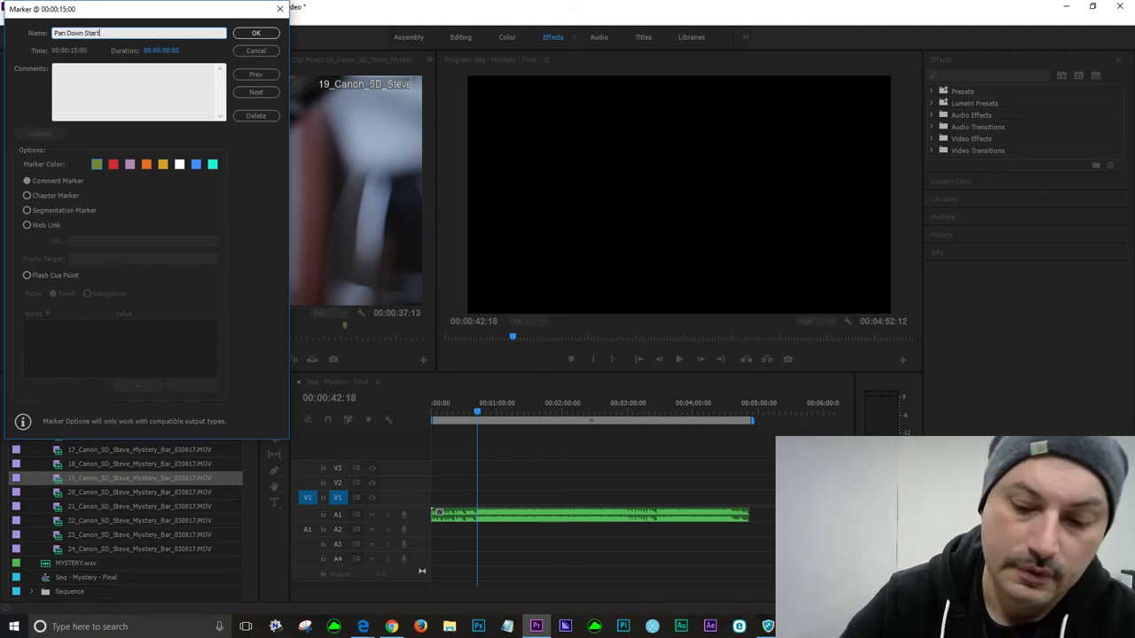
pyautogui.press('Return')
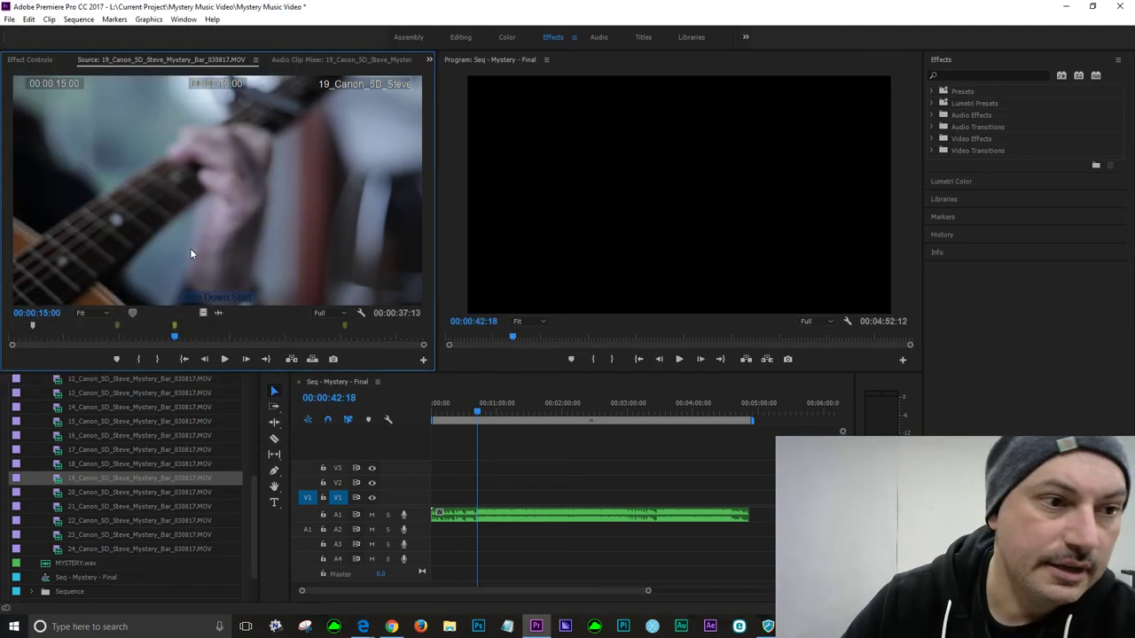
# - Play the last seconds of clip 19, then load clip 20
pyautogui.click(367, 338)
pyautogui.press('space')
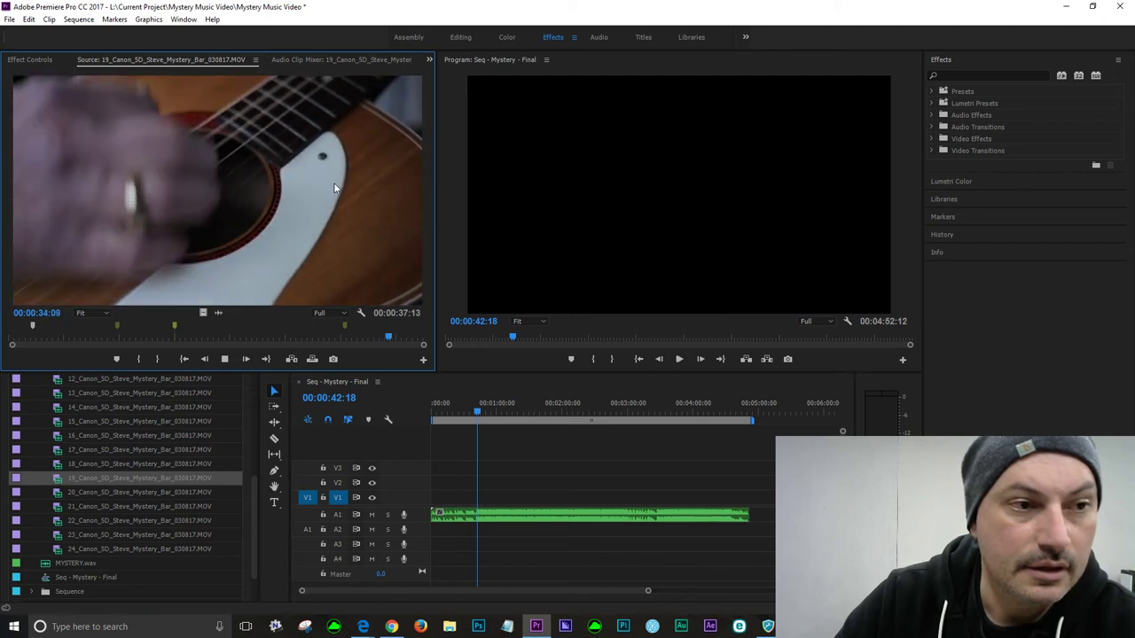
pyautogui.press('space')
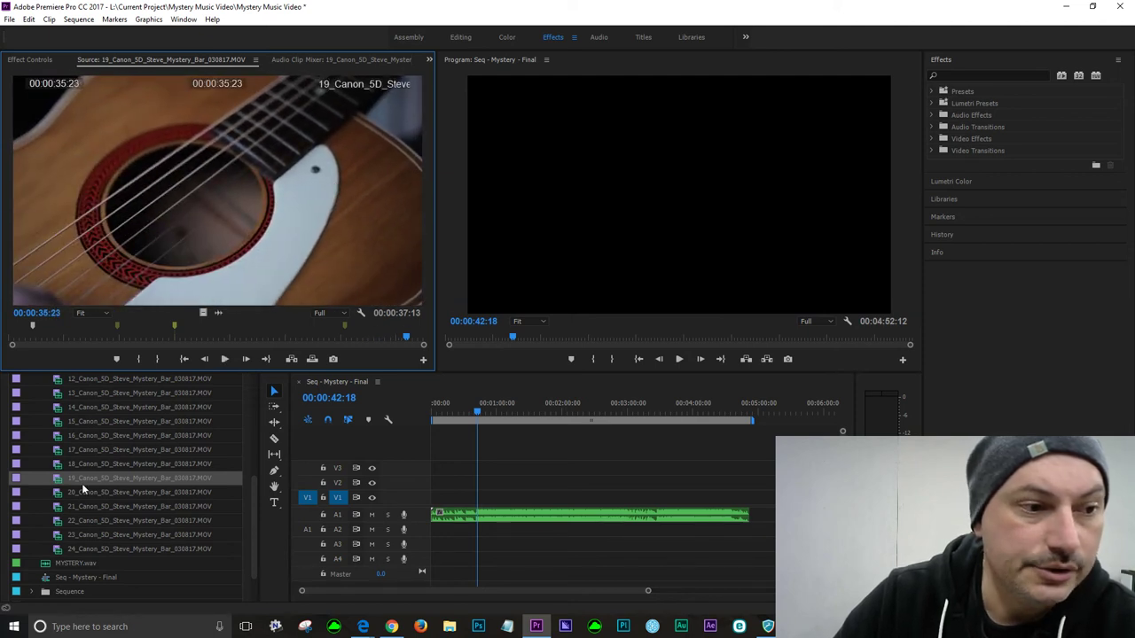
pyautogui.doubleClick(81, 490)
# - Add a 'Begin to Focus Out' marker at 00:00:04:11 in clip 20, then play on
pyautogui.press('space')
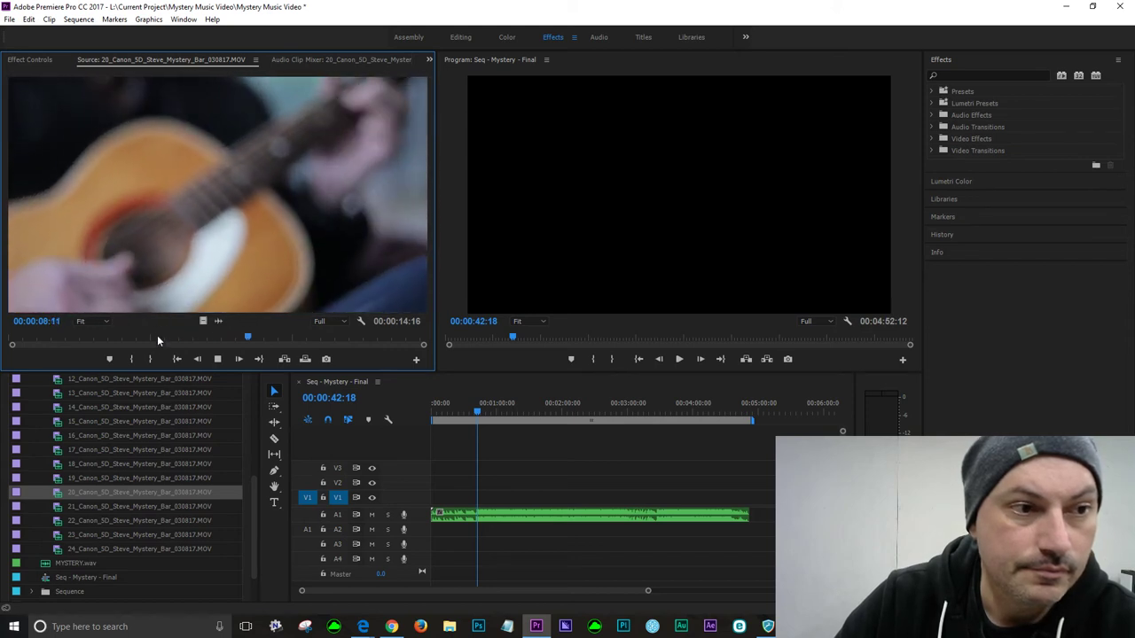
pyautogui.click(114, 338)
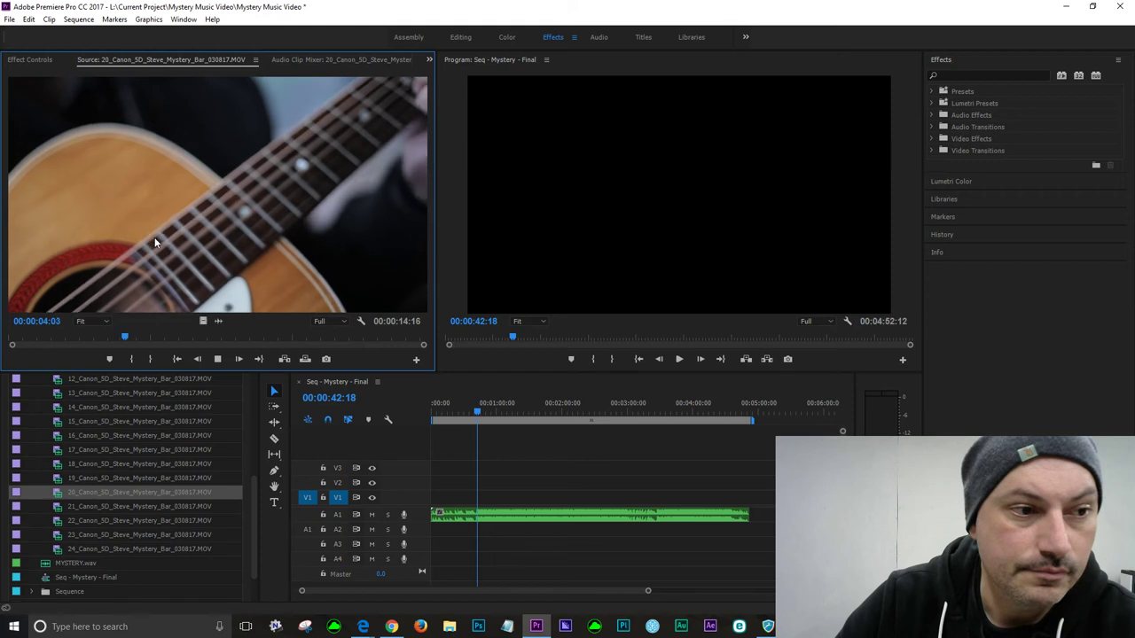
pyautogui.click(109, 338)
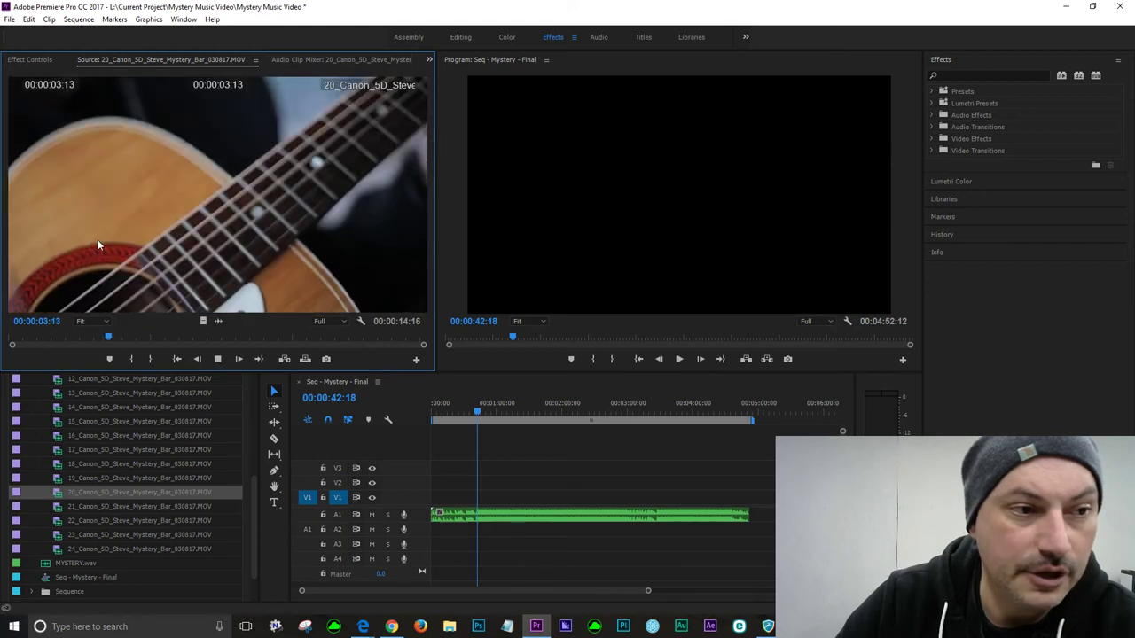
pyautogui.press('space')
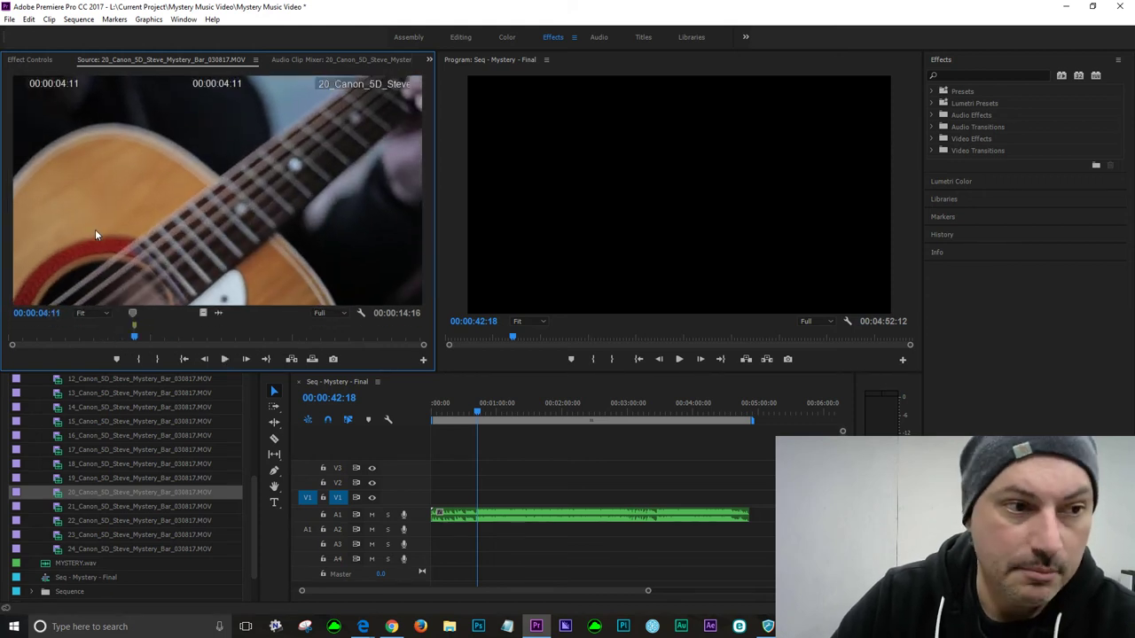
pyautogui.press('m')
pyautogui.press('m')
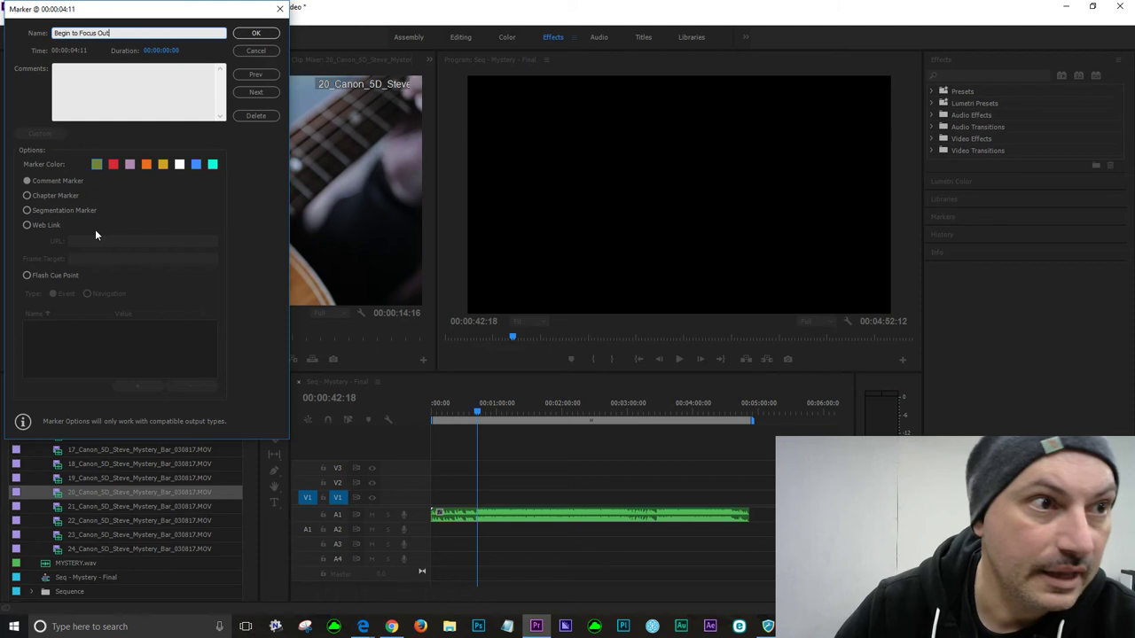
pyautogui.click(256, 33)
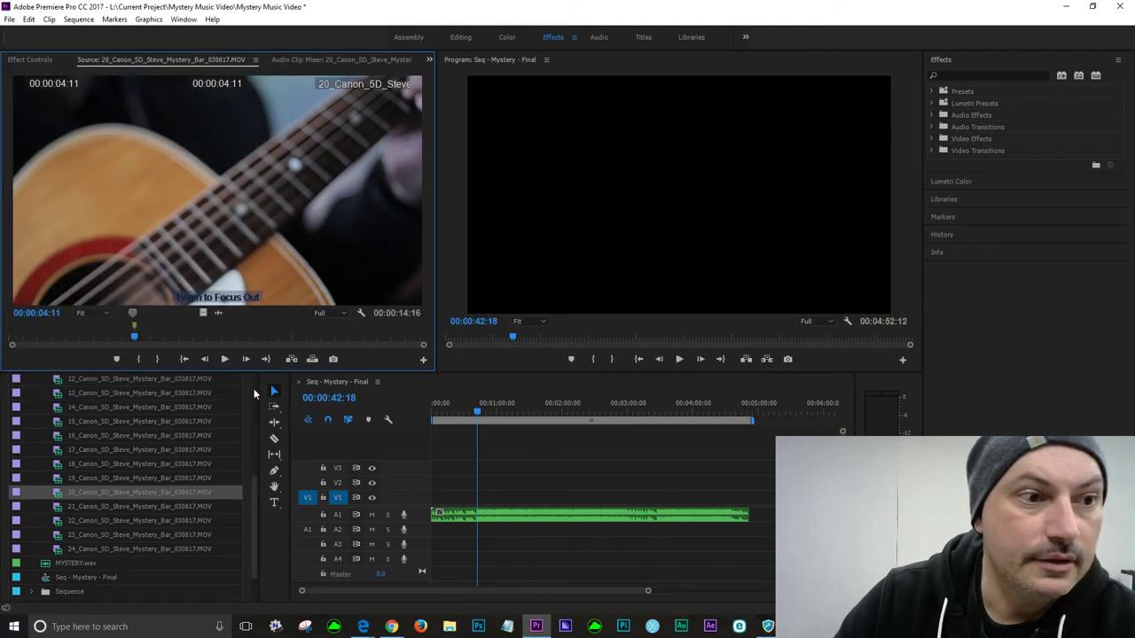
pyautogui.press('space')
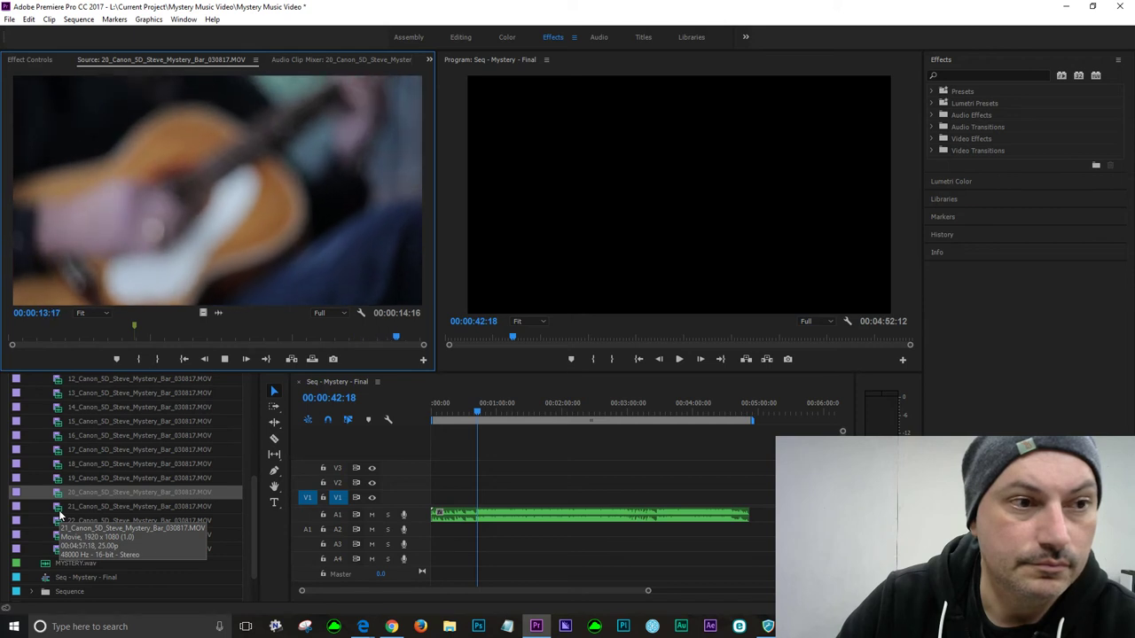
pyautogui.press('space')
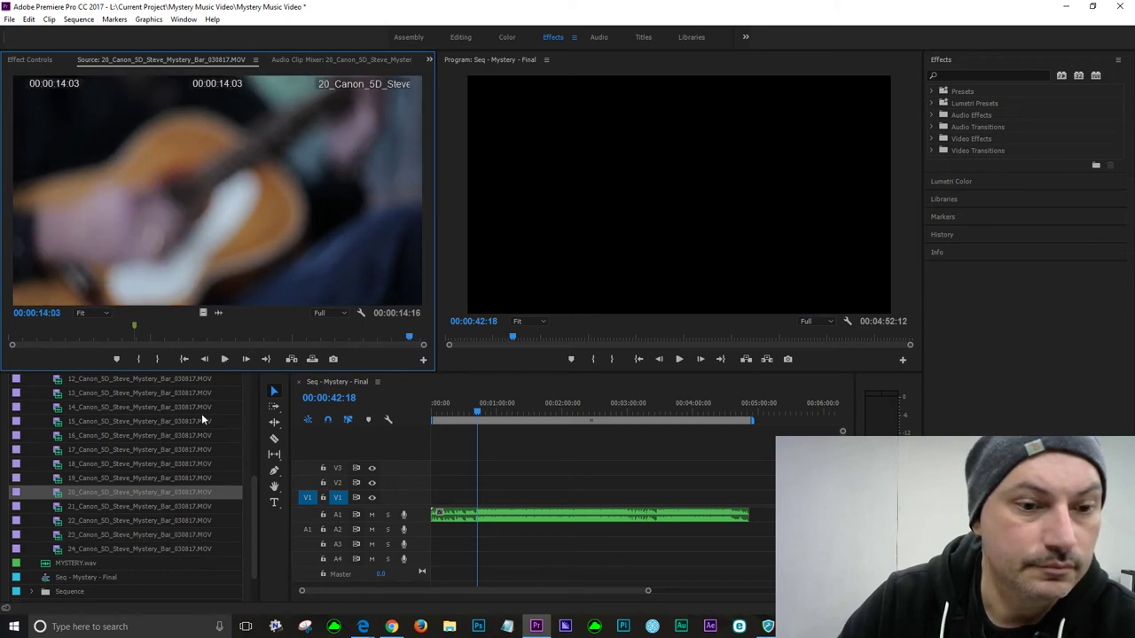
# - Load clip 21, play it, and scrub ahead to about 00:03:02
pyautogui.doubleClick(58, 507)
pyautogui.press('space')
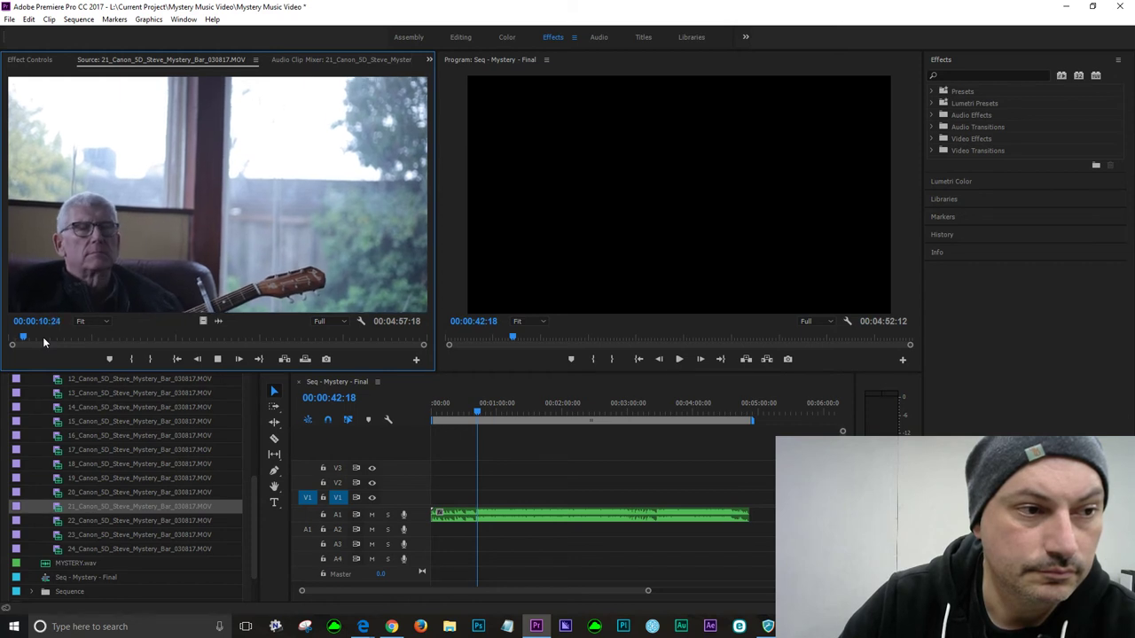
pyautogui.moveTo(36, 337); pyautogui.dragTo(266, 385)
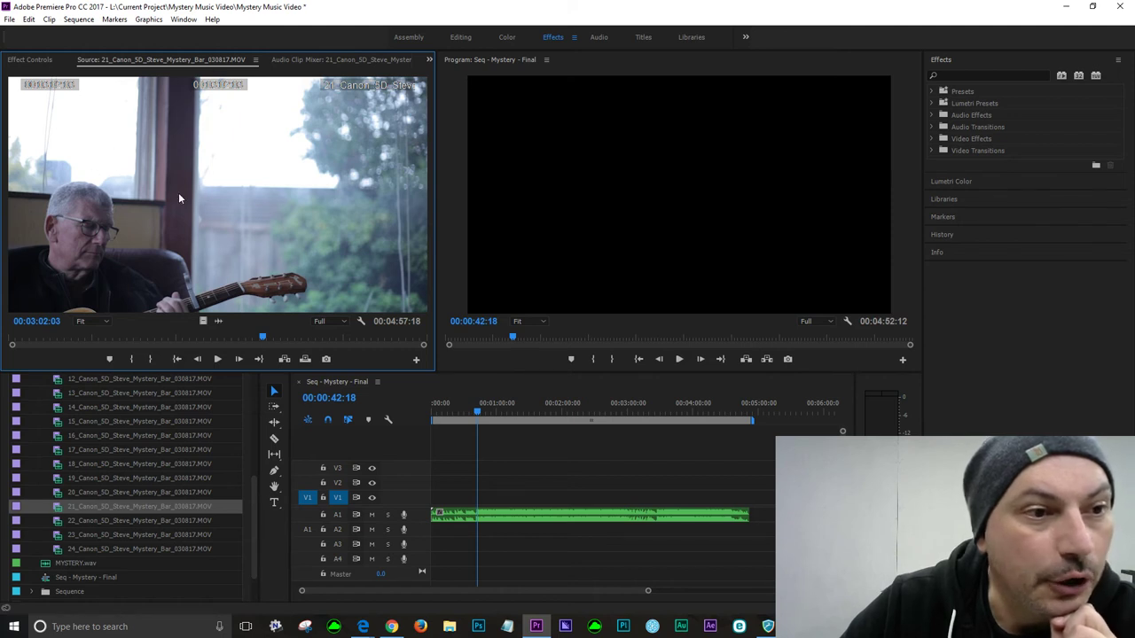
# - Scrub back and forth through clip 21, then load clip 22
pyautogui.moveTo(221, 337); pyautogui.dragTo(127, 333)
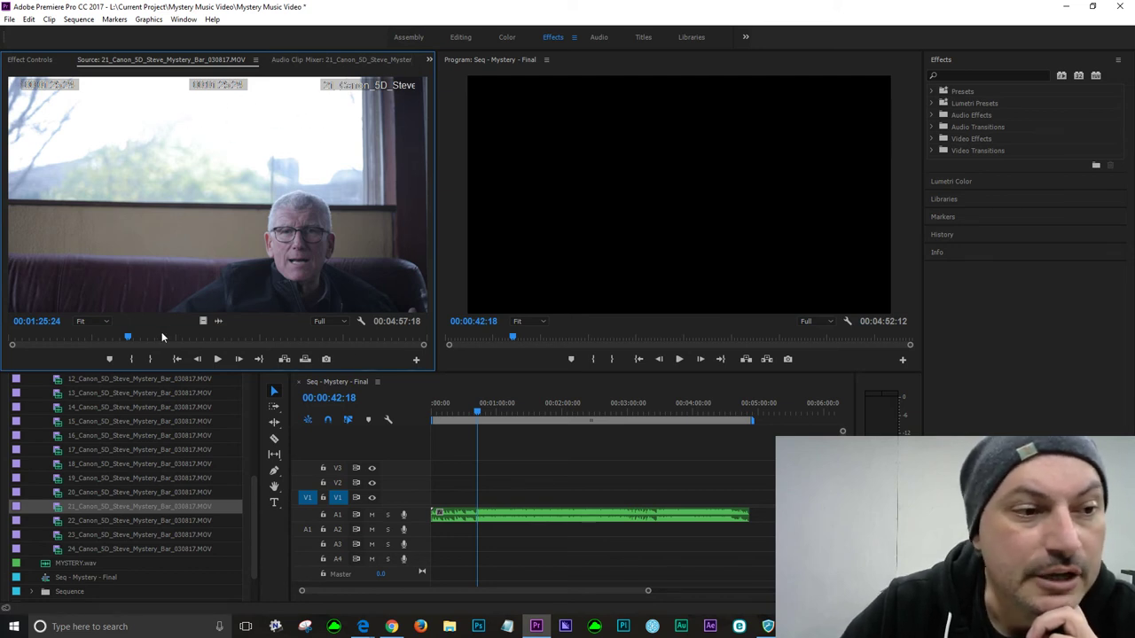
pyautogui.moveTo(126, 334); pyautogui.dragTo(173, 330)
pyautogui.doubleClick(59, 525)
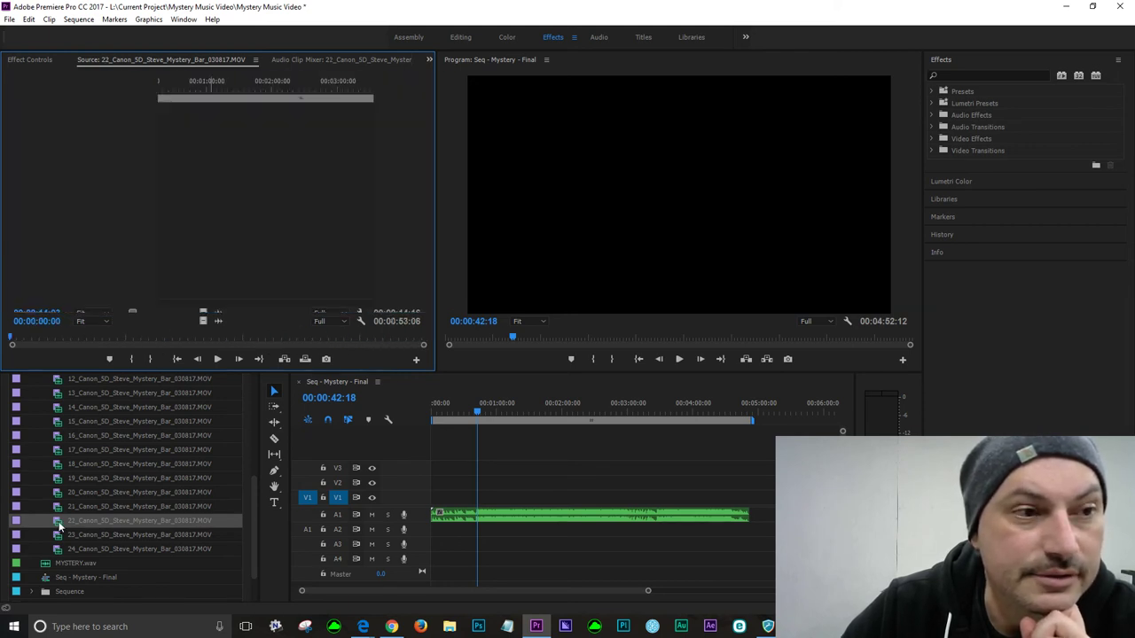
# - Cue clip 22 to the porch-chairs shot at 00:00:07:06 and mark it
pyautogui.moveTo(79, 342); pyautogui.dragTo(103, 342)
pyautogui.press('space')
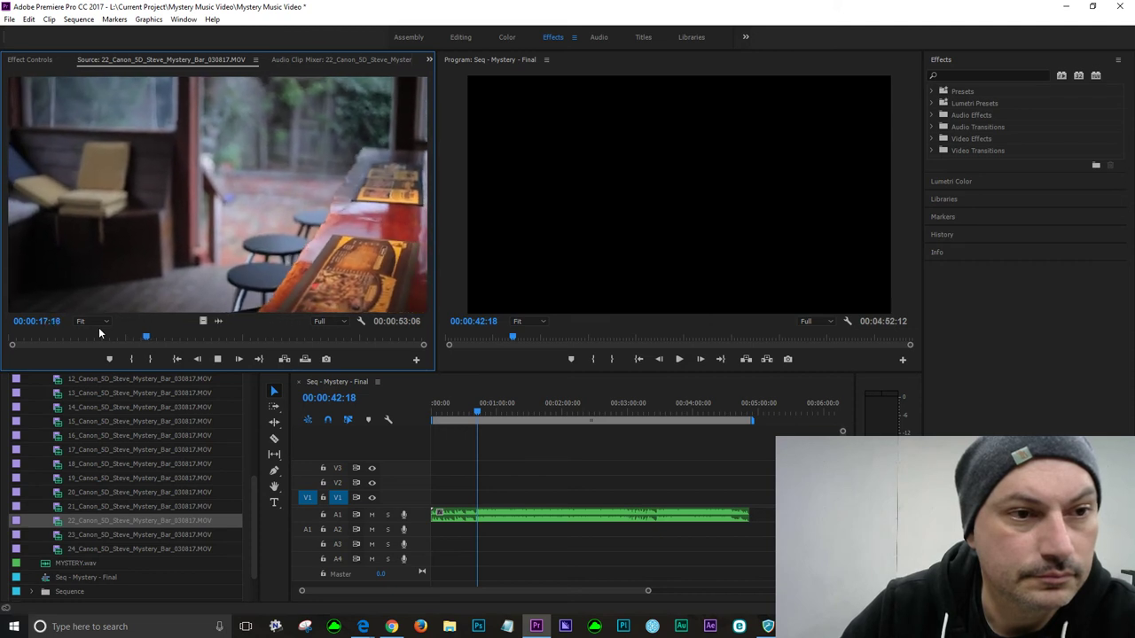
pyautogui.moveTo(98, 338); pyautogui.dragTo(65, 338)
pyautogui.press('space')
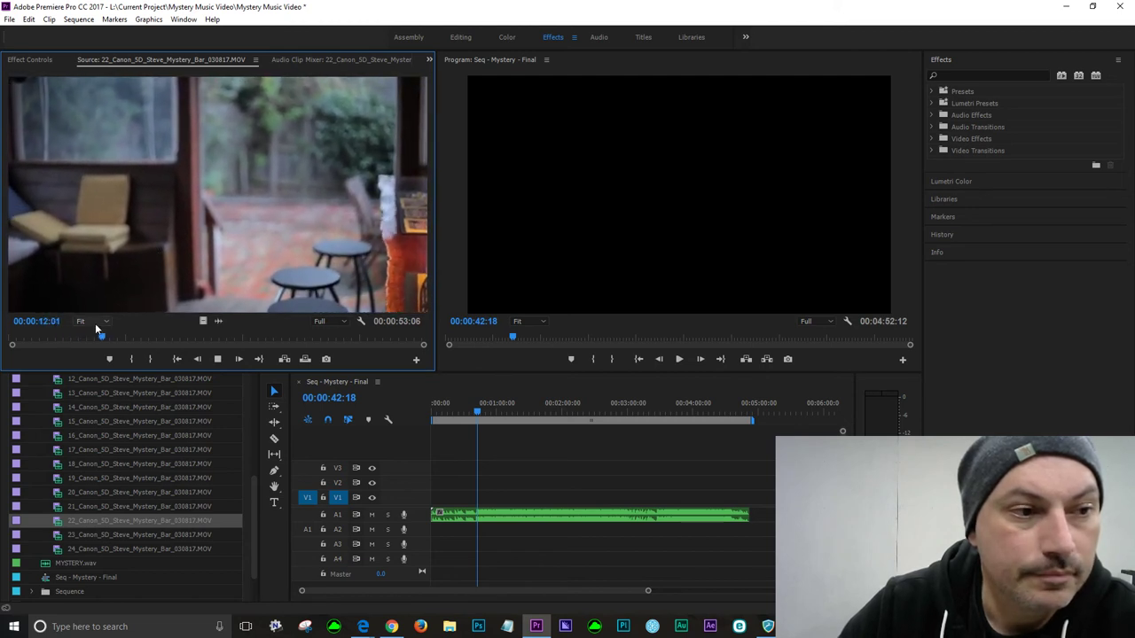
pyautogui.click(53, 338)
pyautogui.press('space')
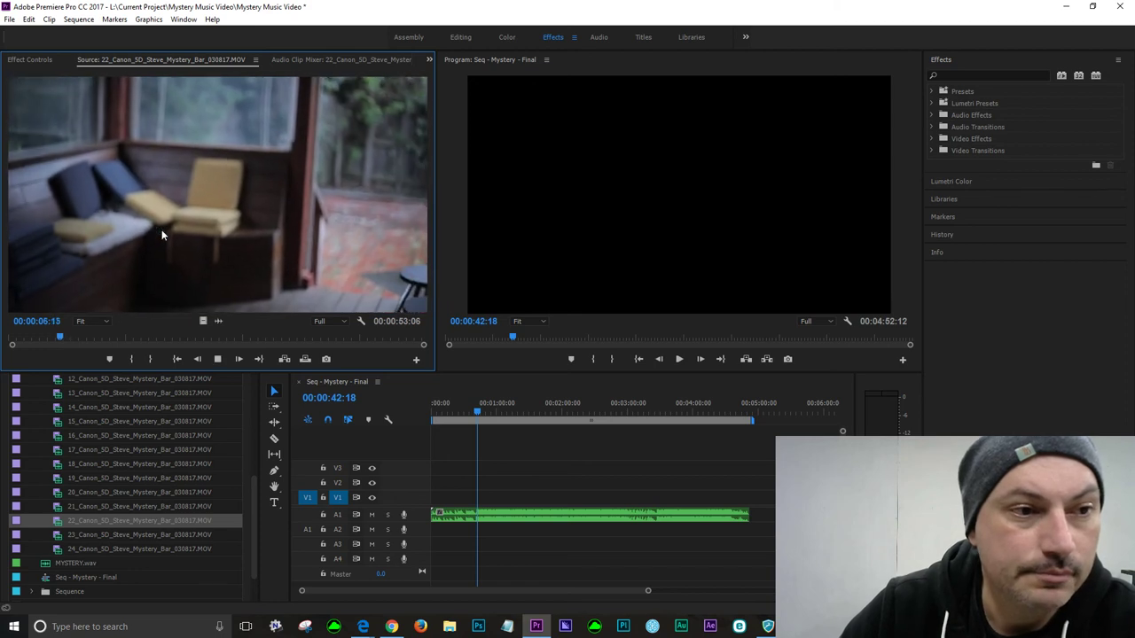
pyautogui.press('m')
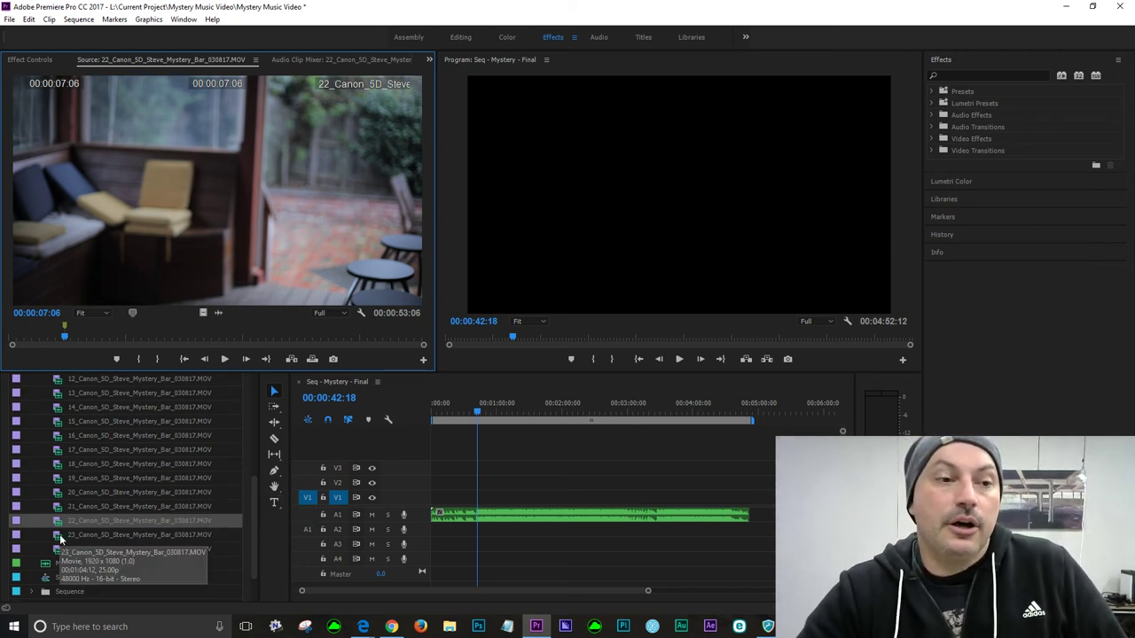
# - Scrub clip 22 to about 43 seconds, review clip 23, then load clip 24
pyautogui.click(188, 337)
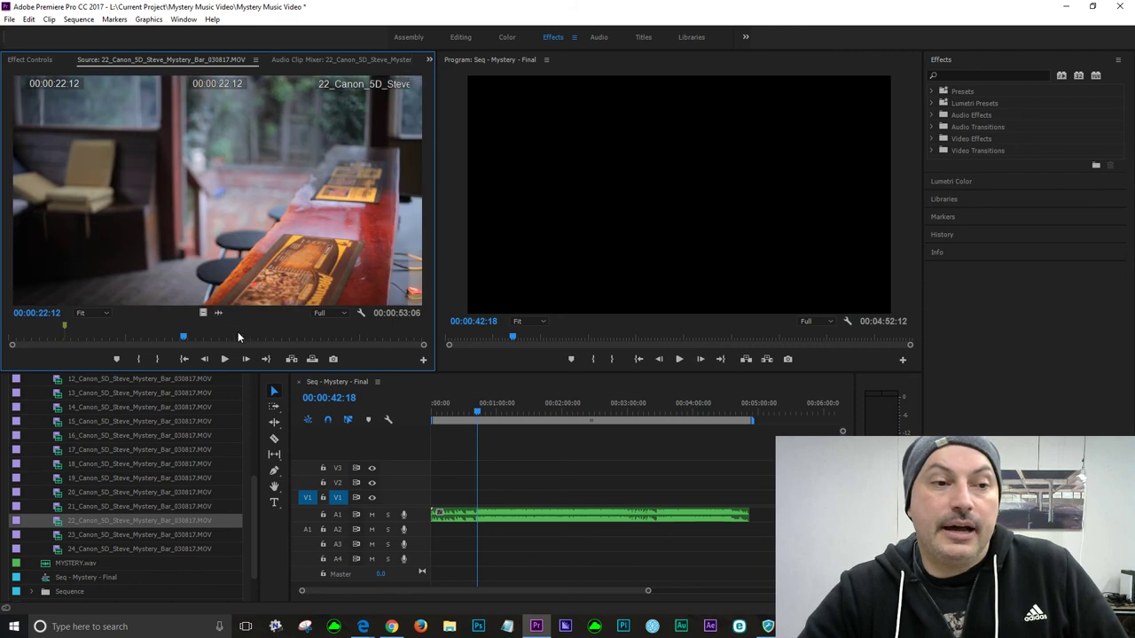
pyautogui.click(194, 337)
pyautogui.moveTo(195, 336); pyautogui.dragTo(353, 342)
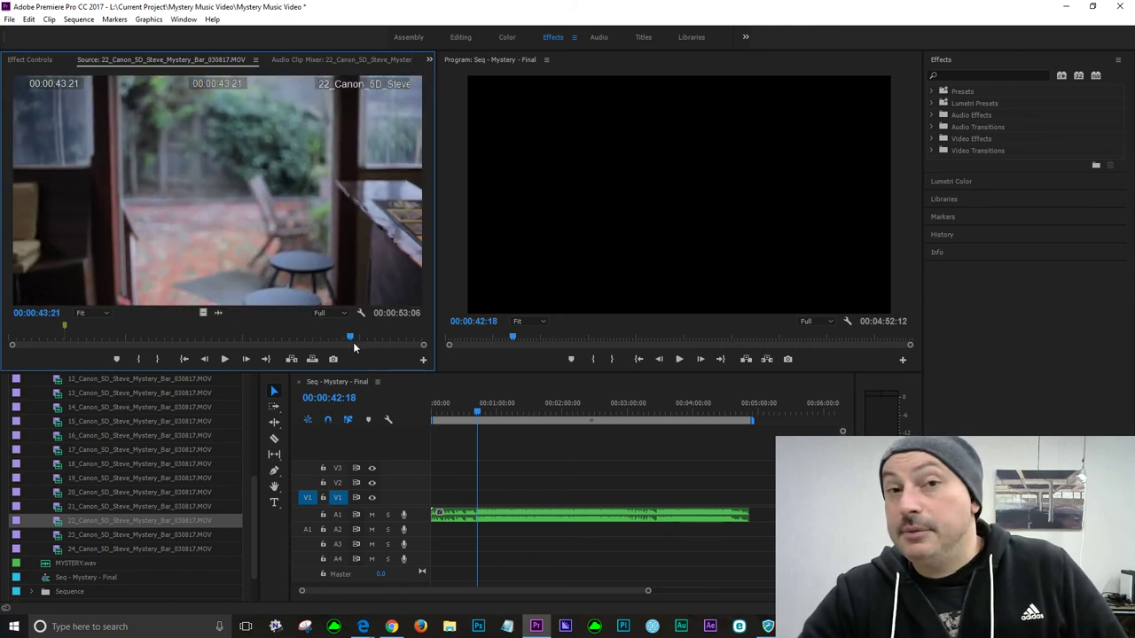
pyautogui.doubleClick(50, 535)
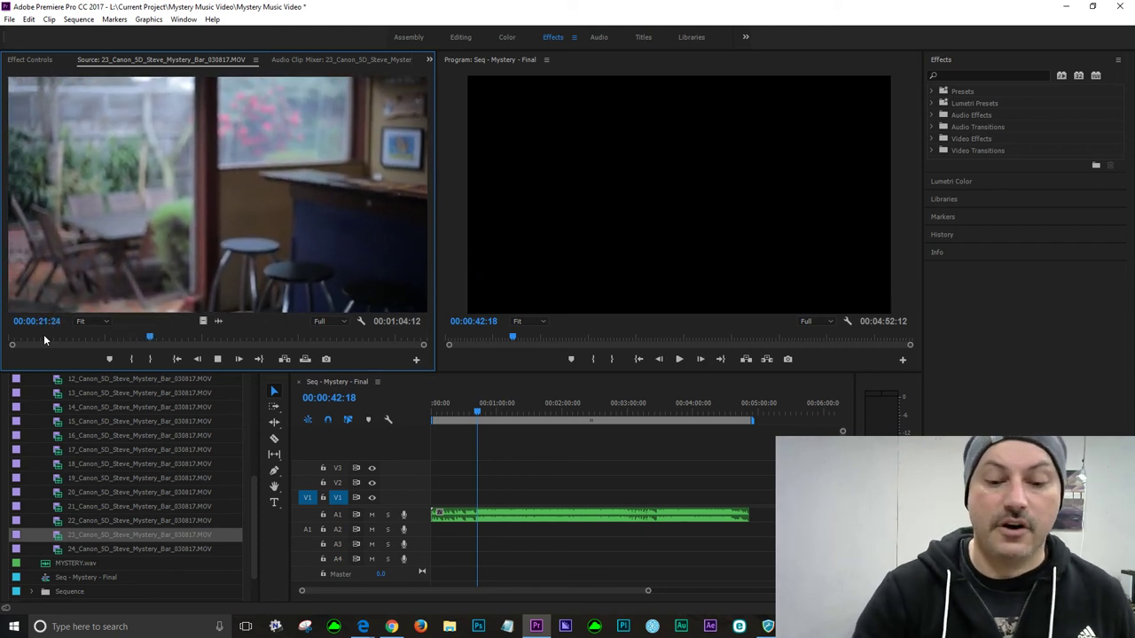
pyautogui.press('space')
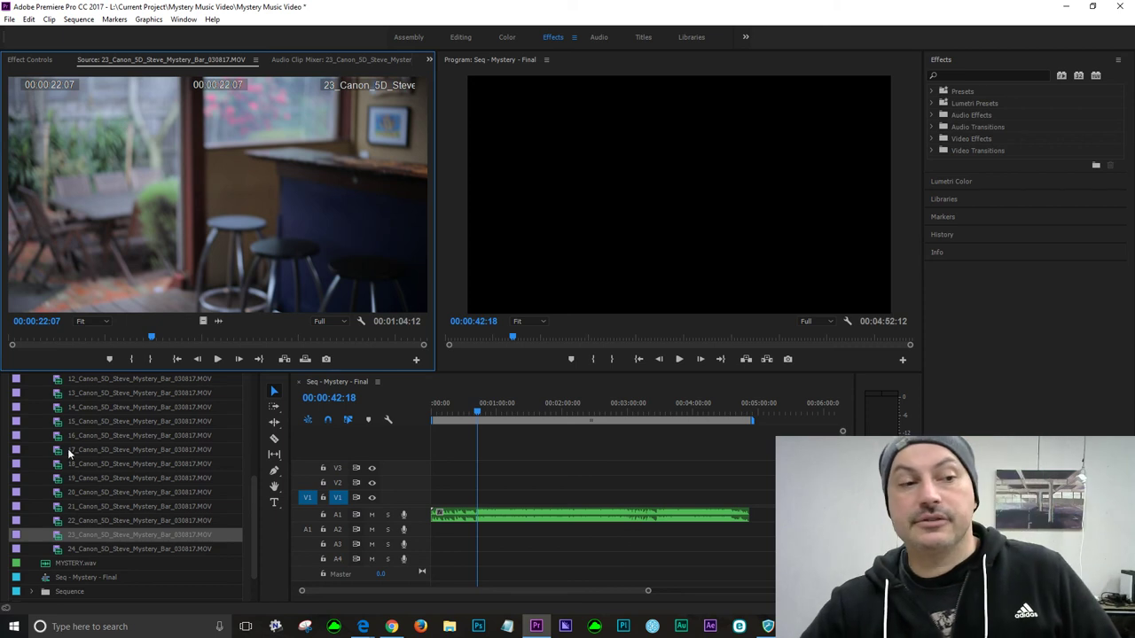
pyautogui.doubleClick(58, 549)
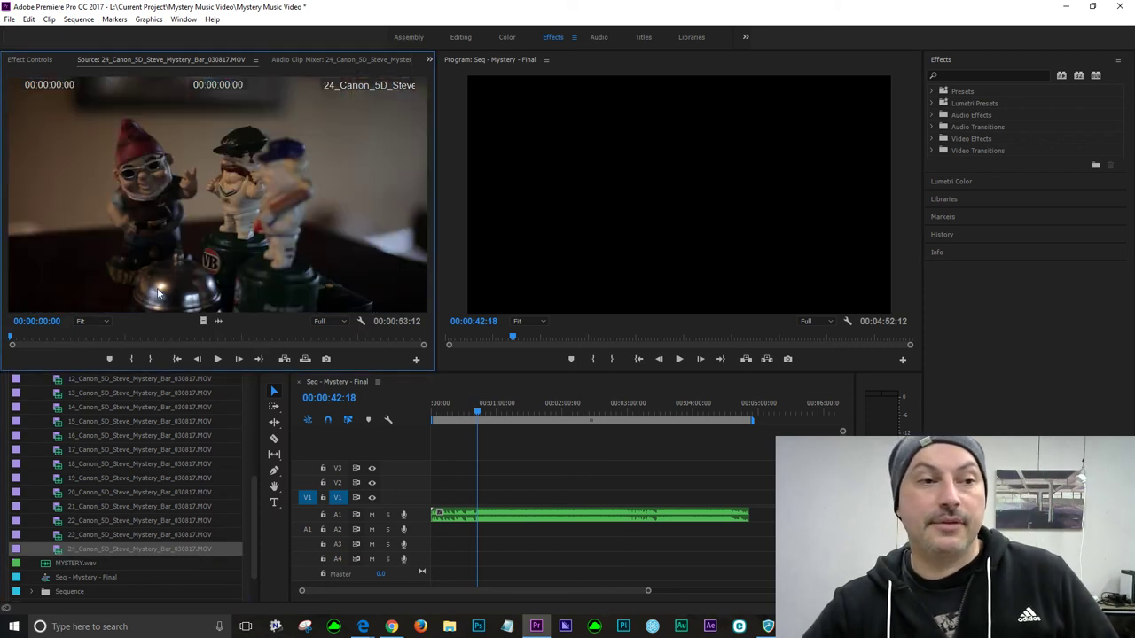
# - Play clip 24, then skim ahead to 00:00:26:16 on the garden gnome figurines
pyautogui.press('space')
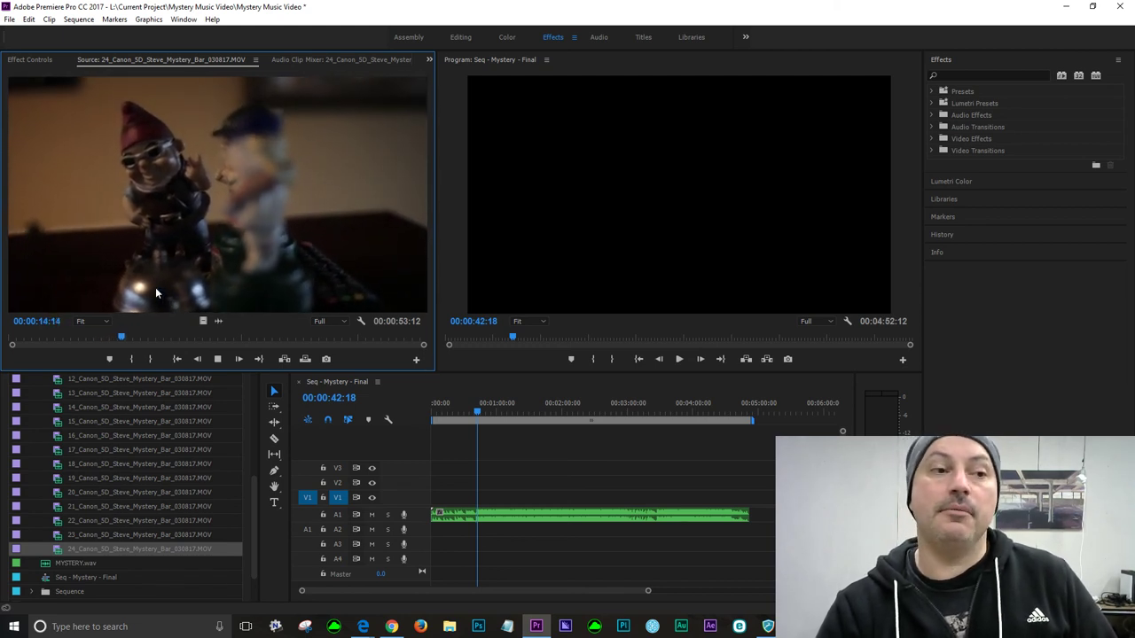
pyautogui.press('space')
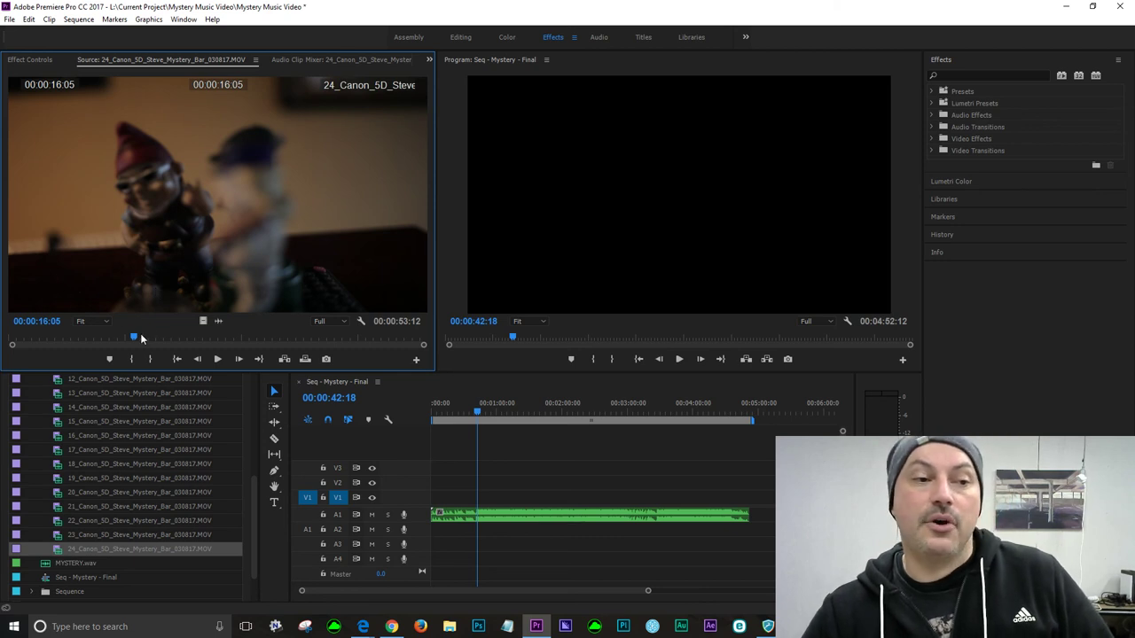
pyautogui.moveTo(135, 339); pyautogui.dragTo(216, 340)
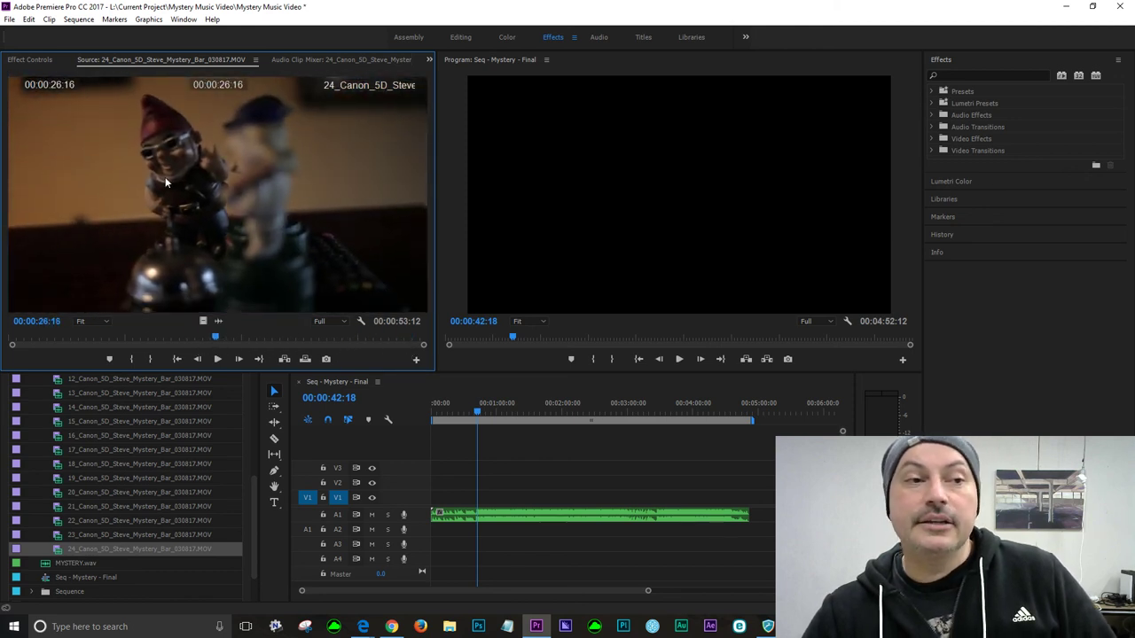